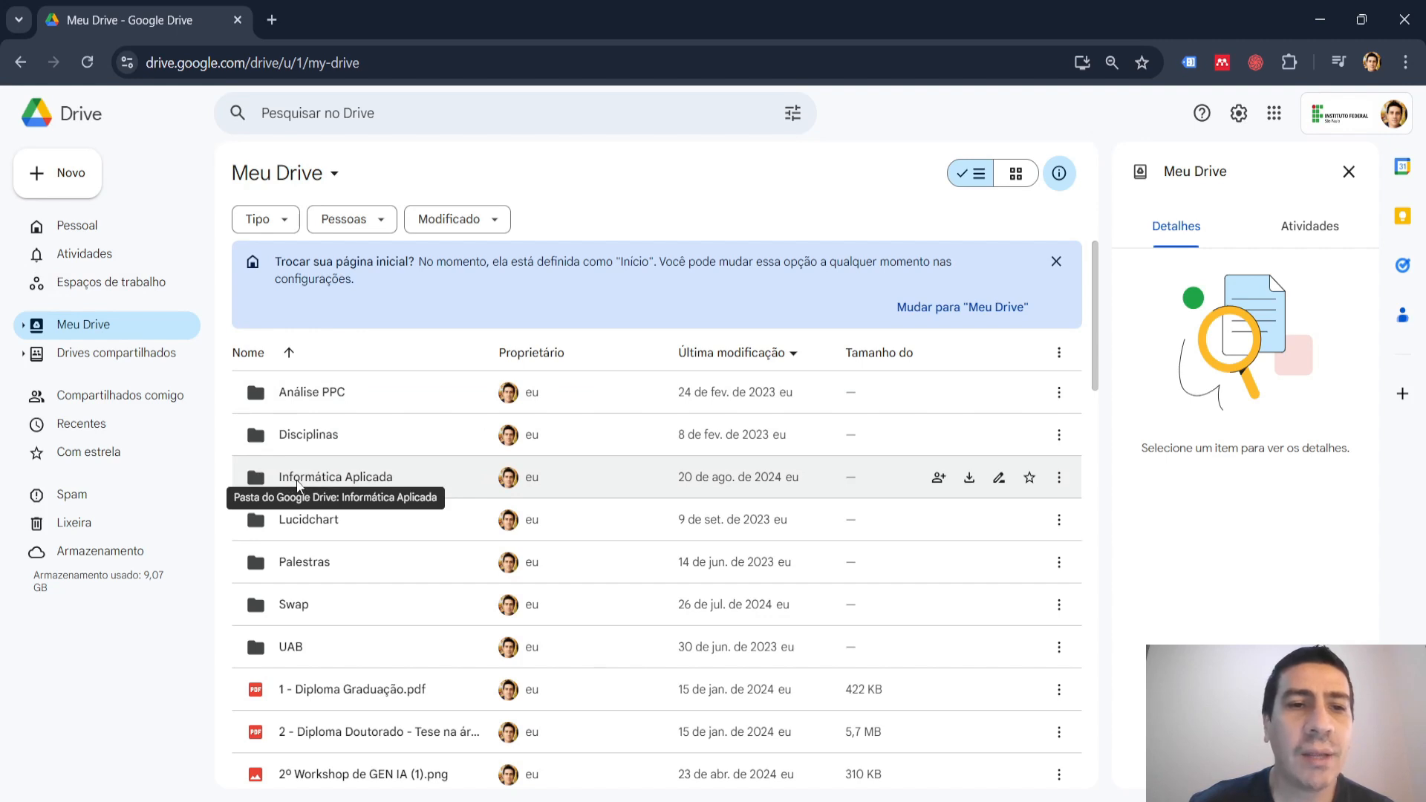
Create a new blank Google Docs document in the Docs folder inside Informática Aplicada.
{"action": "left_click", "coordinate": [317, 484]}
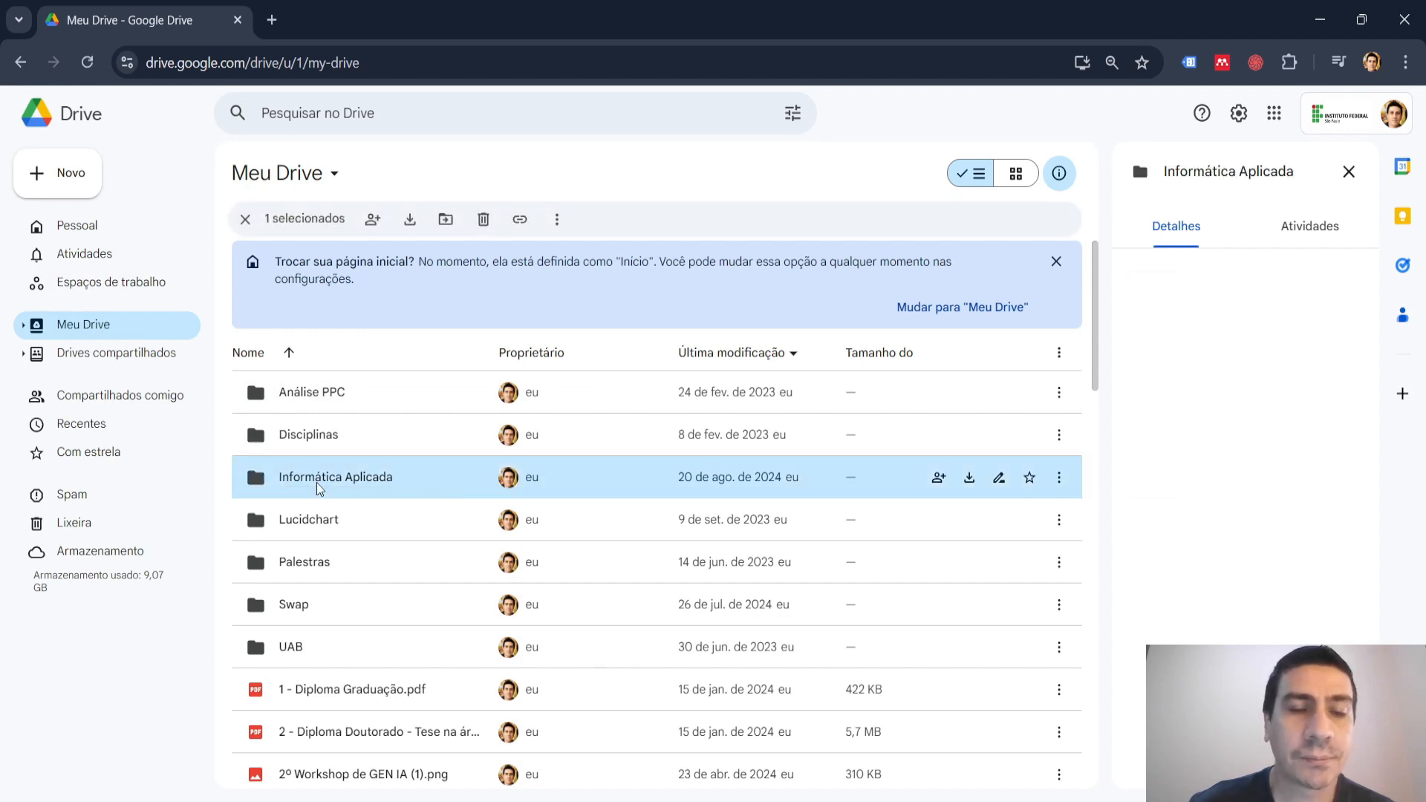
{"action": "double_click", "coordinate": [316, 484]}
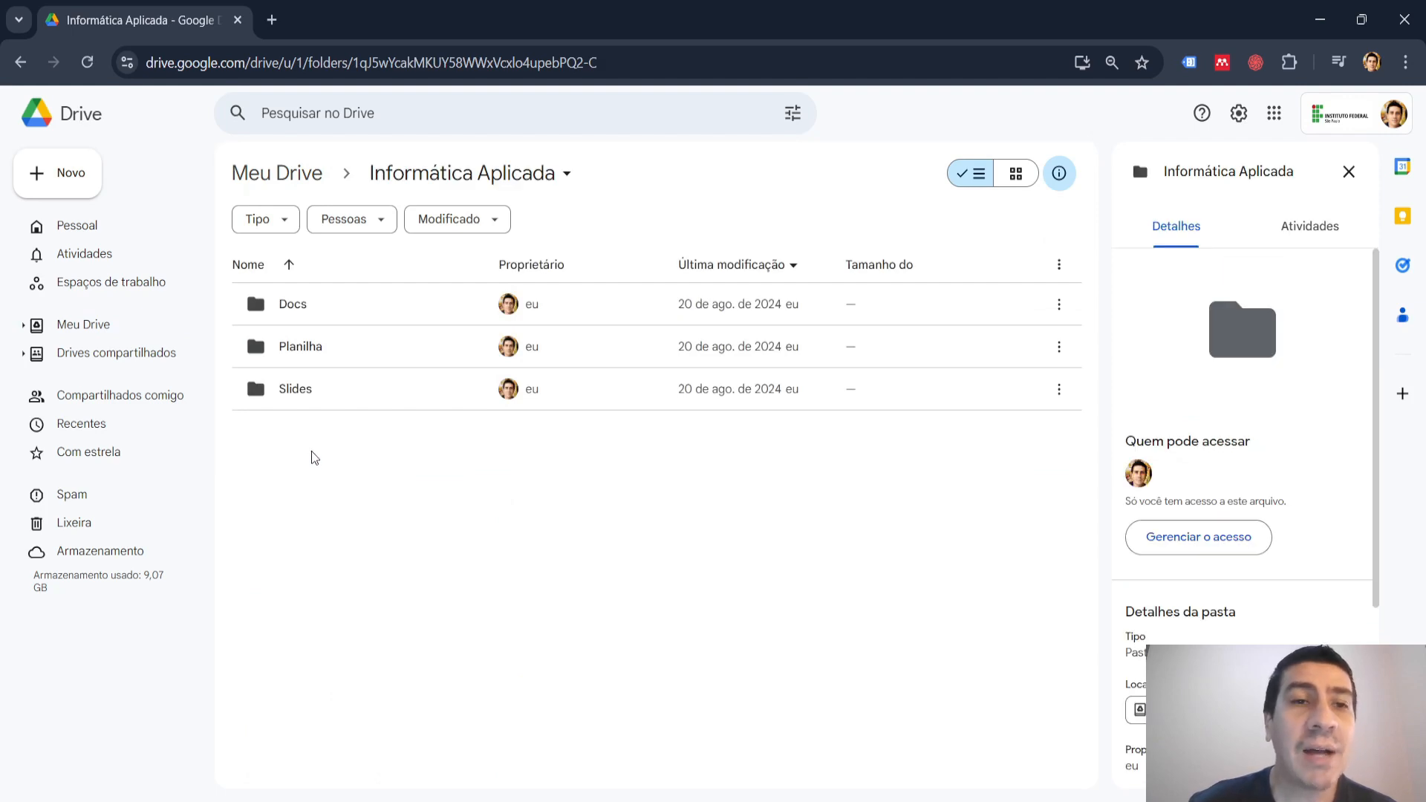
{"action": "double_click", "coordinate": [303, 306]}
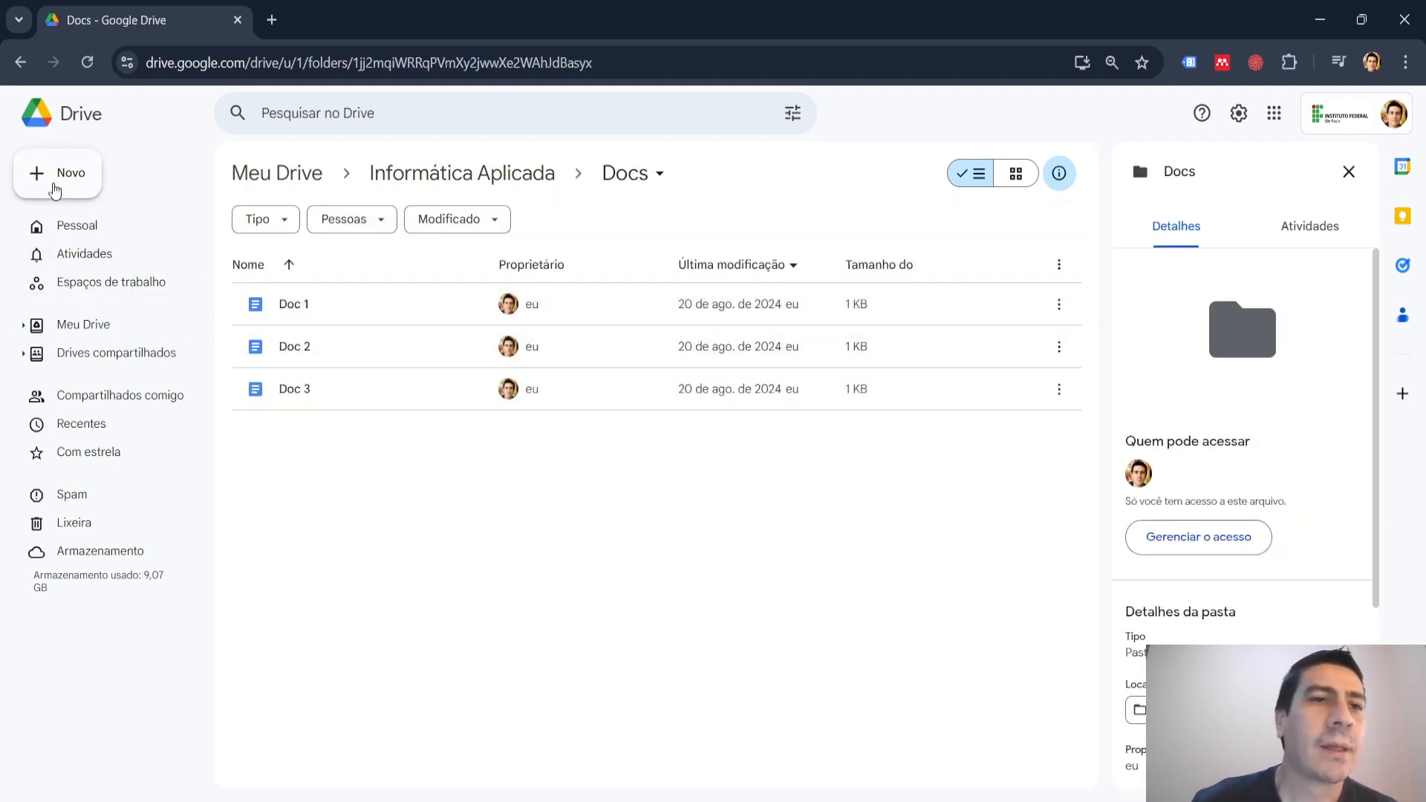
{"action": "left_click", "coordinate": [60, 185]}
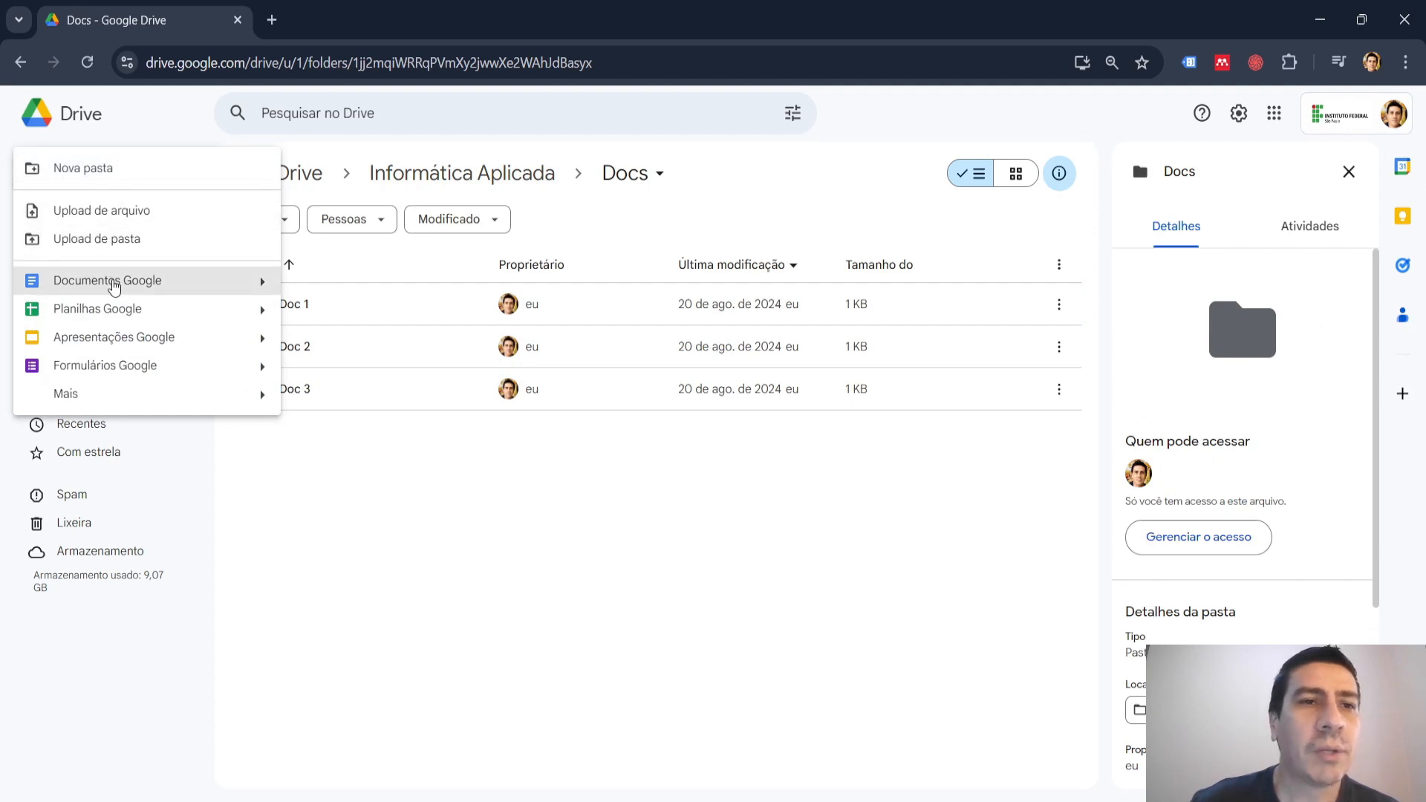
{"action": "left_click", "coordinate": [114, 283]}
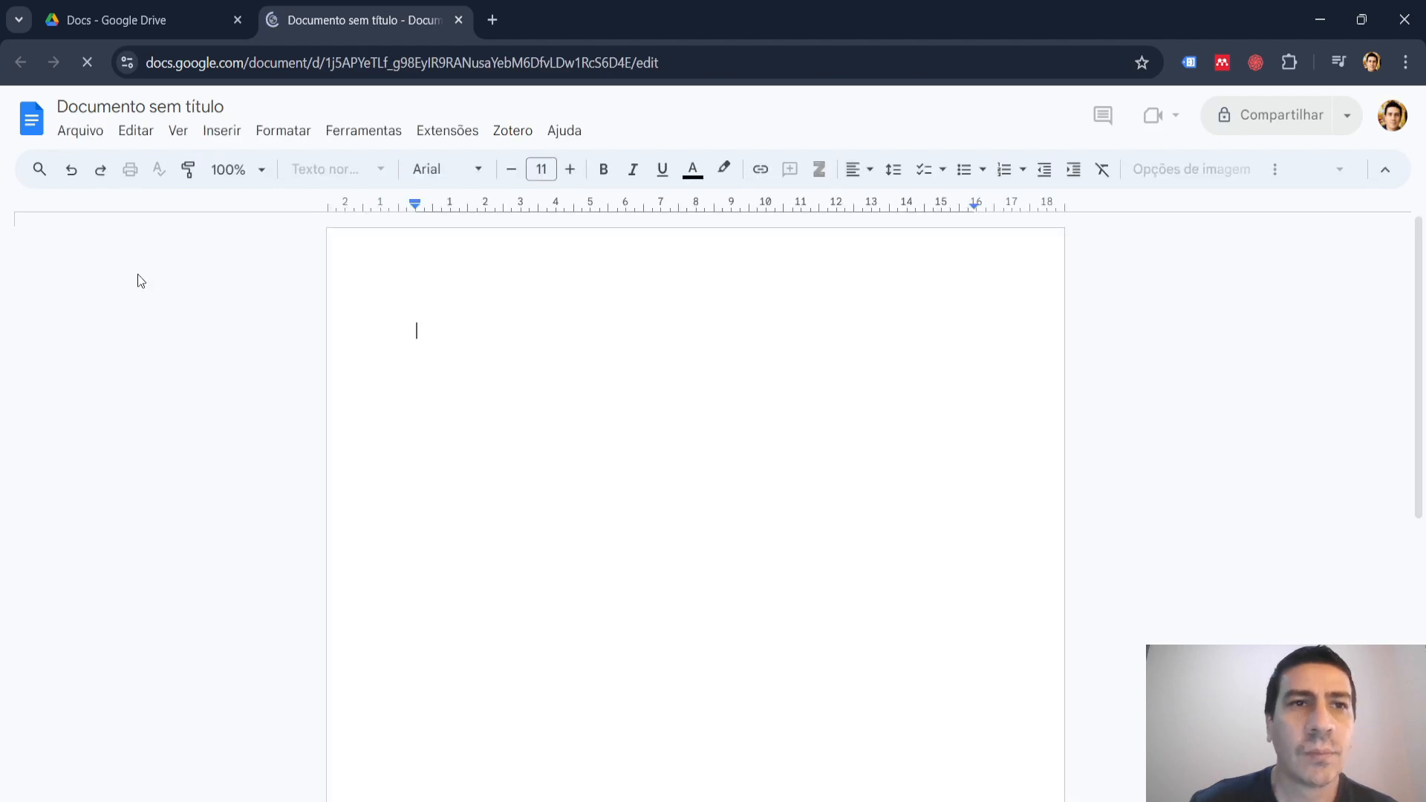
Rename the untitled document as "Artigo Info Aplicada".
{"action": "left_click", "coordinate": [192, 106]}
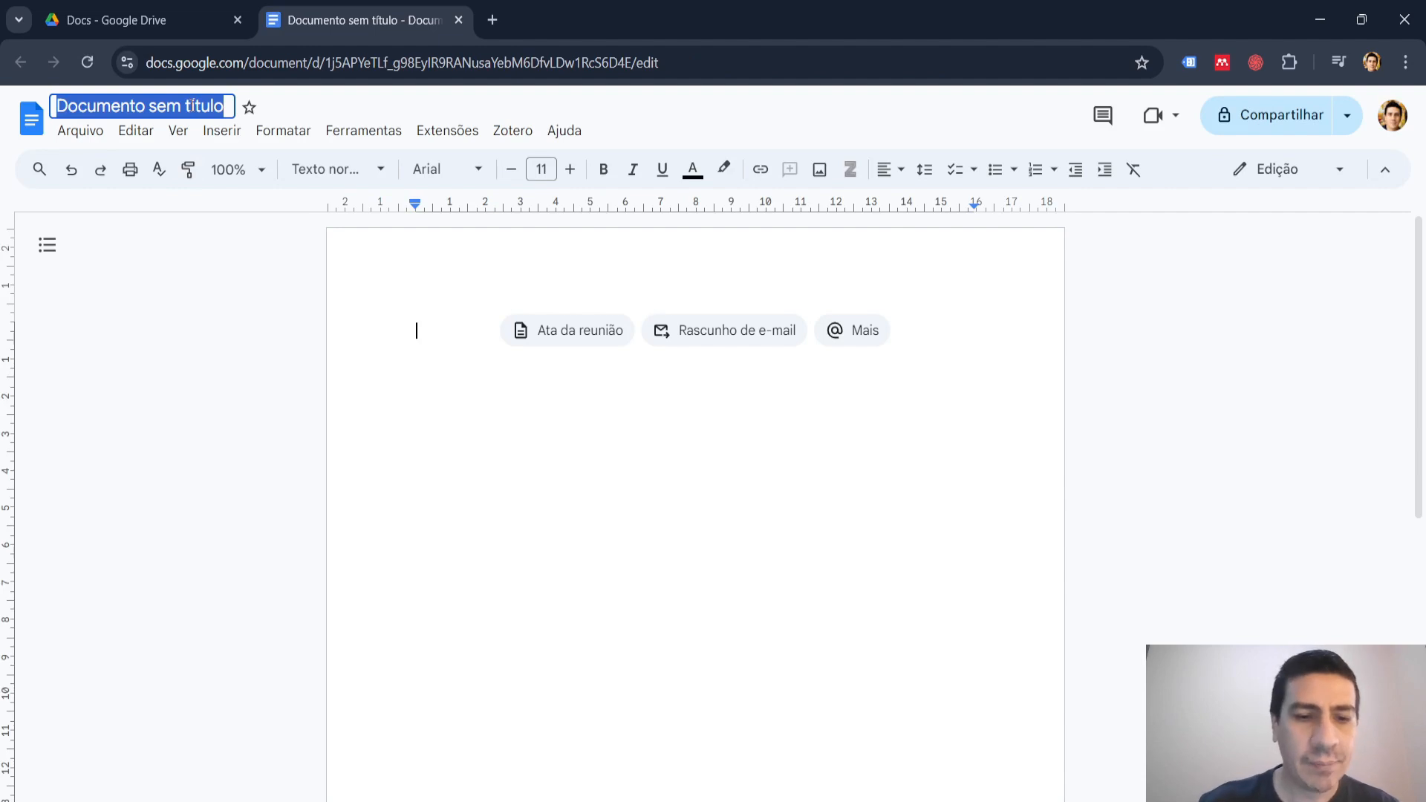
{"action": "type", "text": "Artigo "}
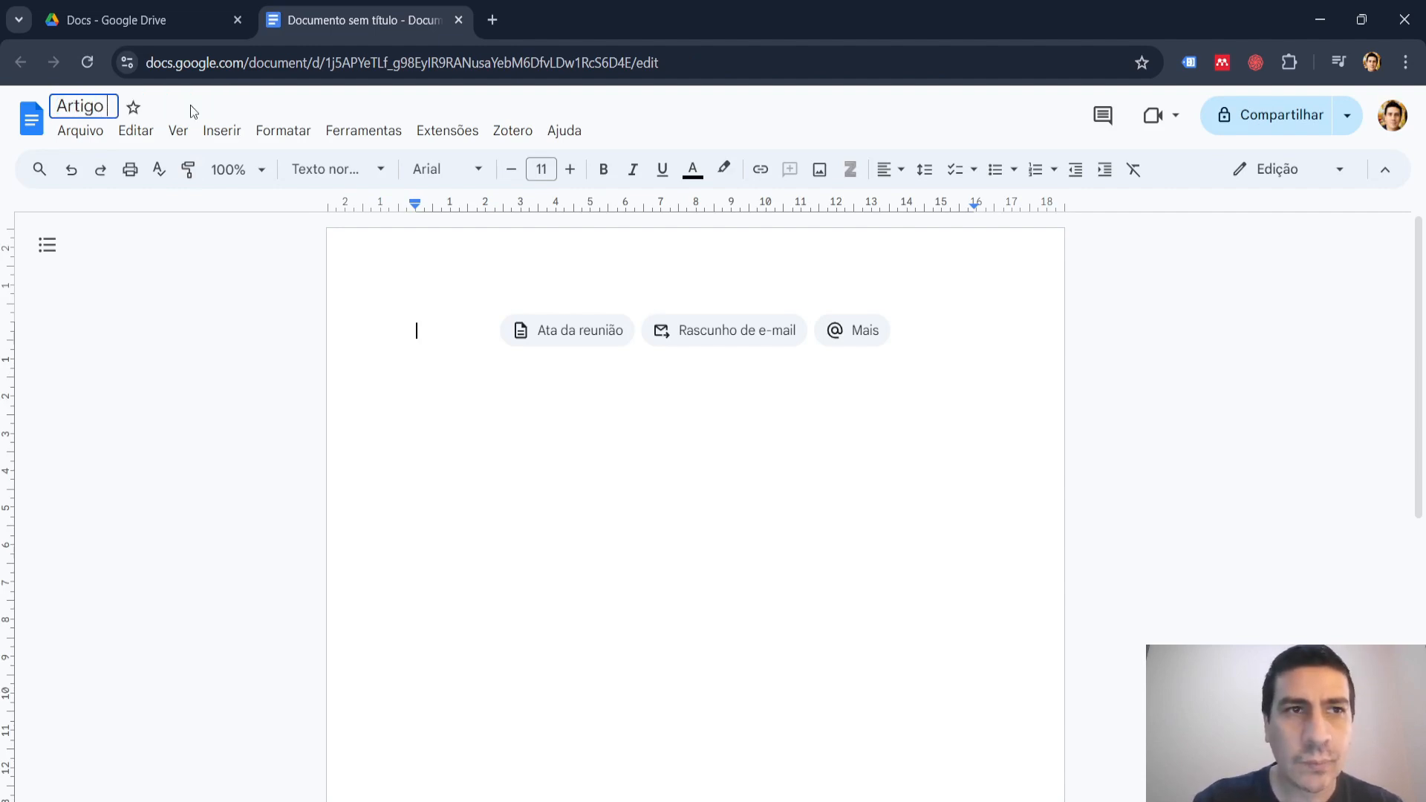
{"action": "type", "text": "I"}
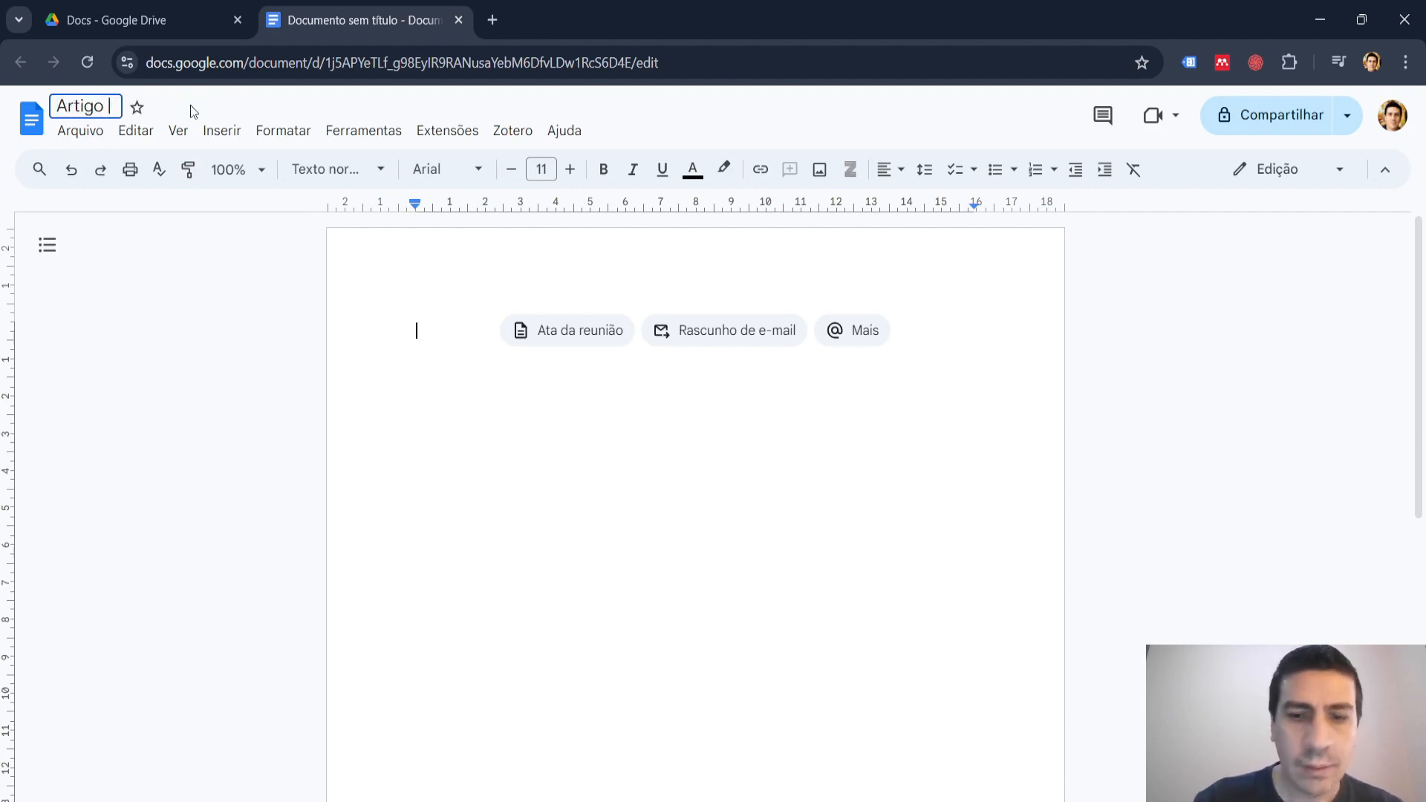
{"action": "type", "text": "nf"}
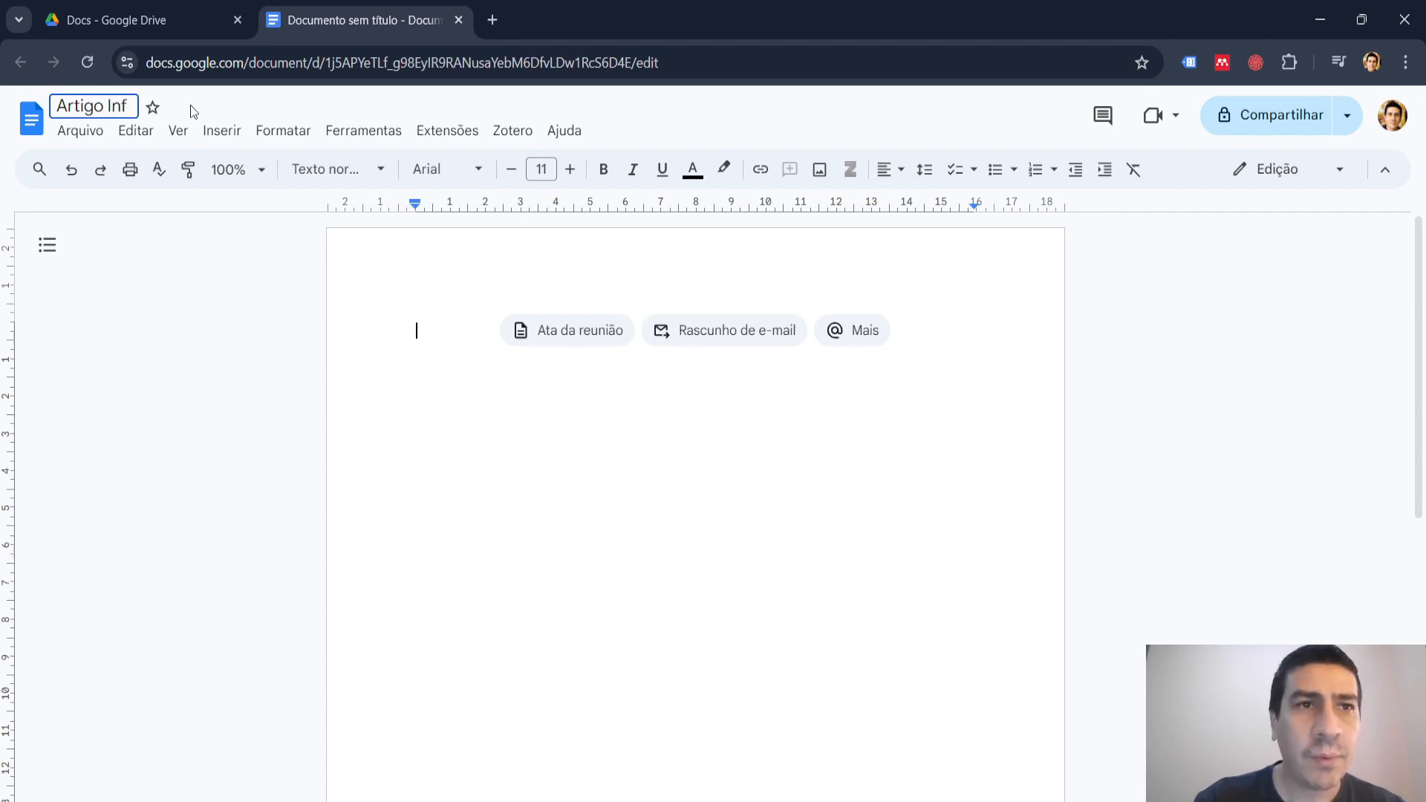
{"action": "type", "text": "o A"}
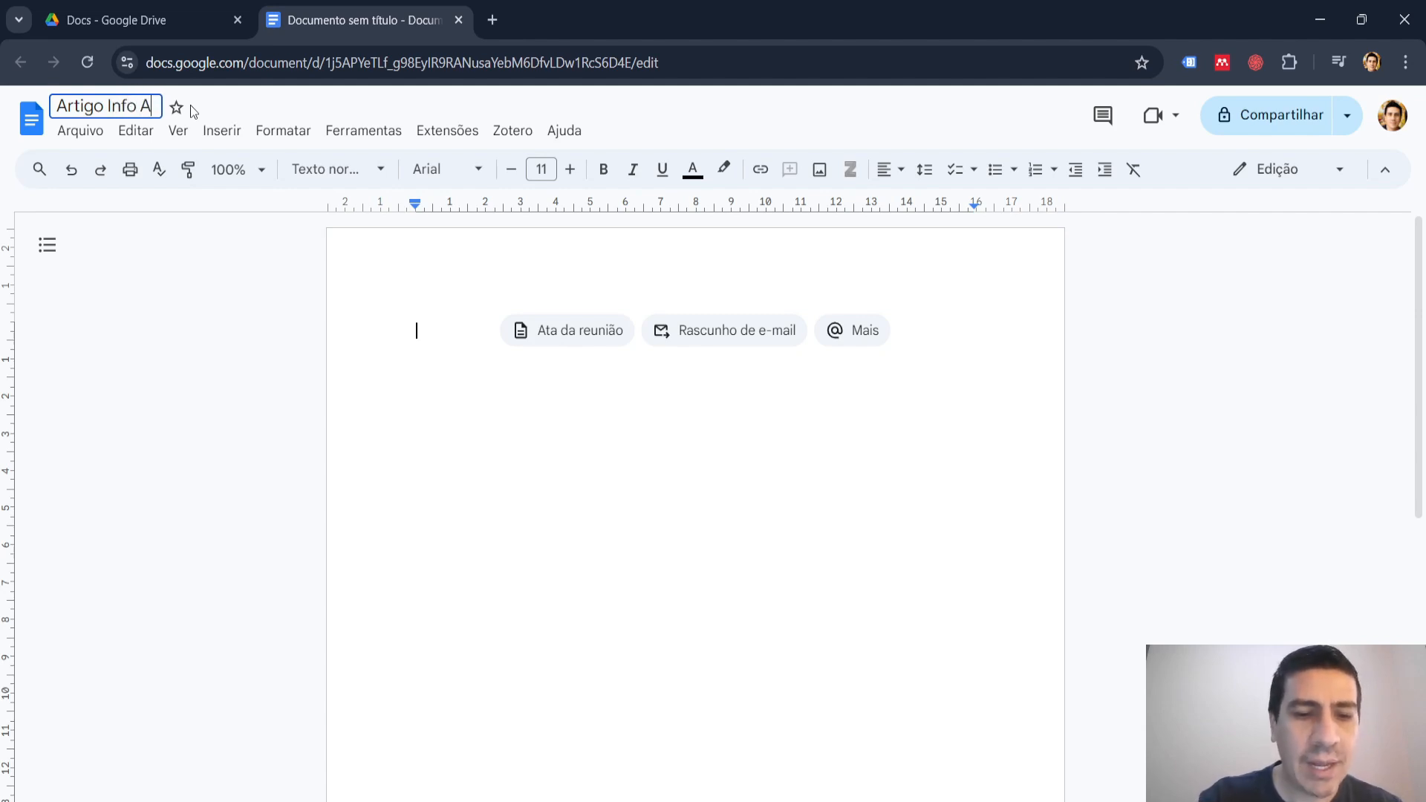
{"action": "type", "text": "plicad"}
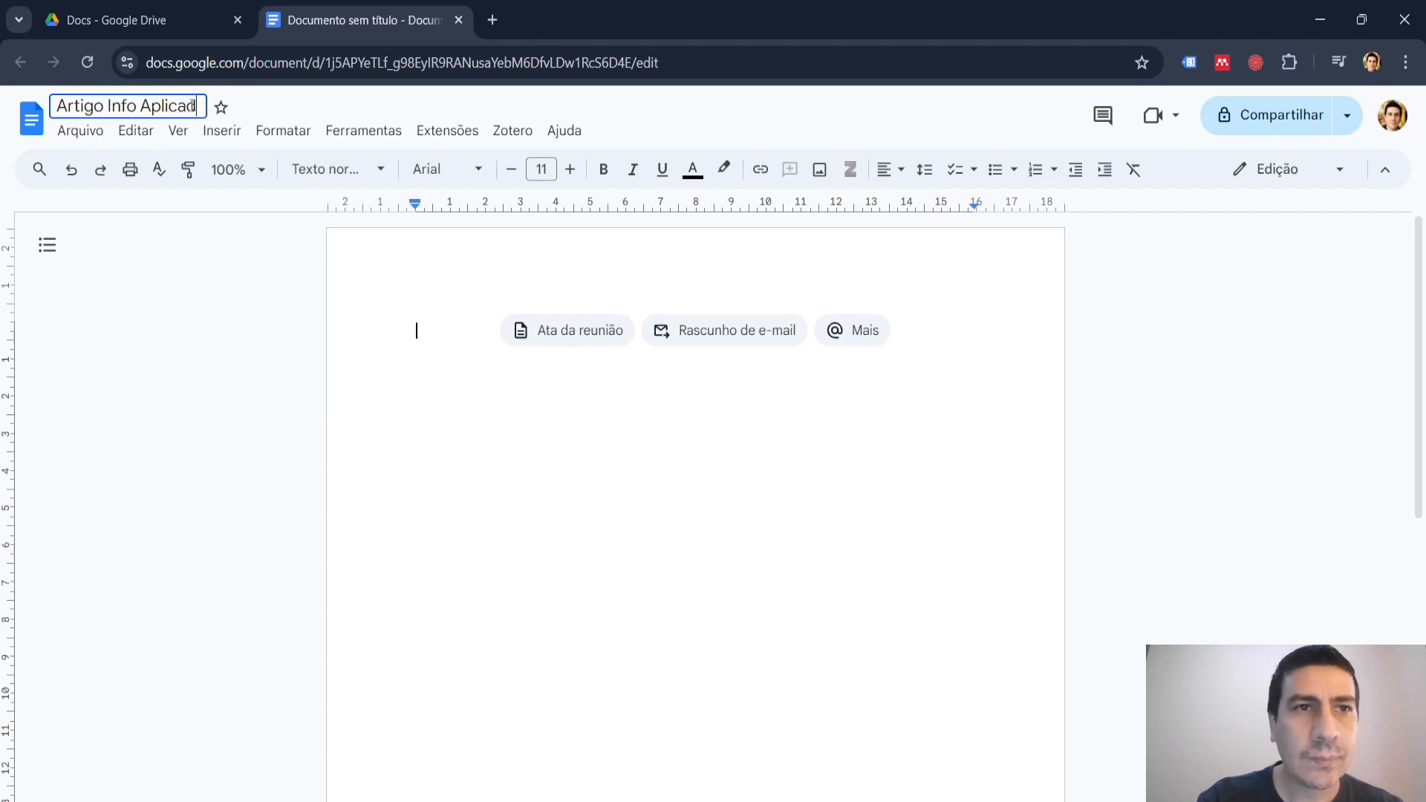
{"action": "type", "text": "a"}
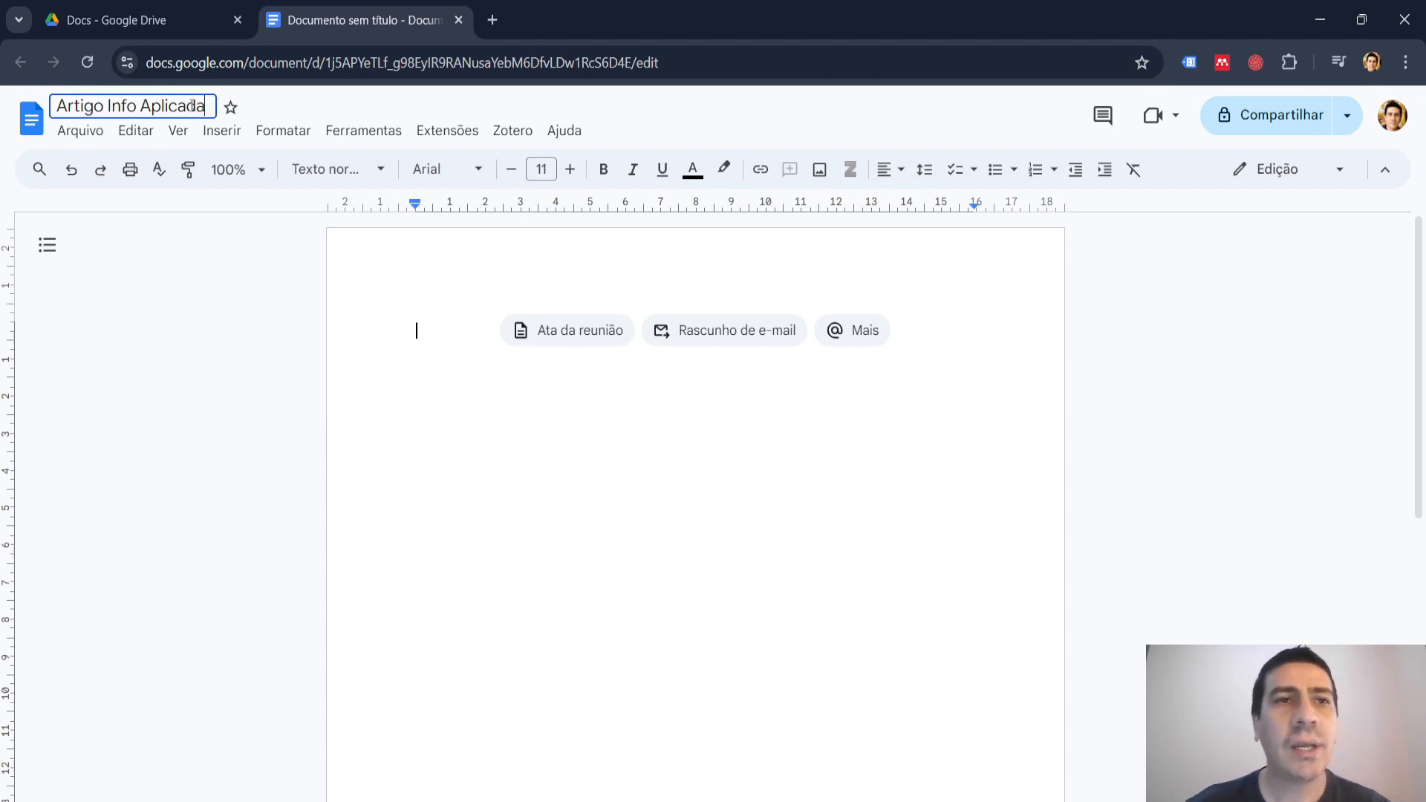
{"action": "left_click", "coordinate": [433, 332]}
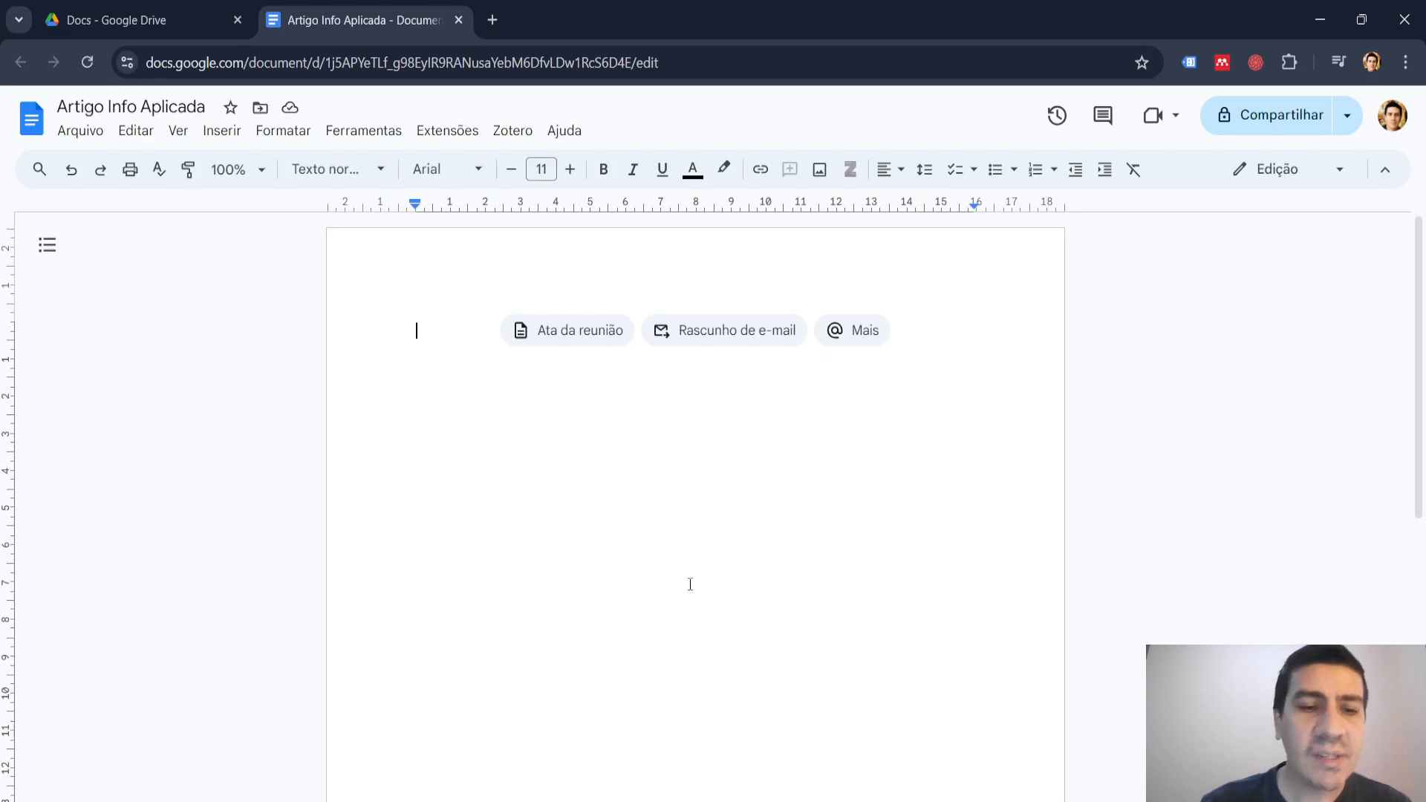
Write the section names "Título", "Autores" and "Resumo" in the document body, separated by blank lines.
{"action": "type", "text": "T"}
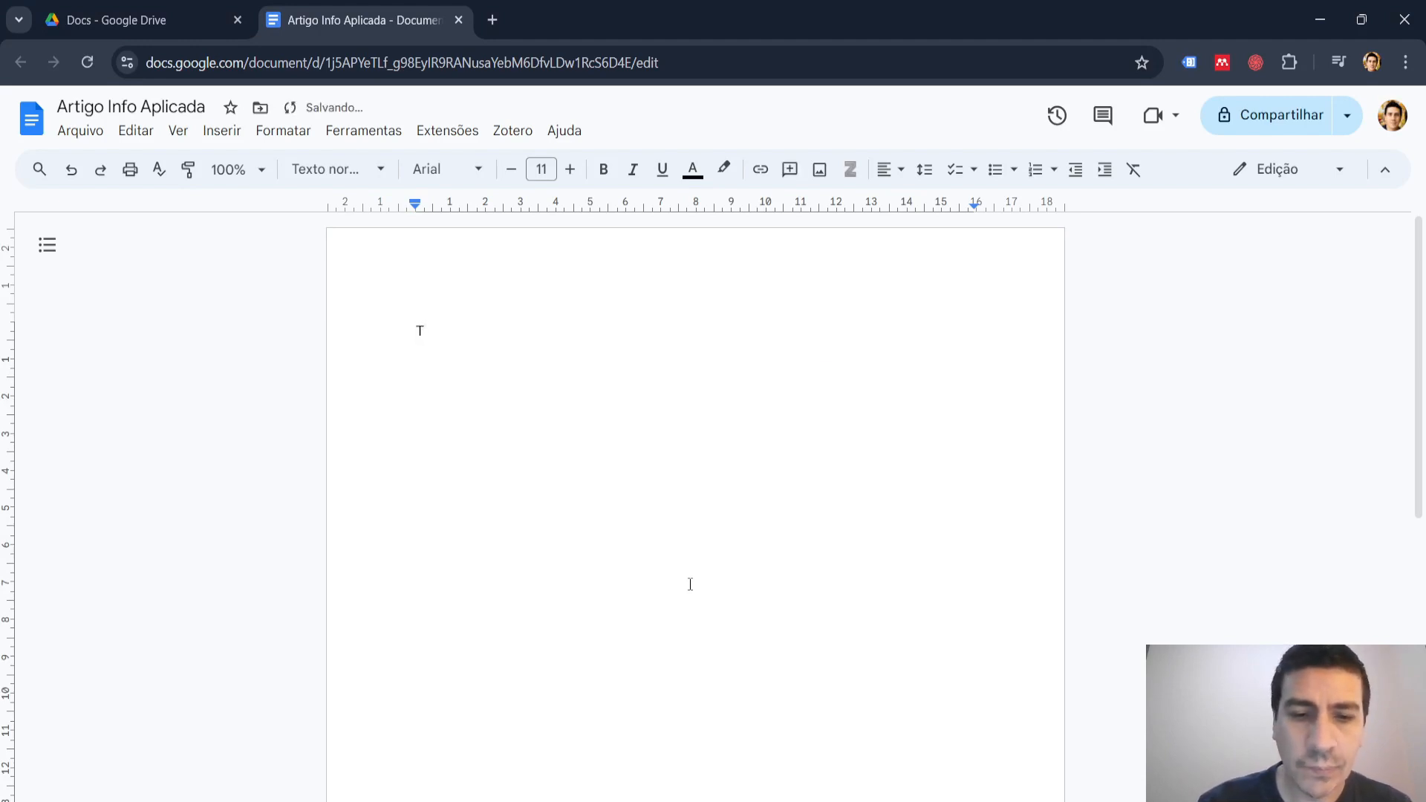
{"action": "type", "text": "itulo"}
{"action": "key", "text": "Return"}
{"action": "key", "text": "Return"}
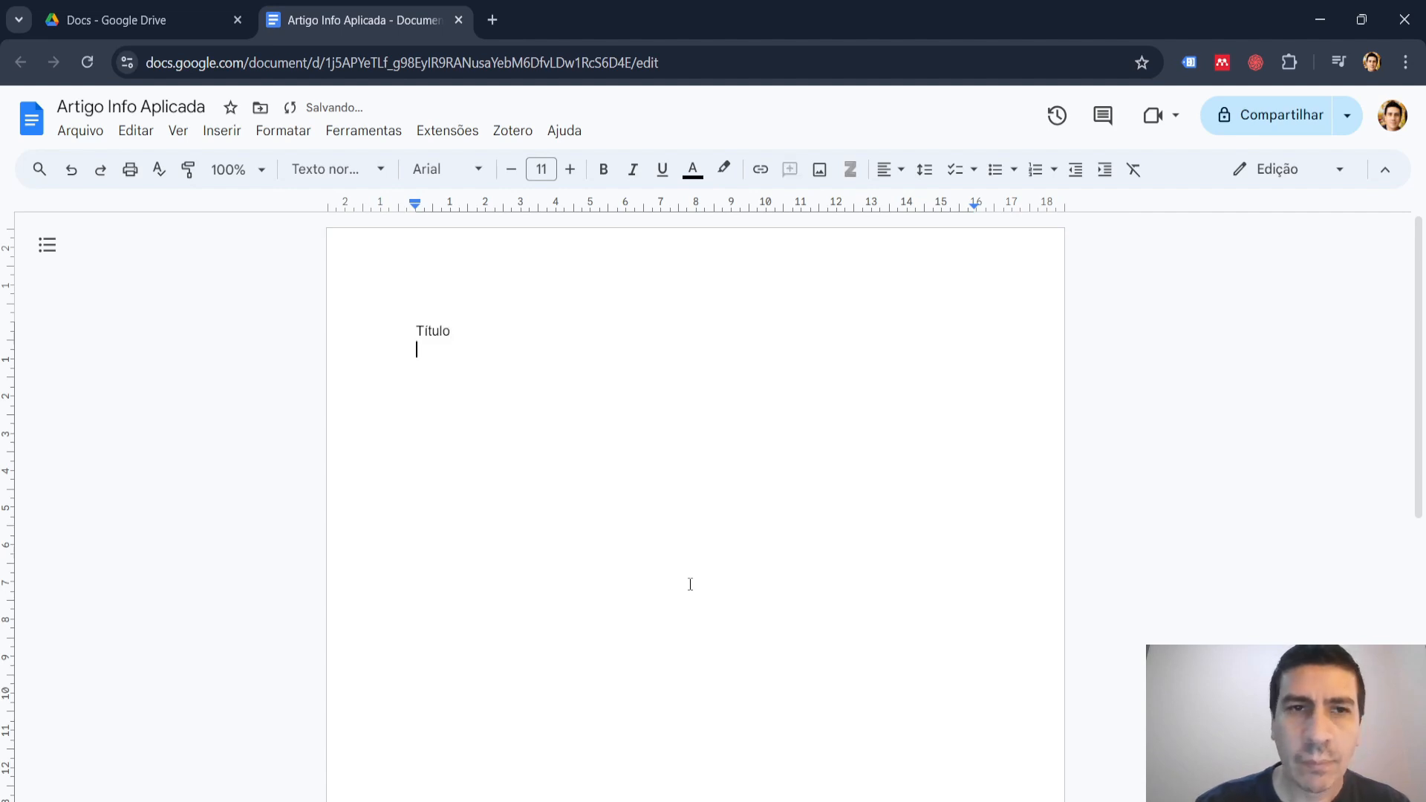
{"action": "type", "text": "Autores"}
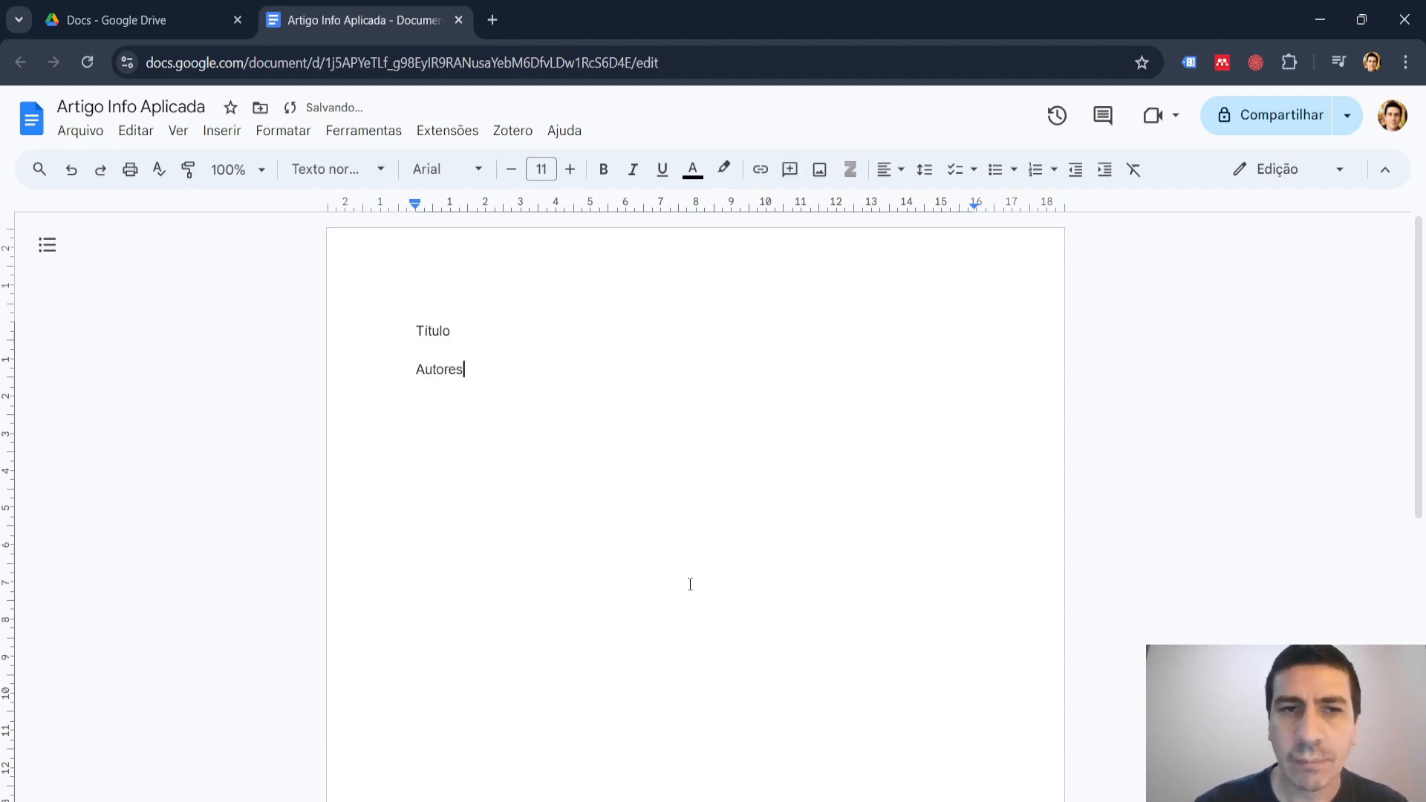
{"action": "key", "text": "Return"}
{"action": "key", "text": "Return"}
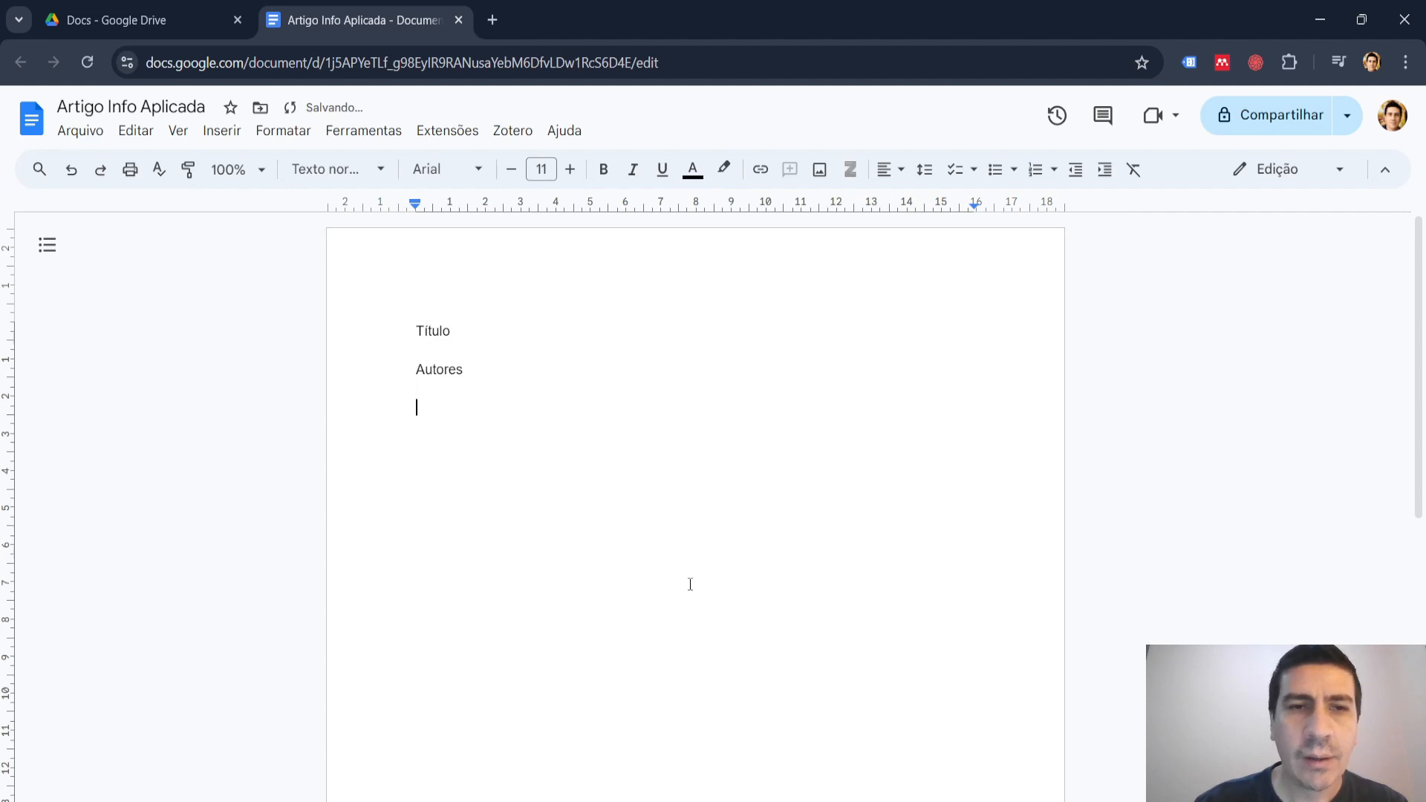
{"action": "type", "text": "Resumo"}
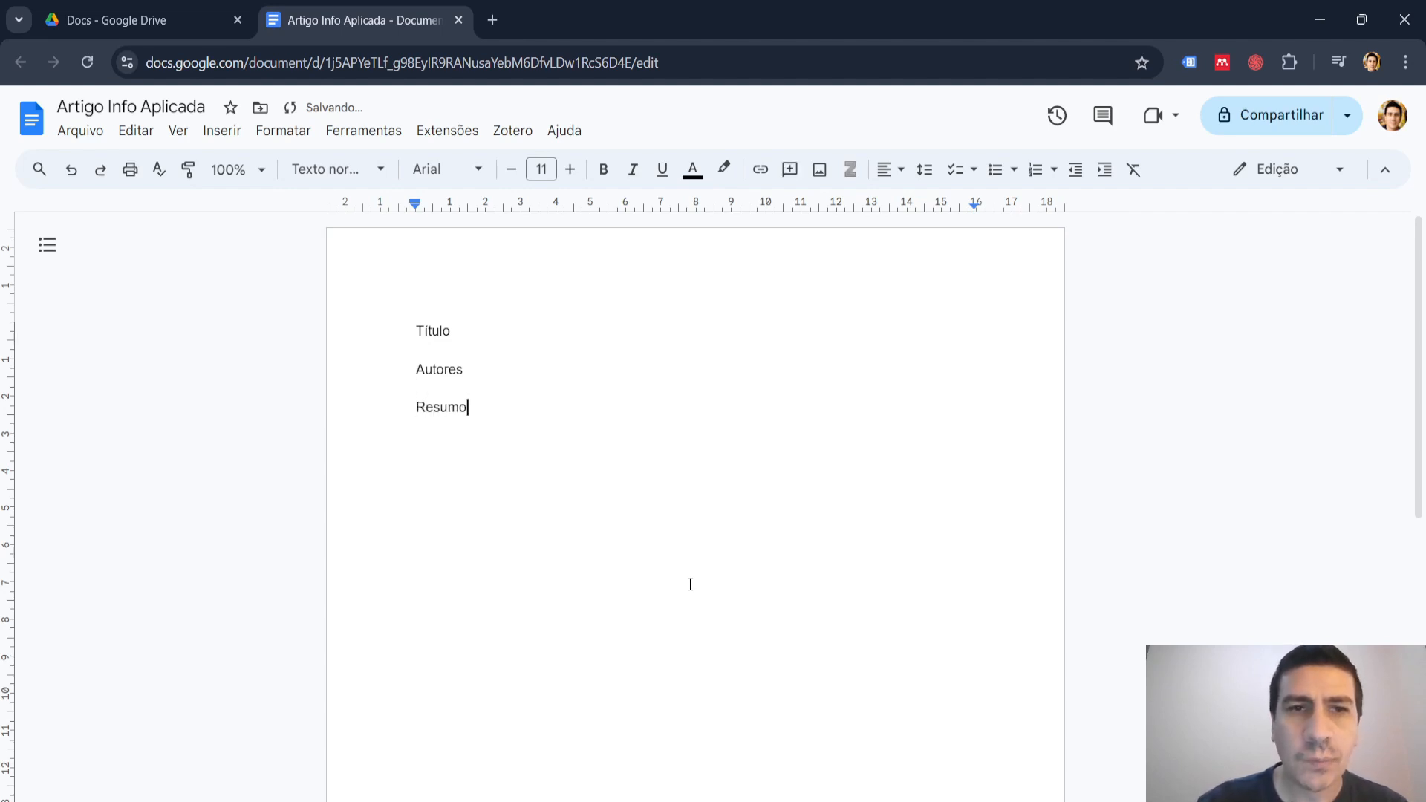
{"action": "key", "text": "Return"}
{"action": "key", "text": "Return"}
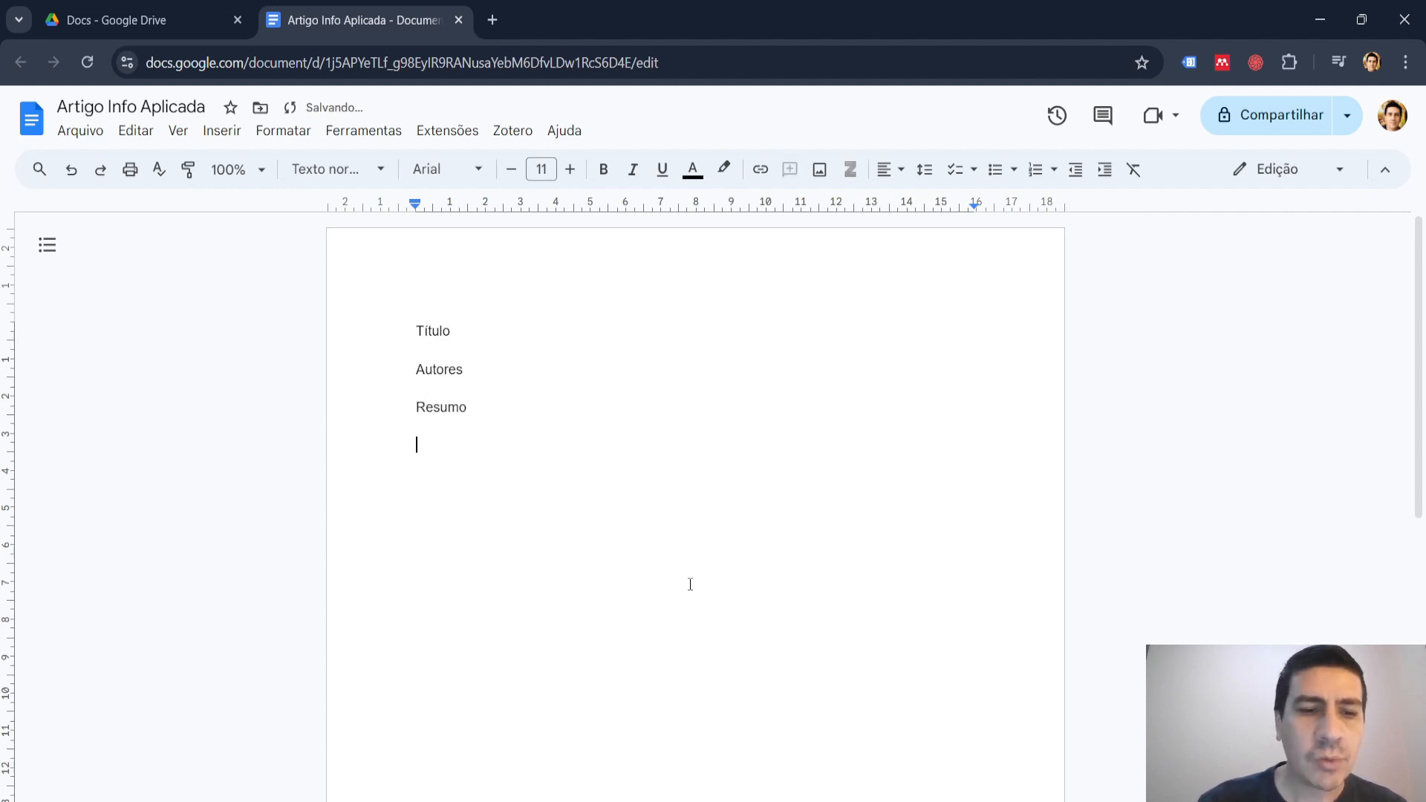
Add the section names "Abstract" and "Introdução" below "Resumo", separated by blank lines.
{"action": "type", "text": "Ab"}
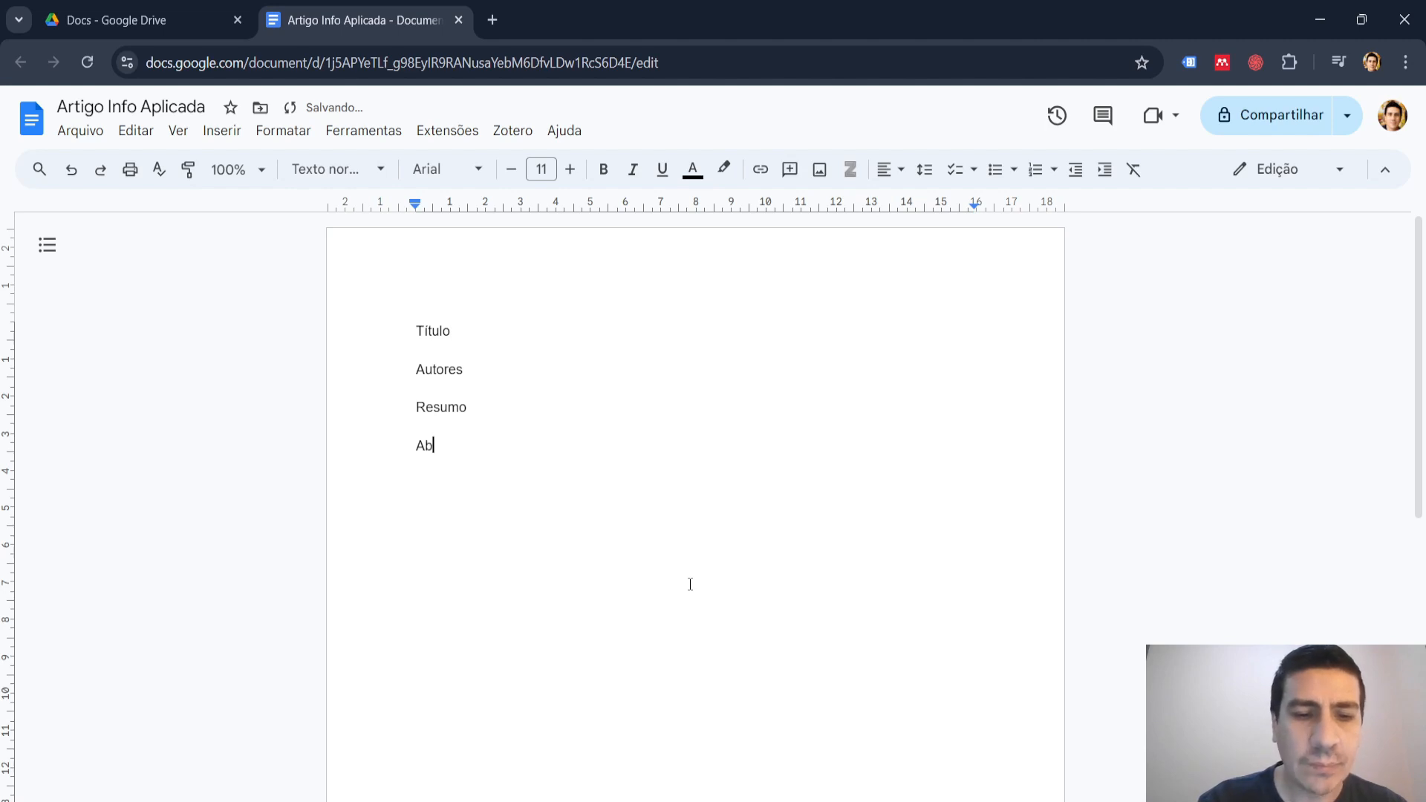
{"action": "type", "text": "stract"}
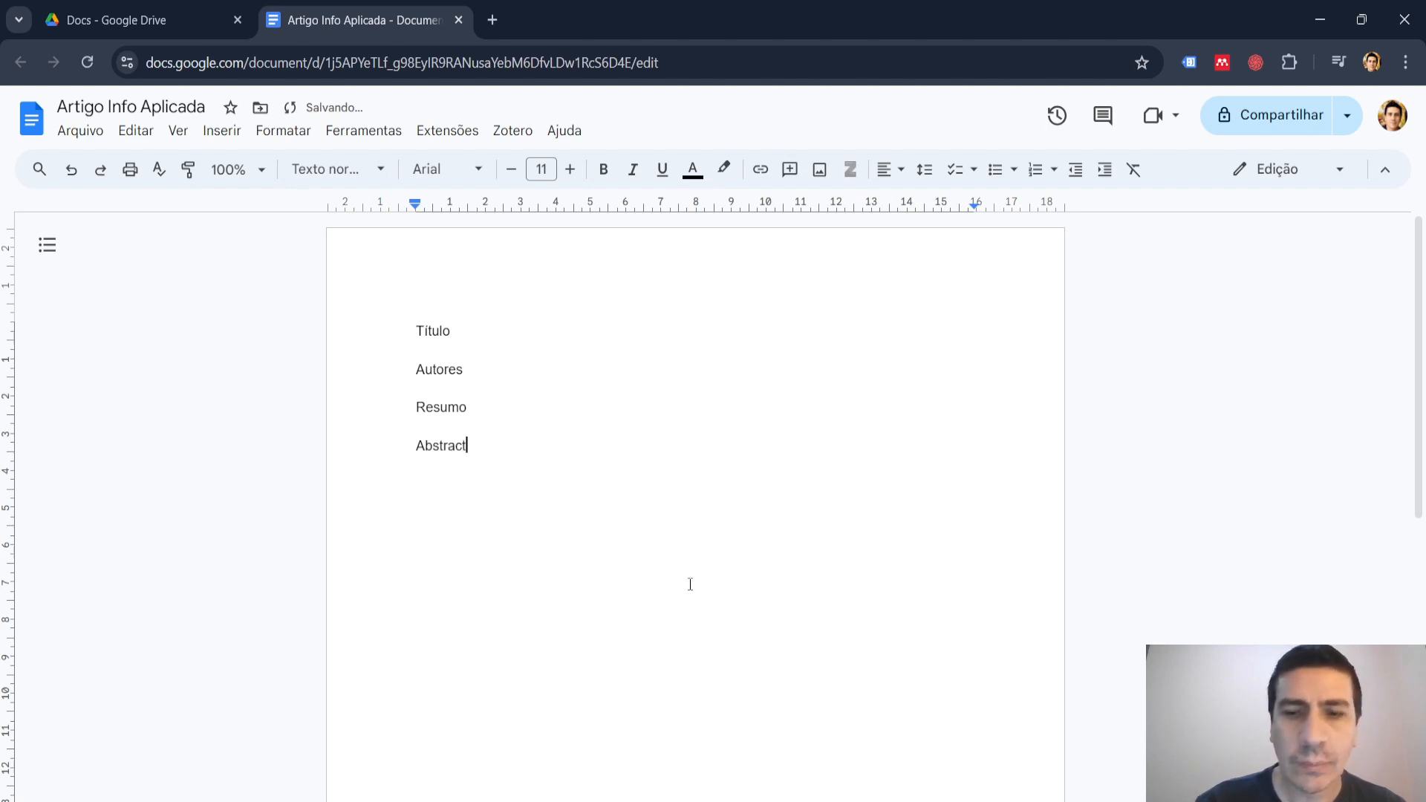
{"action": "key", "text": "Return"}
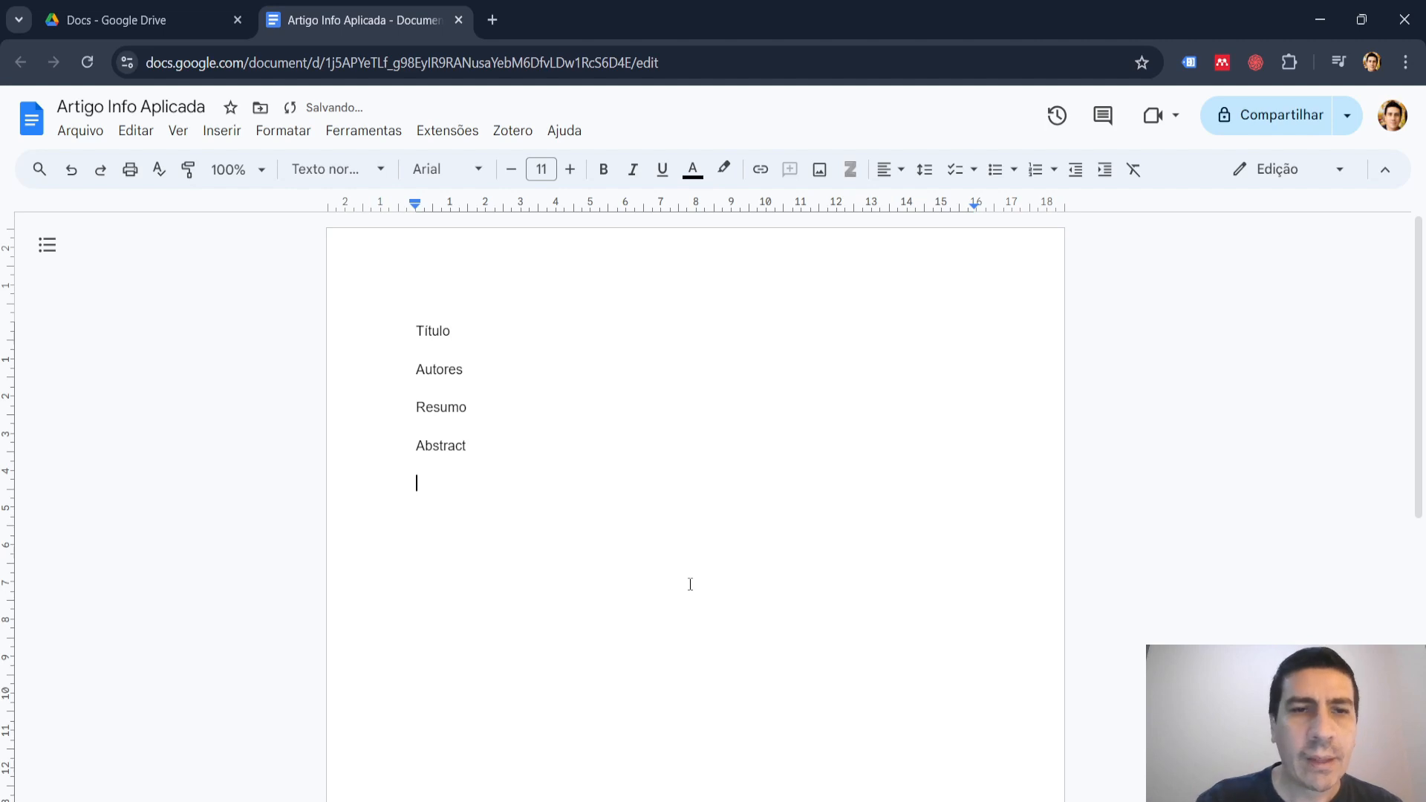
{"action": "type", "text": "Intro"}
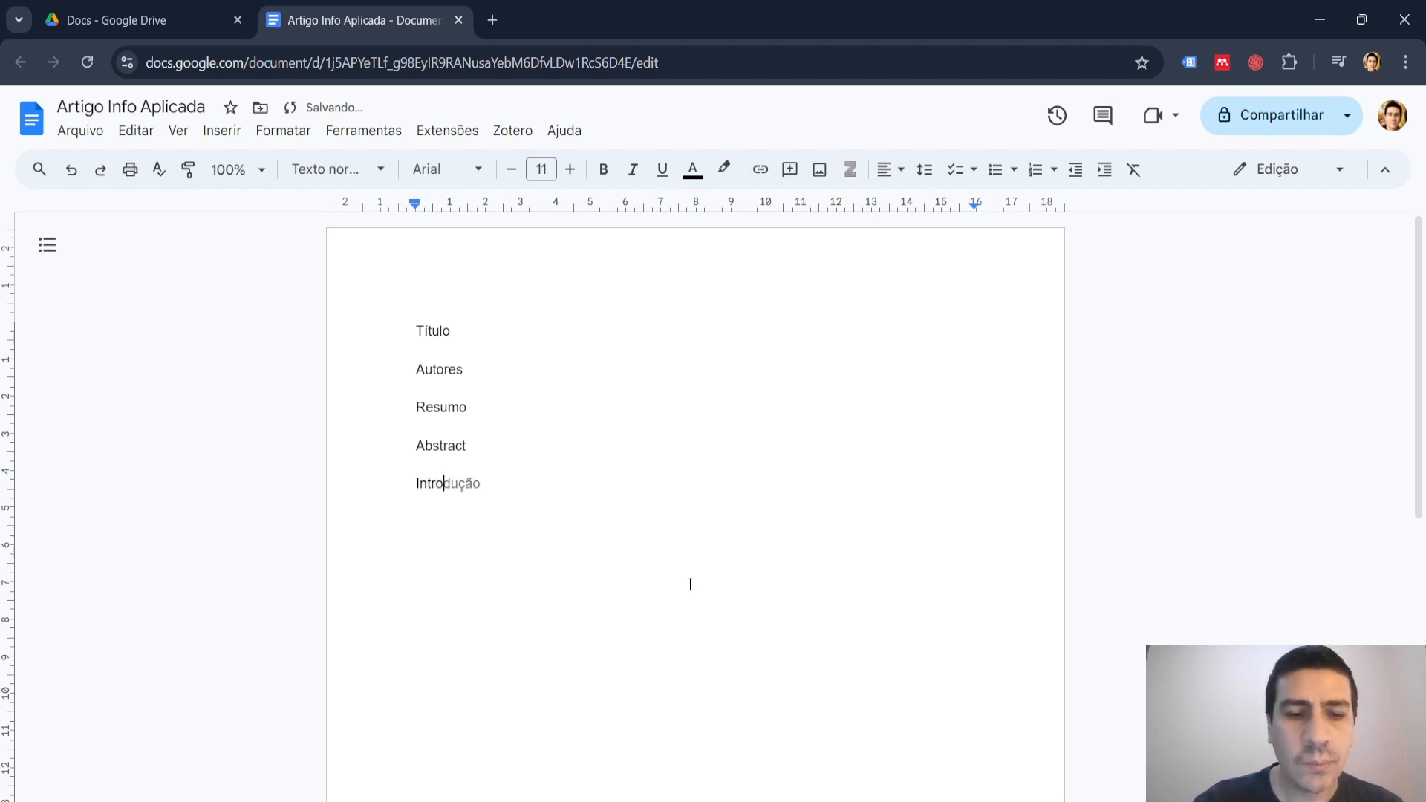
{"action": "key", "text": "Tab"}
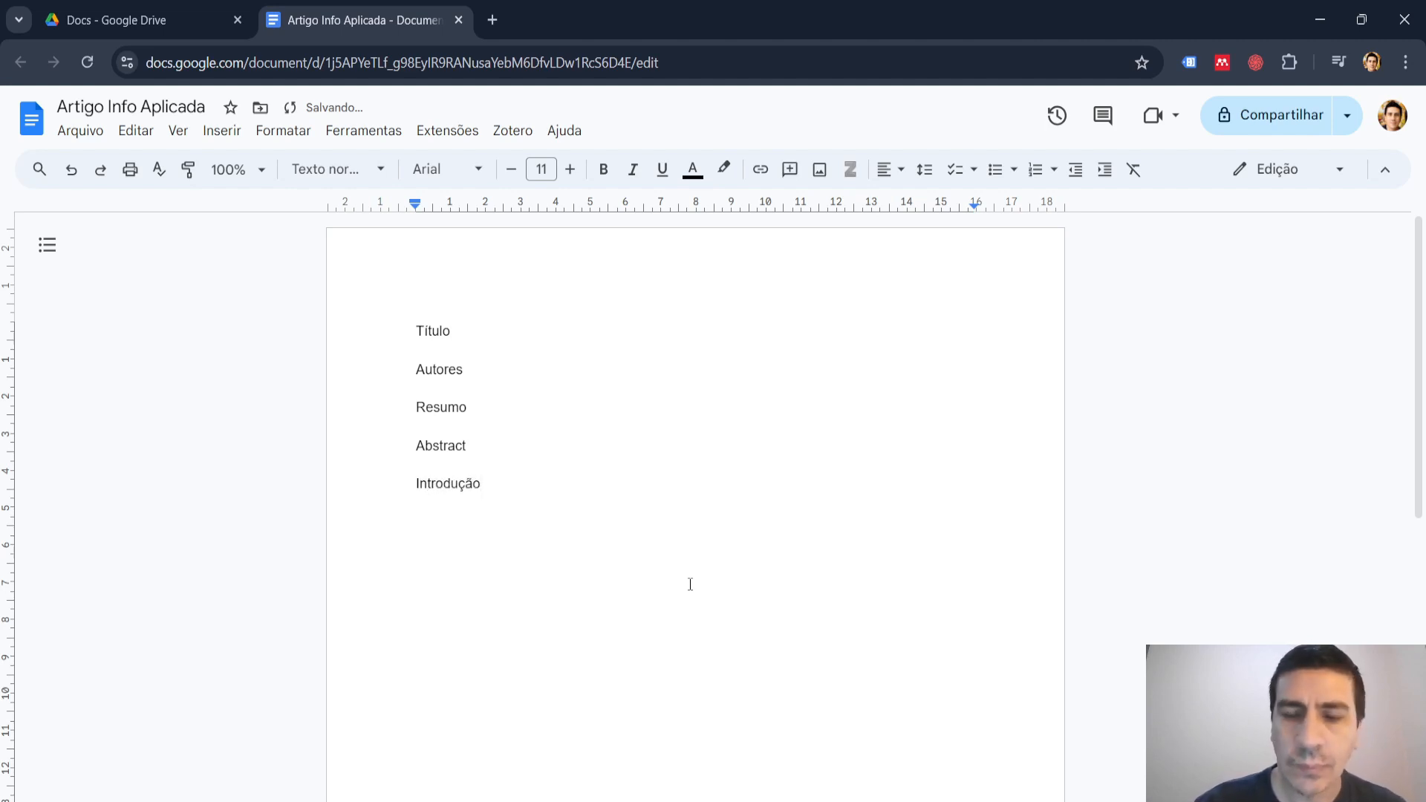
{"action": "key", "text": "Return"}
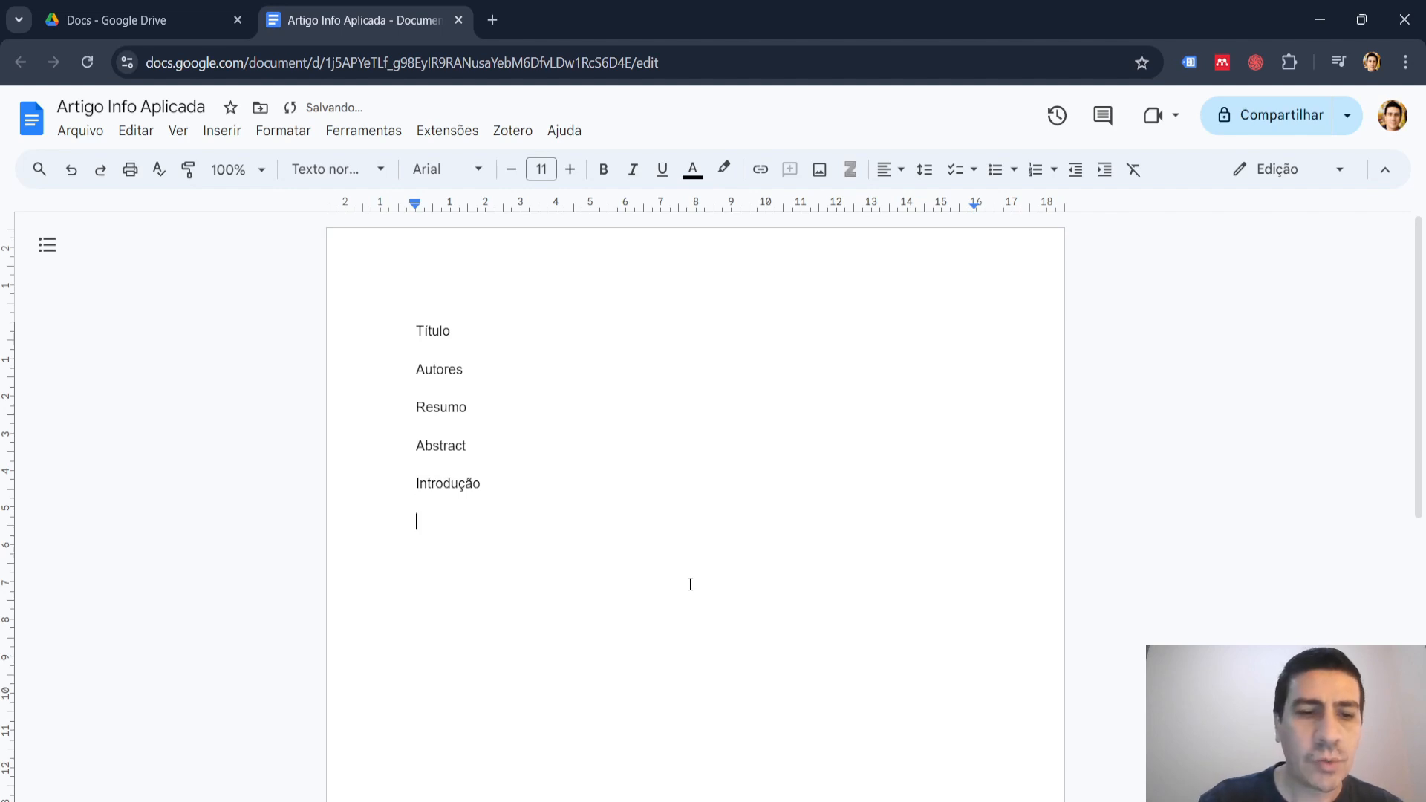
Add the section names "Referencial Teórico" and "Referencias" below "Introdução", accepting the suggested spelling "Referências" for the last one.
{"action": "type", "text": "Refere"}
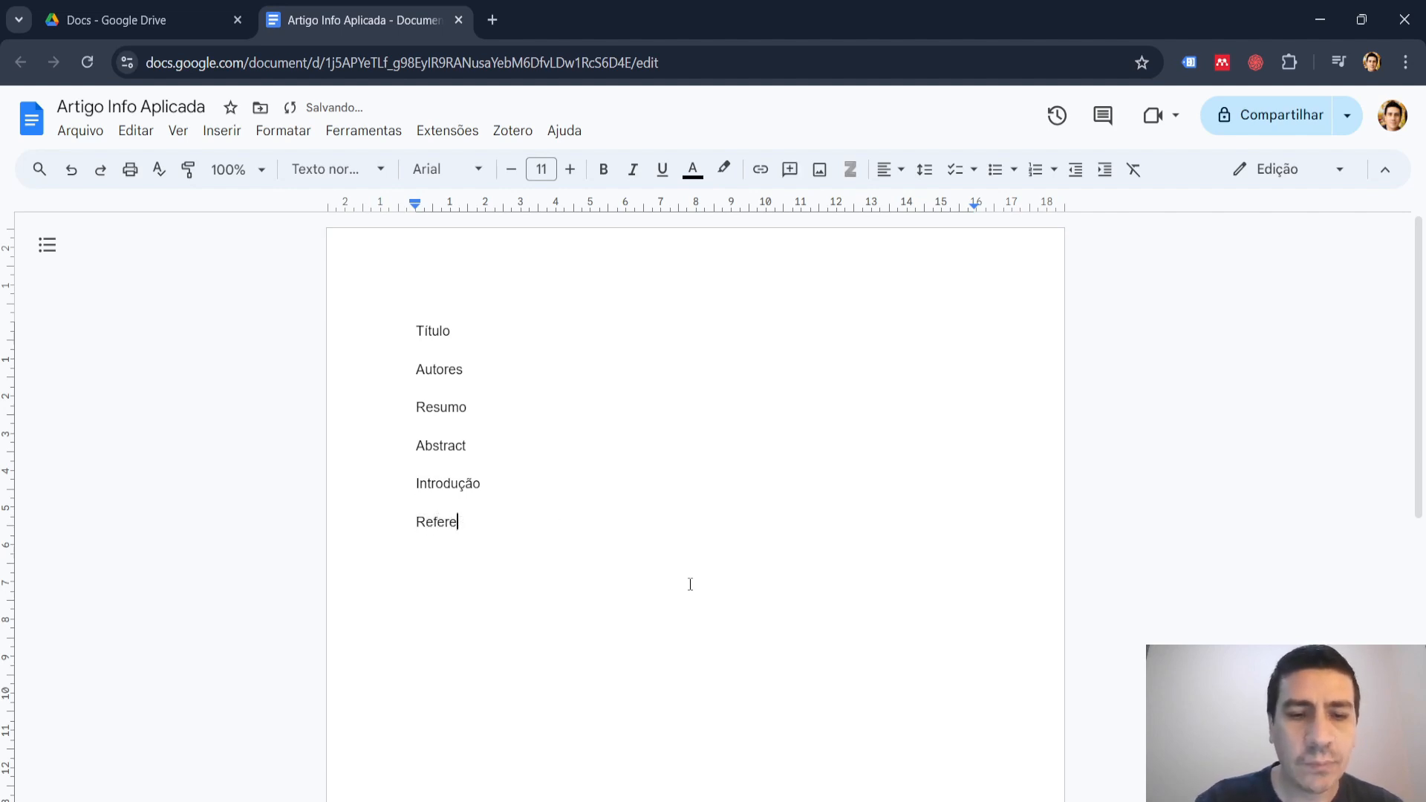
{"action": "type", "text": "ncial Te"}
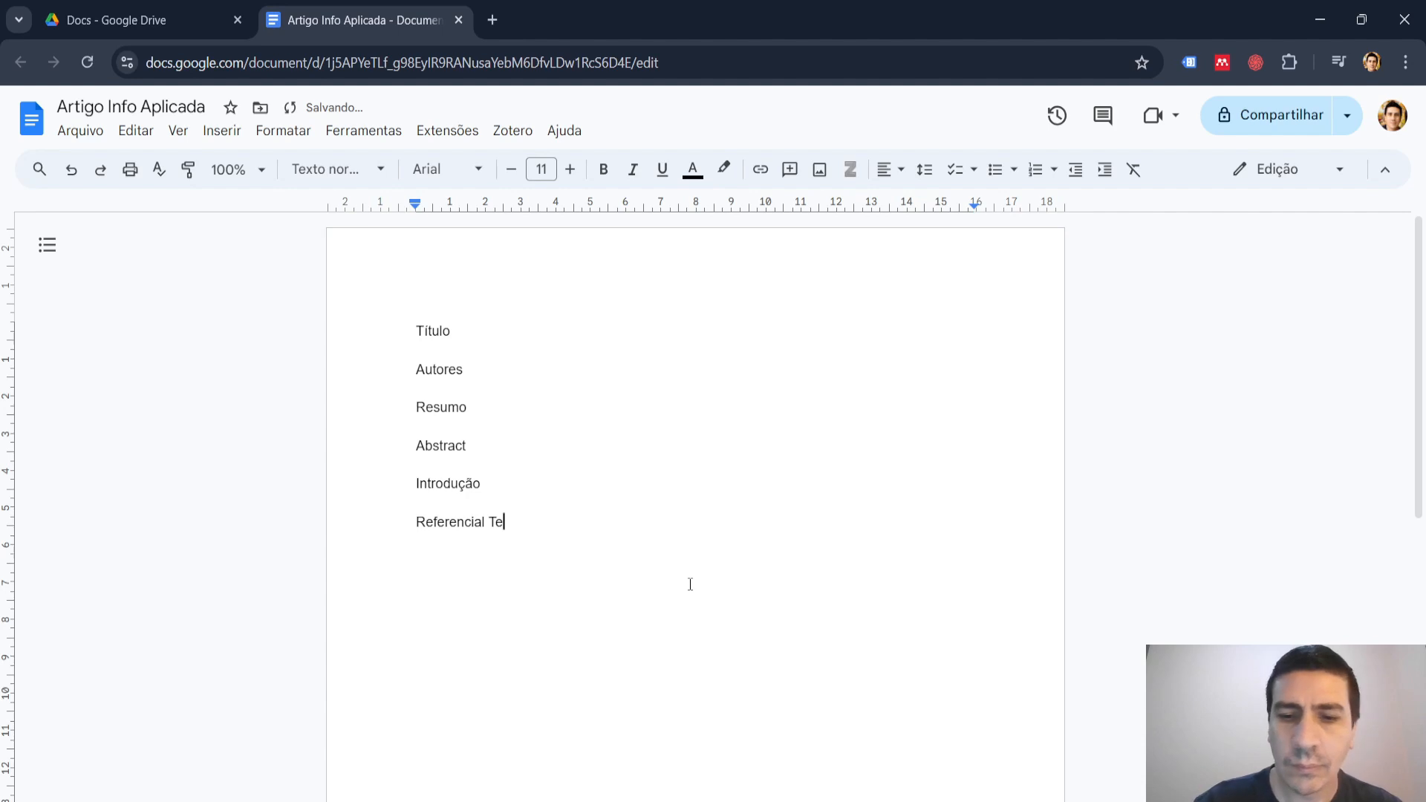
{"action": "type", "text": "órico"}
{"action": "key", "text": "Return"}
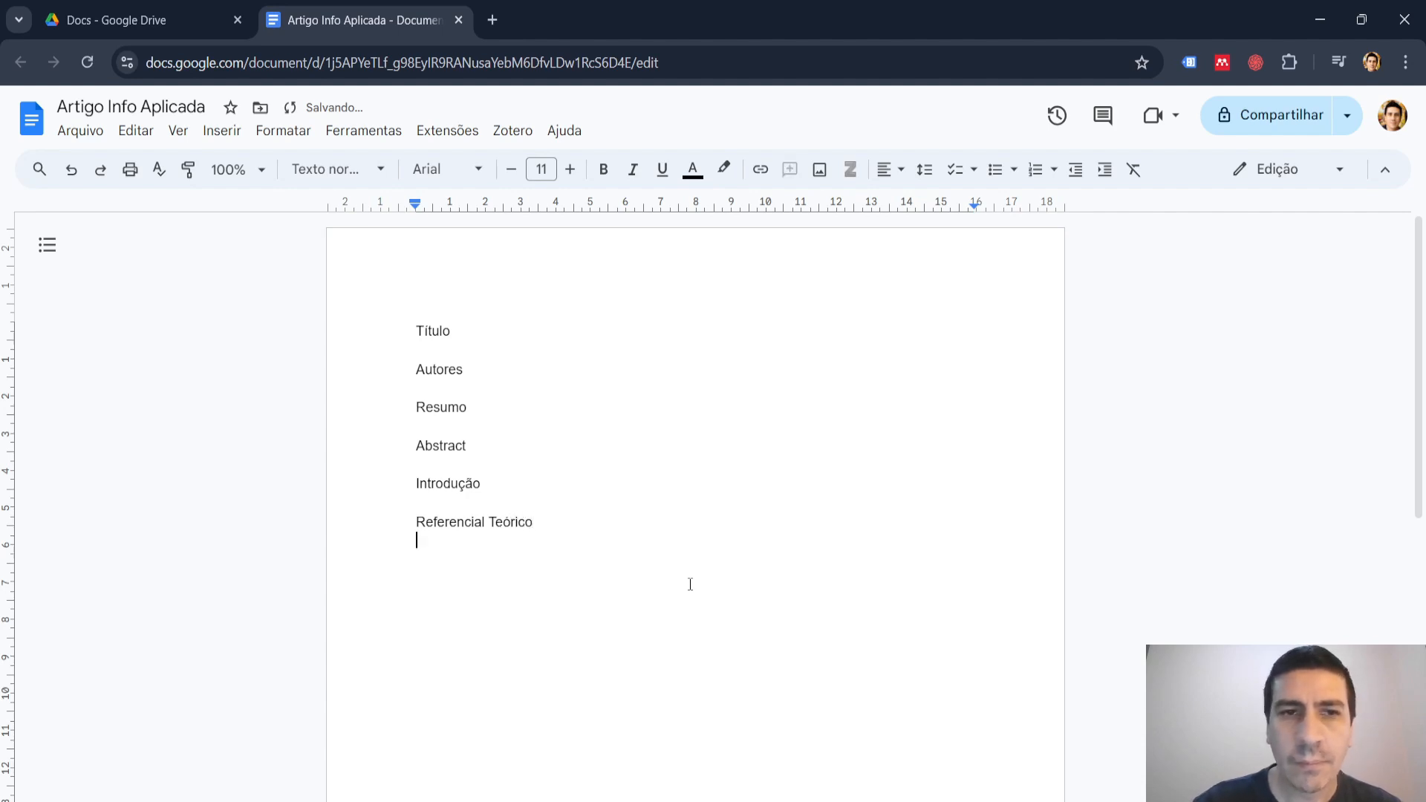
{"action": "type", "text": "Referencias"}
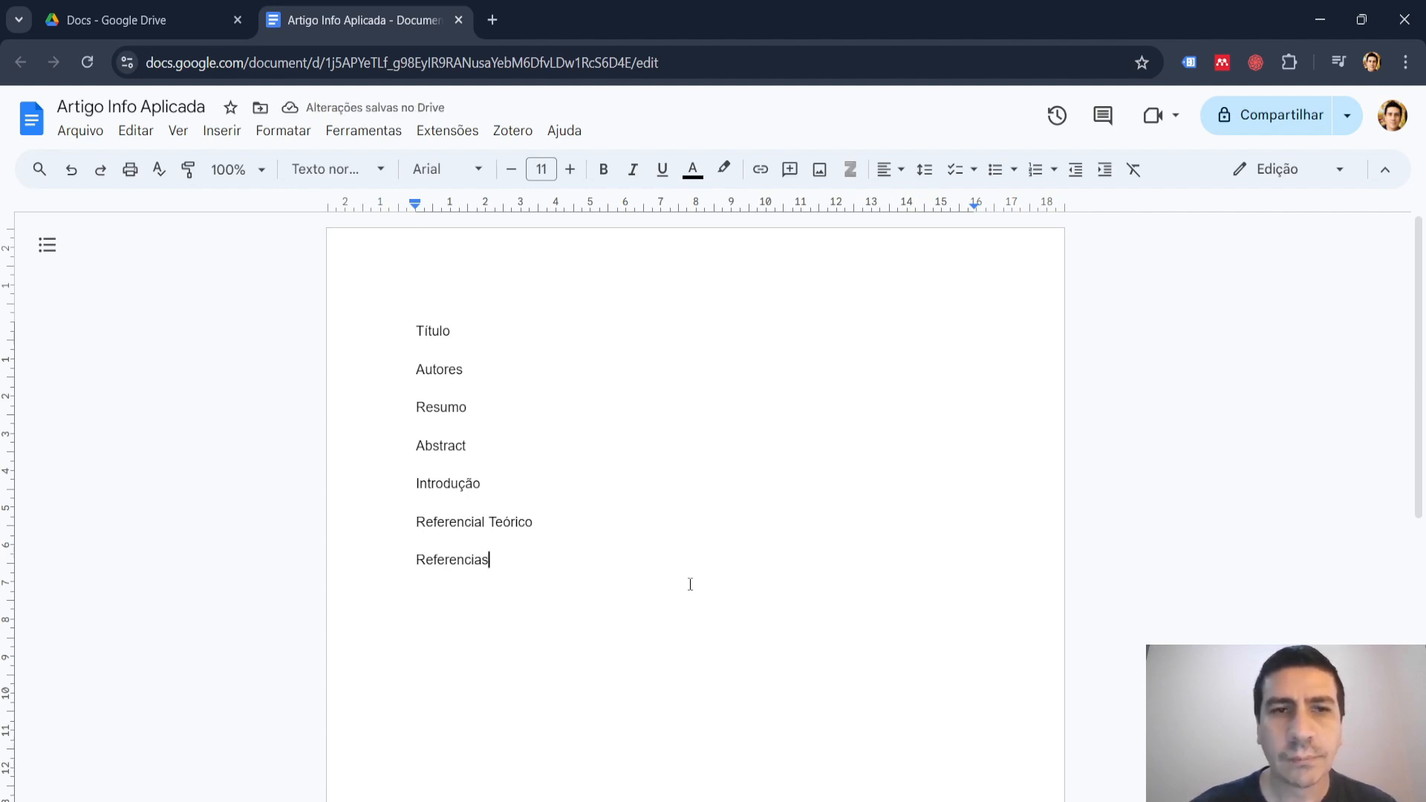
{"action": "key", "text": "Return"}
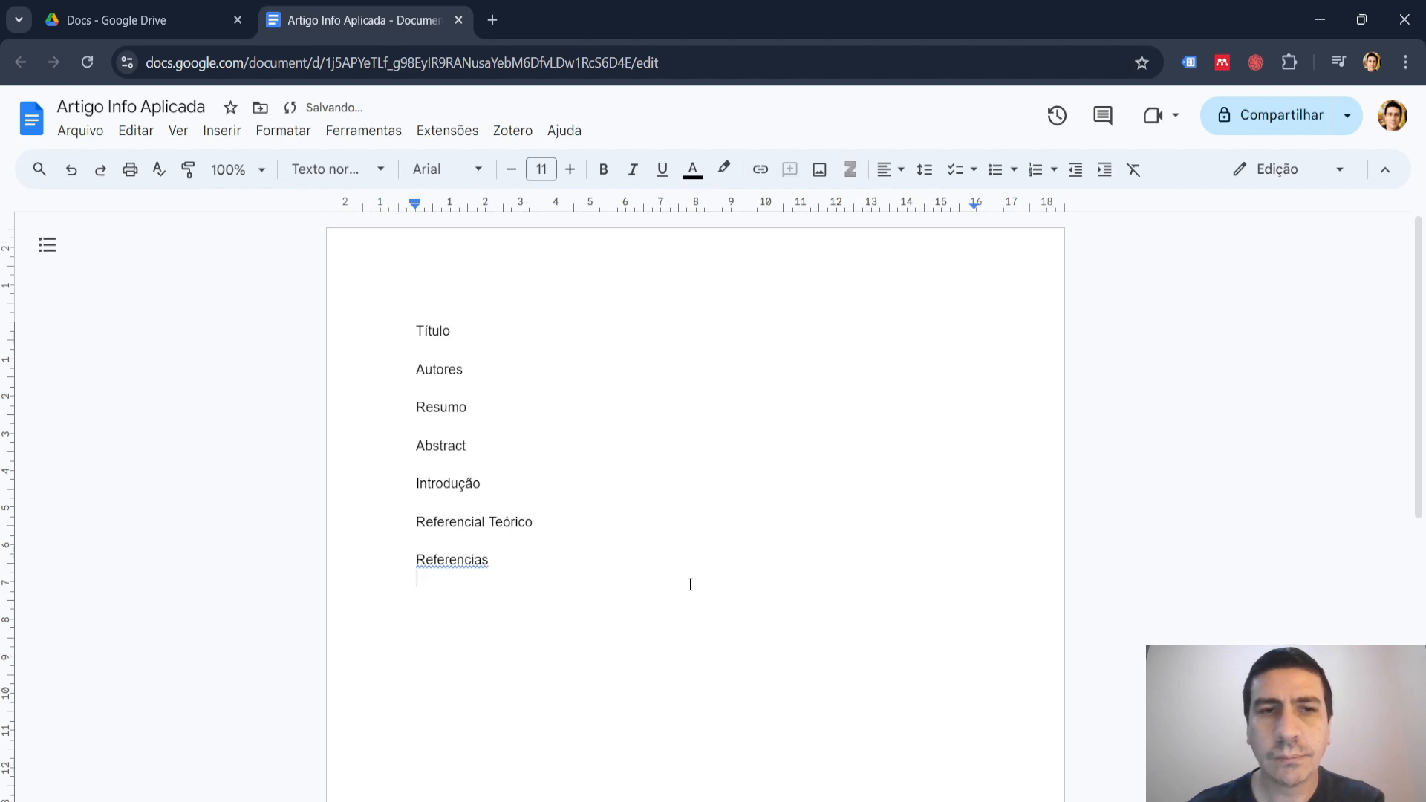
{"action": "left_click", "coordinate": [459, 561]}
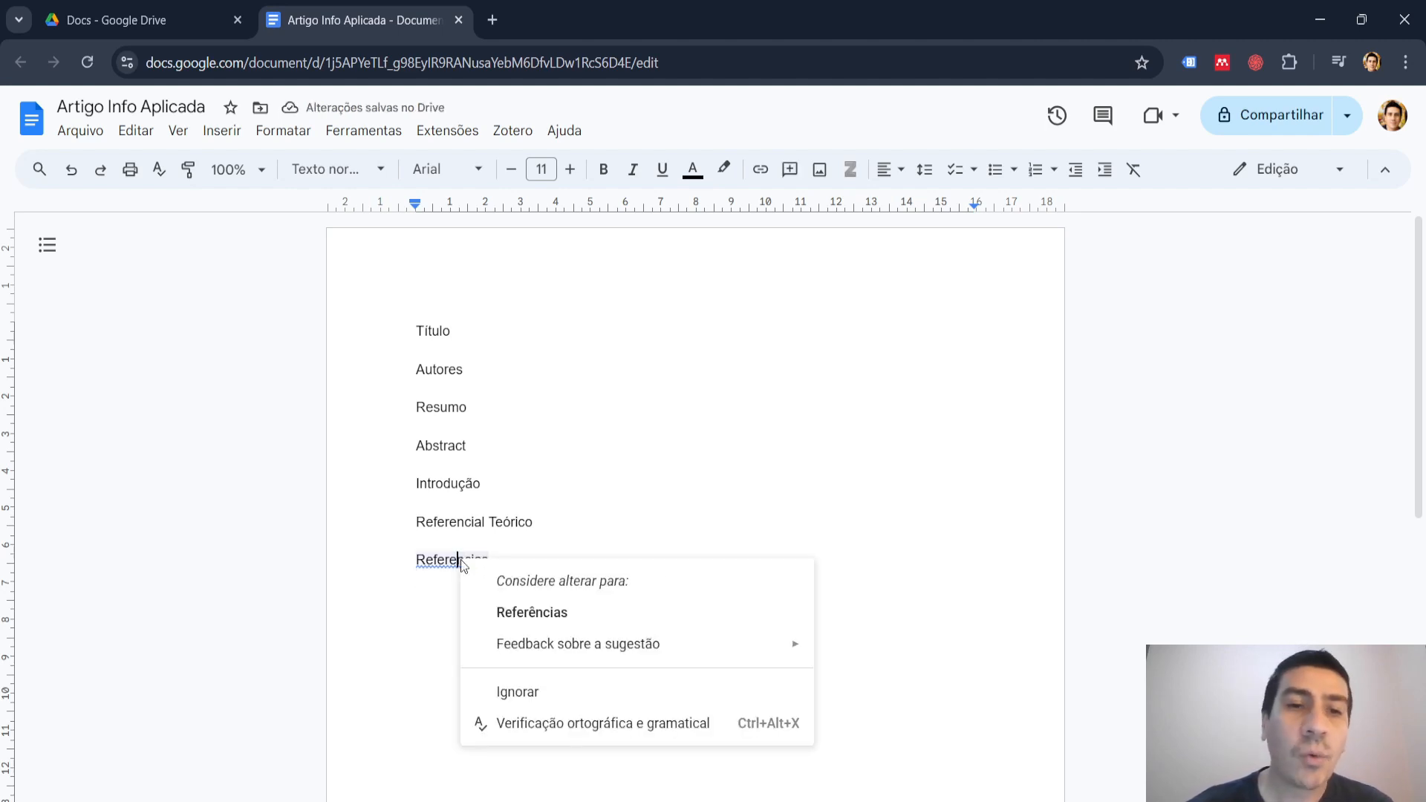
{"action": "left_click", "coordinate": [548, 619]}
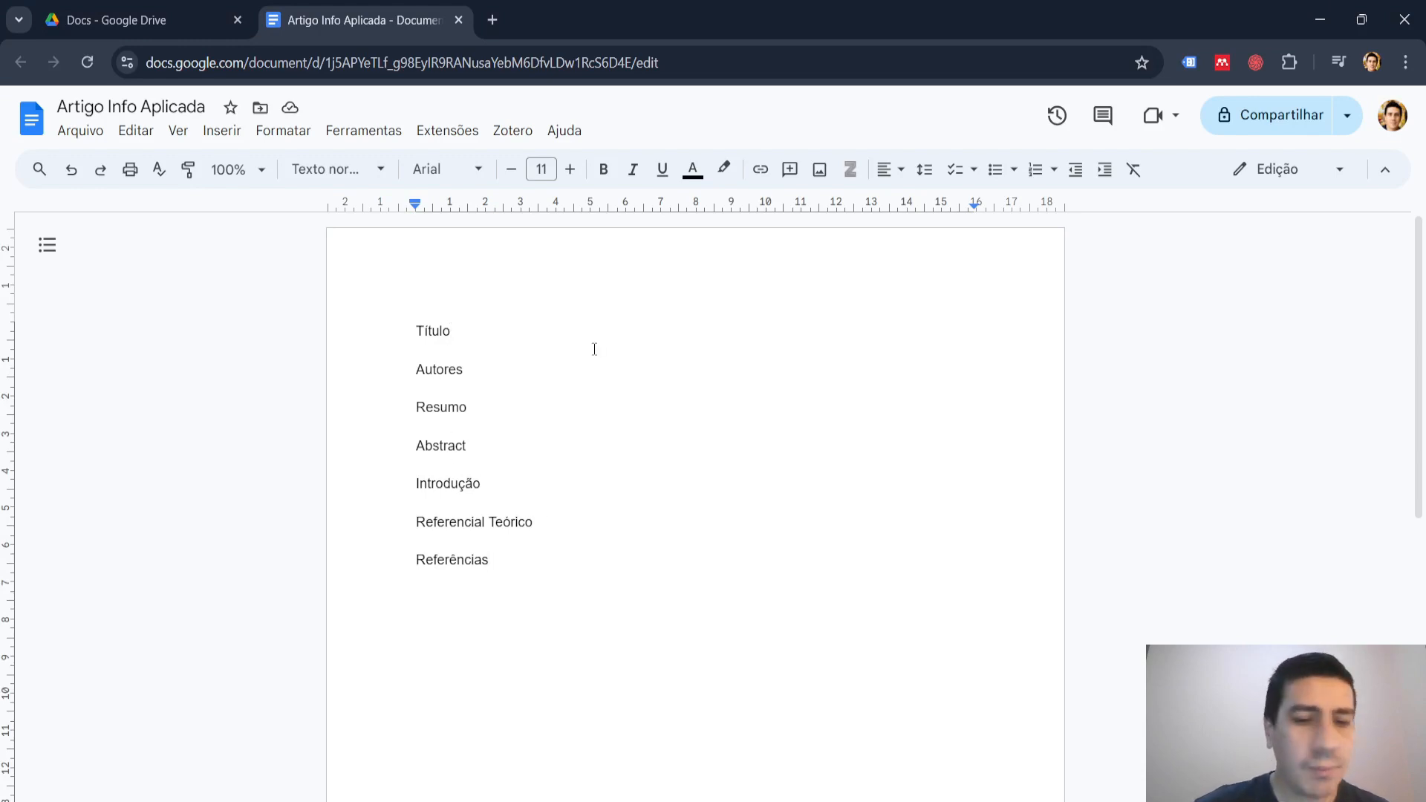
Add a colon and a space after "Título" and open the voice typing tool with the cursor on that line.
{"action": "type", "text": ":"}
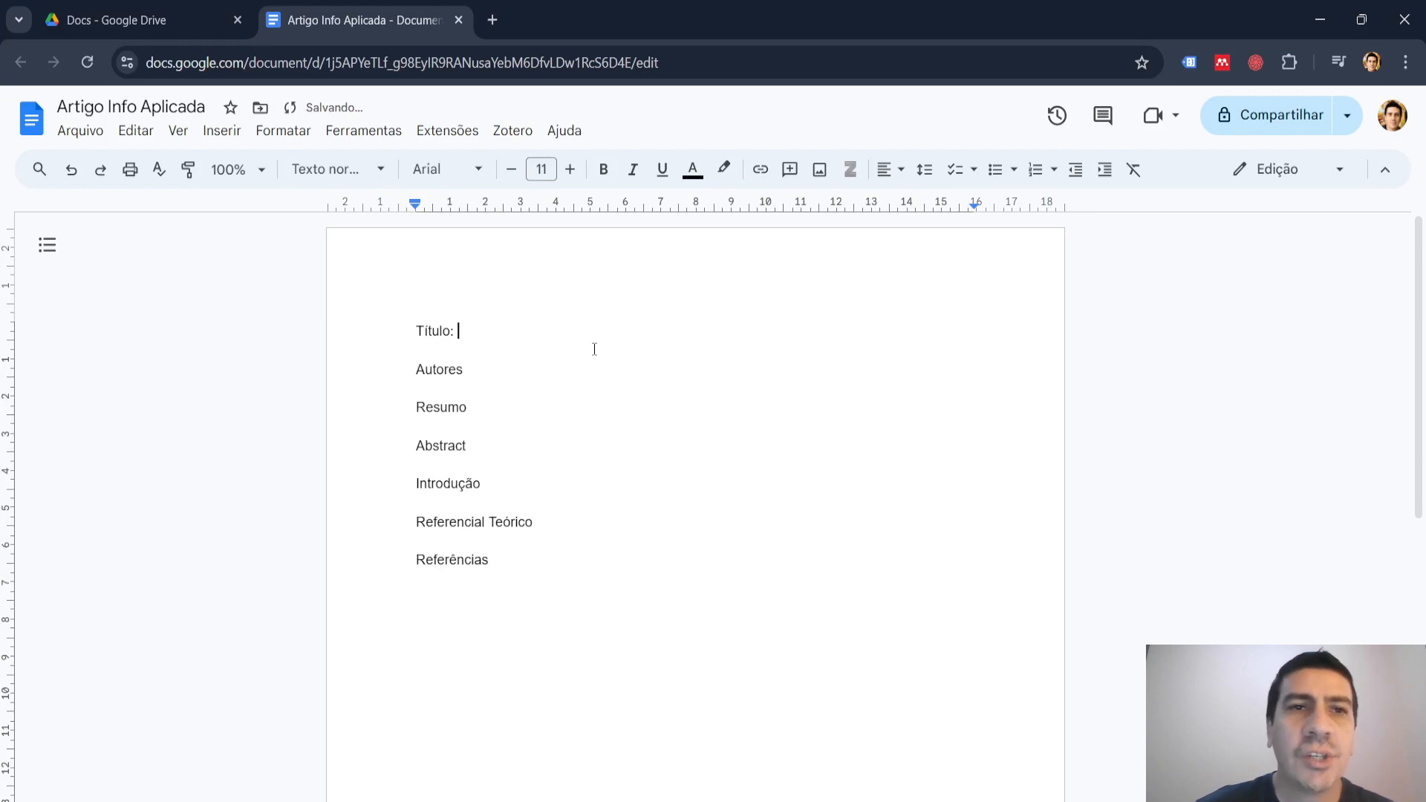
{"action": "left_click", "coordinate": [356, 141]}
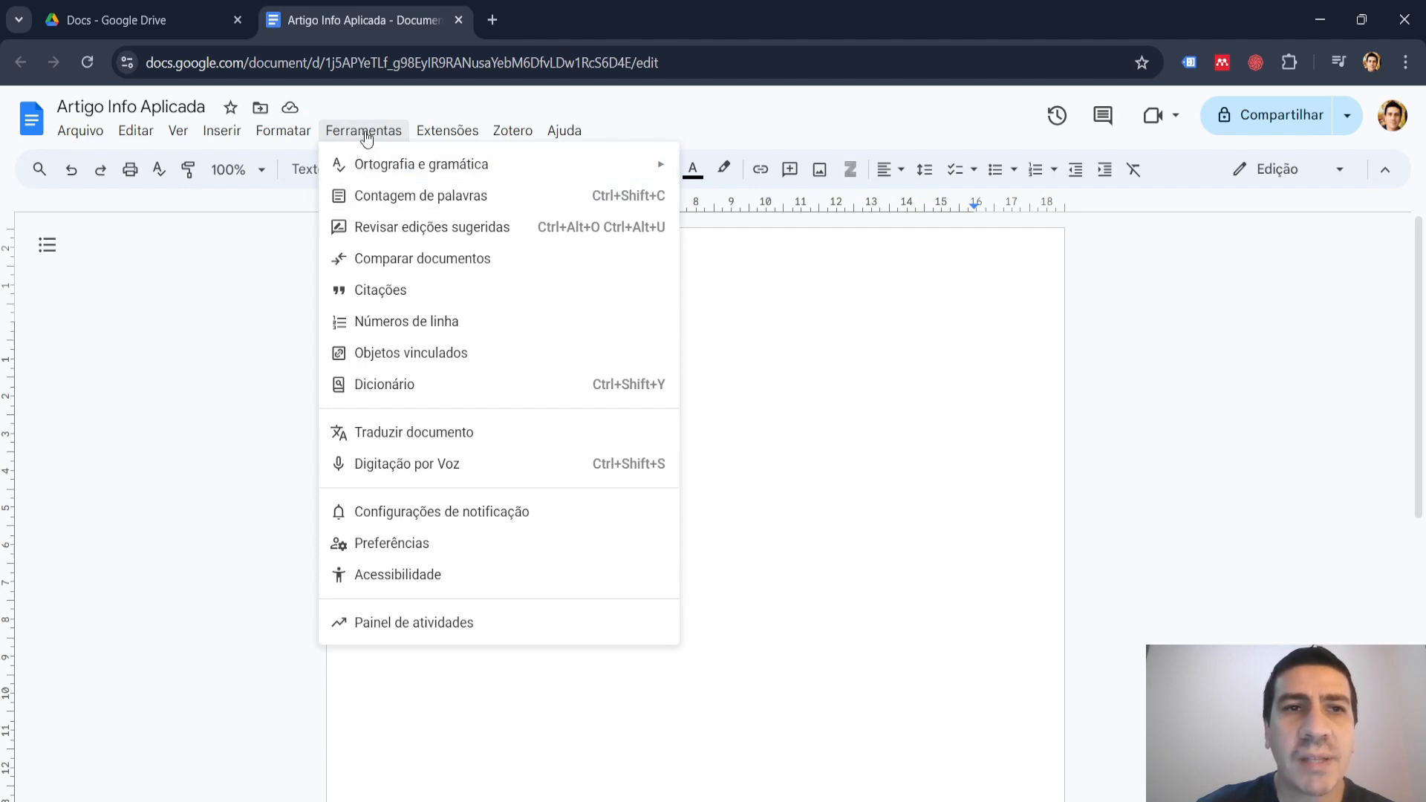
{"action": "left_click", "coordinate": [407, 472]}
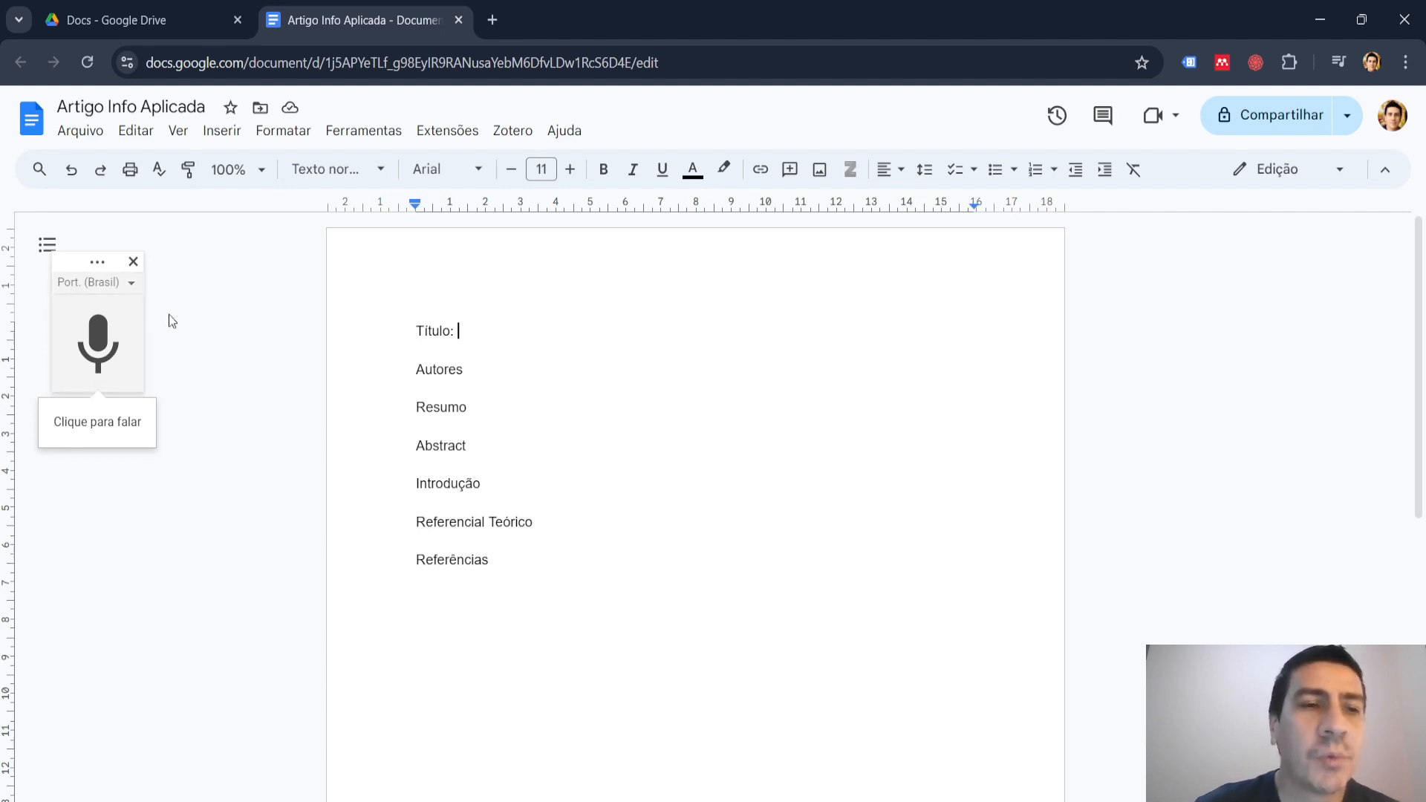
Dictate "Apresentação de softwares de produtividade orientado a tarefas" as the title and the author's full name after "Autores".
{"action": "left_click", "coordinate": [102, 342]}
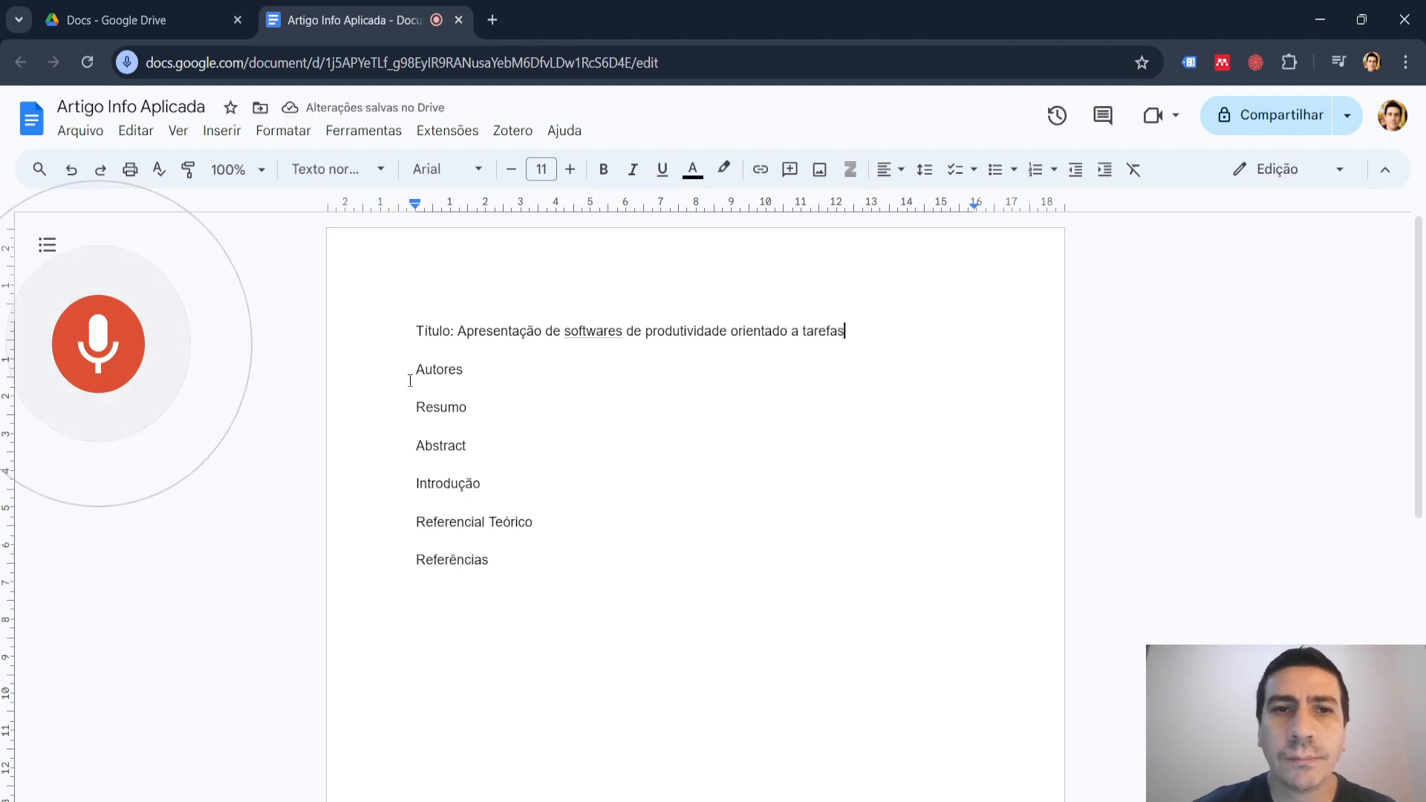
{"action": "left_click", "coordinate": [517, 367]}
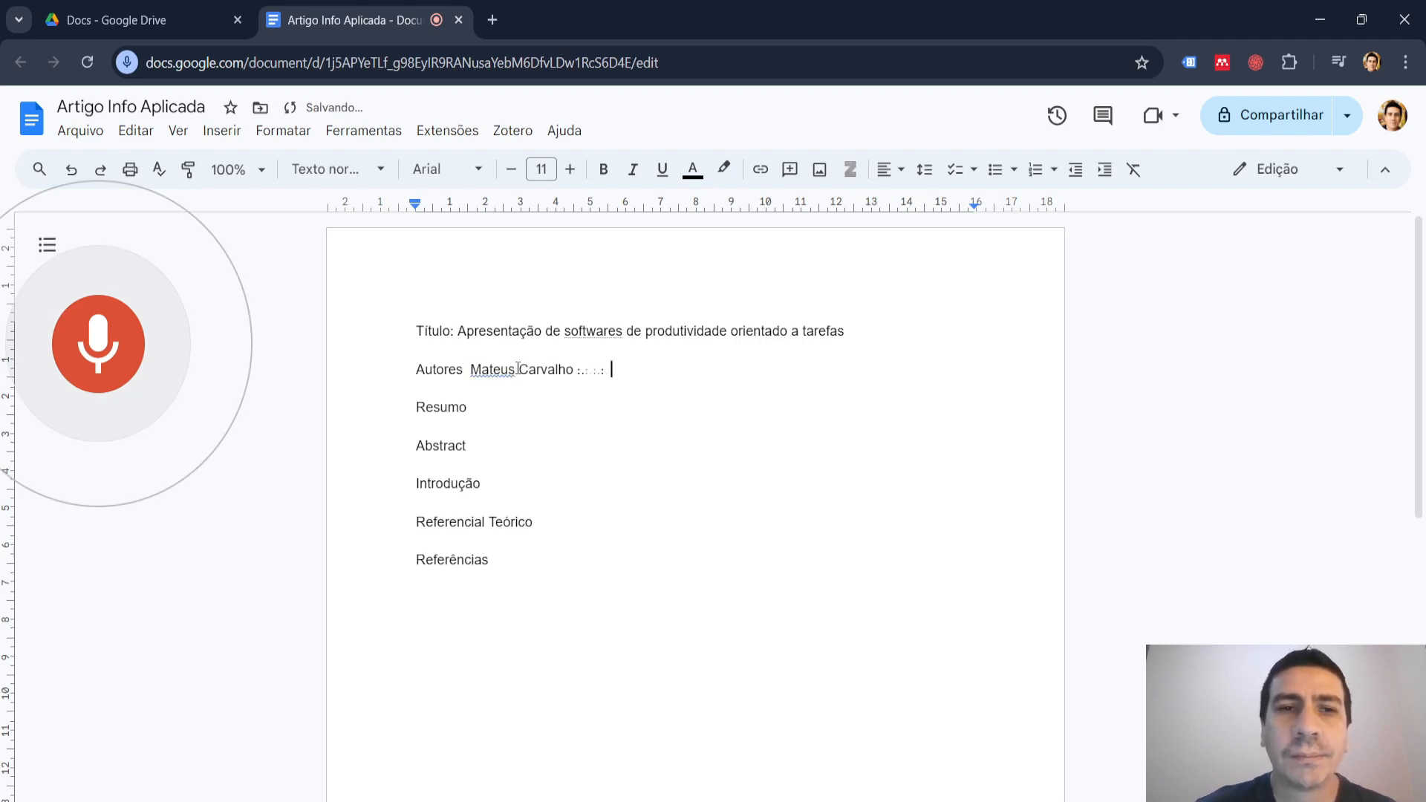
Dictate the article's objective after "Resumo" and the sentence on productivity software after "Introdução", and close the voice typing tool.
{"action": "left_click", "coordinate": [526, 411]}
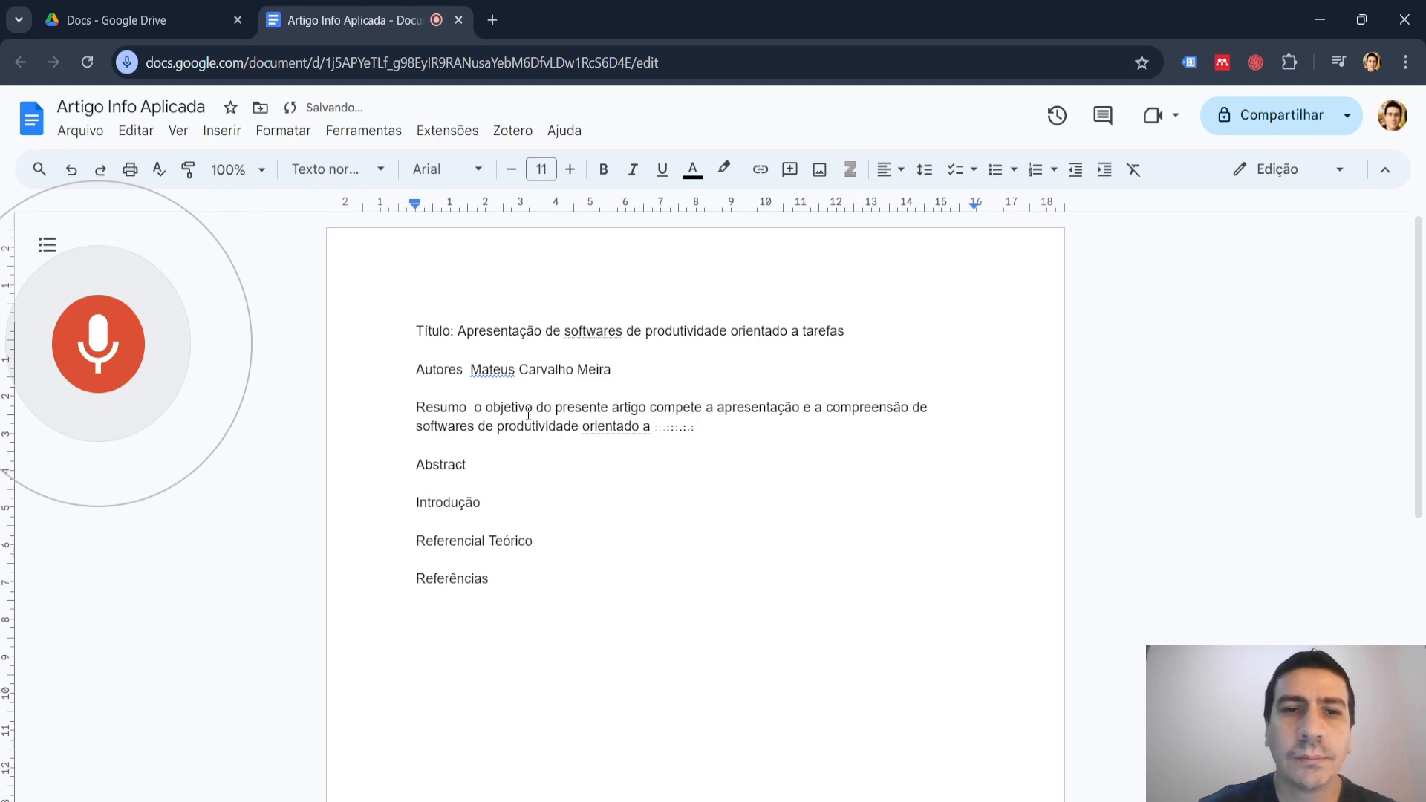
{"action": "left_click", "coordinate": [523, 504]}
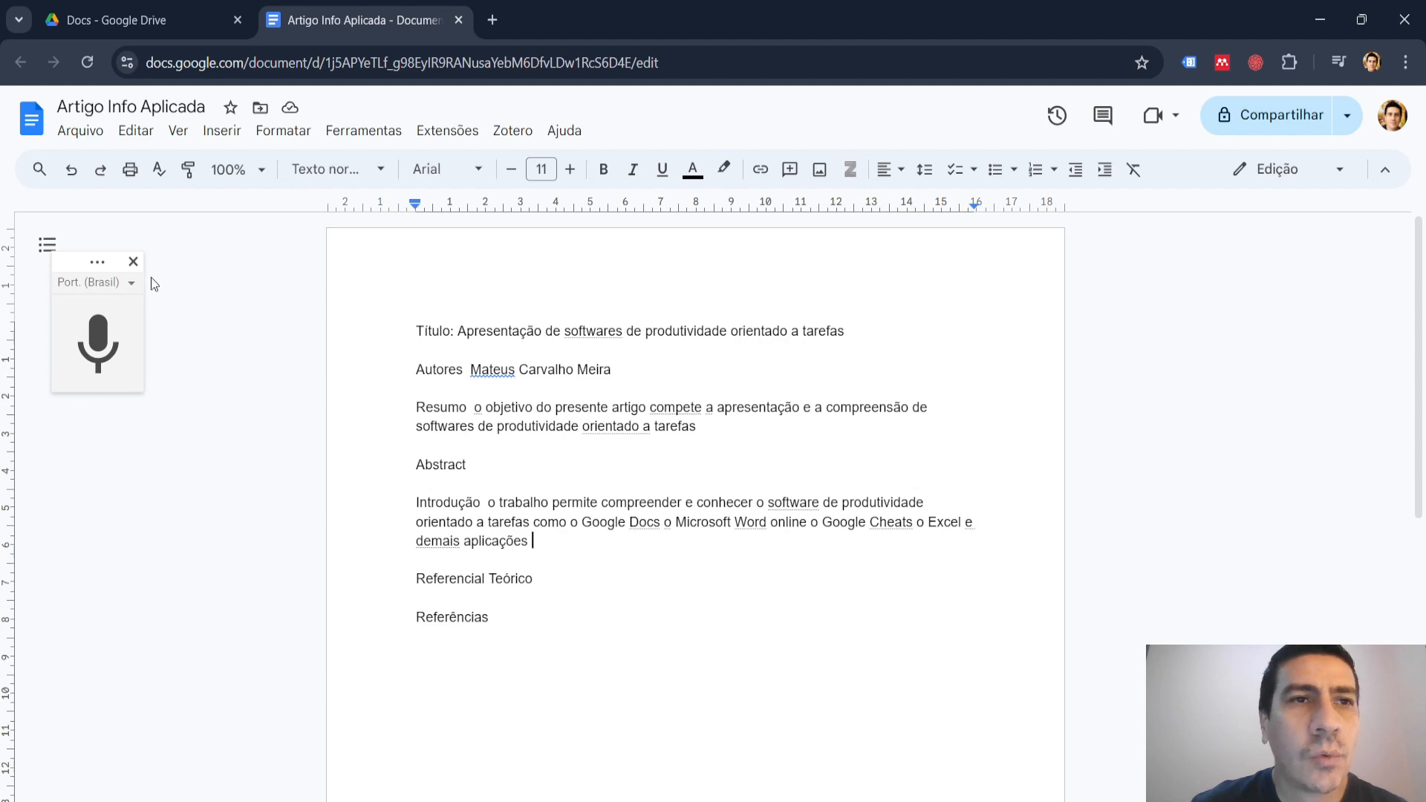
{"action": "left_click", "coordinate": [133, 262]}
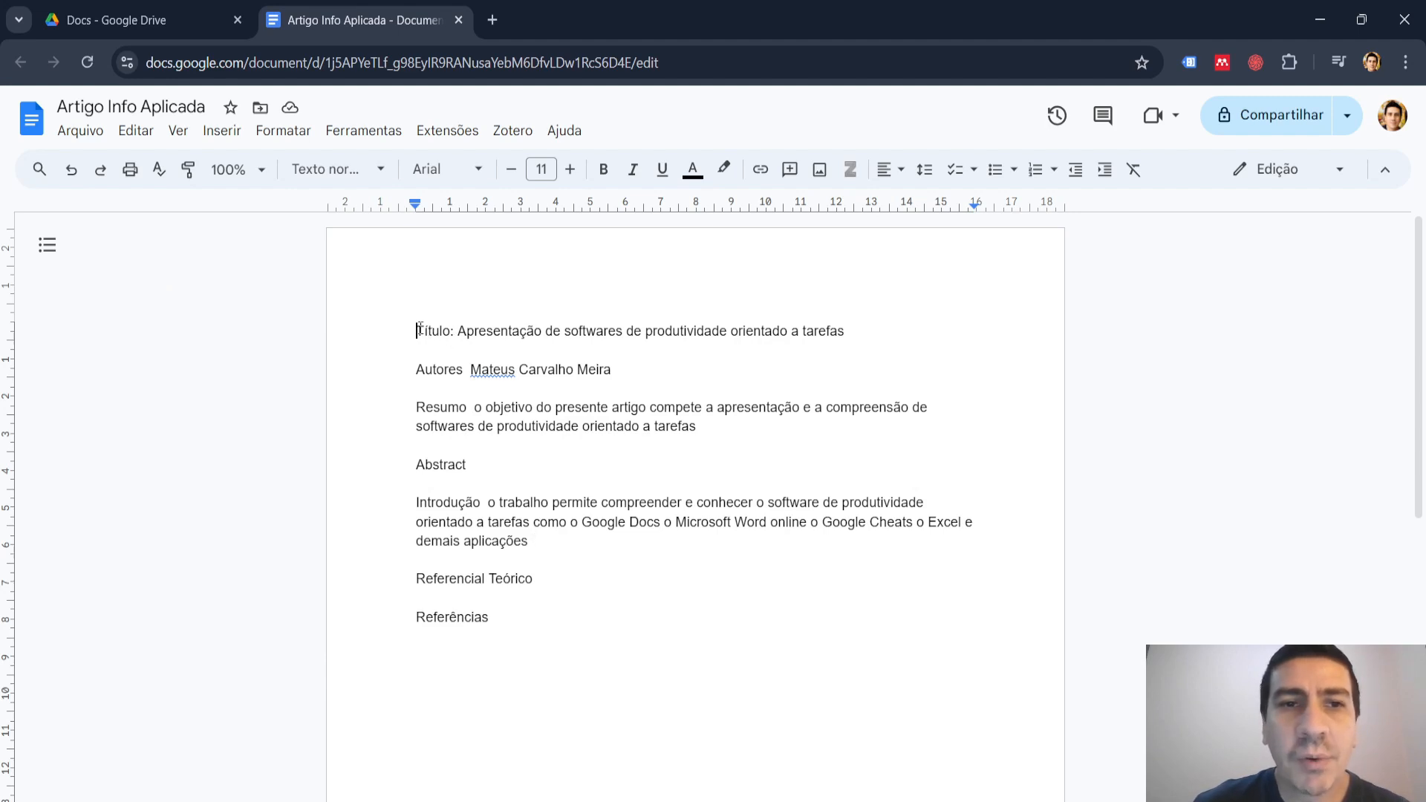
Change the font of the whole title line to Roboto.
{"action": "left_click_drag", "start_coordinate": [419, 329], "coordinate": [847, 332]}
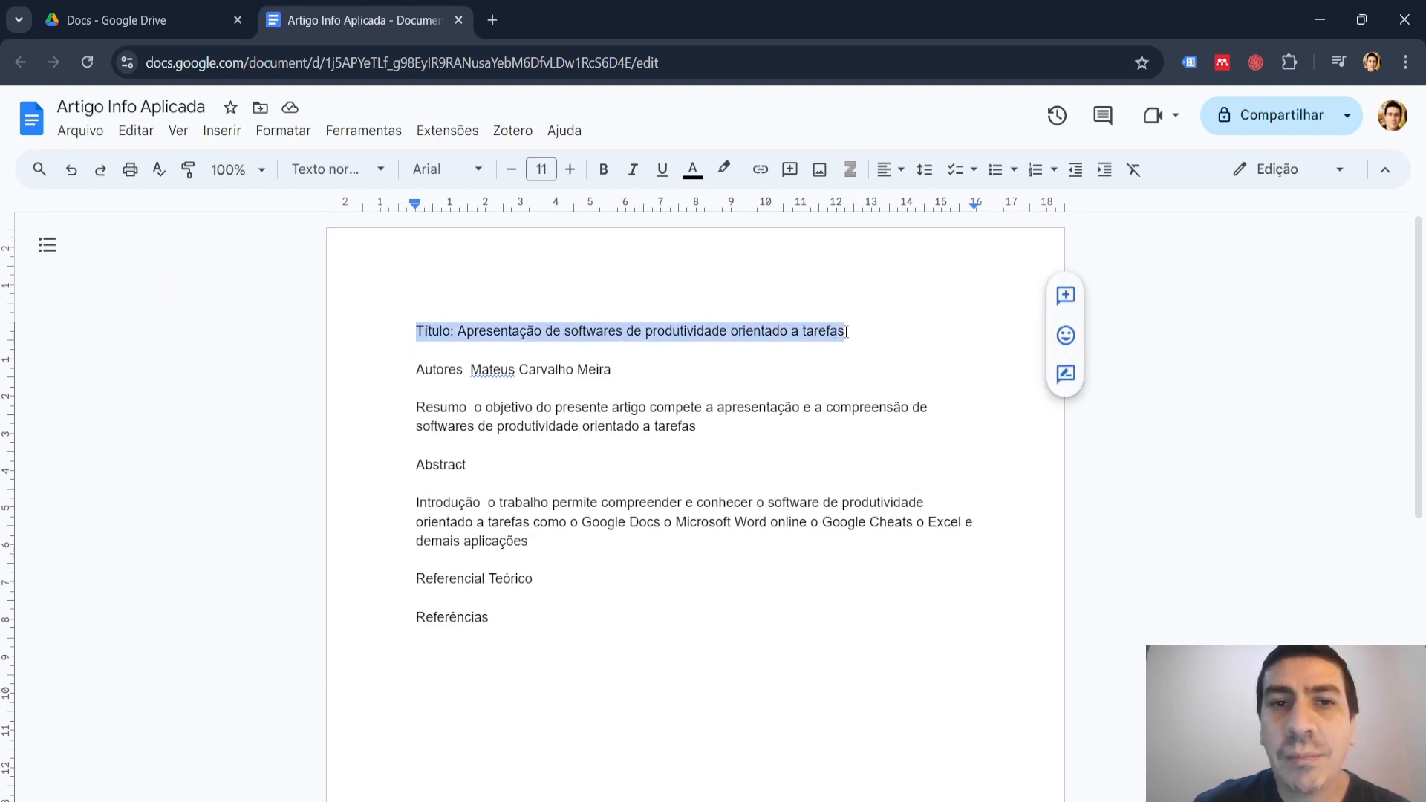
{"action": "left_click", "coordinate": [481, 171]}
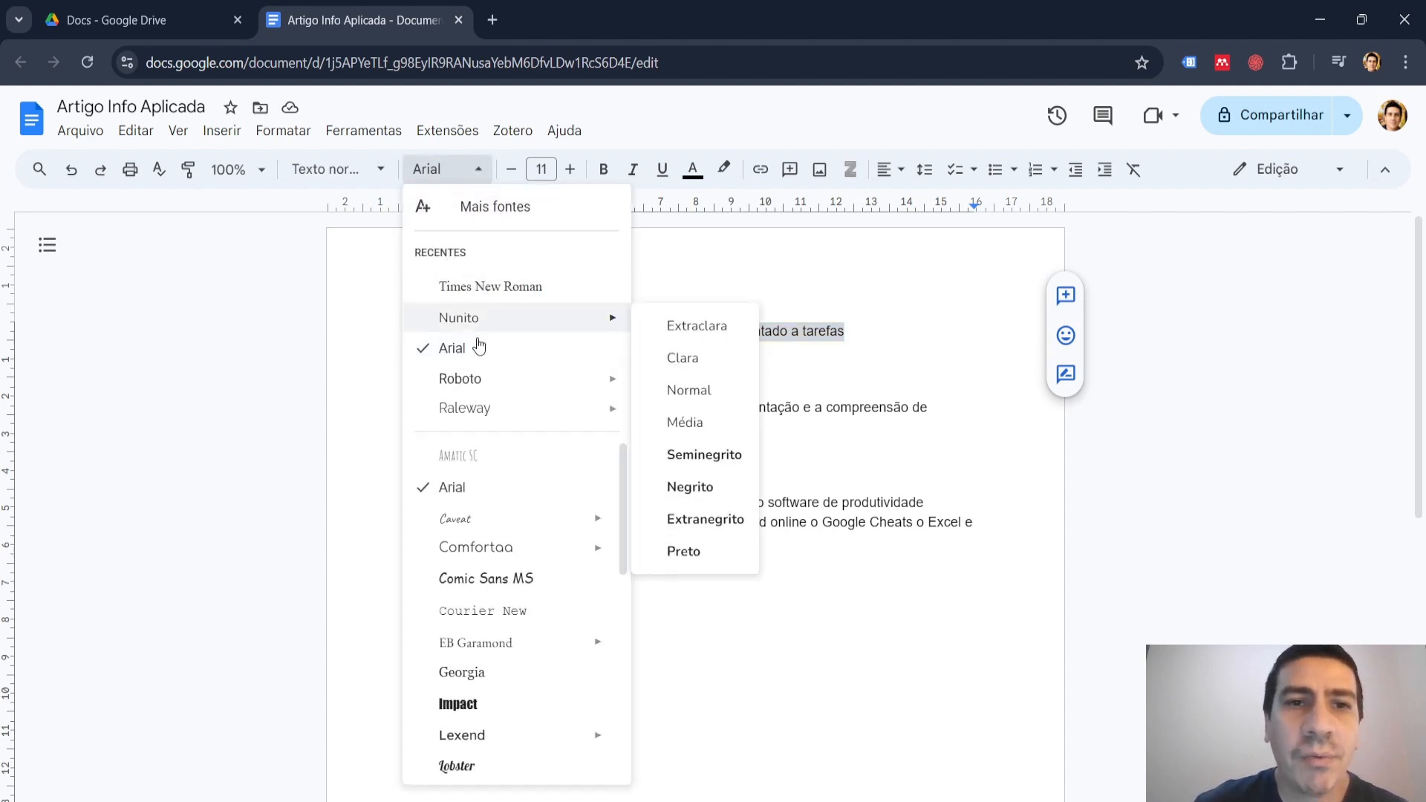
{"action": "mouse_move", "coordinate": [476, 386]}
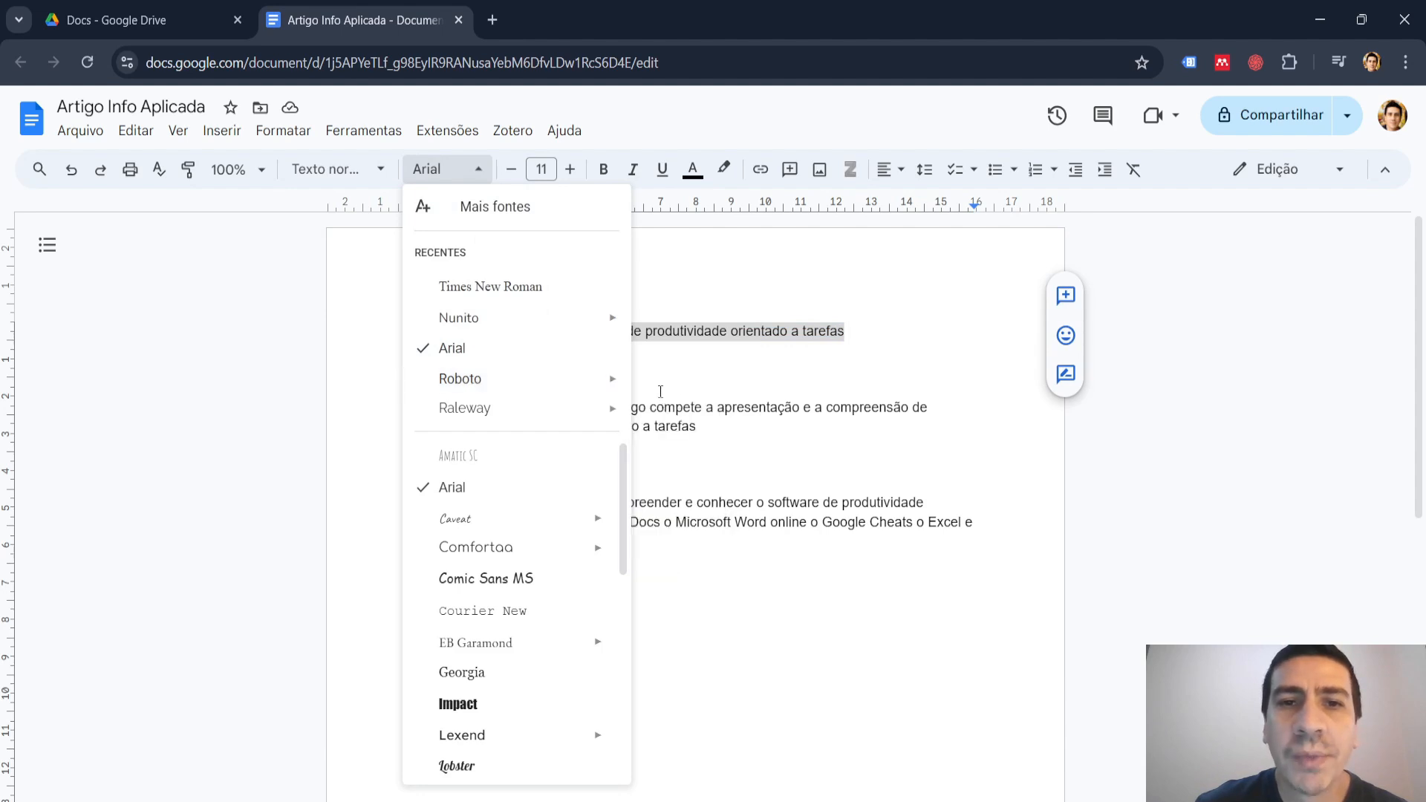
{"action": "left_click", "coordinate": [701, 448]}
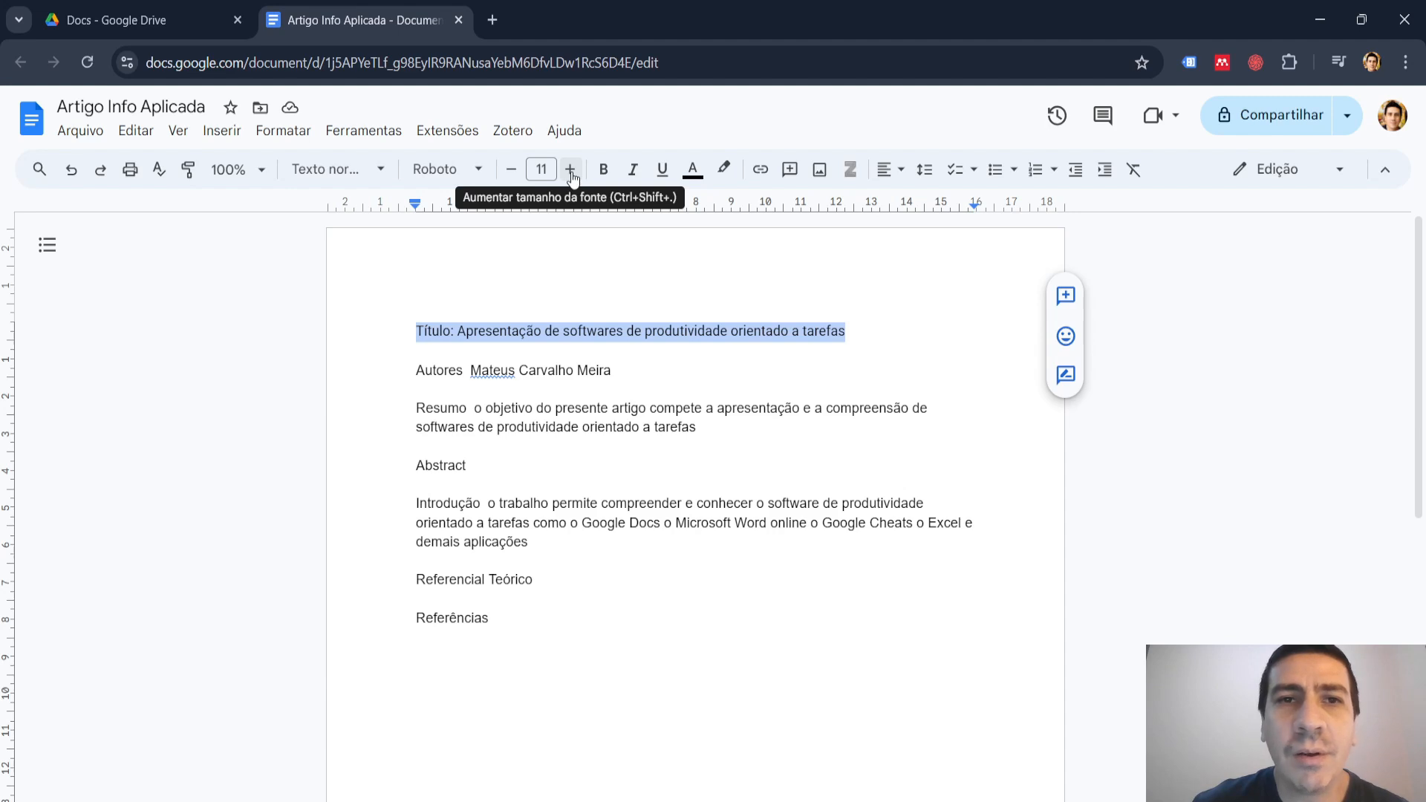
Set the title line's font size to 16 and make it bold.
{"action": "left_click", "coordinate": [571, 170]}
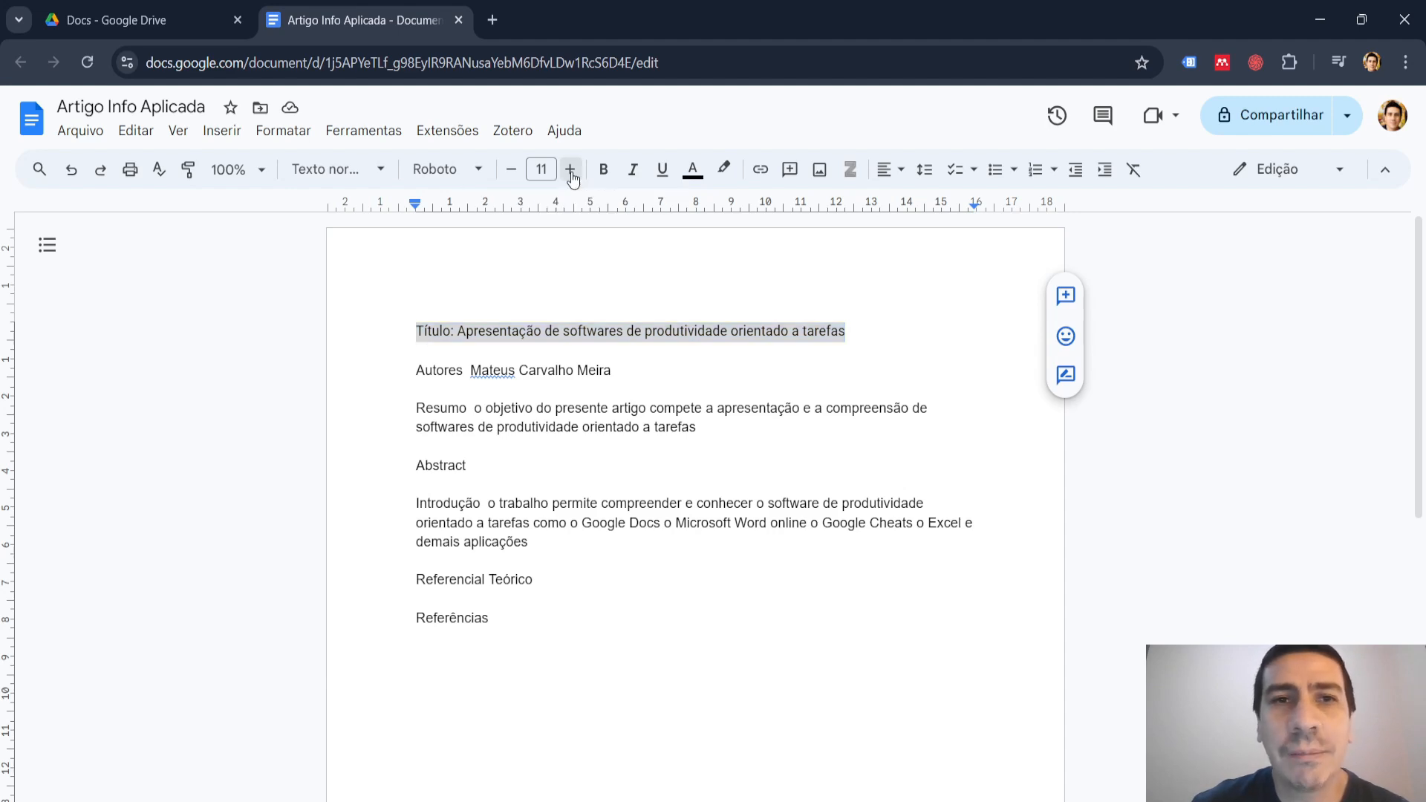
{"action": "left_click", "coordinate": [570, 170]}
{"action": "left_click", "coordinate": [570, 170]}
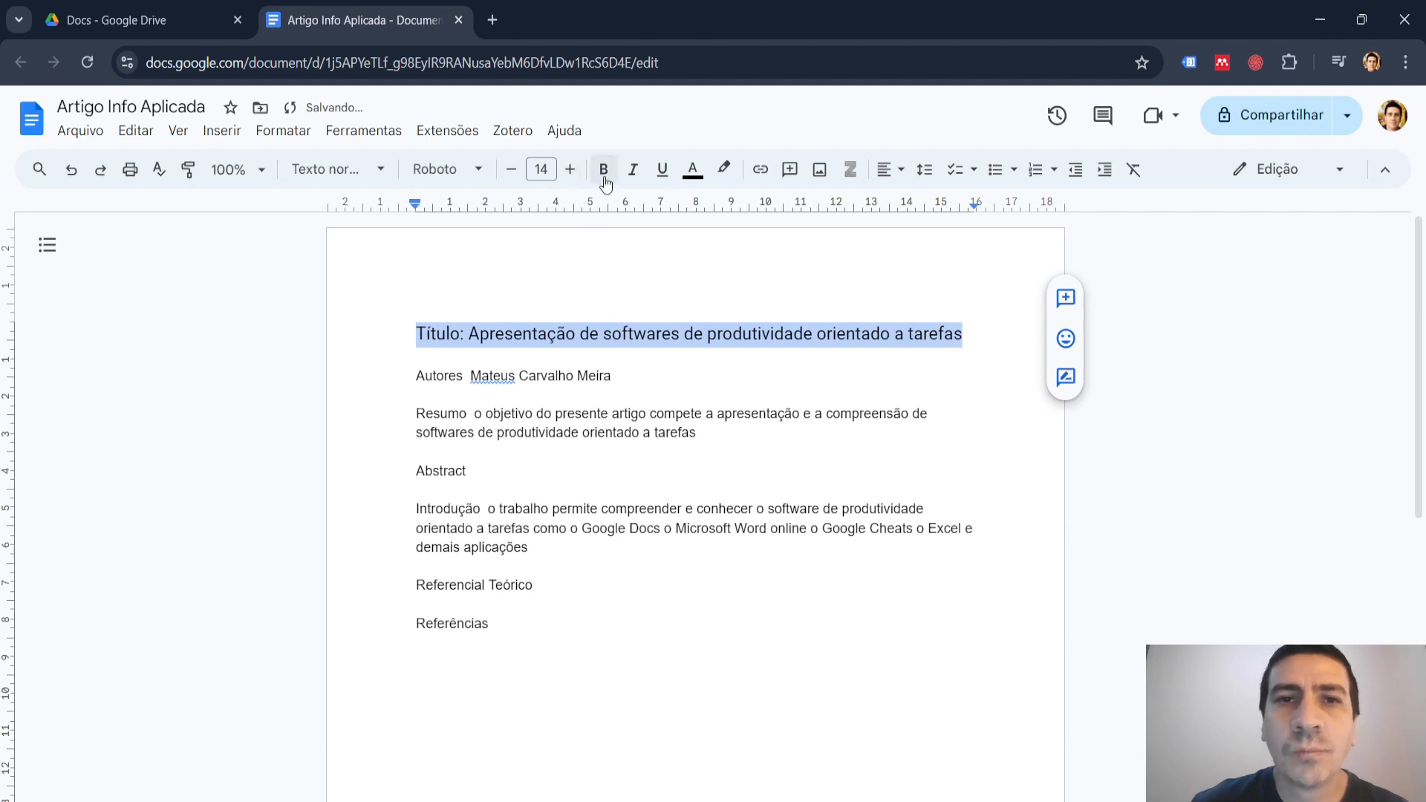
{"action": "left_click", "coordinate": [541, 170]}
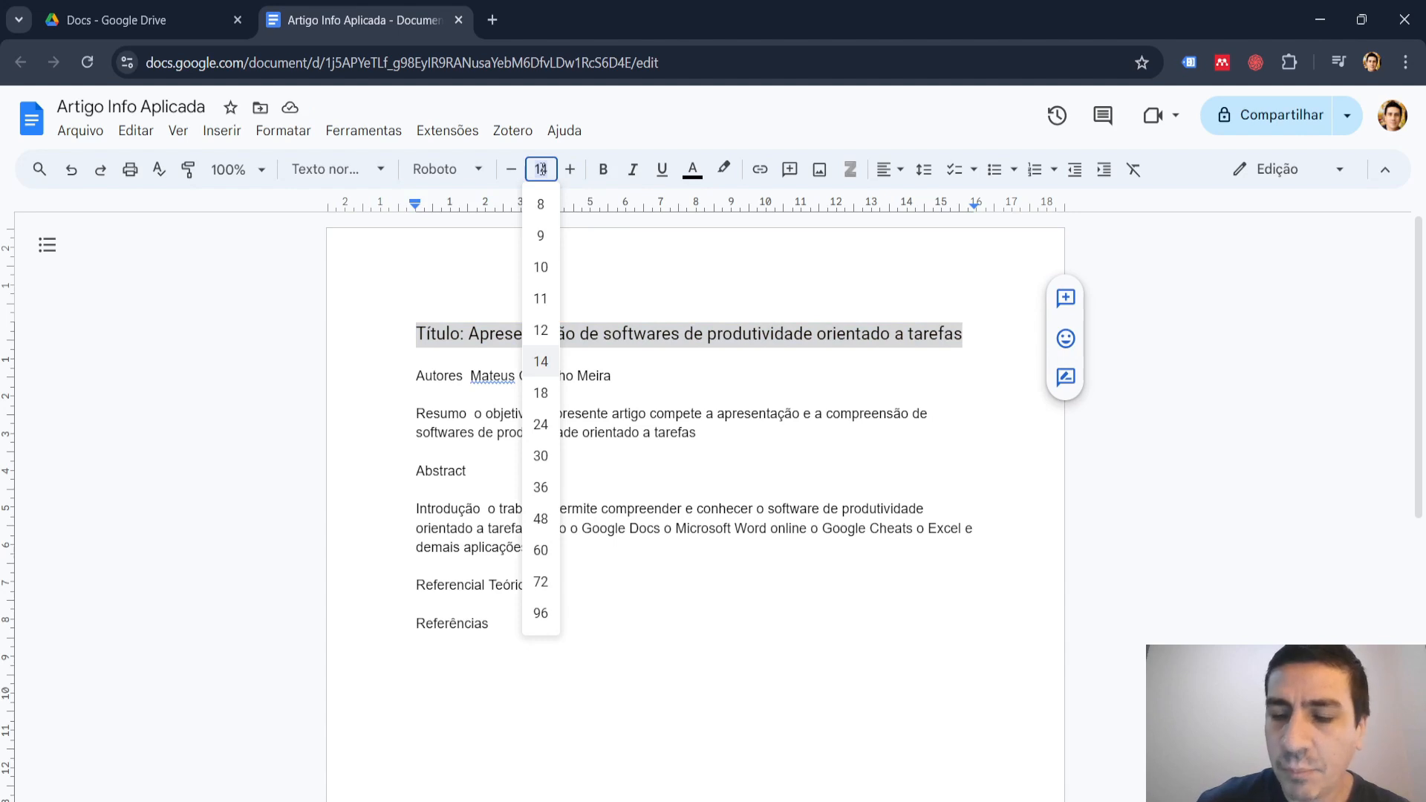
{"action": "type", "text": "16"}
{"action": "key", "text": "Return"}
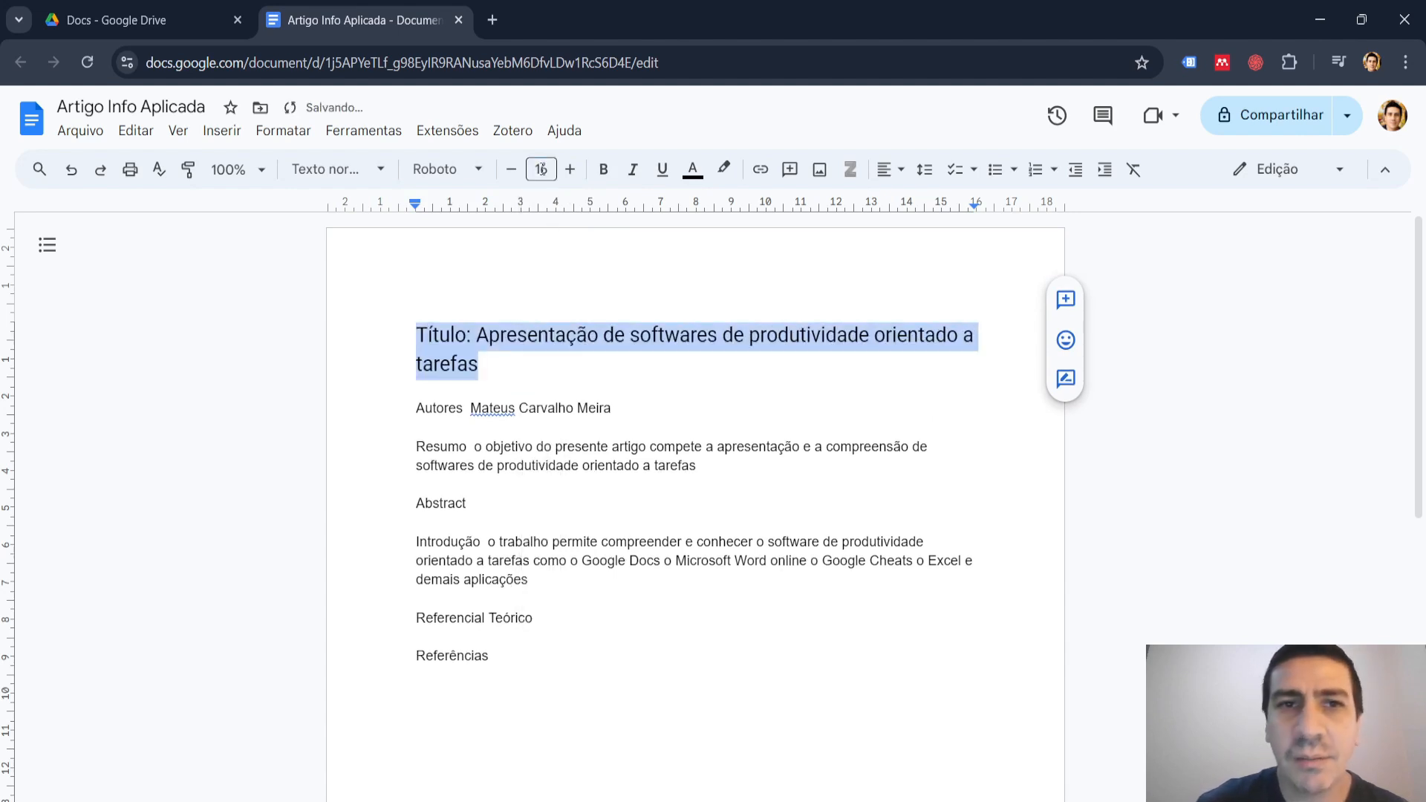
{"action": "left_click", "coordinate": [605, 178]}
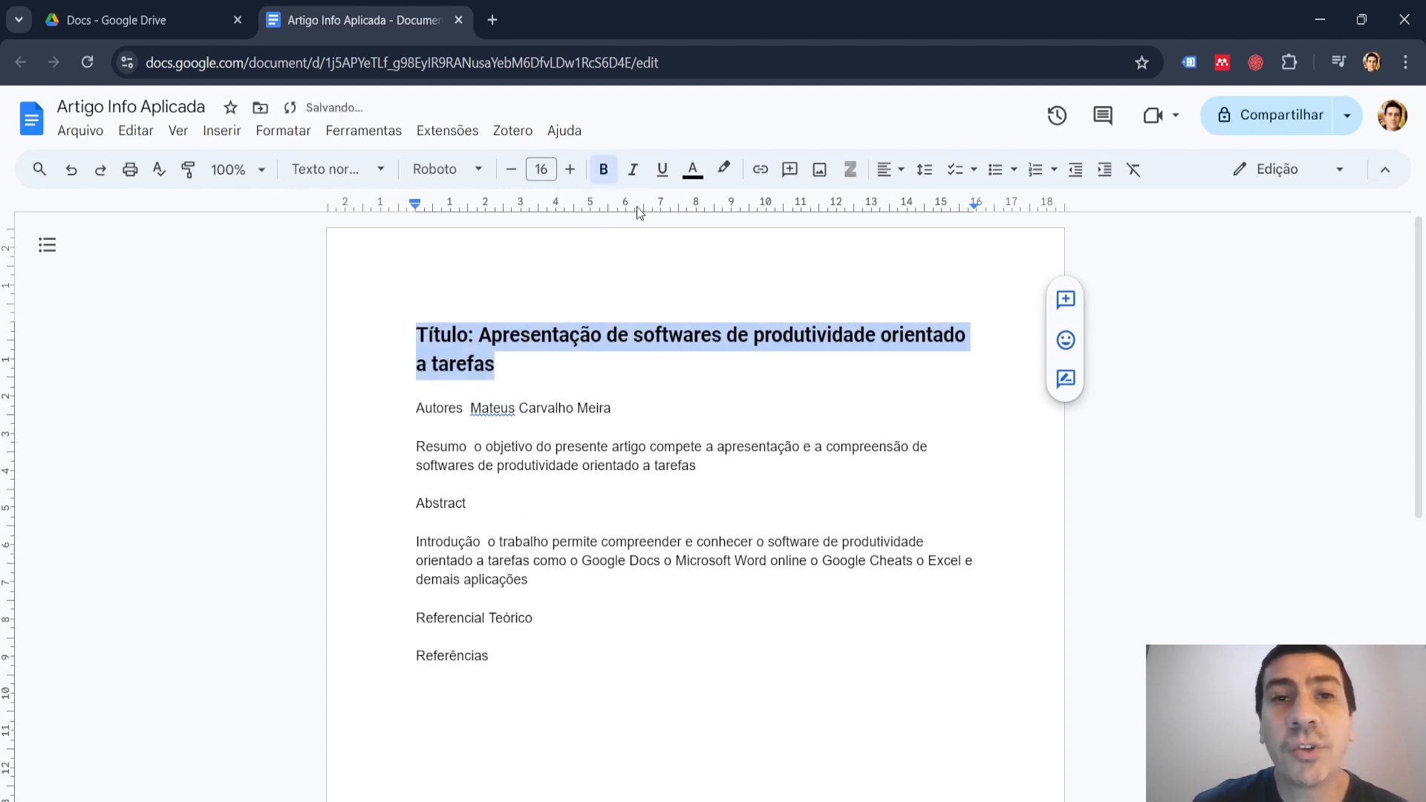
Colour the title line dark blue and center it on the page.
{"action": "left_click", "coordinate": [698, 183]}
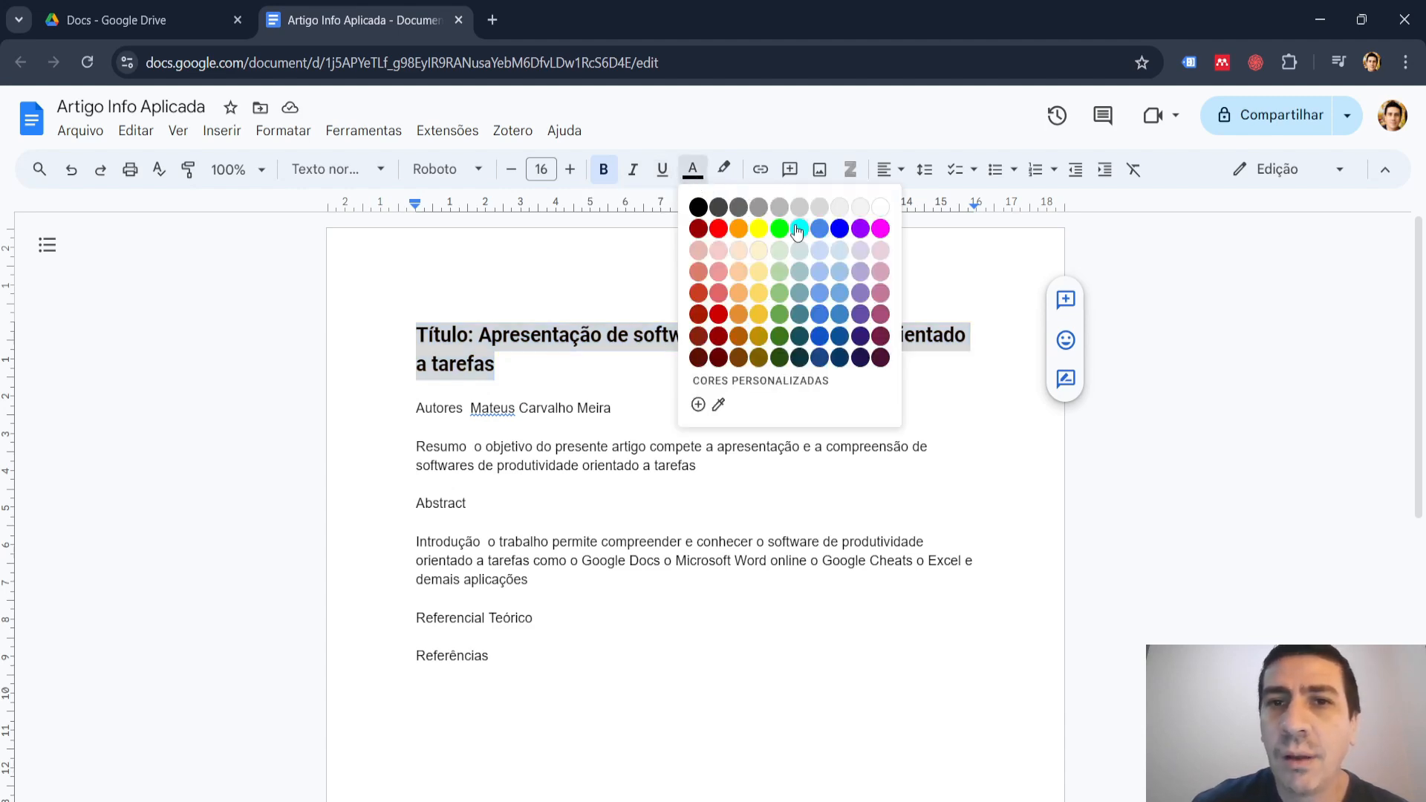
{"action": "left_click", "coordinate": [840, 338]}
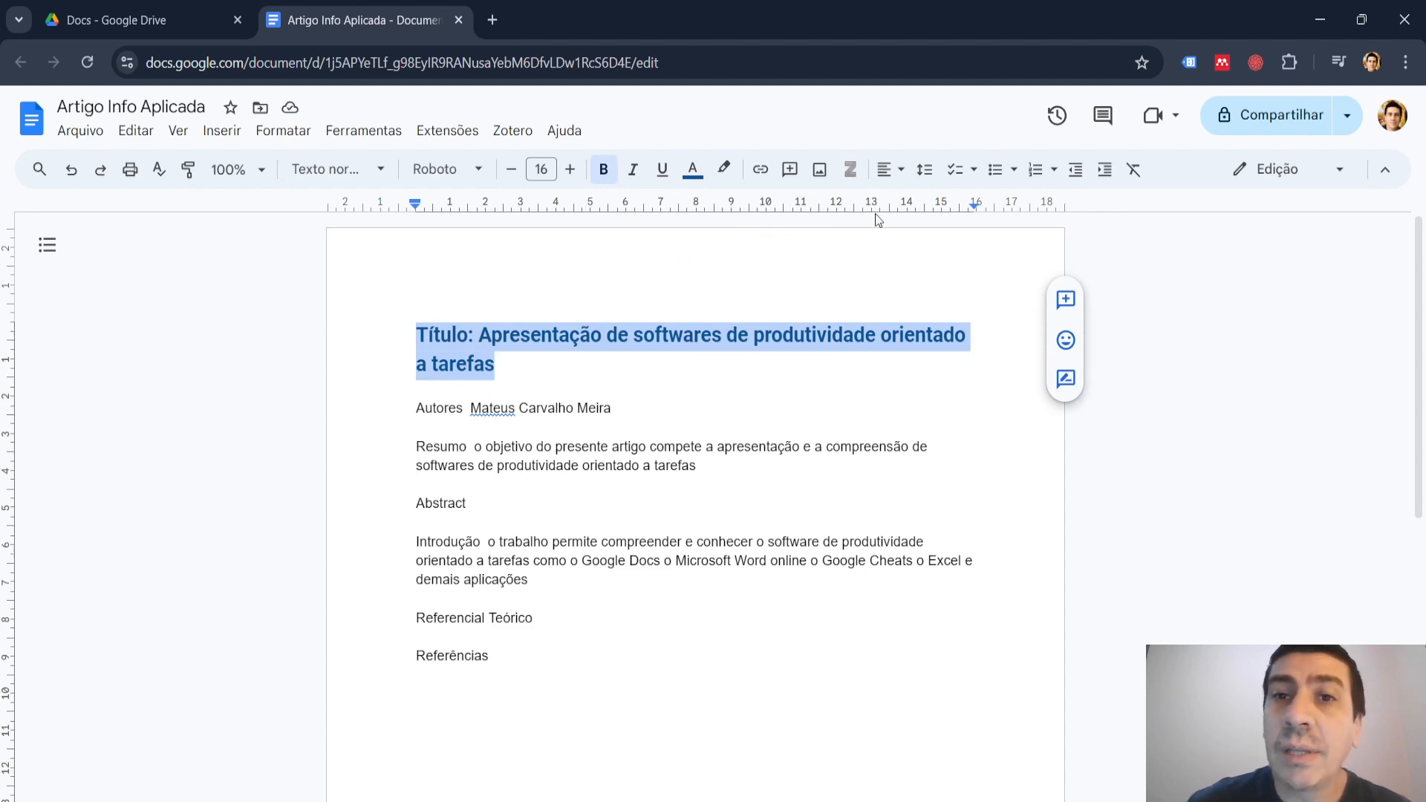
{"action": "left_click", "coordinate": [900, 173]}
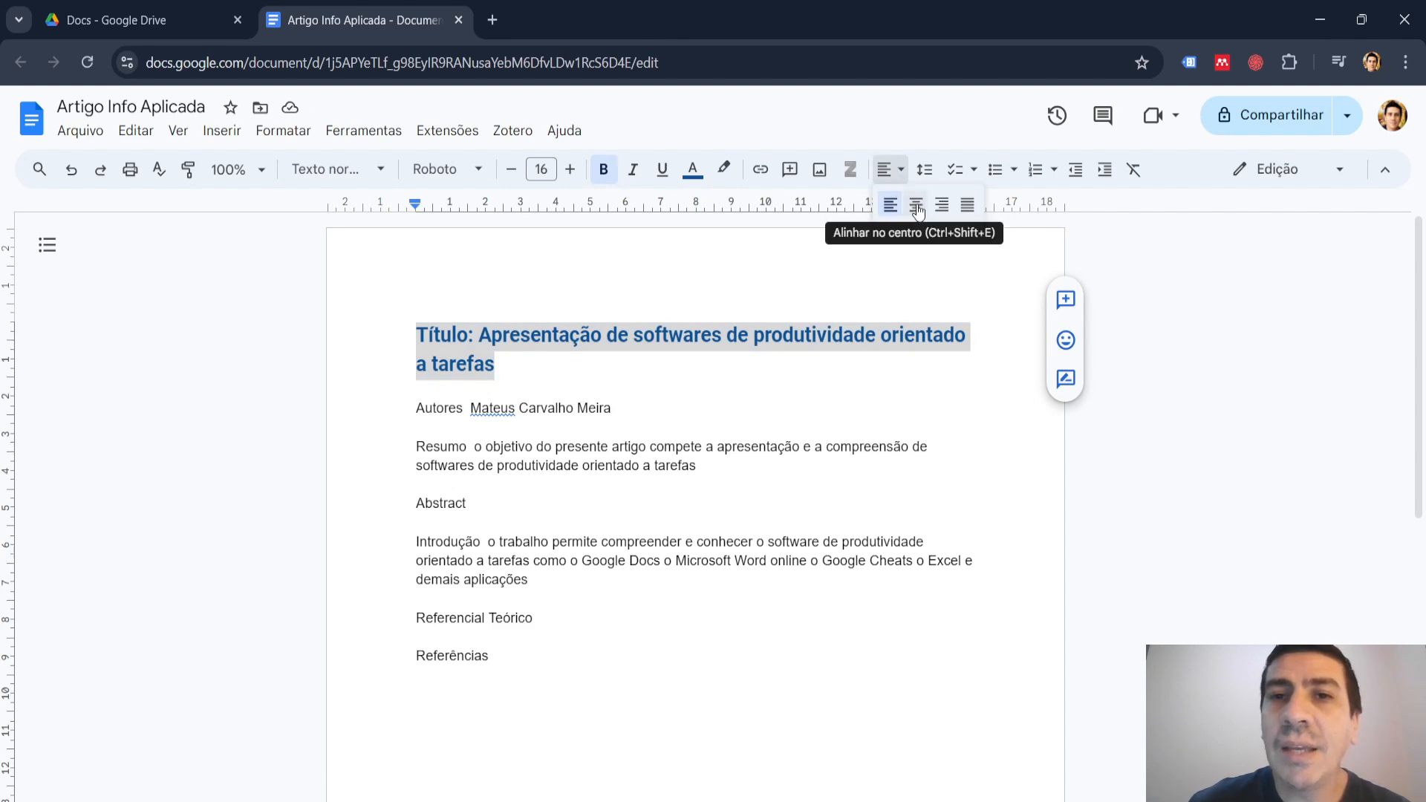
{"action": "left_click", "coordinate": [917, 211]}
{"action": "left_click", "coordinate": [768, 375]}
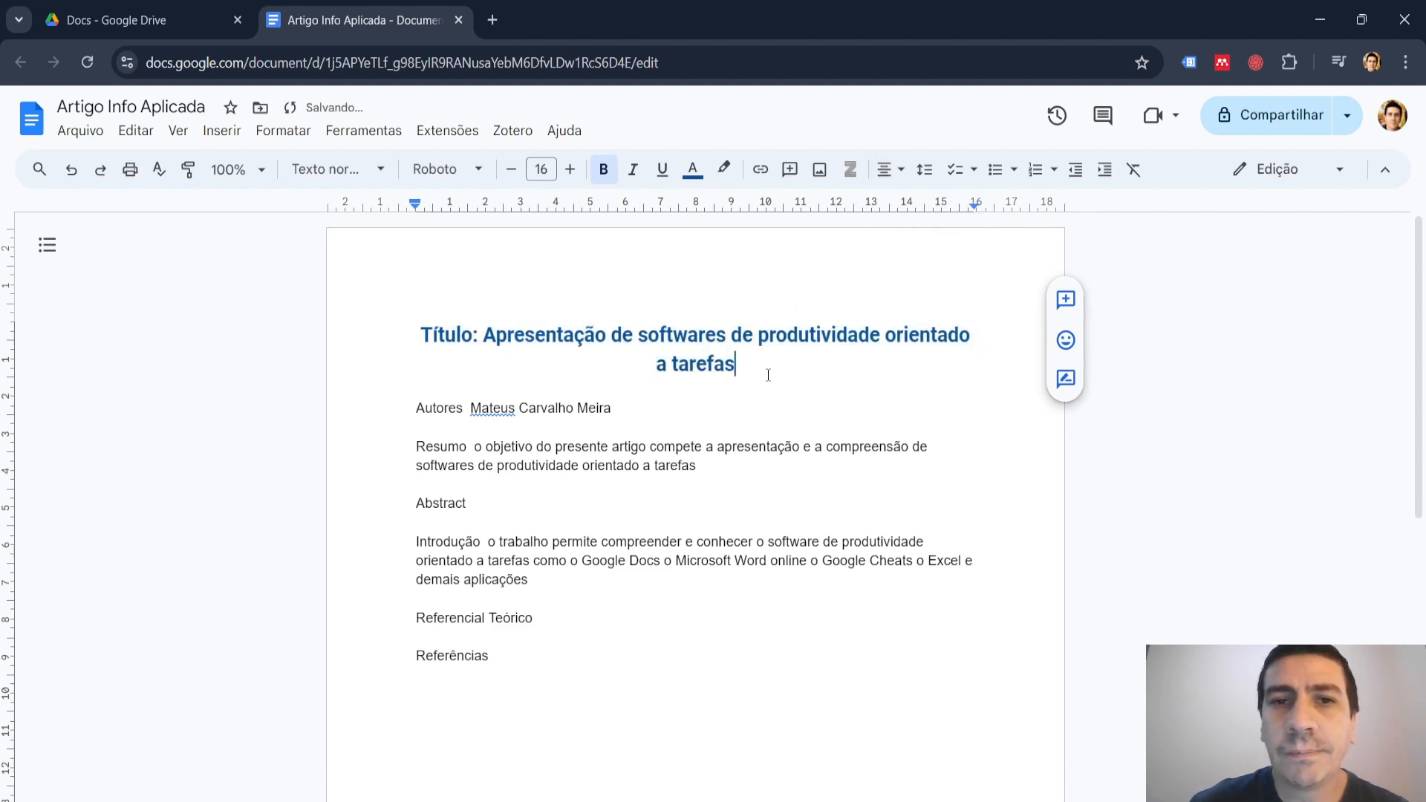
Add a colon after "Autores" and accept the suggested spelling of the author's first name.
{"action": "left_click", "coordinate": [466, 407]}
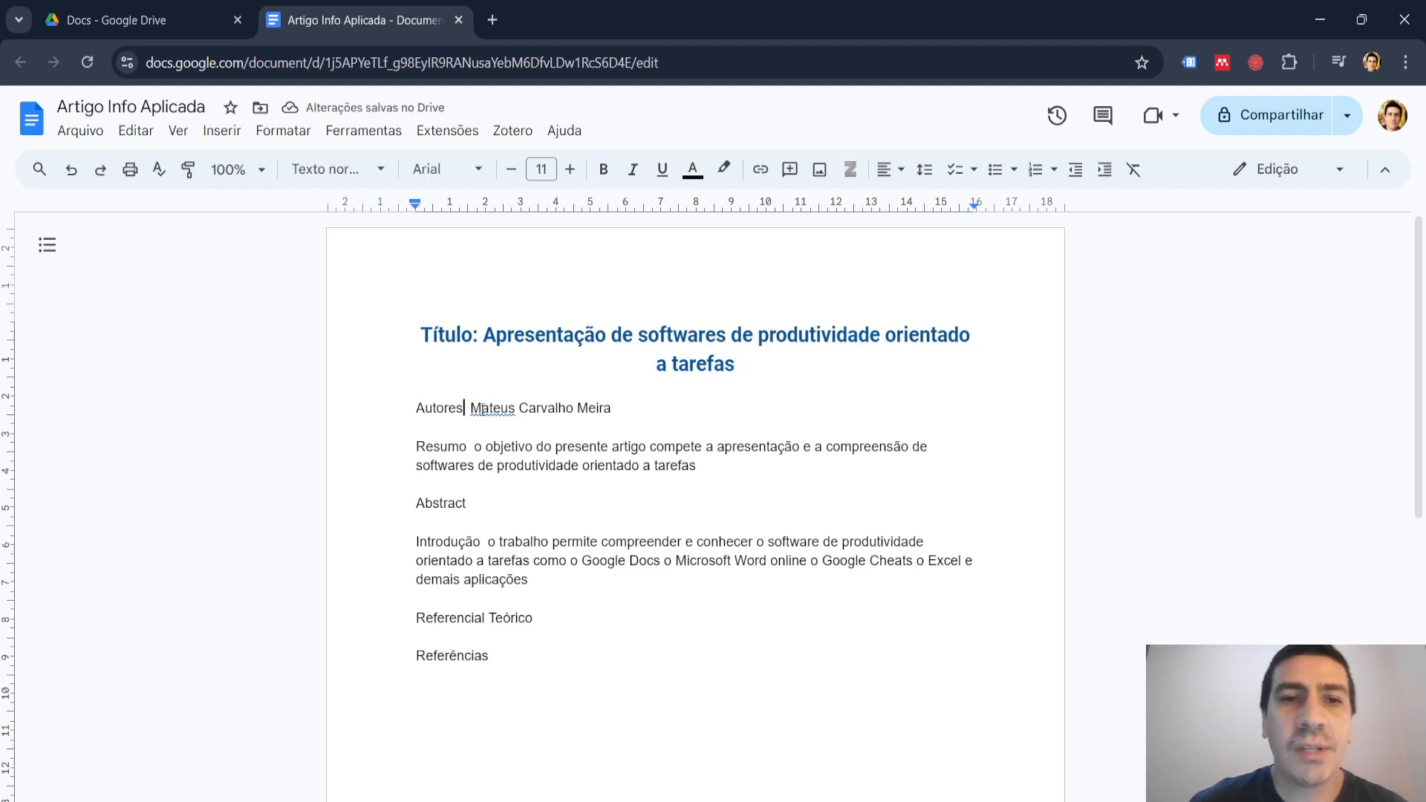
{"action": "type", "text": ":"}
{"action": "left_click", "coordinate": [480, 409]}
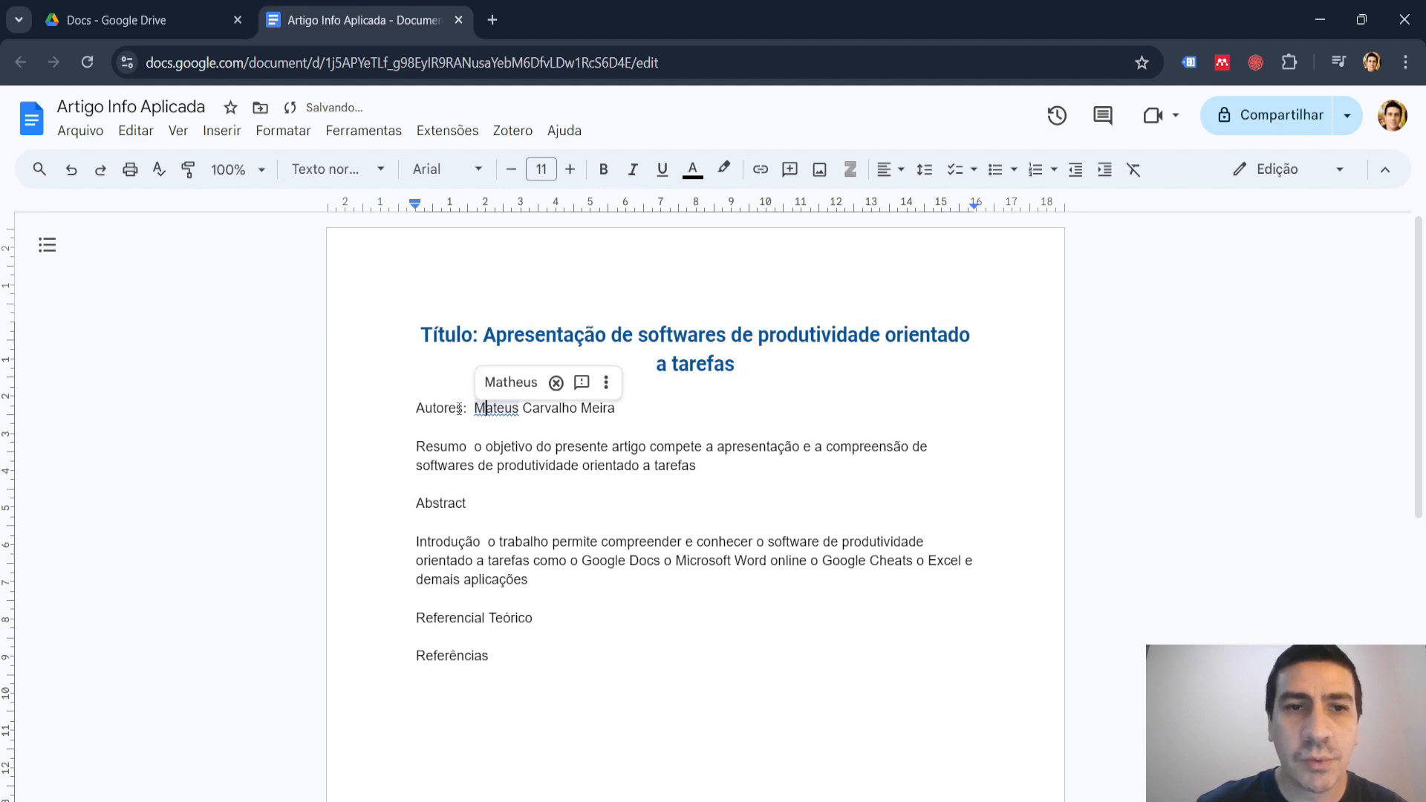
{"action": "left_click", "coordinate": [511, 382]}
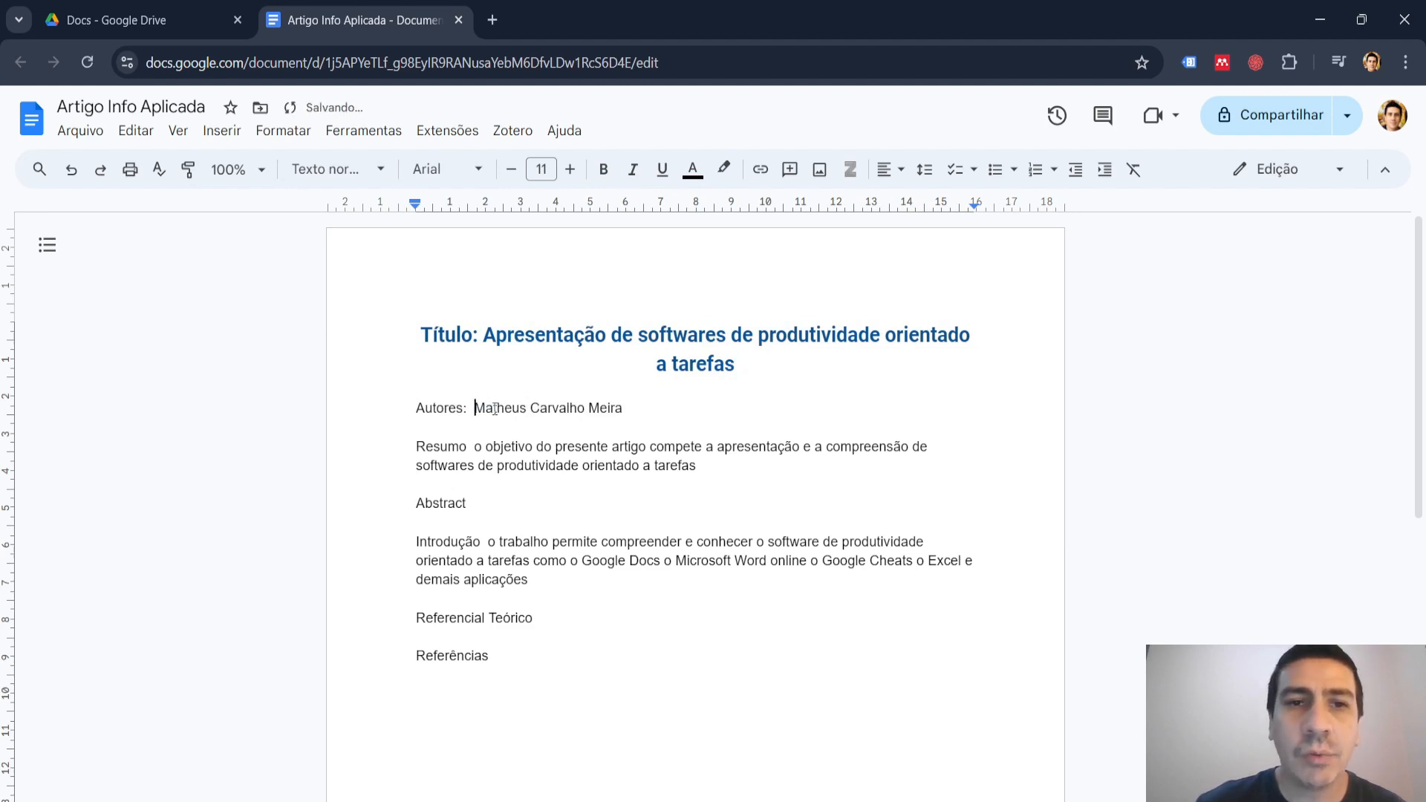
Add "e" and a second author's first name at the end of the "Autores" line.
{"action": "left_click", "coordinate": [650, 410]}
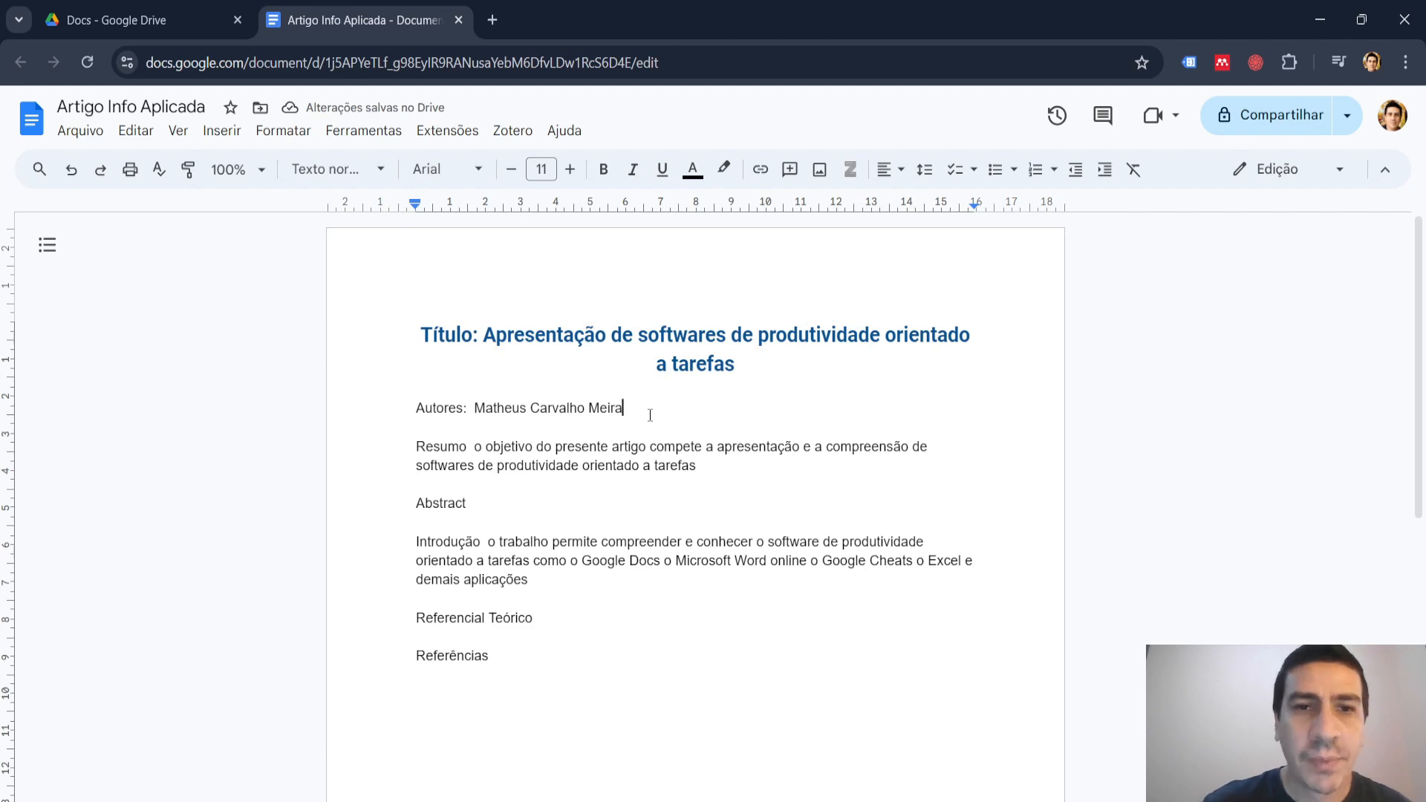
{"action": "type", "text": "e Isa"}
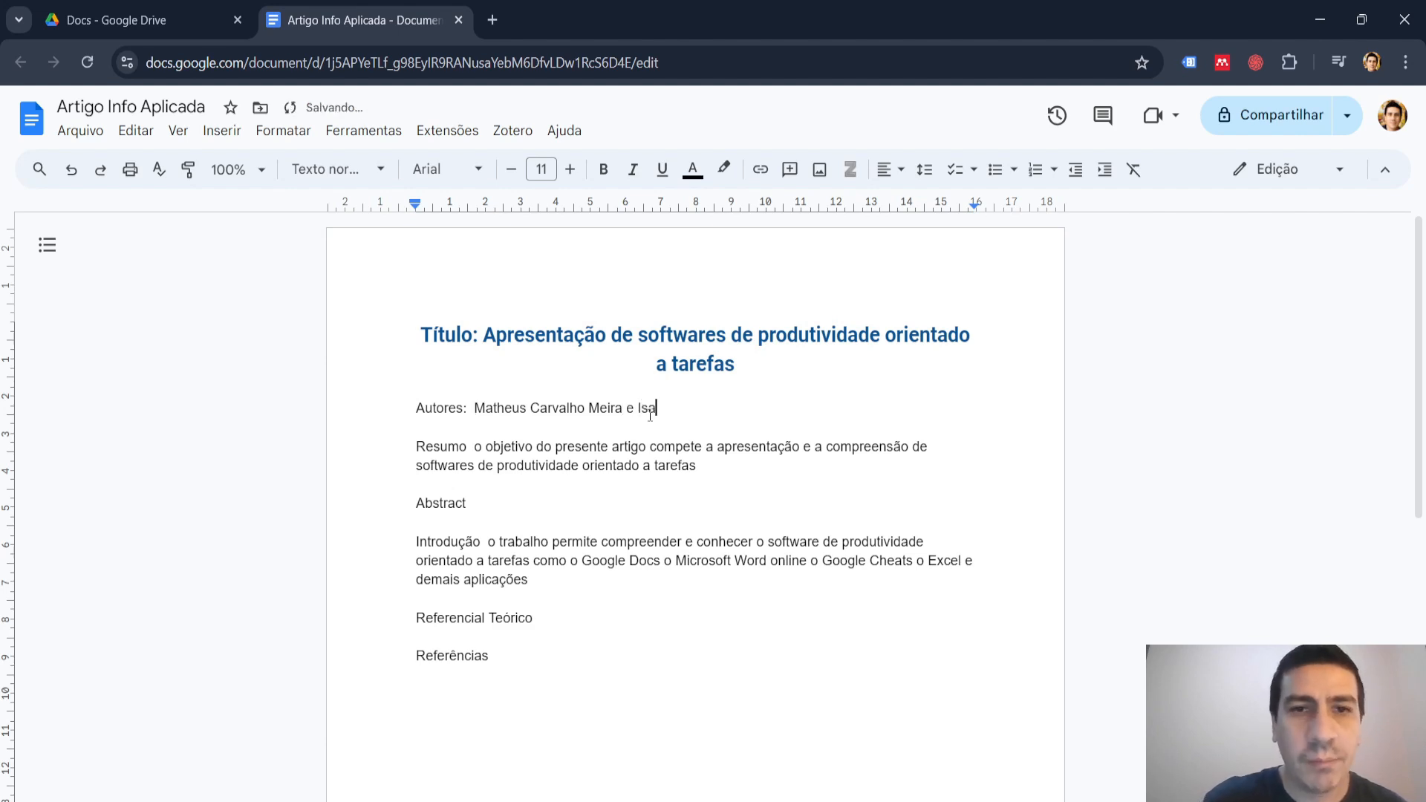
{"action": "type", "text": "bela"}
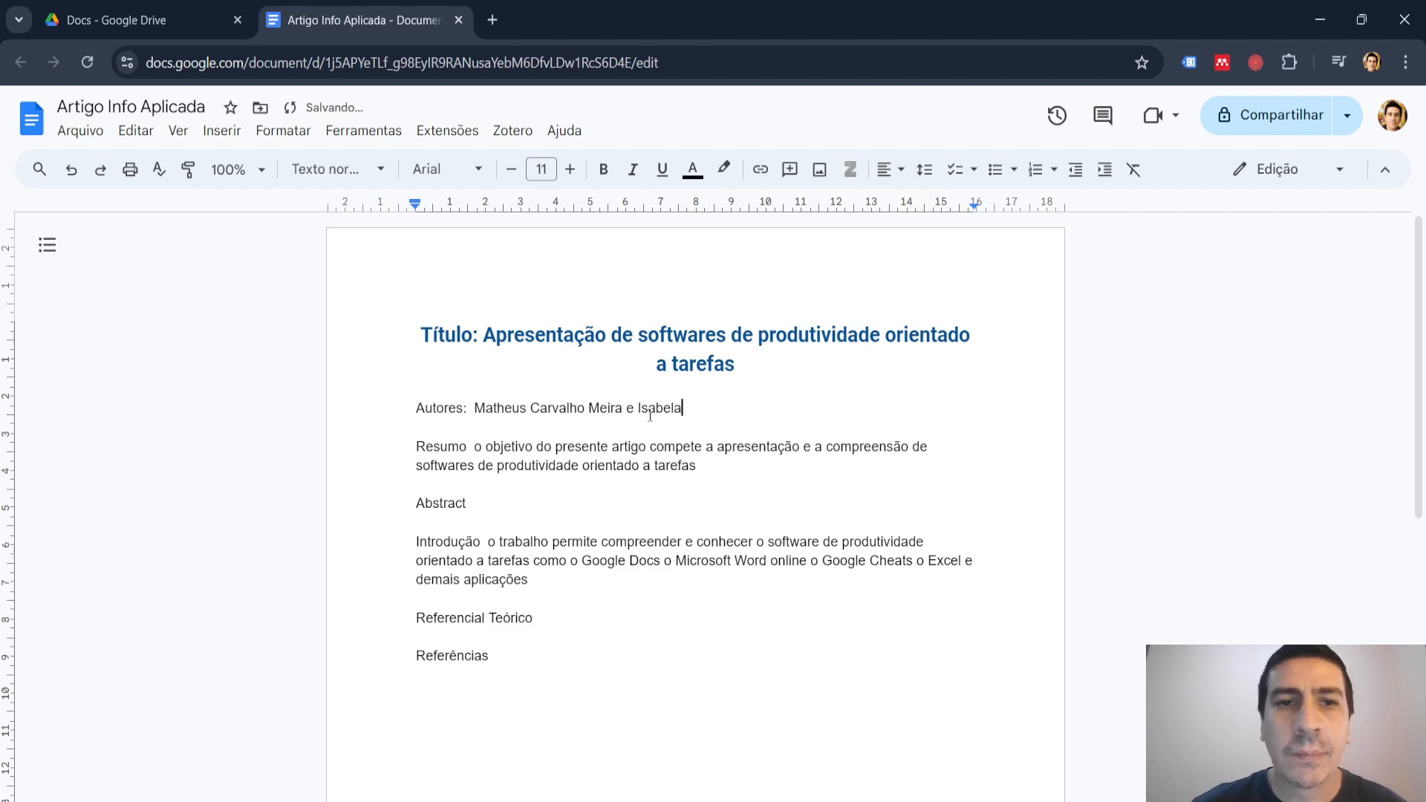
Move the "Resumo" text onto its own line below the heading, starting with a capital "O" and ending with a period.
{"action": "left_click", "coordinate": [476, 447]}
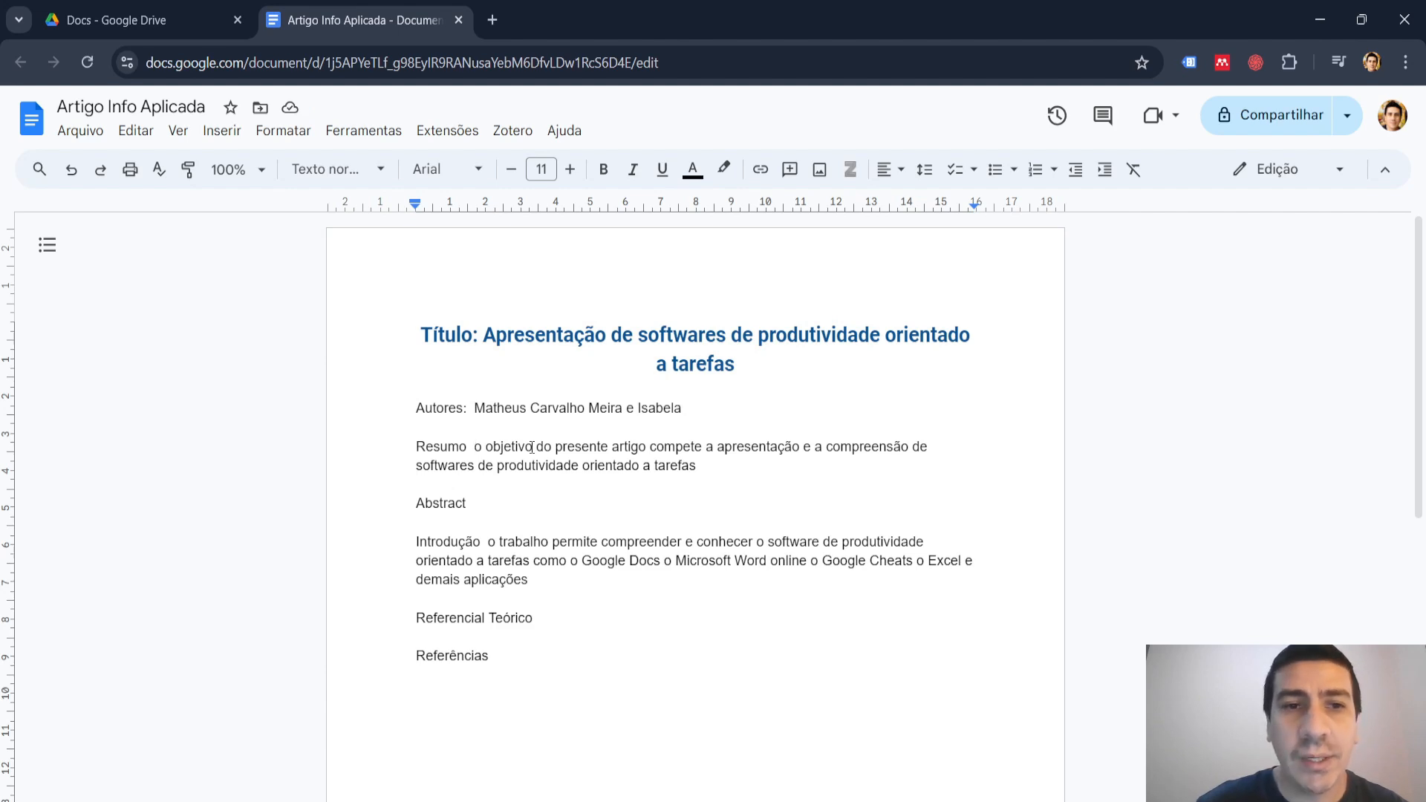
{"action": "key", "text": "Return"}
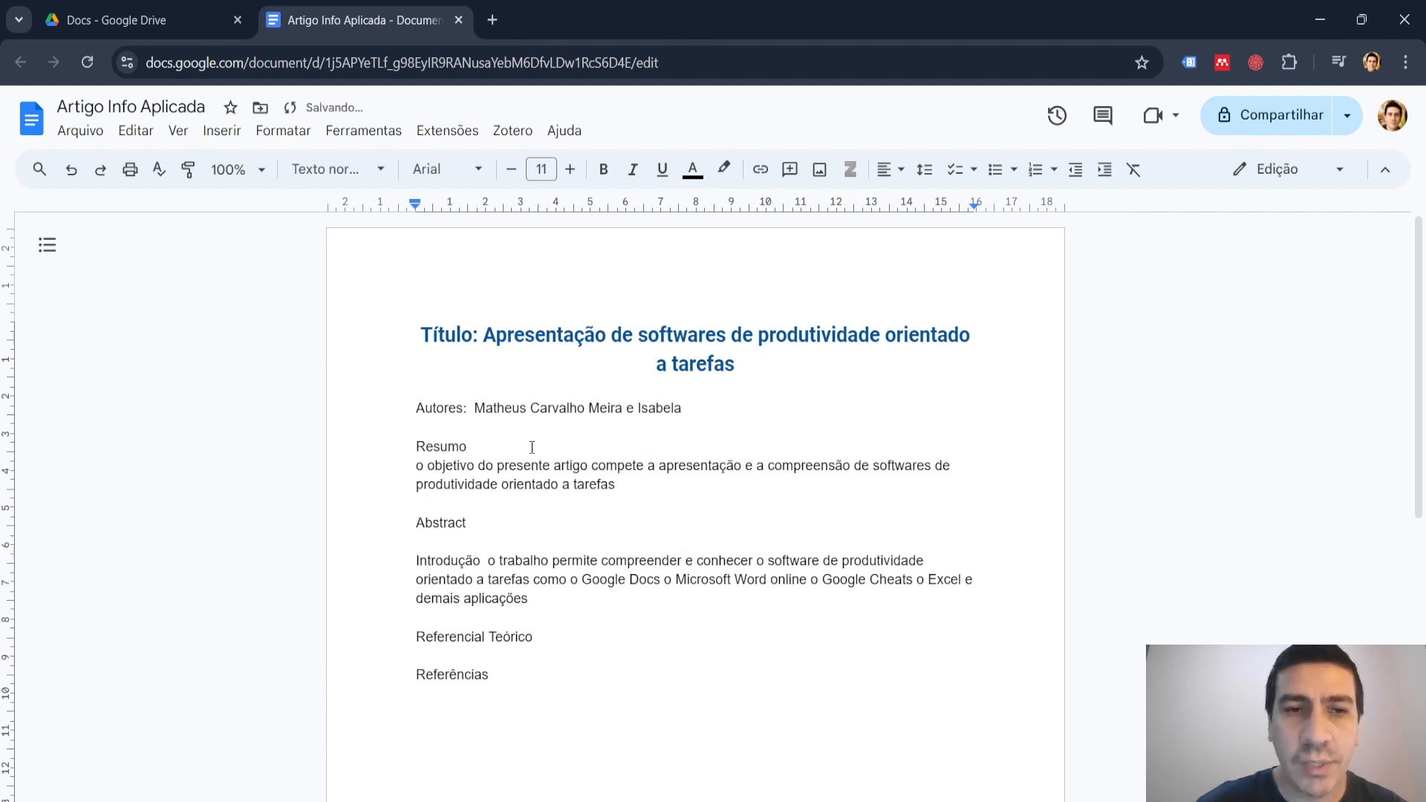
{"action": "key", "text": "Delete"}
{"action": "type", "text": "O"}
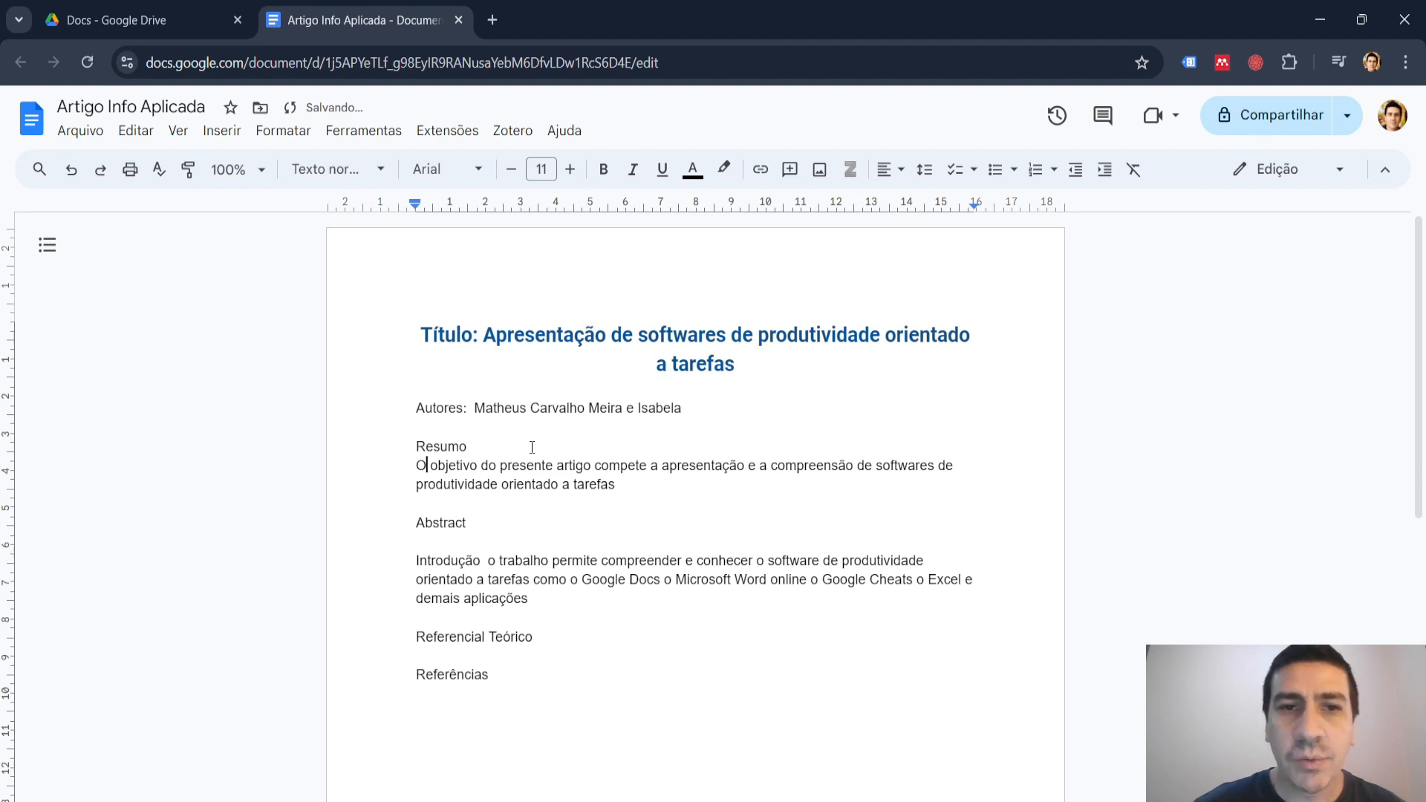
{"action": "type", "text": "."}
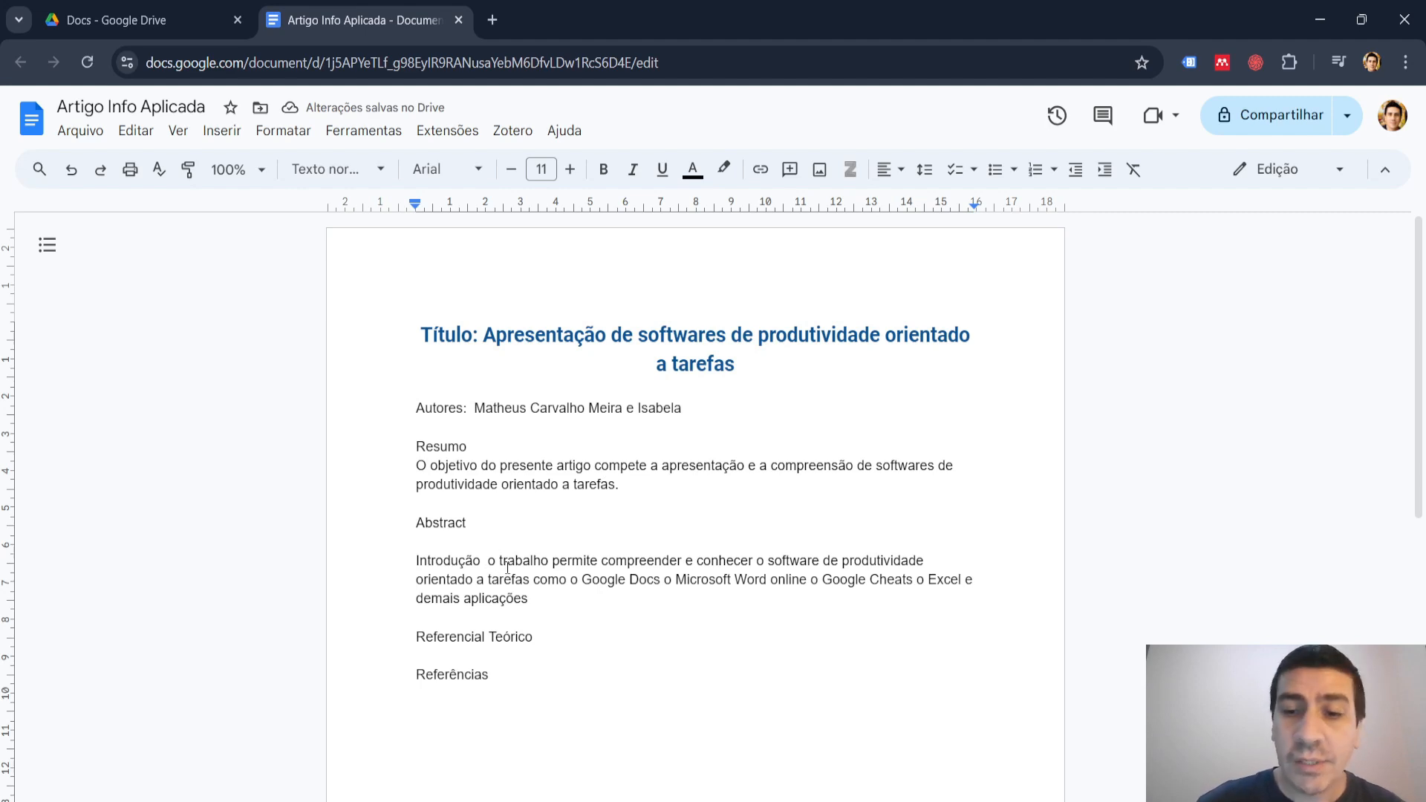
Move the "Introdução" text onto its own line, capitalize its initial "O", and replace the trailing space with a period.
{"action": "key", "text": "Left"}
{"action": "key", "text": "Return"}
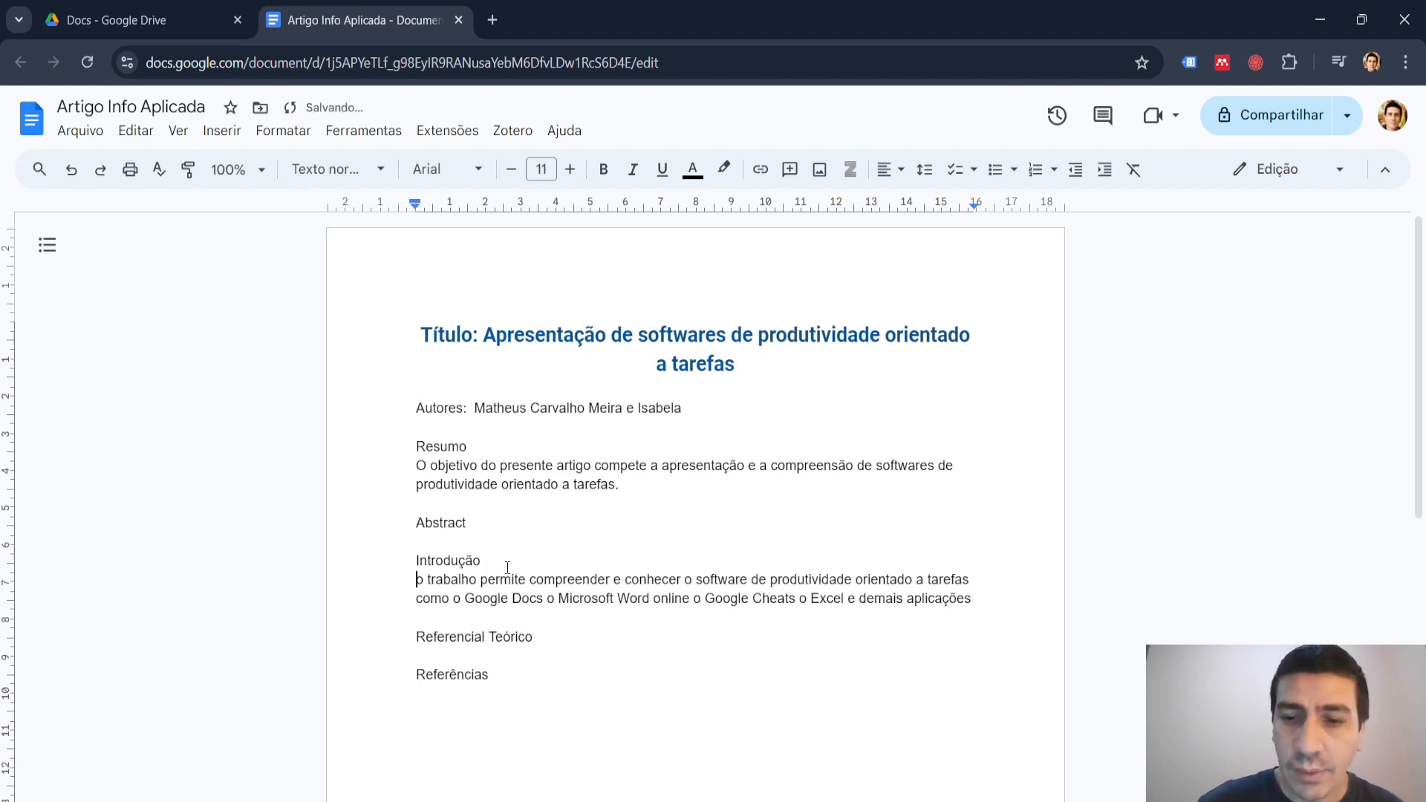
{"action": "key", "text": "Delete"}
{"action": "type", "text": "O"}
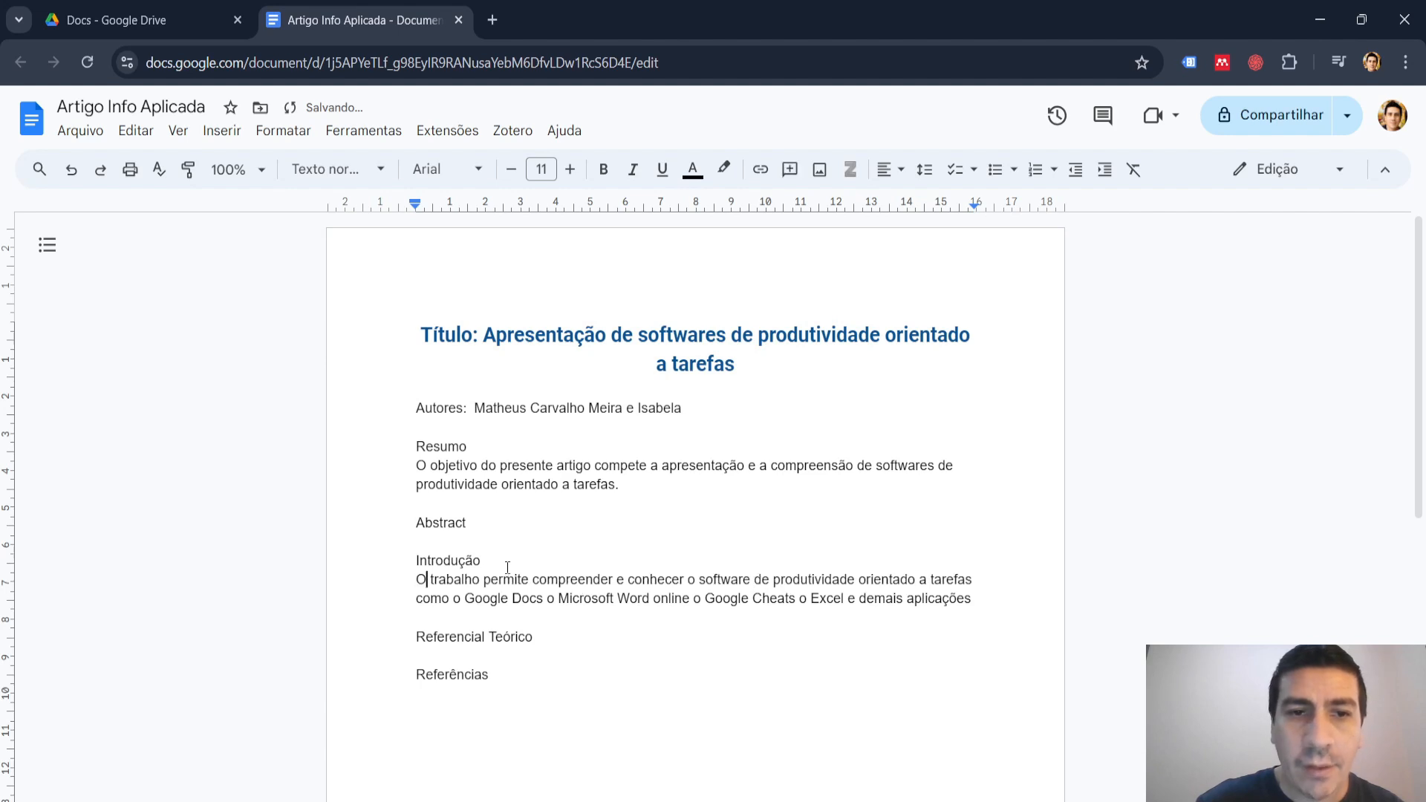
{"action": "left_click", "coordinate": [988, 670]}
{"action": "left_click", "coordinate": [986, 598]}
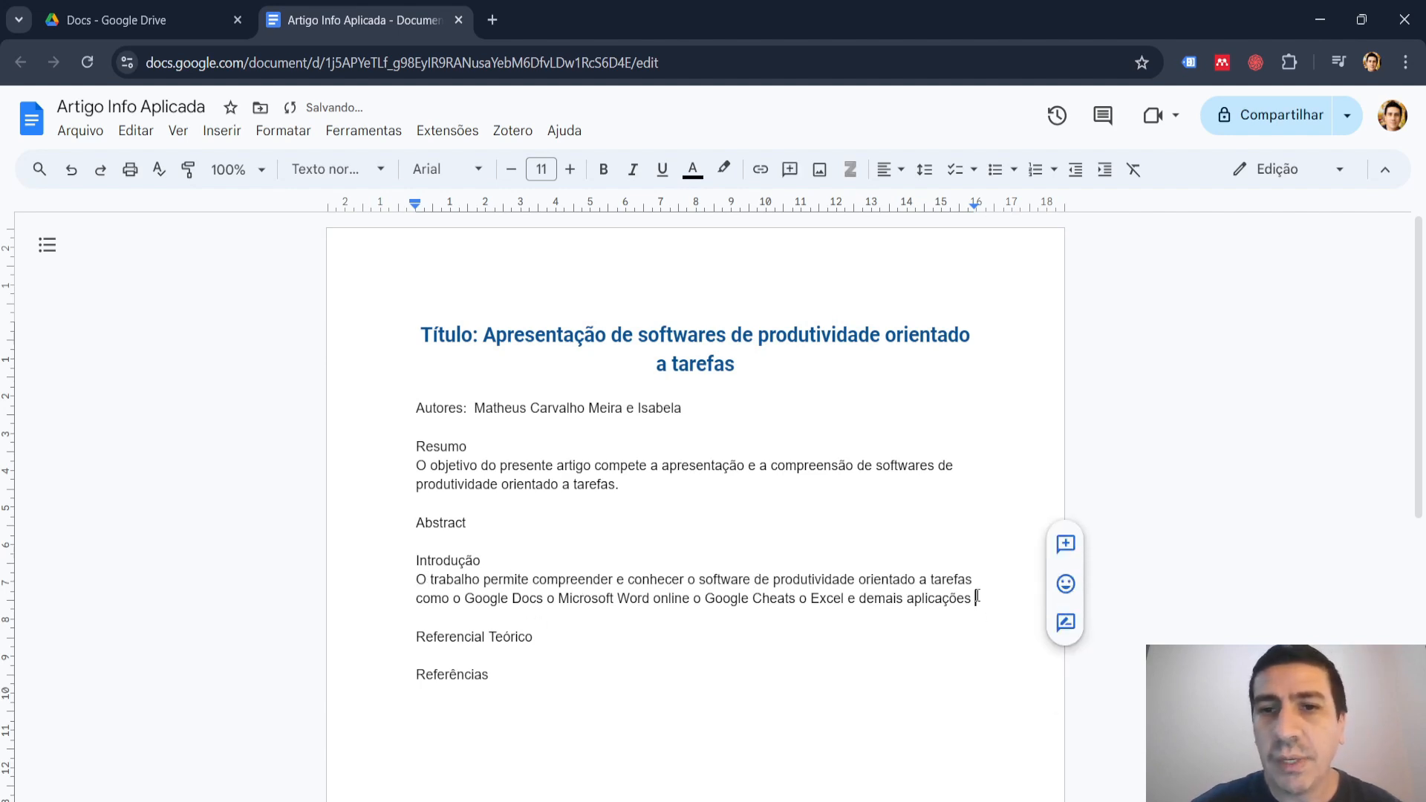
{"action": "key", "text": "BackSpace"}
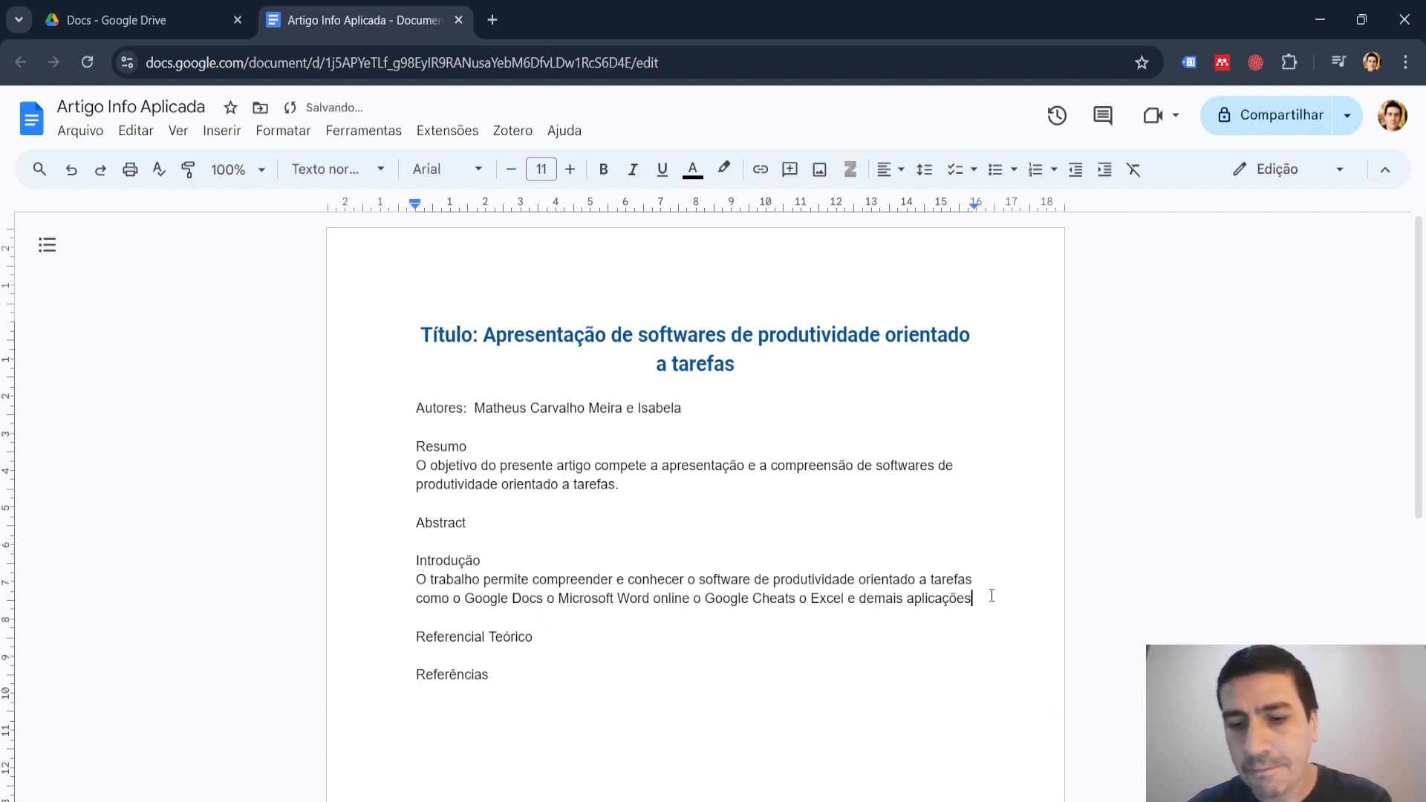
{"action": "type", "text": "."}
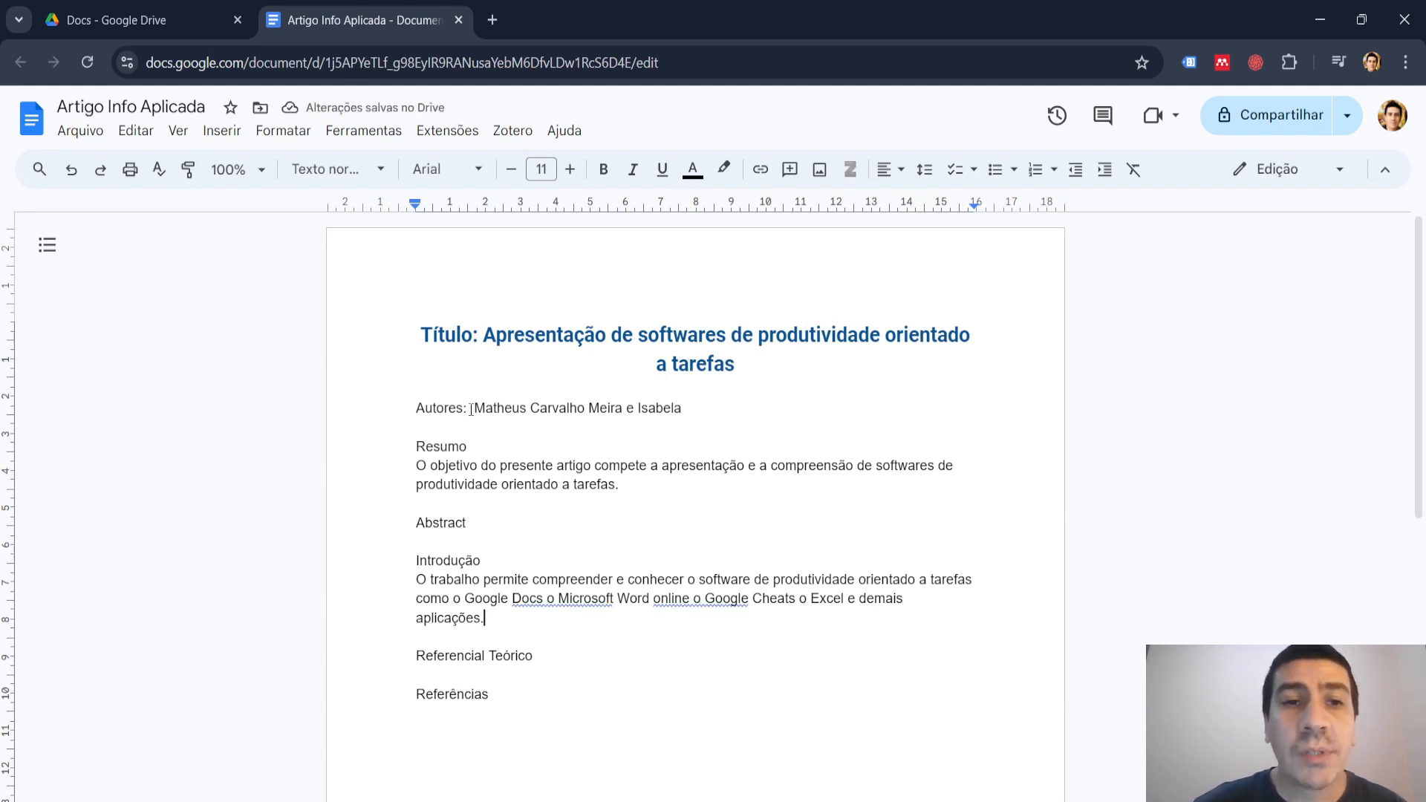
Make the label "Autores:" bold.
{"action": "left_click_drag", "start_coordinate": [466, 407], "coordinate": [414, 403]}
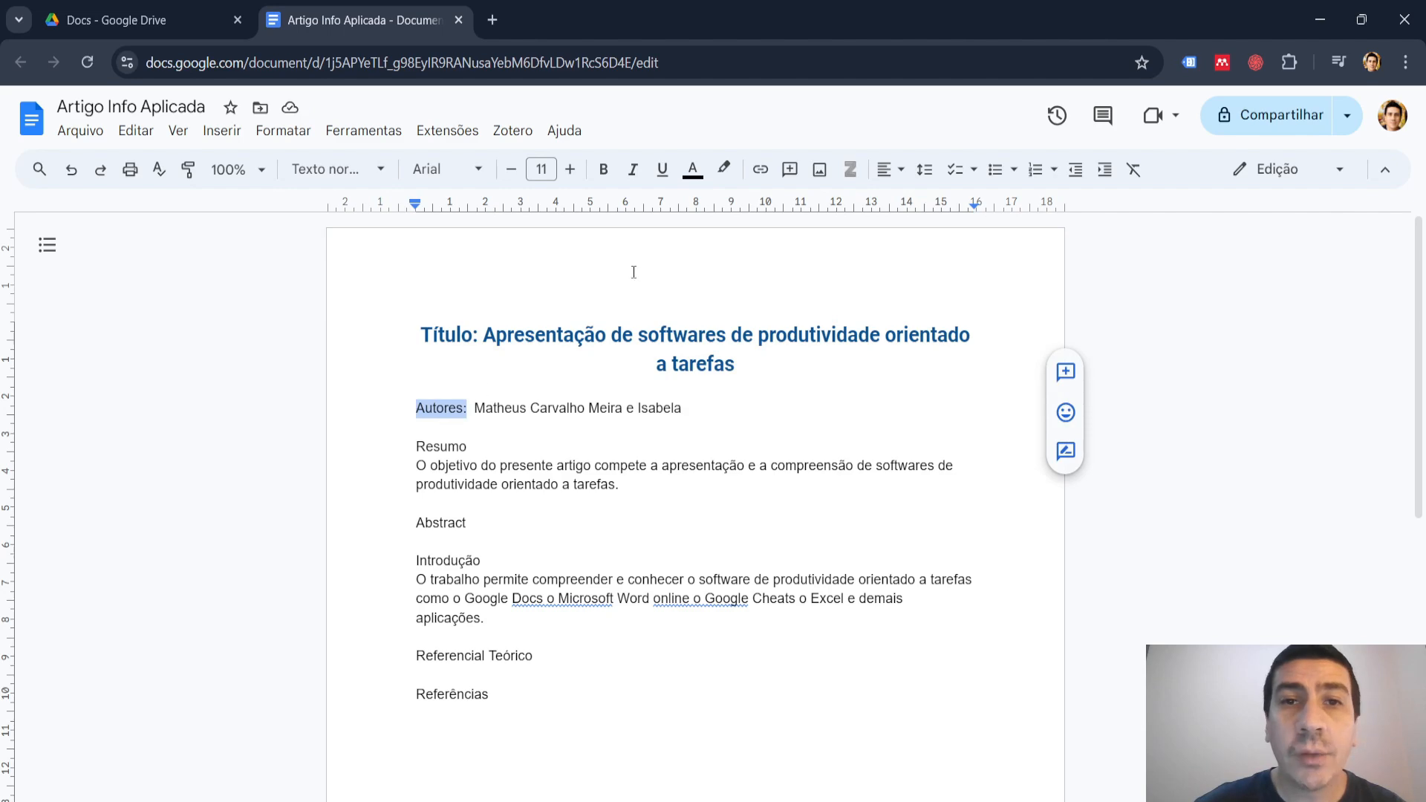
{"action": "left_click", "coordinate": [604, 170]}
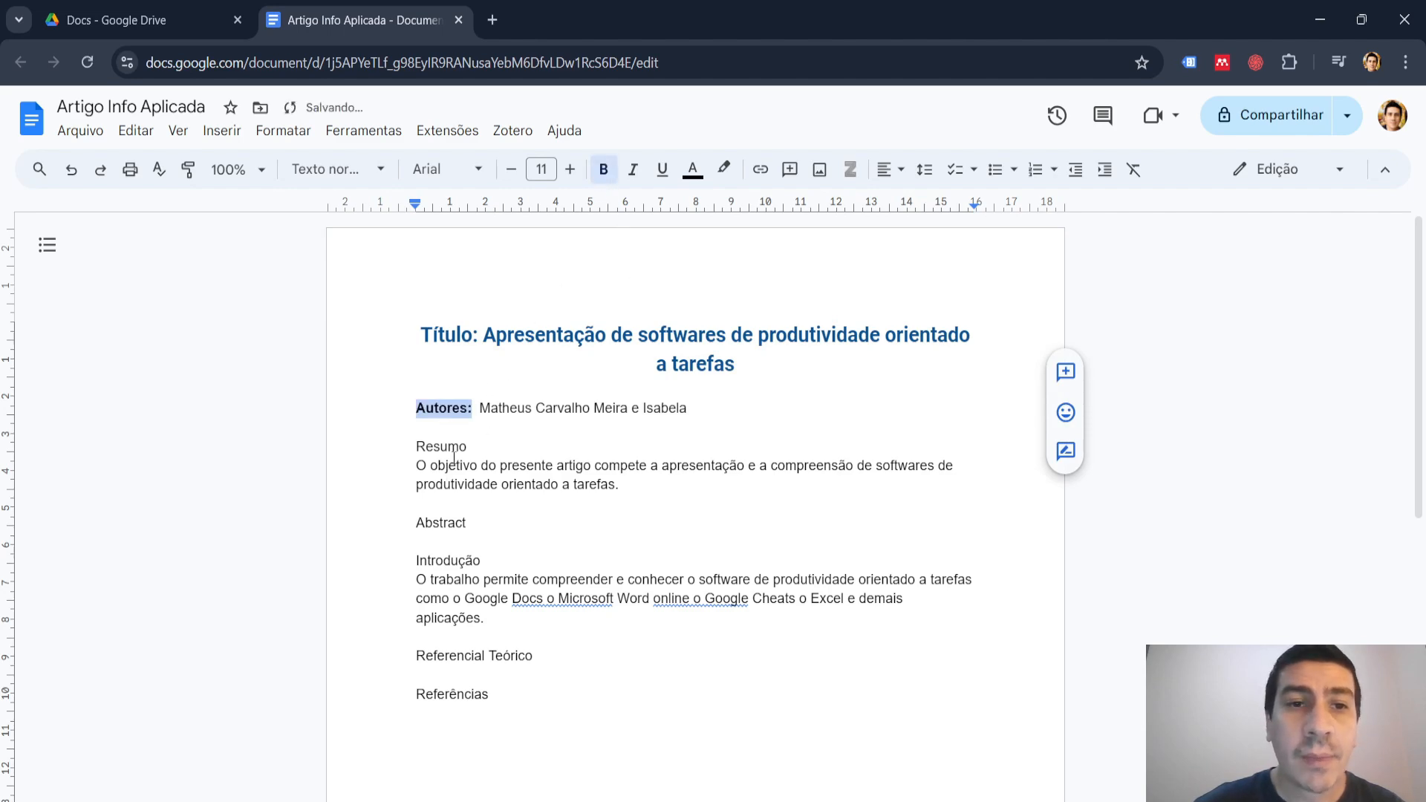
Make the heading "Resumo" bold and the heading "Abstract" bold and italic.
{"action": "left_click_drag", "start_coordinate": [469, 445], "coordinate": [414, 444]}
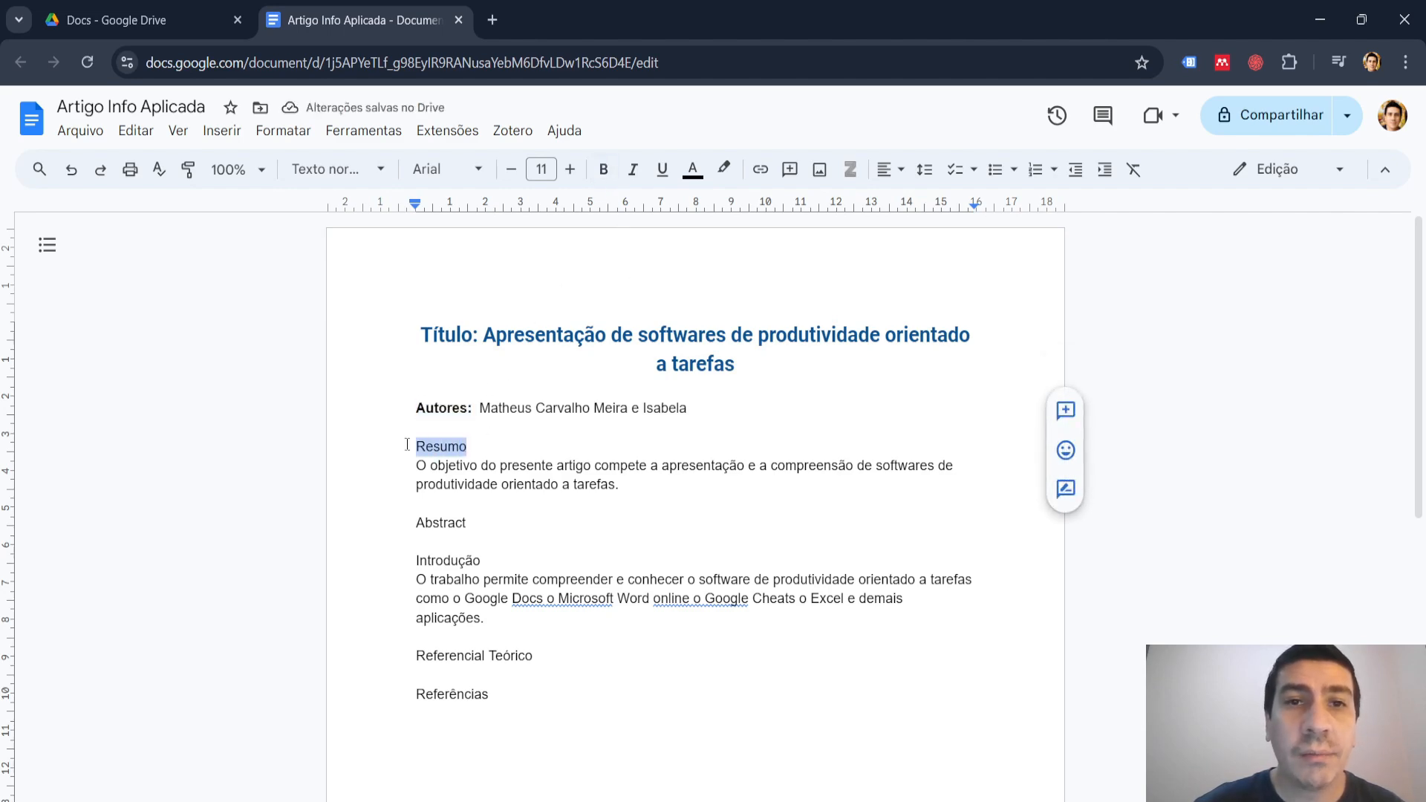
{"action": "left_click", "coordinate": [602, 173]}
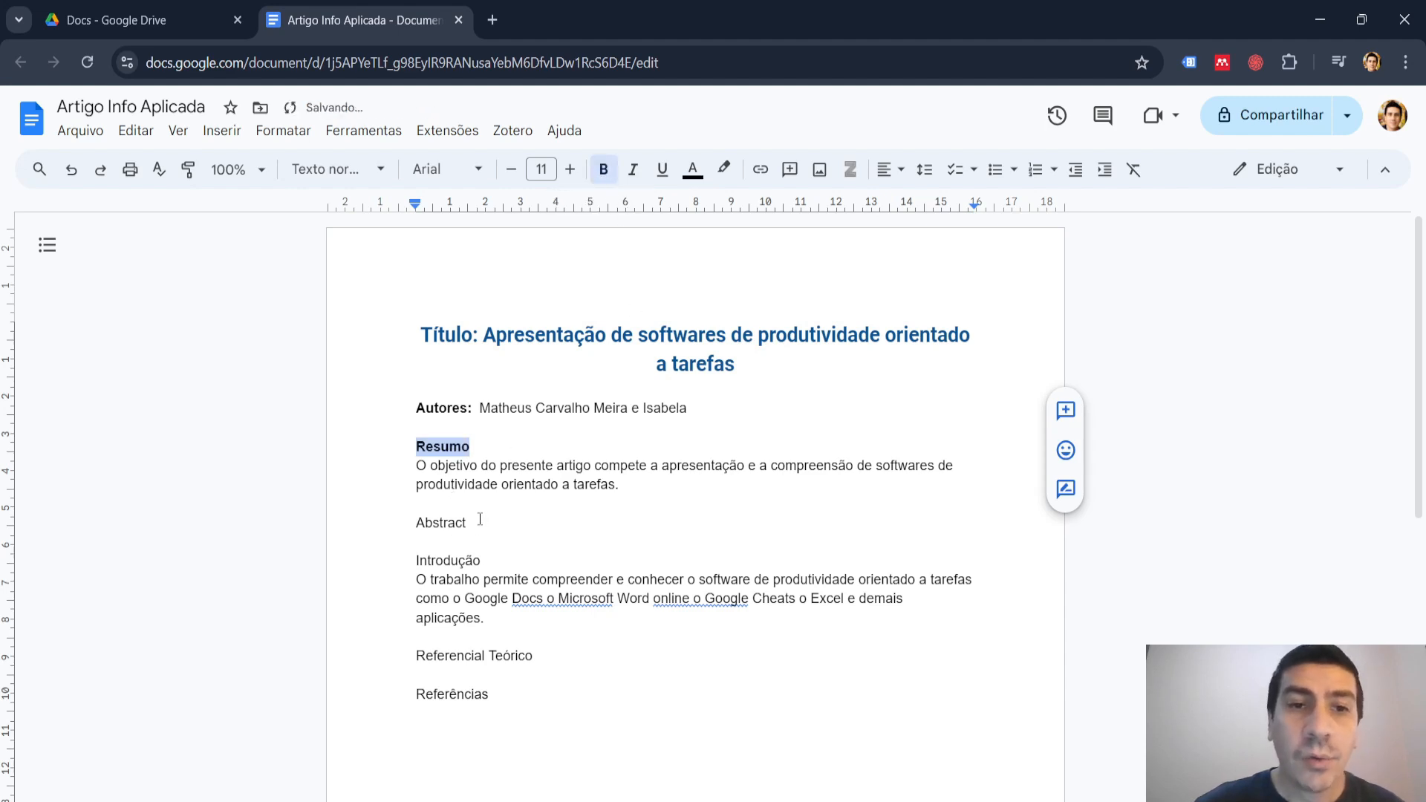
{"action": "left_click_drag", "start_coordinate": [465, 522], "coordinate": [415, 523]}
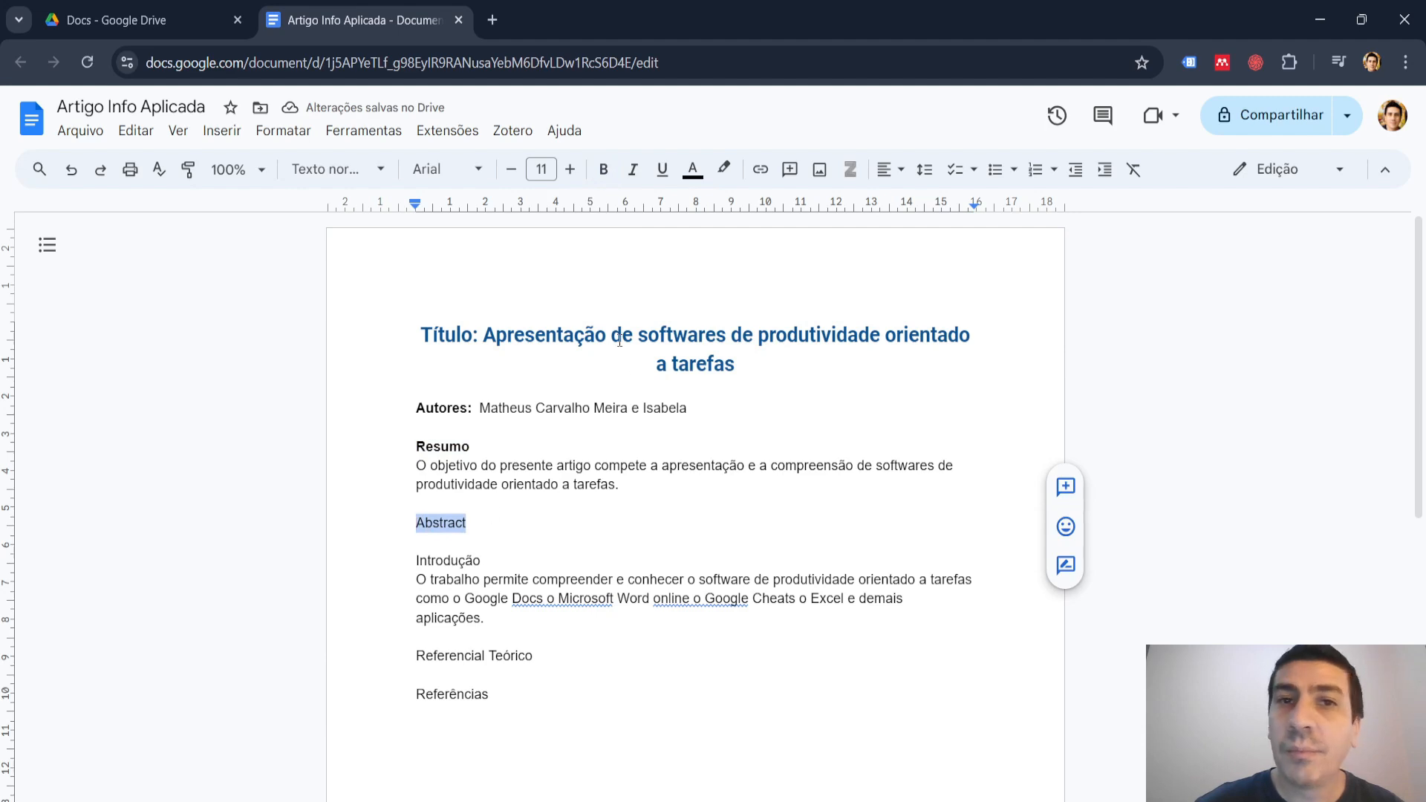
{"action": "left_click", "coordinate": [603, 170]}
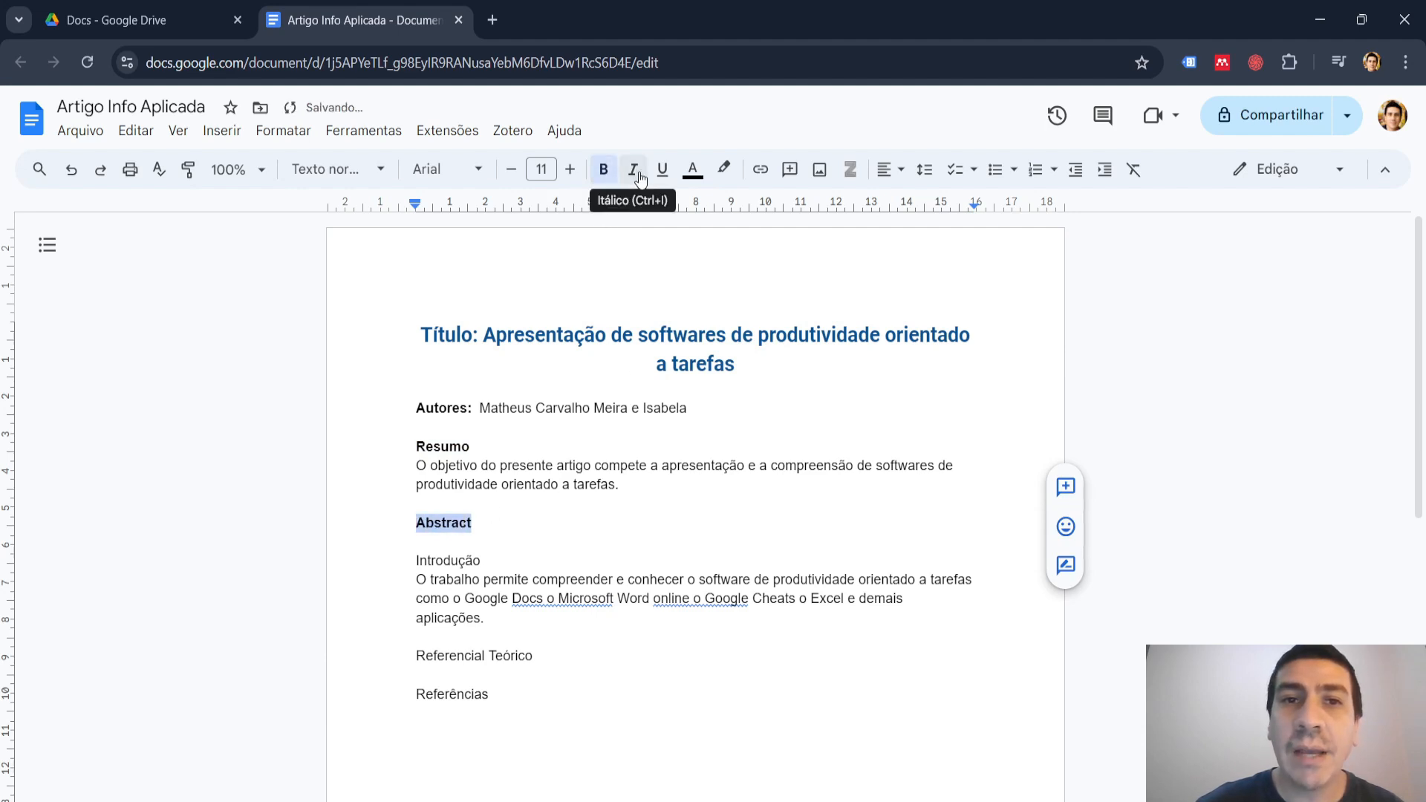
{"action": "left_click", "coordinate": [639, 181]}
Make the headings "Introdução", "Referencial Teórico" and "Referências" bold.
{"action": "left_click_drag", "start_coordinate": [489, 561], "coordinate": [417, 563]}
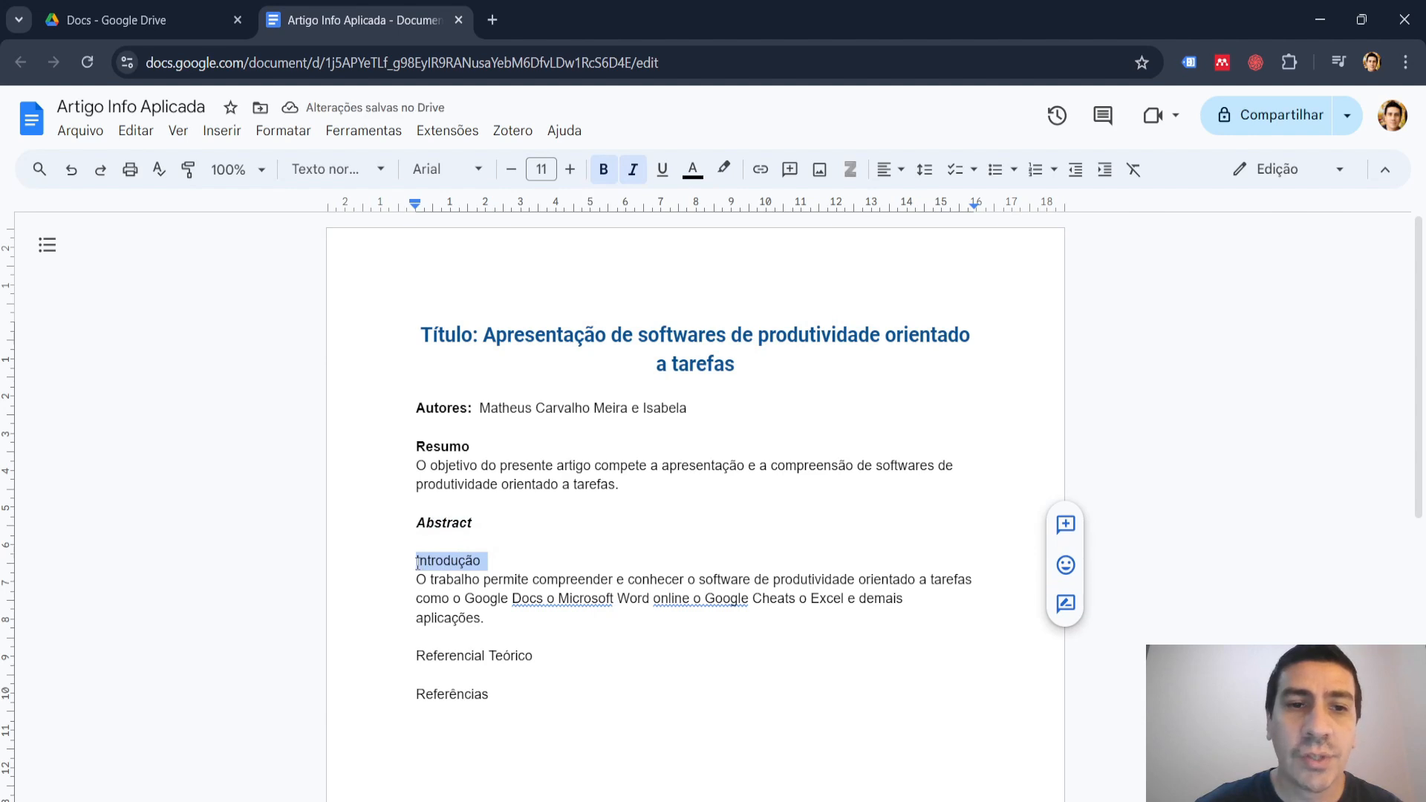
{"action": "left_click", "coordinate": [603, 170]}
{"action": "left_click_drag", "start_coordinate": [534, 660], "coordinate": [416, 657]}
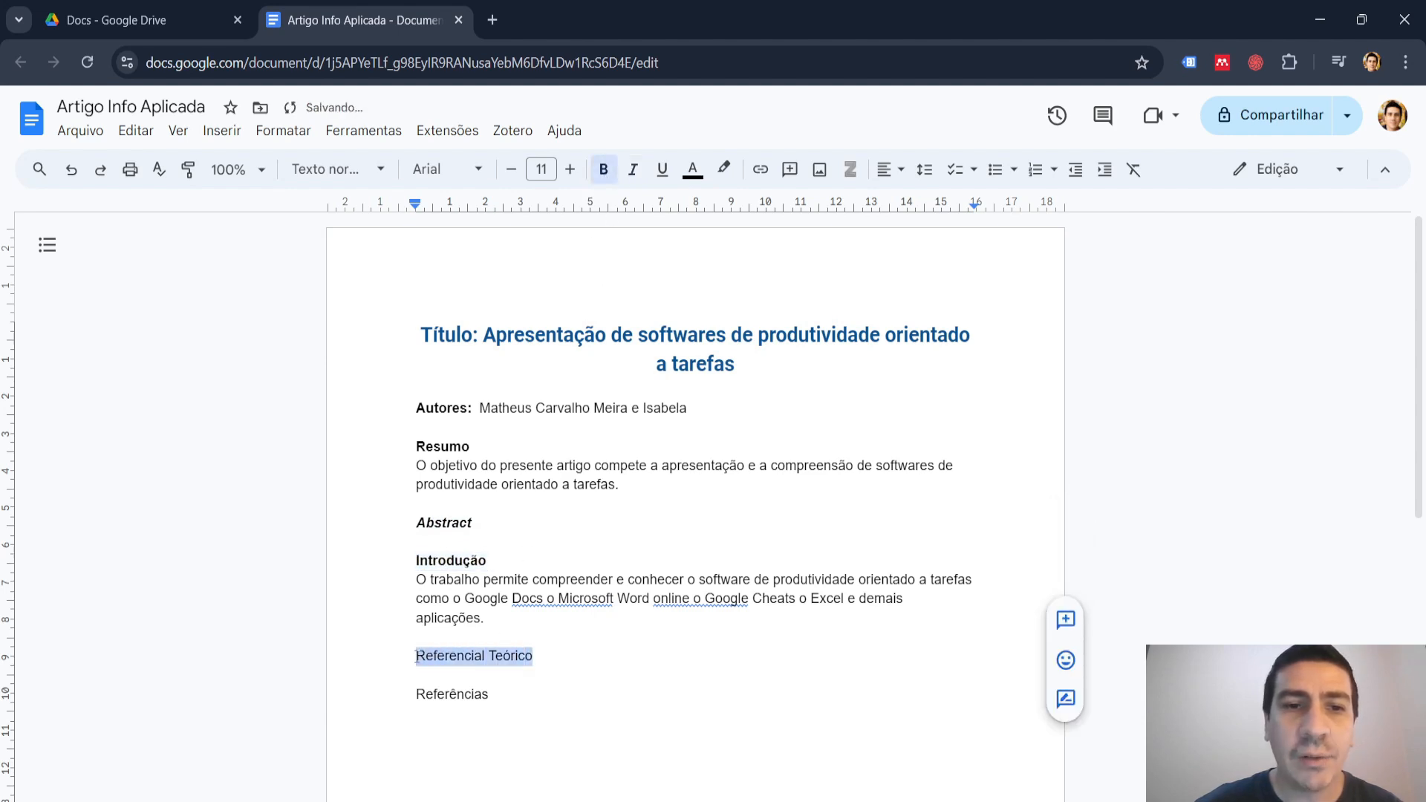
{"action": "left_click", "coordinate": [603, 170]}
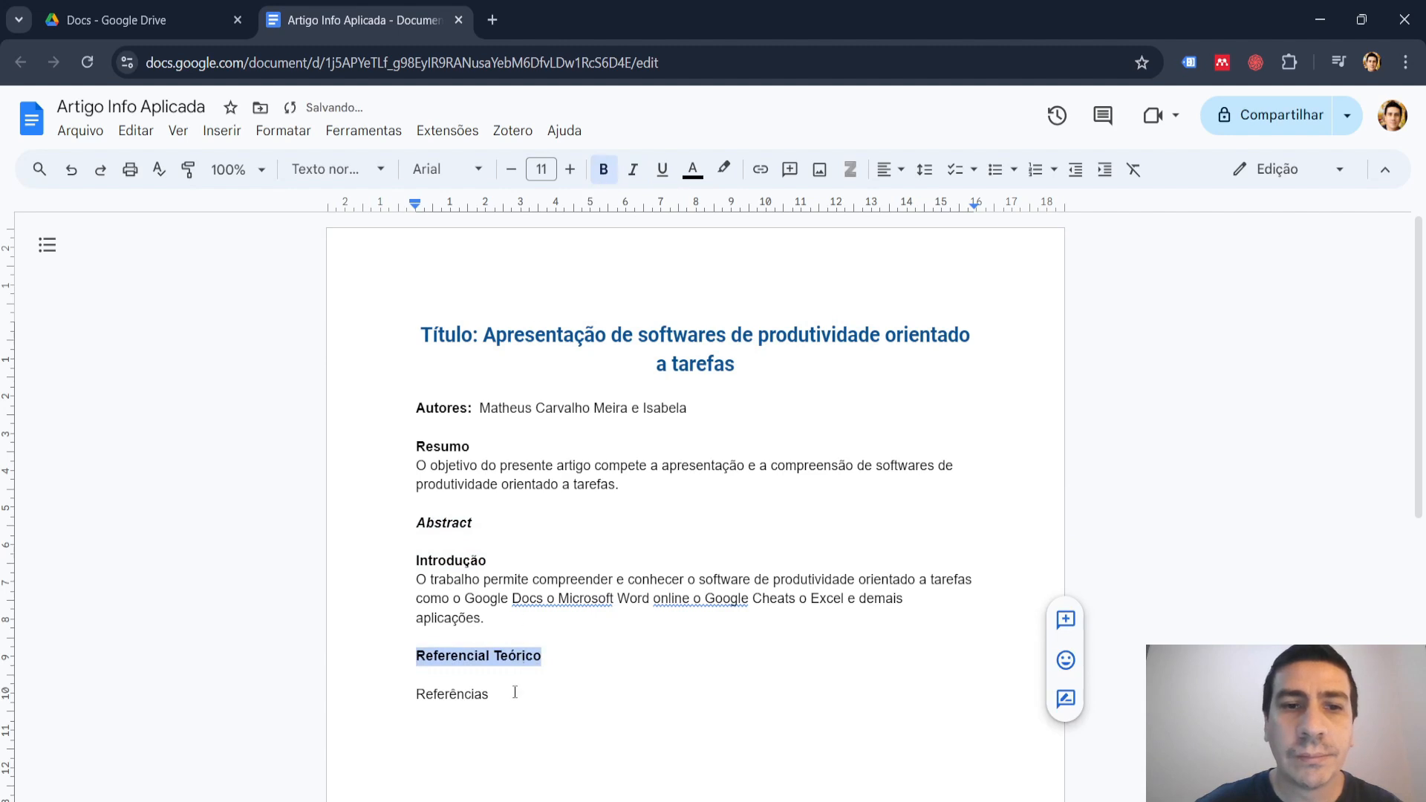
{"action": "left_click_drag", "start_coordinate": [489, 695], "coordinate": [415, 691]}
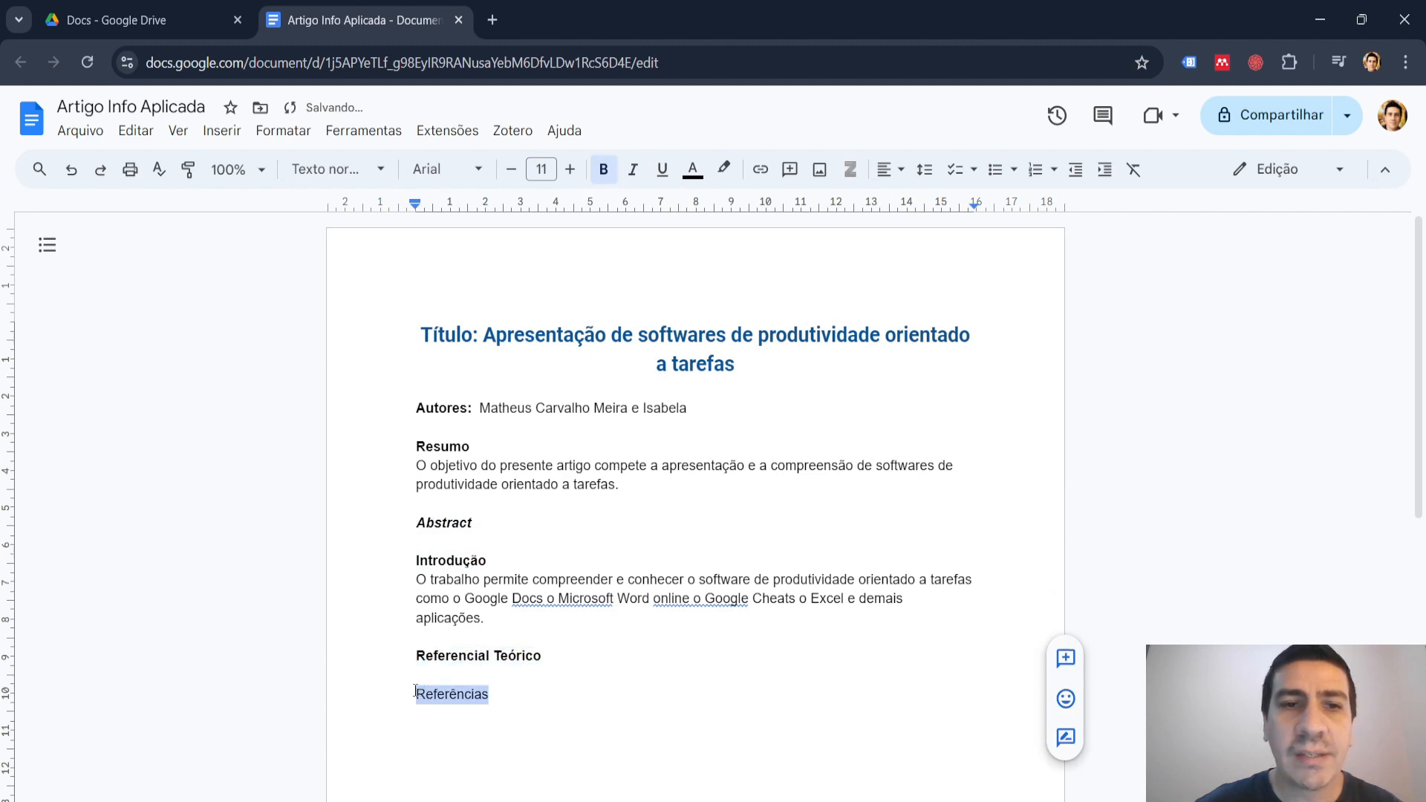
{"action": "left_click", "coordinate": [604, 169]}
{"action": "left_click", "coordinate": [995, 541]}
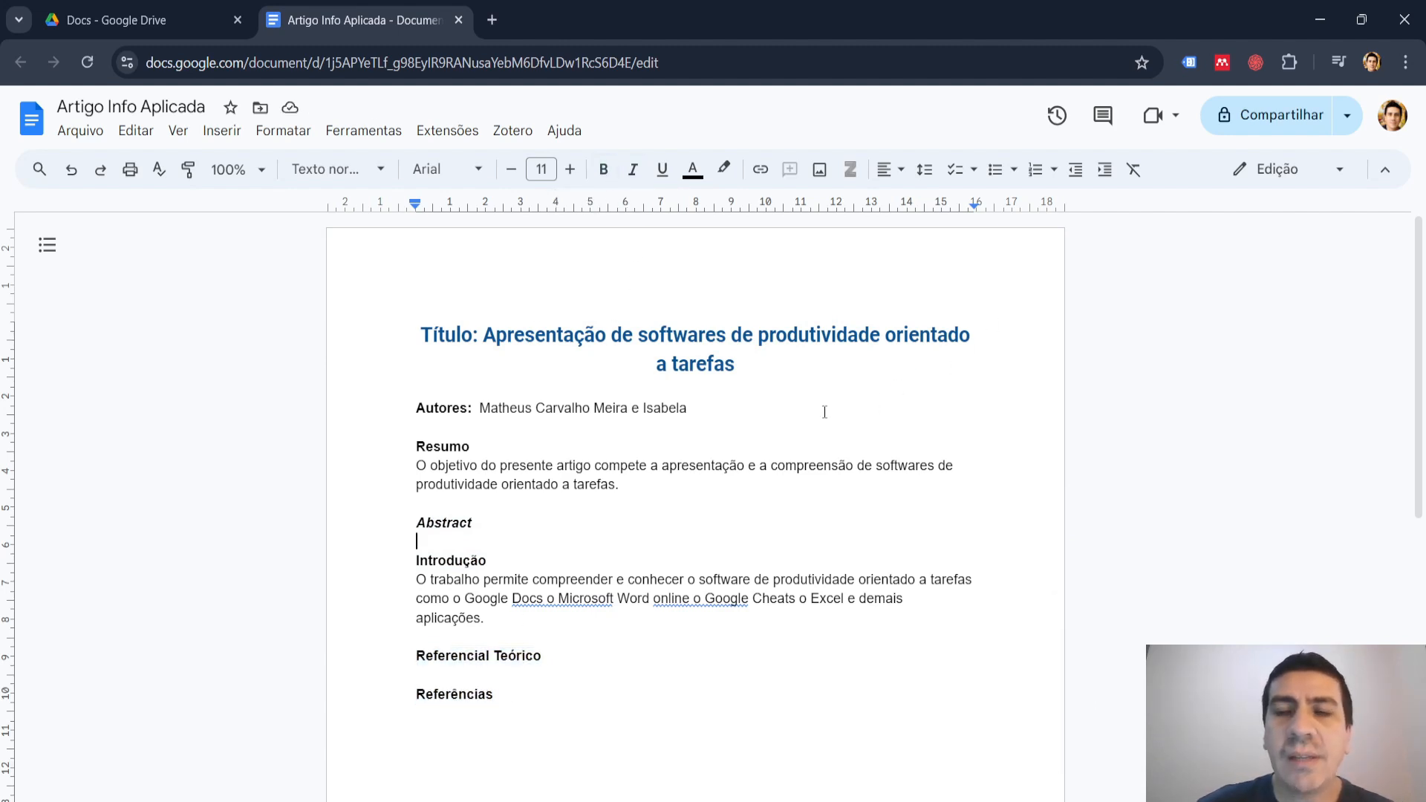
Create a translated copy of the document in "Inglês", titled "Tradução de Artigo Info Aplicada".
{"action": "key", "text": "Left"}
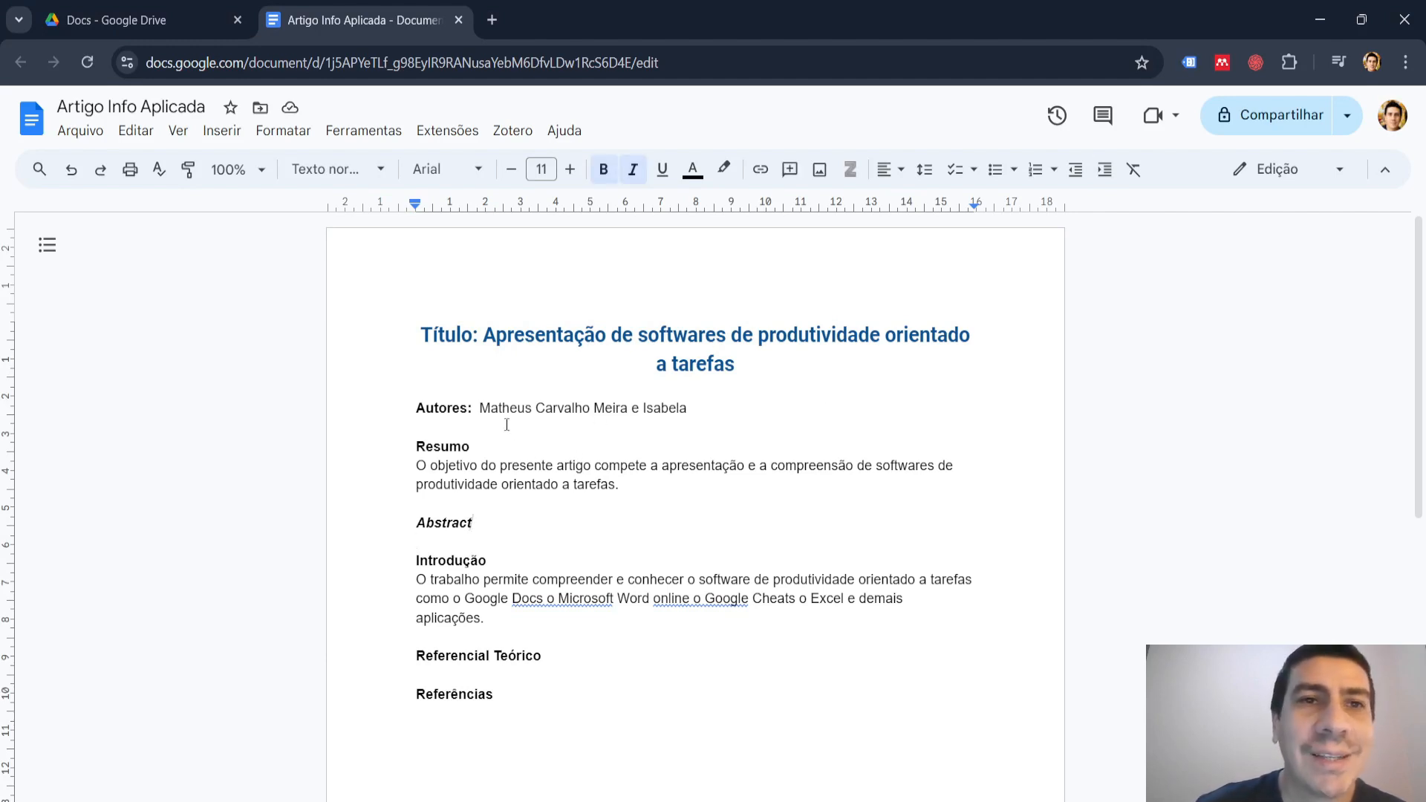
{"action": "left_click", "coordinate": [373, 134]}
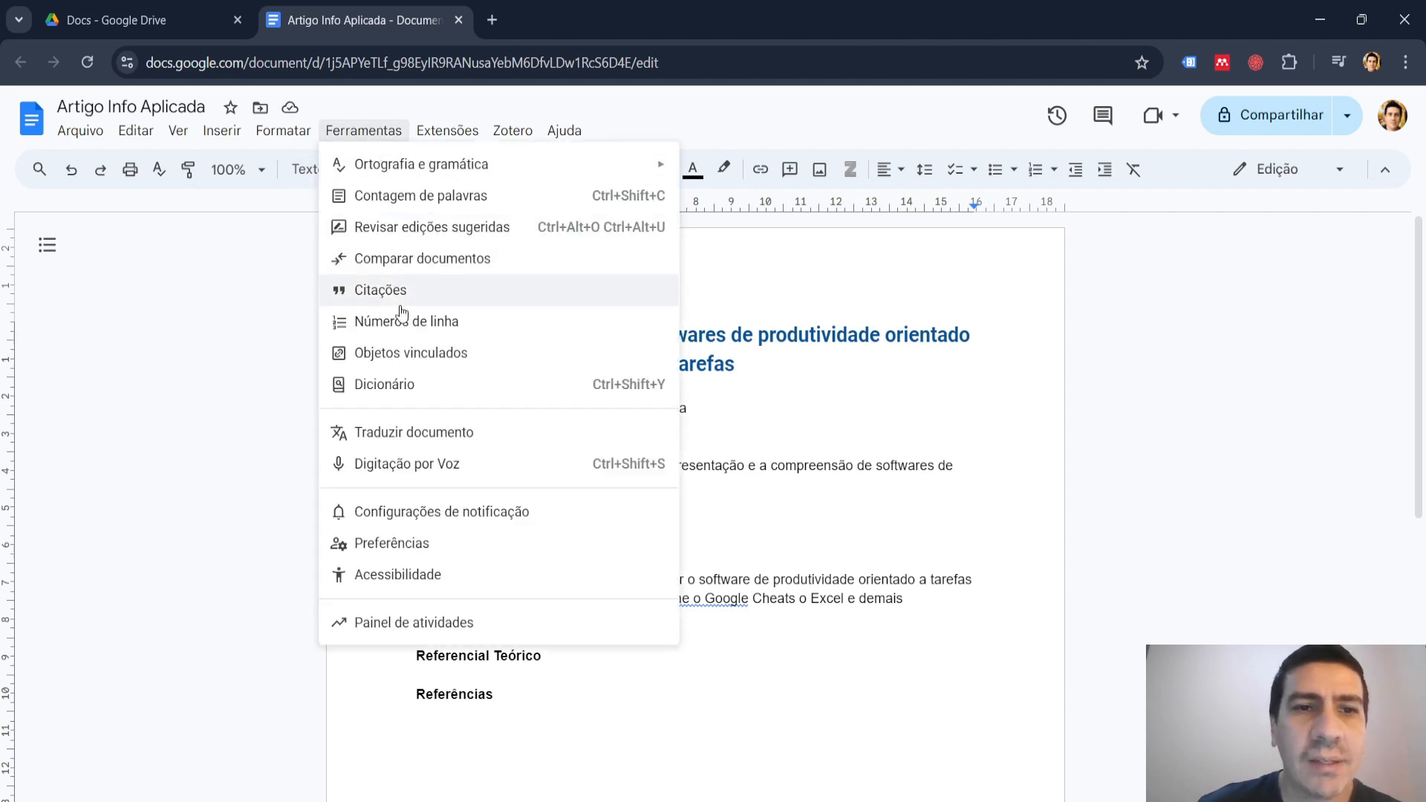
{"action": "left_click", "coordinate": [425, 435]}
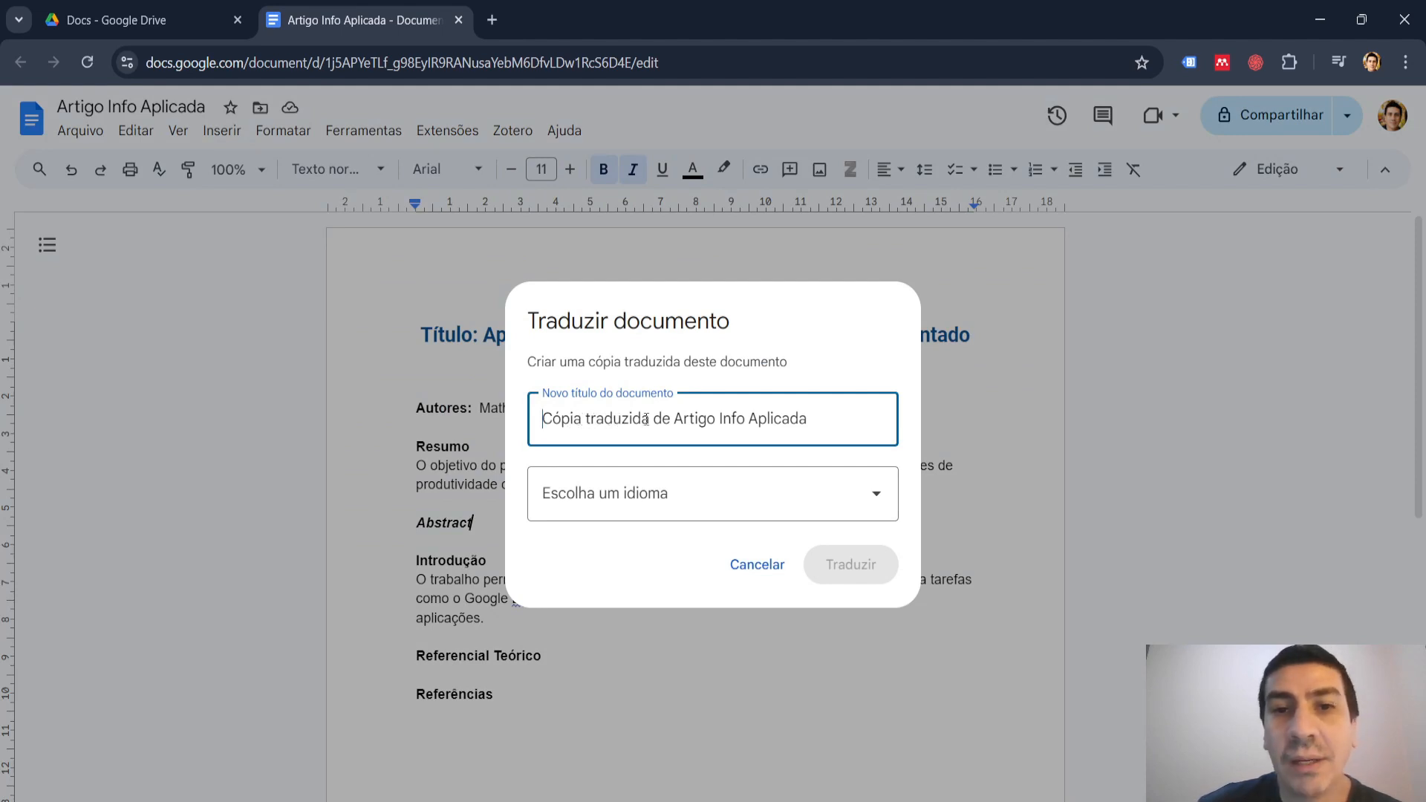
{"action": "left_click_drag", "start_coordinate": [648, 426], "coordinate": [522, 424]}
{"action": "type", "text": "Traduçã"}
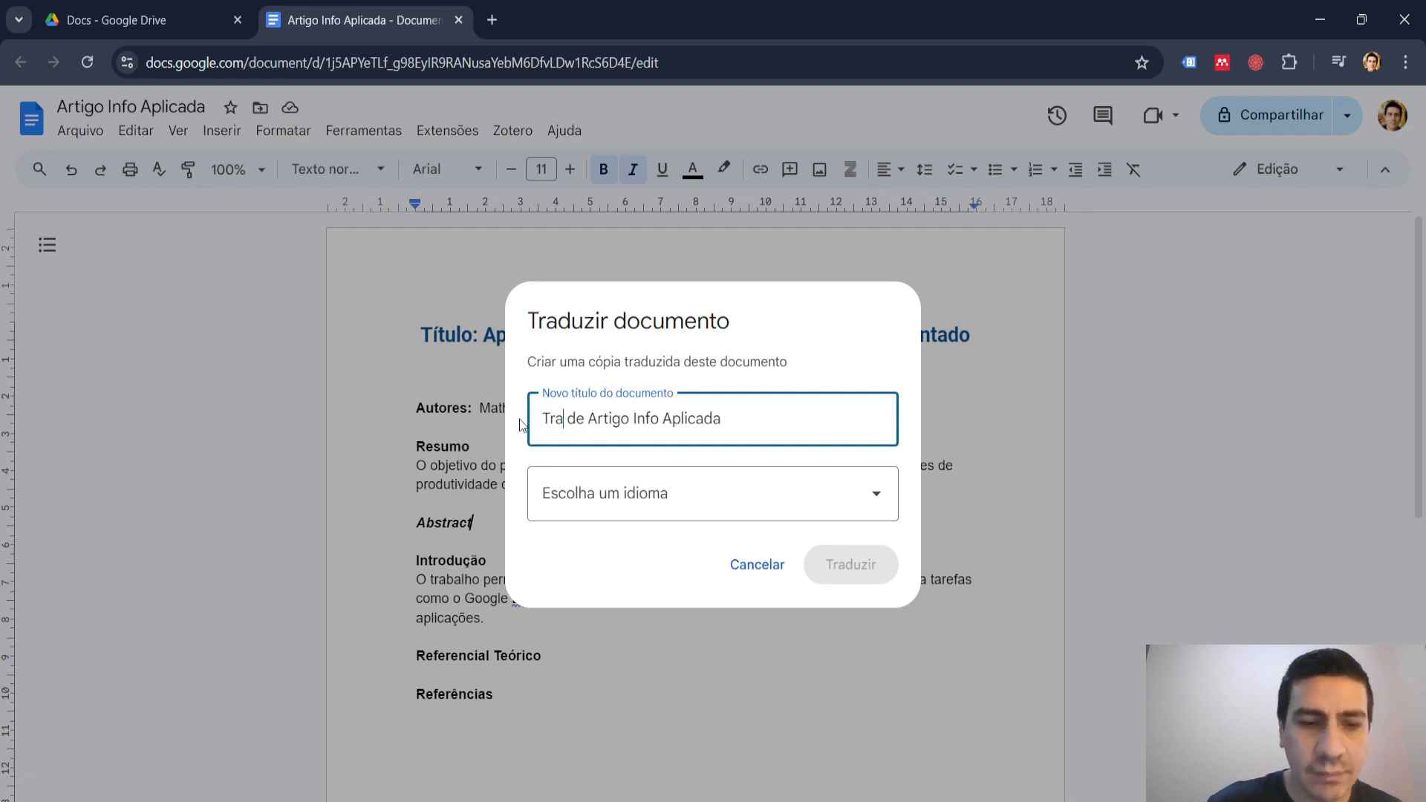
{"action": "type", "text": "o"}
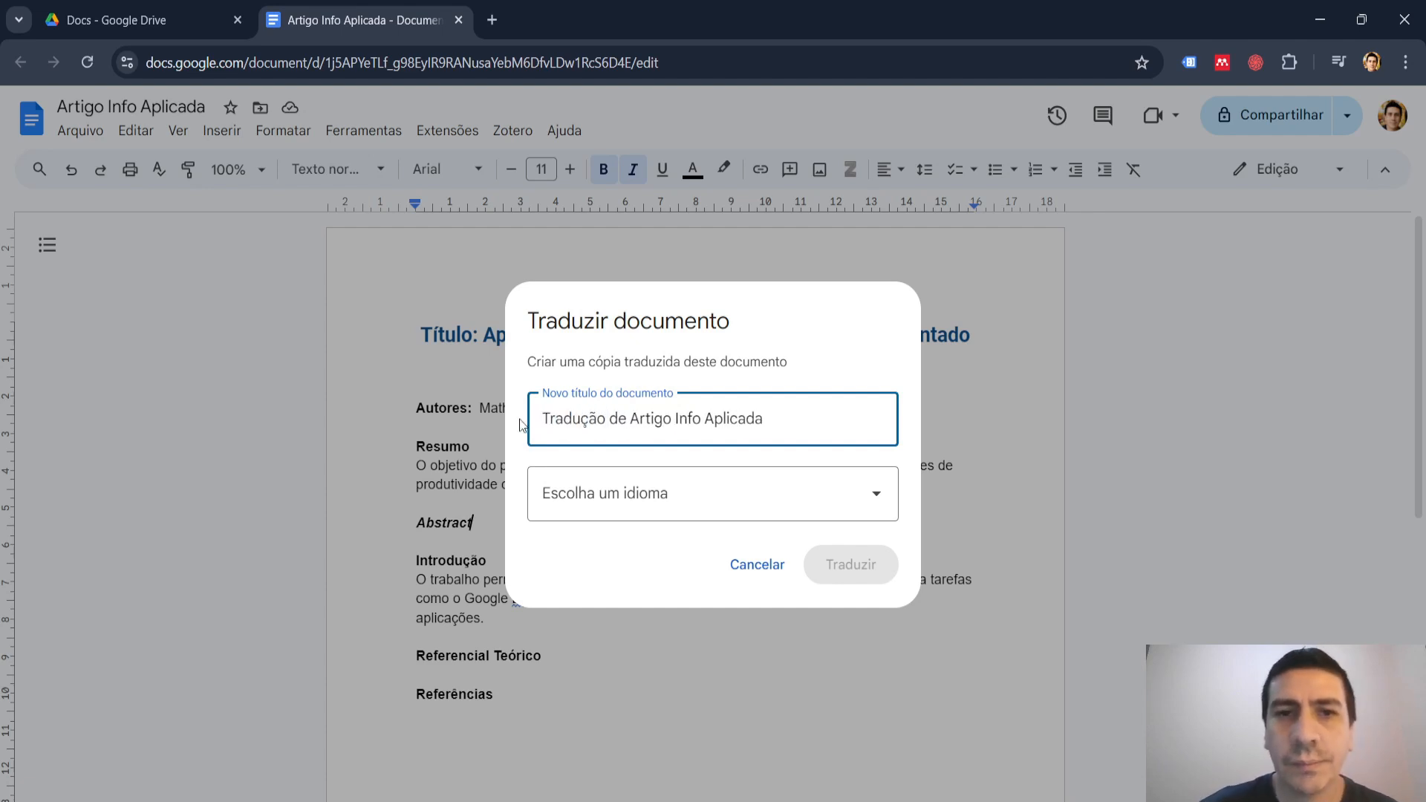
{"action": "left_click", "coordinate": [732, 500]}
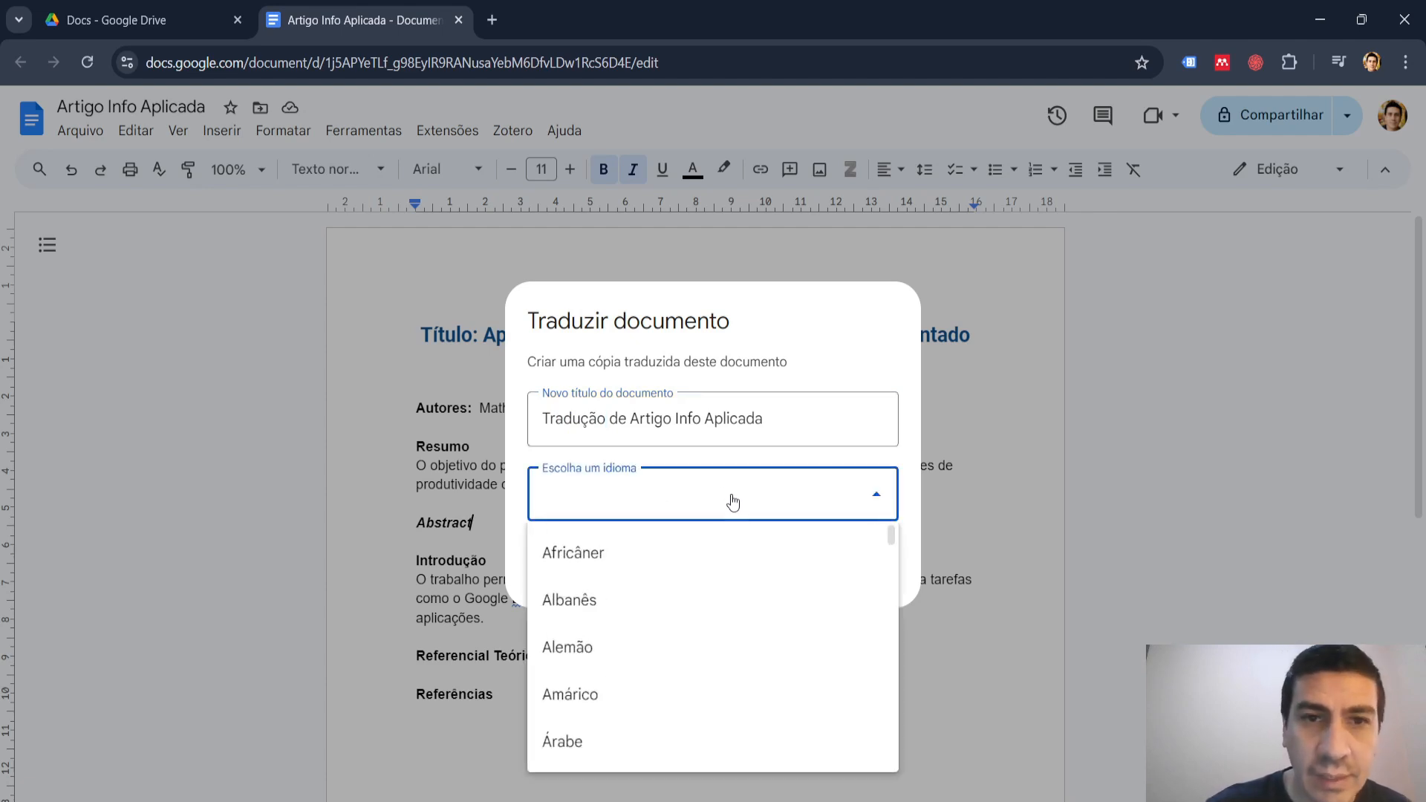
{"action": "type", "text": "ing"}
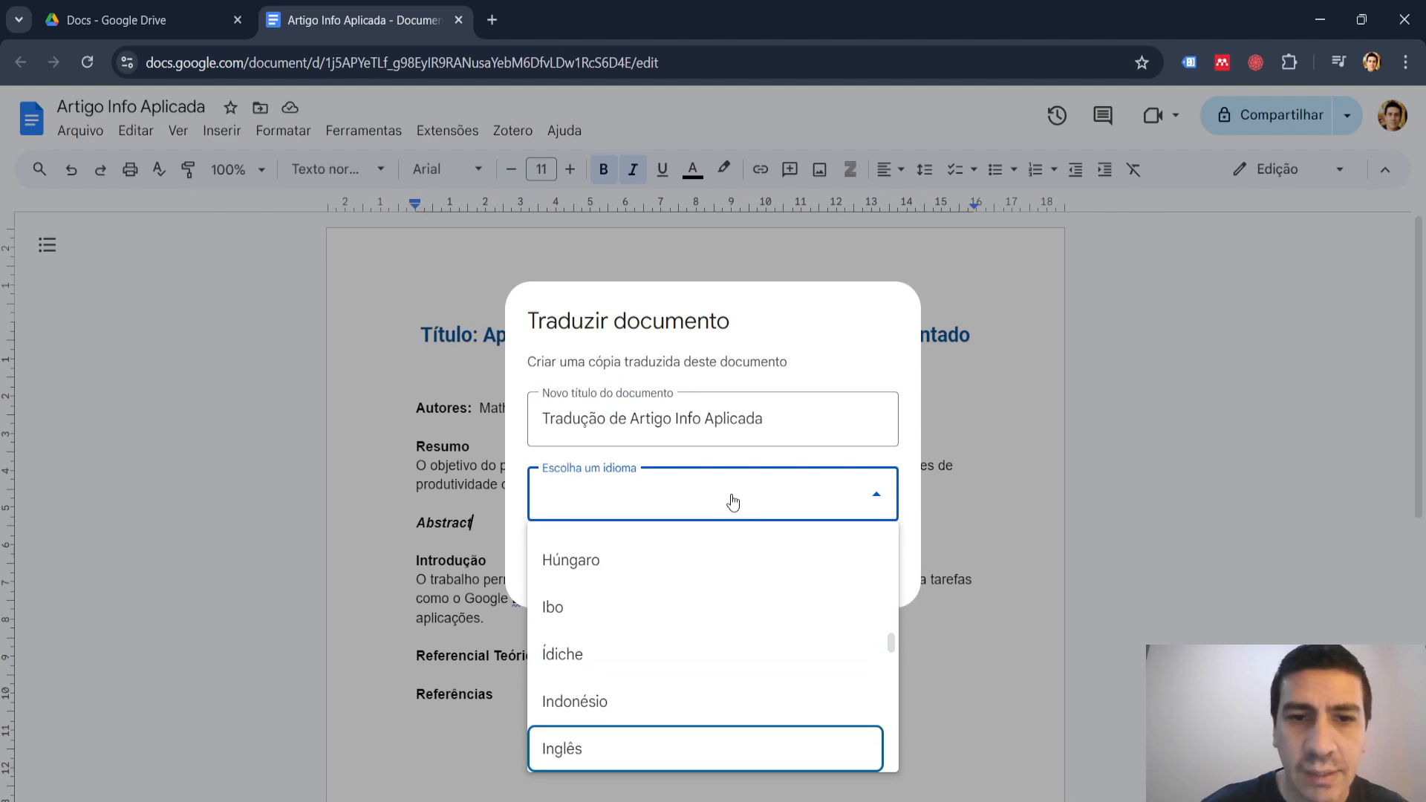
{"action": "left_click", "coordinate": [569, 750]}
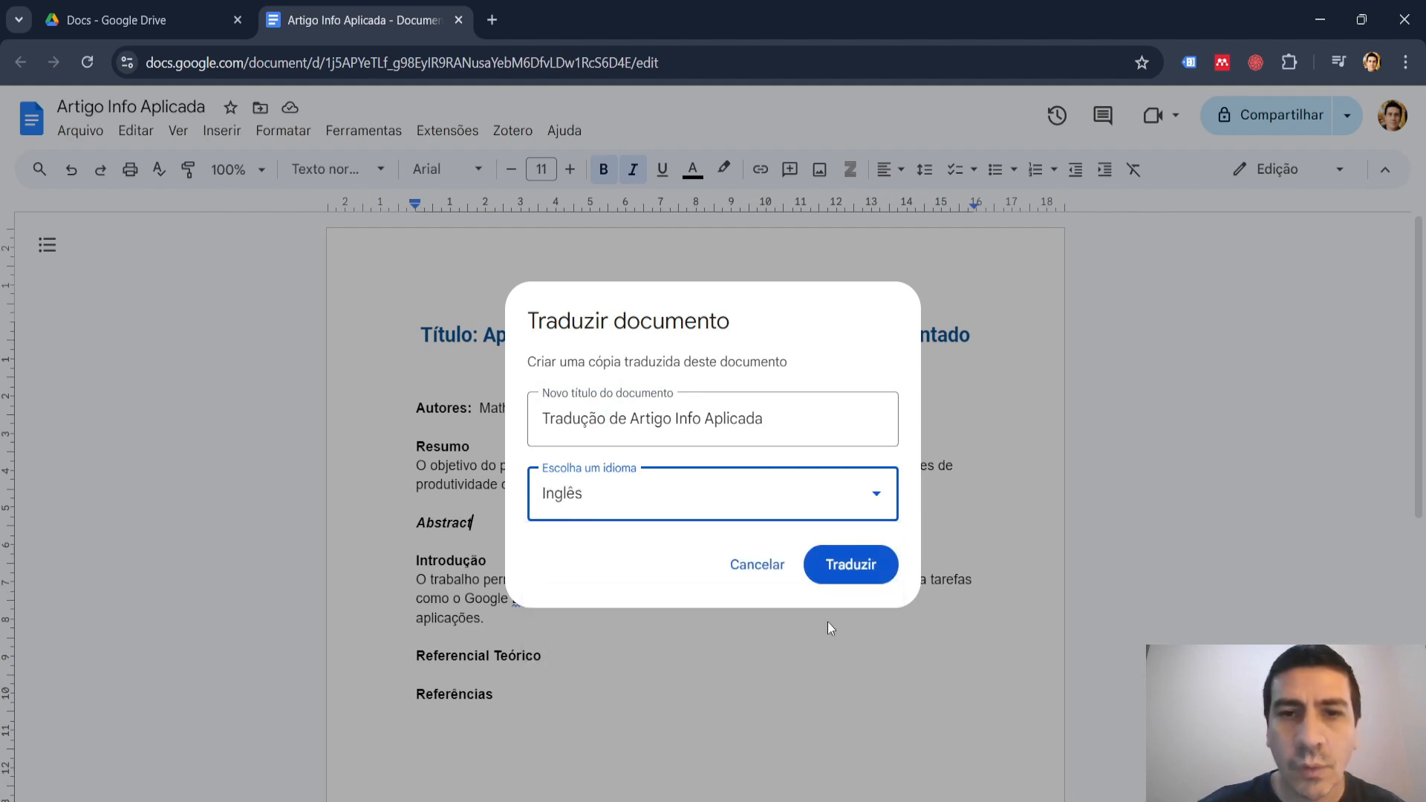
{"action": "left_click", "coordinate": [854, 567]}
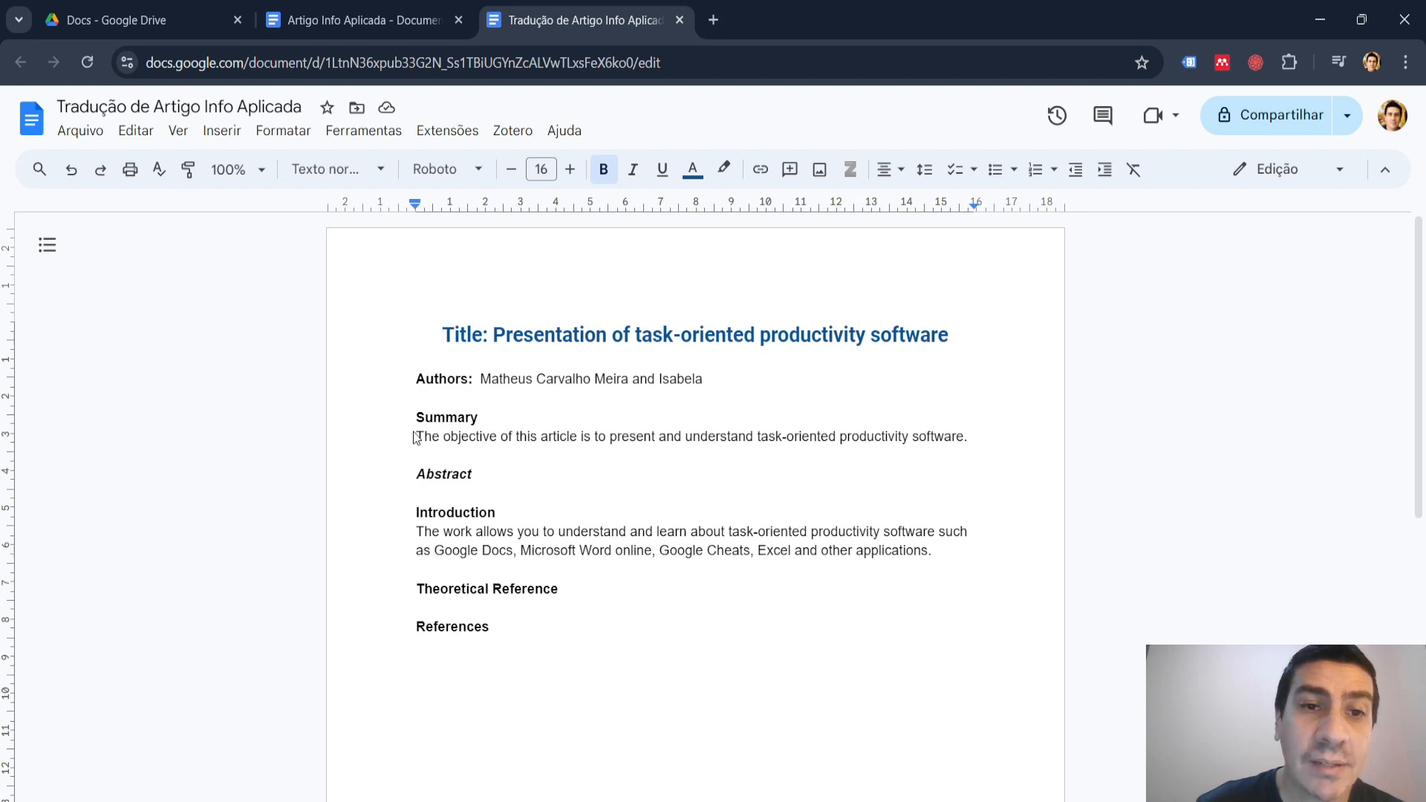
Copy the "Summary" sentence from the translated document, close that document, and paste the sentence on its own line below the "Abstract" heading.
{"action": "left_click_drag", "start_coordinate": [415, 436], "coordinate": [969, 440]}
{"action": "key", "text": "ctrl+c"}
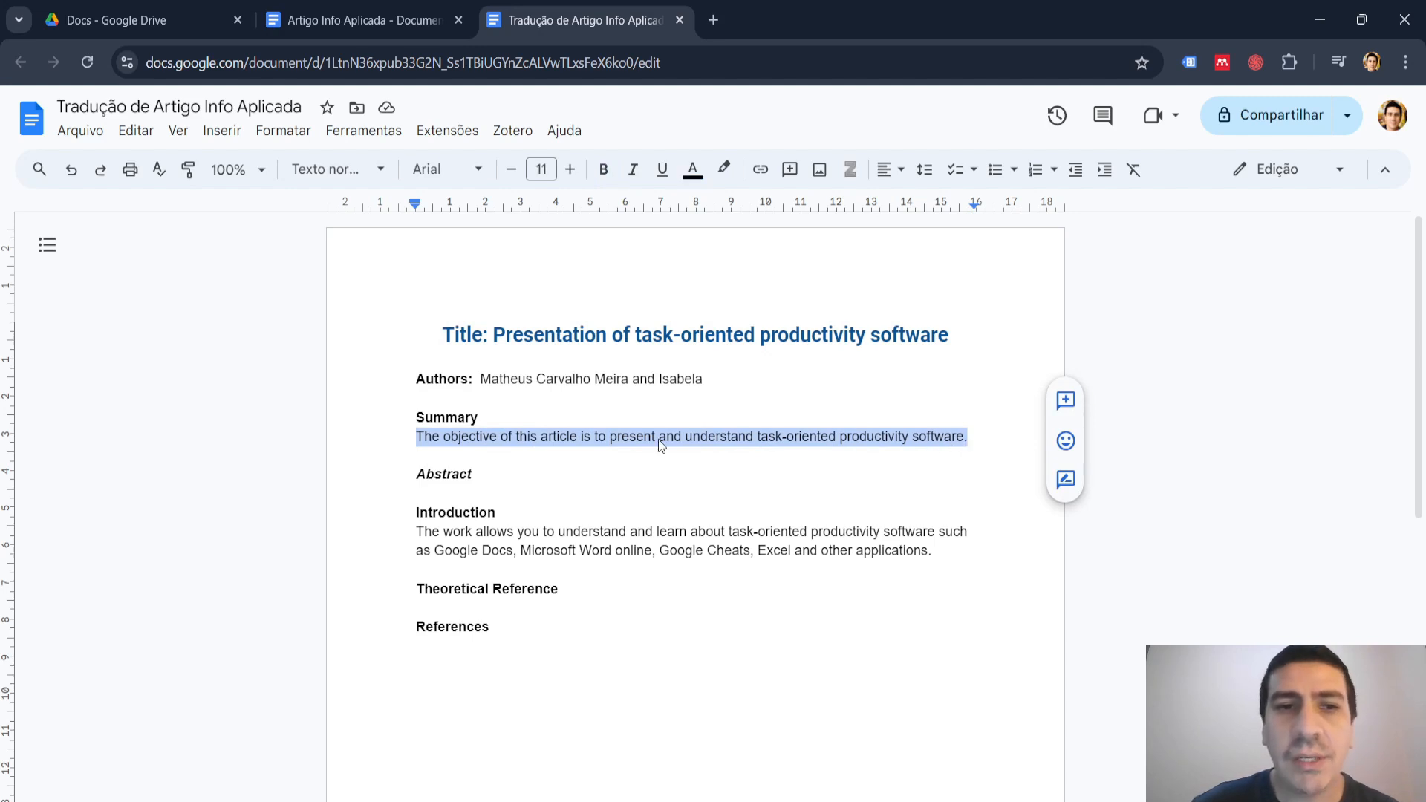
{"action": "left_click", "coordinate": [676, 24]}
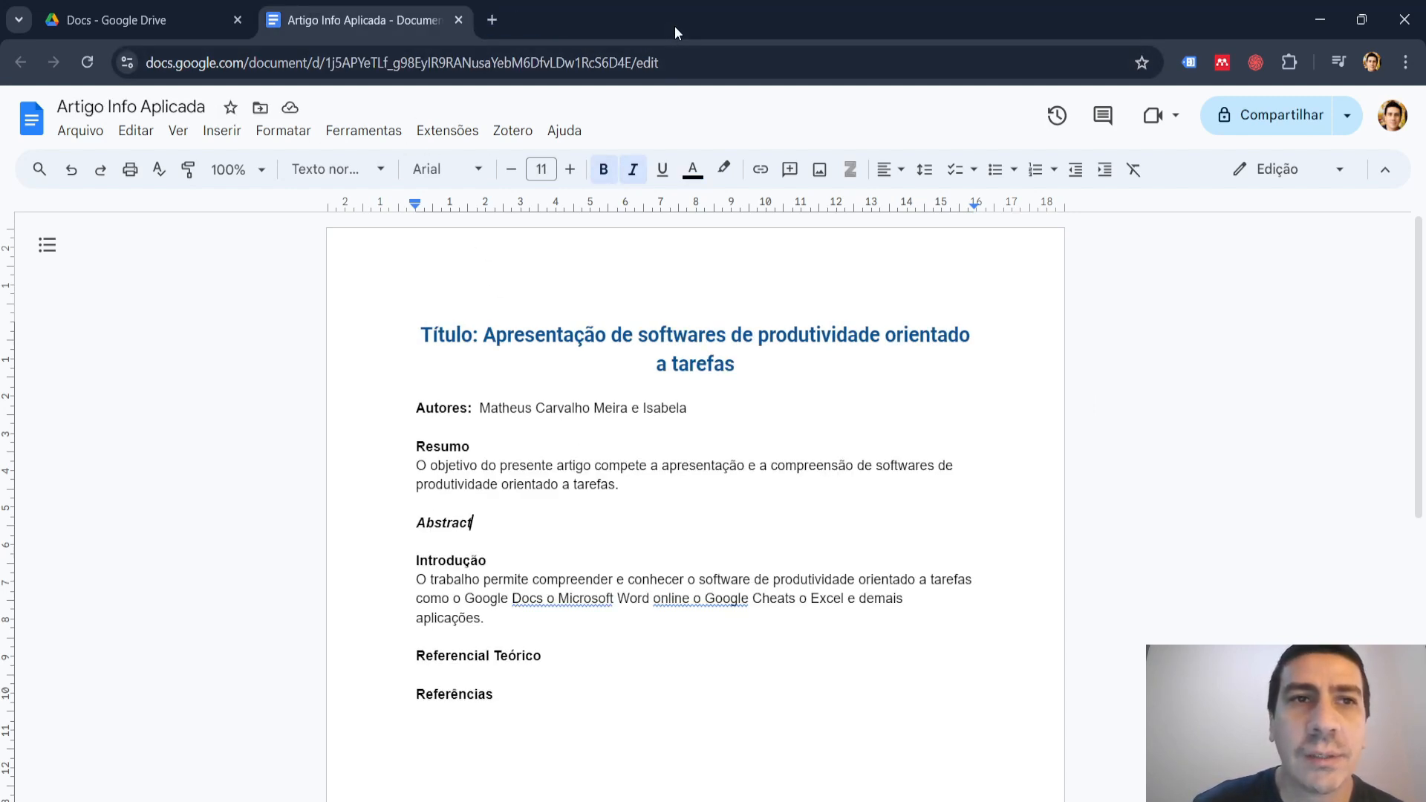
{"action": "left_click", "coordinate": [433, 543]}
{"action": "key", "text": "Return"}
{"action": "key", "text": "Up"}
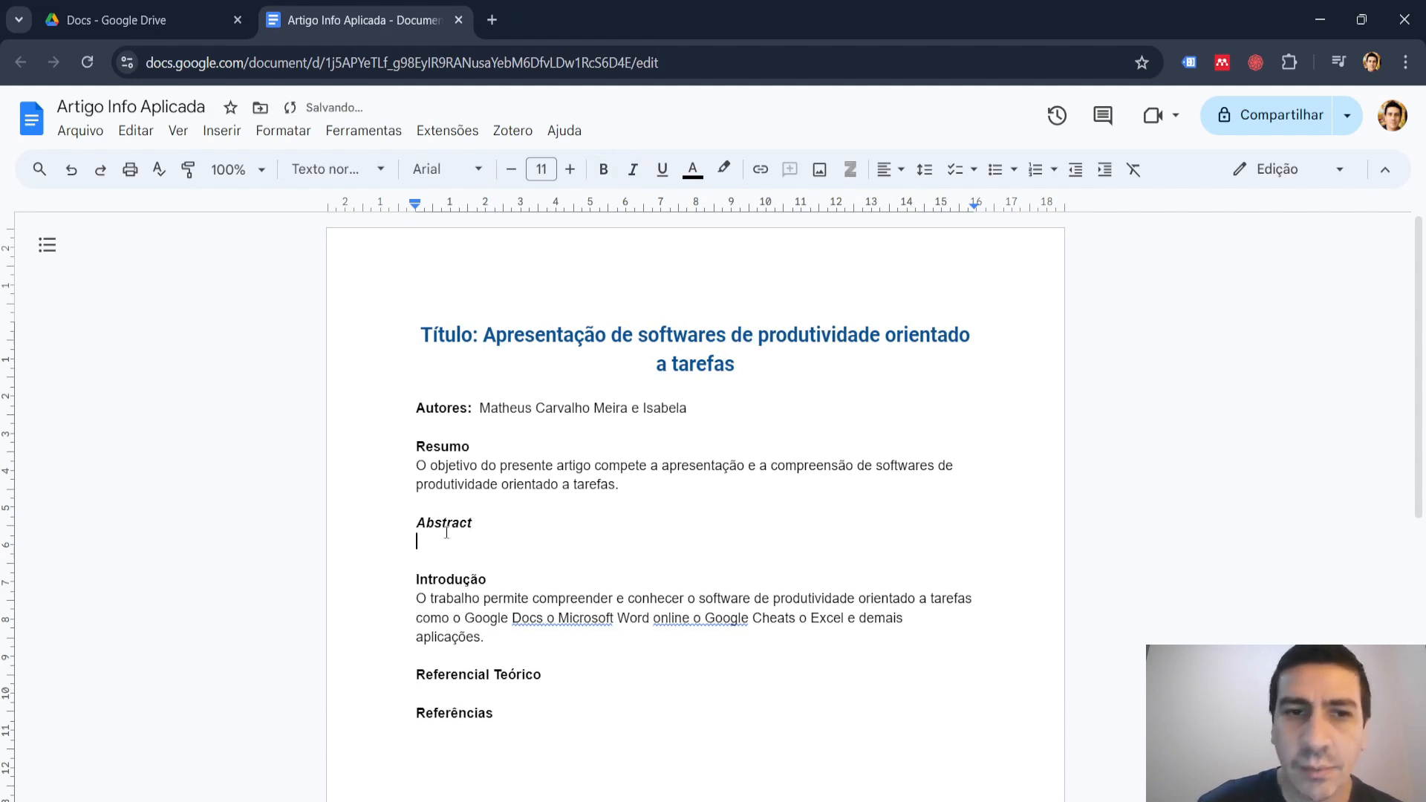
{"action": "key", "text": "ctrl+v"}
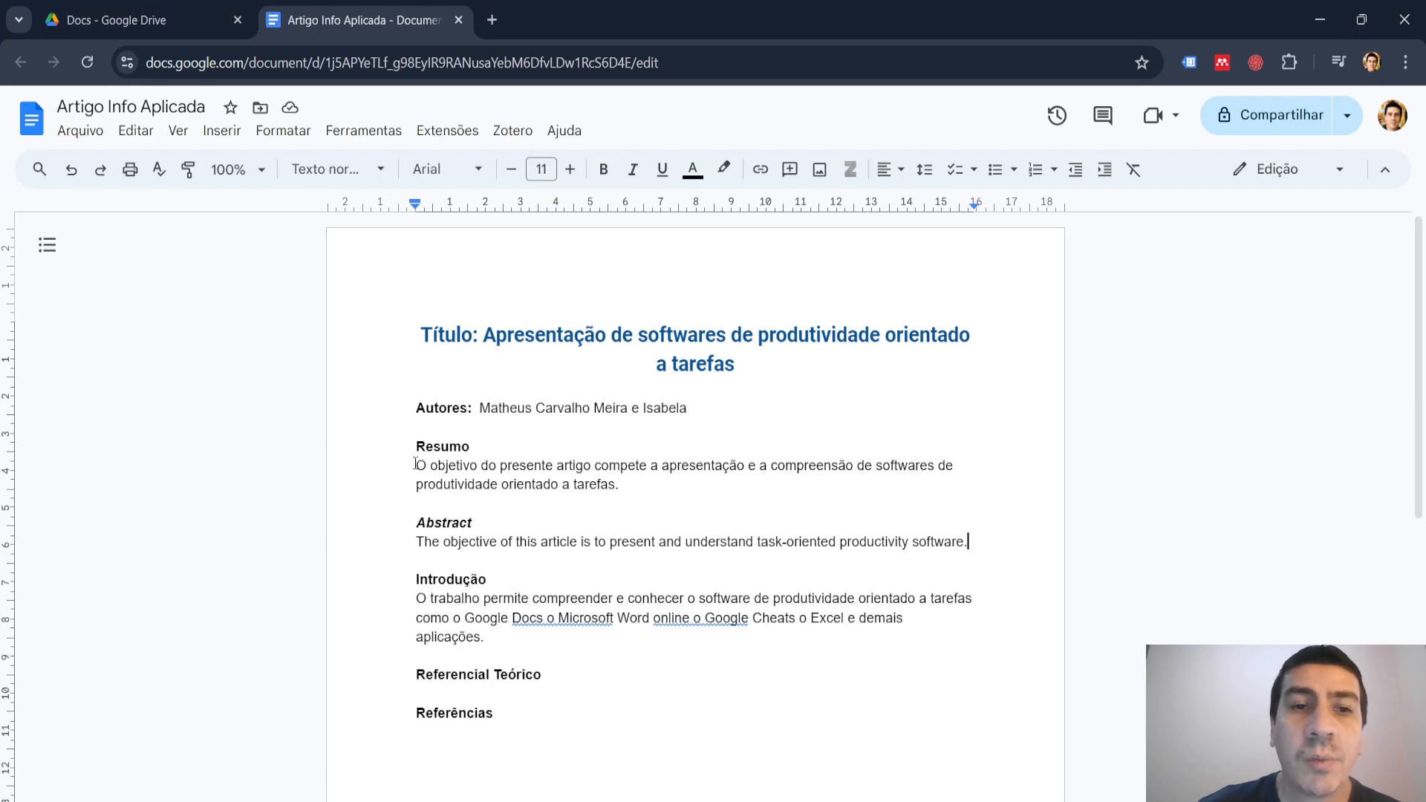
Justify the paragraphs under the "Resumo", "Abstract" and "Introdução" headings.
{"action": "left_click_drag", "start_coordinate": [416, 464], "coordinate": [619, 483]}
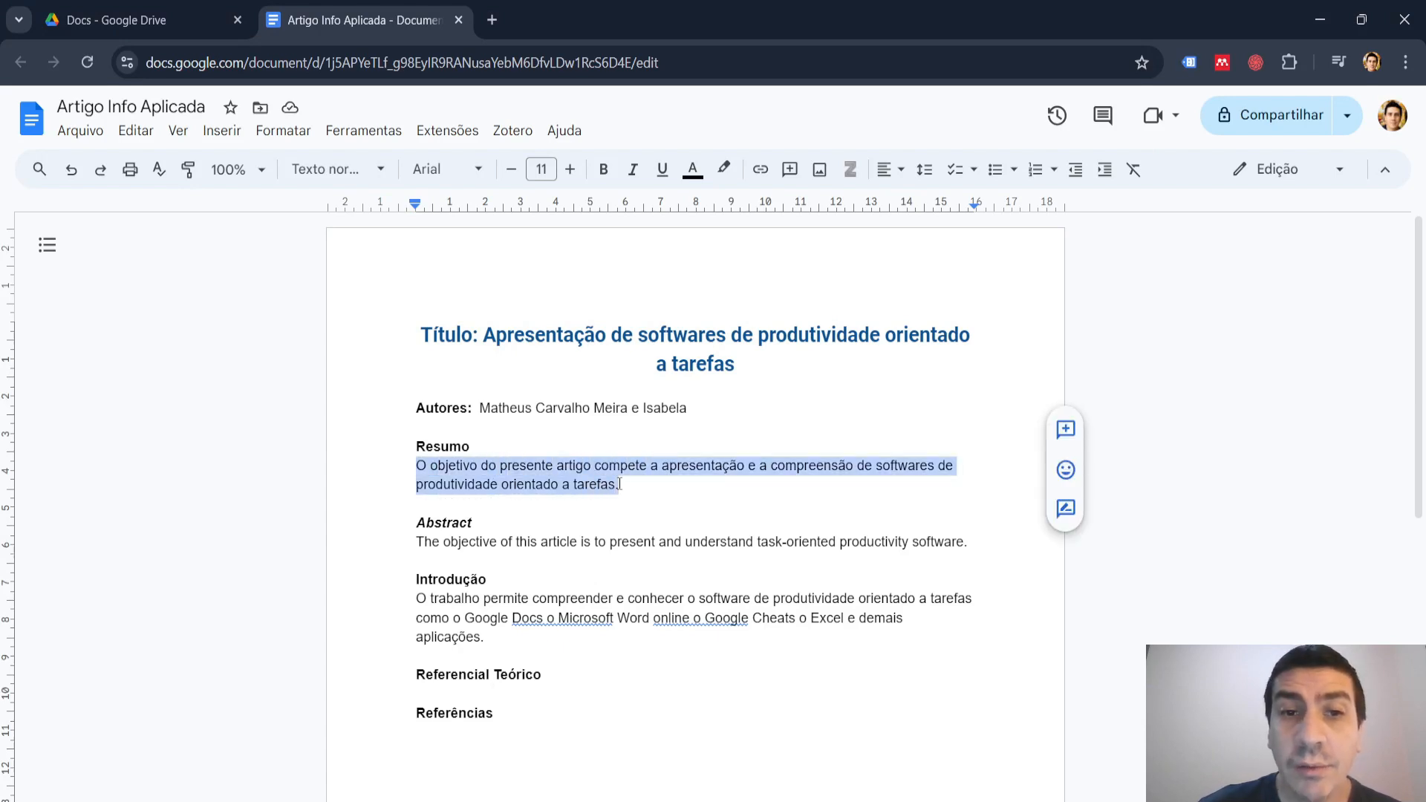
{"action": "left_click", "coordinate": [900, 169]}
{"action": "left_click", "coordinate": [966, 205]}
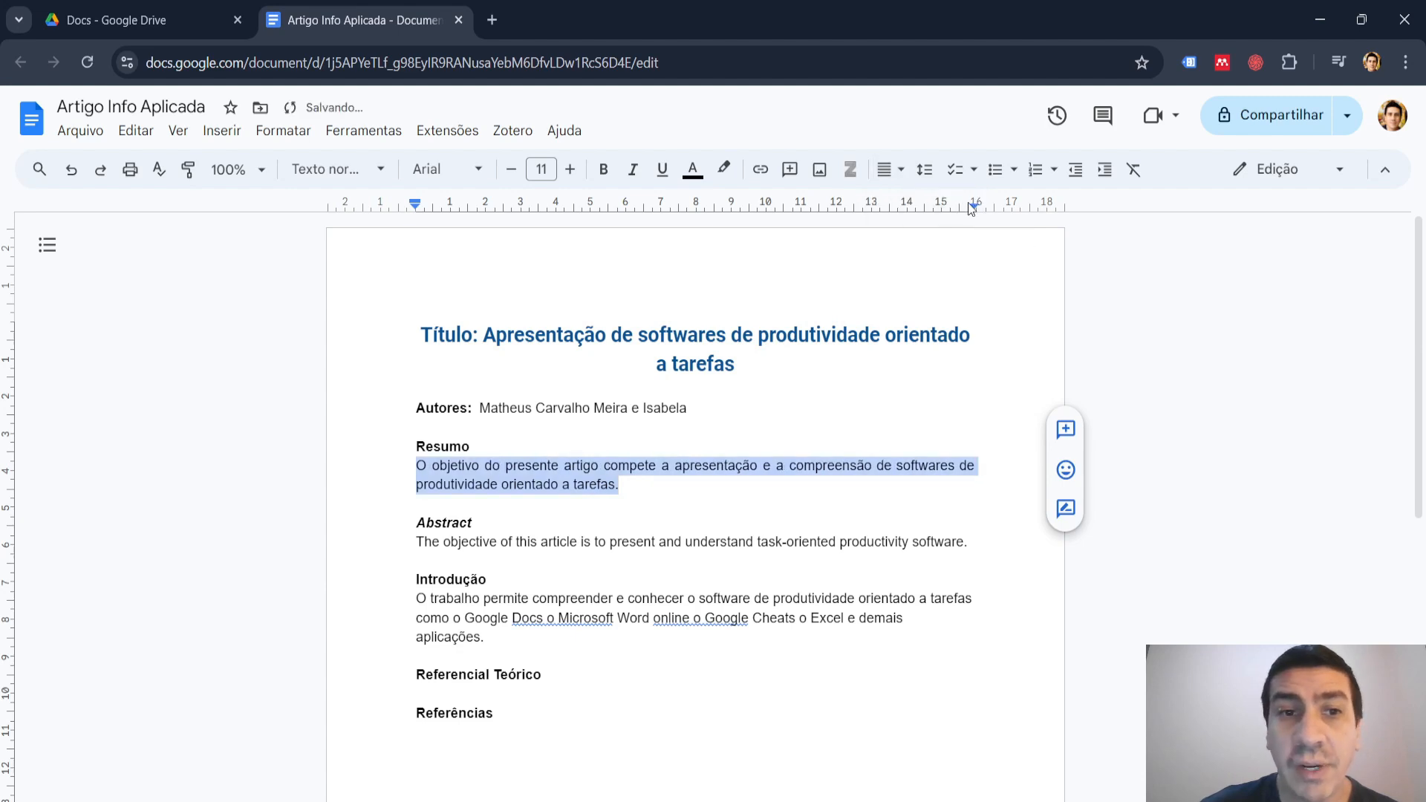
{"action": "left_click_drag", "start_coordinate": [417, 541], "coordinate": [970, 542]}
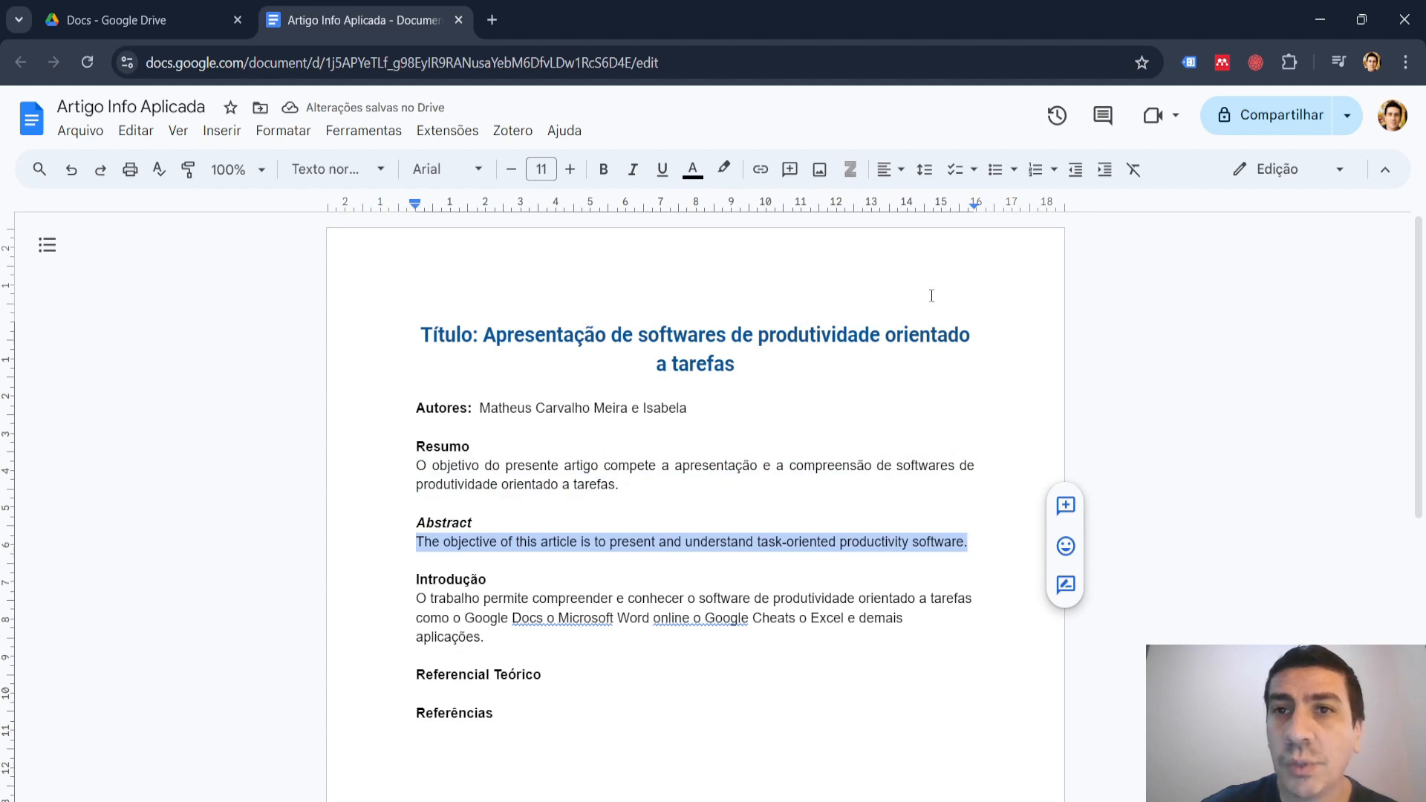
{"action": "left_click", "coordinate": [892, 169]}
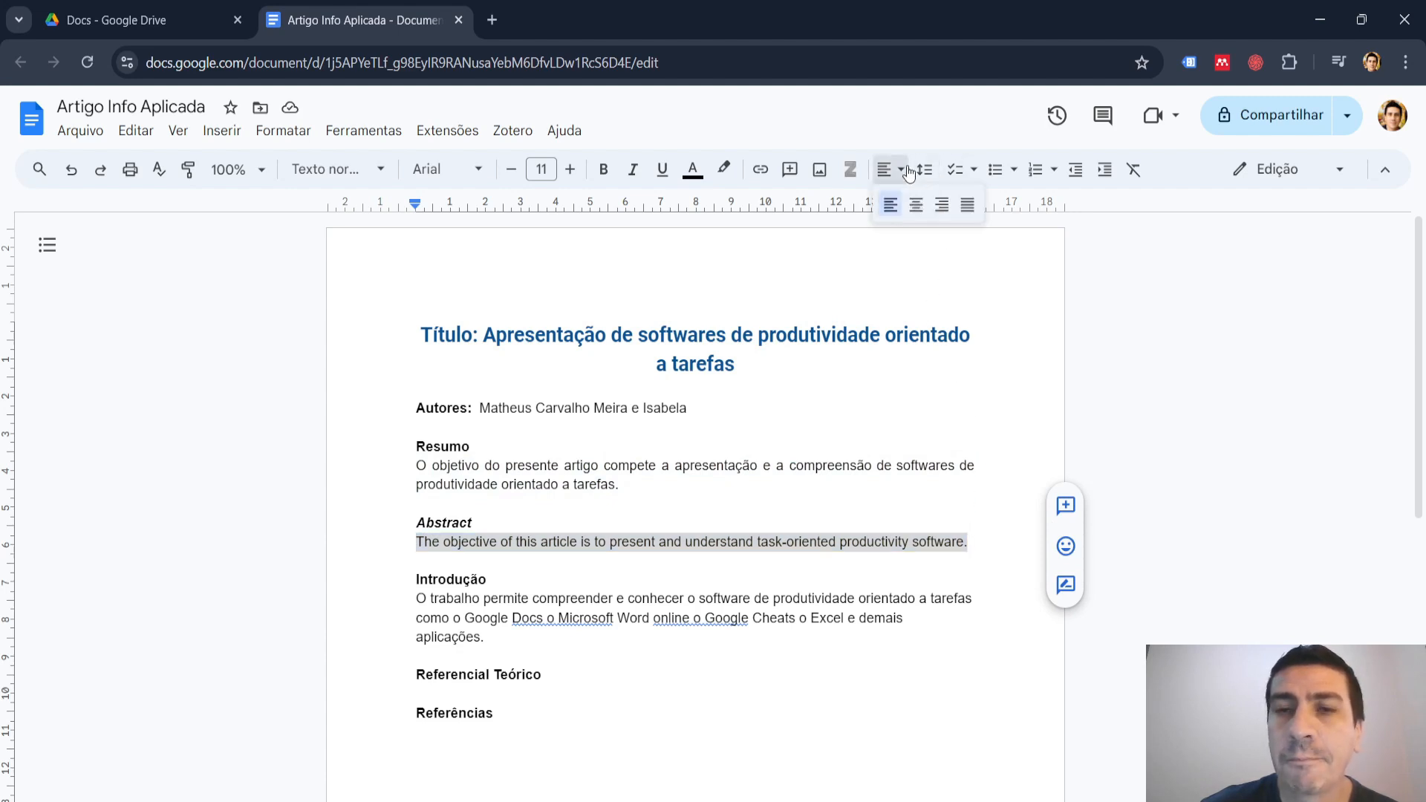
{"action": "left_click", "coordinate": [964, 210]}
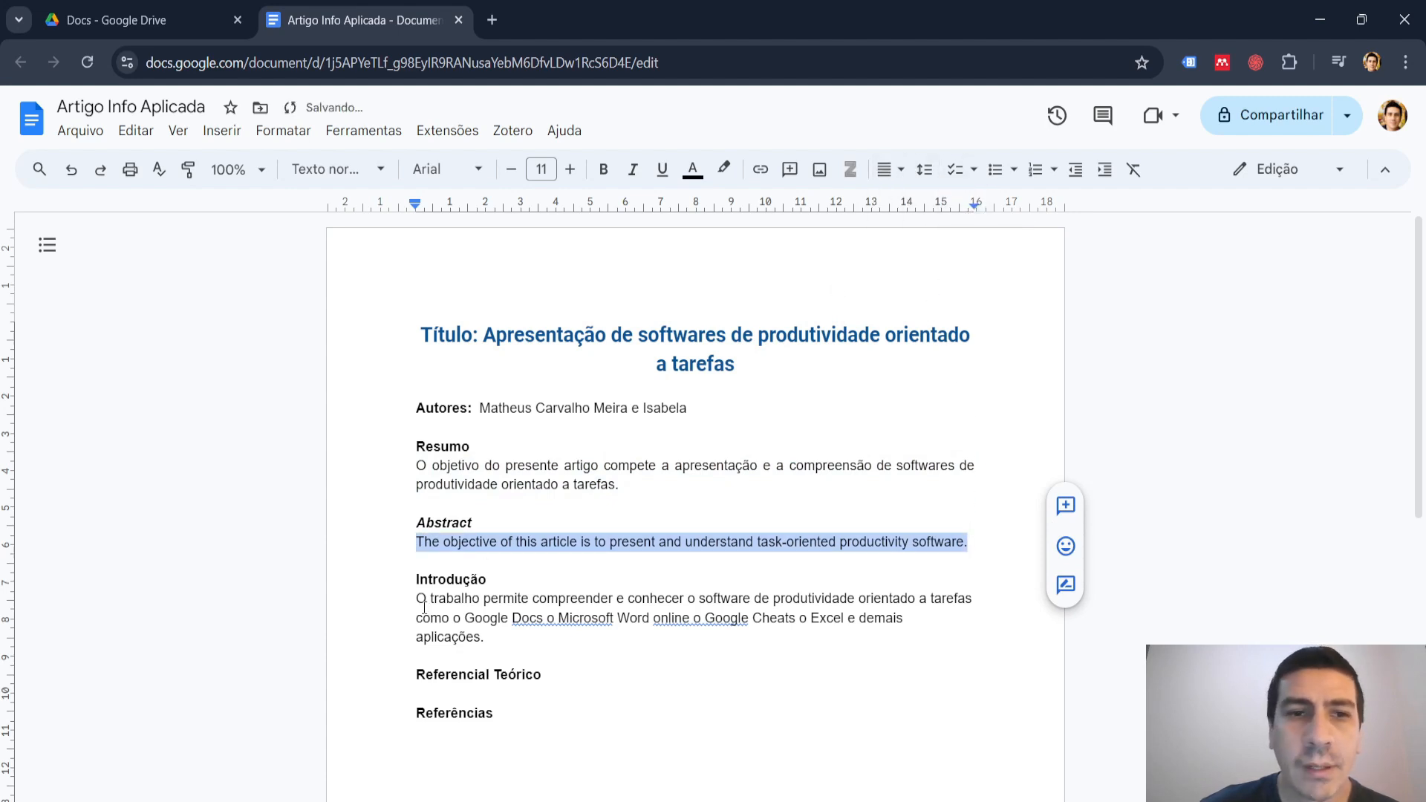
{"action": "left_click_drag", "start_coordinate": [416, 599], "coordinate": [488, 637]}
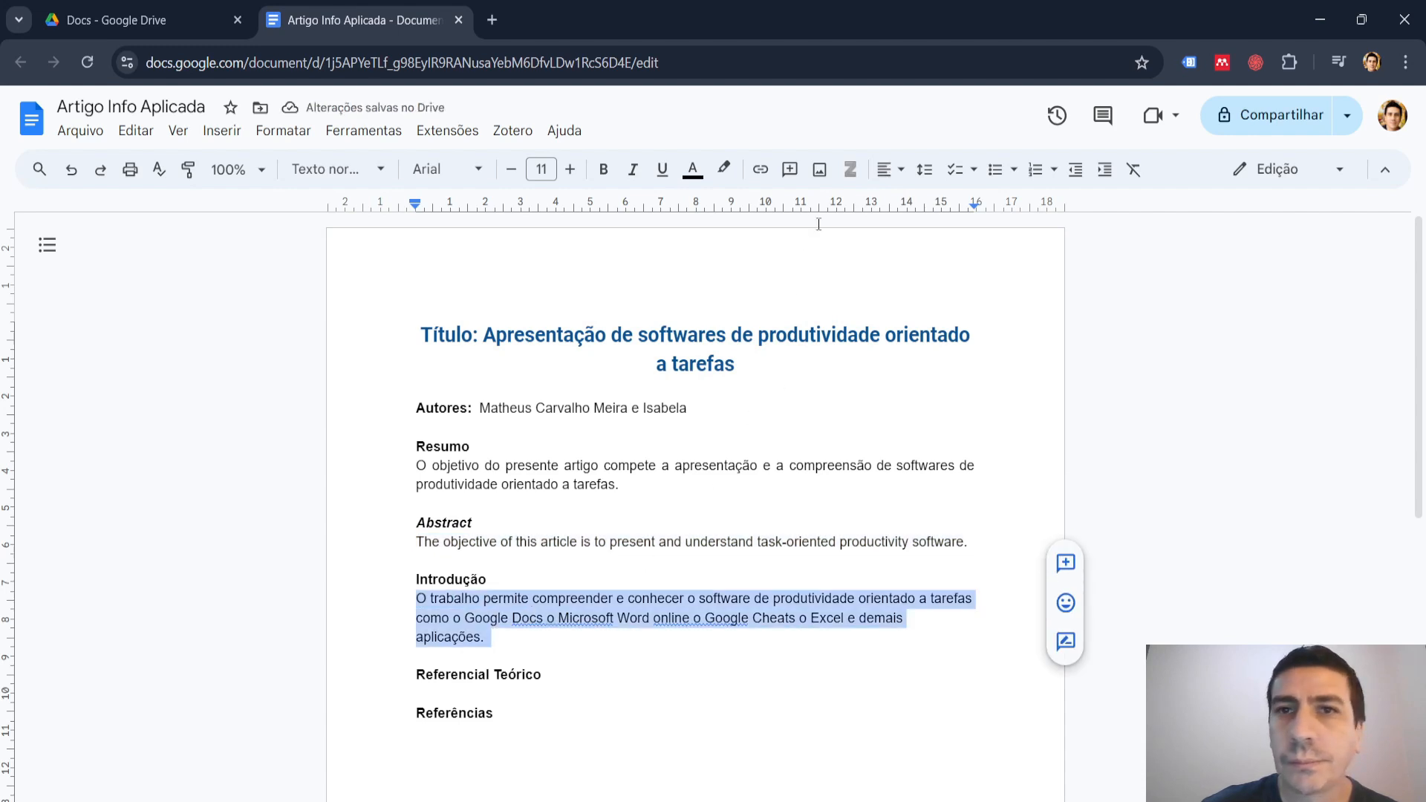
{"action": "left_click", "coordinate": [897, 173]}
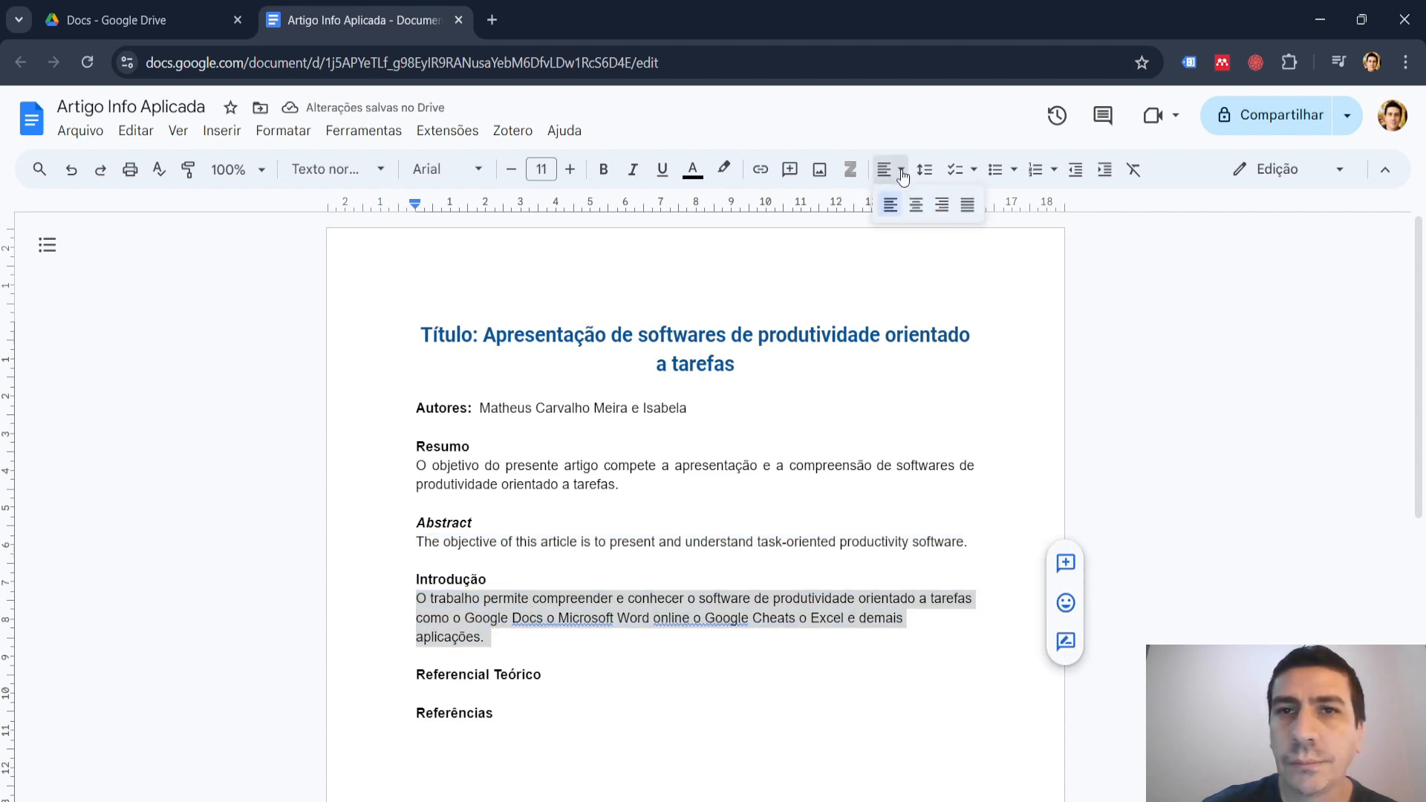
{"action": "left_click", "coordinate": [967, 206]}
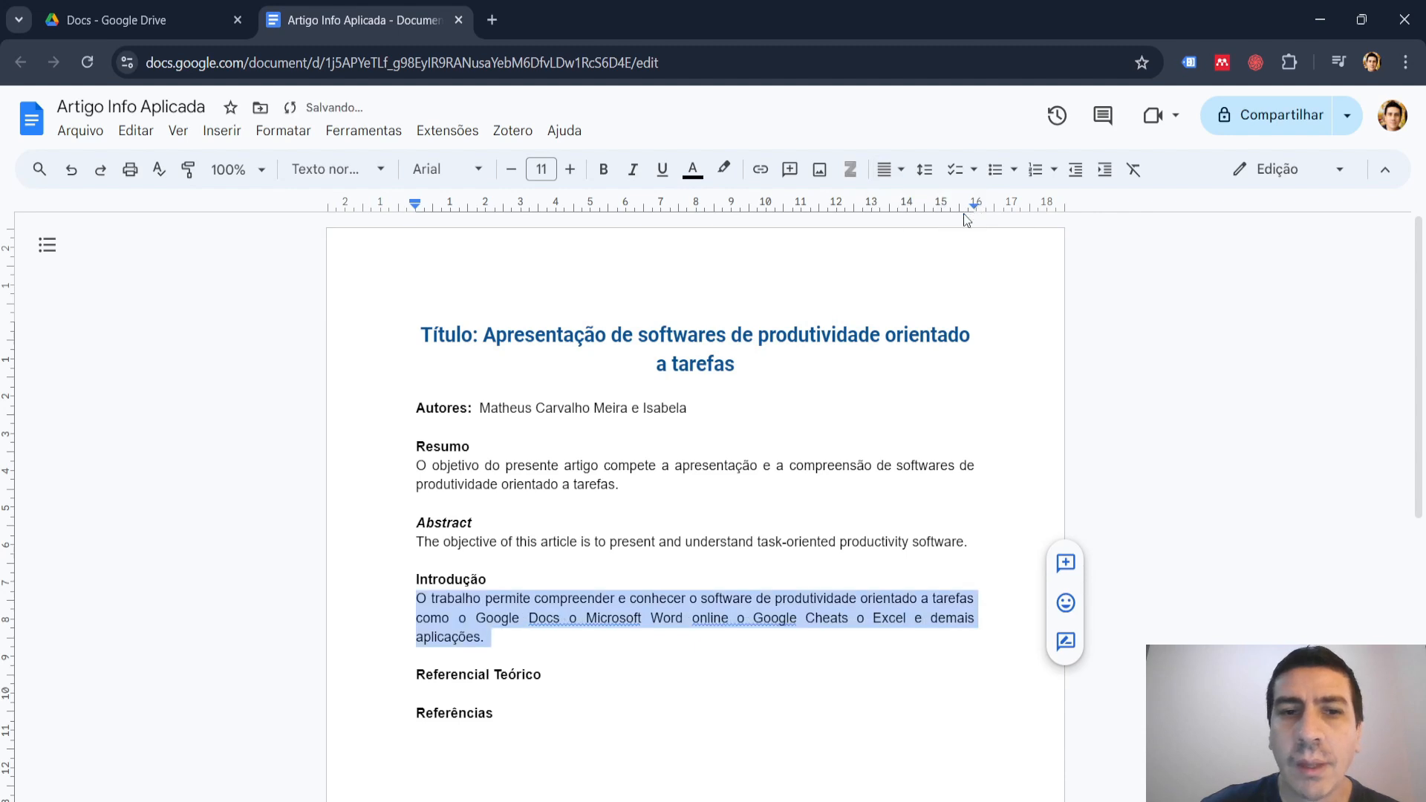
{"action": "left_click", "coordinate": [779, 580]}
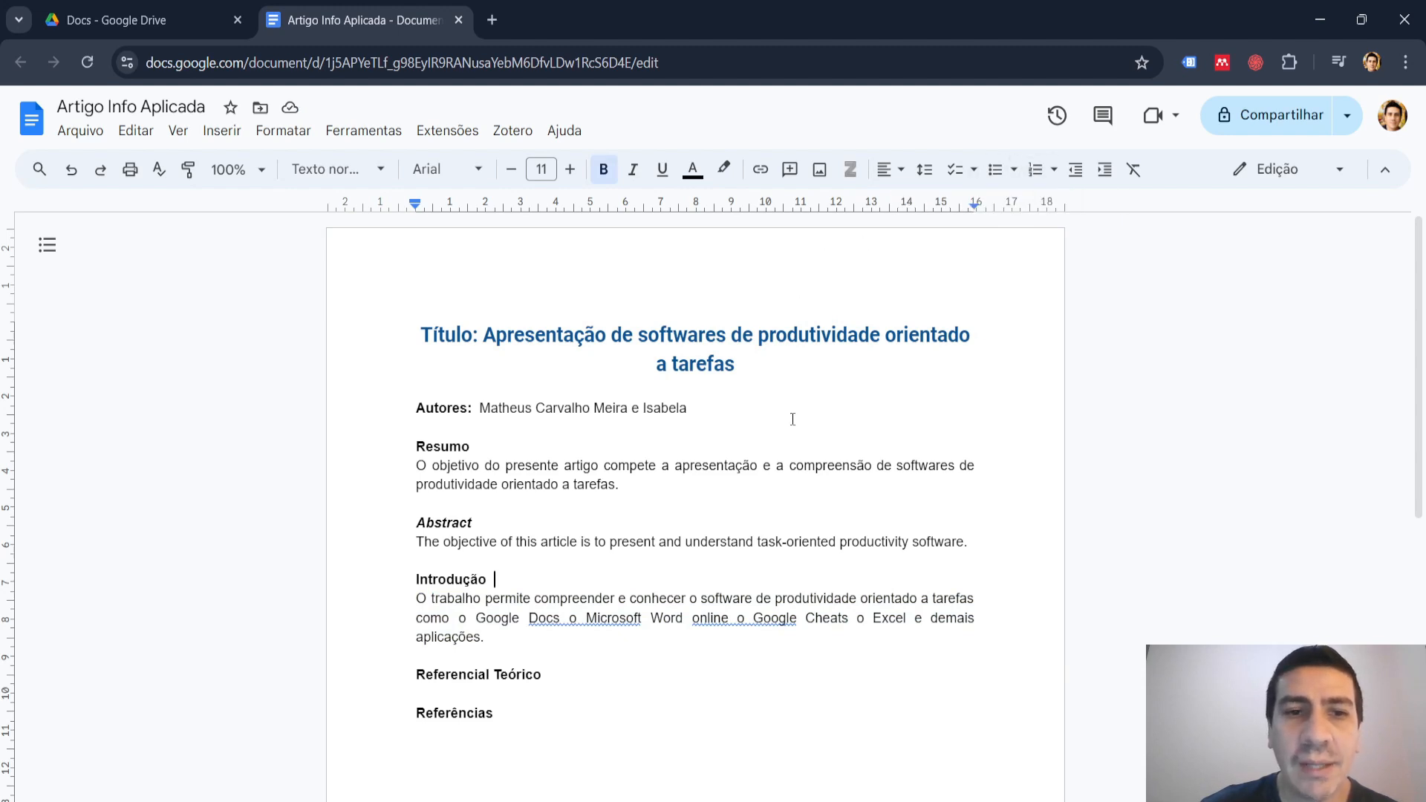
Add a colon after "como" in the "Introdução" paragraph and split the software names that follow onto four separate lines.
{"action": "left_click", "coordinate": [450, 619]}
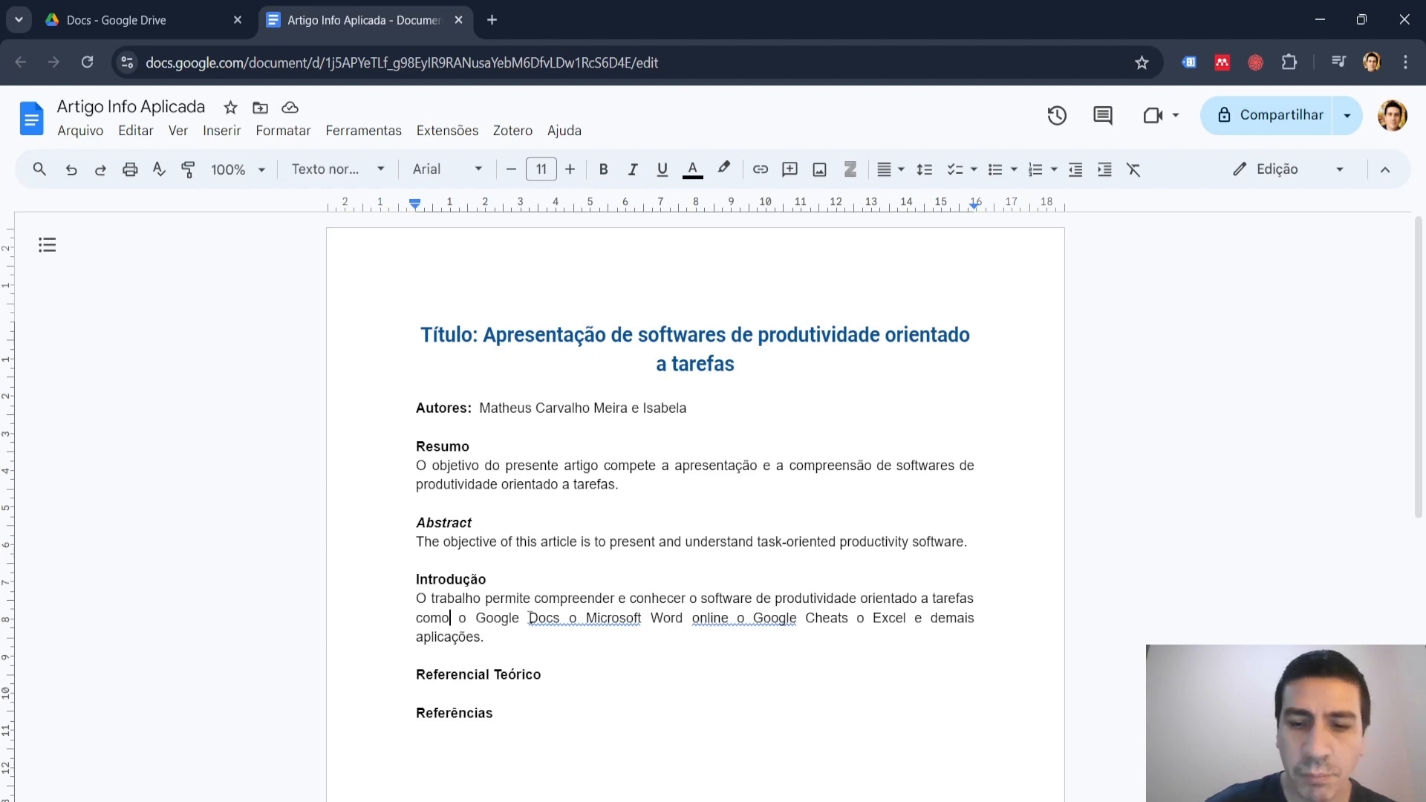
{"action": "type", "text": ":"}
{"action": "left_click", "coordinate": [464, 616]}
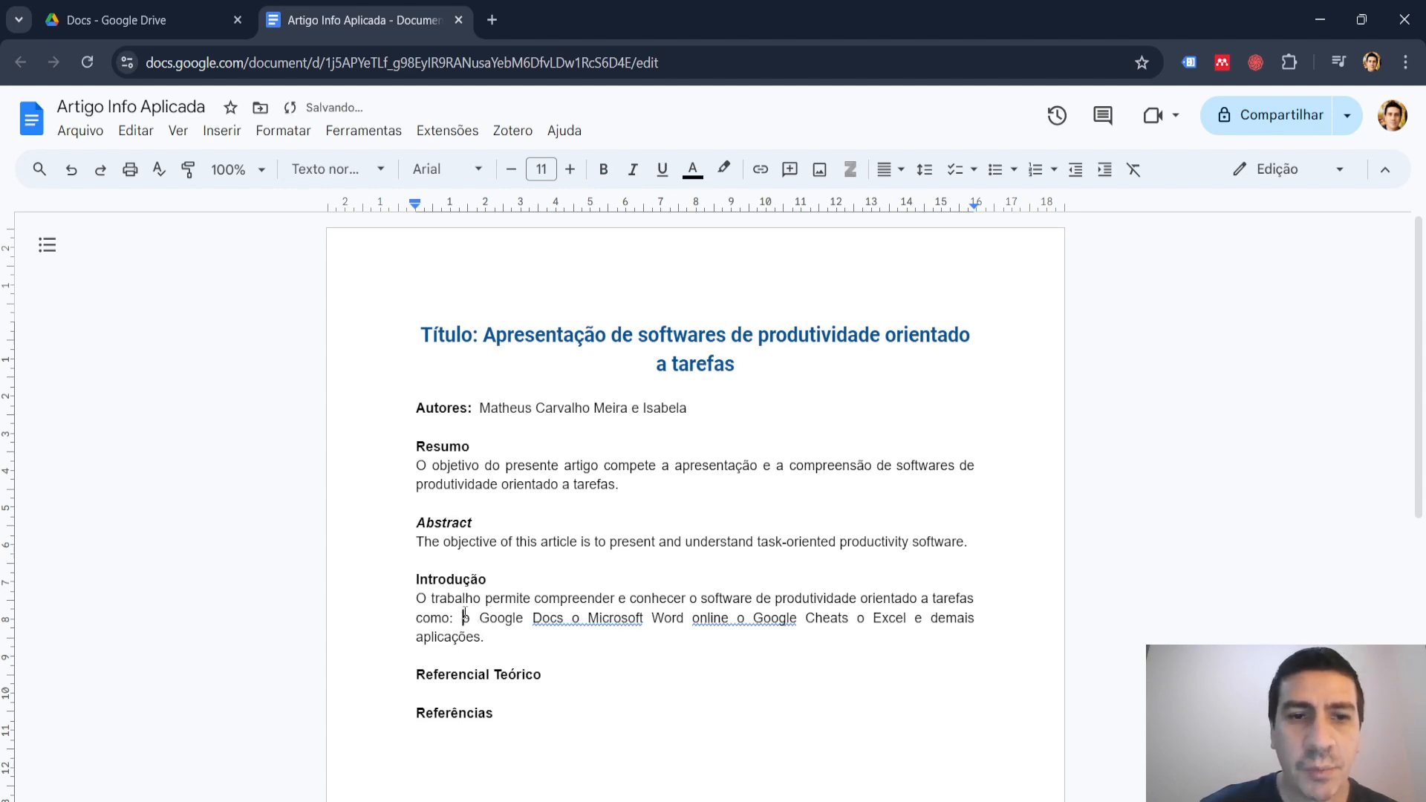
{"action": "key", "text": "Return"}
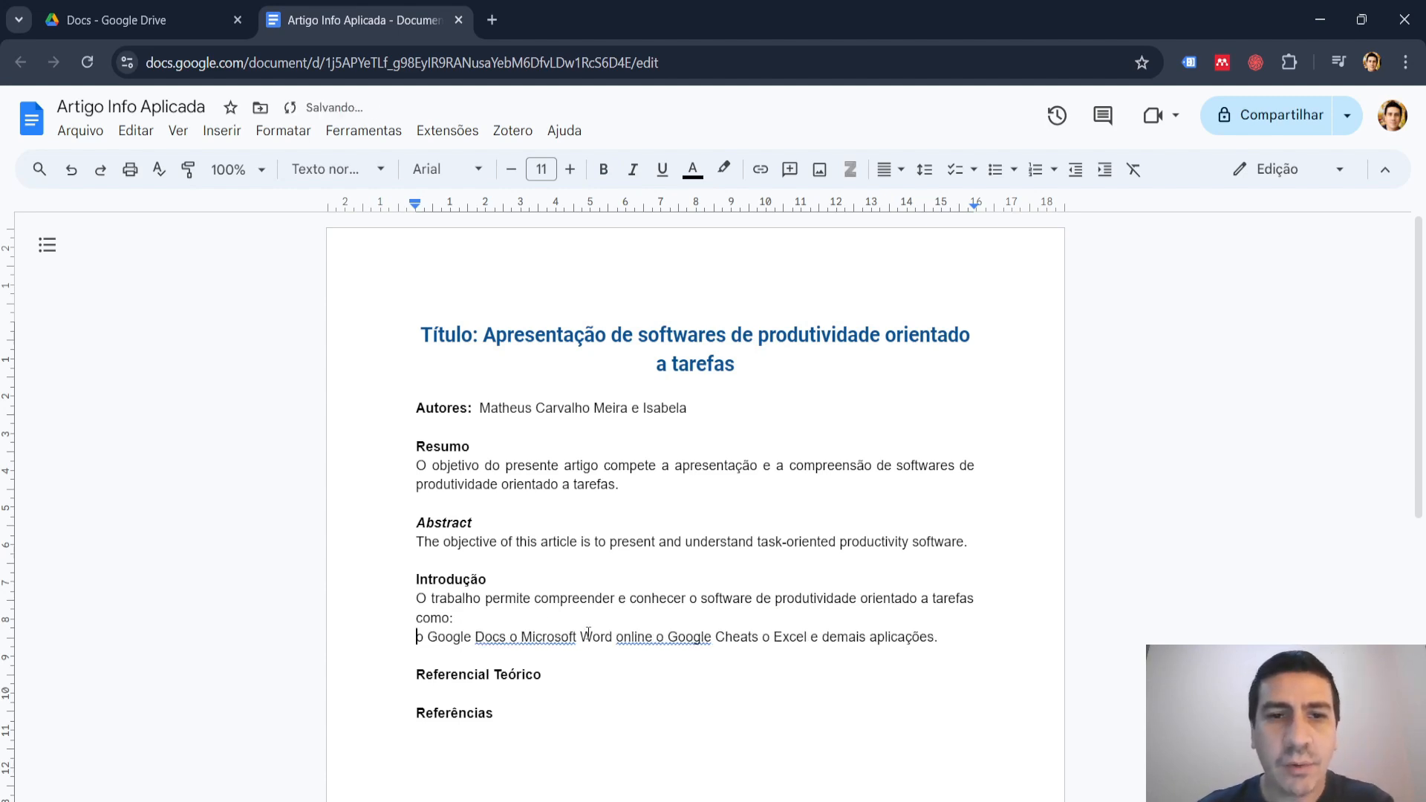
{"action": "left_click", "coordinate": [582, 637]}
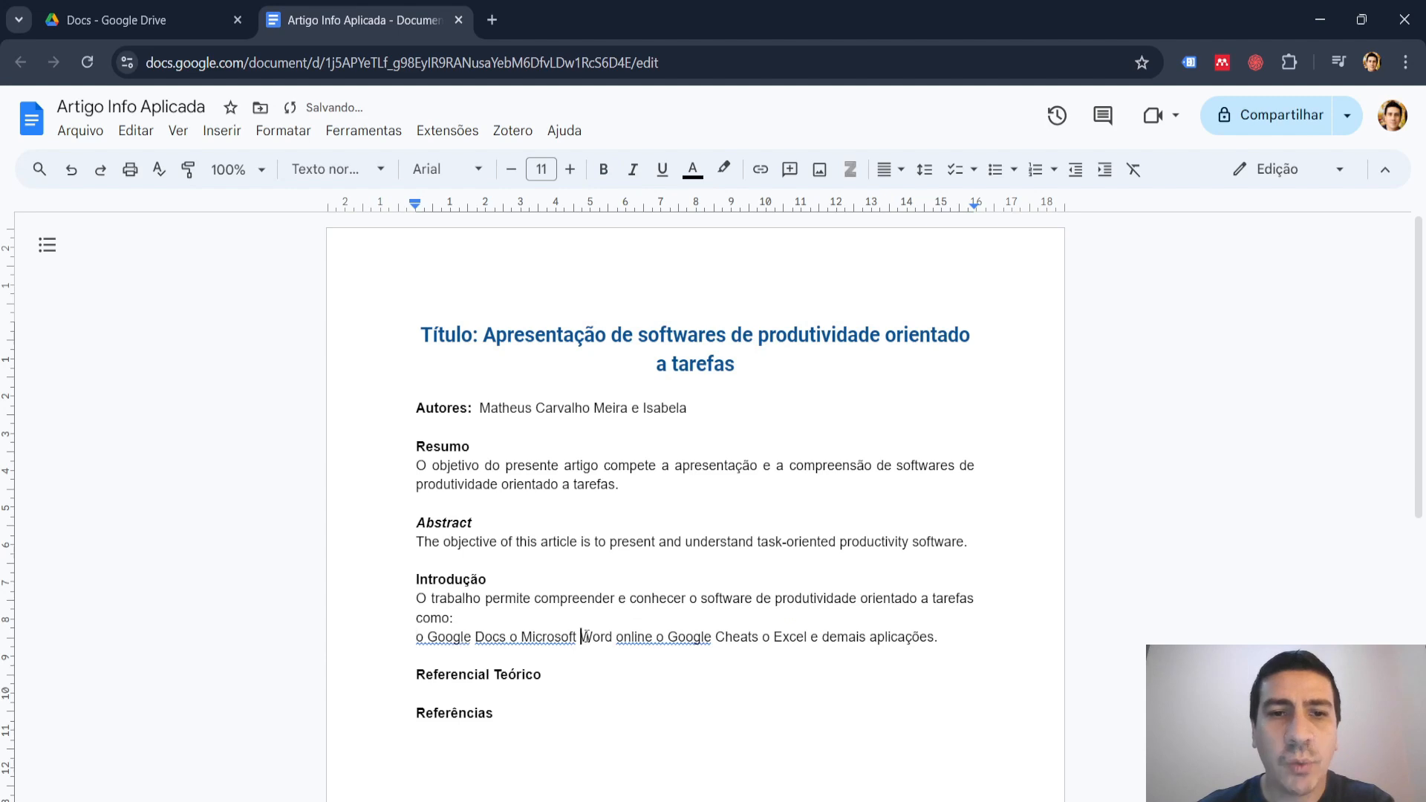
{"action": "left_click", "coordinate": [508, 637]}
{"action": "key", "text": "Return"}
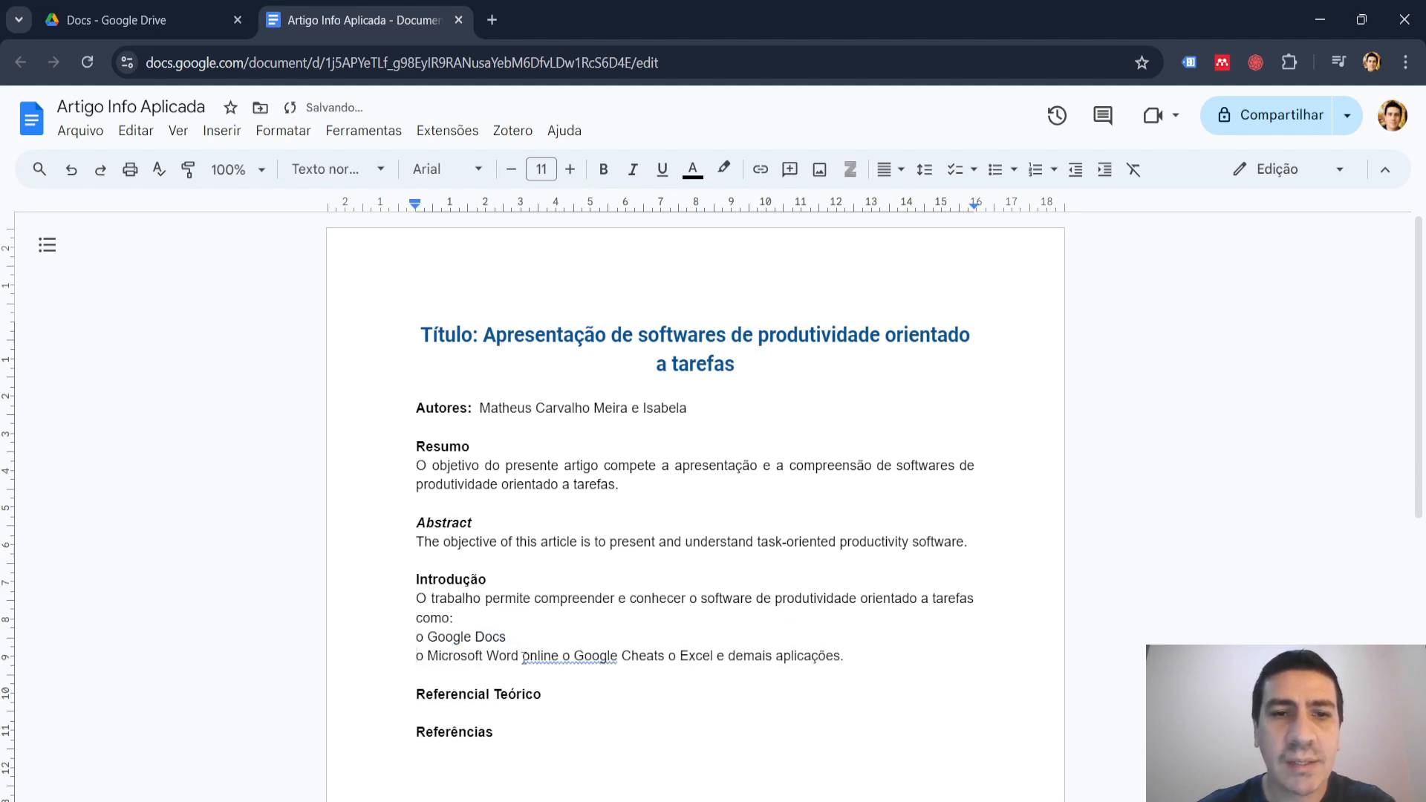
{"action": "left_click", "coordinate": [564, 655]}
{"action": "key", "text": "Return"}
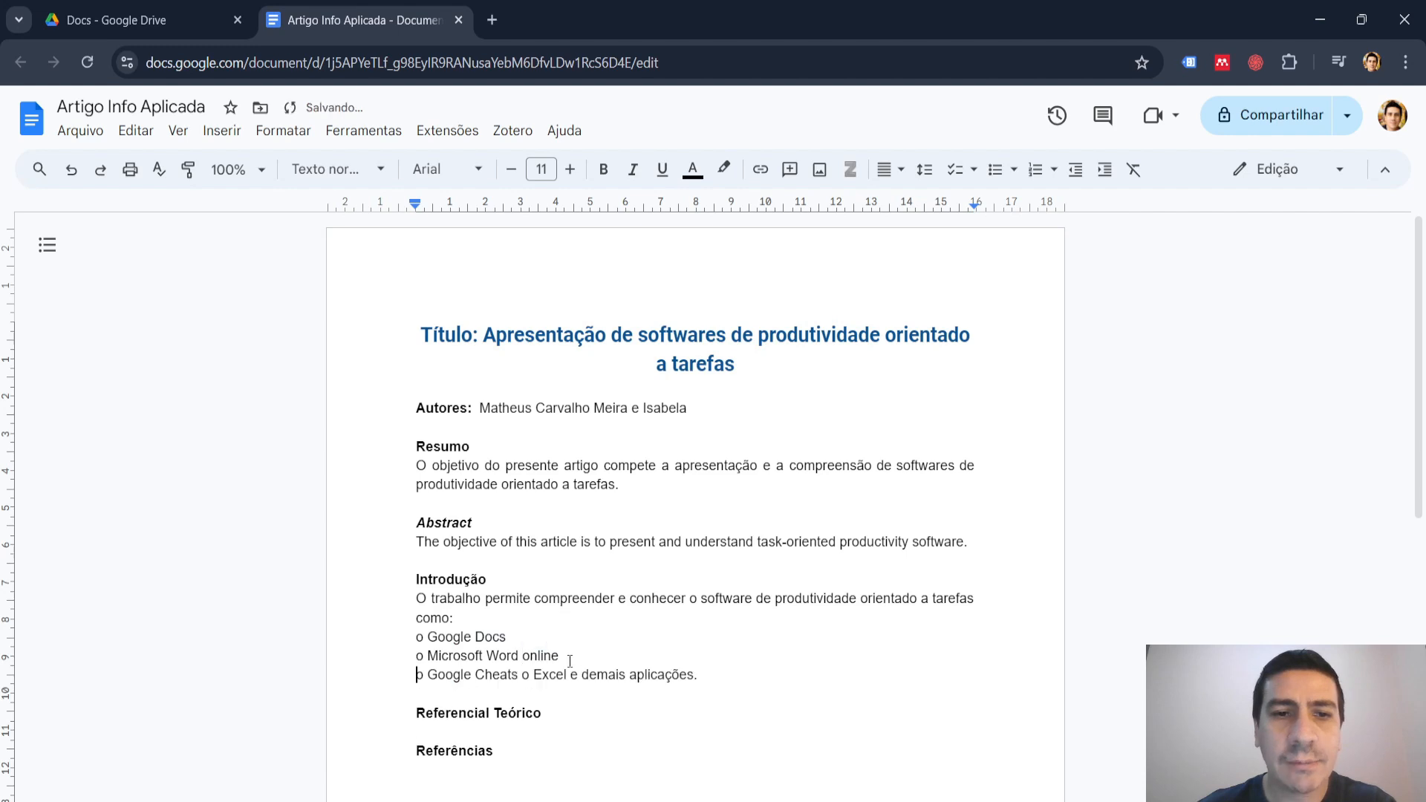
{"action": "left_click", "coordinate": [522, 674]}
{"action": "key", "text": "Return"}
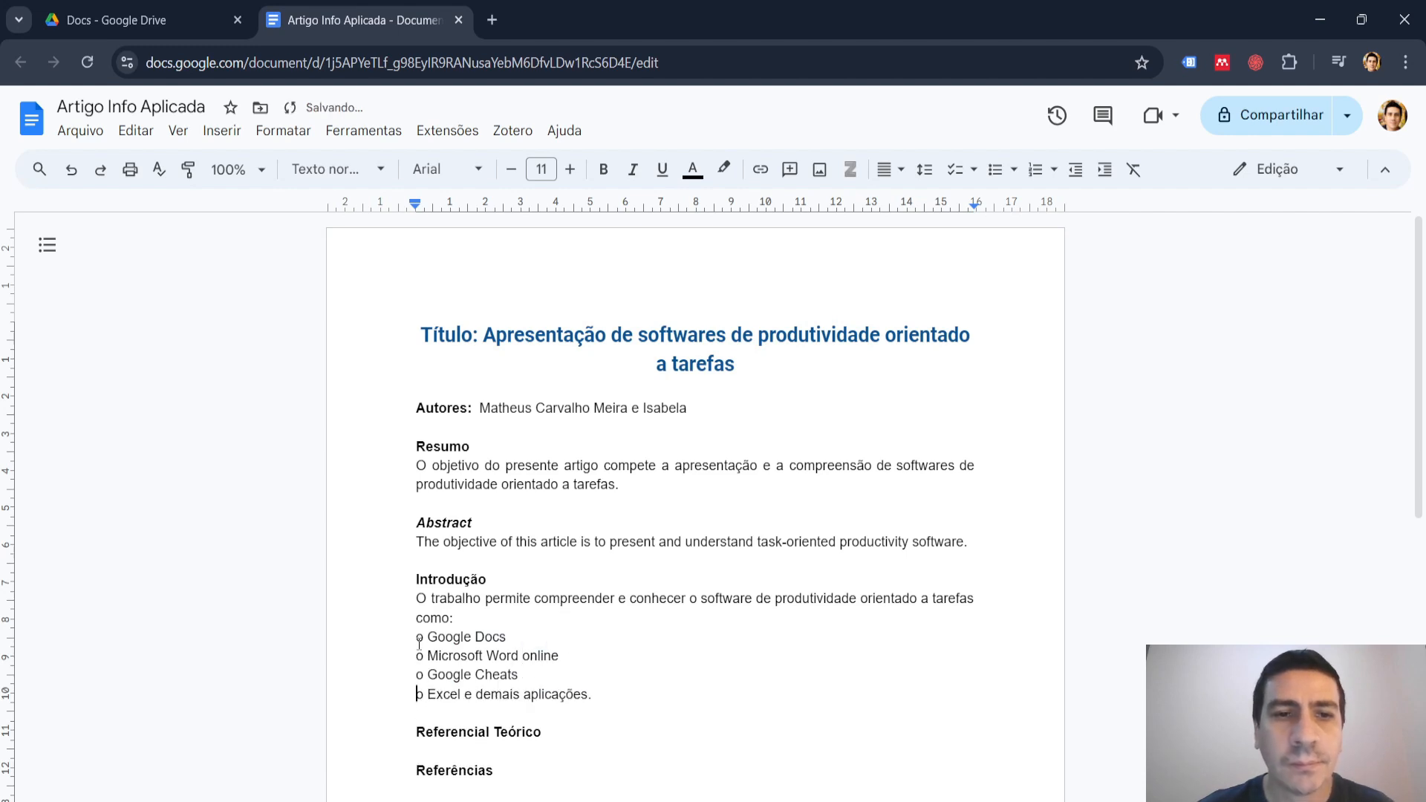
Format the four software lines under "Introdução" as a bulleted list, and change it to a numbered list.
{"action": "left_click_drag", "start_coordinate": [416, 637], "coordinate": [600, 695]}
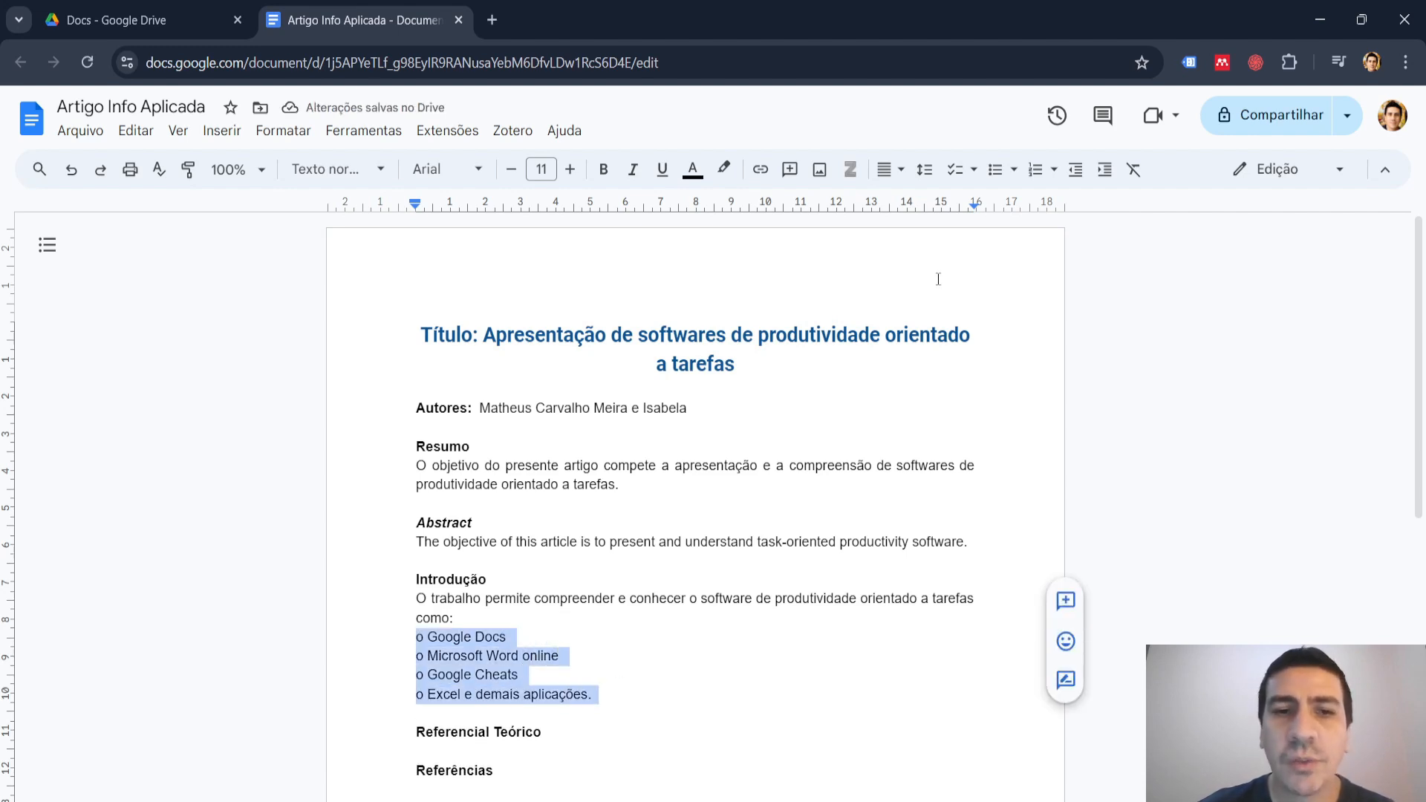
{"action": "left_click", "coordinate": [996, 170]}
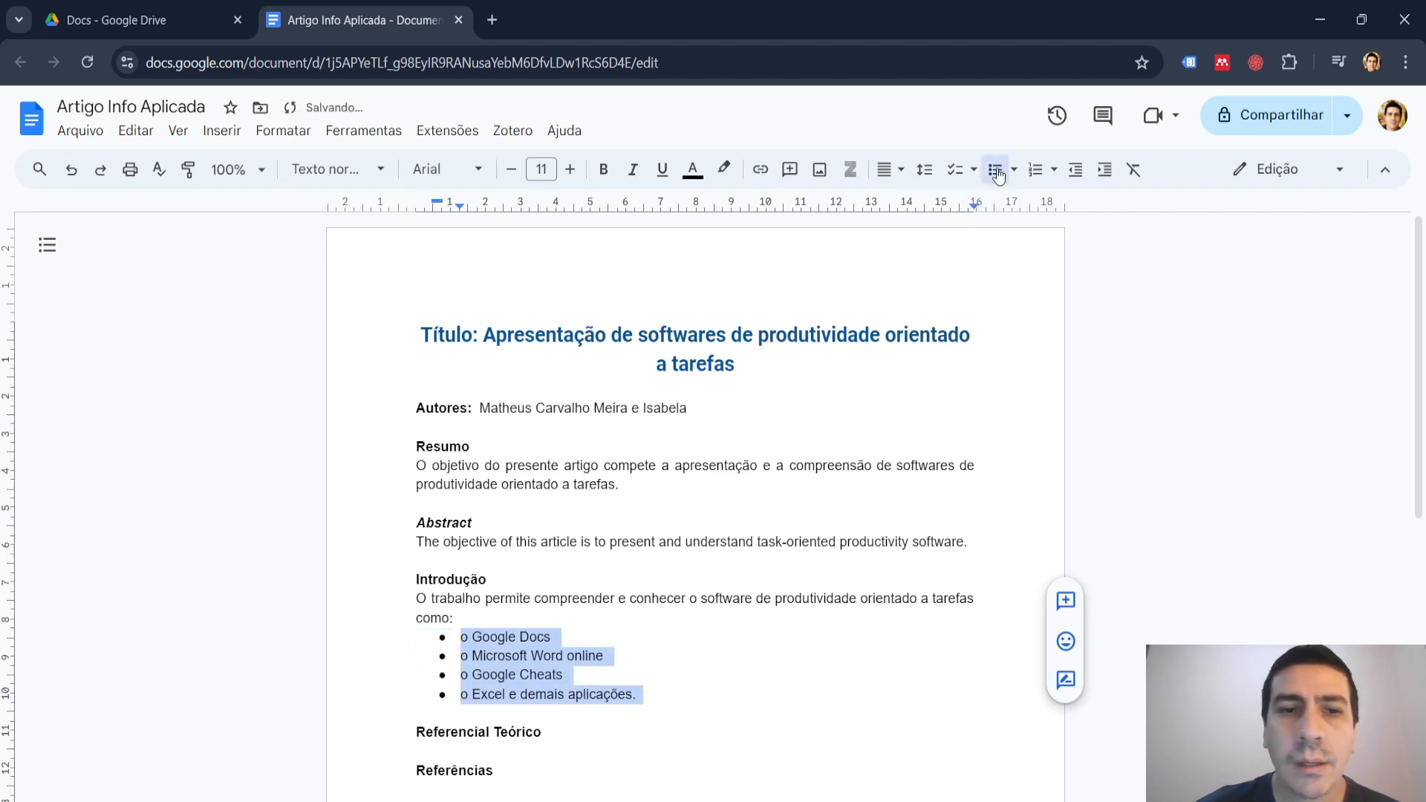
{"action": "left_click", "coordinate": [1036, 171]}
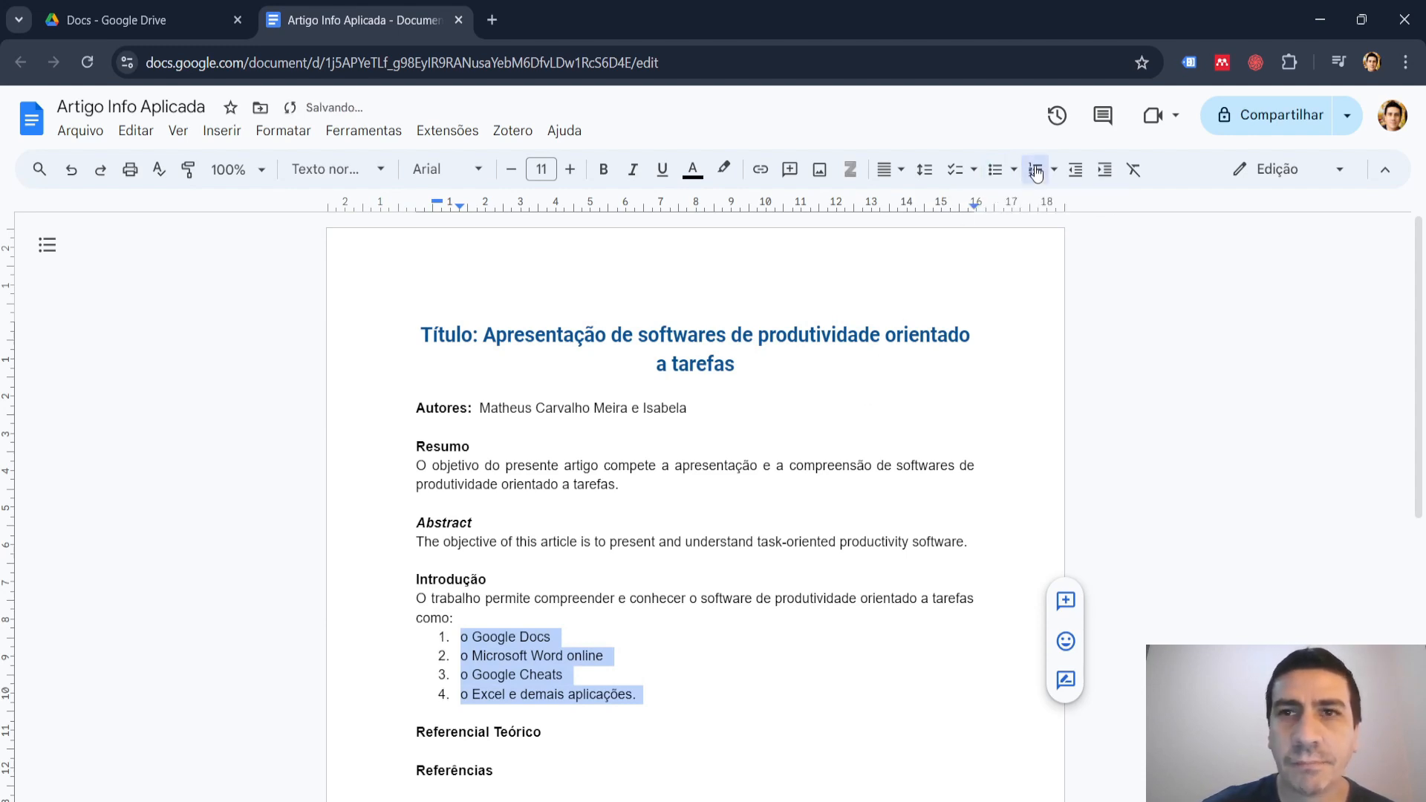
{"action": "left_click", "coordinate": [700, 520]}
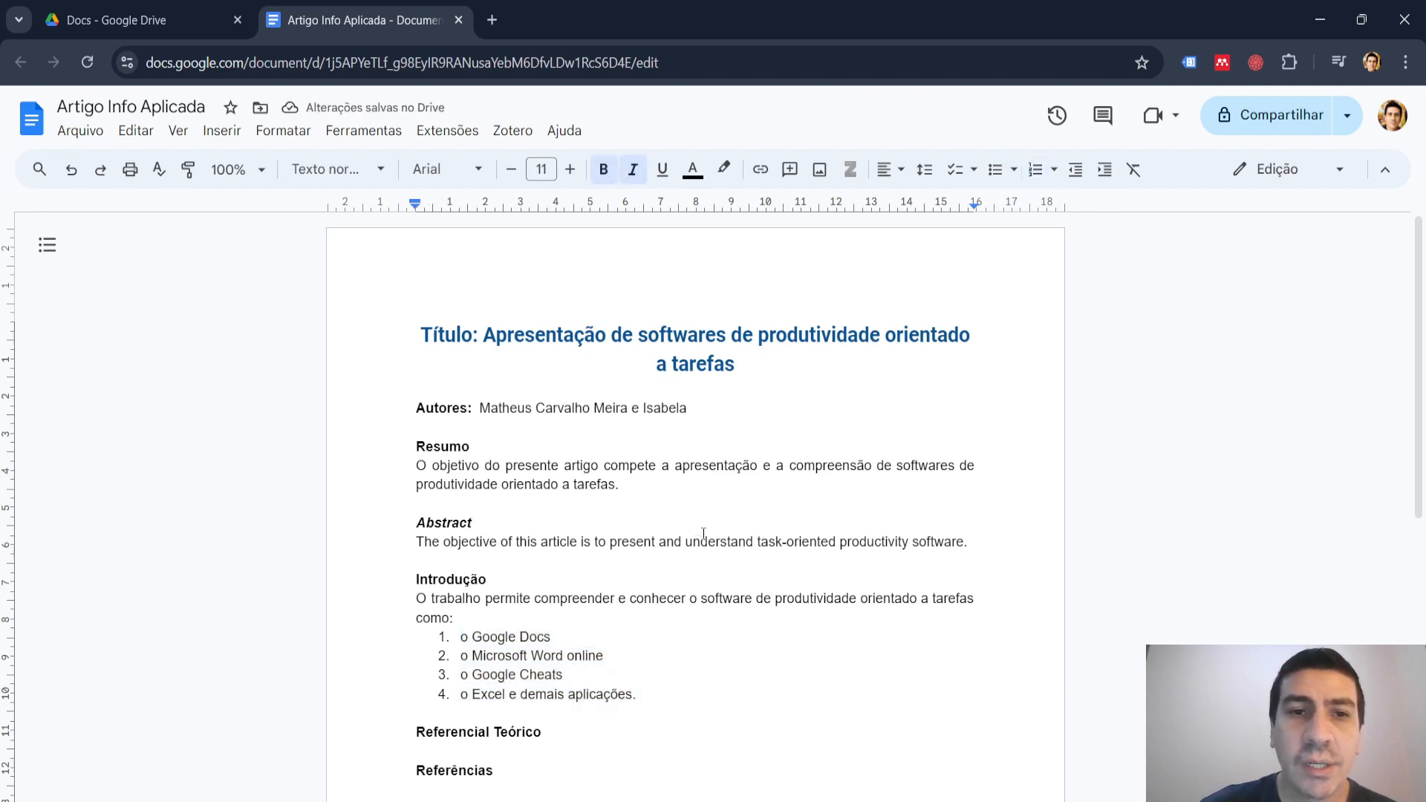
{"action": "scroll", "coordinate": [741, 532], "scroll_direction": "down", "scroll_amount": 3}
{"action": "scroll", "coordinate": [744, 530], "scroll_direction": "up", "scroll_amount": 3}
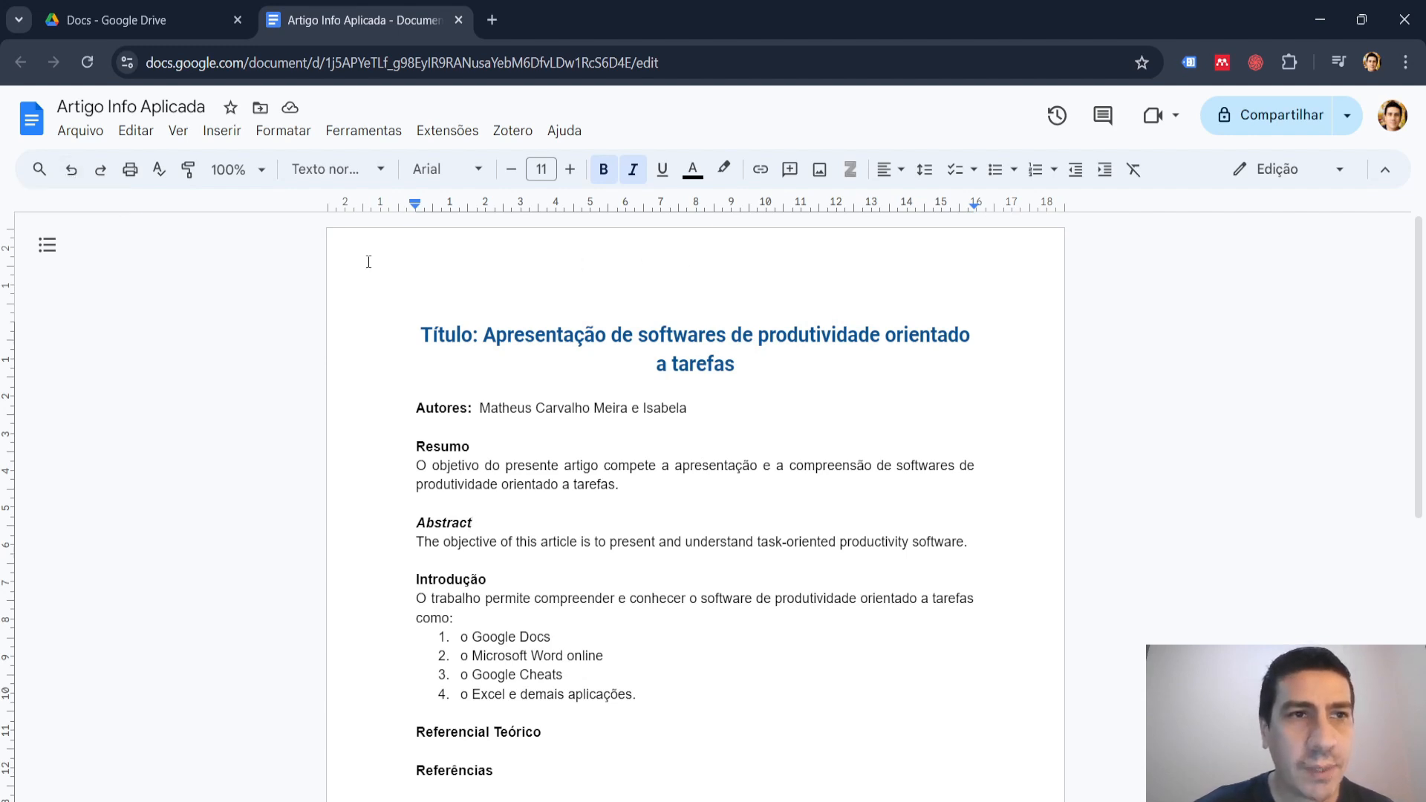
Undo the change to a numbered list and redo it.
{"action": "left_click", "coordinate": [70, 169]}
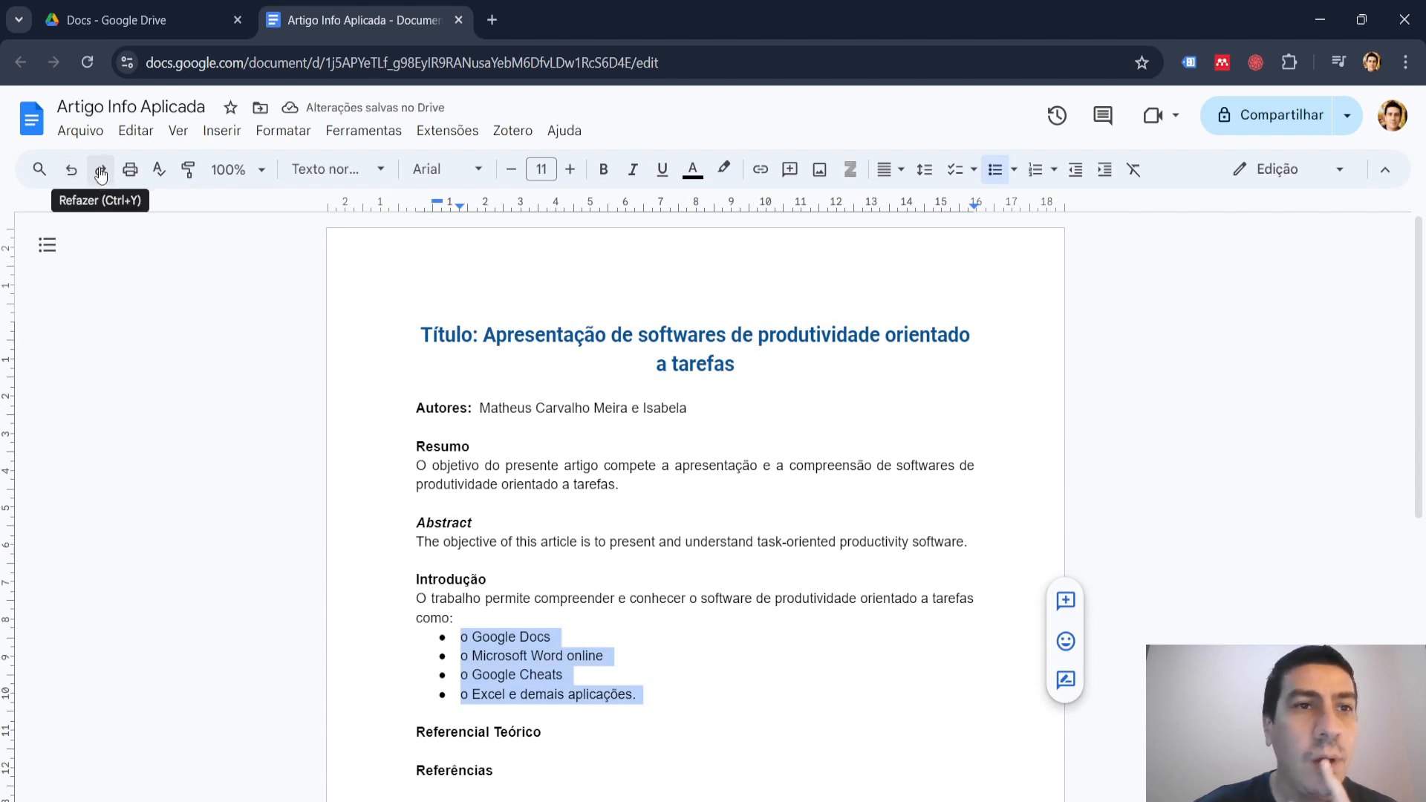
{"action": "left_click", "coordinate": [100, 173]}
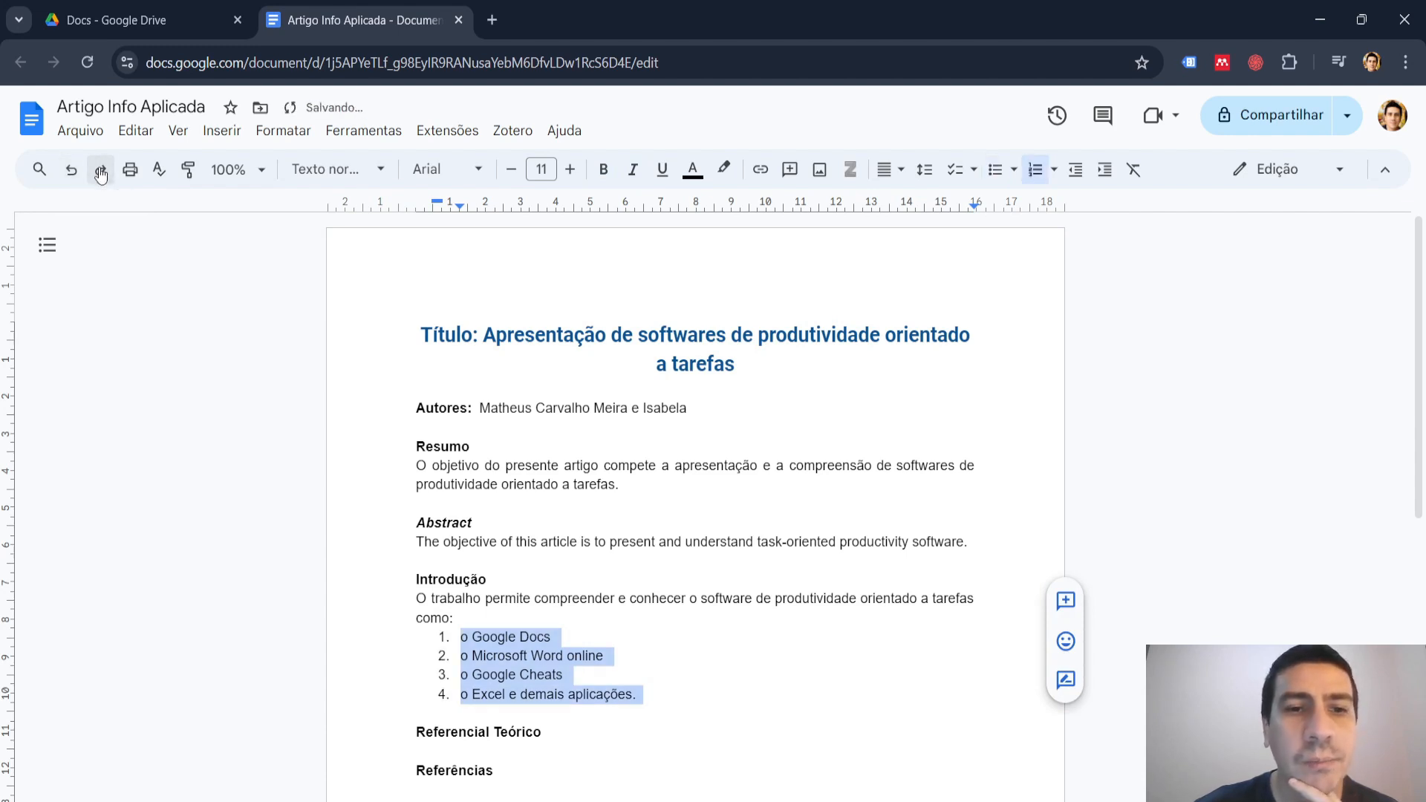
{"action": "left_click", "coordinate": [587, 562]}
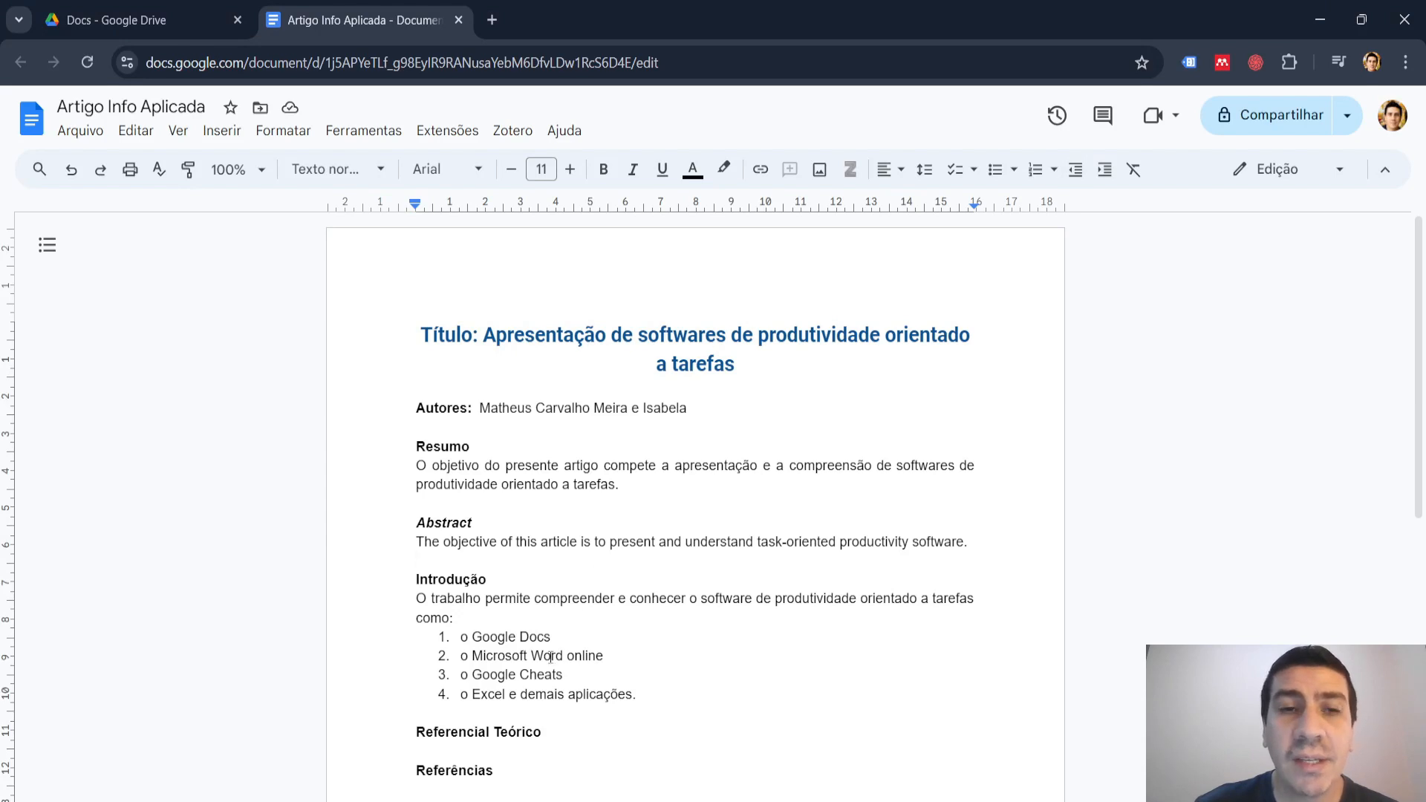
{"action": "left_click", "coordinate": [674, 493]}
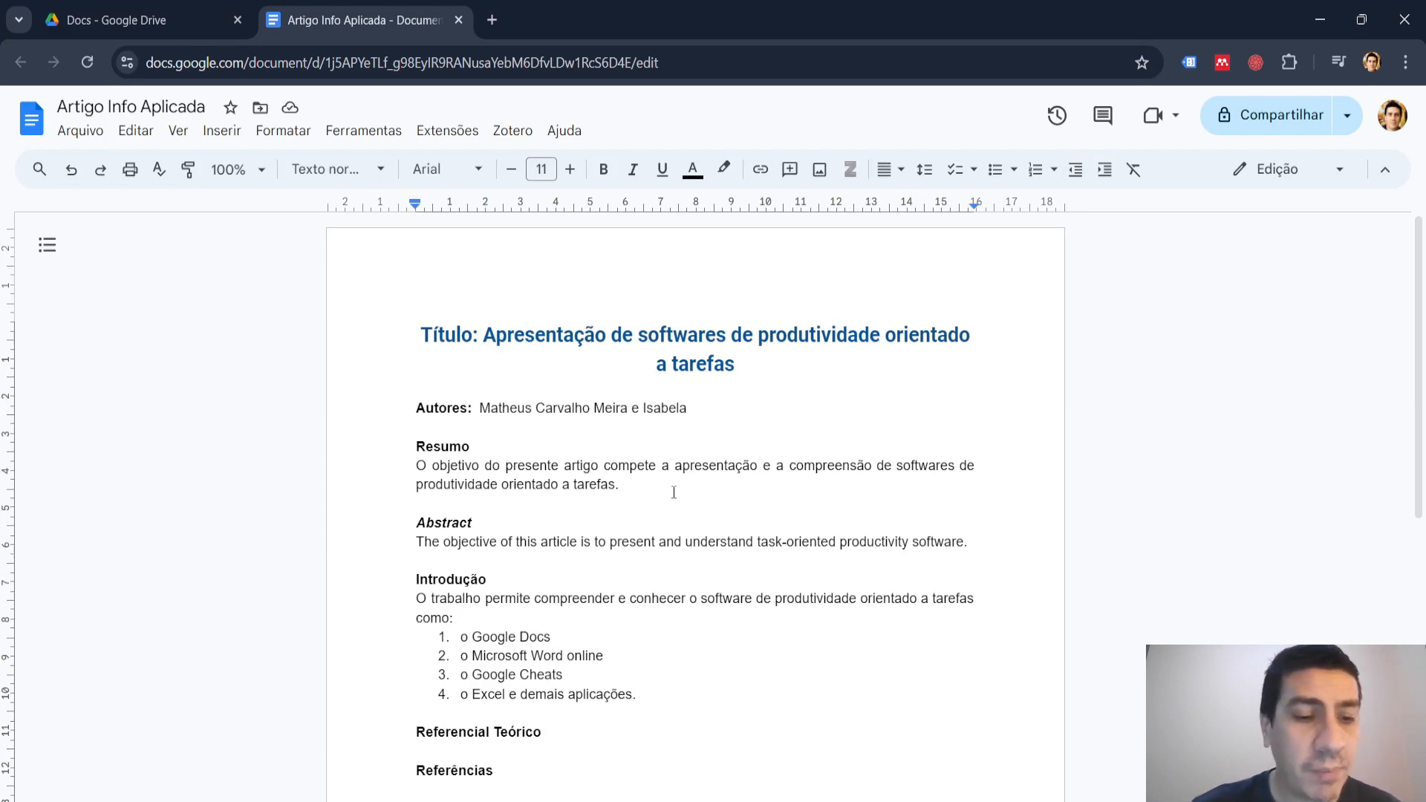
{"action": "key", "text": "ctrl+a"}
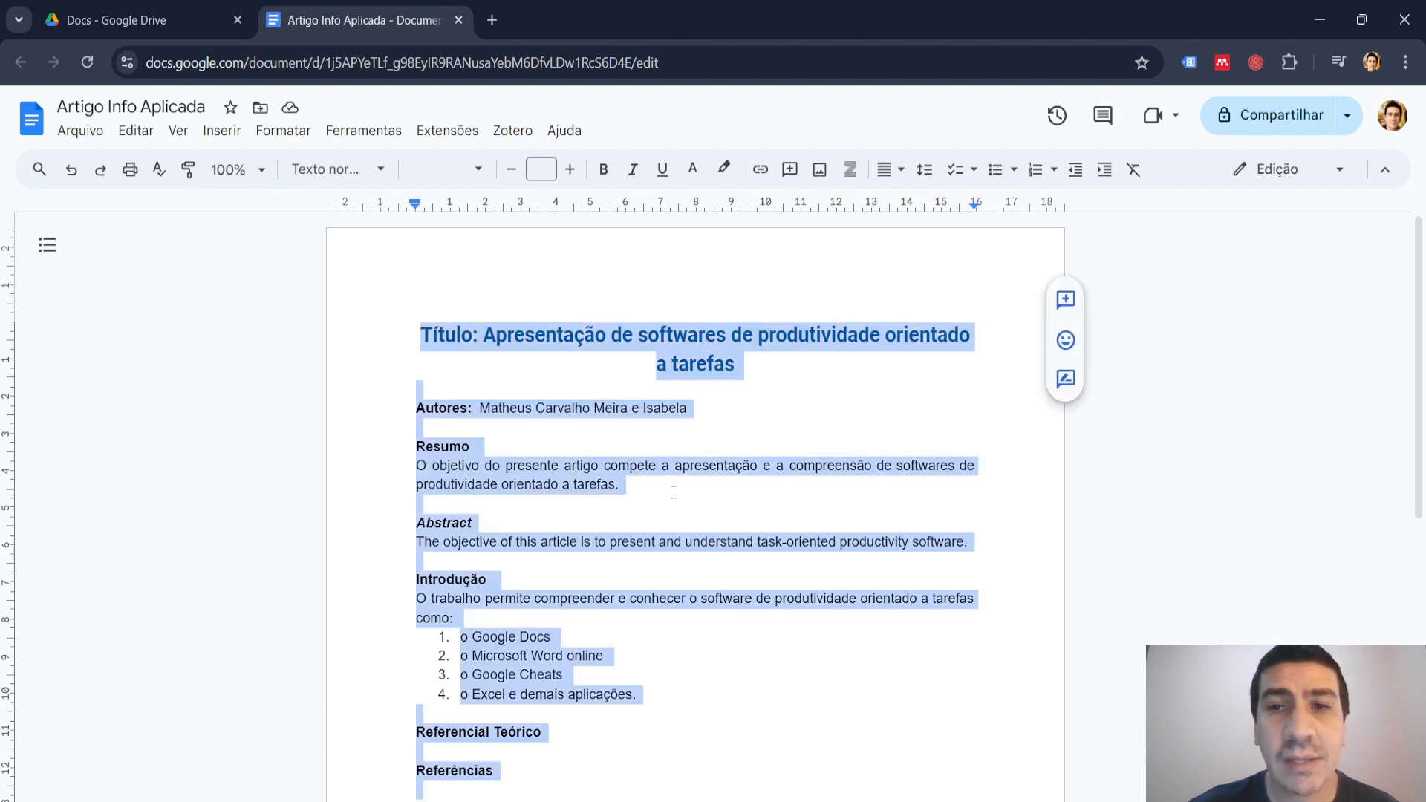
{"action": "left_click", "coordinate": [673, 493]}
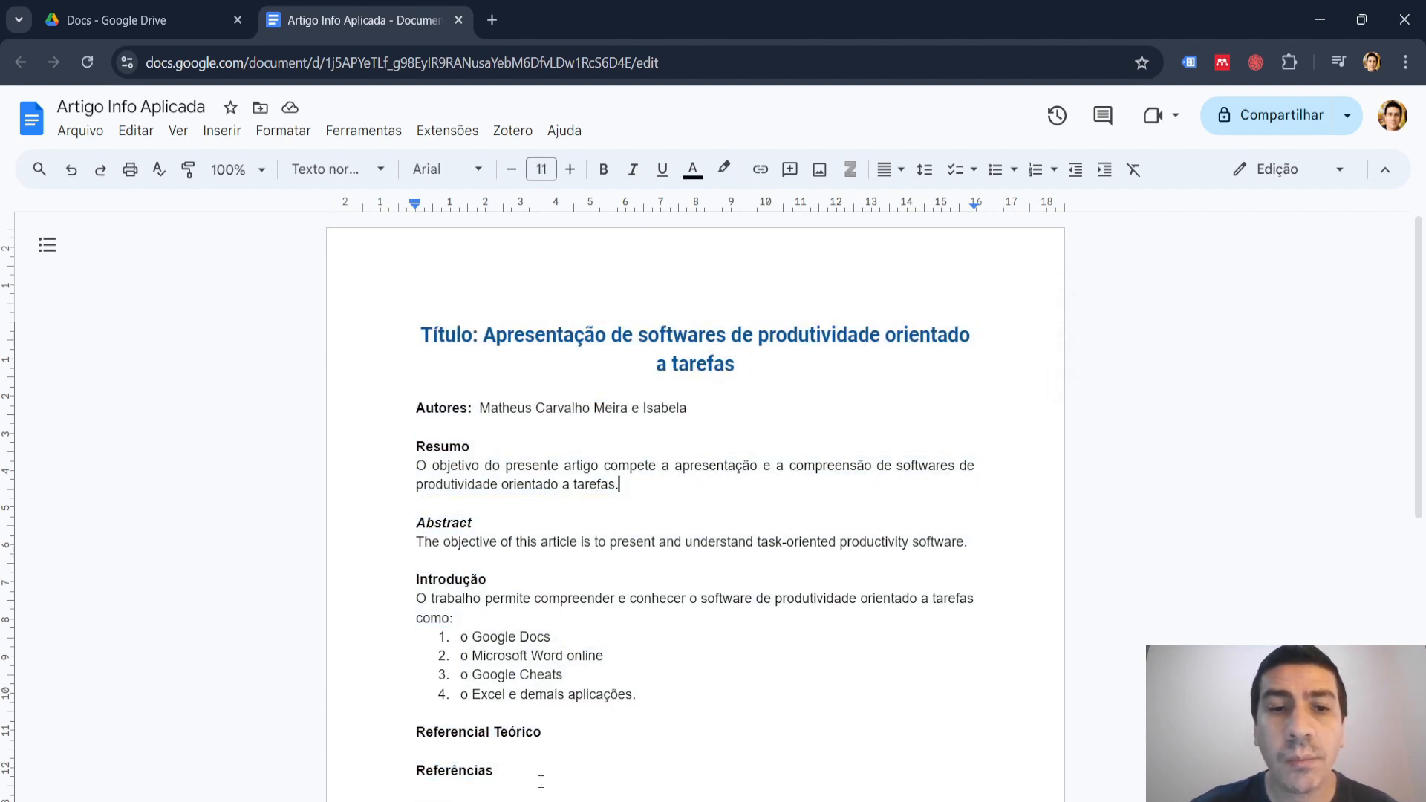
{"action": "left_click_drag", "start_coordinate": [540, 776], "coordinate": [420, 330]}
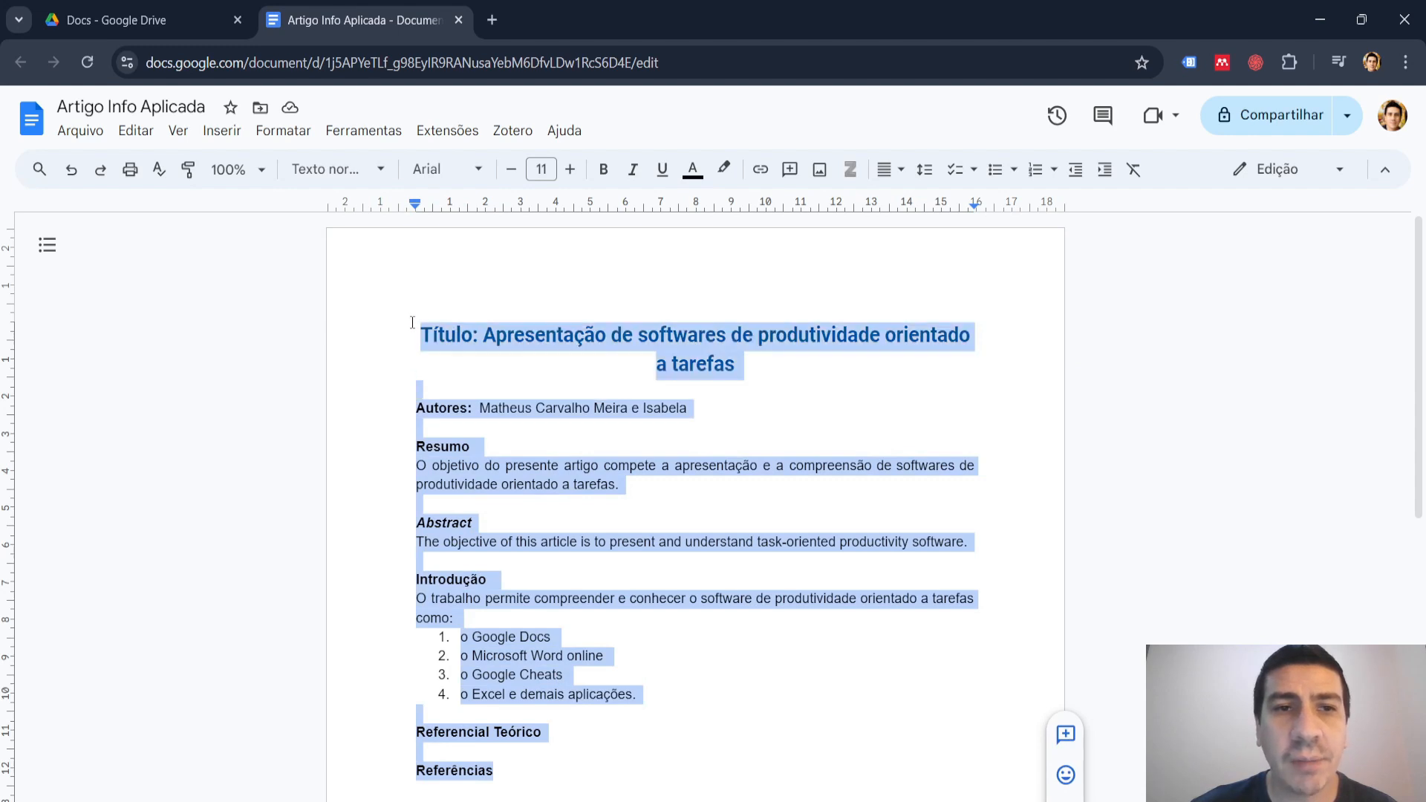
{"action": "left_click", "coordinate": [806, 395]}
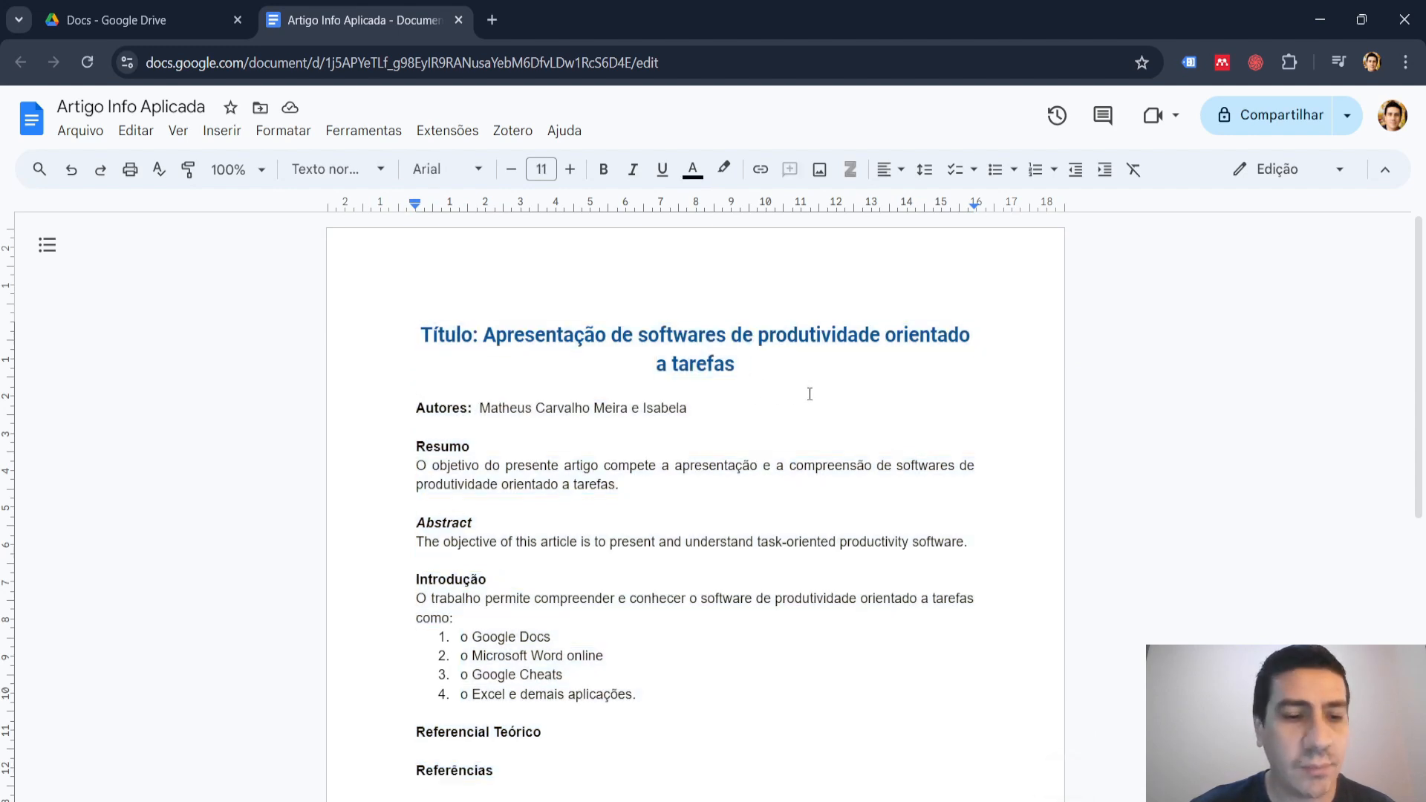
Set the line spacing of the entire document to 1,5.
{"action": "key", "text": "ctrl+a"}
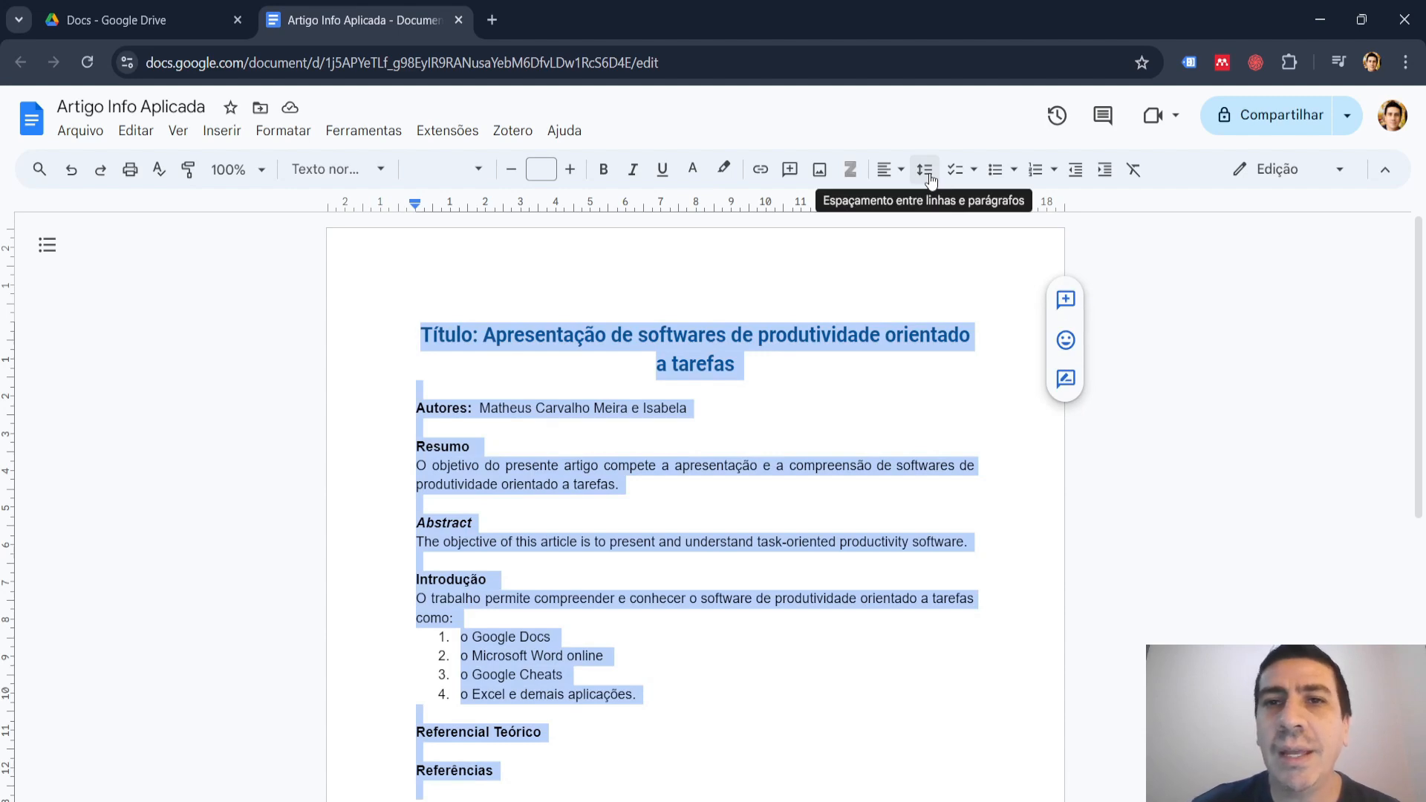
{"action": "left_click", "coordinate": [929, 176]}
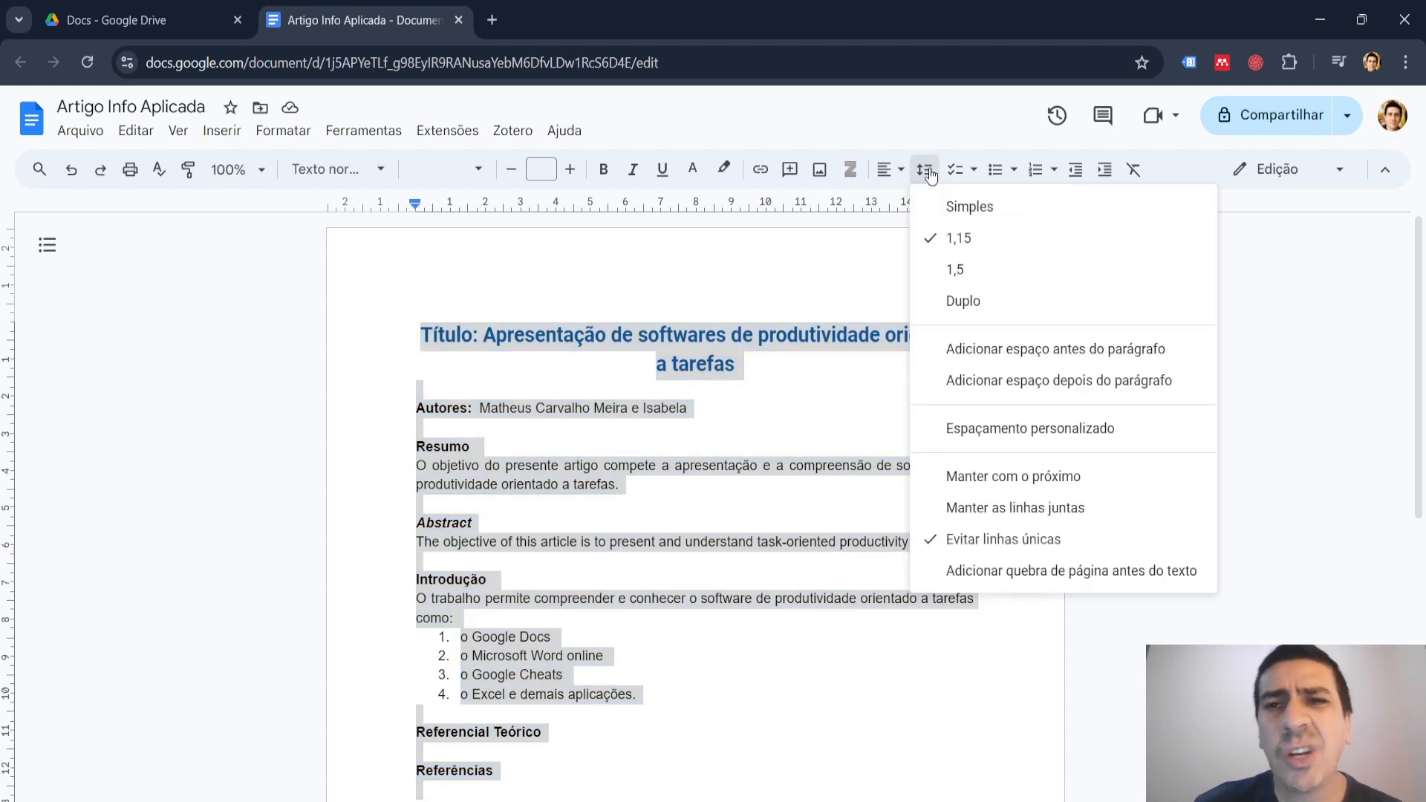
{"action": "left_click", "coordinate": [959, 271]}
Add the line "Instituição: Instituto Federal São Paulo" below the "Autores" line, separated from it by a blank line.
{"action": "left_click", "coordinate": [791, 412]}
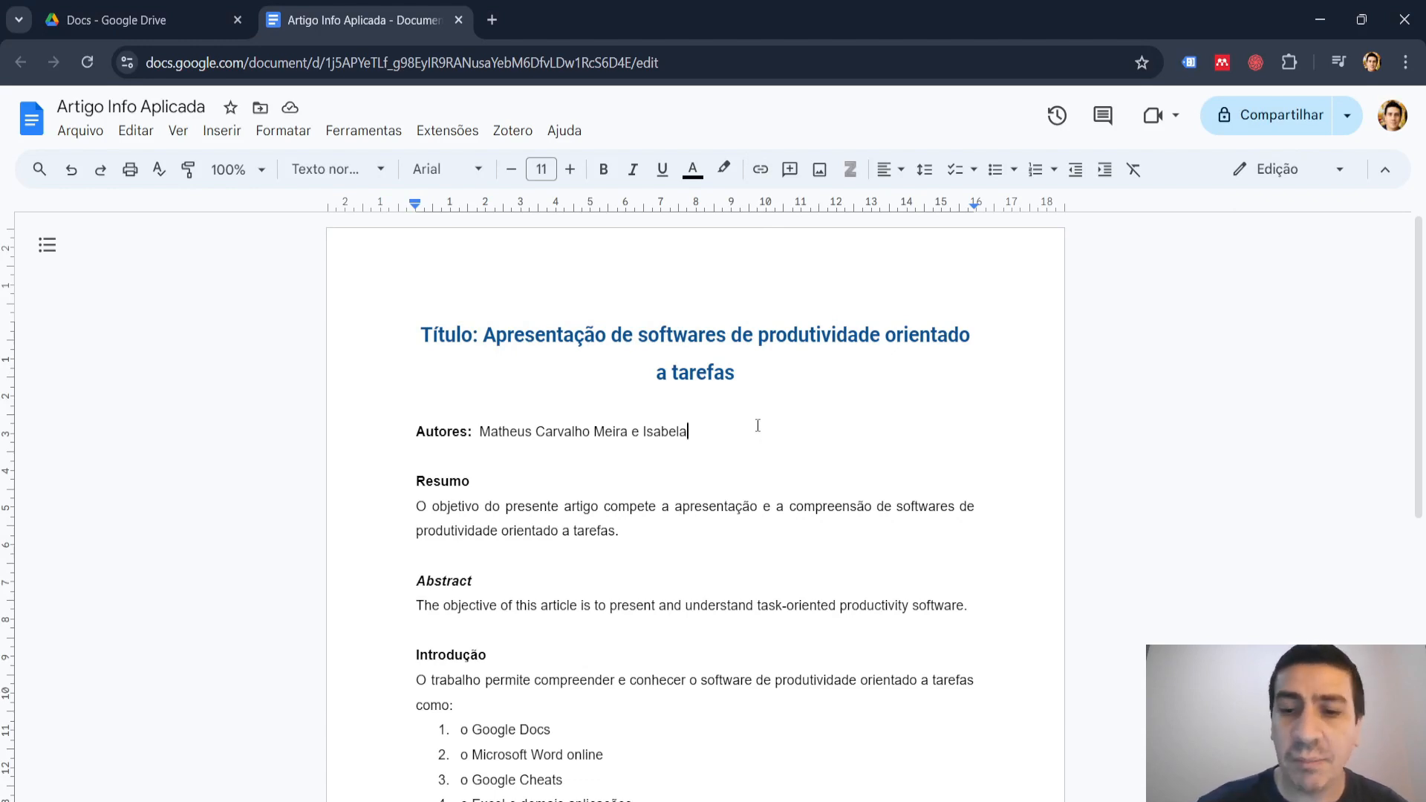
{"action": "key", "text": "Return"}
{"action": "key", "text": "Return"}
{"action": "type", "text": "Ins"}
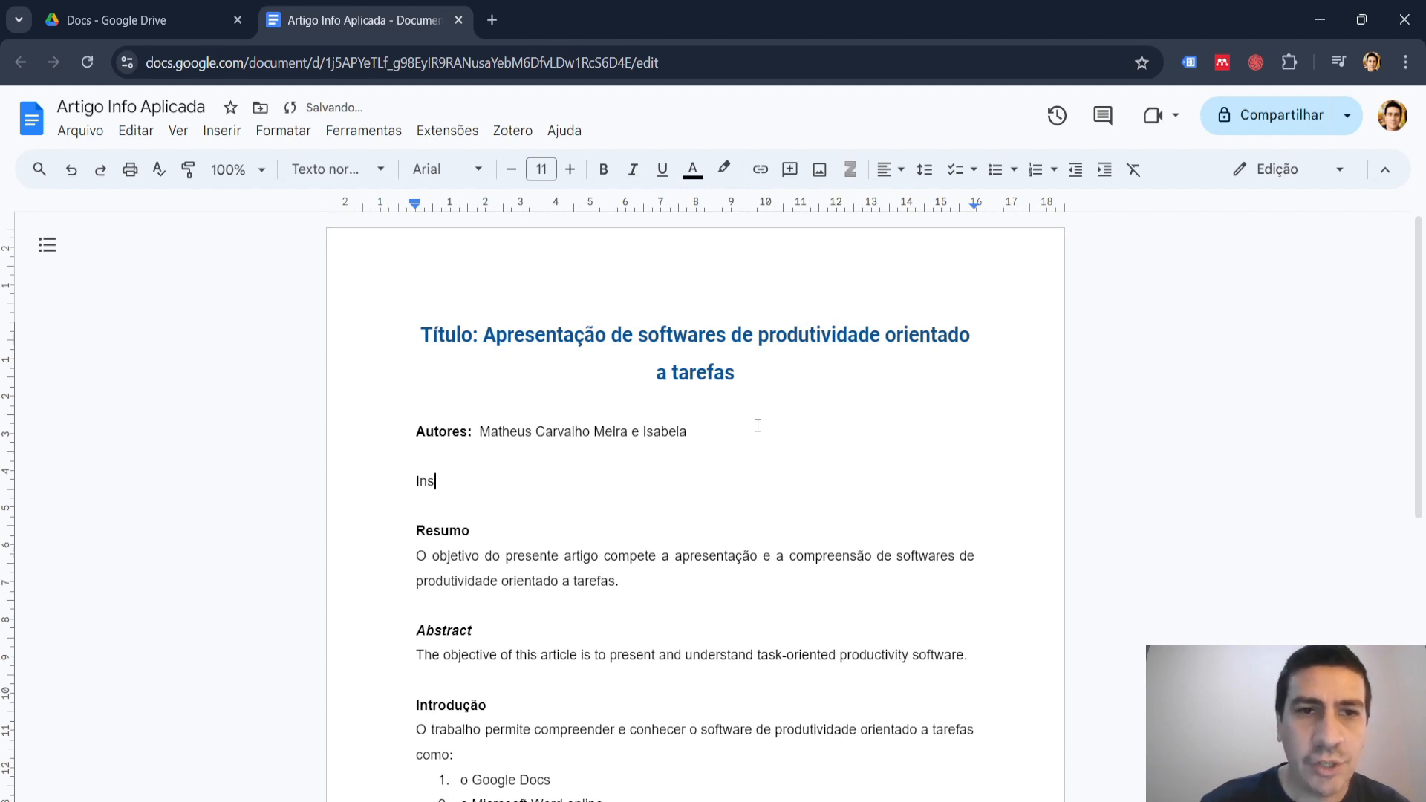
{"action": "key", "text": "Tab"}
{"action": "type", "text": ": Instu"}
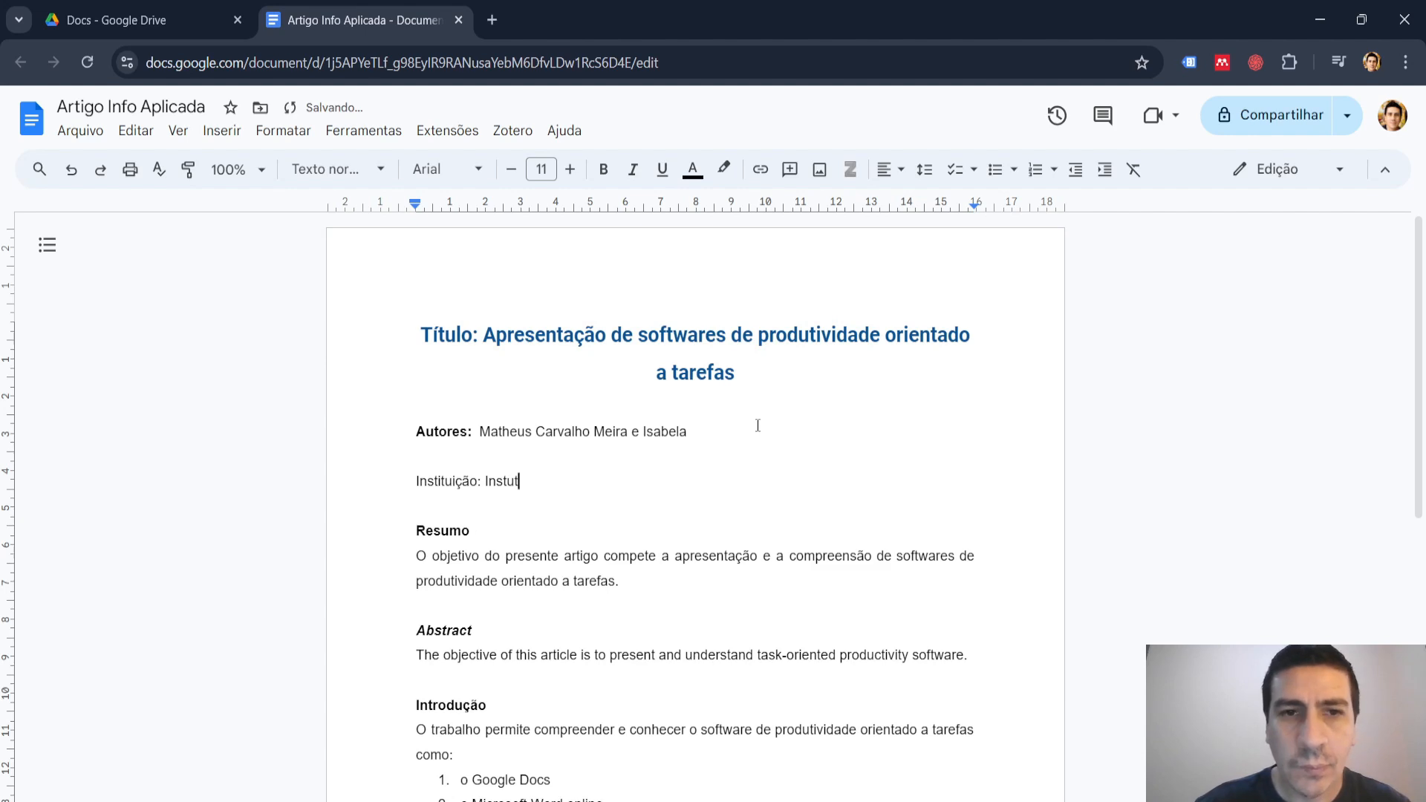
{"action": "key", "text": "BackSpace"}
{"action": "type", "text": "it"}
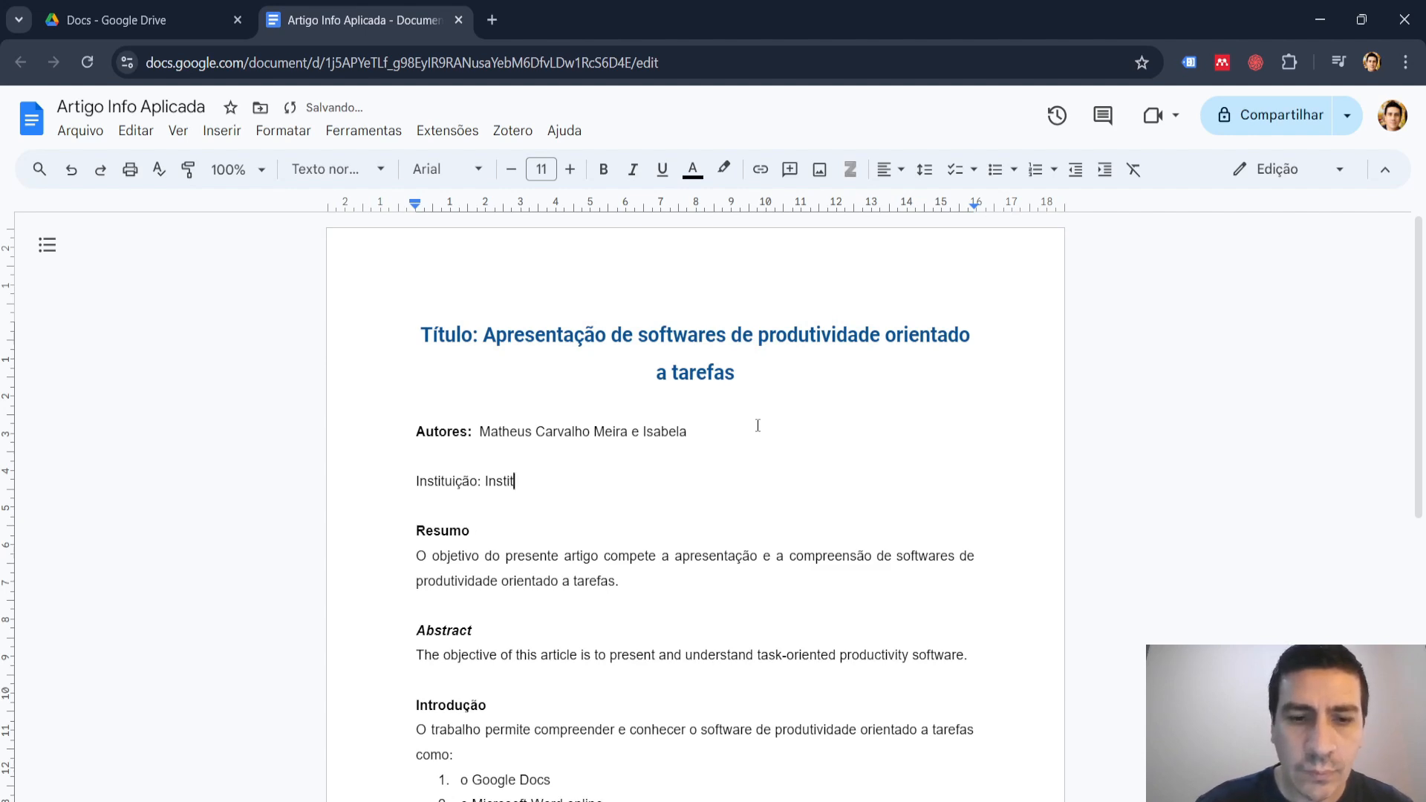
{"action": "type", "text": "uto Feder"}
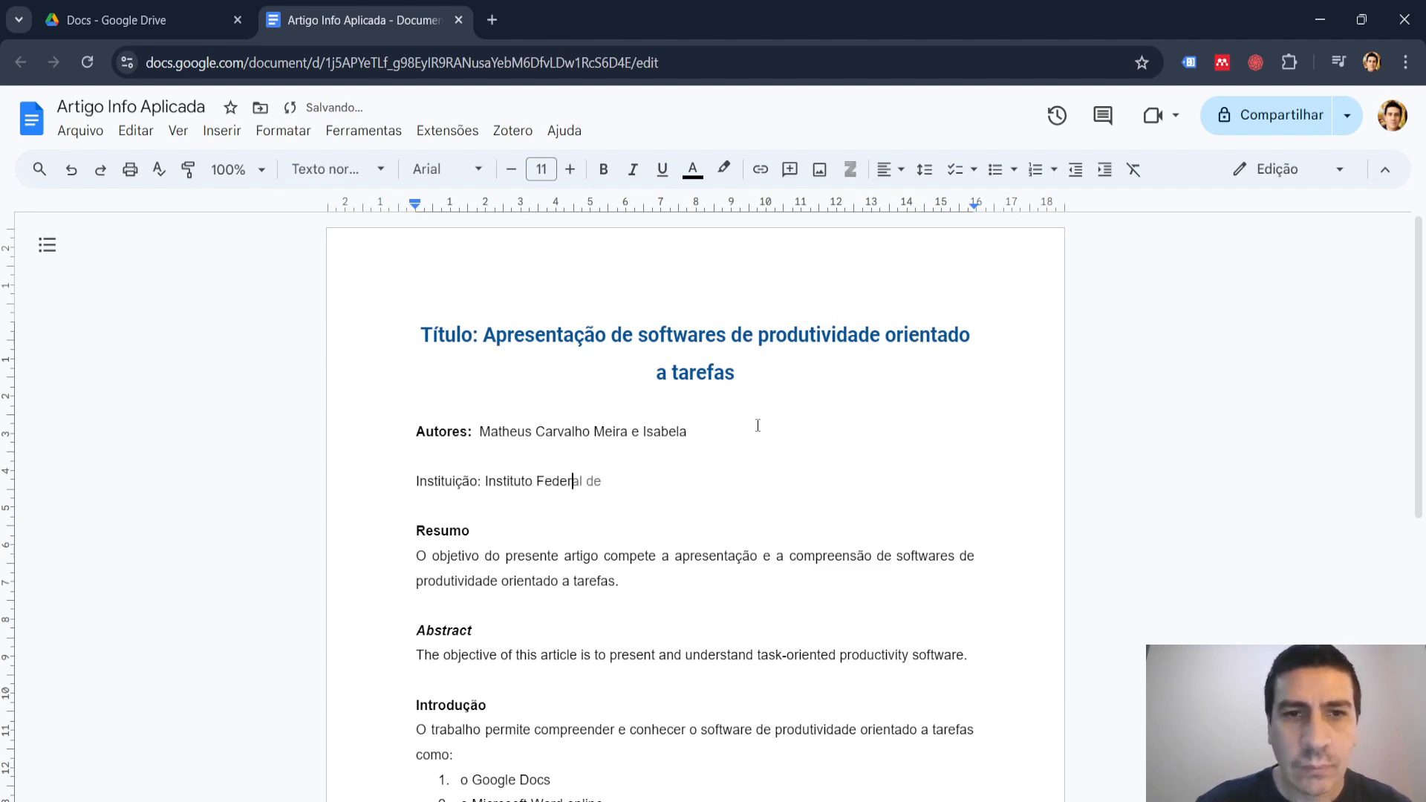
{"action": "key", "text": "Tab"}
{"action": "key", "text": "BackSpace"}
{"action": "key", "text": "BackSpace"}
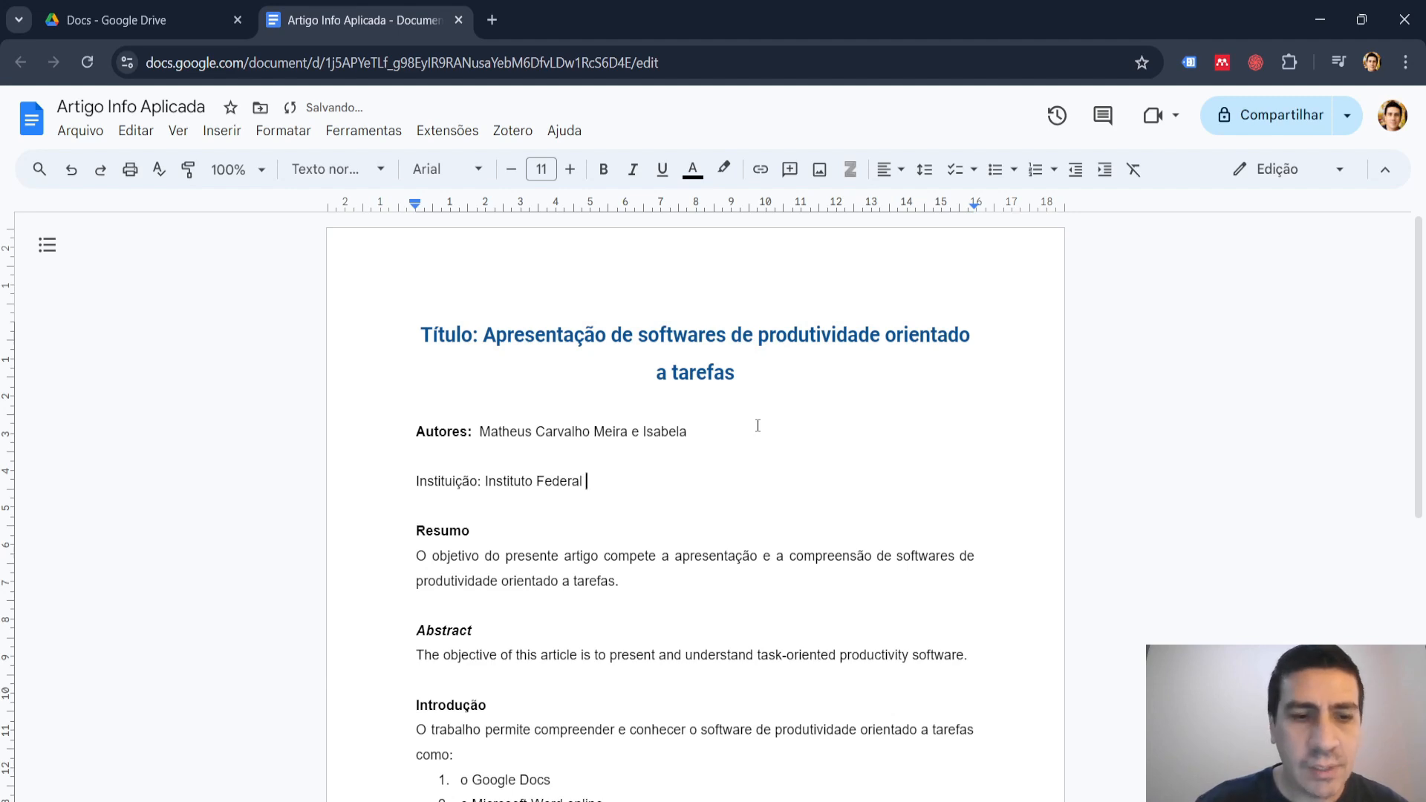
{"action": "type", "text": "São Pa"}
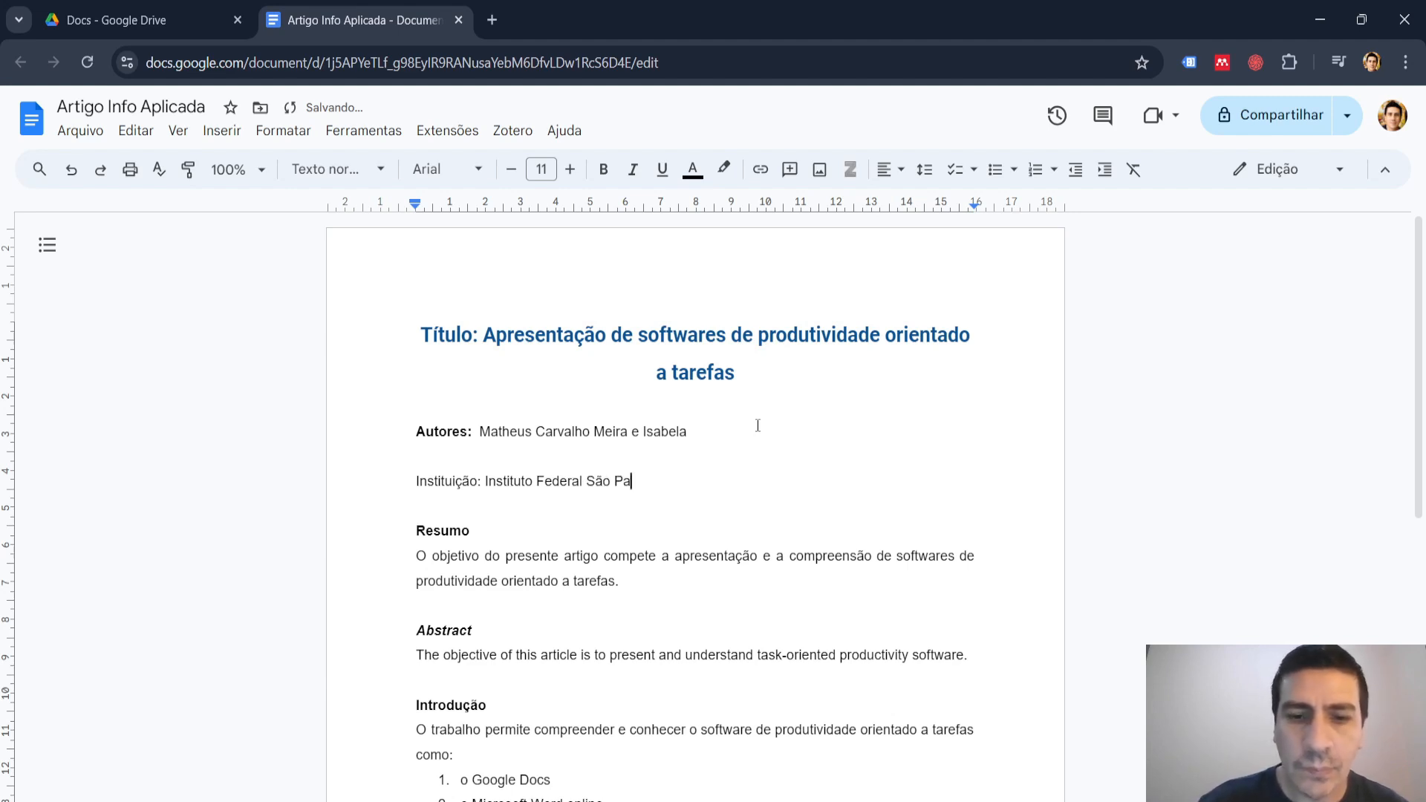
{"action": "type", "text": "ulo"}
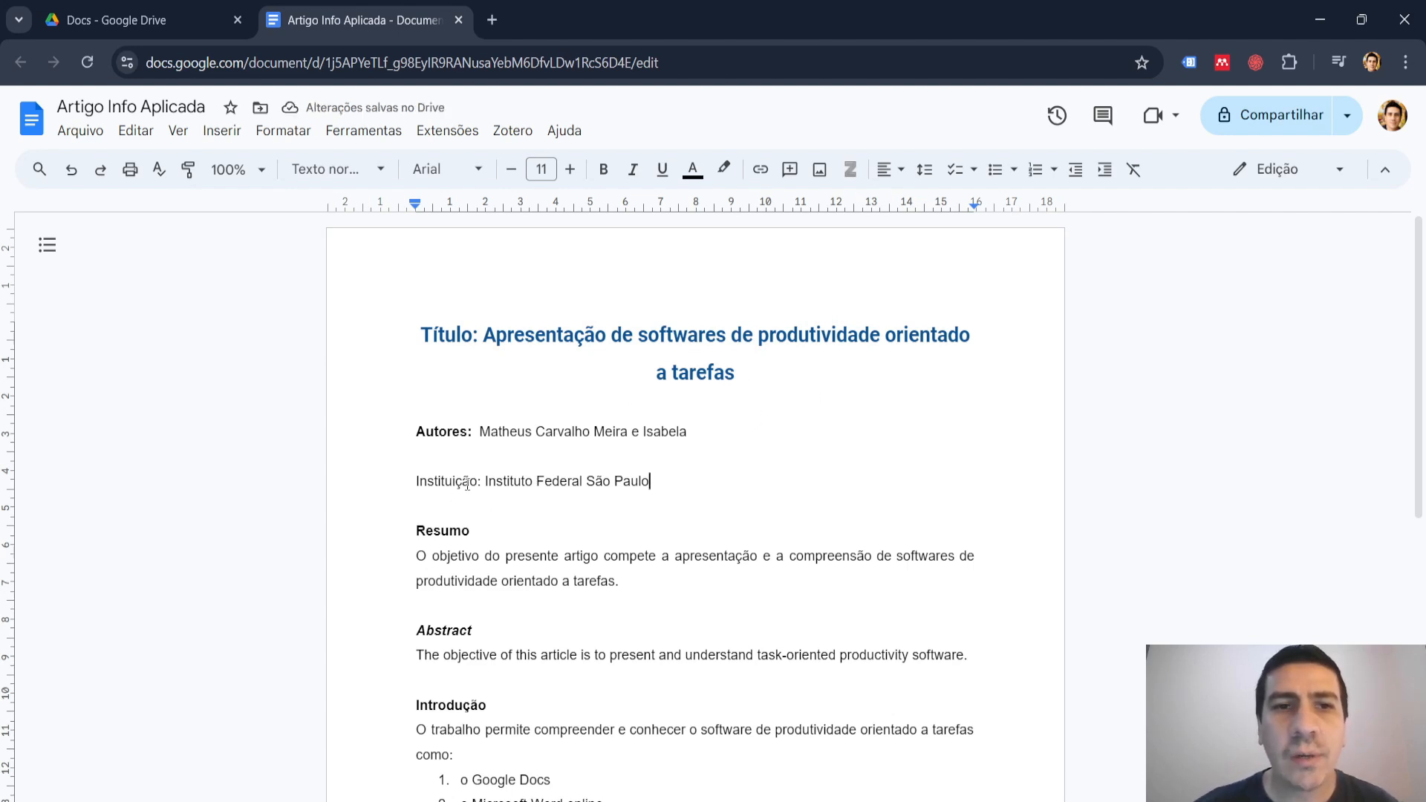
Make the label "Instituição:" bold.
{"action": "left_click_drag", "start_coordinate": [481, 480], "coordinate": [415, 479]}
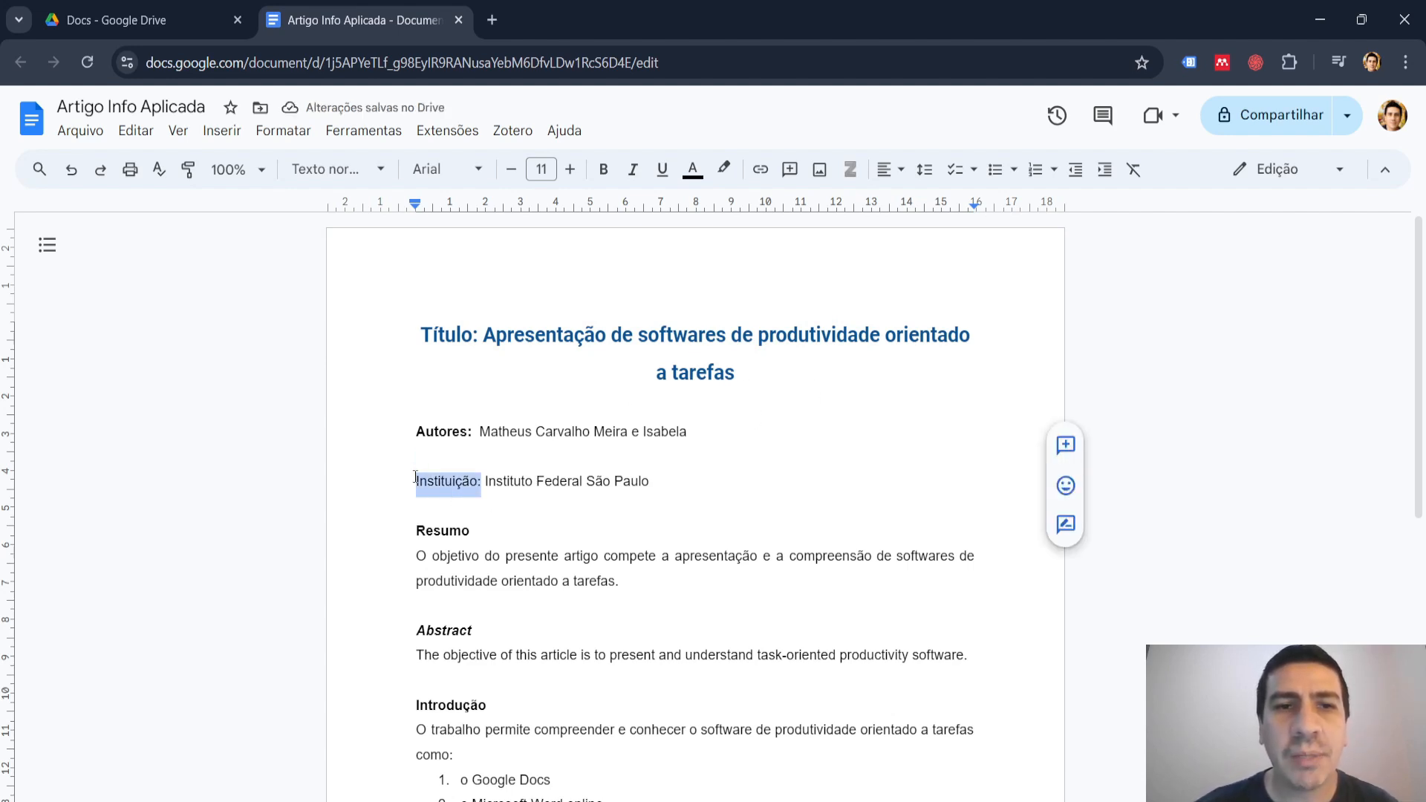
{"action": "left_click", "coordinate": [603, 169]}
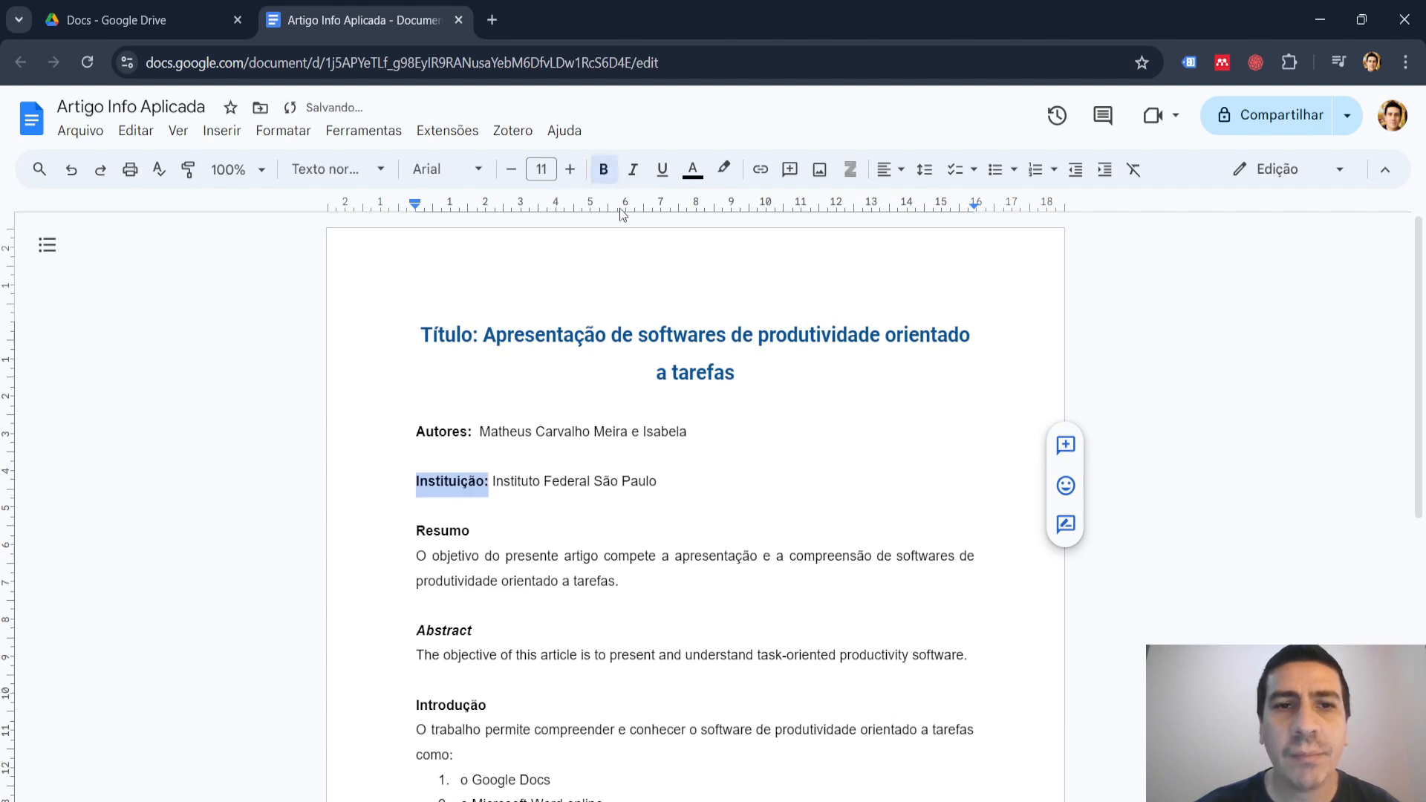
{"action": "left_click", "coordinate": [622, 480]}
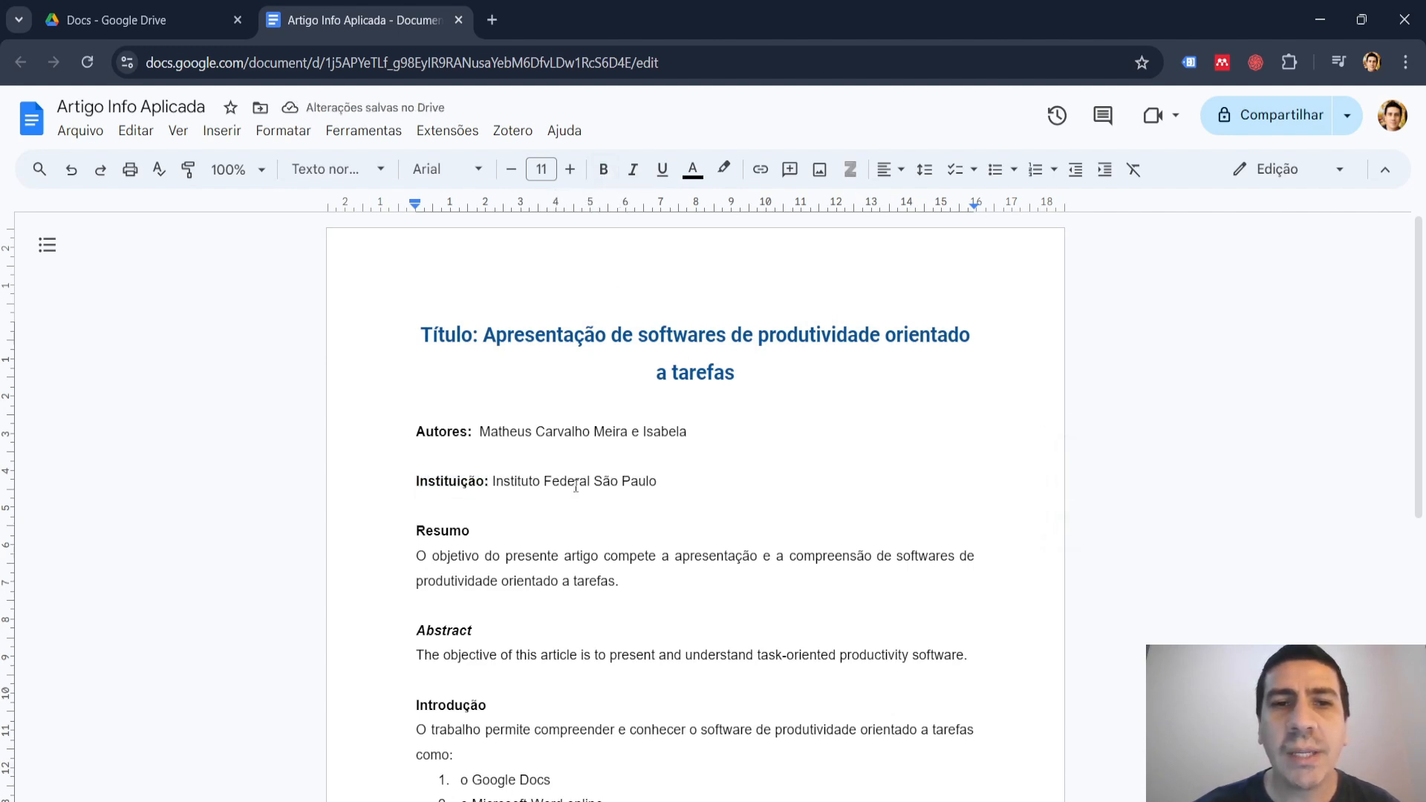
{"action": "left_click", "coordinate": [503, 481]}
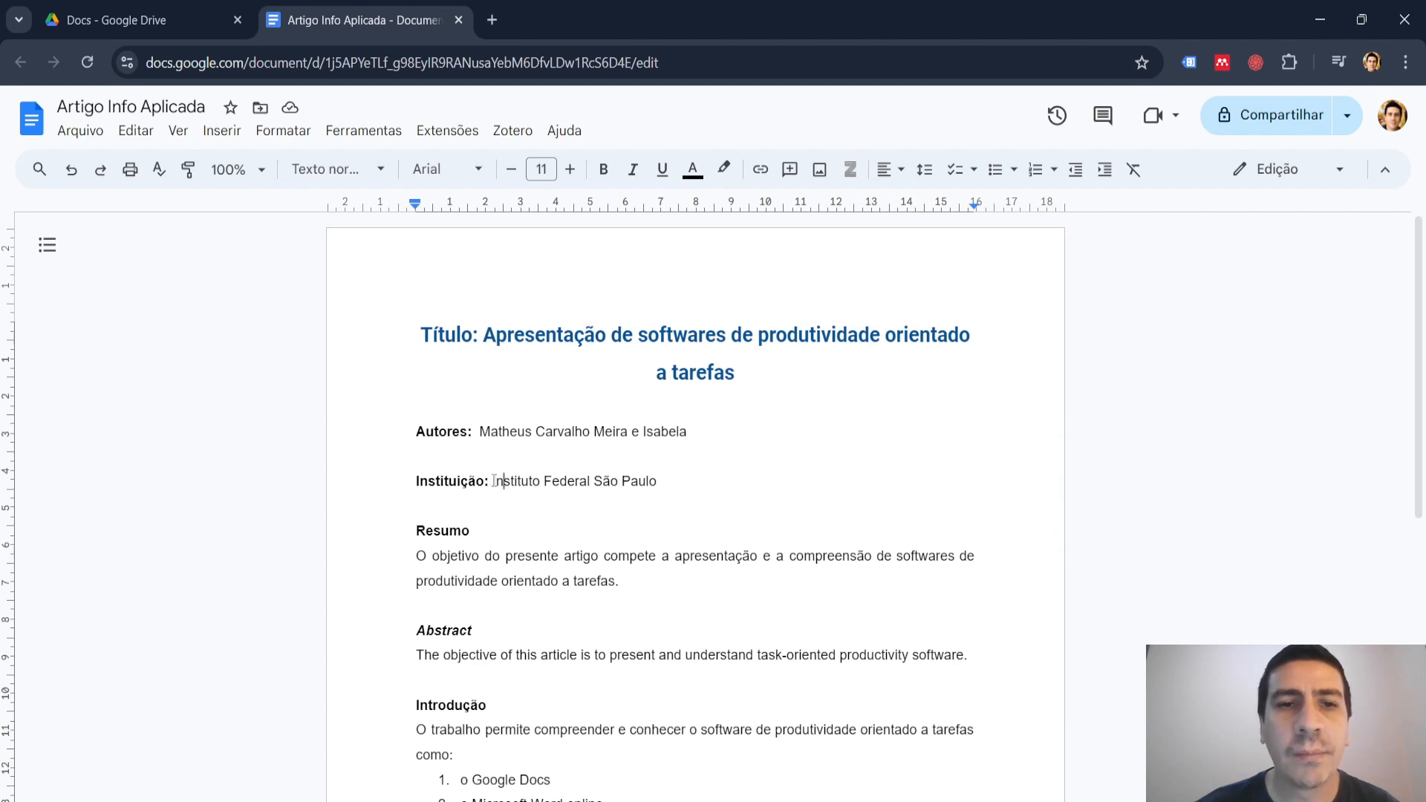
{"action": "left_click_drag", "start_coordinate": [493, 481], "coordinate": [655, 493]}
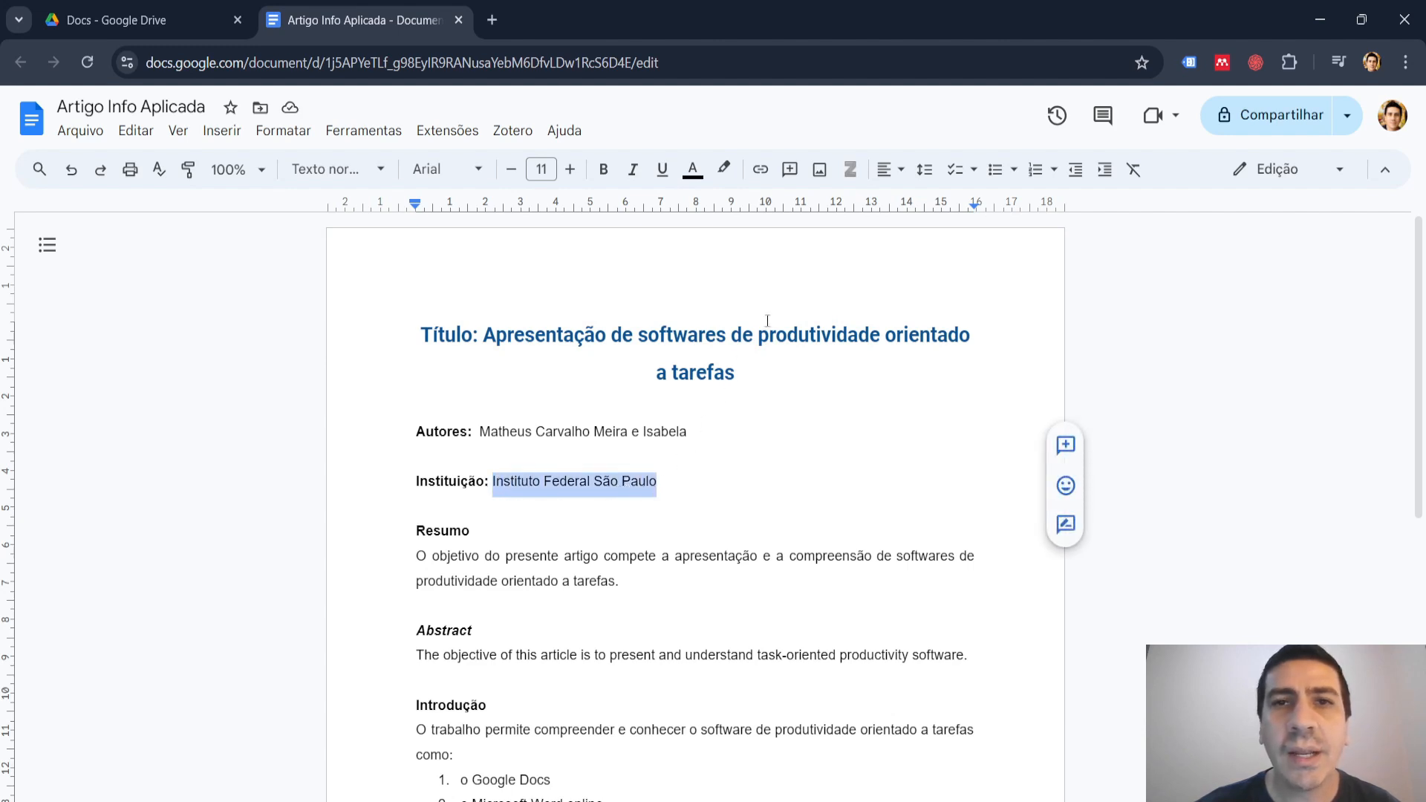
{"action": "left_click", "coordinate": [757, 171]}
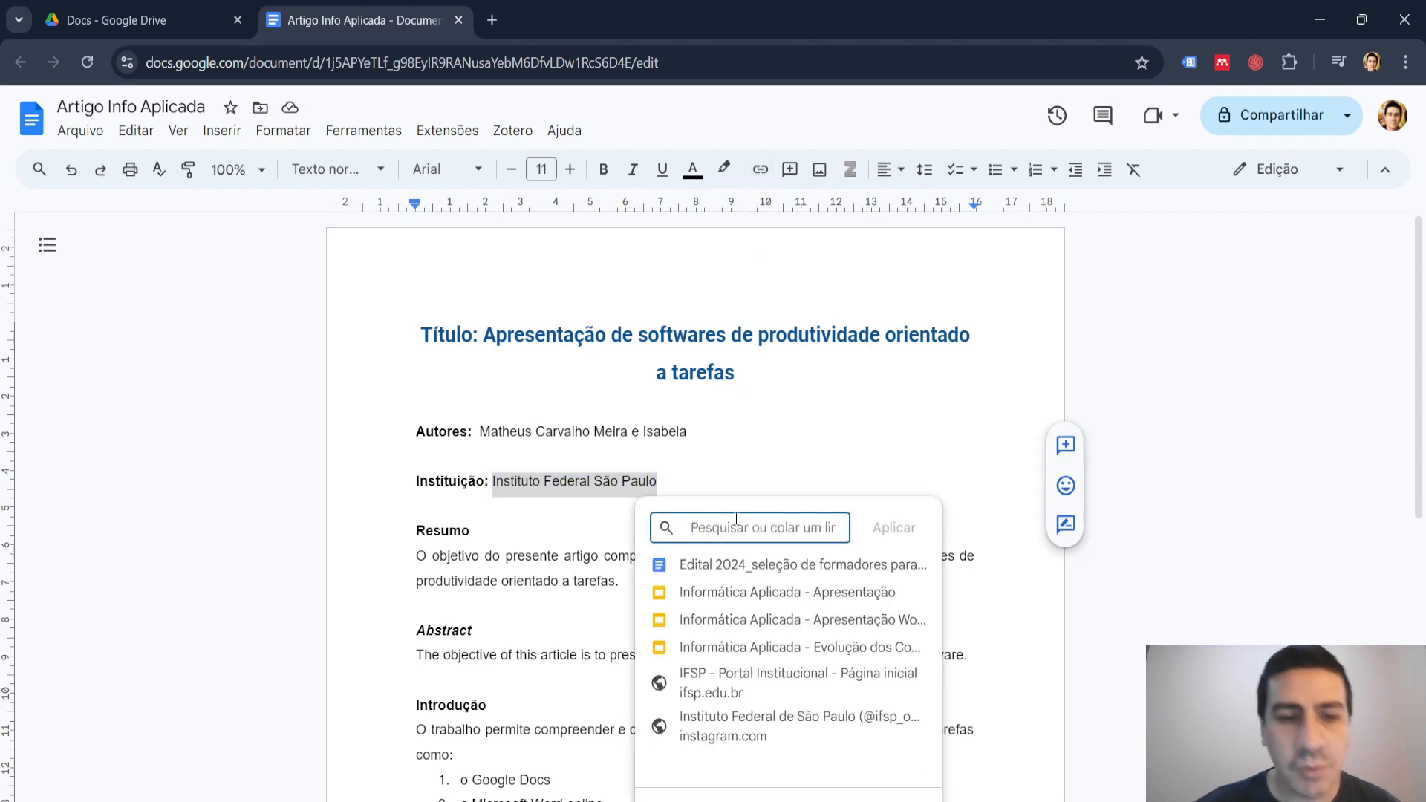
{"action": "type", "text": "htt"}
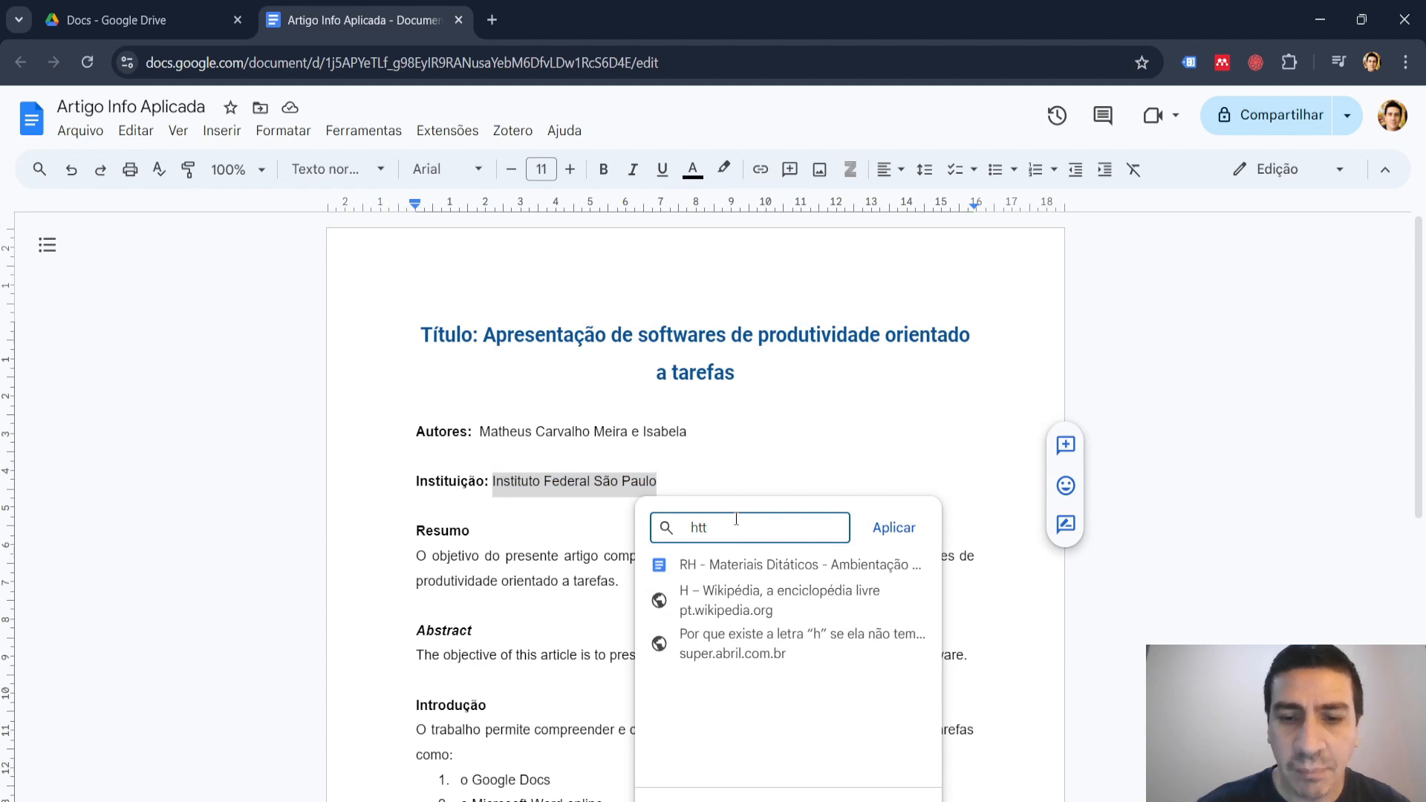
{"action": "type", "text": "ps"}
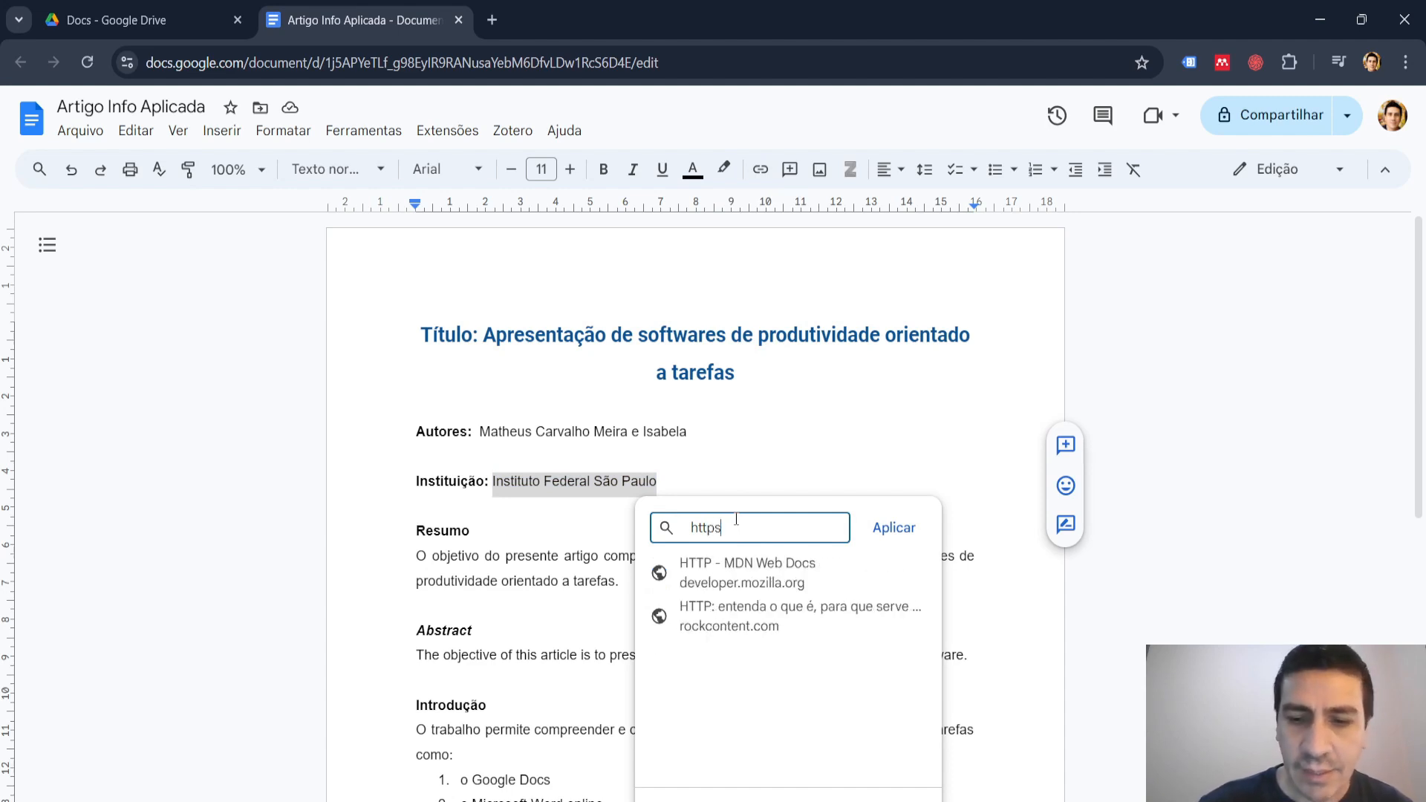
{"action": "type", "text": ":"}
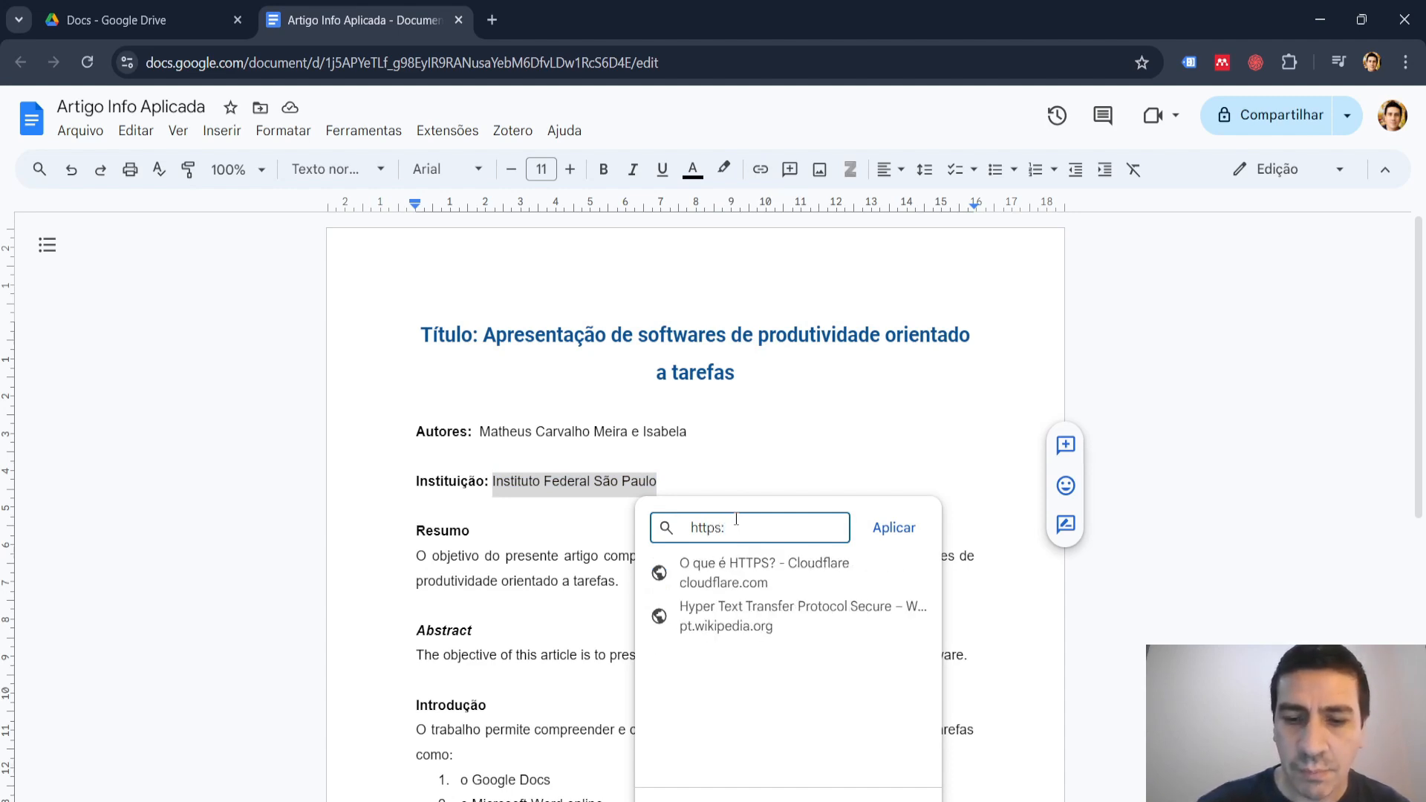
{"action": "type", "text": "//www"}
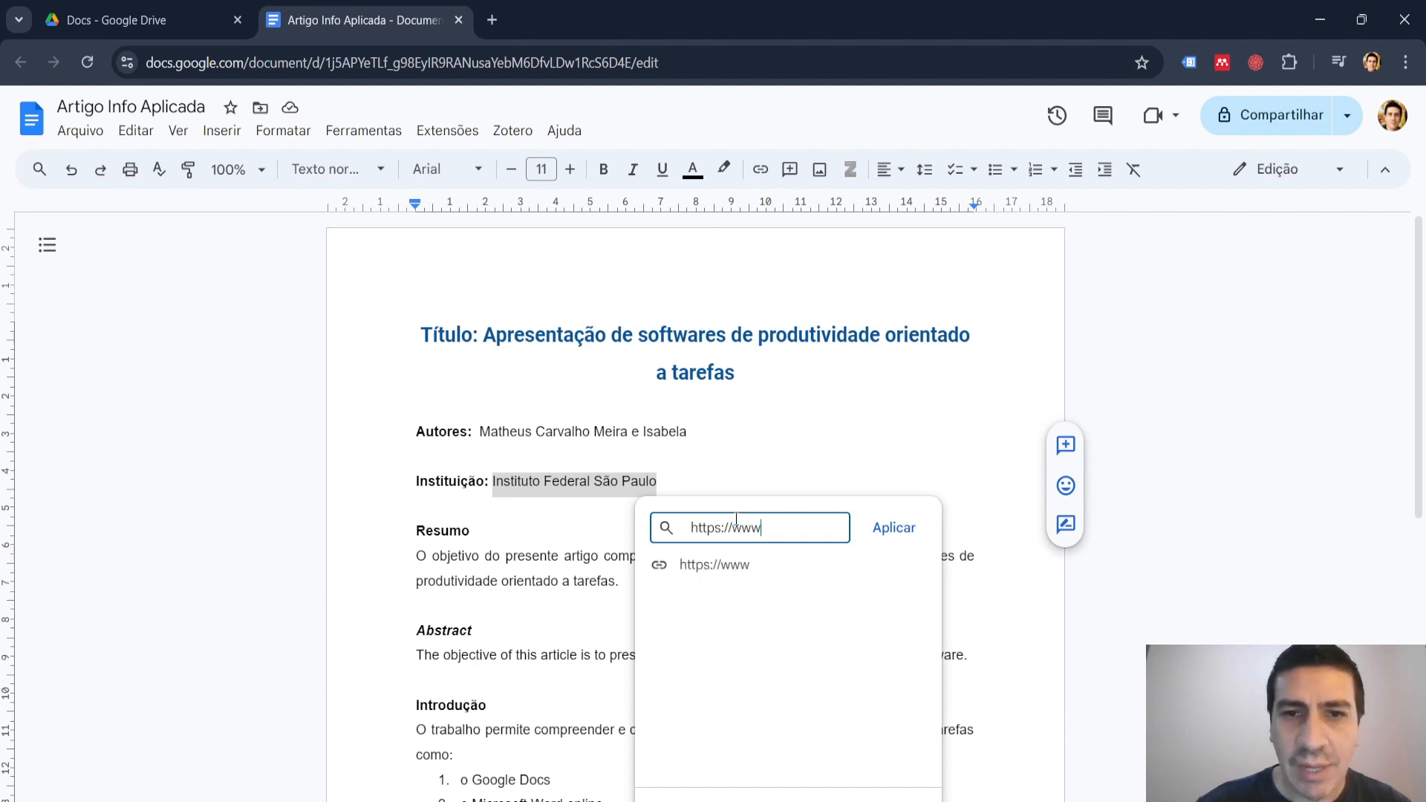
{"action": "type", "text": ".ifsp."}
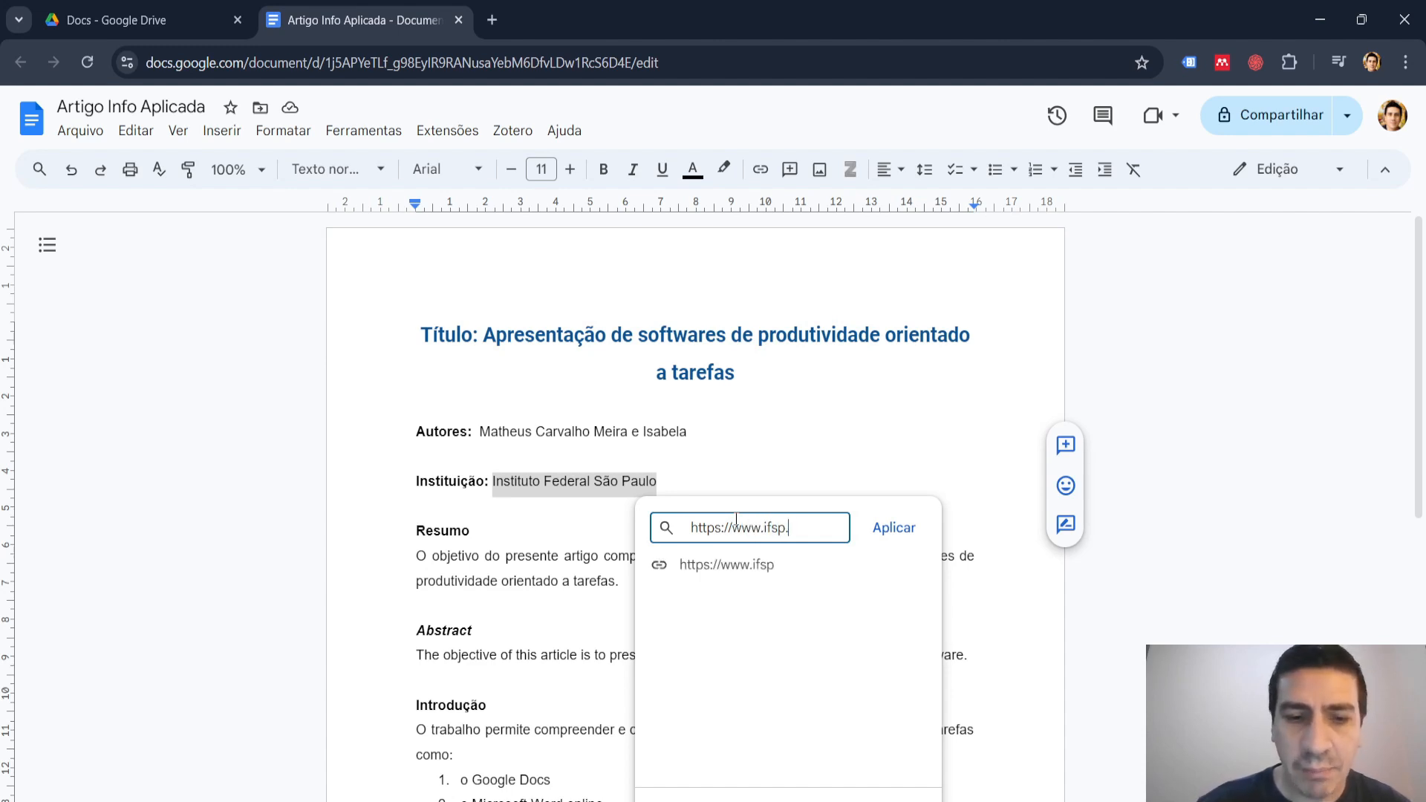
{"action": "type", "text": "edu.br"}
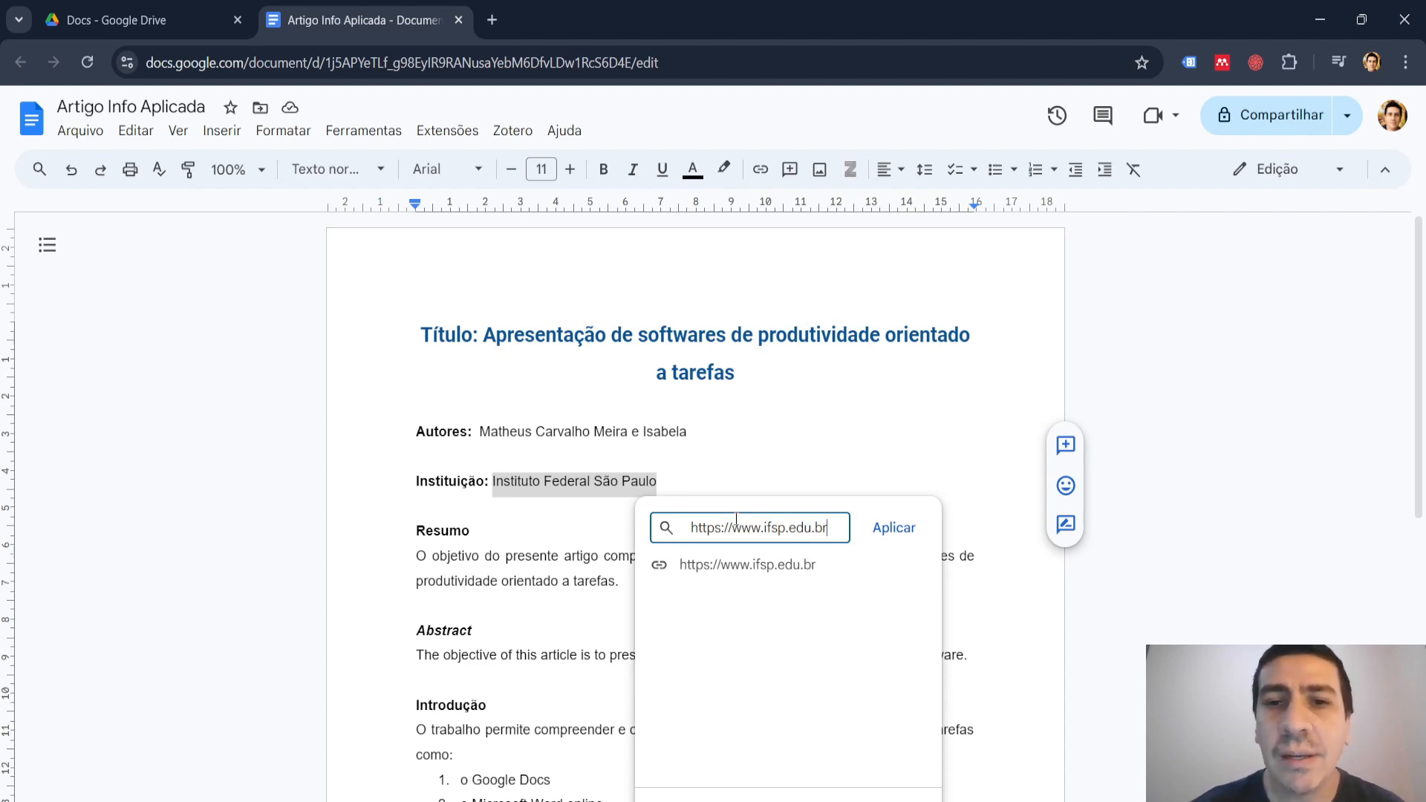
{"action": "left_click", "coordinate": [745, 573]}
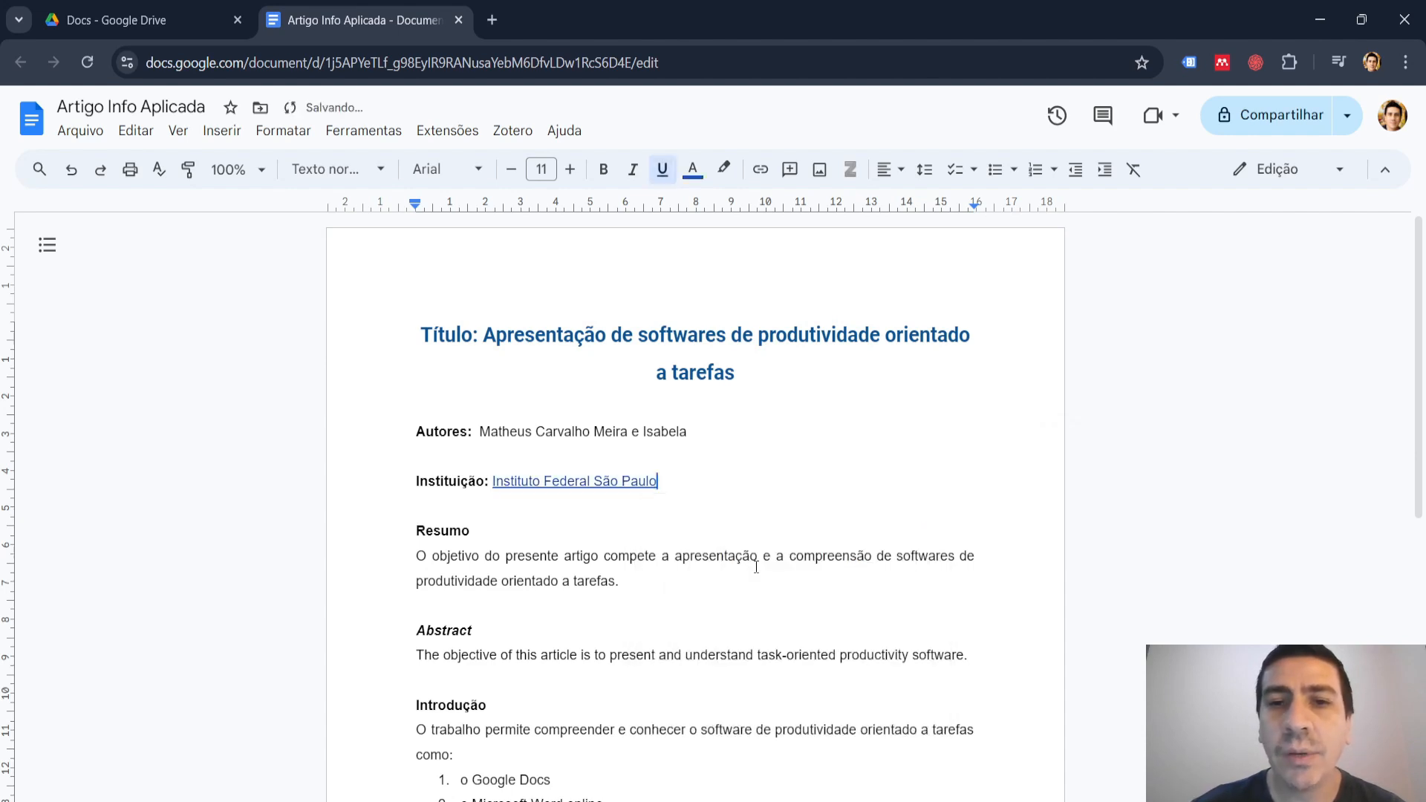
Open the institution link to check its destination, close that page and look over the article.
{"action": "left_click", "coordinate": [611, 482]}
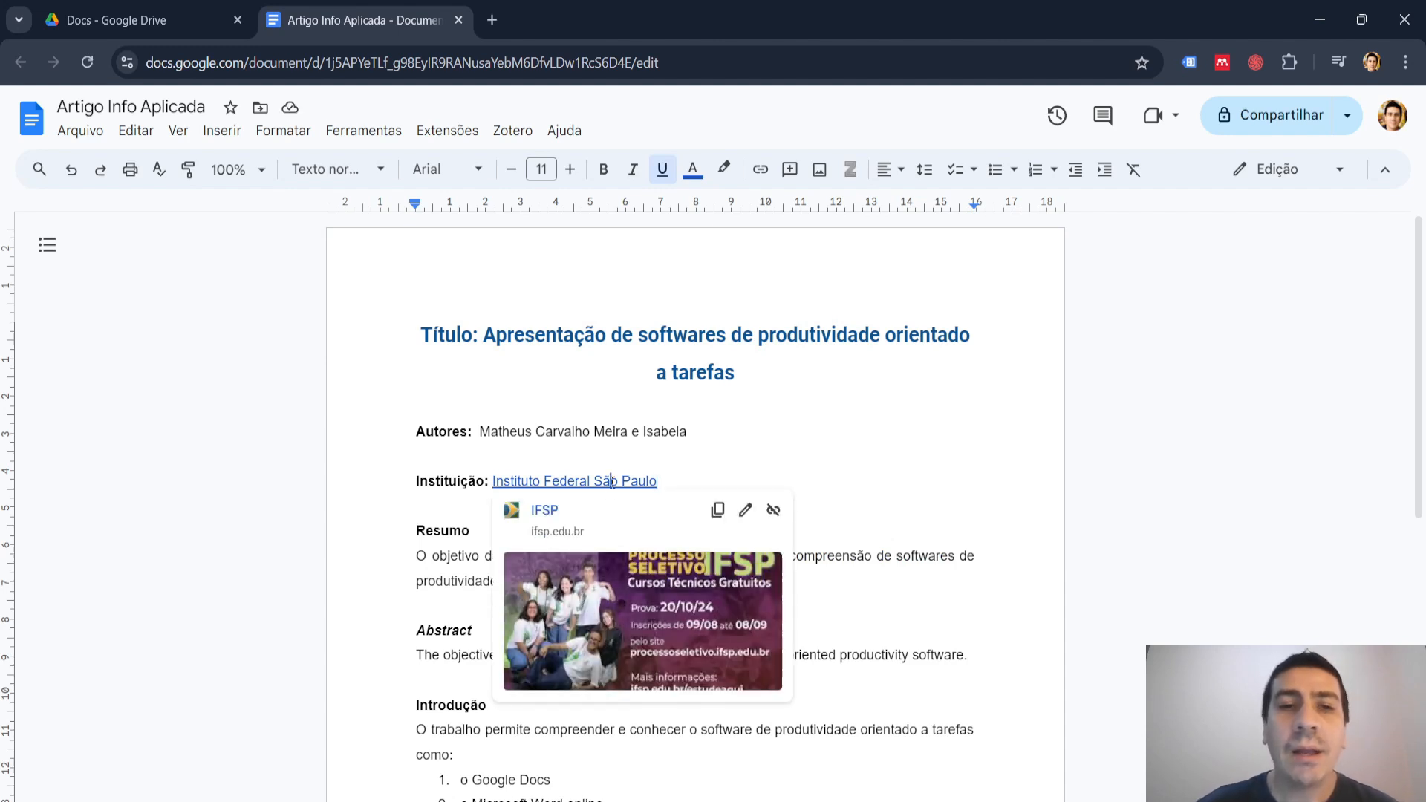
{"action": "left_click", "coordinate": [544, 510]}
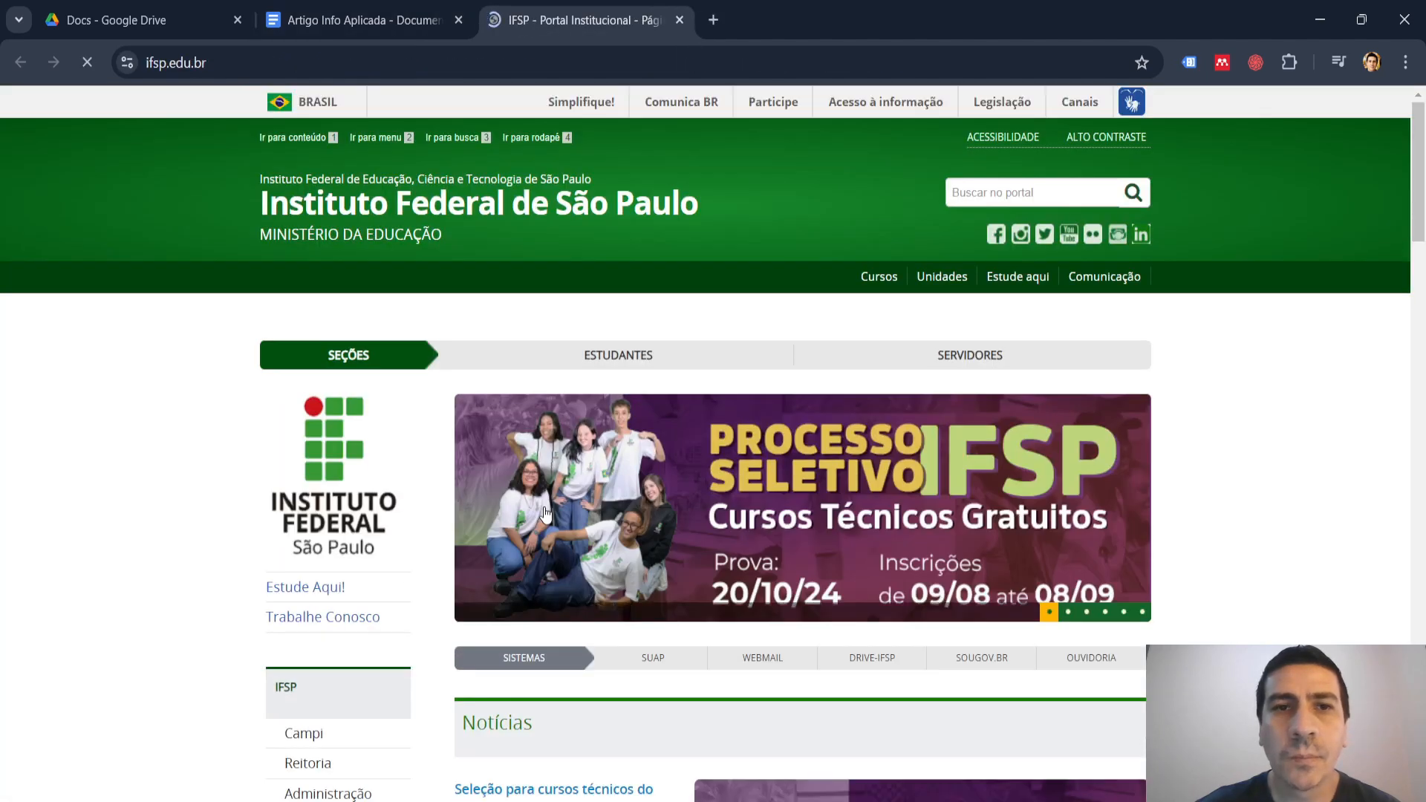
{"action": "left_click", "coordinate": [680, 20]}
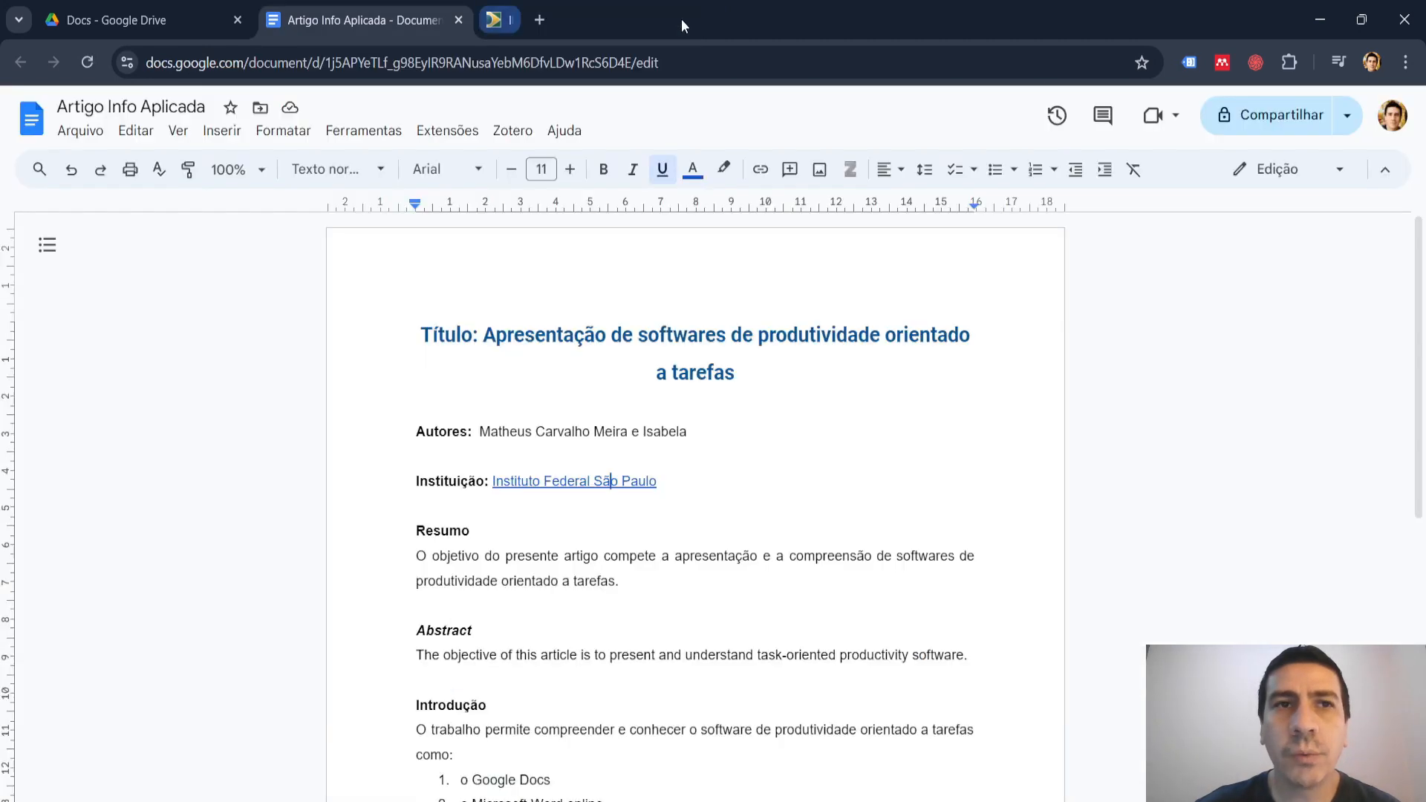
{"action": "left_click", "coordinate": [949, 433]}
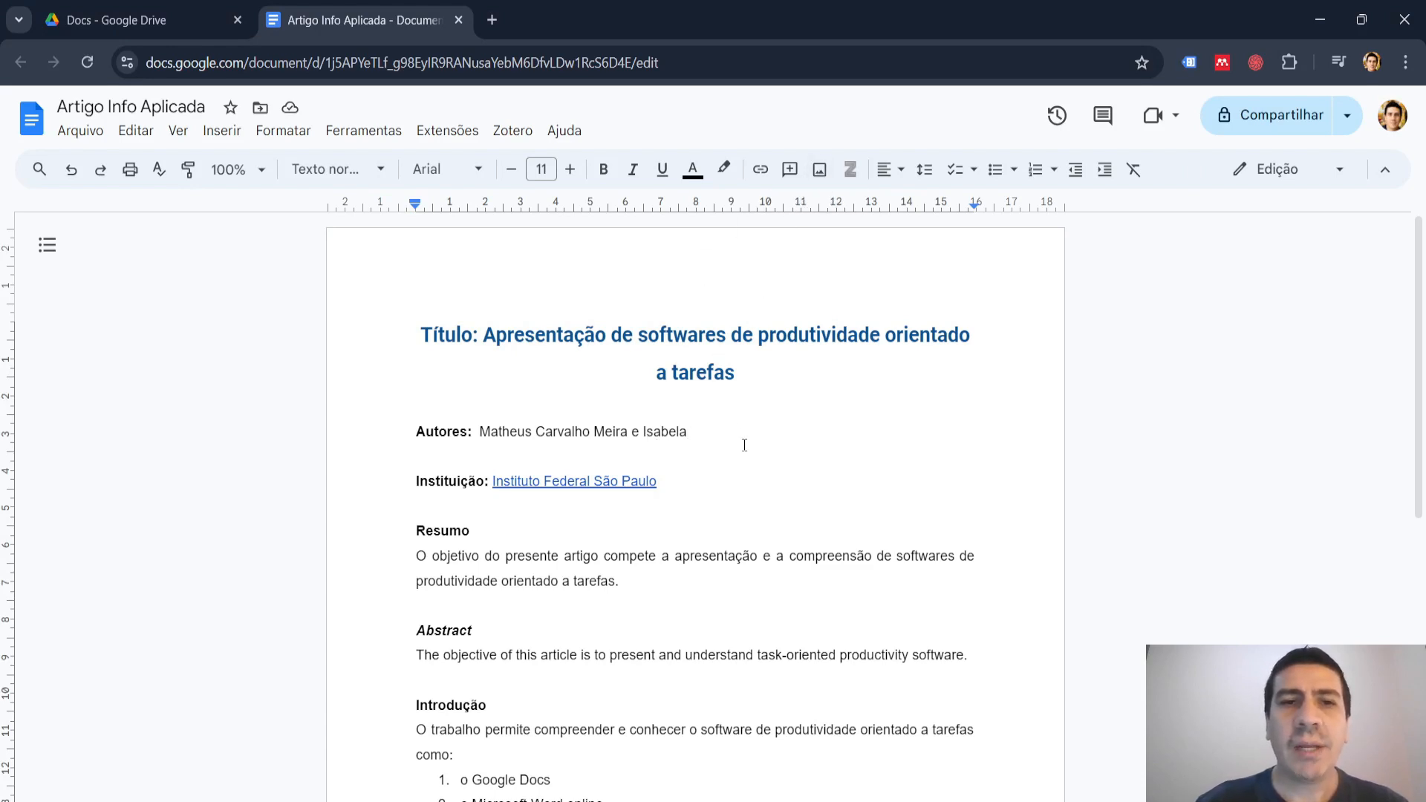
{"action": "scroll", "coordinate": [743, 449], "scroll_direction": "down", "scroll_amount": 3}
{"action": "scroll", "coordinate": [743, 451], "scroll_direction": "up", "scroll_amount": 3}
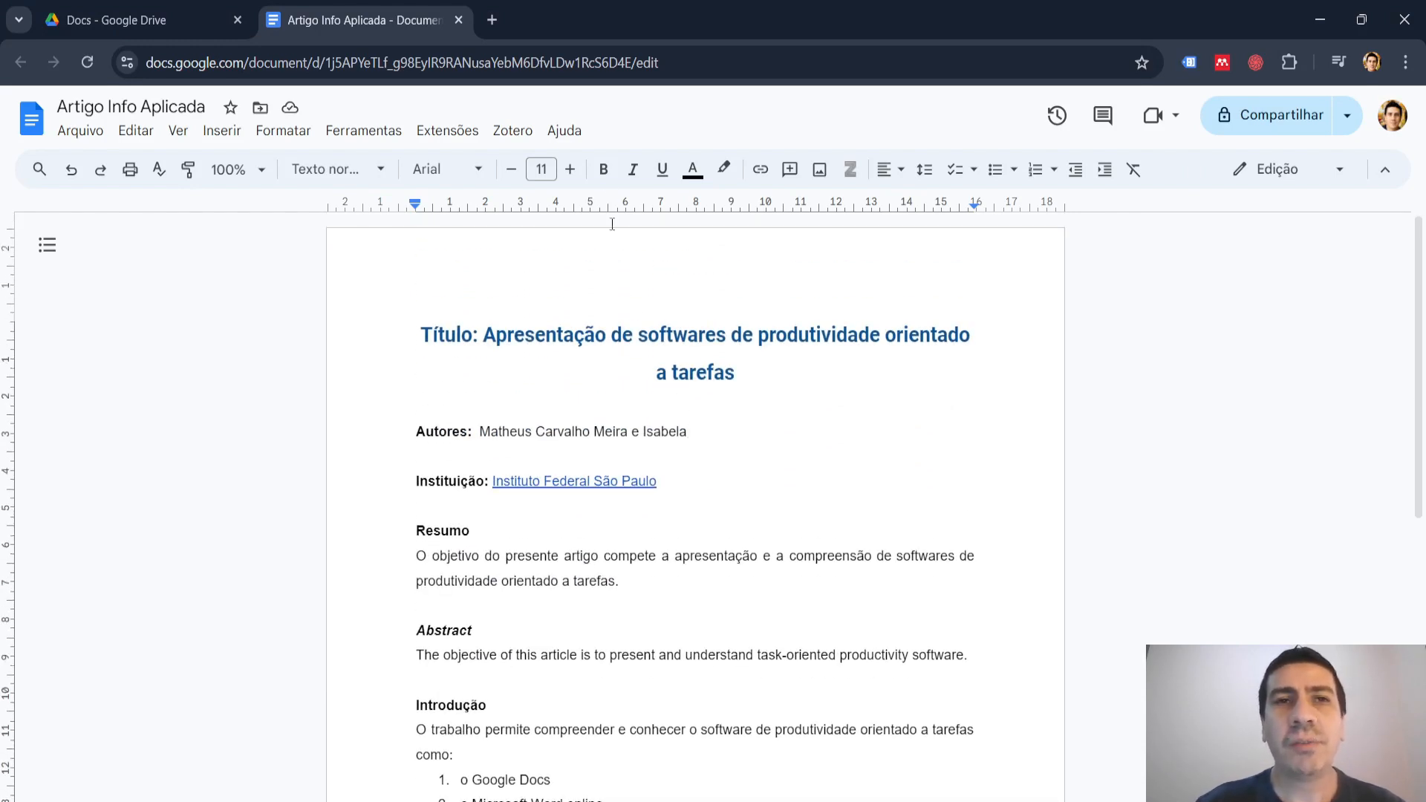
Open ideogram.ai and generate images from the prompt "image representing a woman using productivity software on her notebook".
{"action": "left_click", "coordinate": [492, 22]}
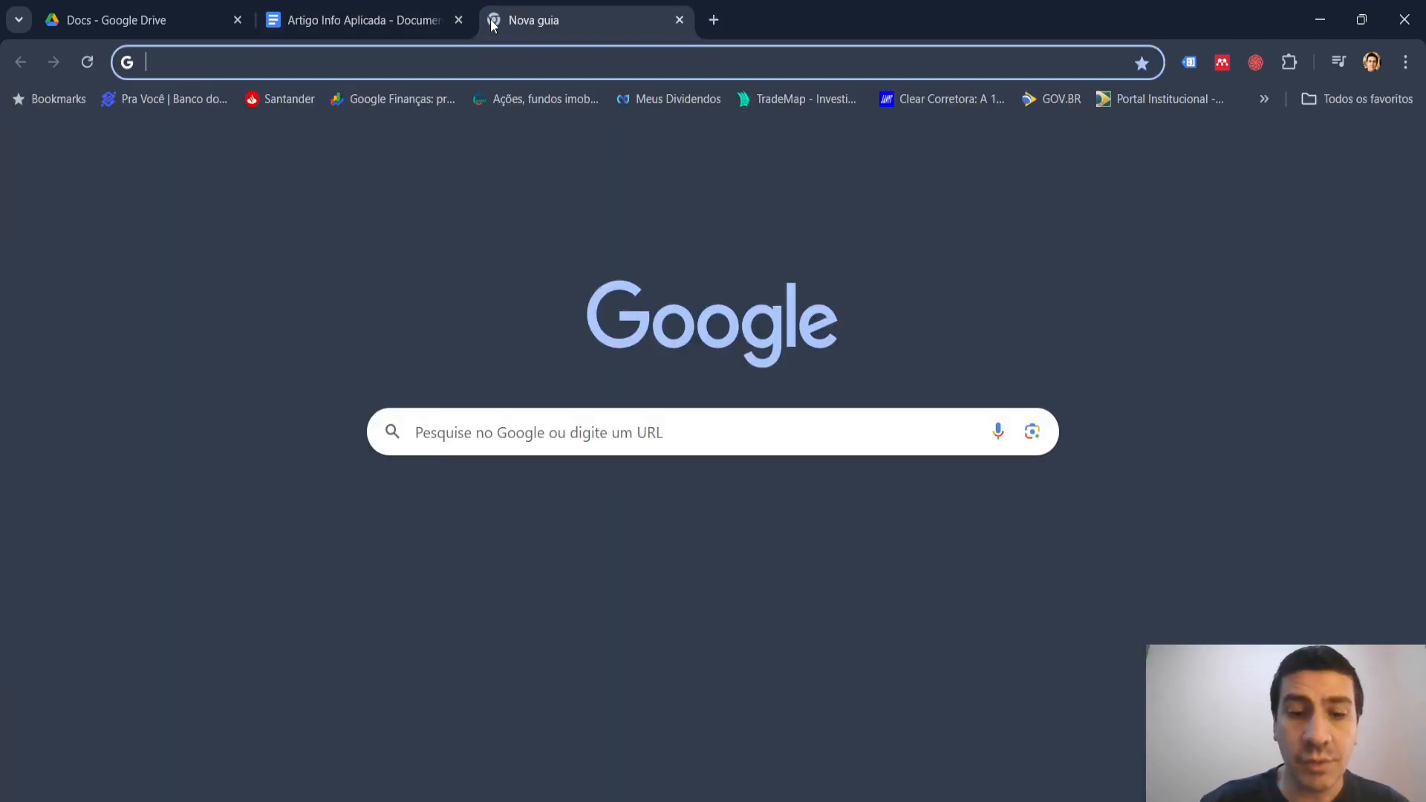
{"action": "type", "text": "ideogram.ai"}
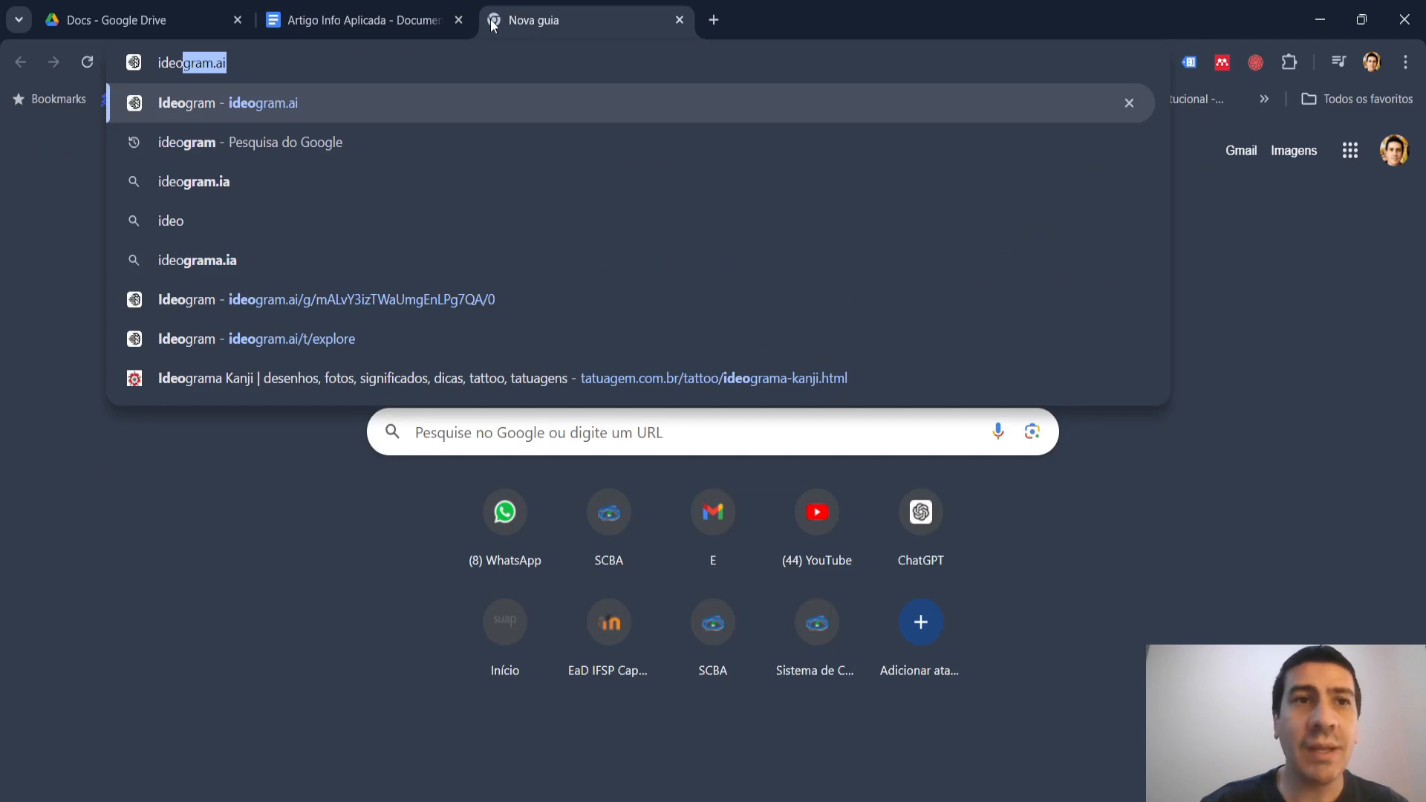
{"action": "key", "text": "Return"}
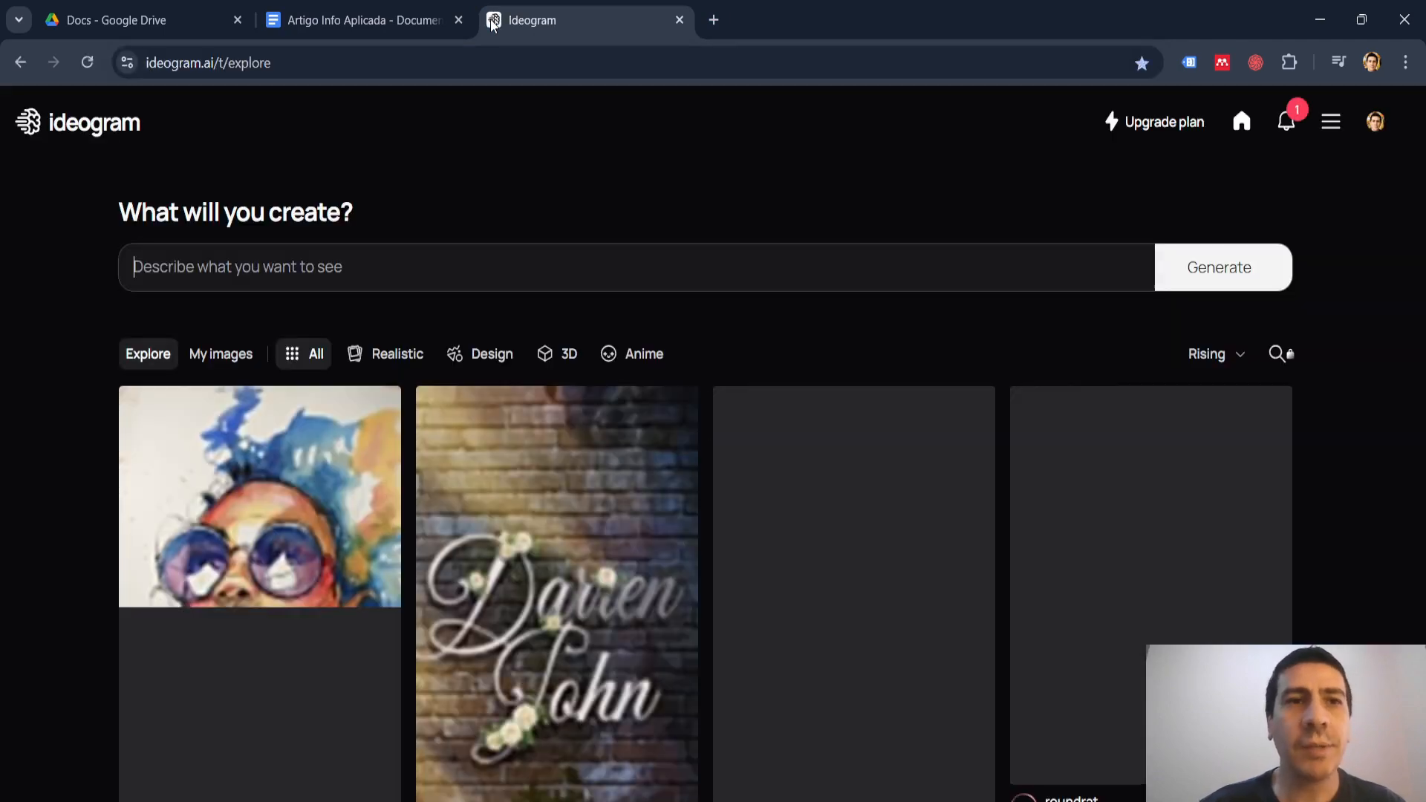
{"action": "left_click", "coordinate": [466, 269]}
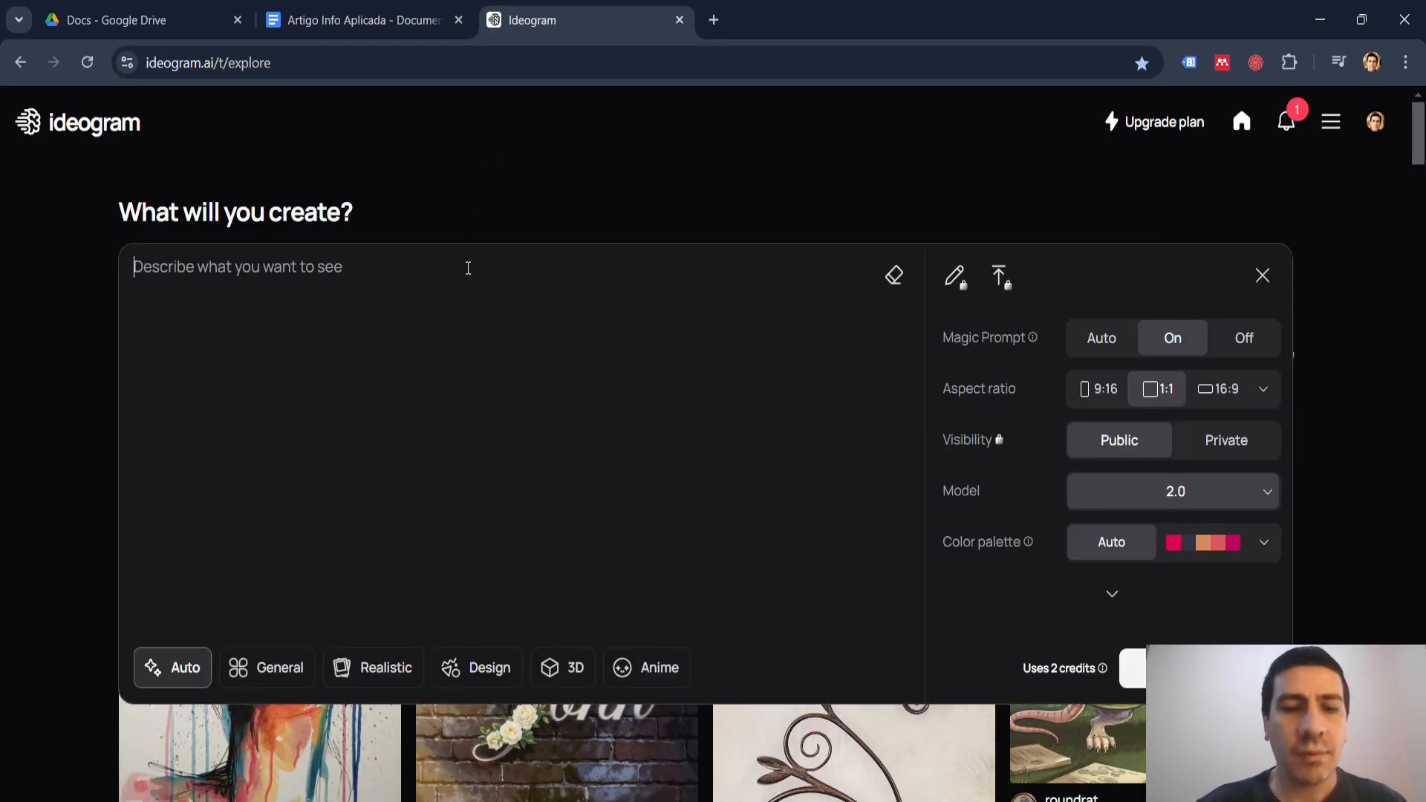
{"action": "type", "text": "image representing a woman using productivity software on her notebook"}
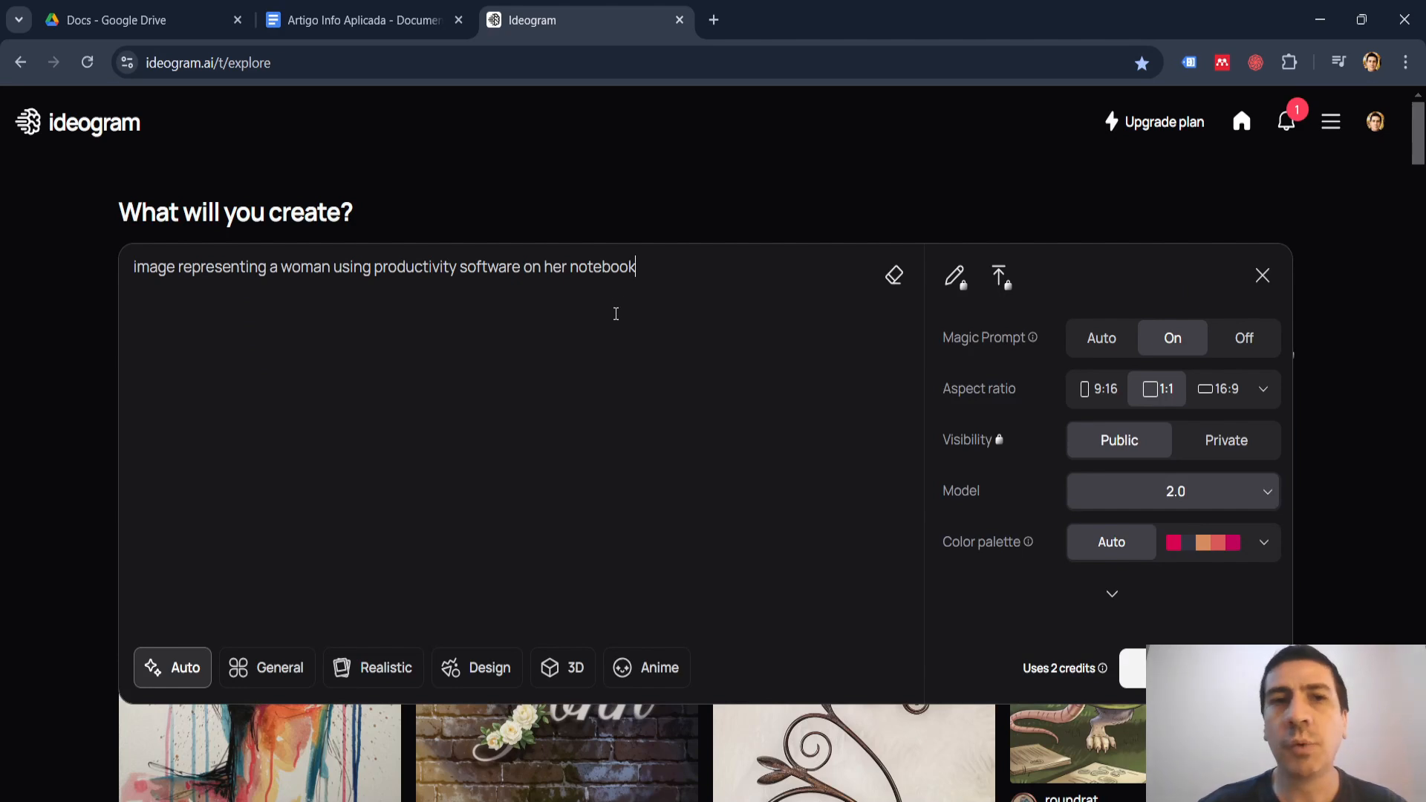
{"action": "left_click", "coordinate": [1133, 669]}
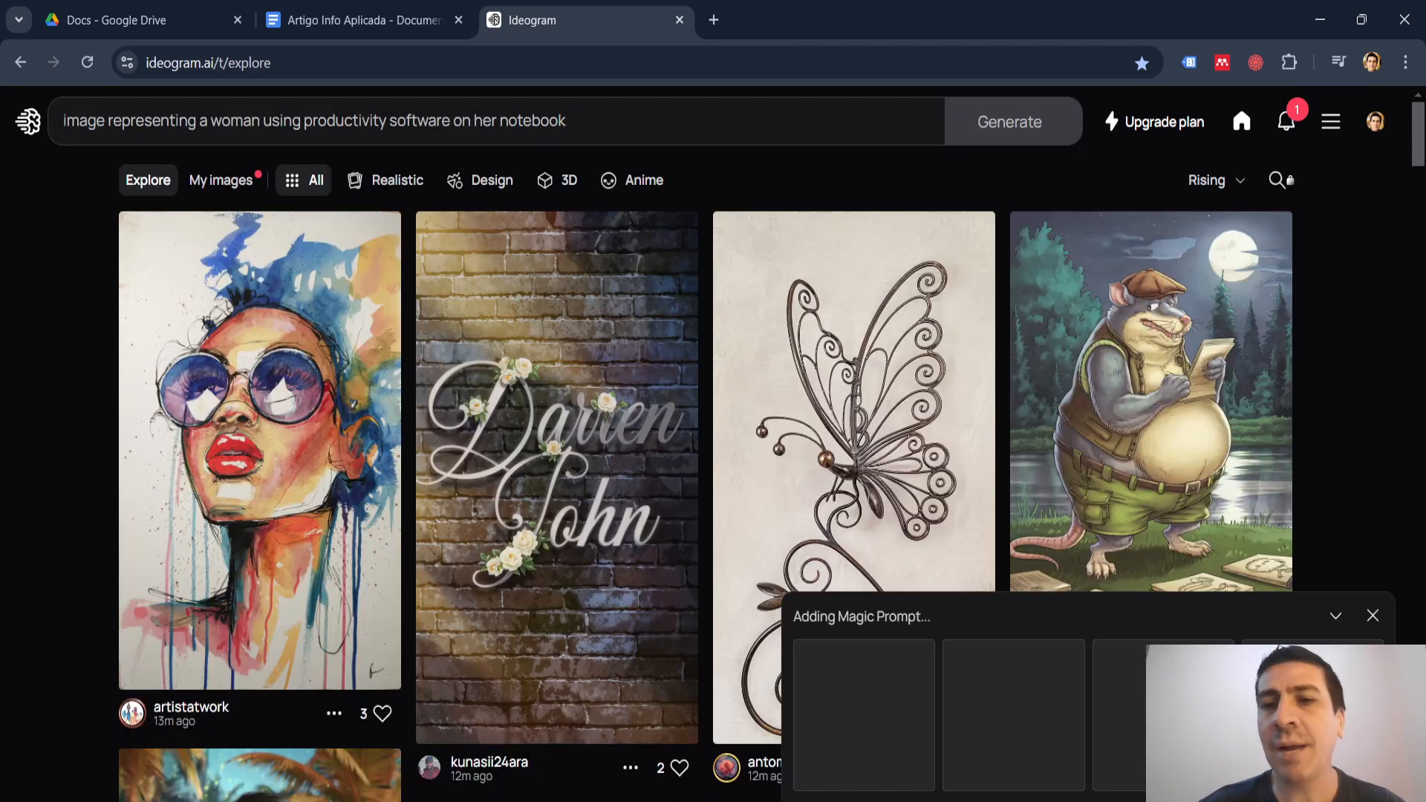
Return to the Google Docs article, review the sources for inserting an image, and place the cursor on the blank line below "Autores".
{"action": "left_click", "coordinate": [407, 7]}
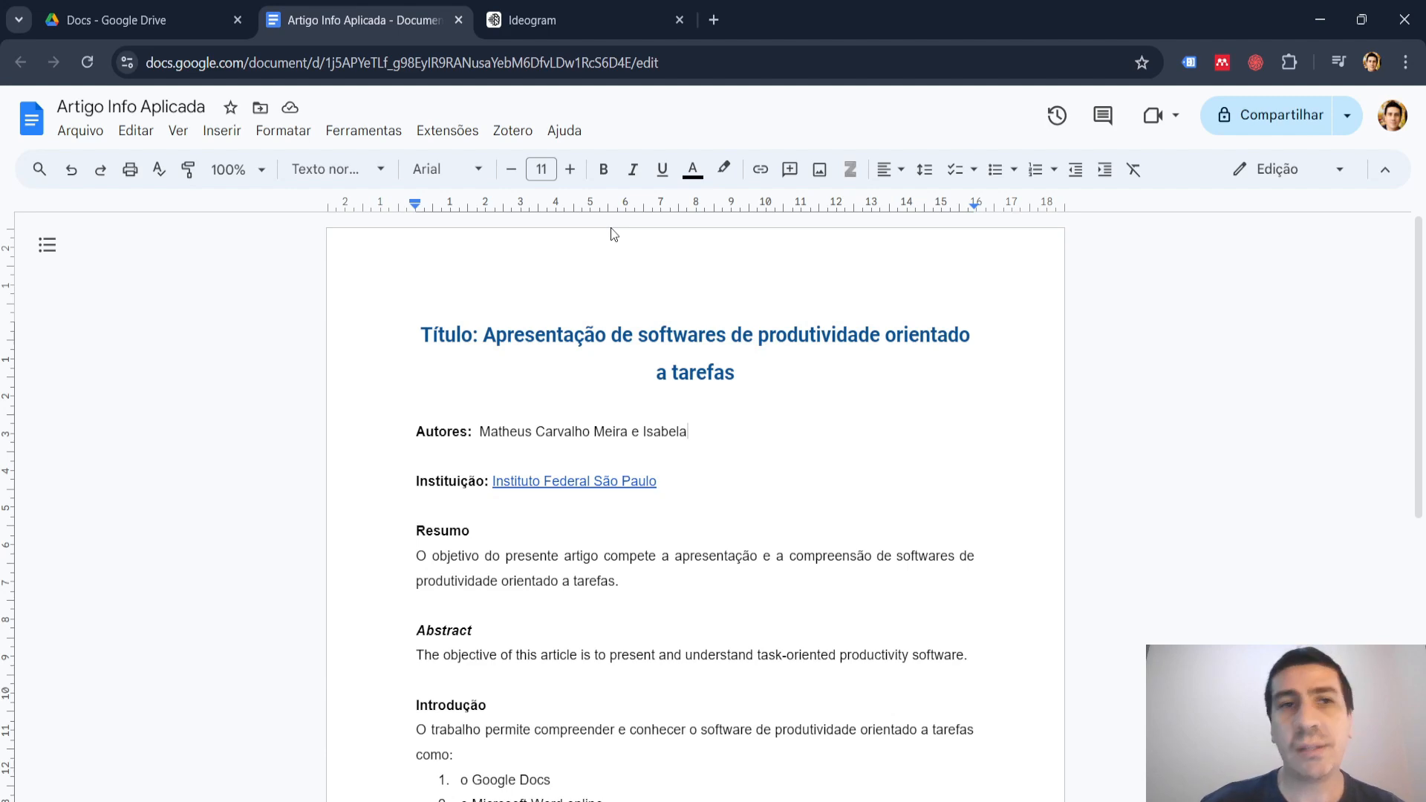
{"action": "left_click", "coordinate": [222, 132]}
{"action": "mouse_move", "coordinate": [297, 170]}
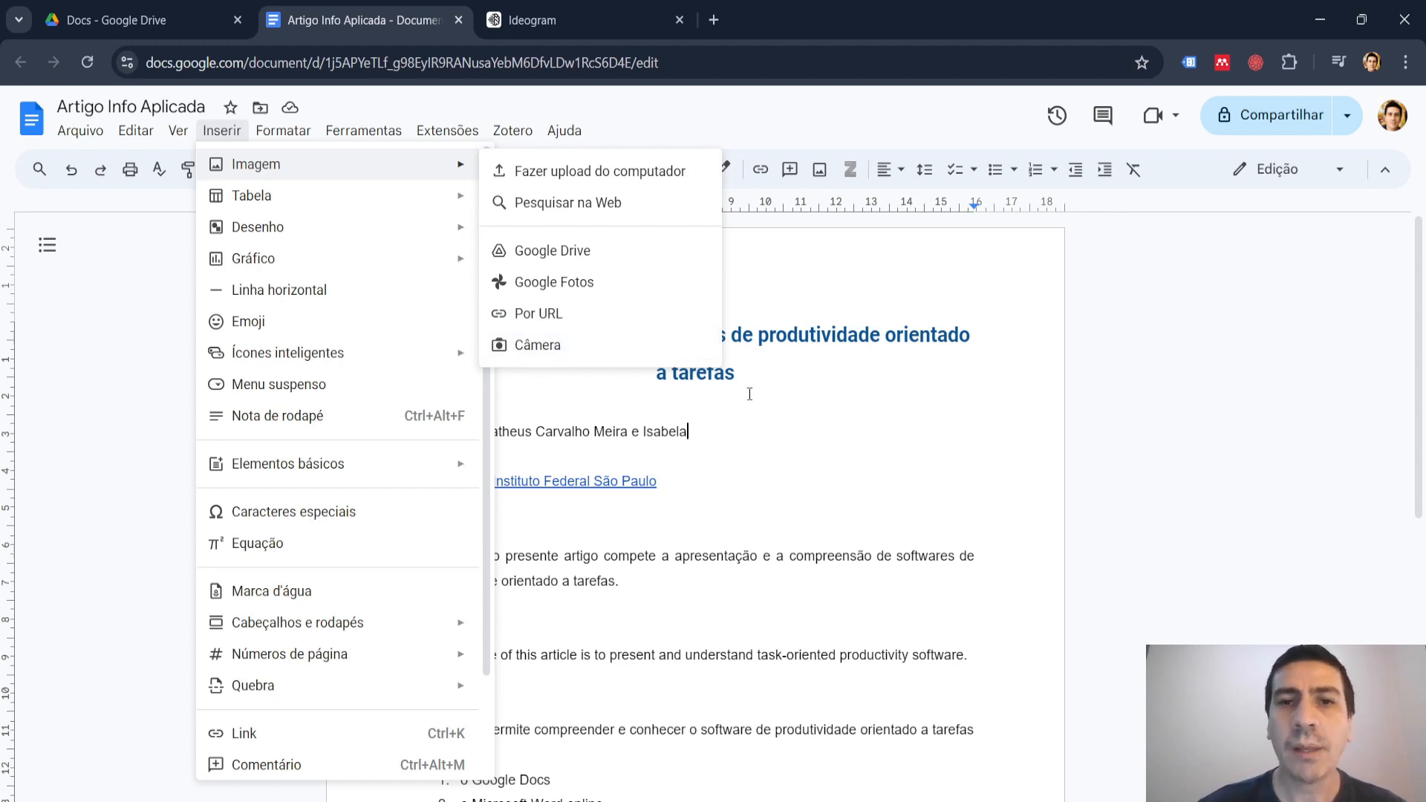
{"action": "left_click", "coordinate": [772, 456]}
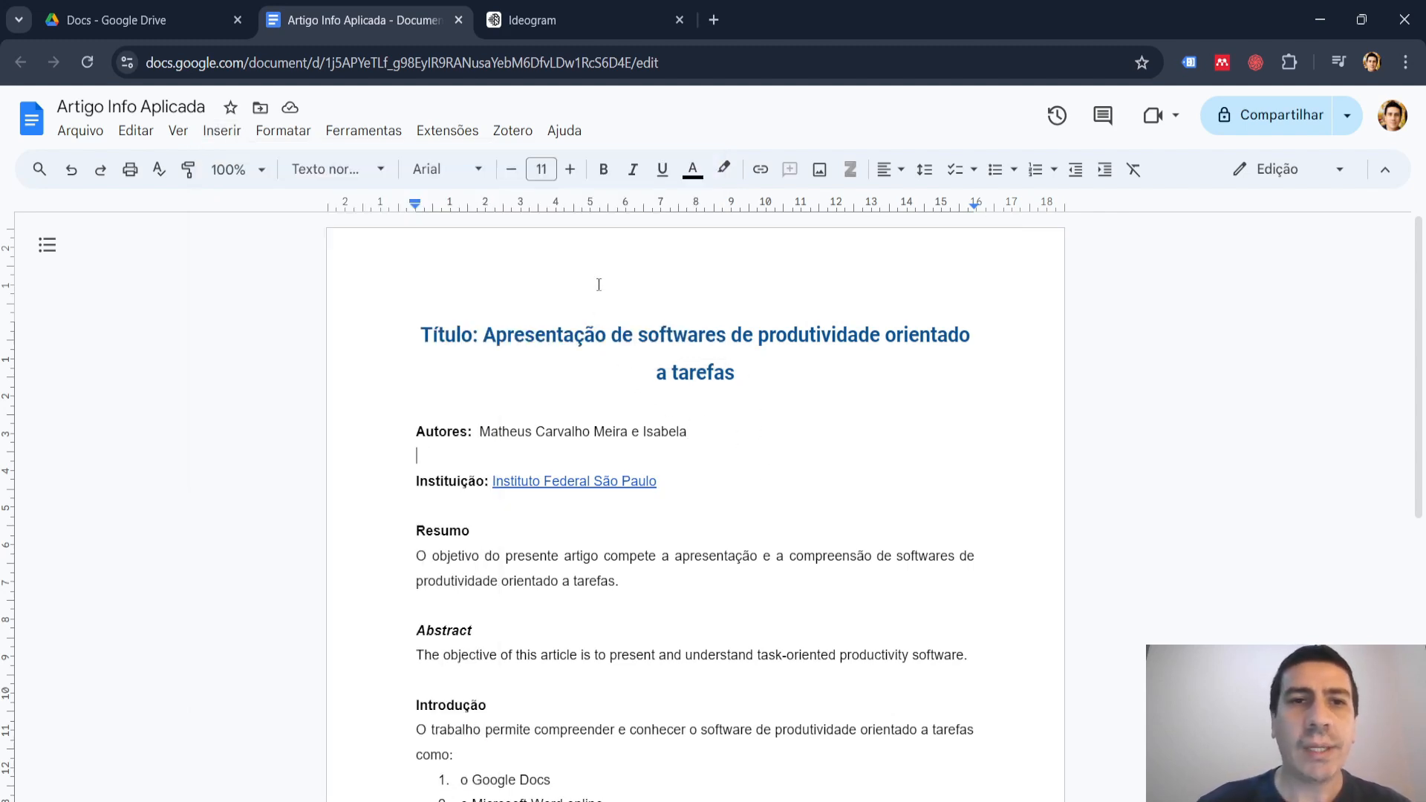
Switch to Ideogram, download the first generated image as JPEG (70% quality), and close the site.
{"action": "left_click", "coordinate": [576, 22]}
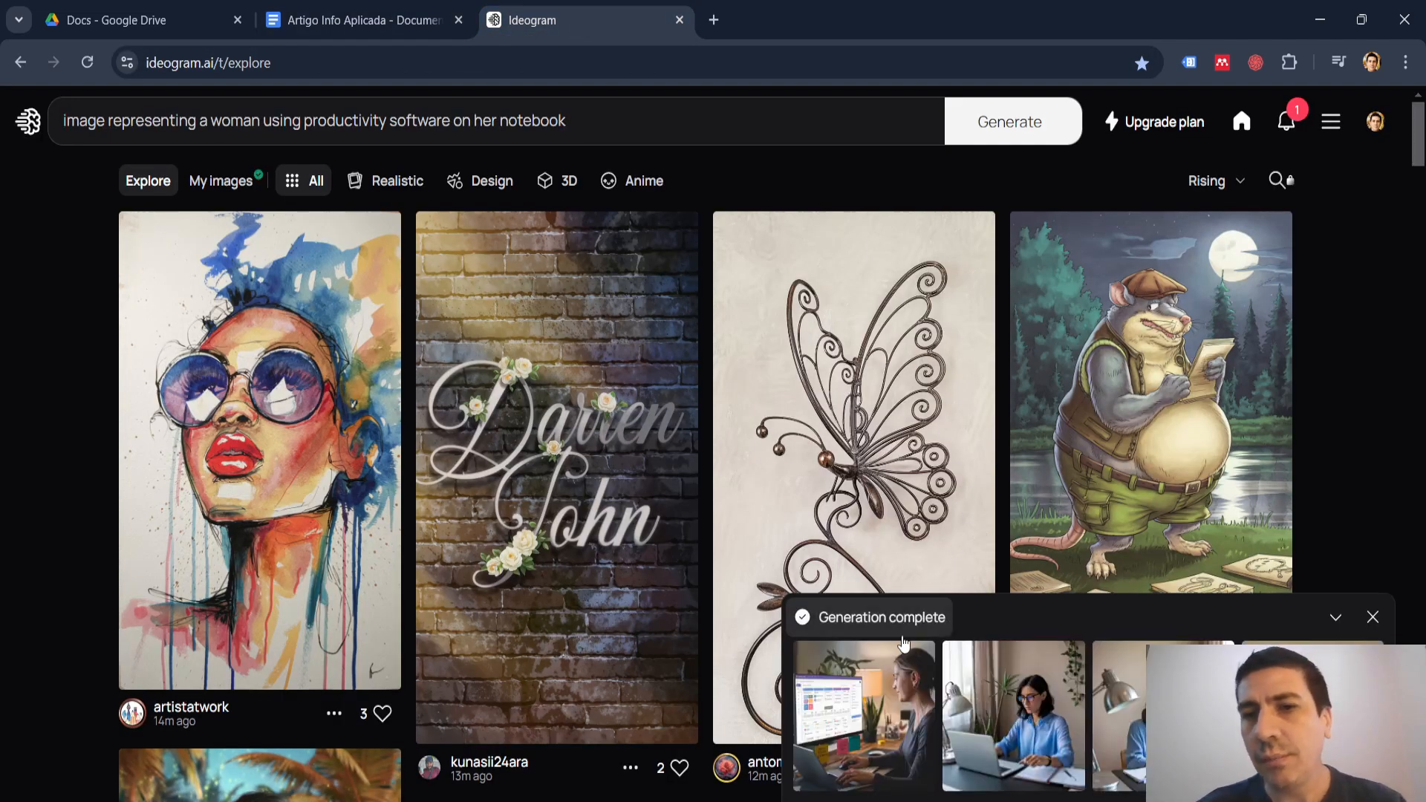
{"action": "left_click", "coordinate": [862, 694]}
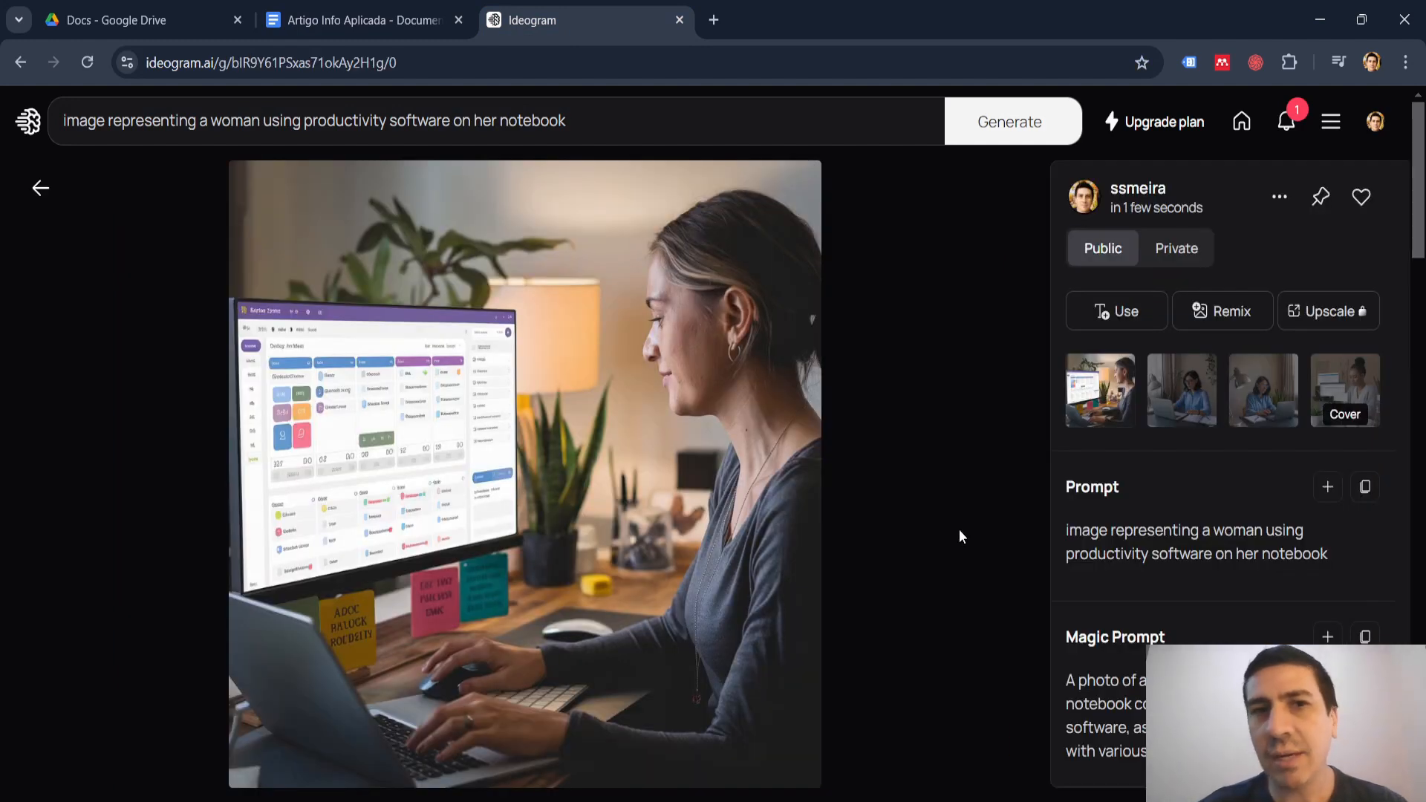
{"action": "left_click", "coordinate": [1276, 211]}
{"action": "mouse_move", "coordinate": [1184, 493]}
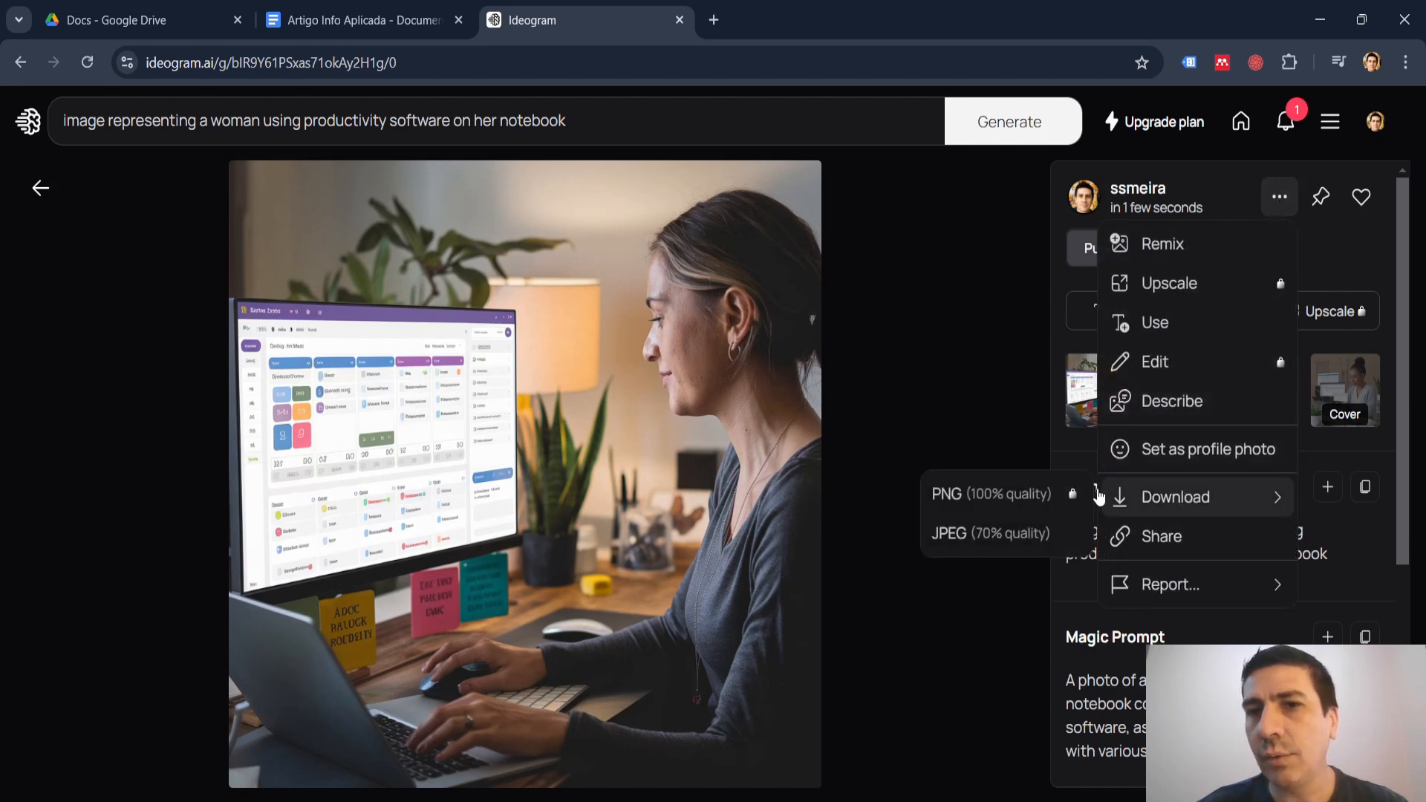
{"action": "left_click", "coordinate": [987, 537]}
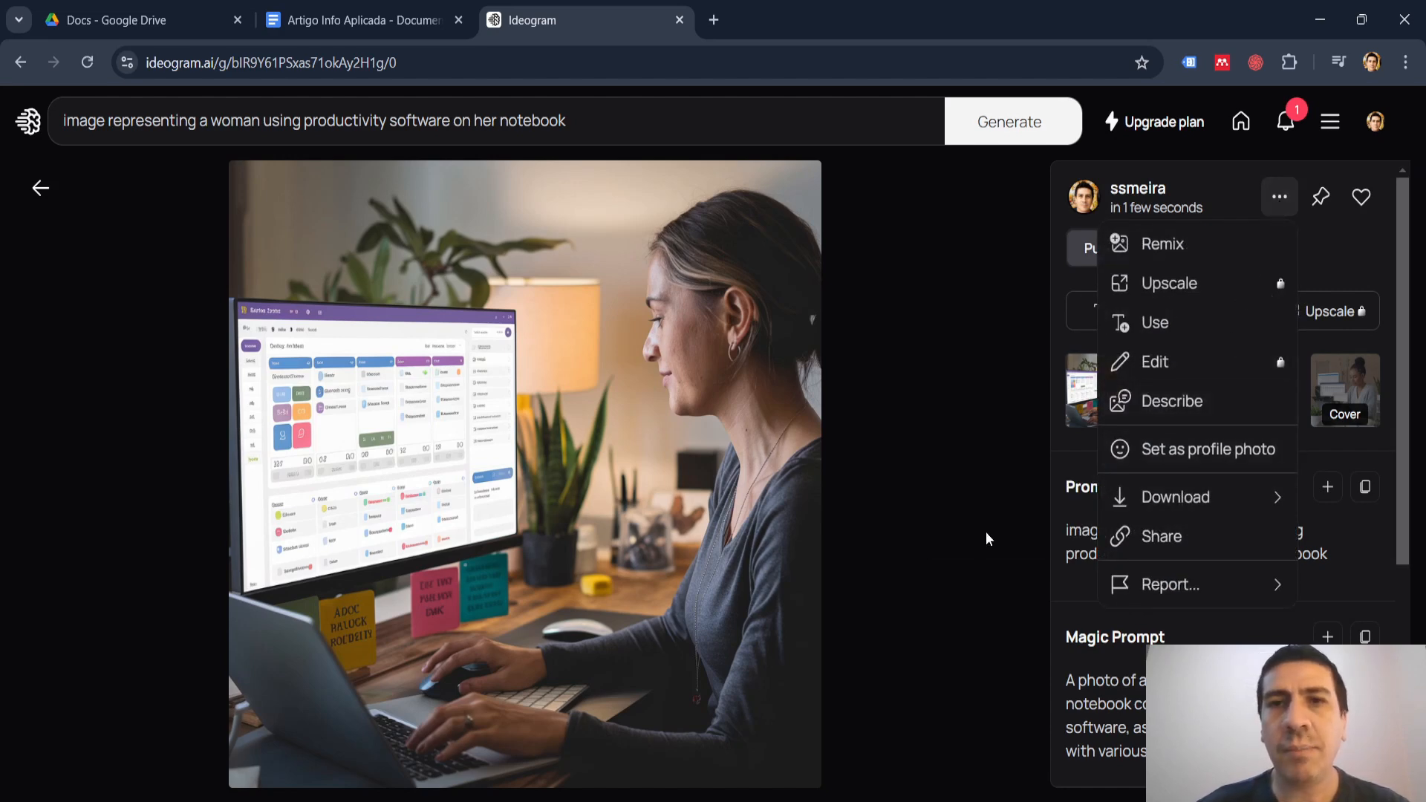
{"action": "left_click", "coordinate": [677, 20]}
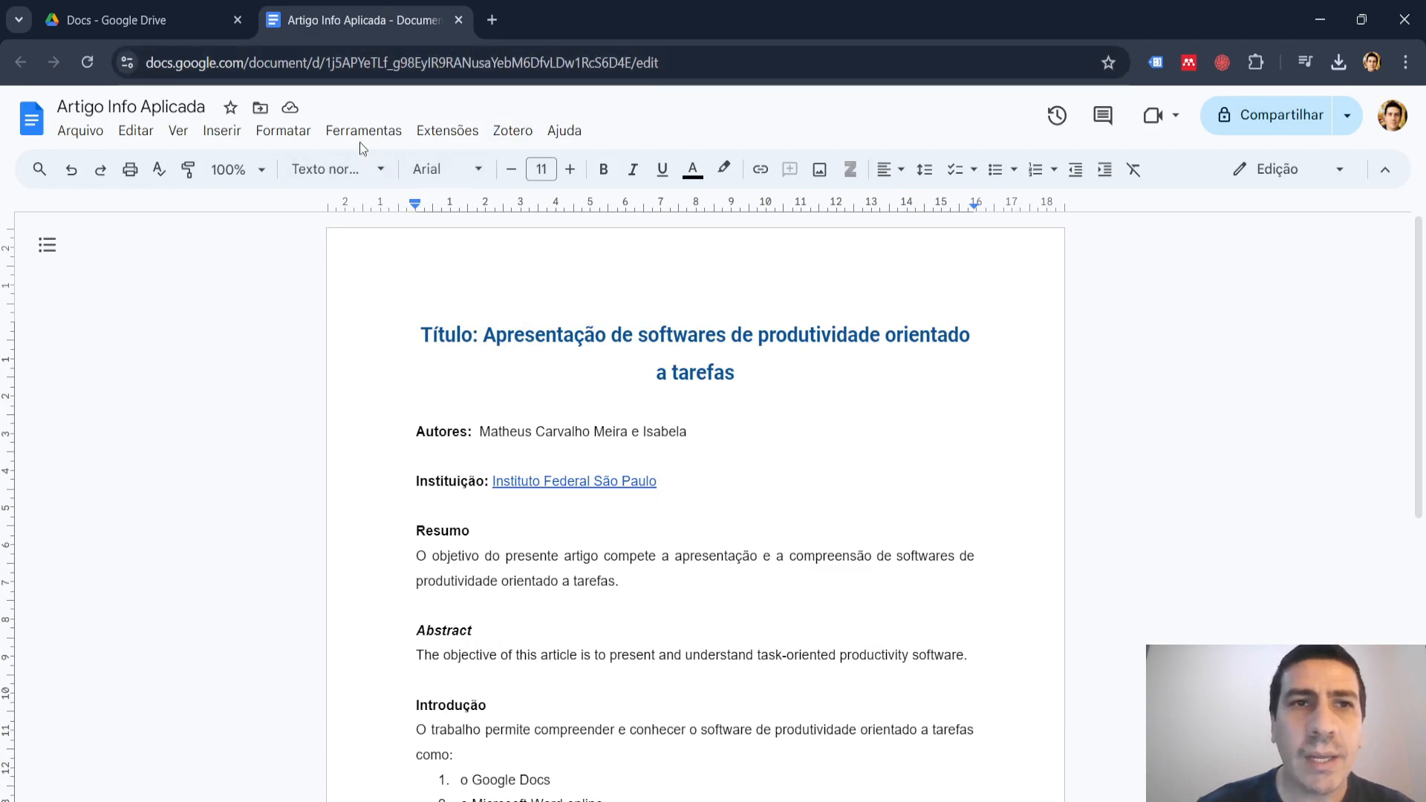
Insert the downloaded image of the woman at her computer from local files on the blank line below "Autores".
{"action": "left_click", "coordinate": [222, 132]}
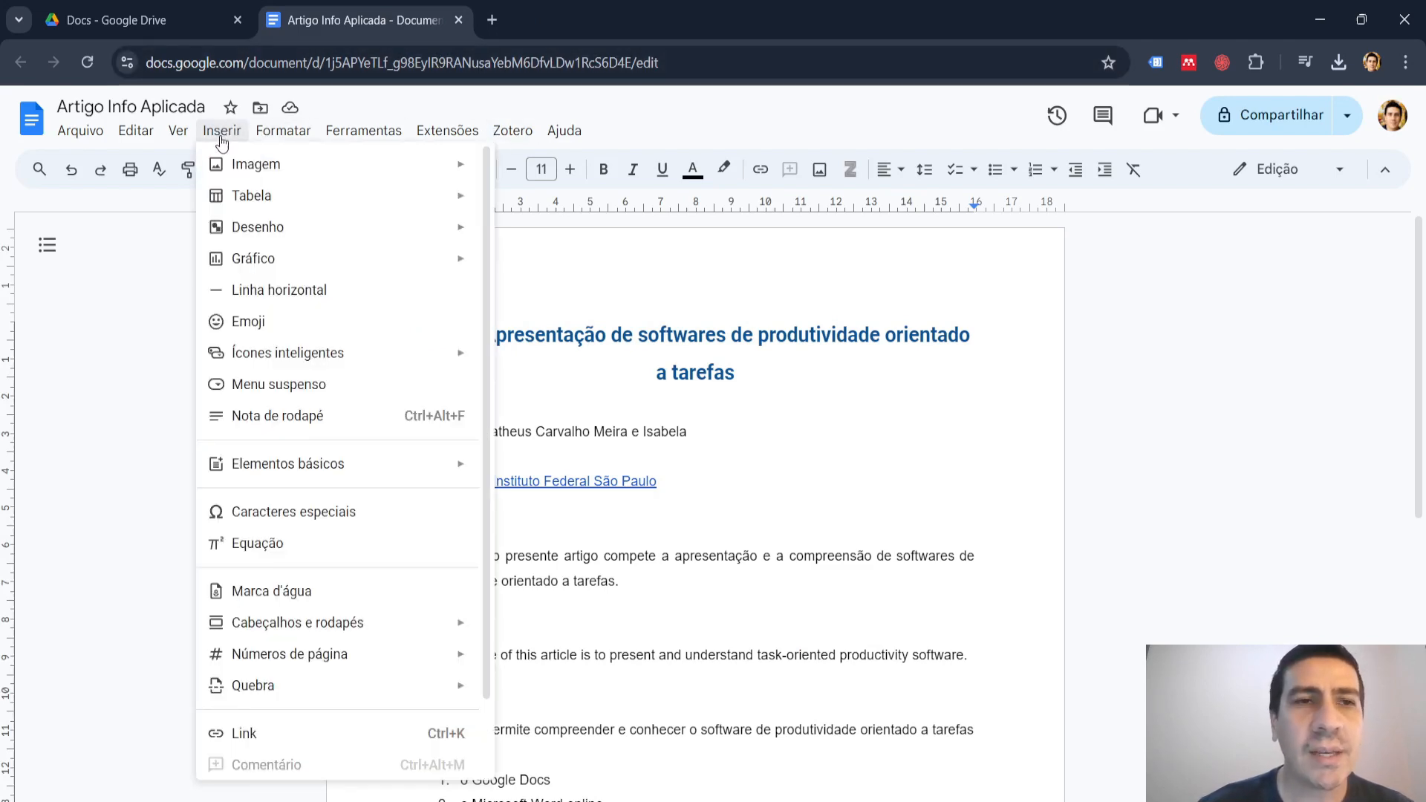
{"action": "mouse_move", "coordinate": [373, 175]}
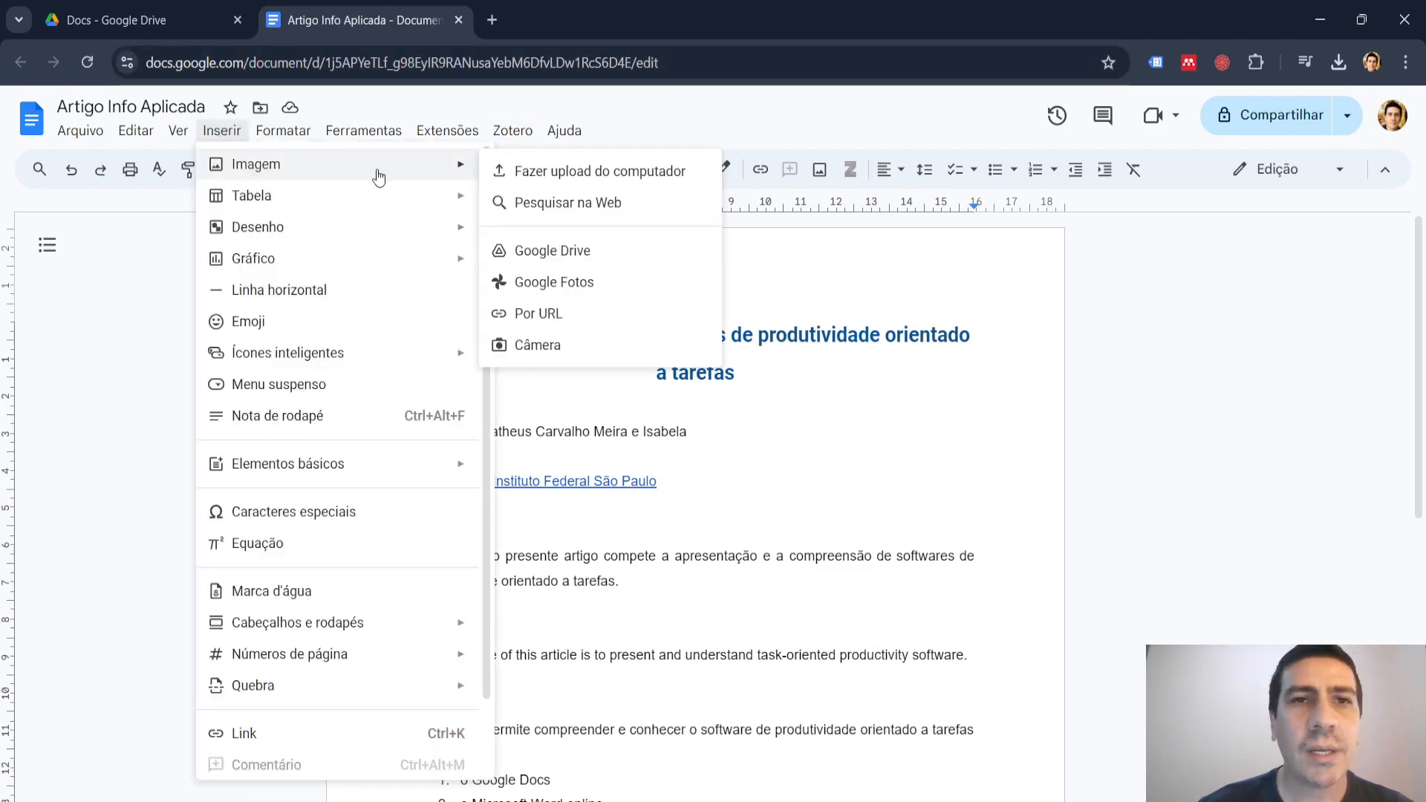
{"action": "left_click", "coordinate": [604, 178]}
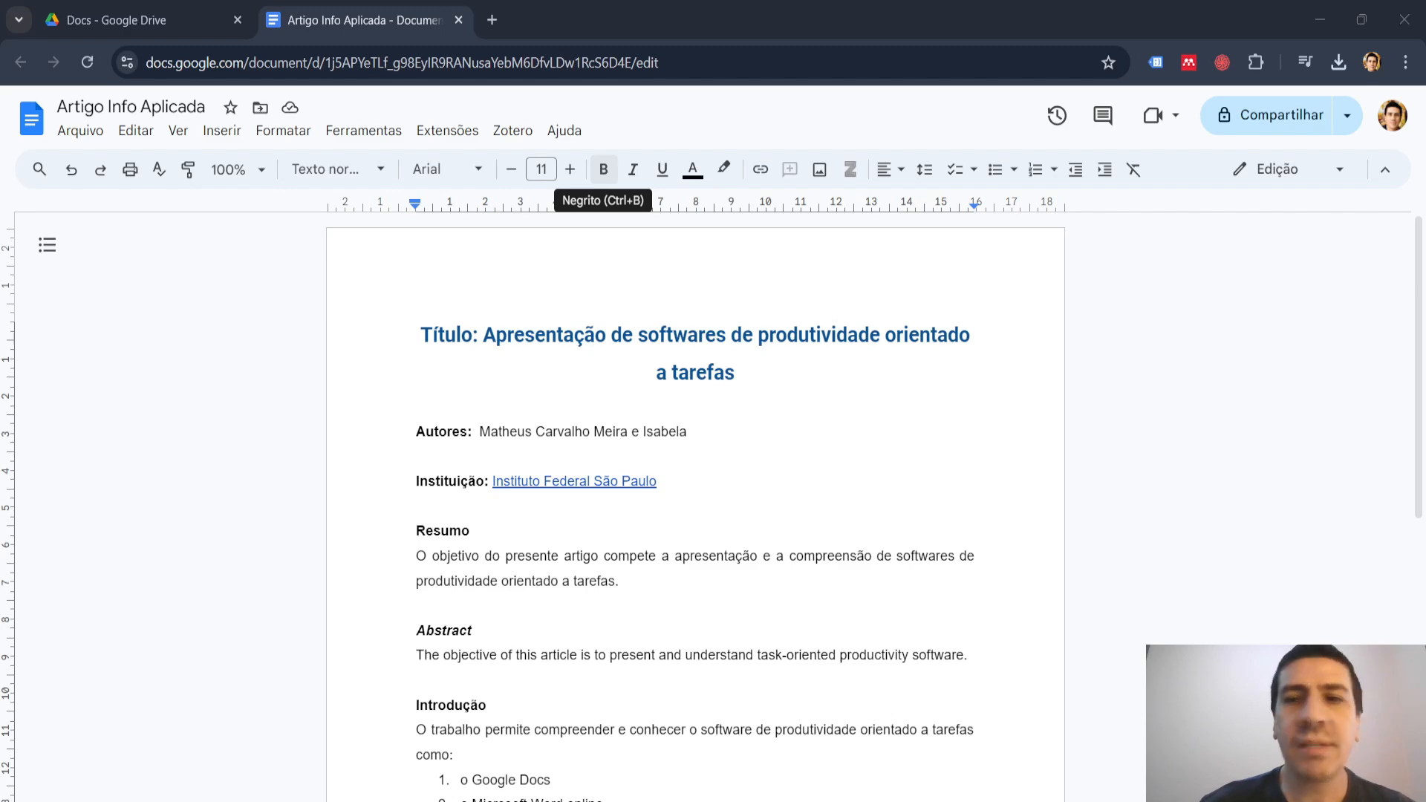
{"action": "key", "text": "alt+Tab"}
{"action": "key", "text": "ctrl+v"}
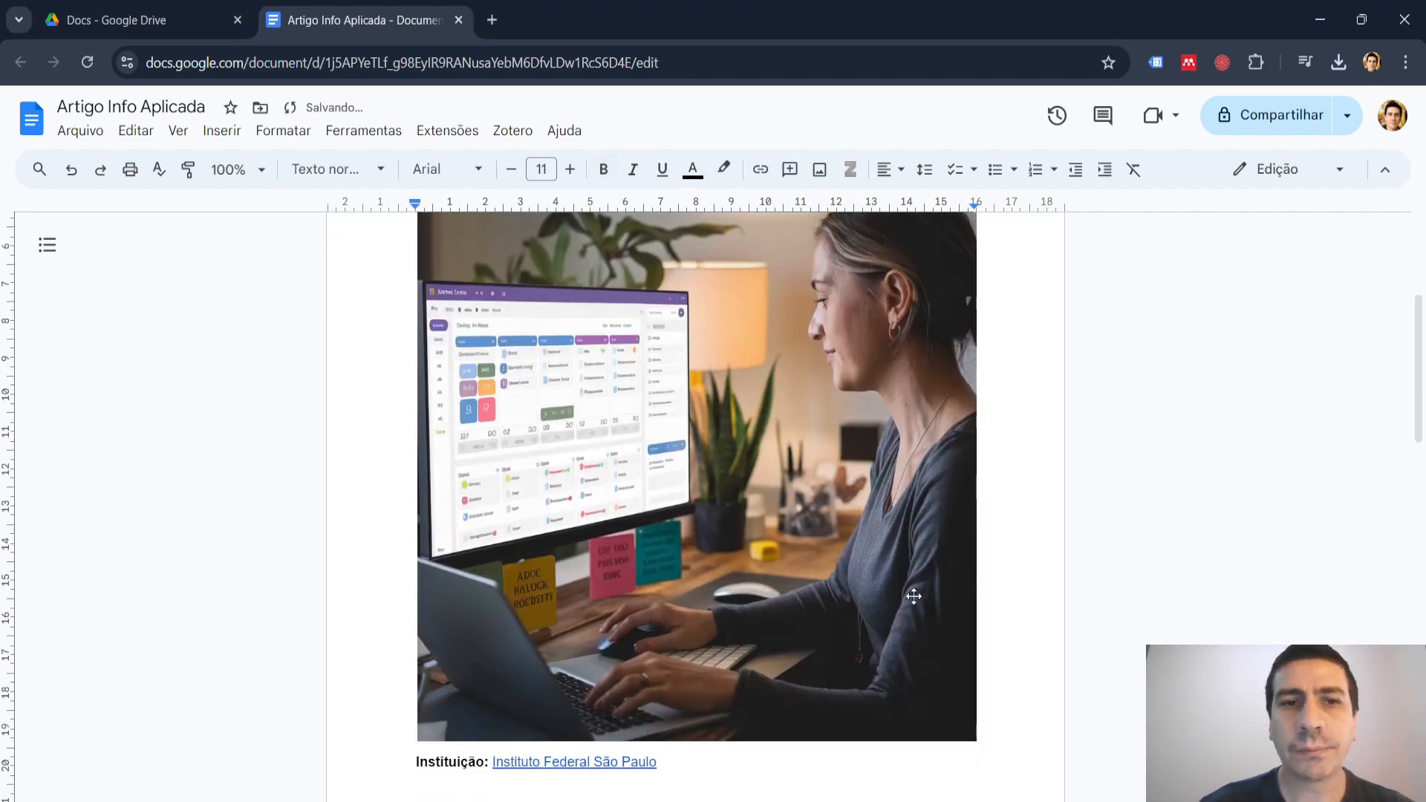
Shrink the inserted image proportionally to about 5.8 cm wide.
{"action": "left_click", "coordinate": [854, 553]}
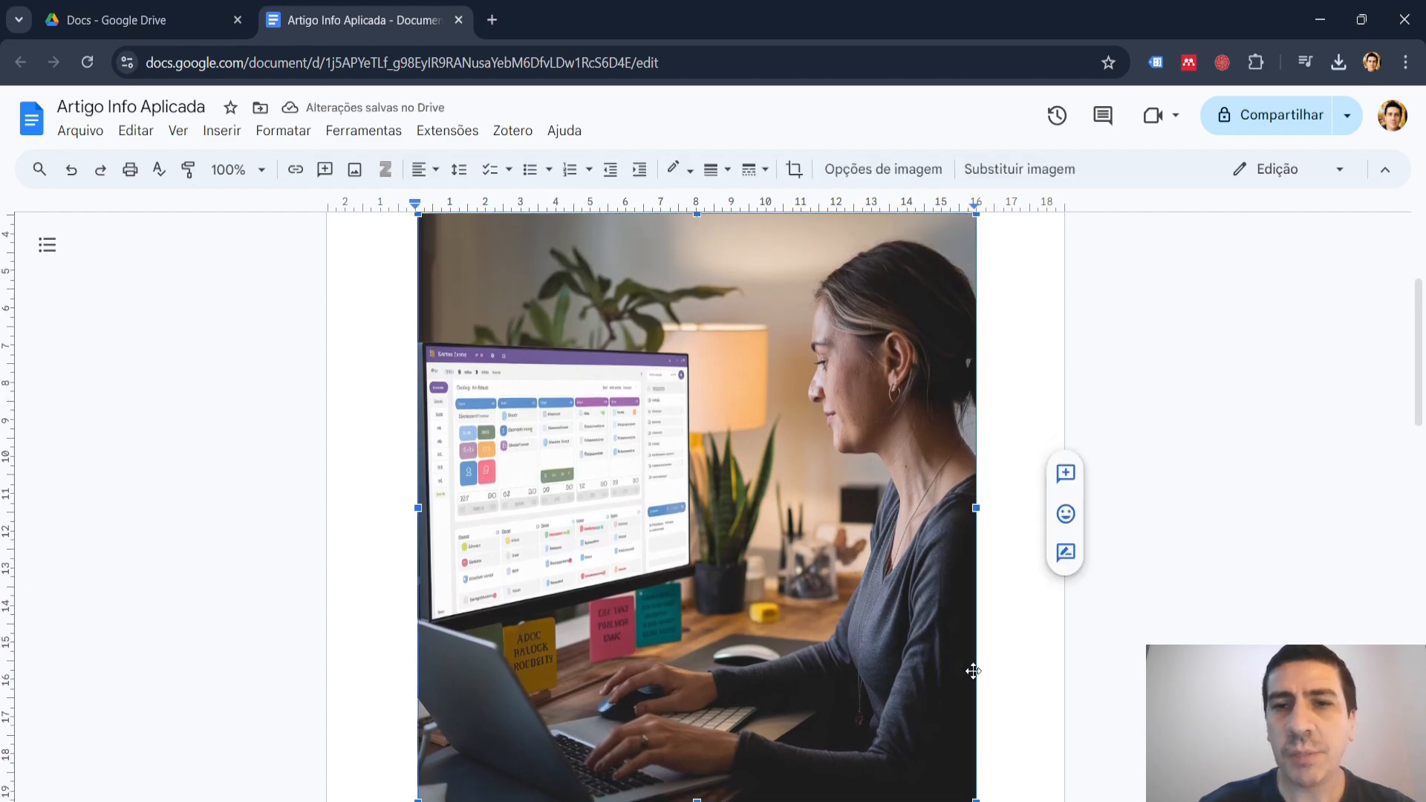
{"action": "left_click_drag", "start_coordinate": [973, 799], "coordinate": [620, 427]}
{"action": "scroll", "coordinate": [916, 397], "scroll_direction": "down", "scroll_amount": 3}
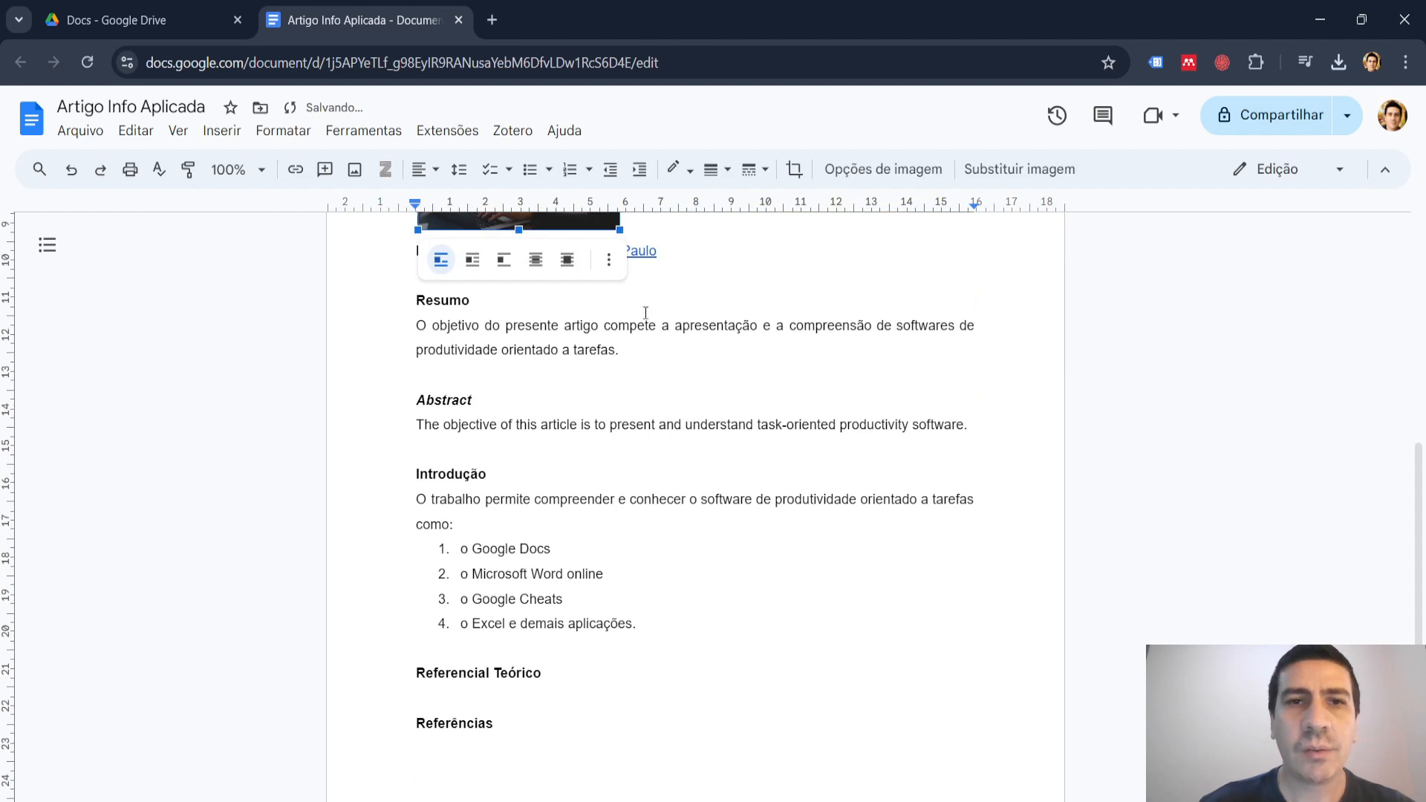
Move the image of the woman at her computer from below "Autores" to the blank line between the Introdução list and "Referencial Teórico".
{"action": "scroll", "coordinate": [533, 223], "scroll_direction": "up", "scroll_amount": 3}
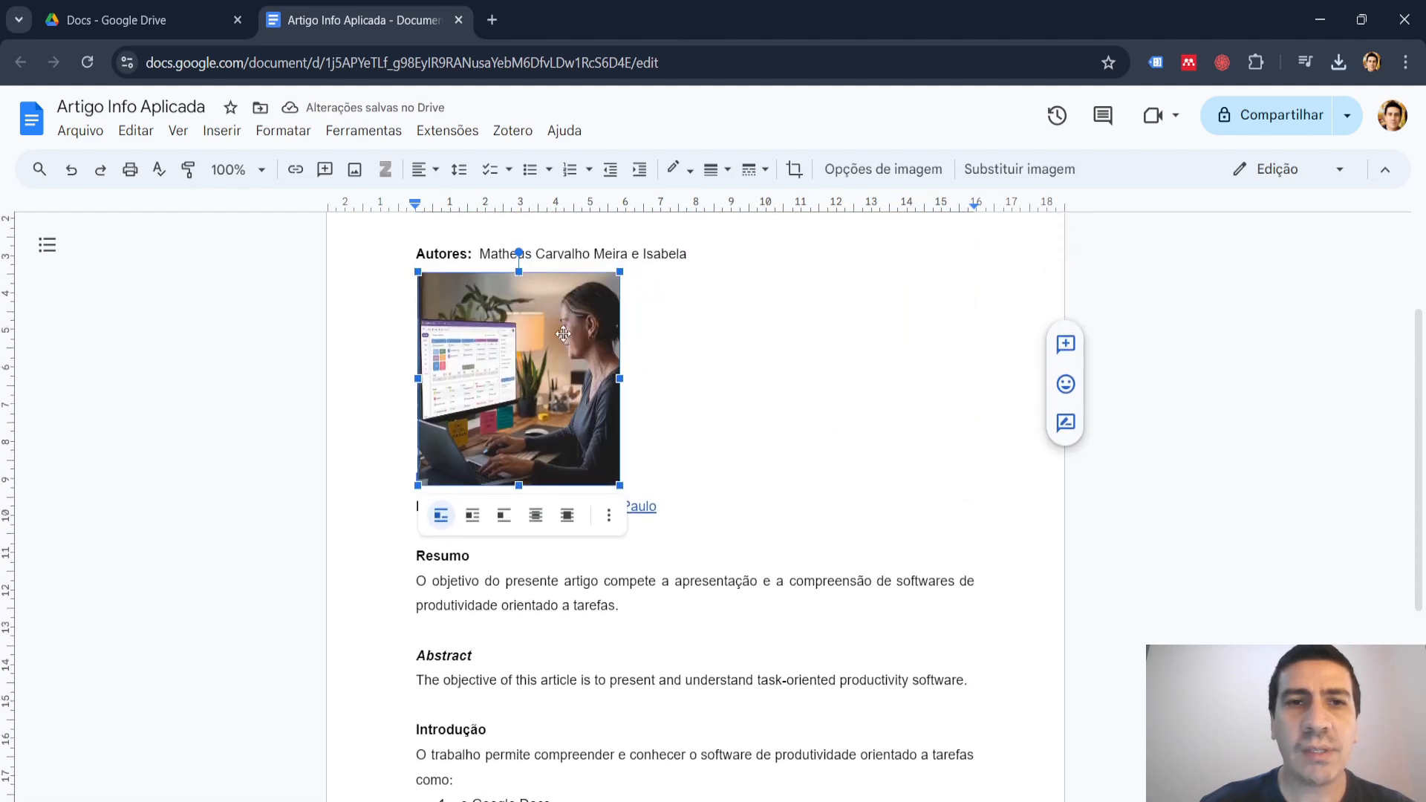
{"action": "left_click", "coordinate": [491, 786]}
{"action": "scroll", "coordinate": [491, 743], "scroll_direction": "down", "scroll_amount": 4}
{"action": "left_click", "coordinate": [475, 659]}
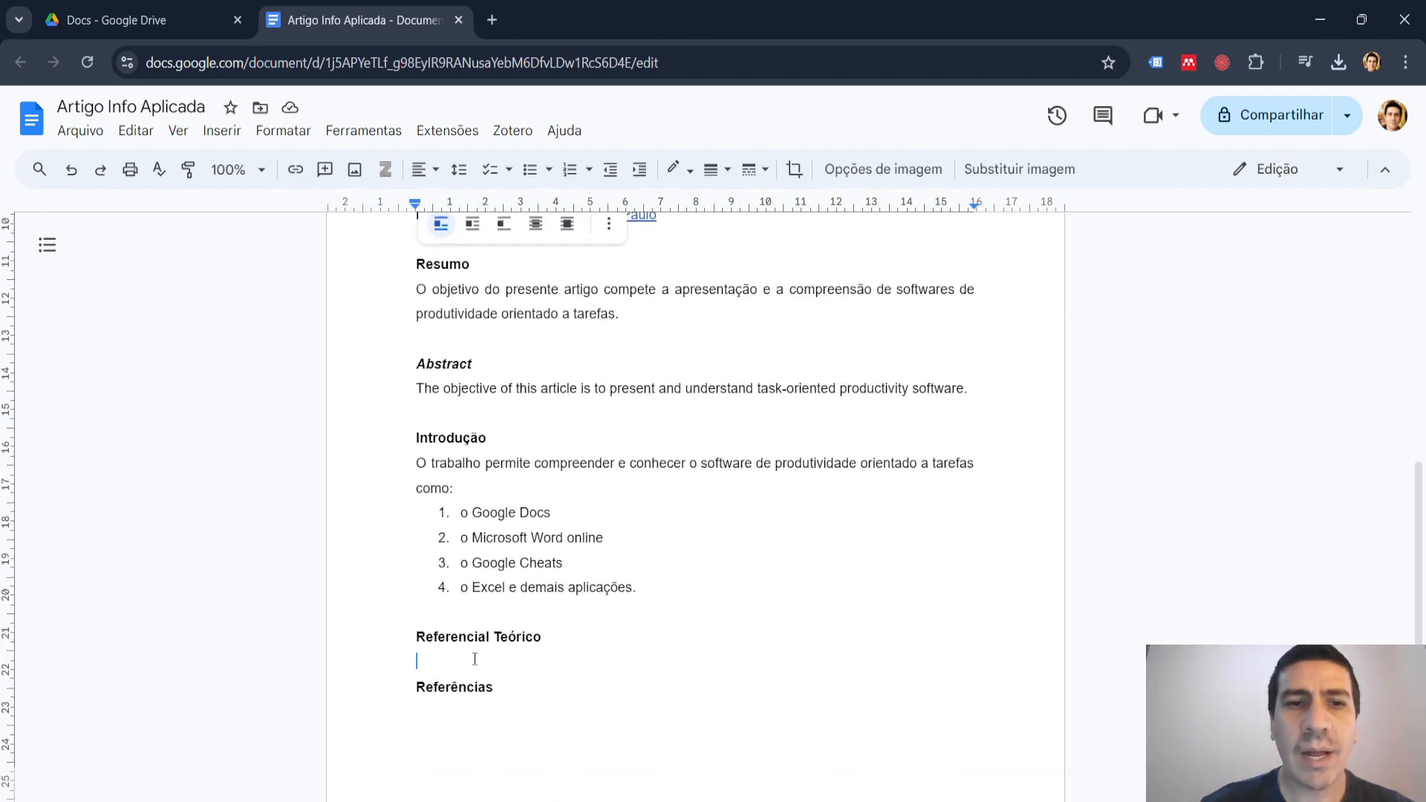
{"action": "key", "text": "ctrl+v"}
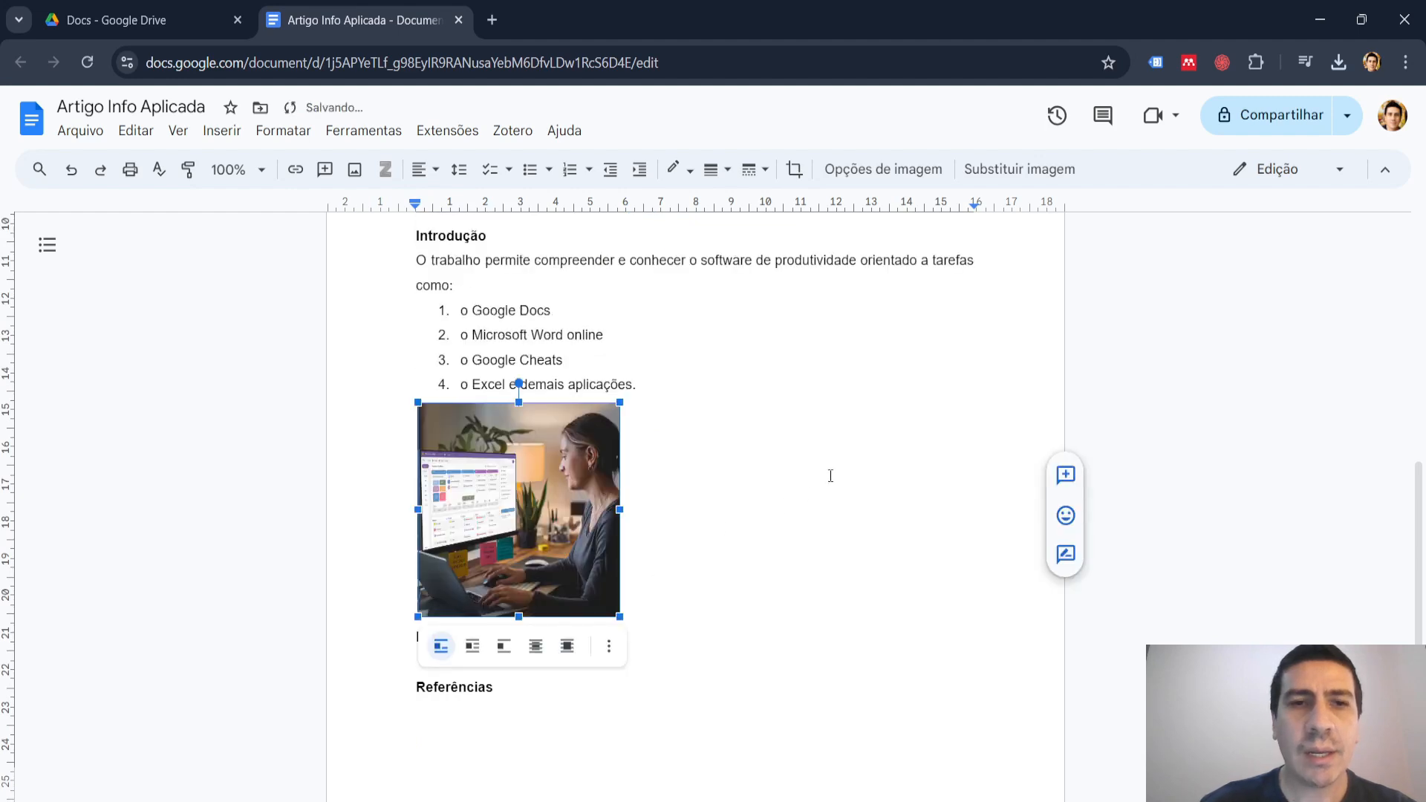
{"action": "scroll", "coordinate": [853, 470], "scroll_direction": "down", "scroll_amount": 1}
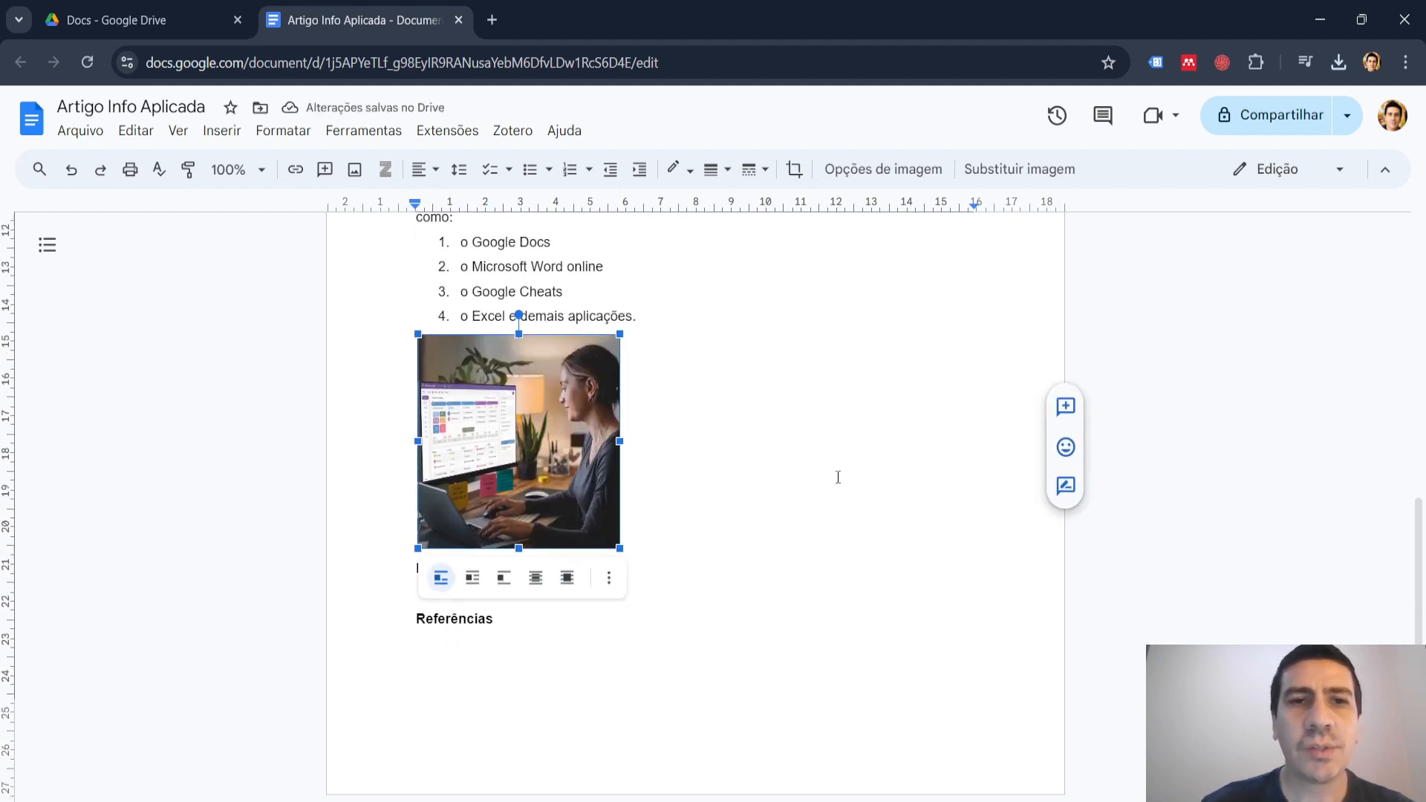
{"action": "left_click", "coordinate": [802, 533]}
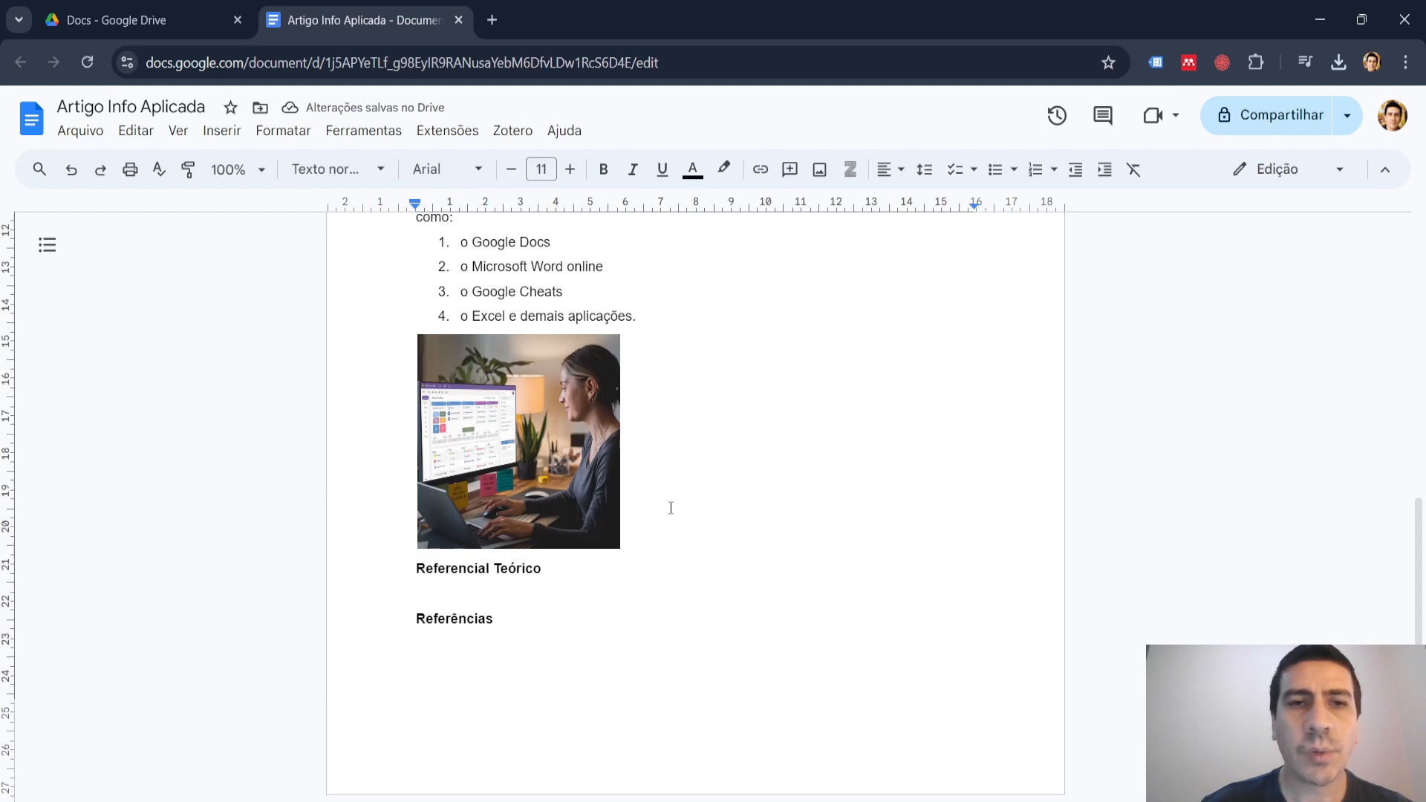
Shrink the moved image proportionally to about 4.8 cm wide and center it on the page.
{"action": "left_click", "coordinate": [524, 411]}
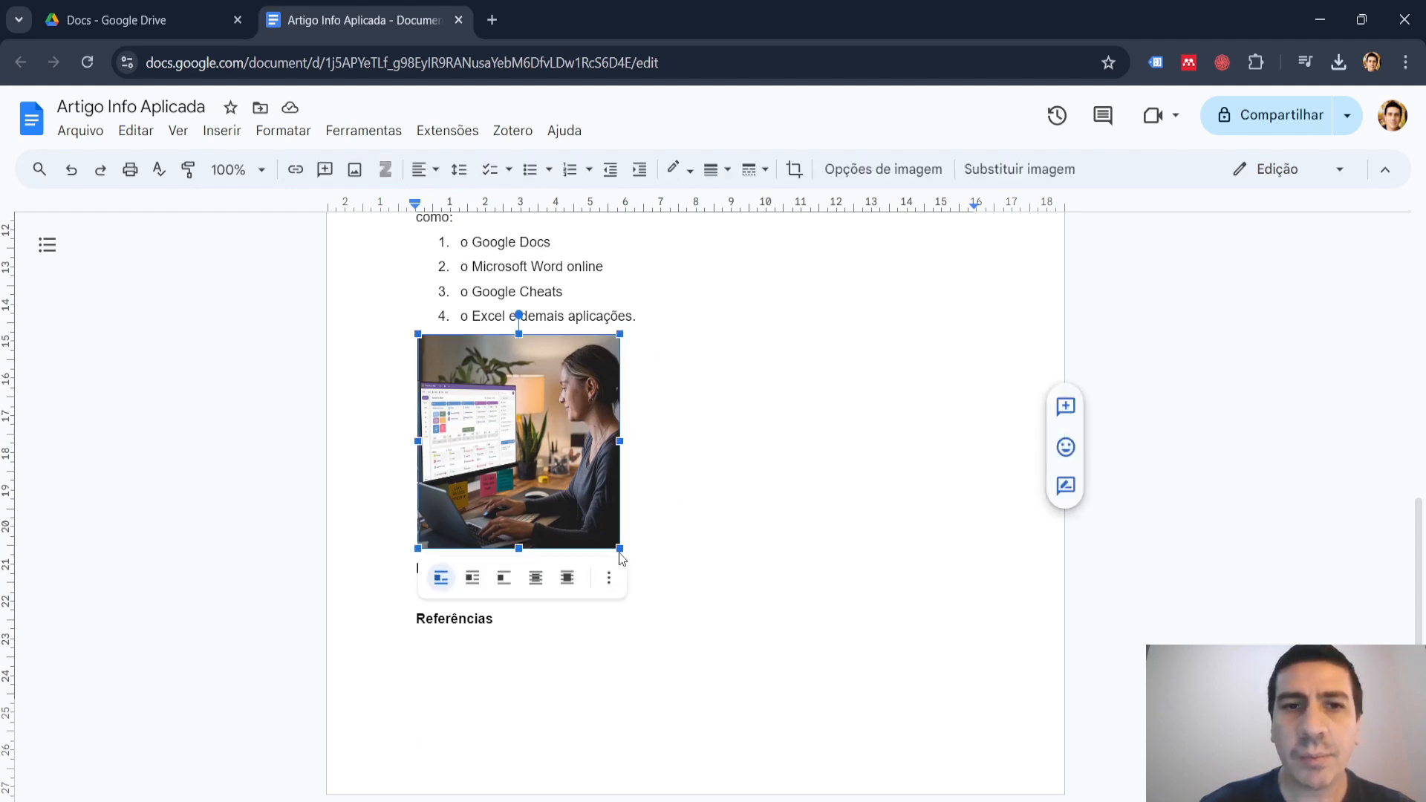
{"action": "left_click_drag", "start_coordinate": [620, 548], "coordinate": [585, 512]}
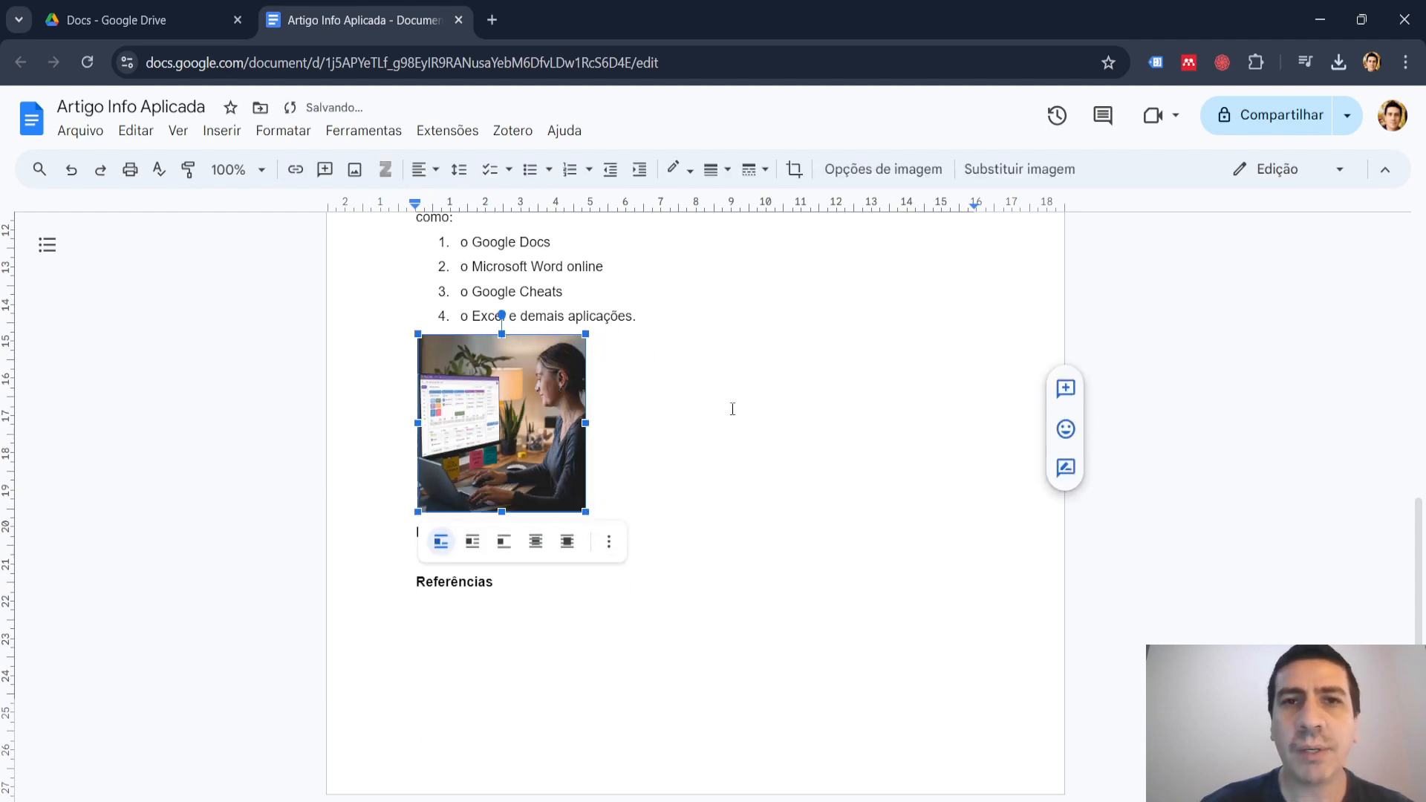
{"action": "left_click", "coordinate": [434, 173]}
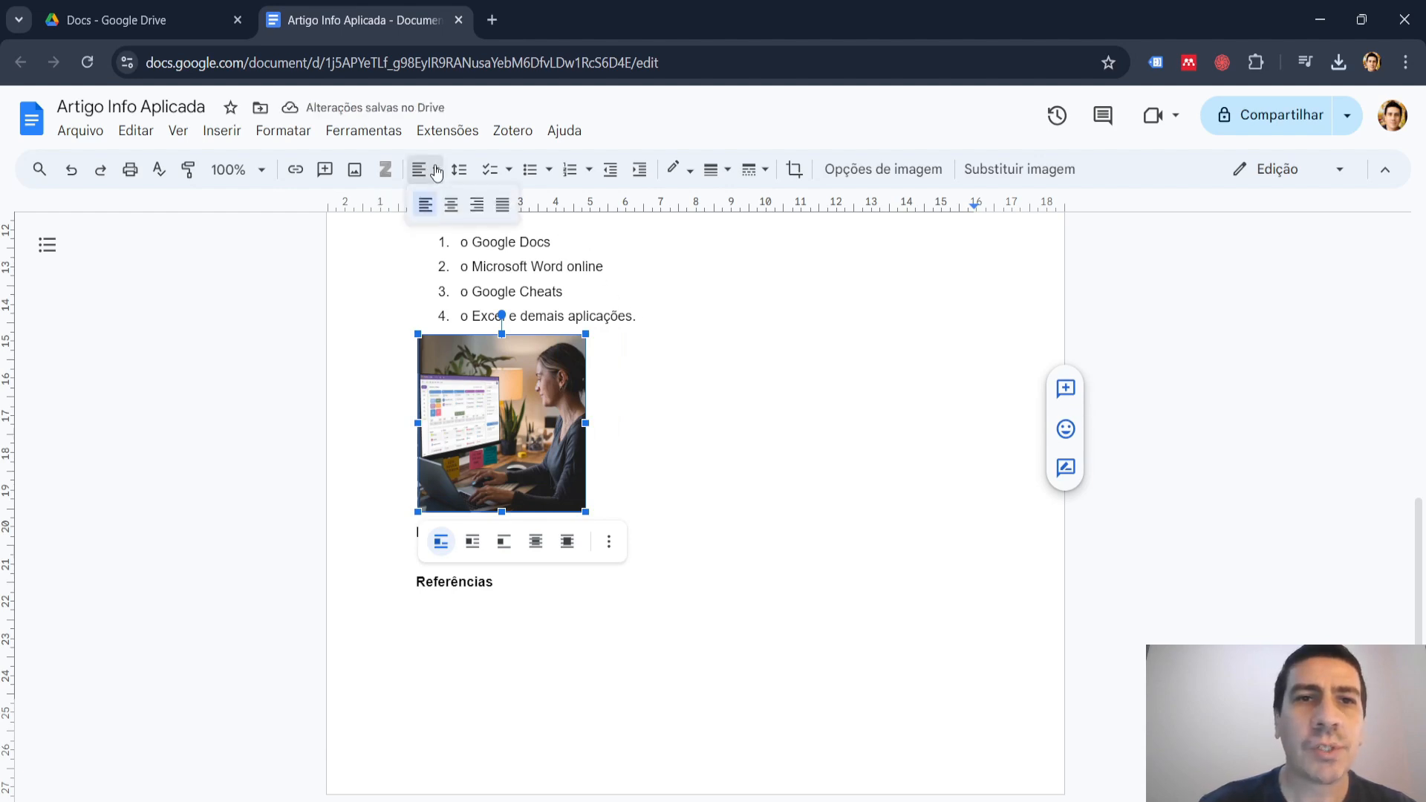
{"action": "left_click", "coordinate": [447, 214]}
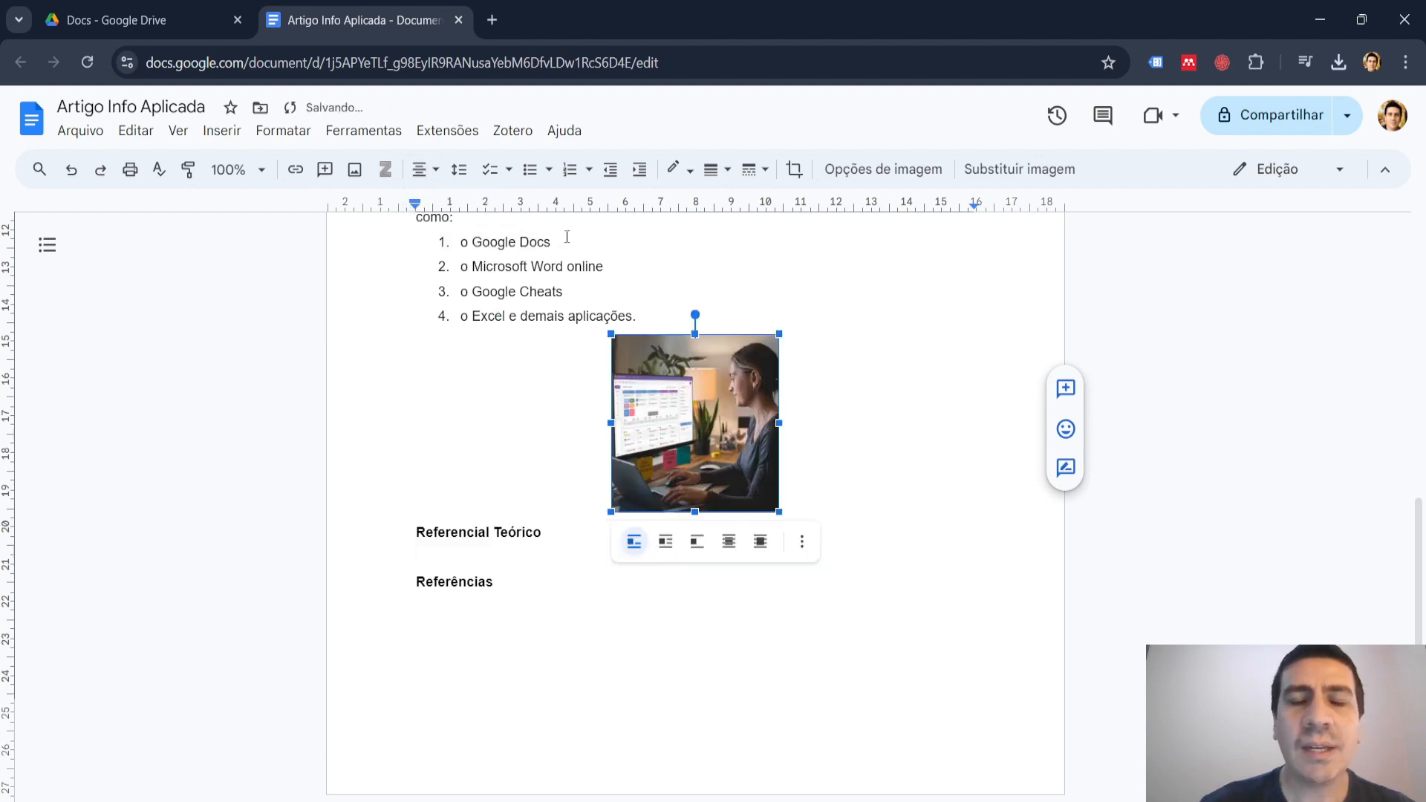
{"action": "left_click", "coordinate": [843, 418]}
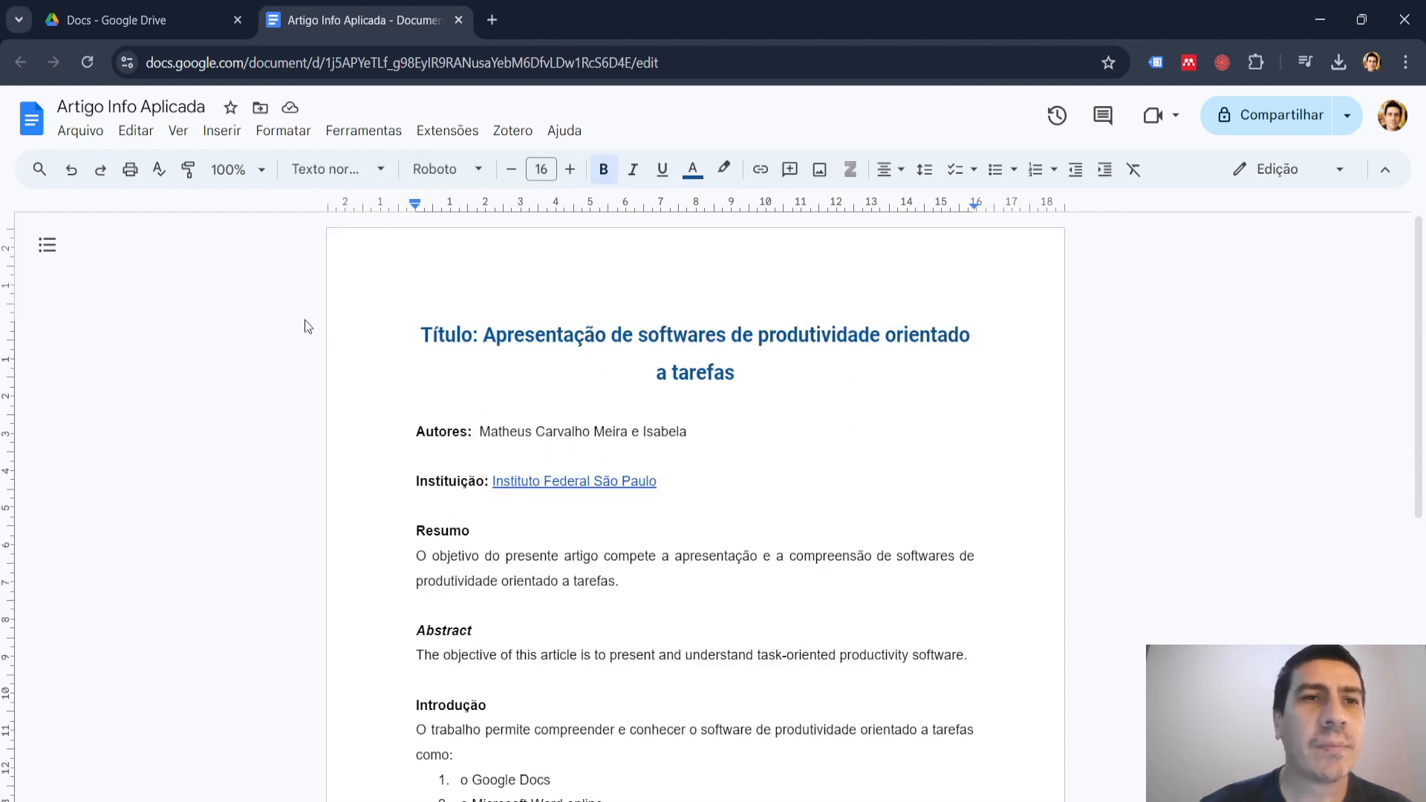
Open the web image search for inserting a picture and search for "logo ifsp".
{"action": "left_click", "coordinate": [222, 131]}
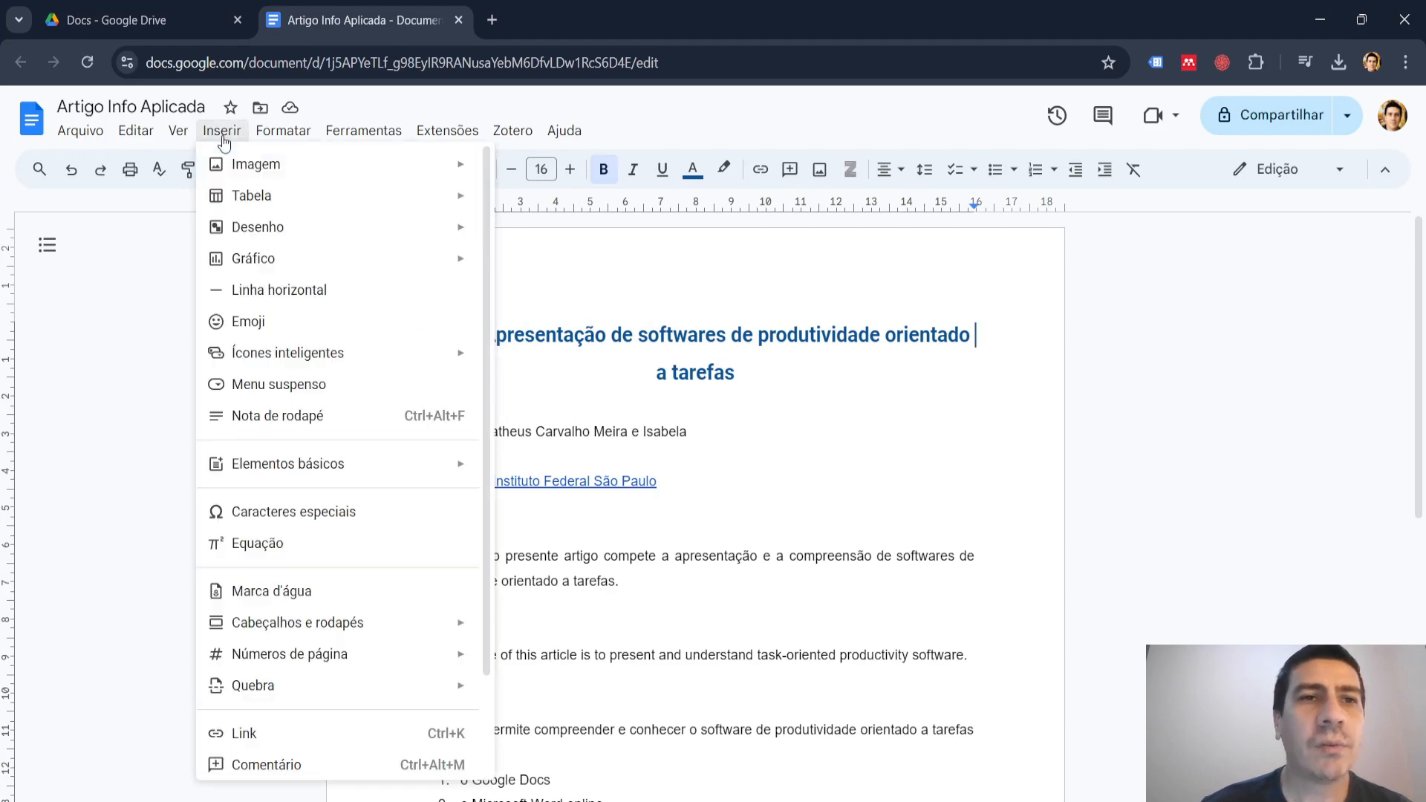
{"action": "mouse_move", "coordinate": [263, 164]}
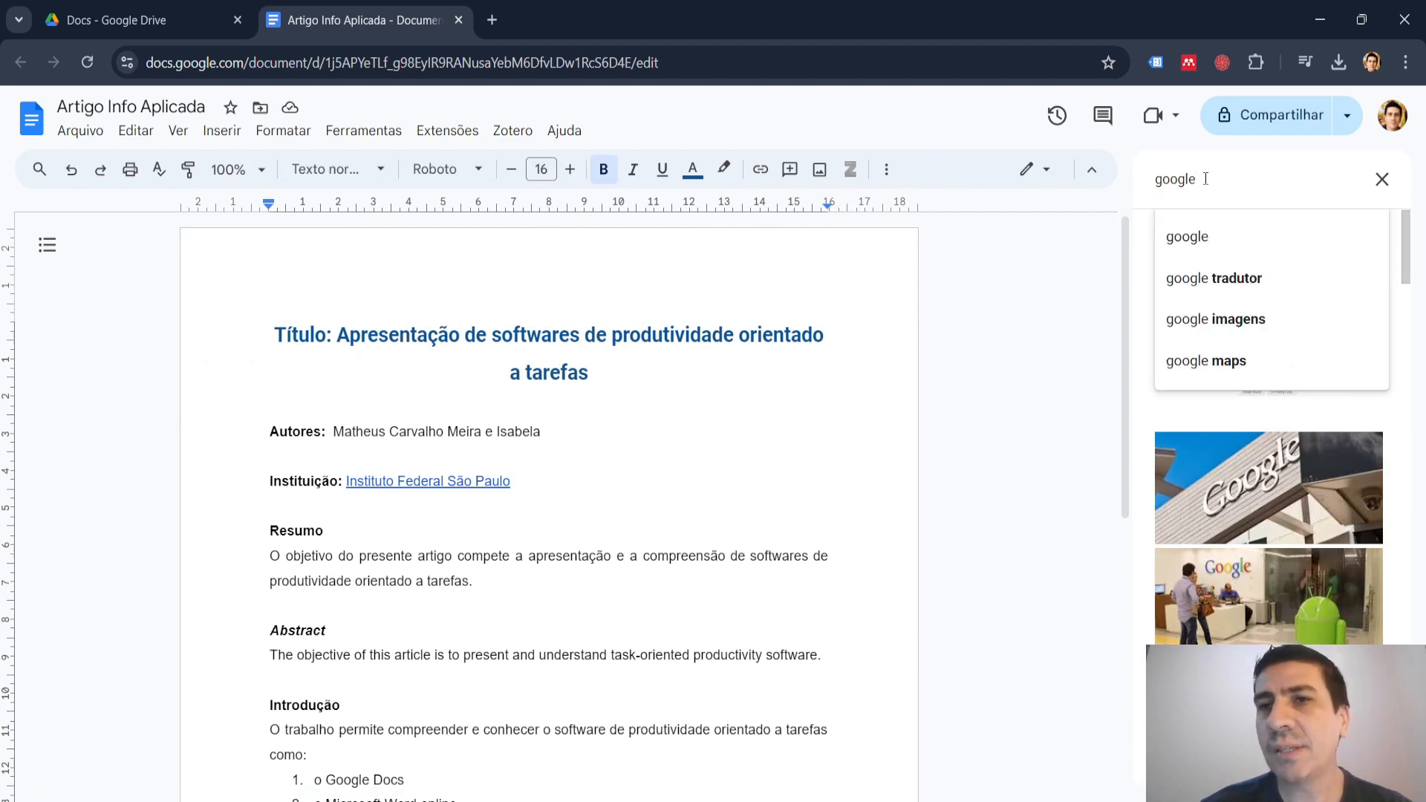
{"action": "left_click", "coordinate": [1013, 342]}
{"action": "left_click", "coordinate": [1048, 381]}
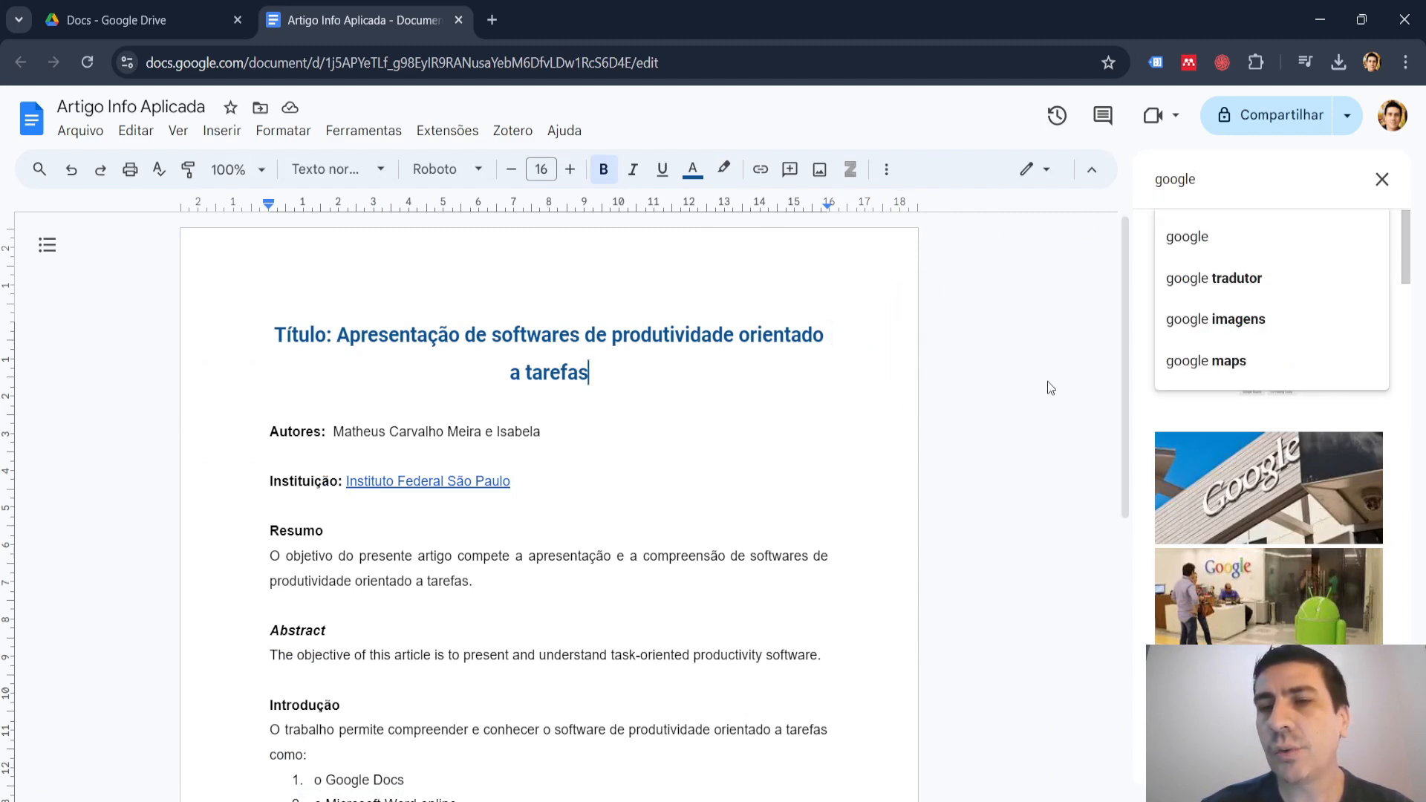
{"action": "left_click_drag", "start_coordinate": [1214, 178], "coordinate": [1152, 181]}
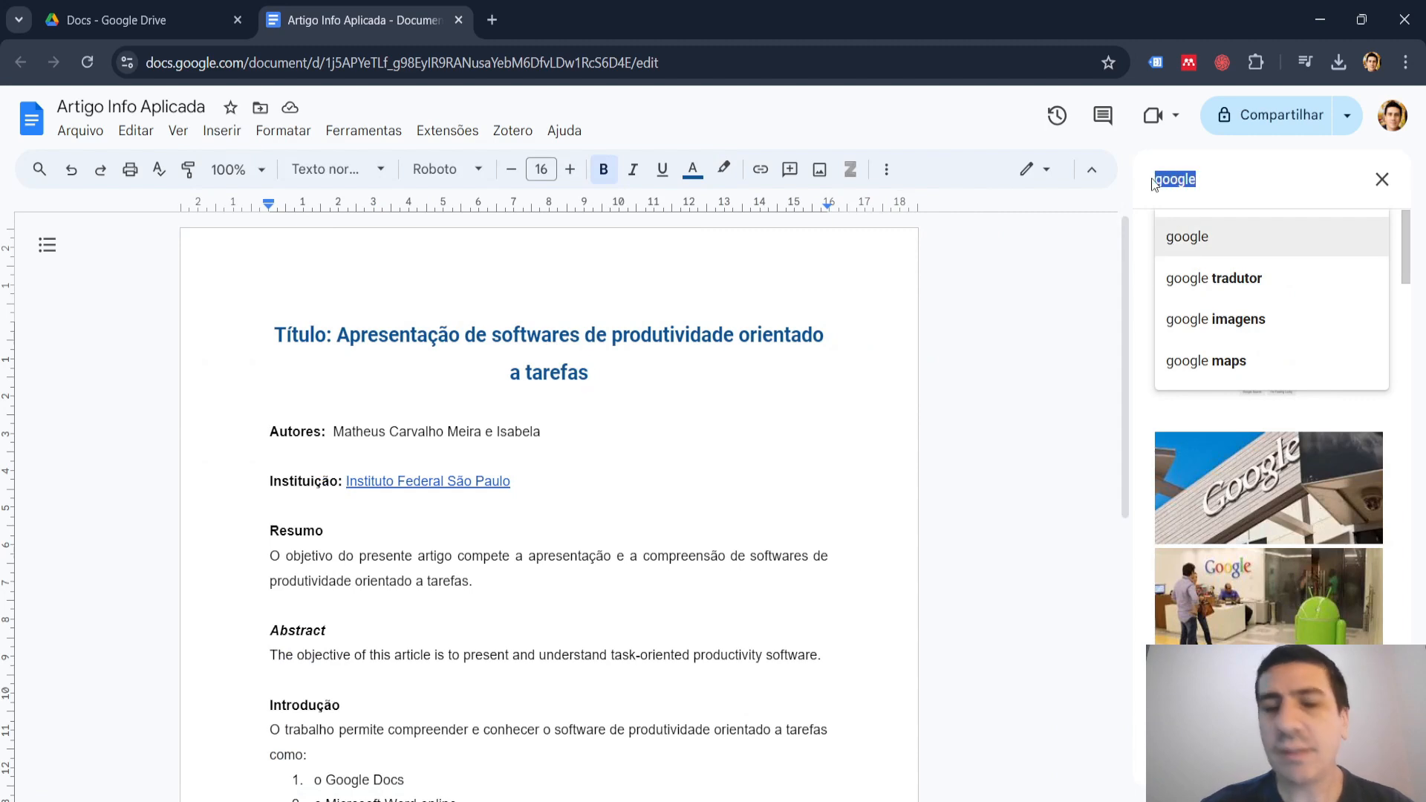
{"action": "type", "text": "logo i"}
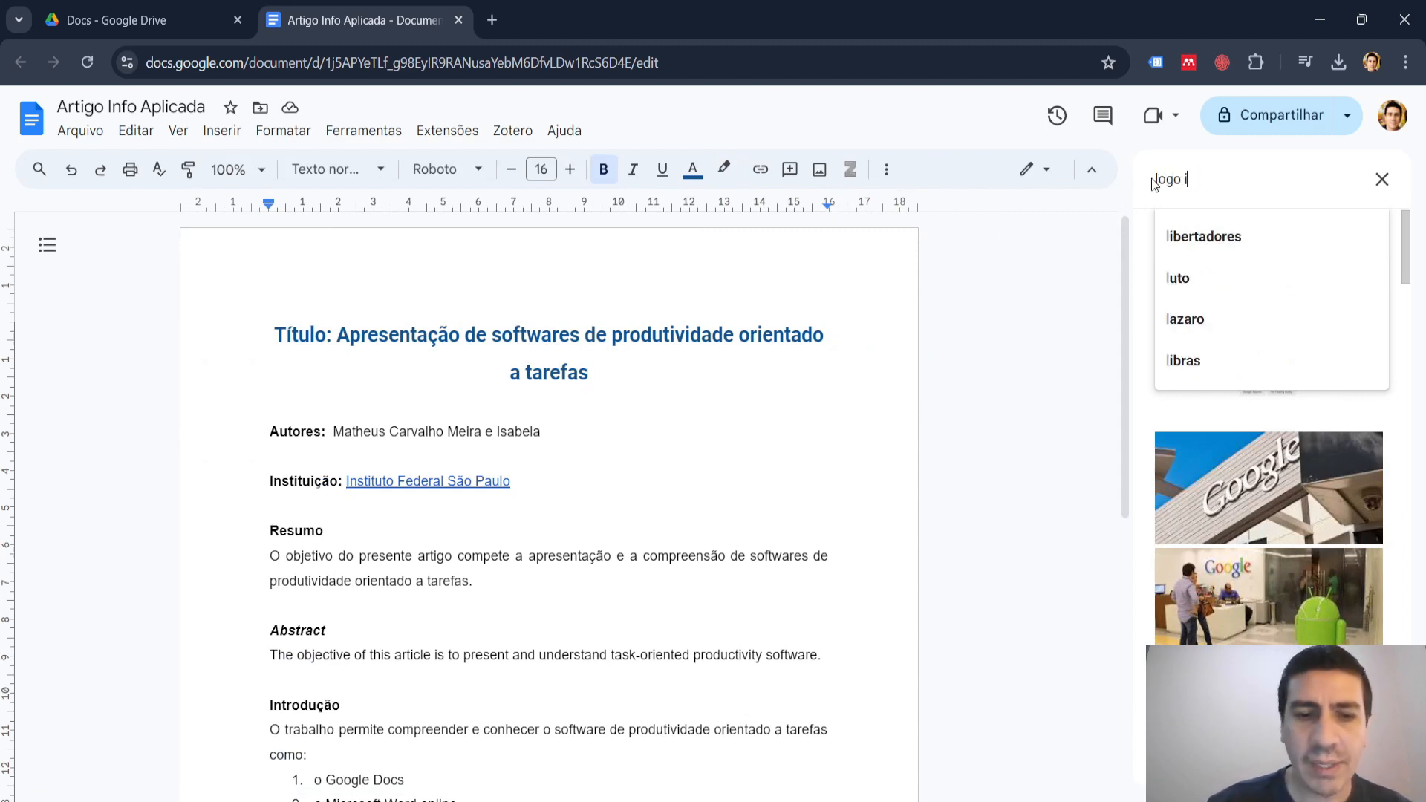
{"action": "type", "text": "fsp"}
{"action": "key", "text": "Return"}
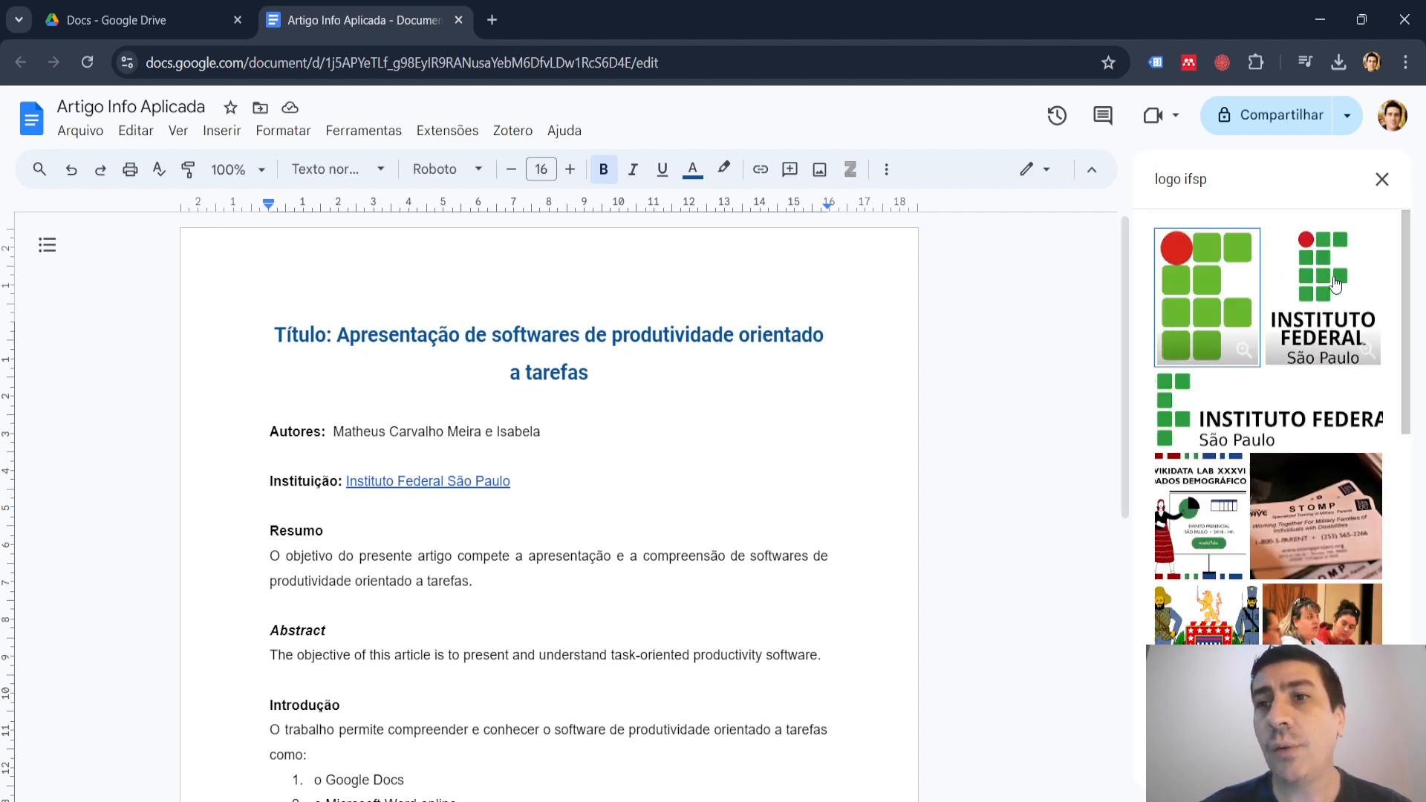
Insert the vertical "Instituto Federal São Paulo" logo into the page header and shrink it proportionally to about 3 cm wide.
{"action": "left_click_drag", "start_coordinate": [1334, 281], "coordinate": [483, 255]}
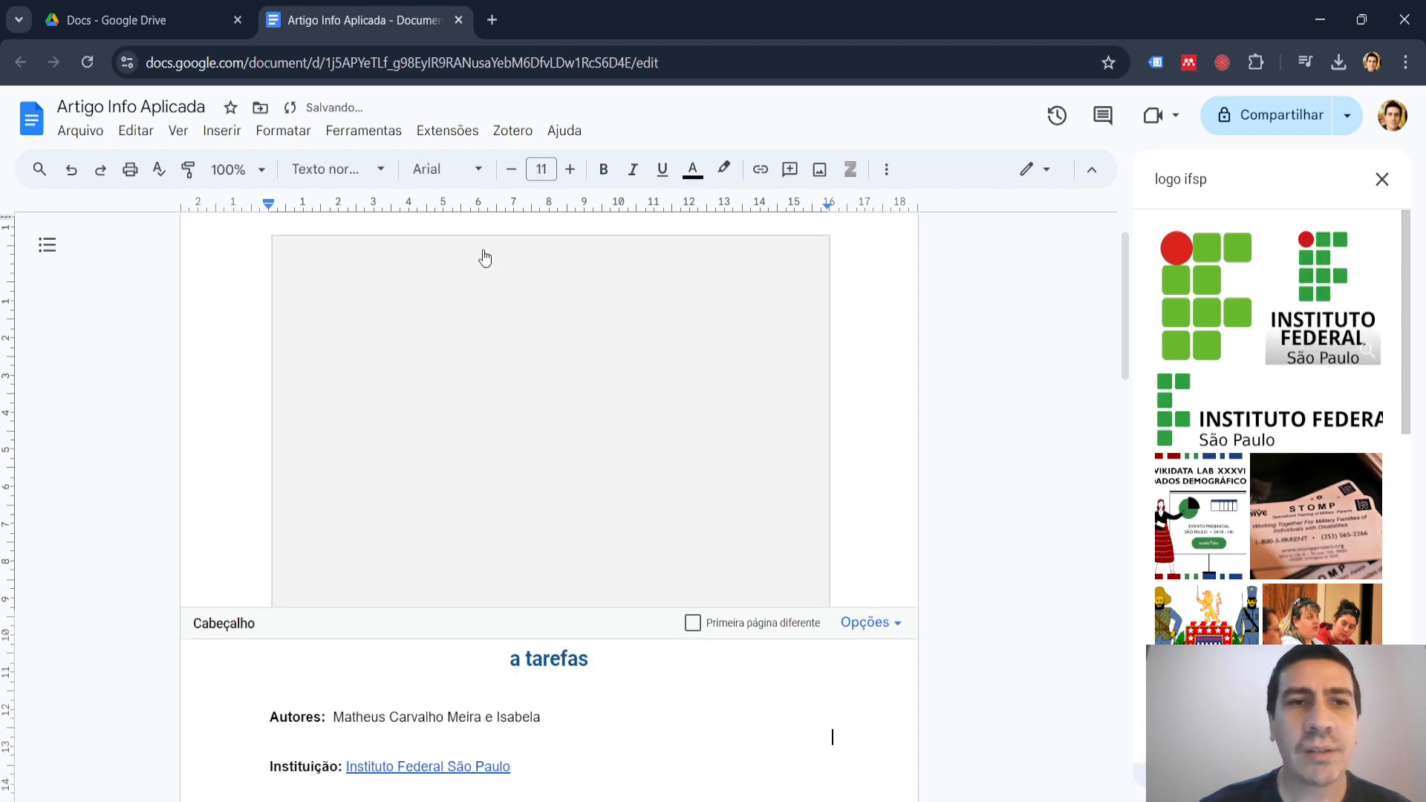
{"action": "left_click", "coordinate": [576, 447]}
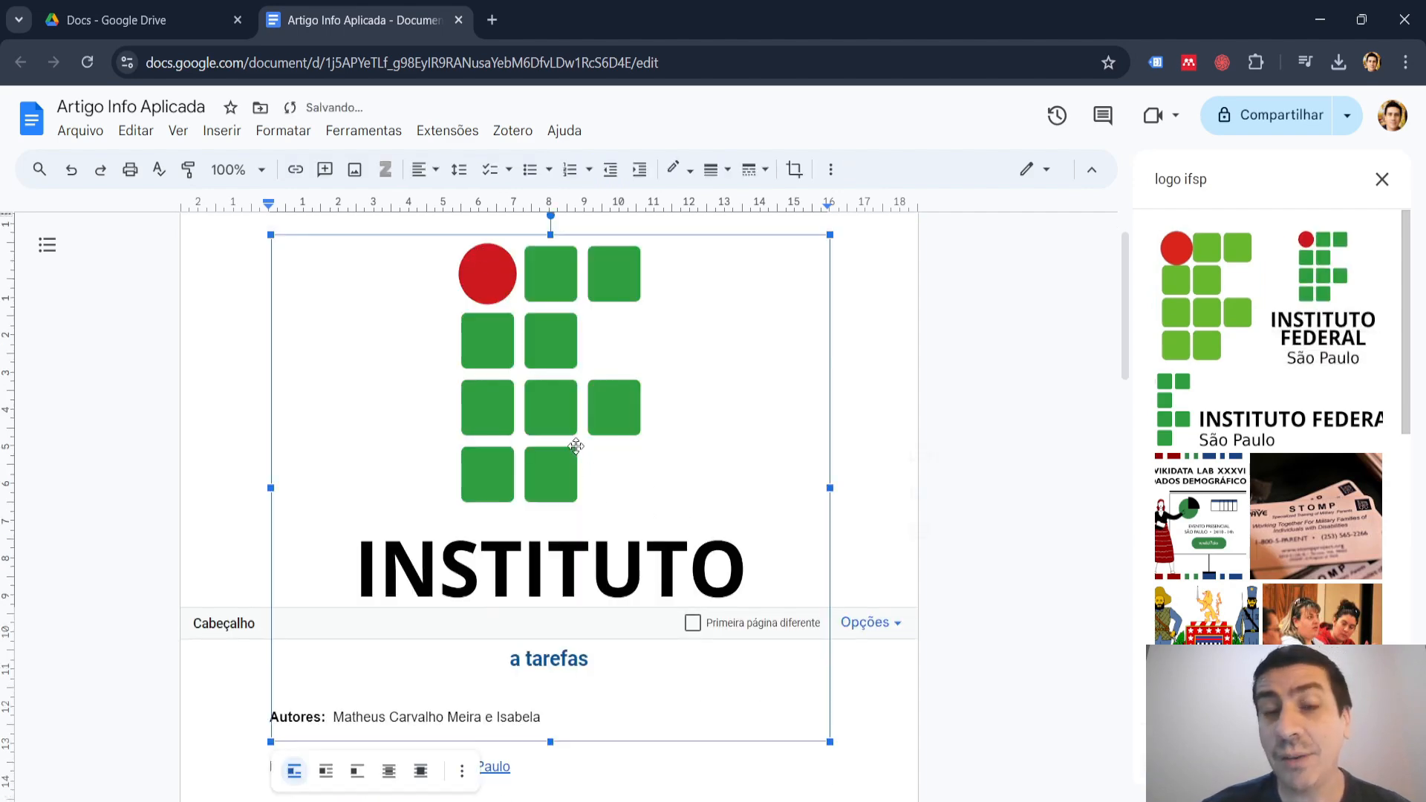
{"action": "left_click_drag", "start_coordinate": [829, 741], "coordinate": [394, 304]}
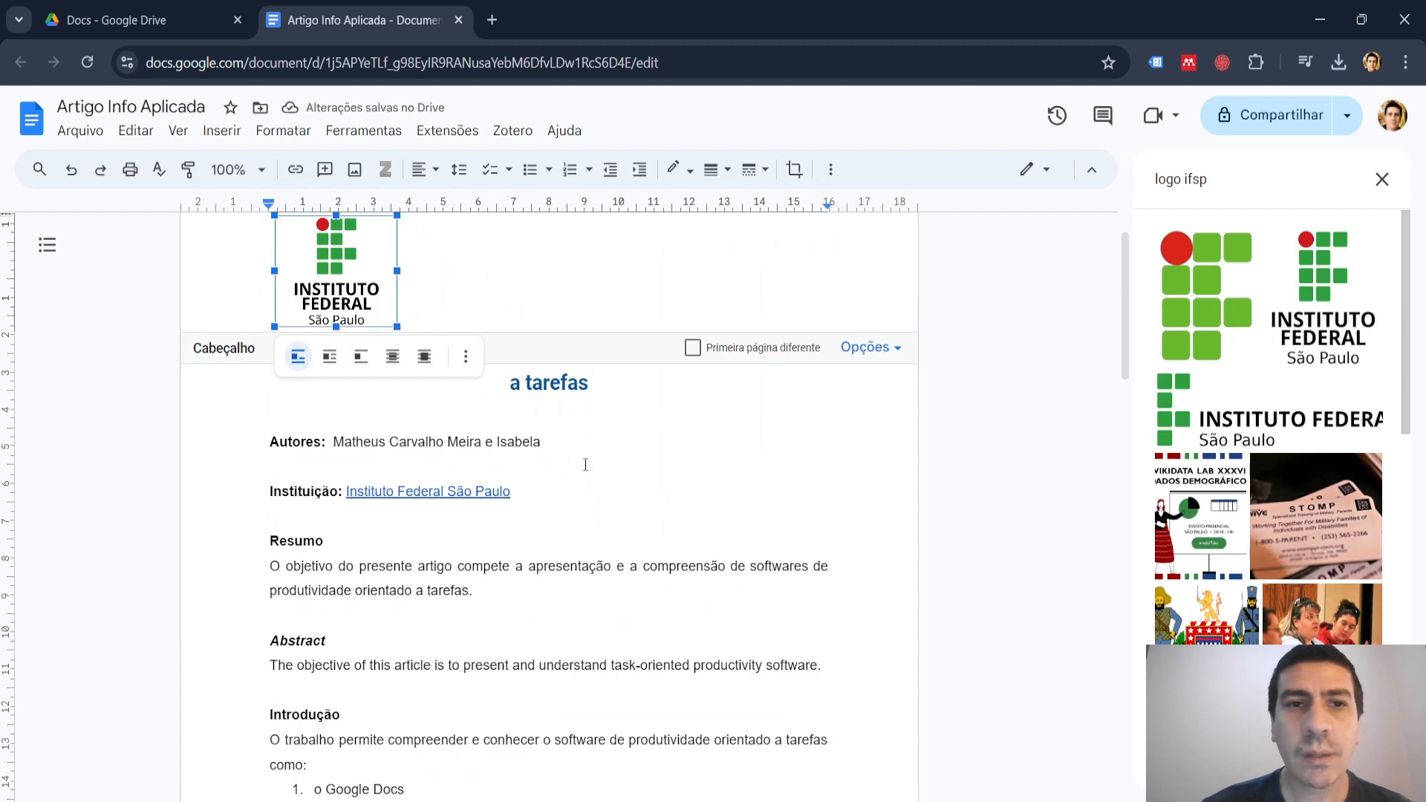
{"action": "scroll", "coordinate": [590, 464], "scroll_direction": "up", "scroll_amount": 1}
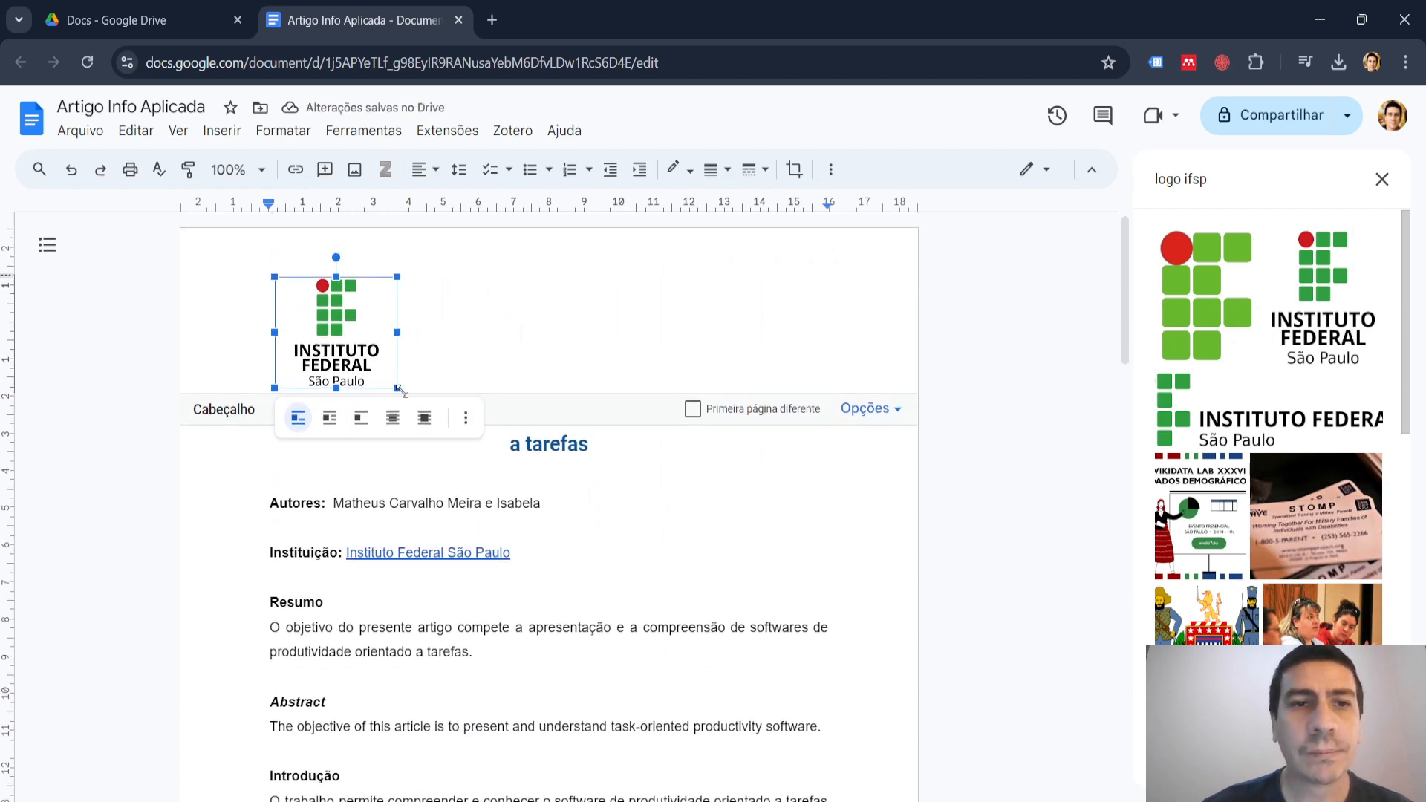
{"action": "left_click_drag", "start_coordinate": [398, 388], "coordinate": [385, 376]}
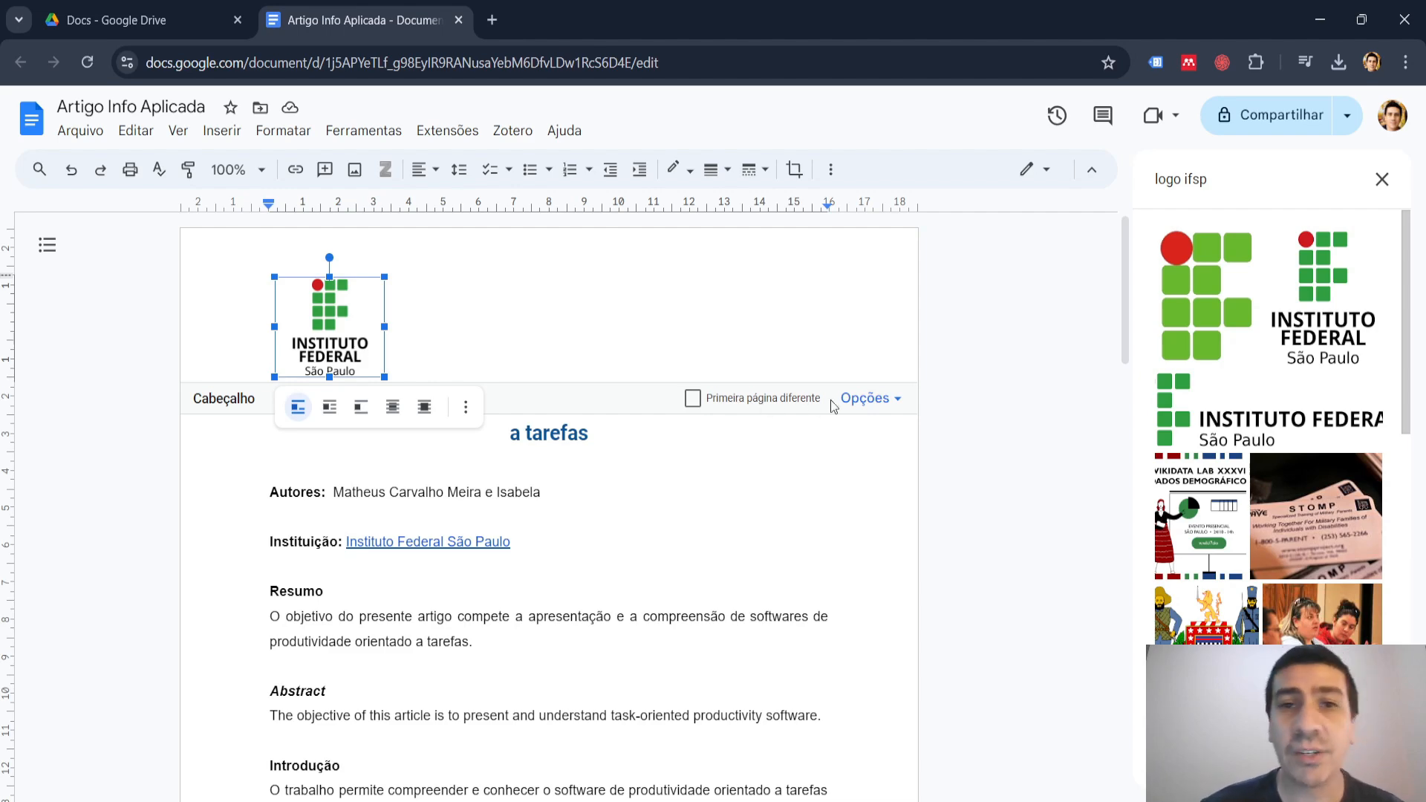
Add page numbers in the footer (Rodapé), shown on the first page and starting at 1.
{"action": "left_click", "coordinate": [905, 400]}
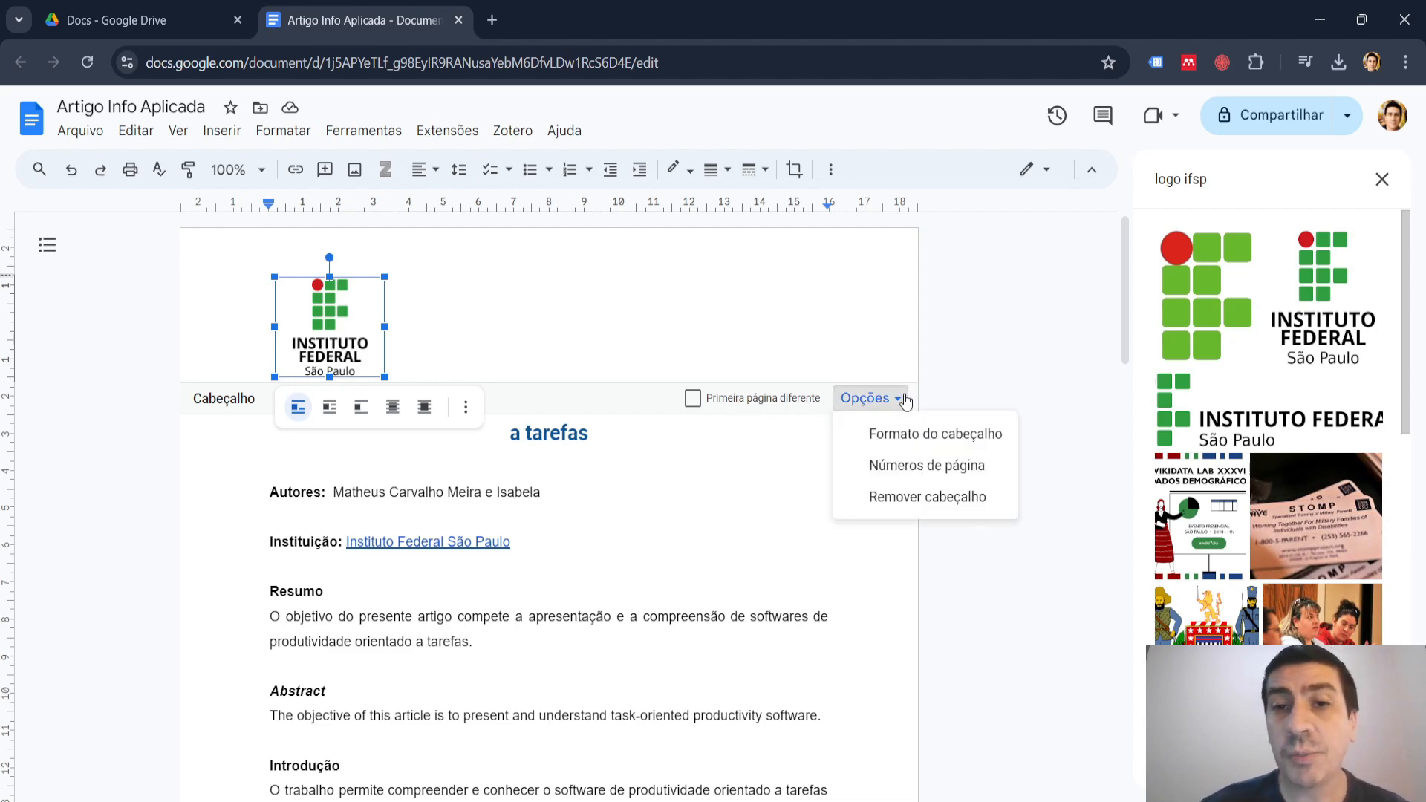
{"action": "left_click", "coordinate": [941, 473]}
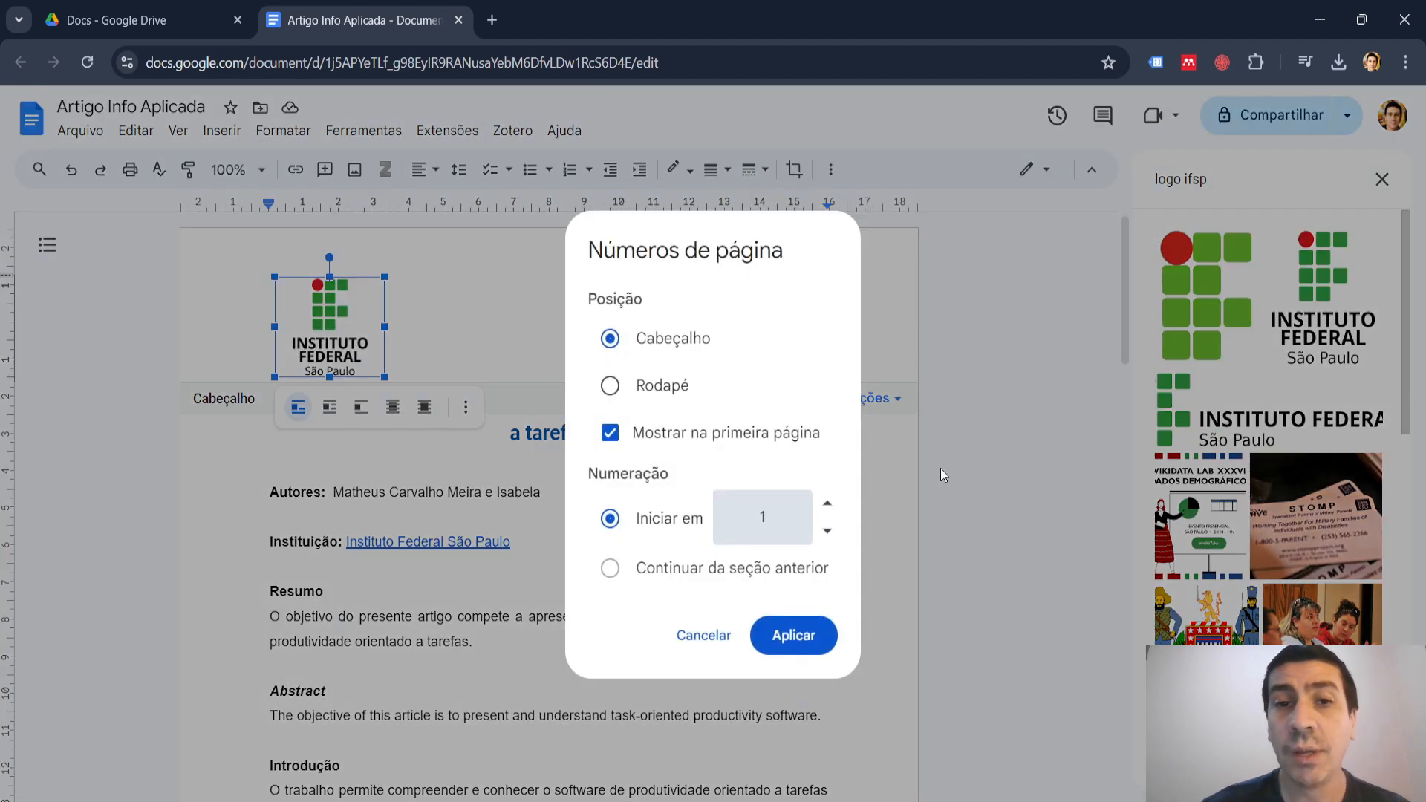
{"action": "left_click", "coordinate": [610, 386]}
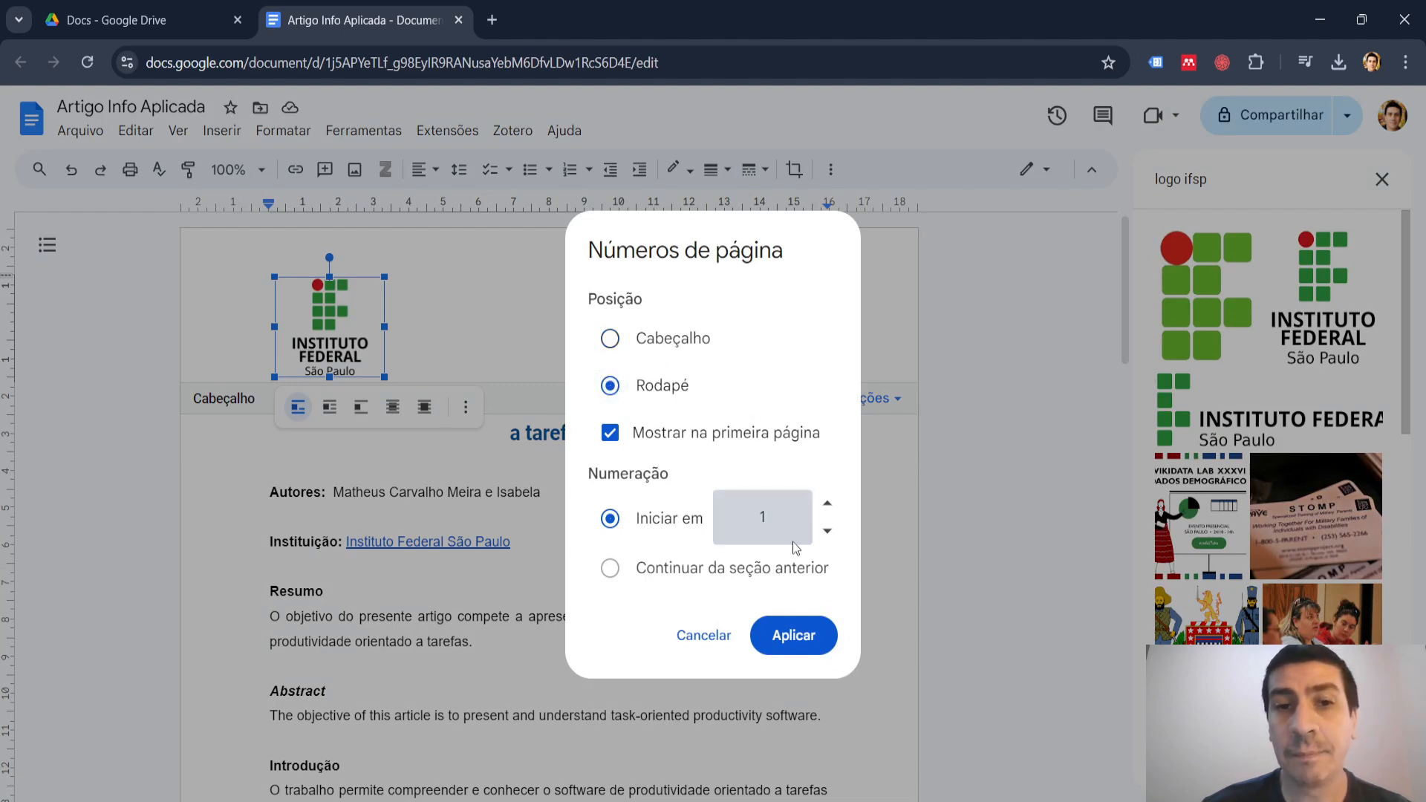
{"action": "left_click", "coordinate": [793, 635]}
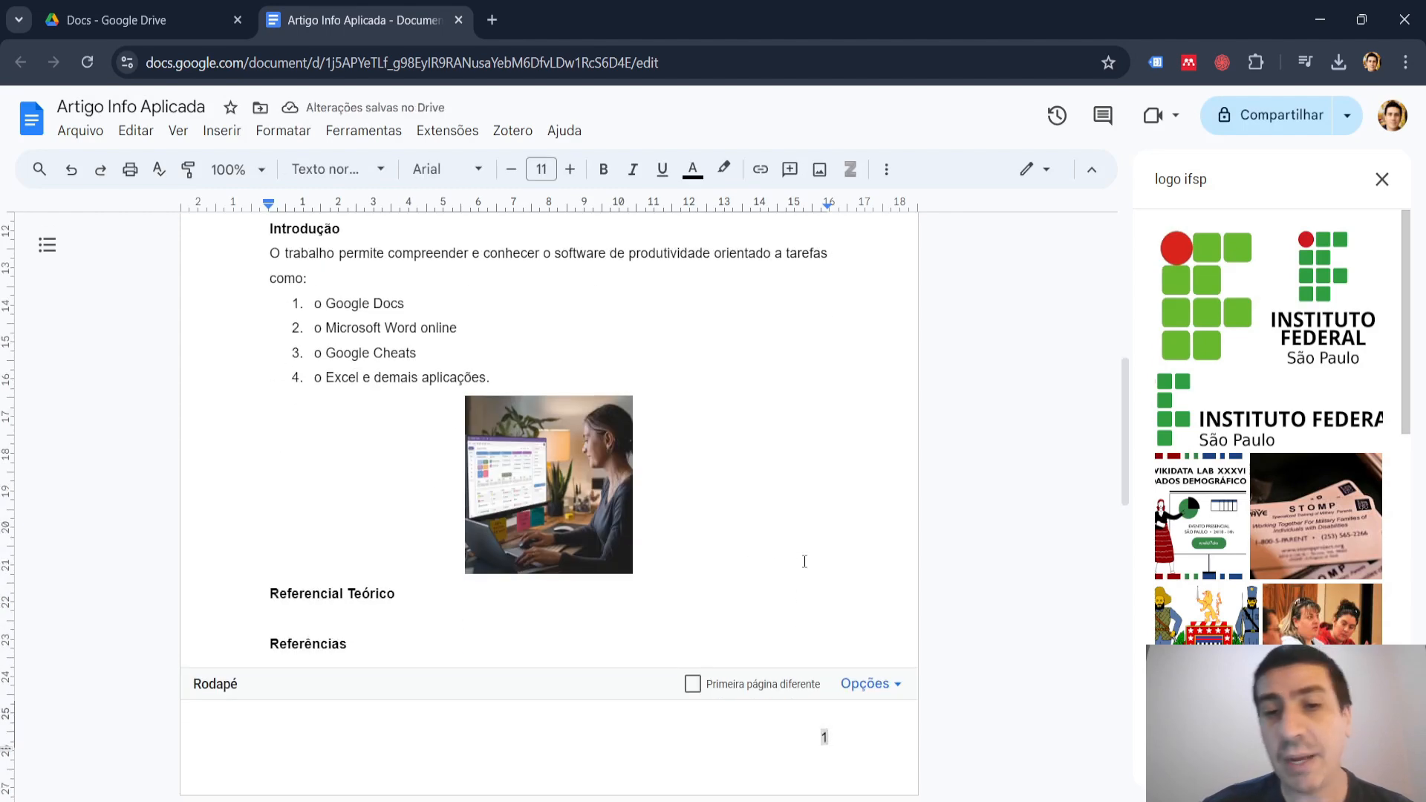
{"action": "scroll", "coordinate": [805, 561], "scroll_direction": "up", "scroll_amount": 7}
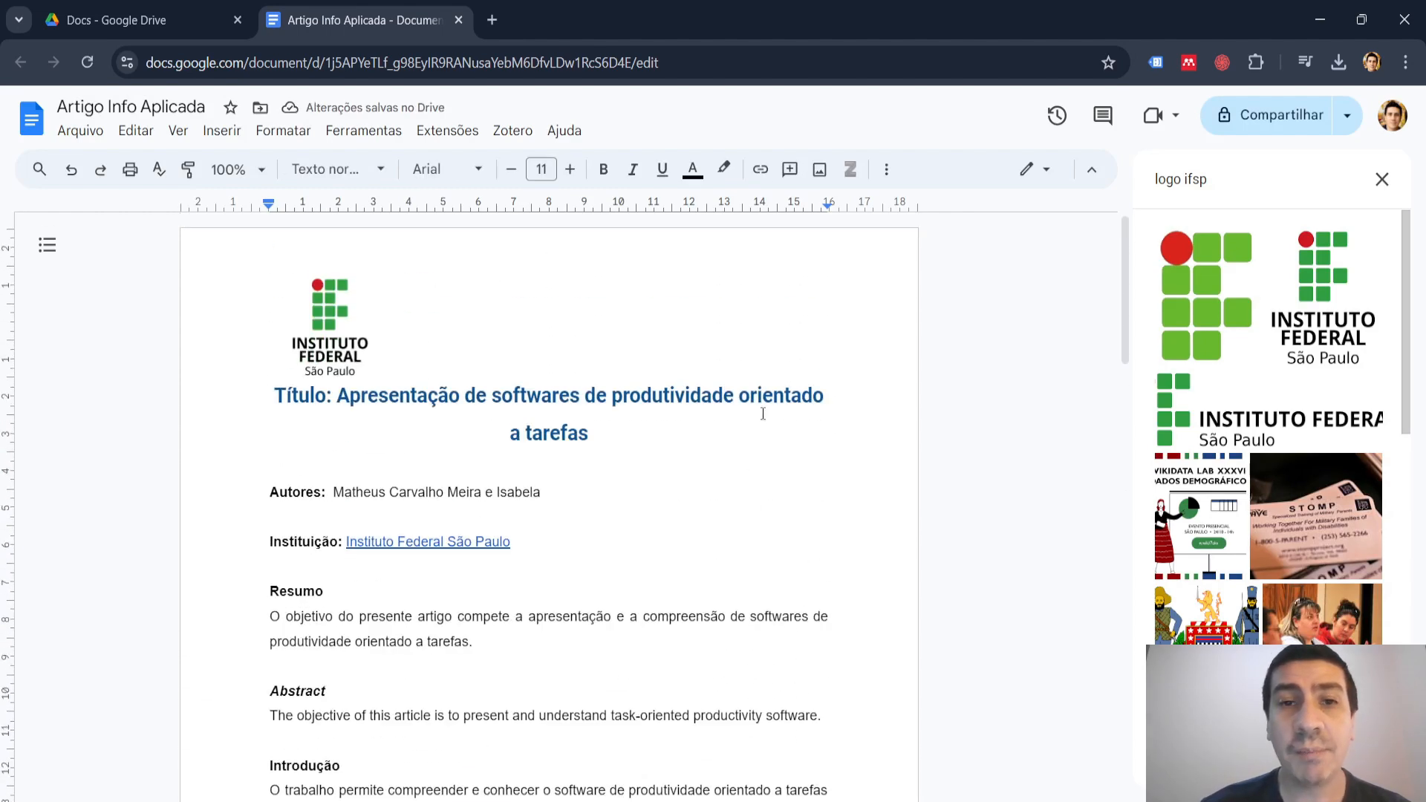
{"action": "scroll", "coordinate": [763, 414], "scroll_direction": "down", "scroll_amount": 12}
{"action": "scroll", "coordinate": [612, 446], "scroll_direction": "up", "scroll_amount": 12}
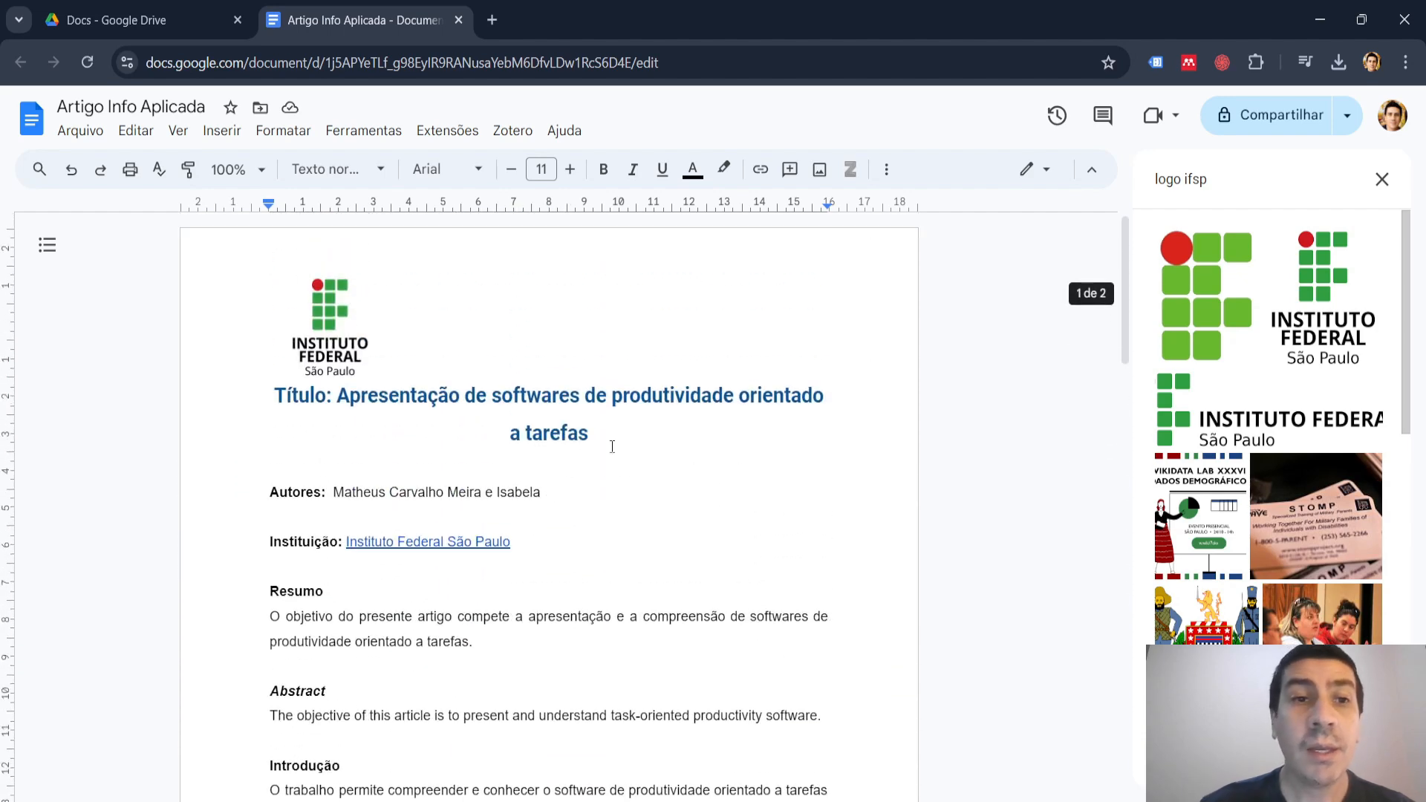
Center the Instituto Federal logo in the page header and return to the body text.
{"action": "left_click", "coordinate": [323, 316]}
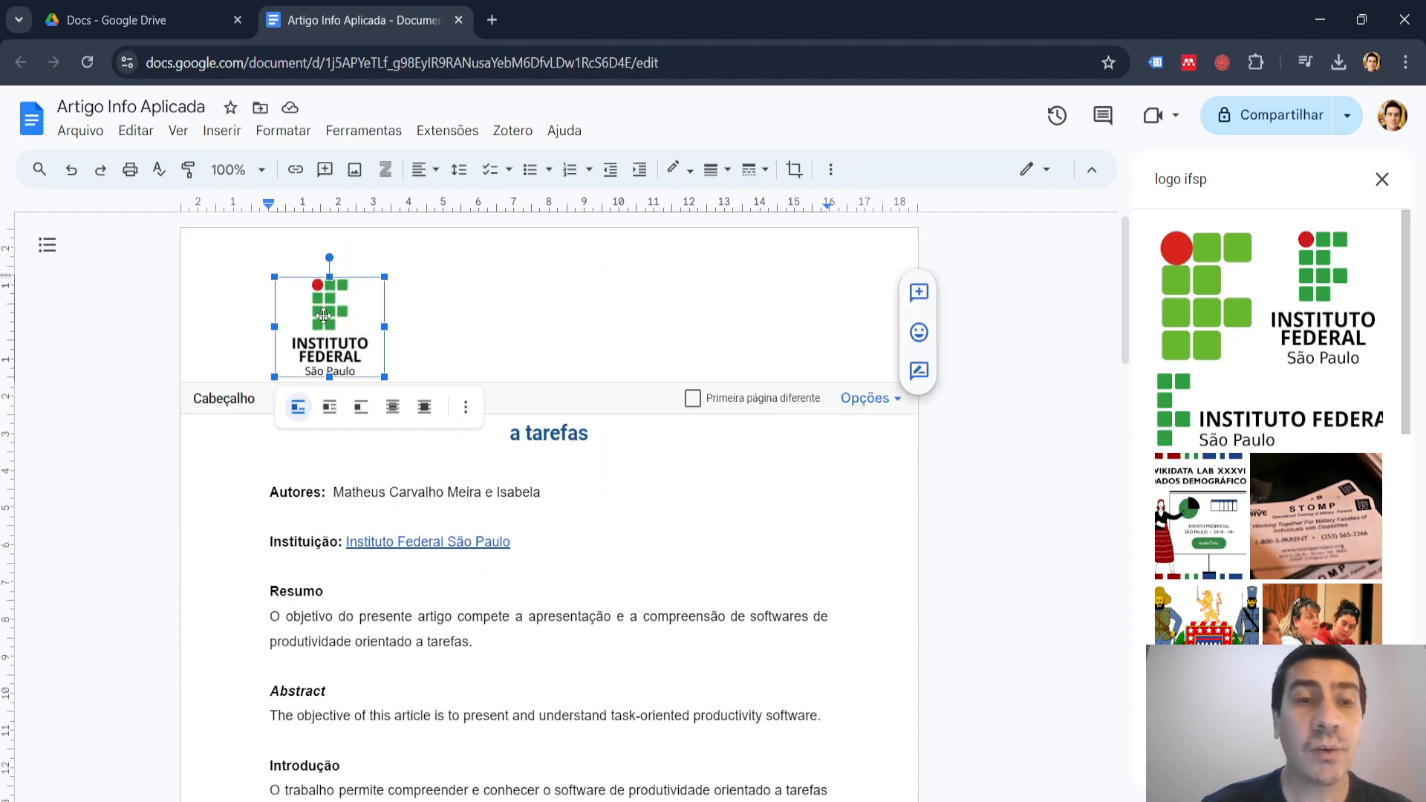
{"action": "left_click", "coordinate": [439, 173]}
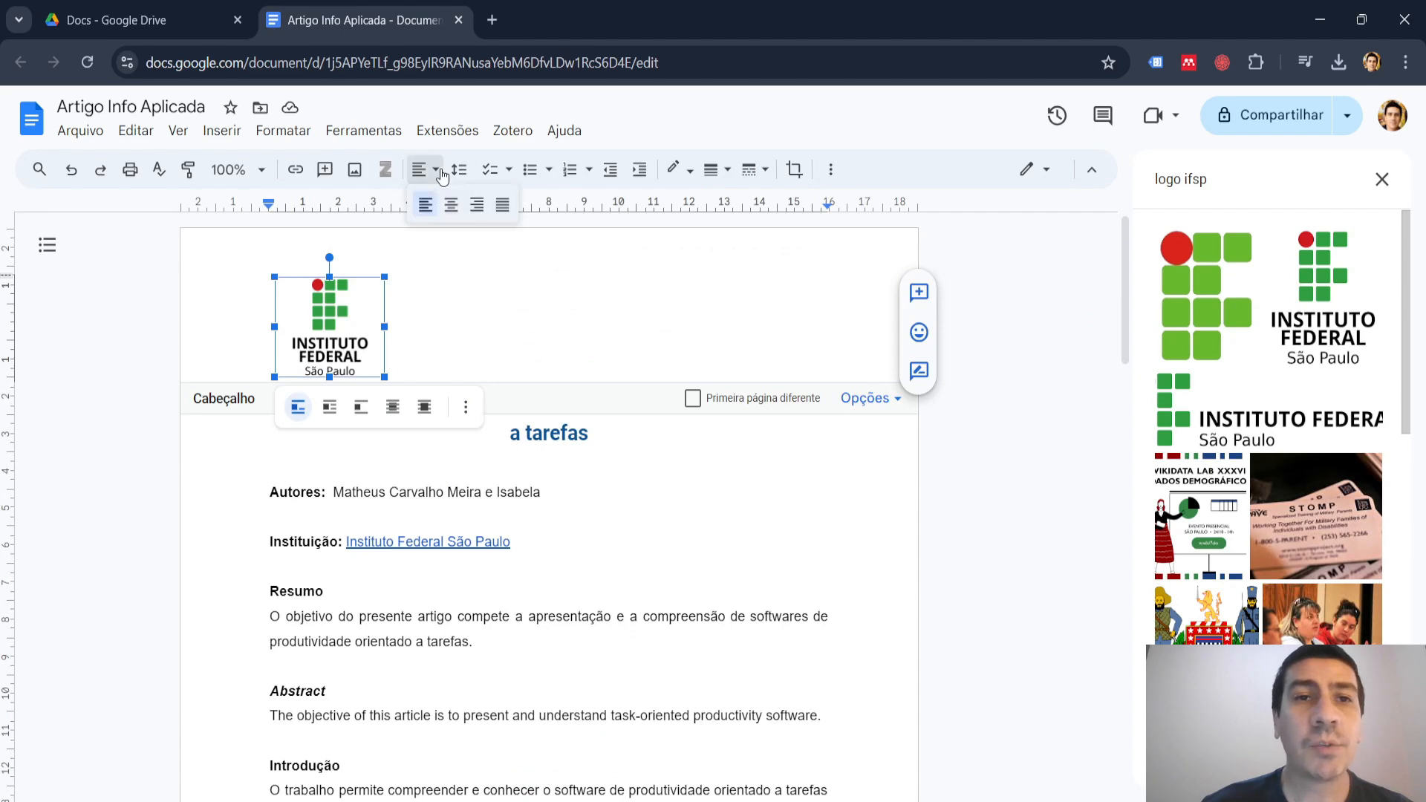
{"action": "left_click", "coordinate": [448, 207]}
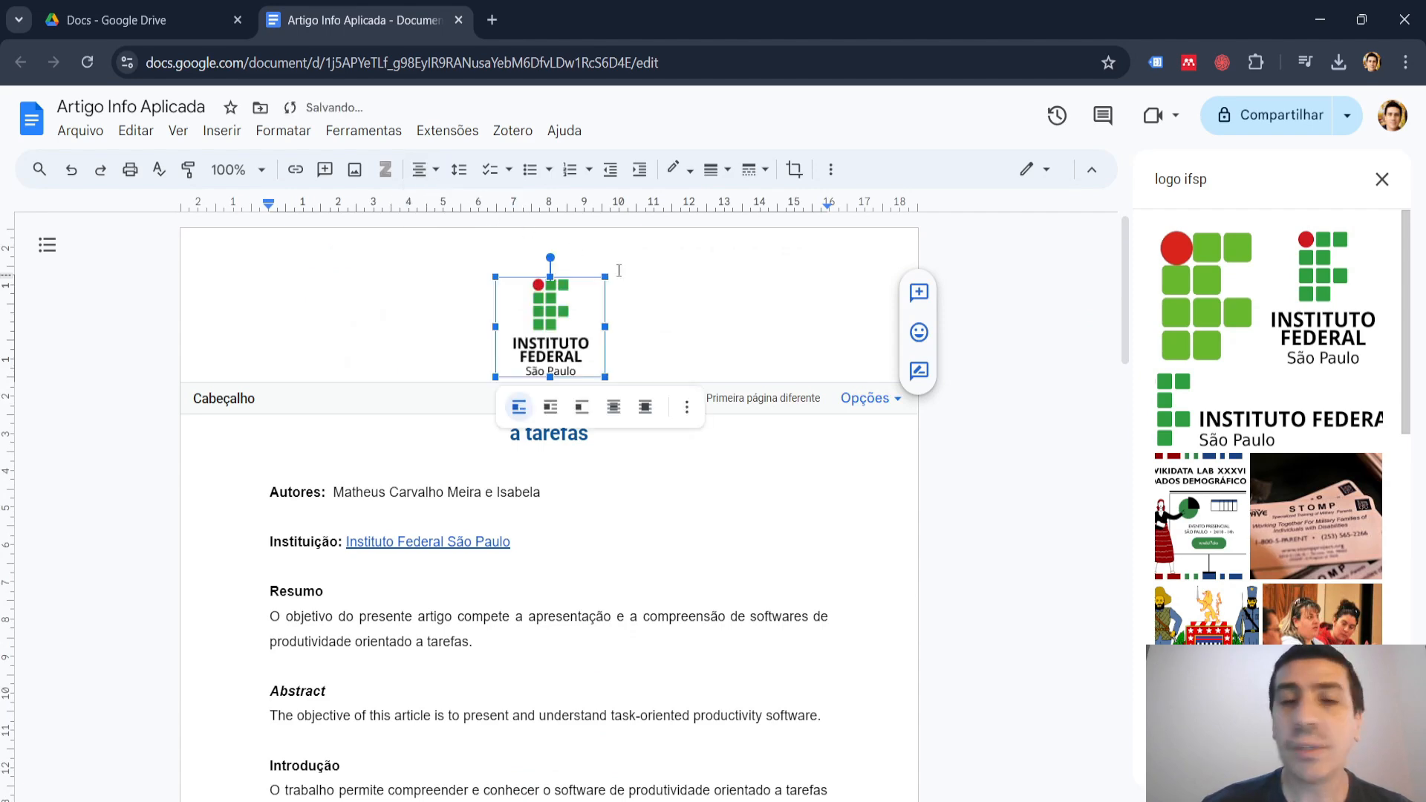
{"action": "left_click", "coordinate": [735, 499]}
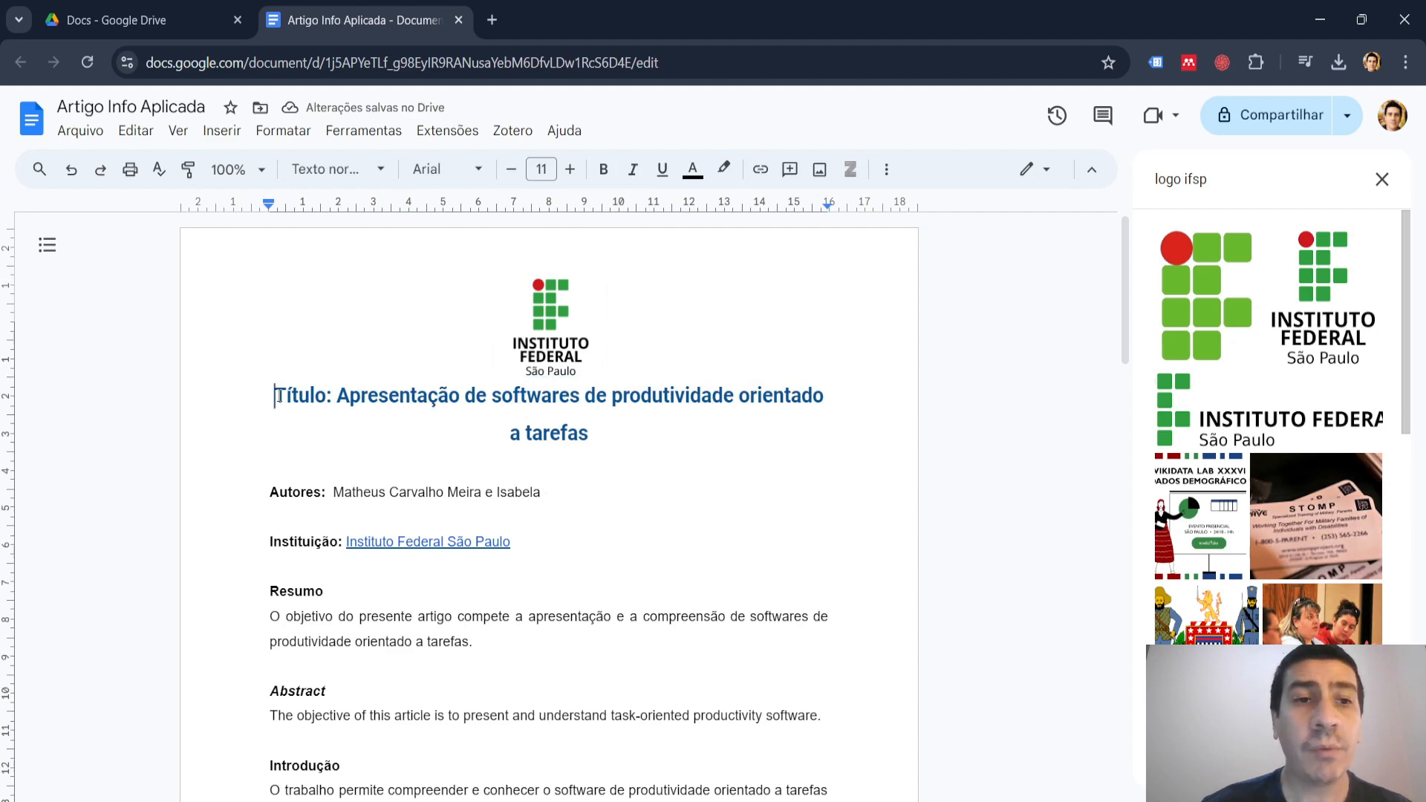
Insert a blank line above the article title and close the web image search.
{"action": "key", "text": "Return"}
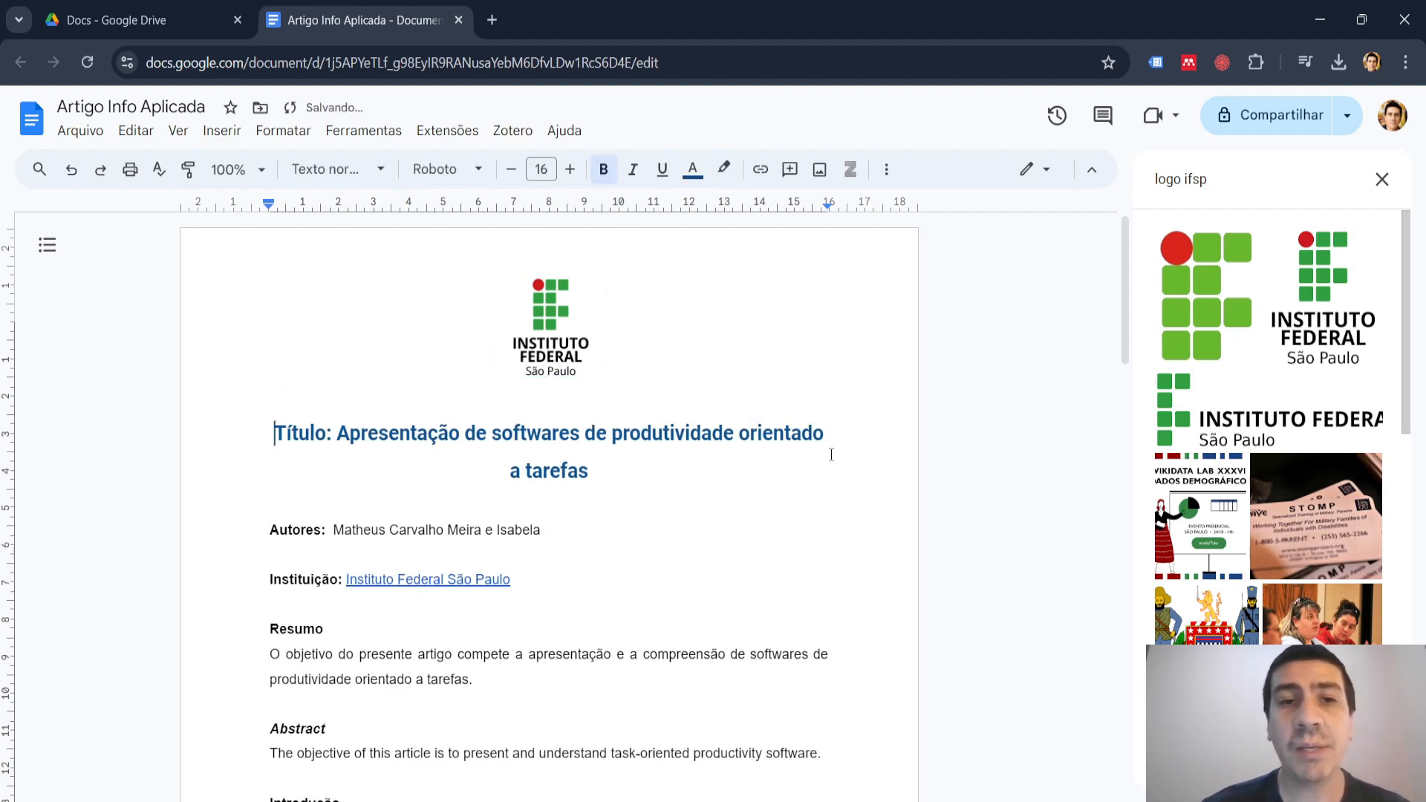
{"action": "scroll", "coordinate": [831, 454], "scroll_direction": "down", "scroll_amount": 5}
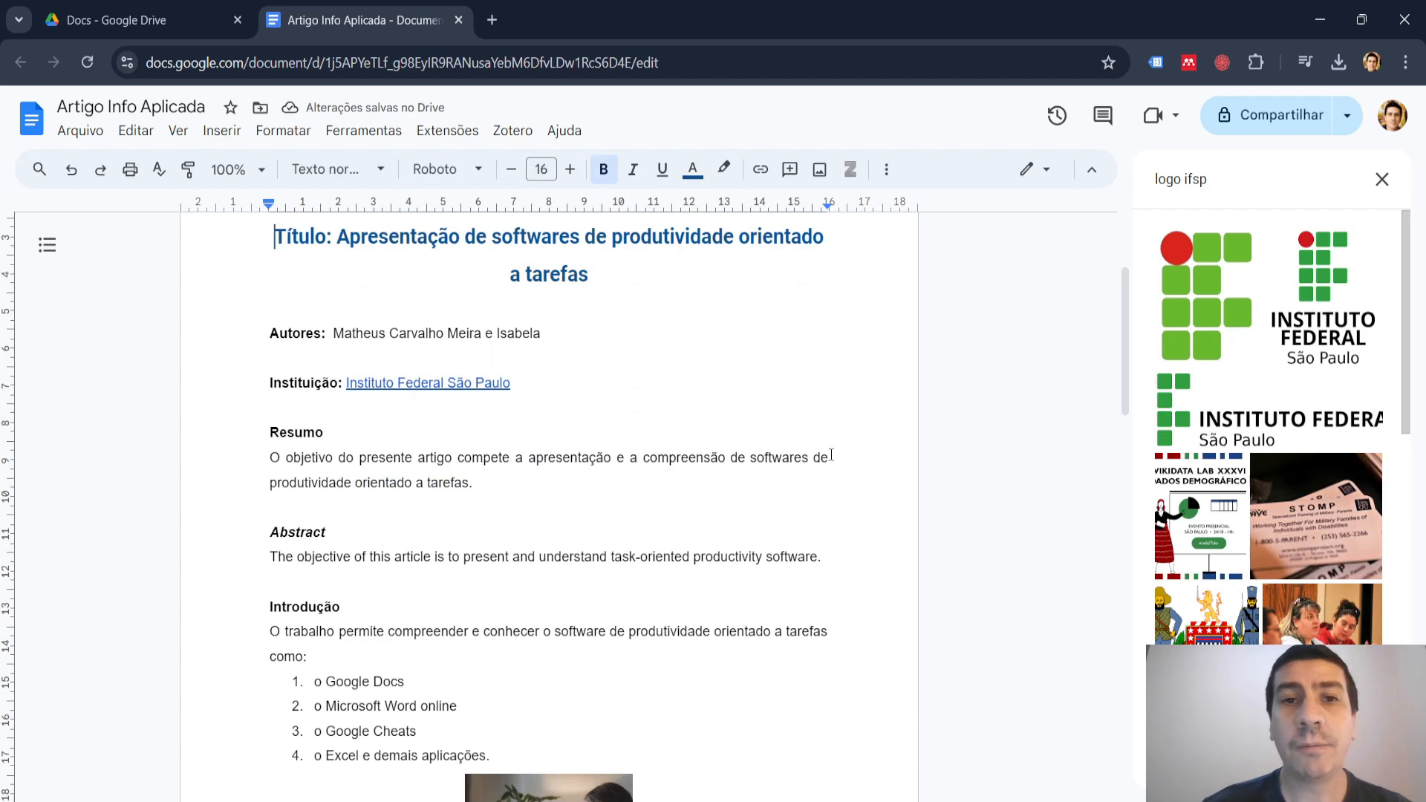
{"action": "scroll", "coordinate": [831, 455], "scroll_direction": "up", "scroll_amount": 5}
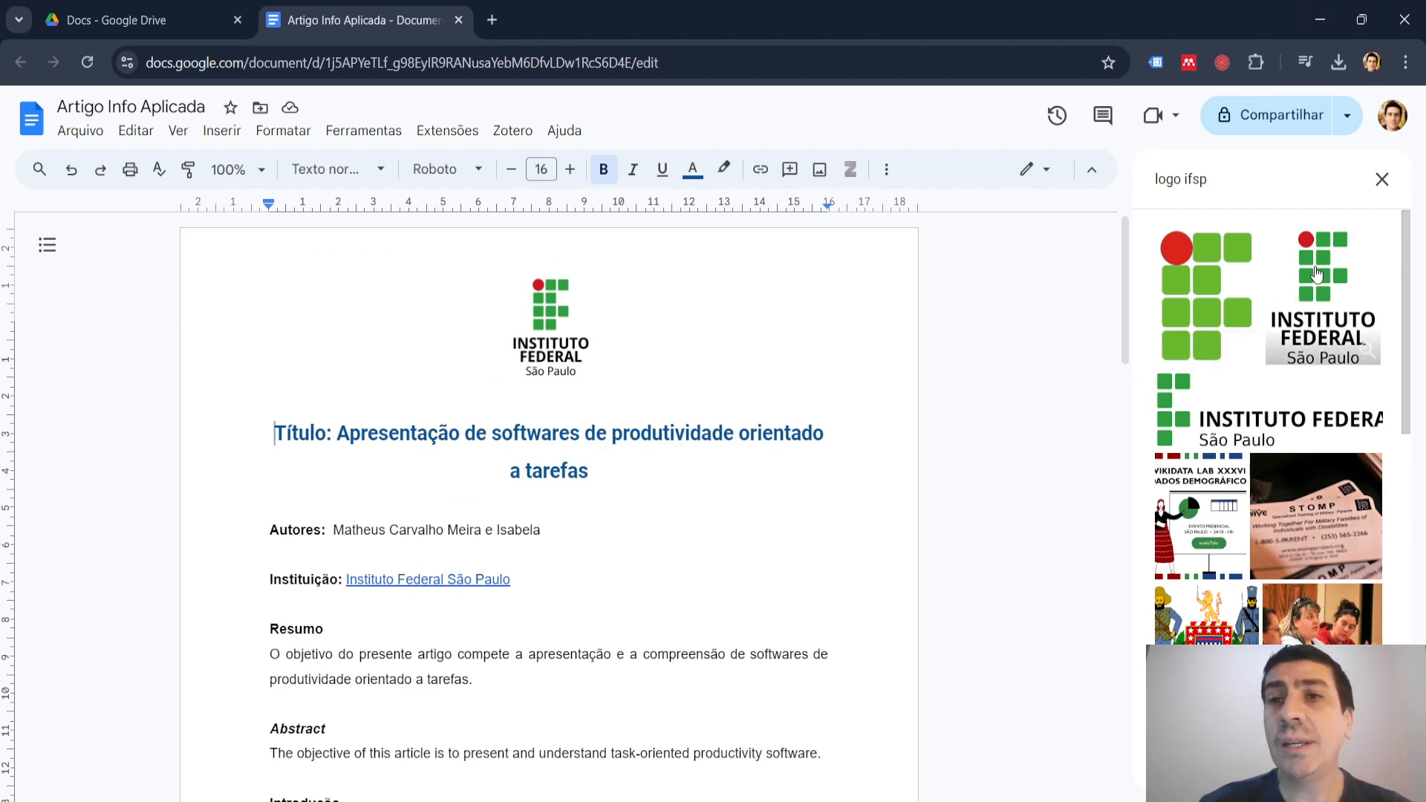
{"action": "left_click", "coordinate": [1382, 179]}
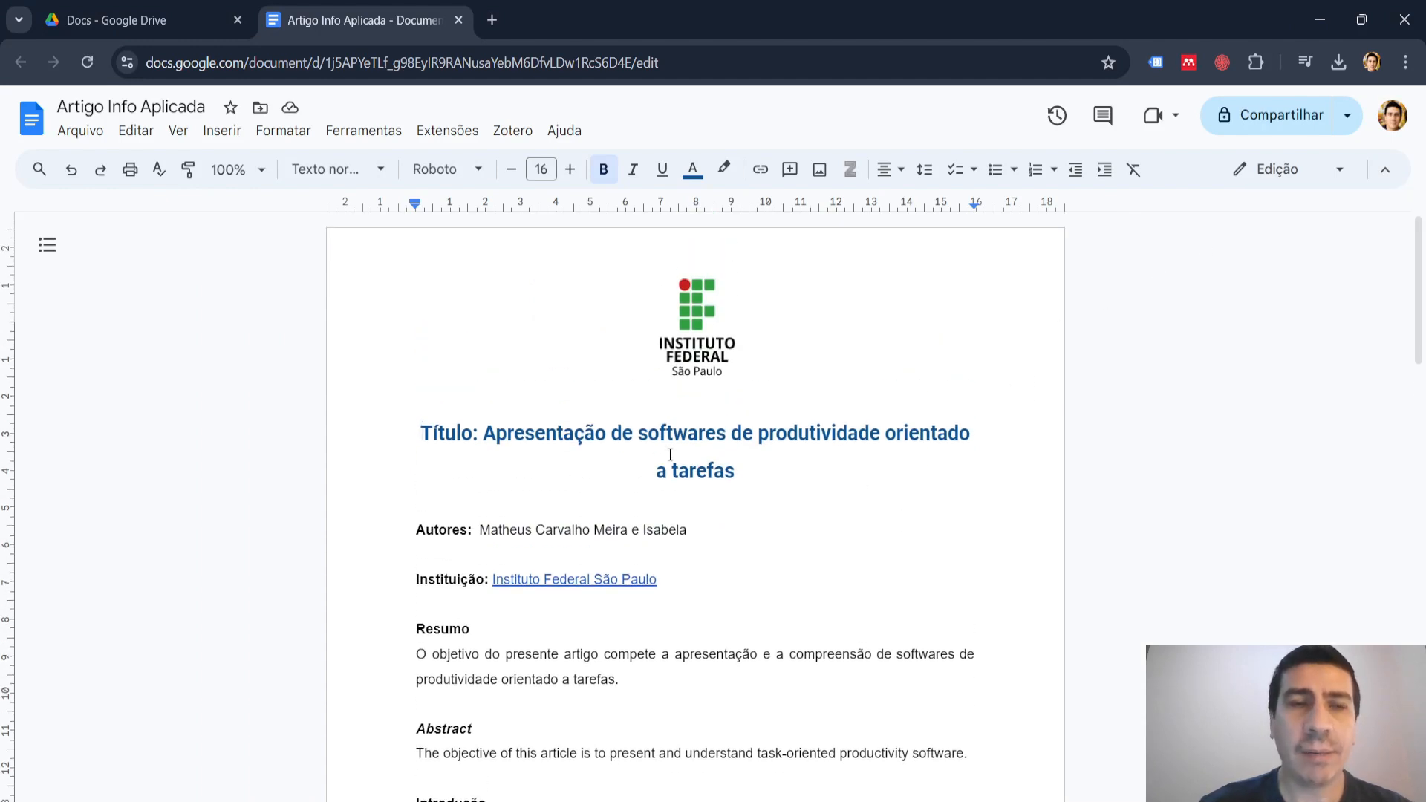
Insert an image watermark from a Google Images search for "logo ifsp", using the green and red IF symbol without text.
{"action": "left_click", "coordinate": [221, 134]}
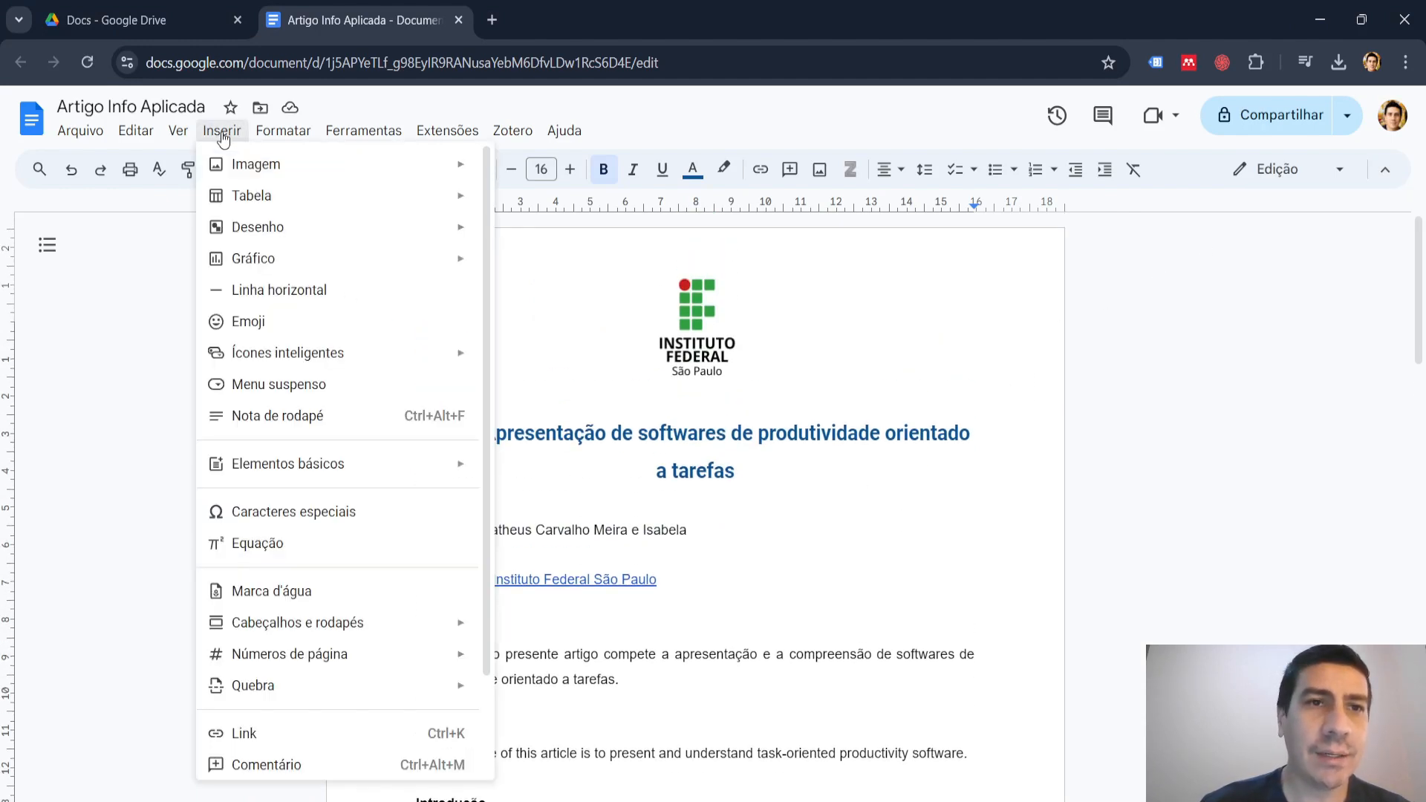
{"action": "left_click", "coordinate": [289, 593]}
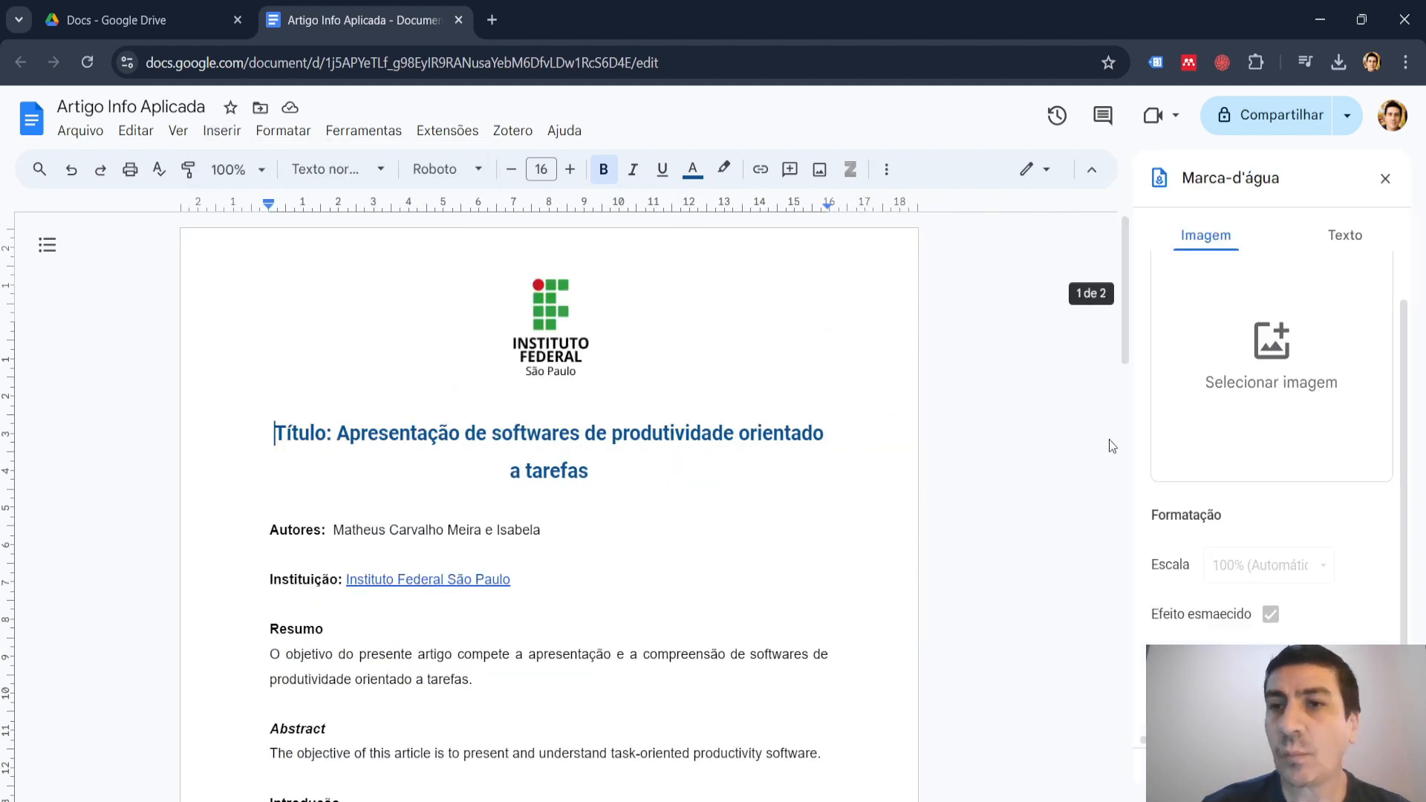
{"action": "left_click", "coordinate": [1272, 349]}
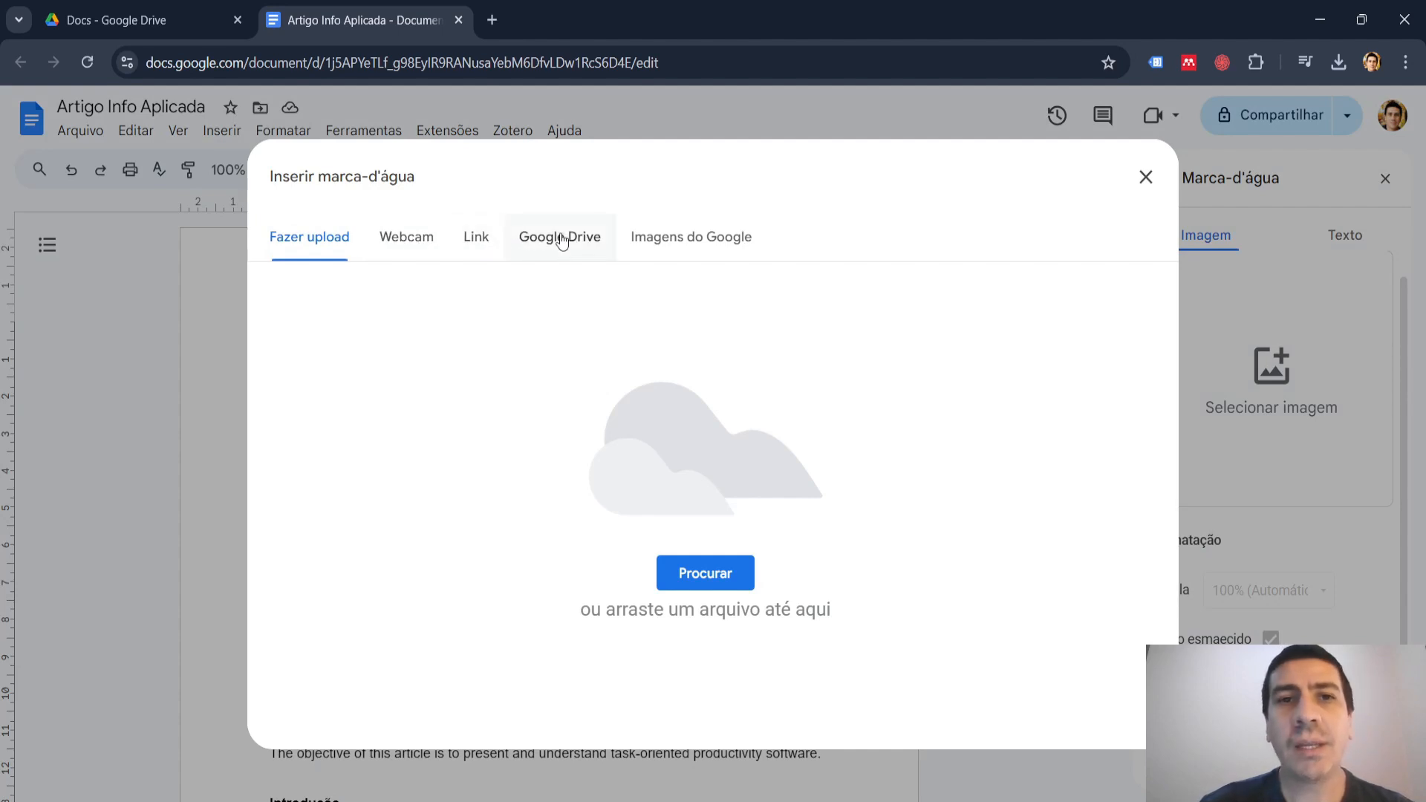
{"action": "left_click", "coordinate": [697, 243]}
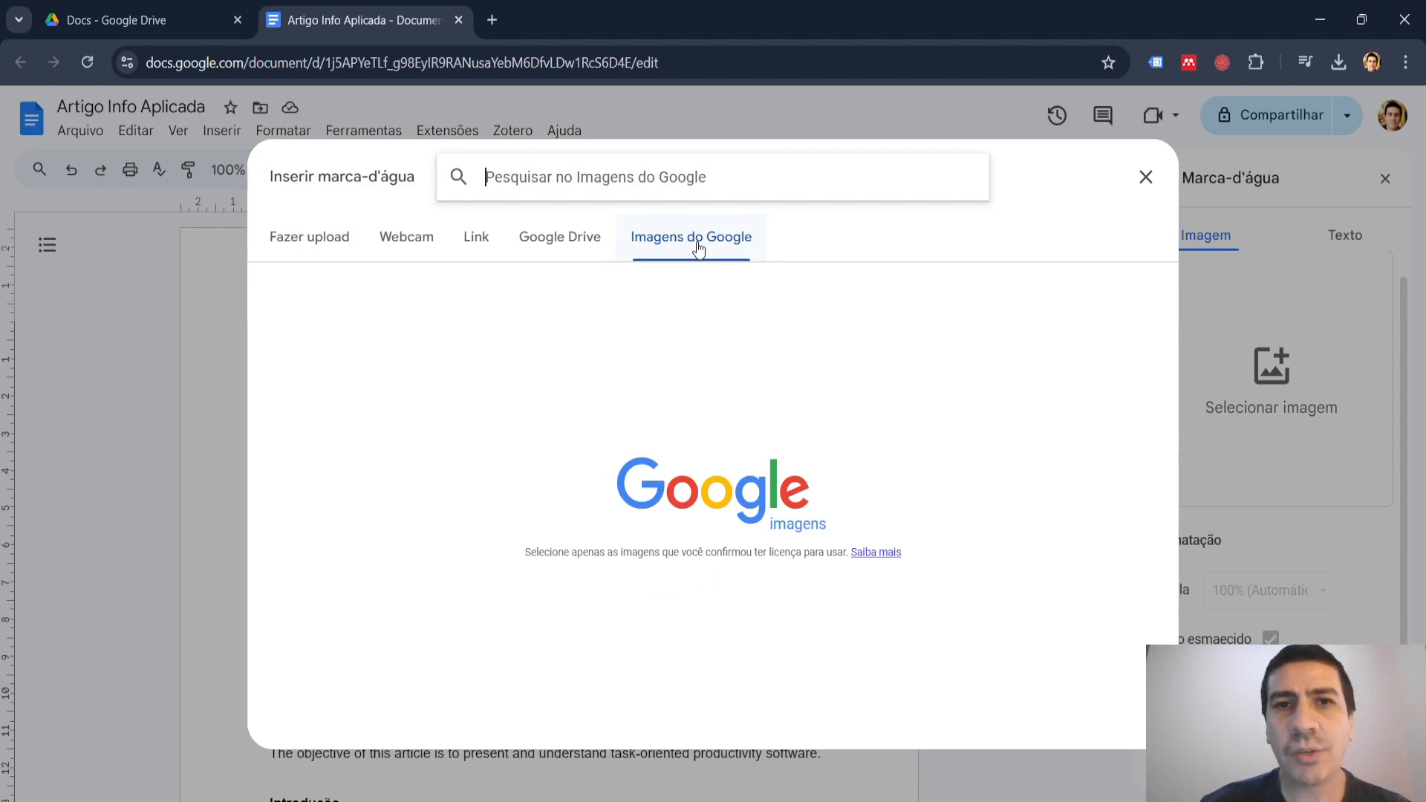
{"action": "type", "text": "logo"}
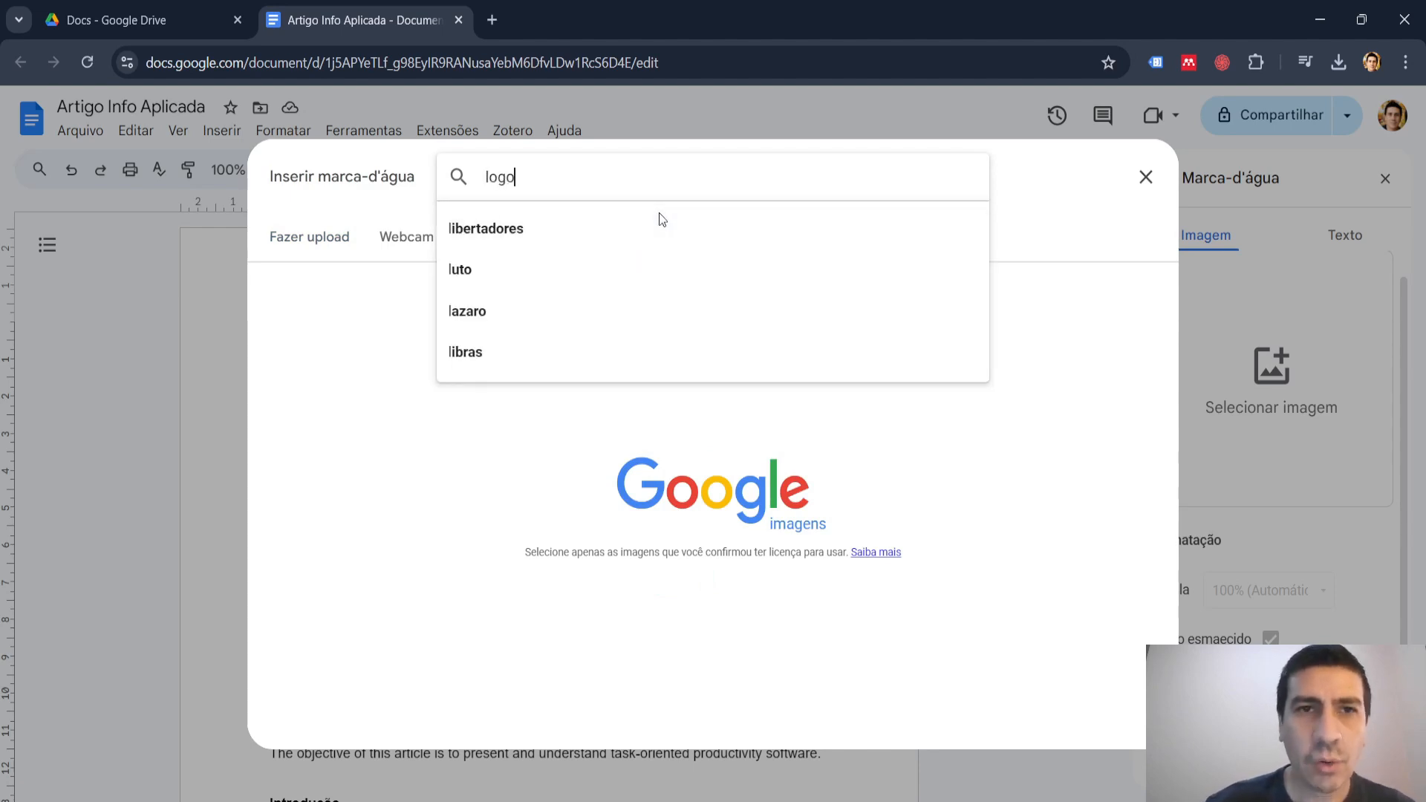
{"action": "type", "text": " ifsp"}
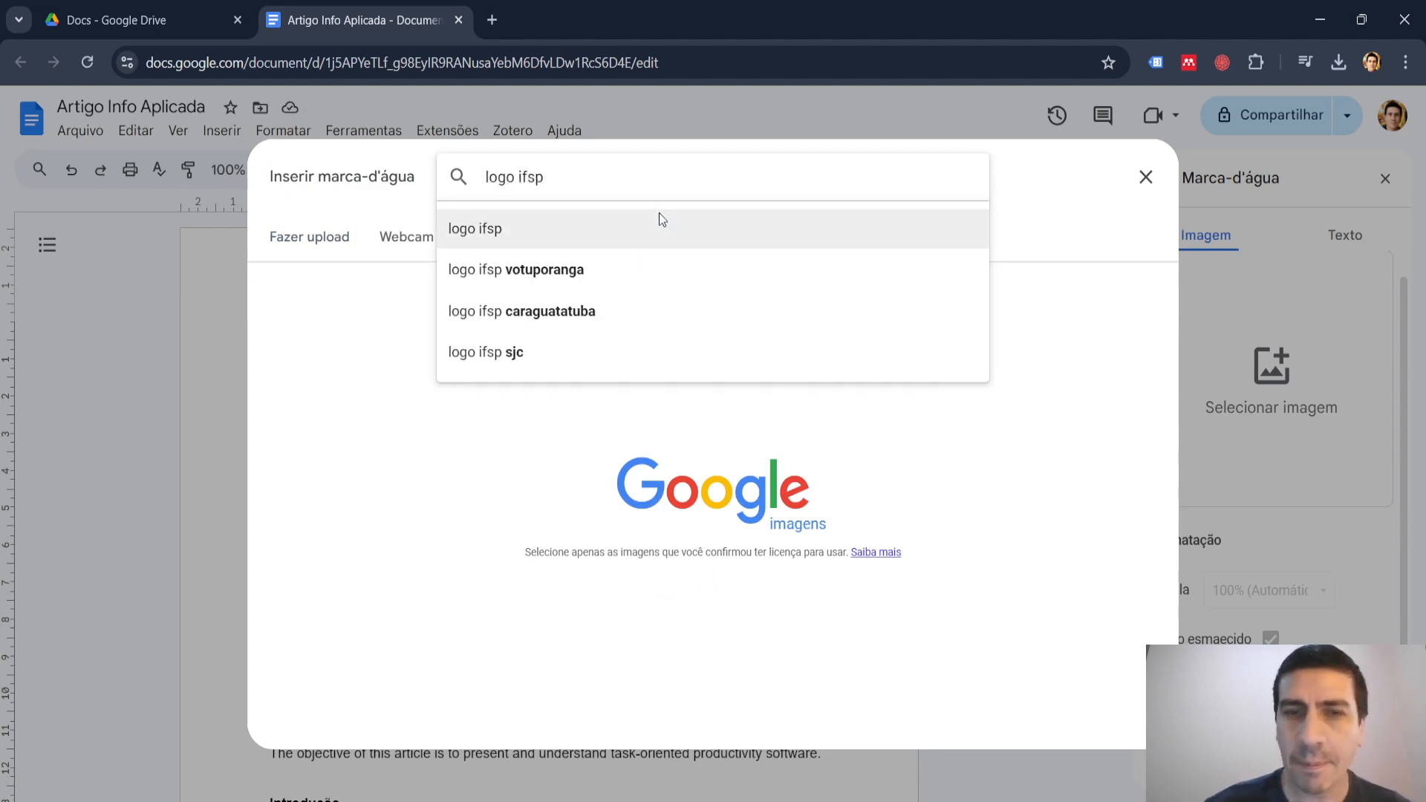
{"action": "key", "text": "Return"}
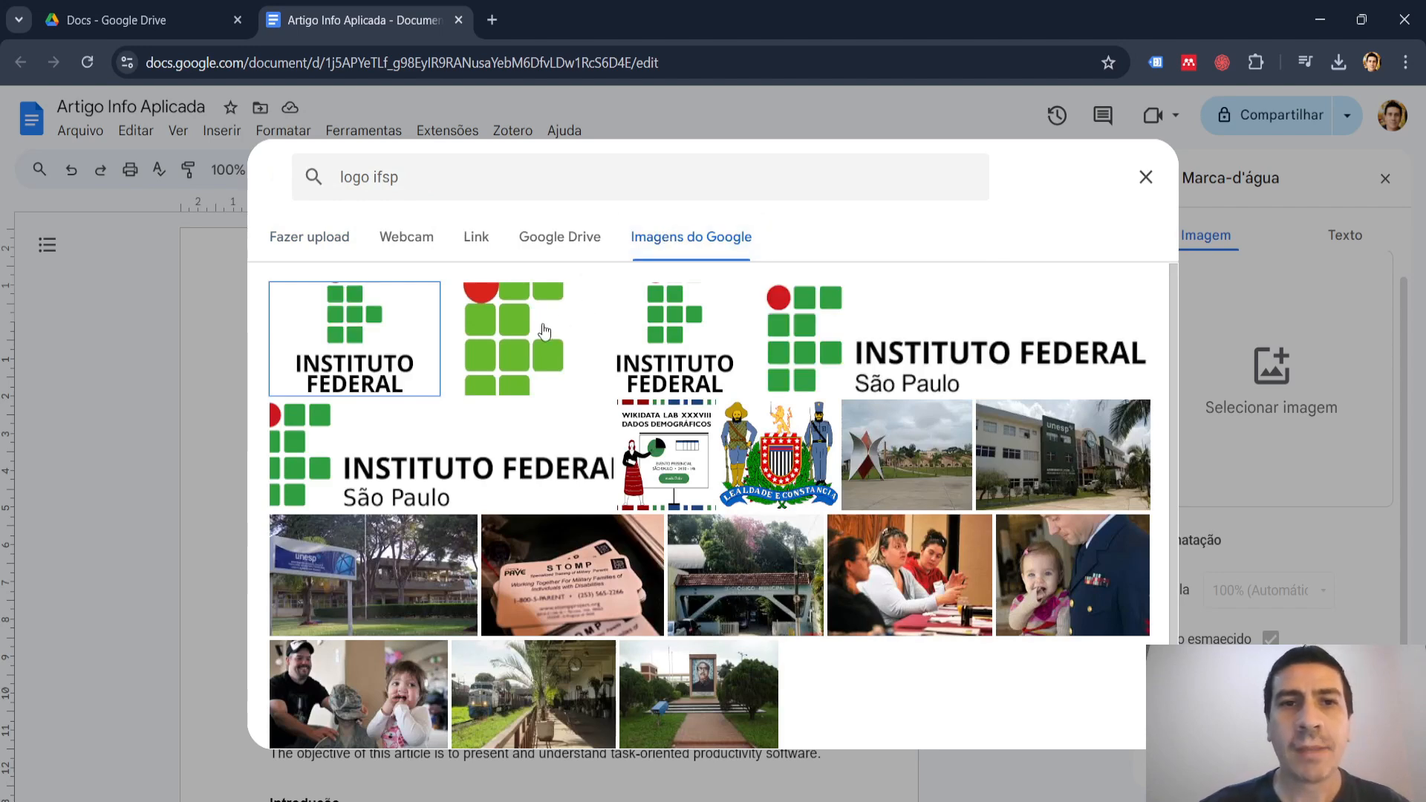
{"action": "left_click", "coordinate": [500, 337]}
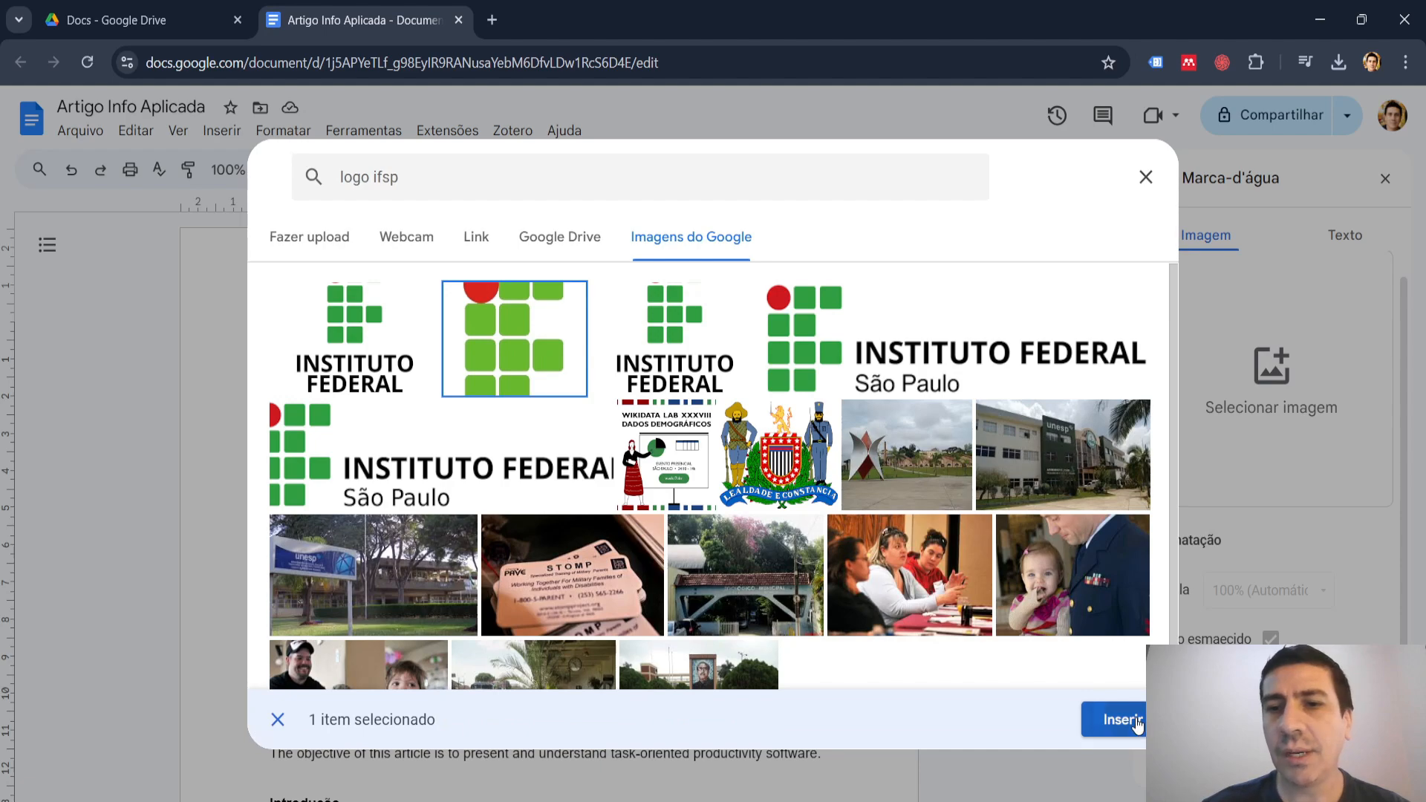
{"action": "left_click", "coordinate": [1136, 722]}
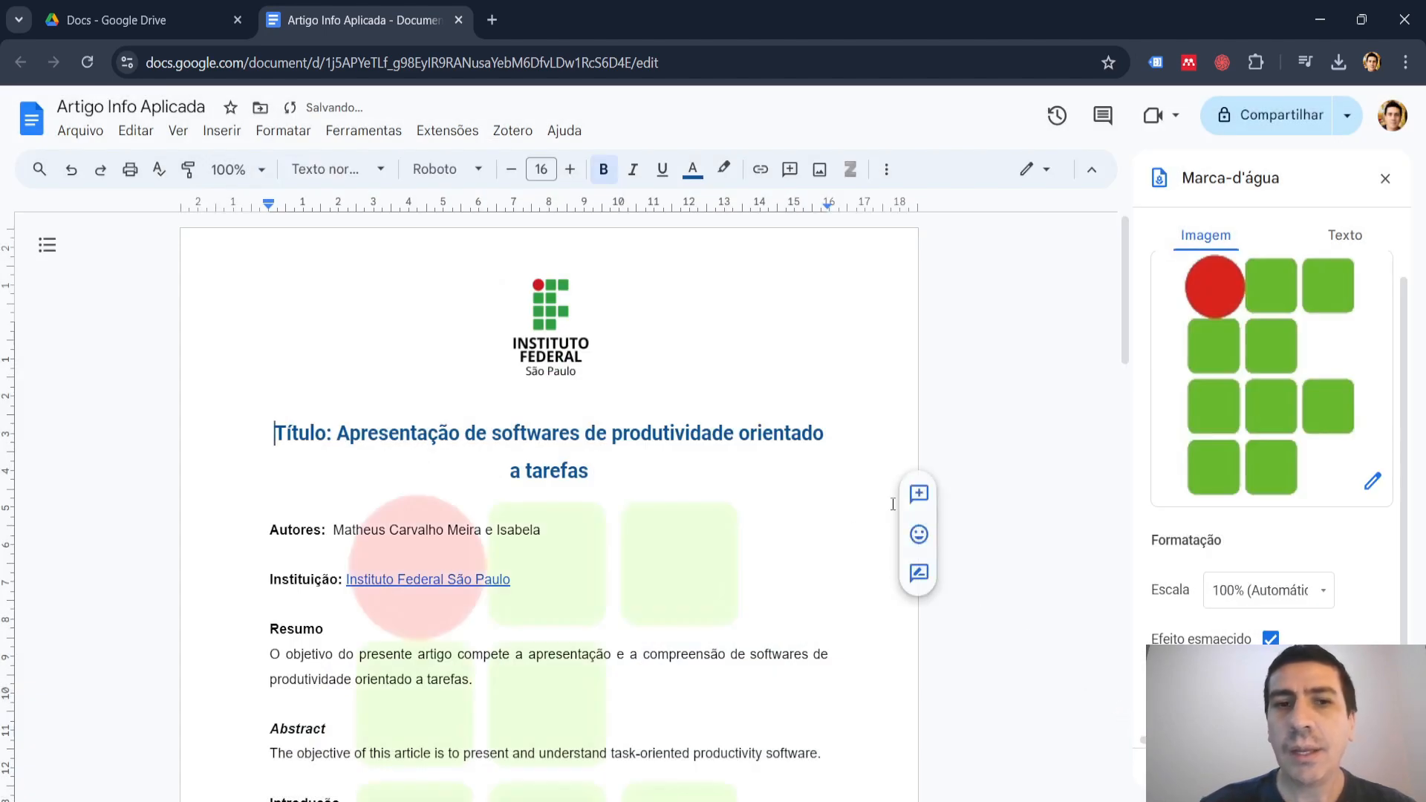
Set the watermark image's scale to 75%.
{"action": "scroll", "coordinate": [893, 505], "scroll_direction": "down", "scroll_amount": 5}
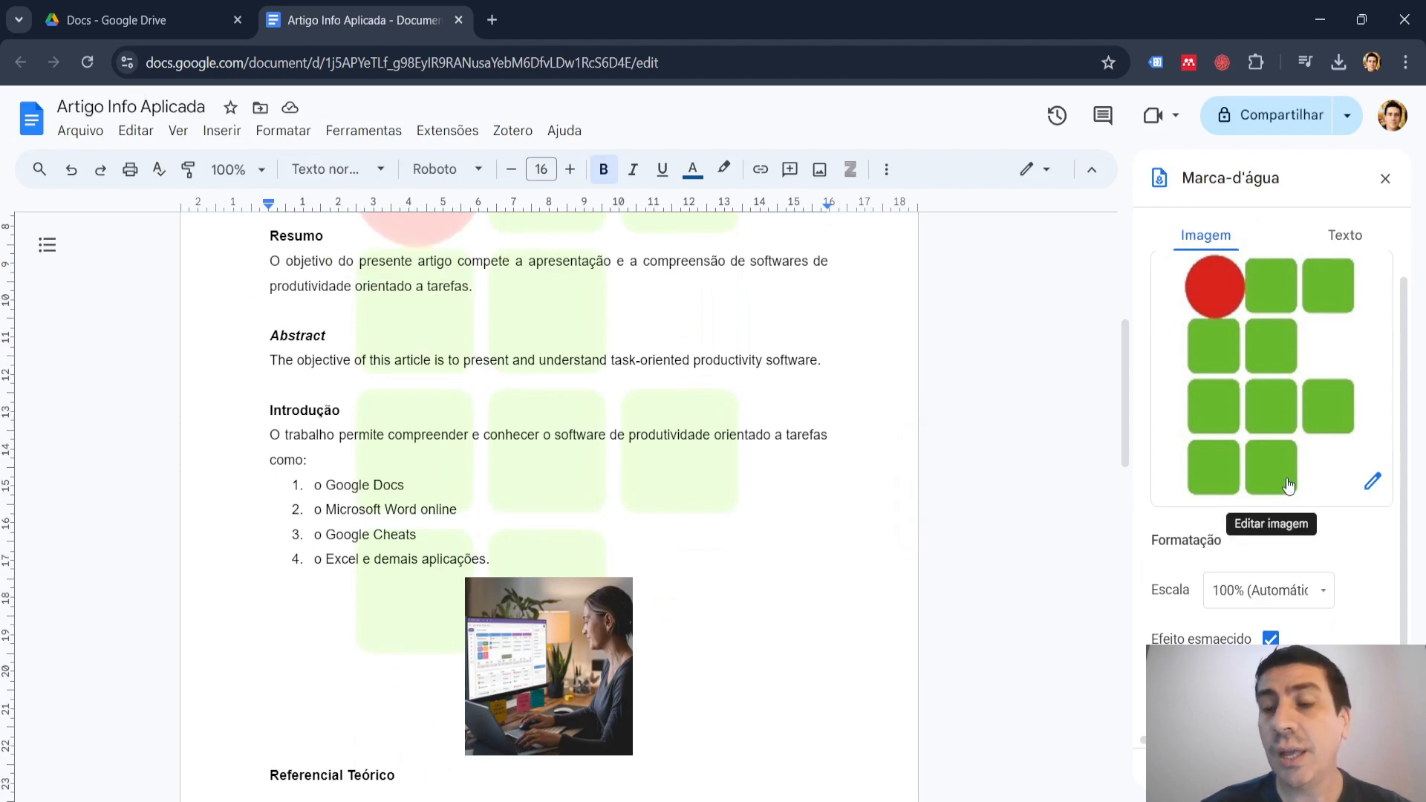
{"action": "scroll", "coordinate": [749, 475], "scroll_direction": "up", "scroll_amount": 4}
{"action": "scroll", "coordinate": [749, 475], "scroll_direction": "down", "scroll_amount": 1}
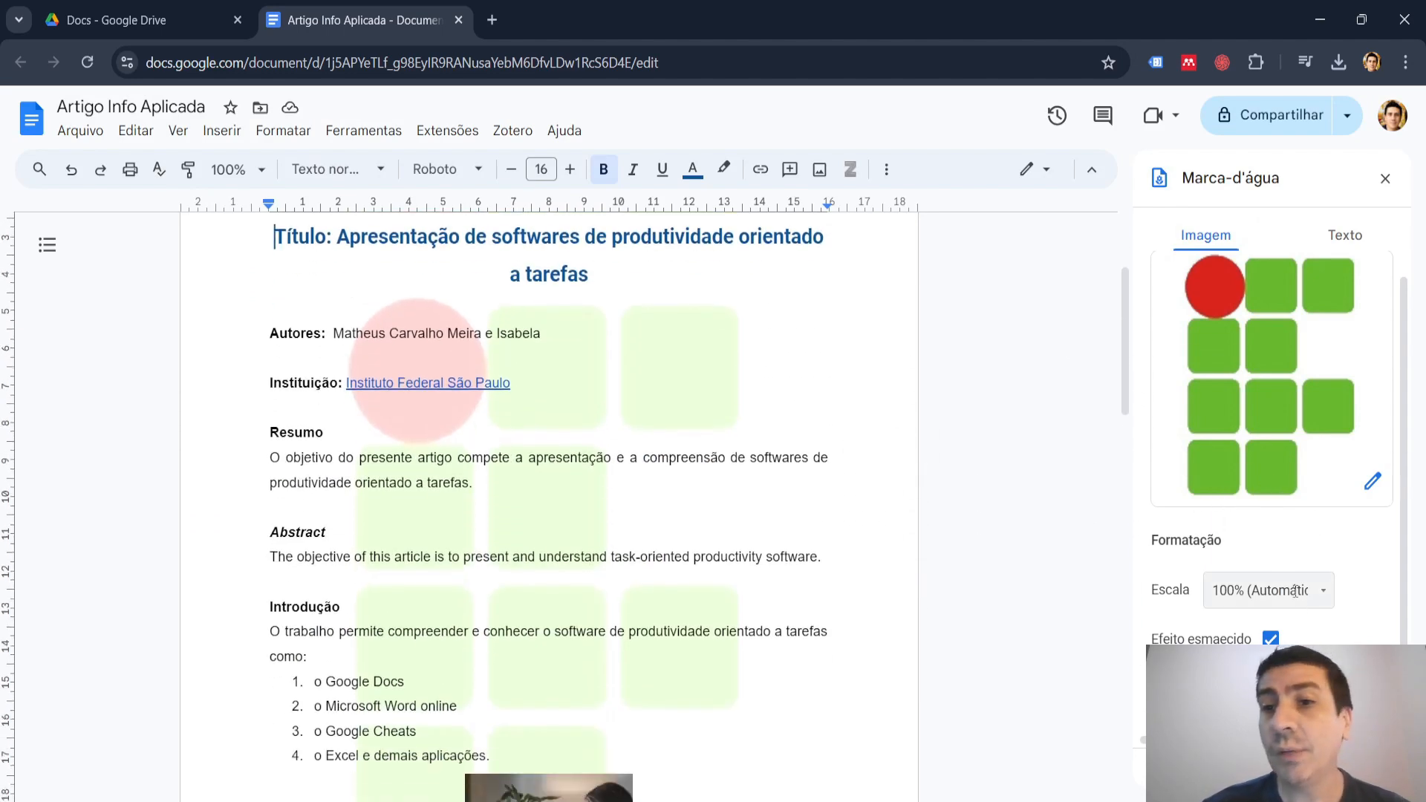
{"action": "left_click", "coordinate": [1324, 591]}
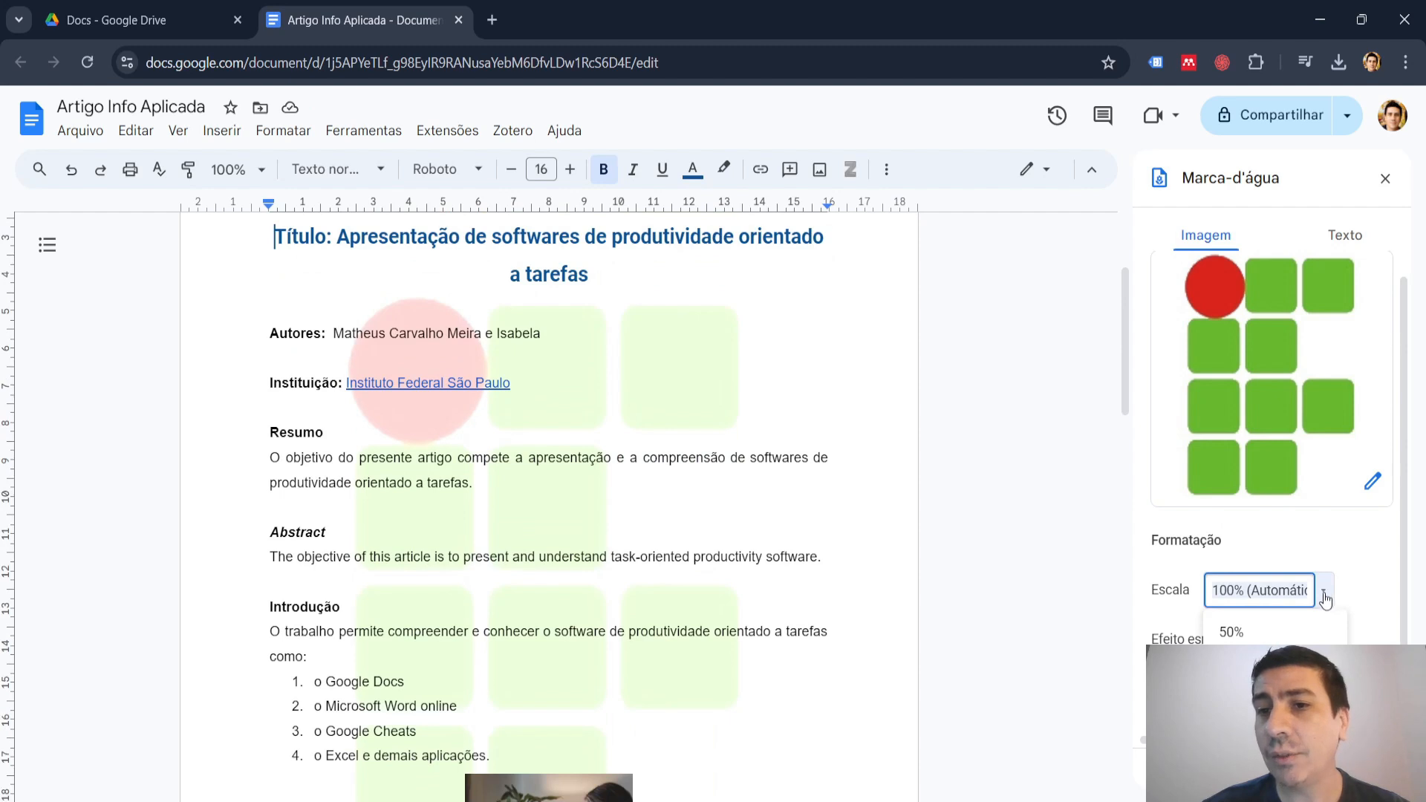
{"action": "left_click", "coordinate": [1292, 635]}
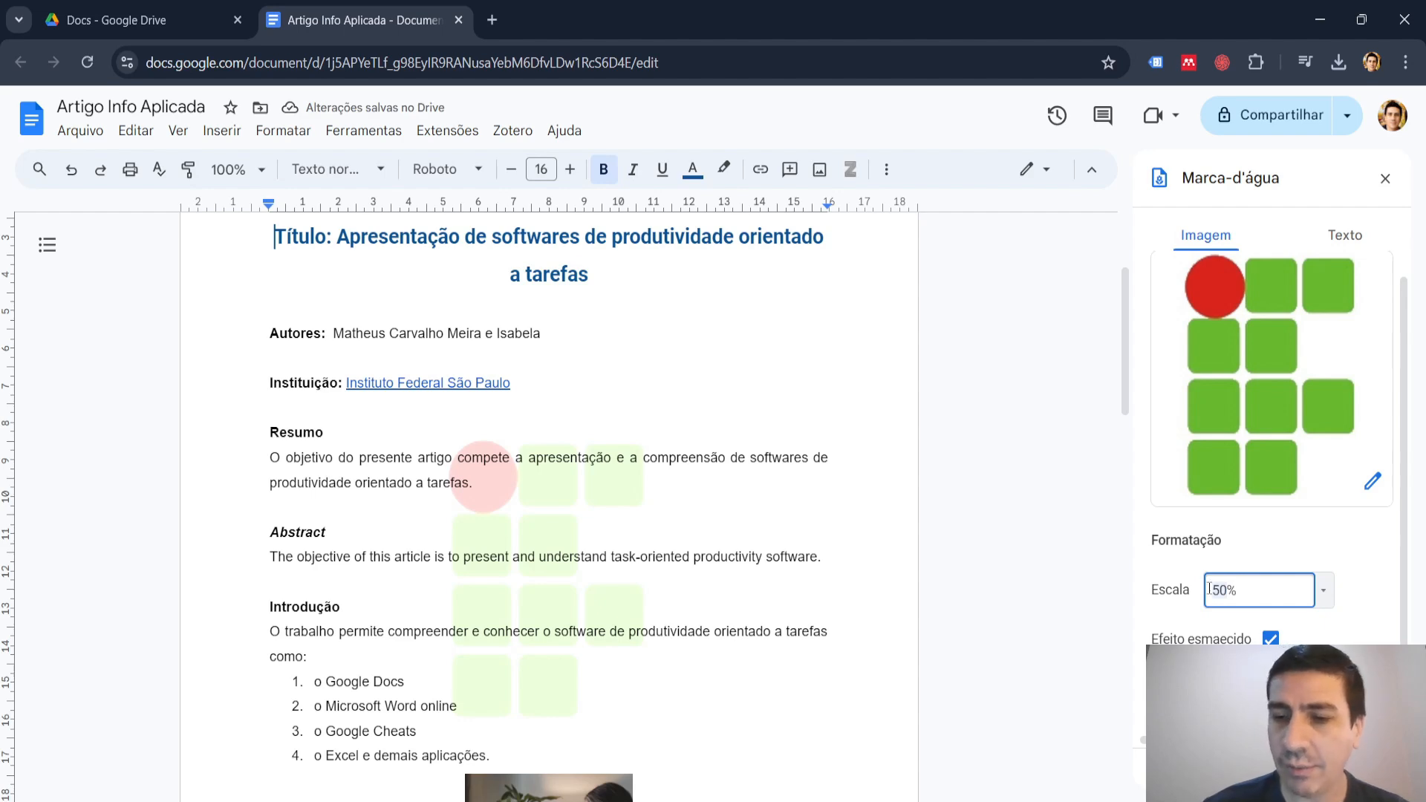
{"action": "type", "text": "75"}
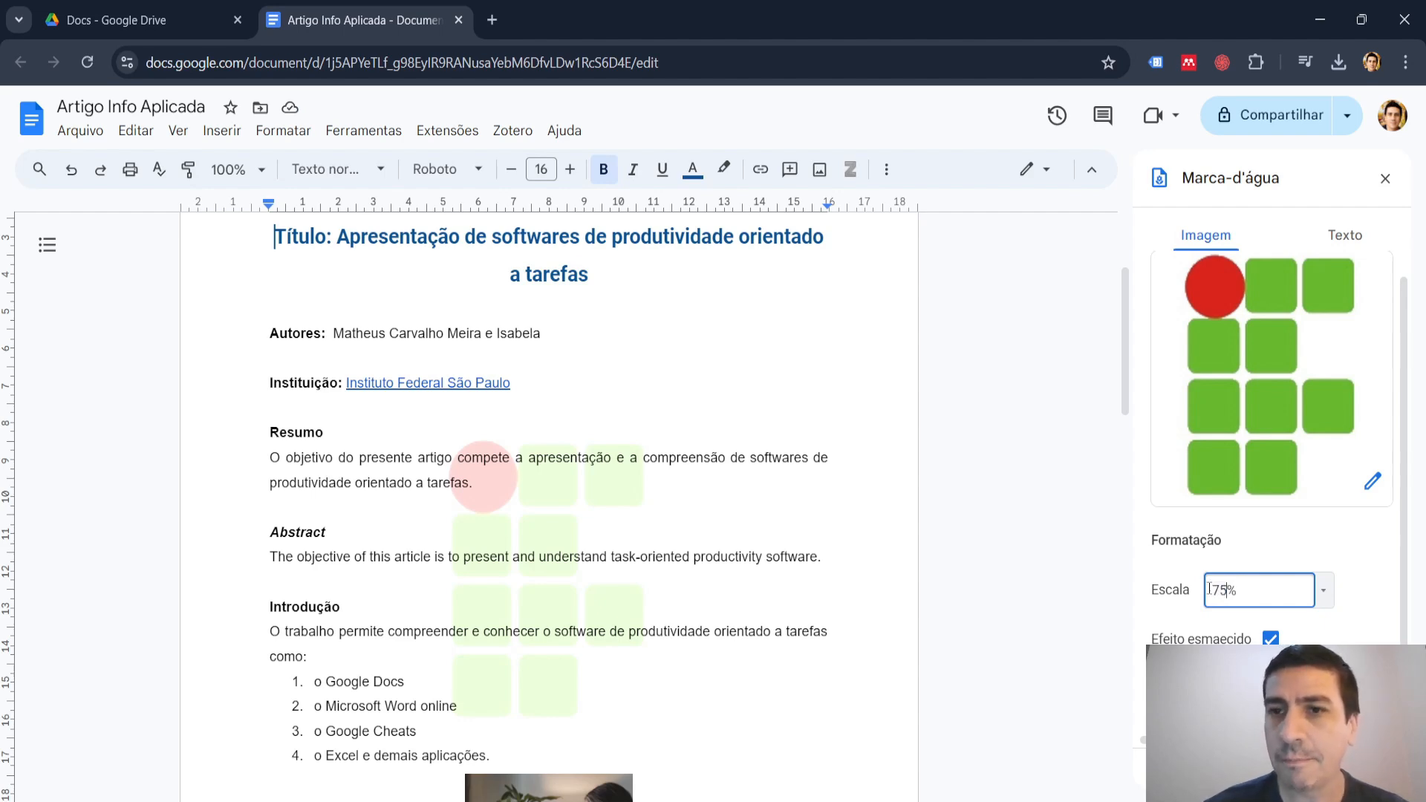
{"action": "key", "text": "Return"}
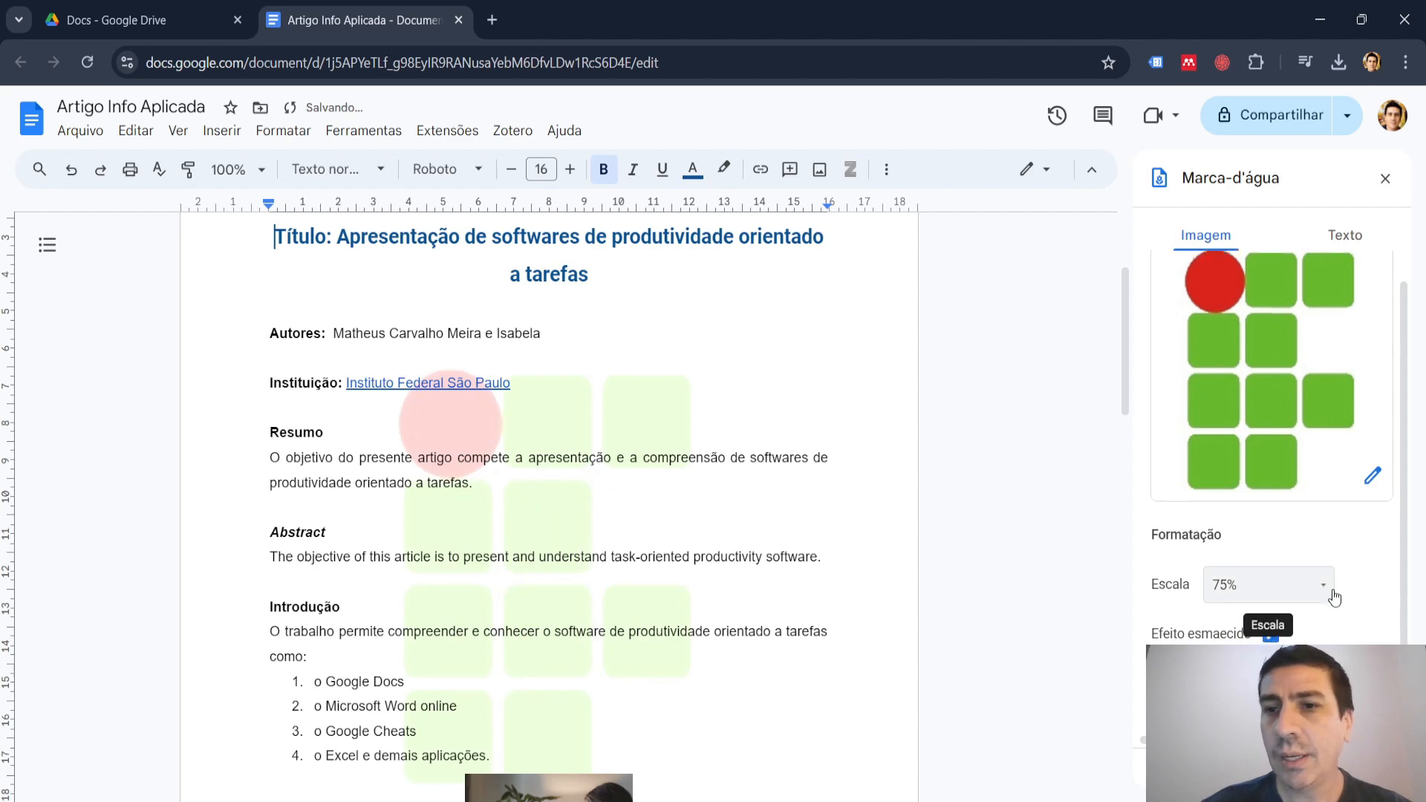
Reduce the watermark image's opacity to 60% in the advanced image options and return to the document body.
{"action": "scroll", "coordinate": [1334, 597], "scroll_direction": "down", "scroll_amount": 1}
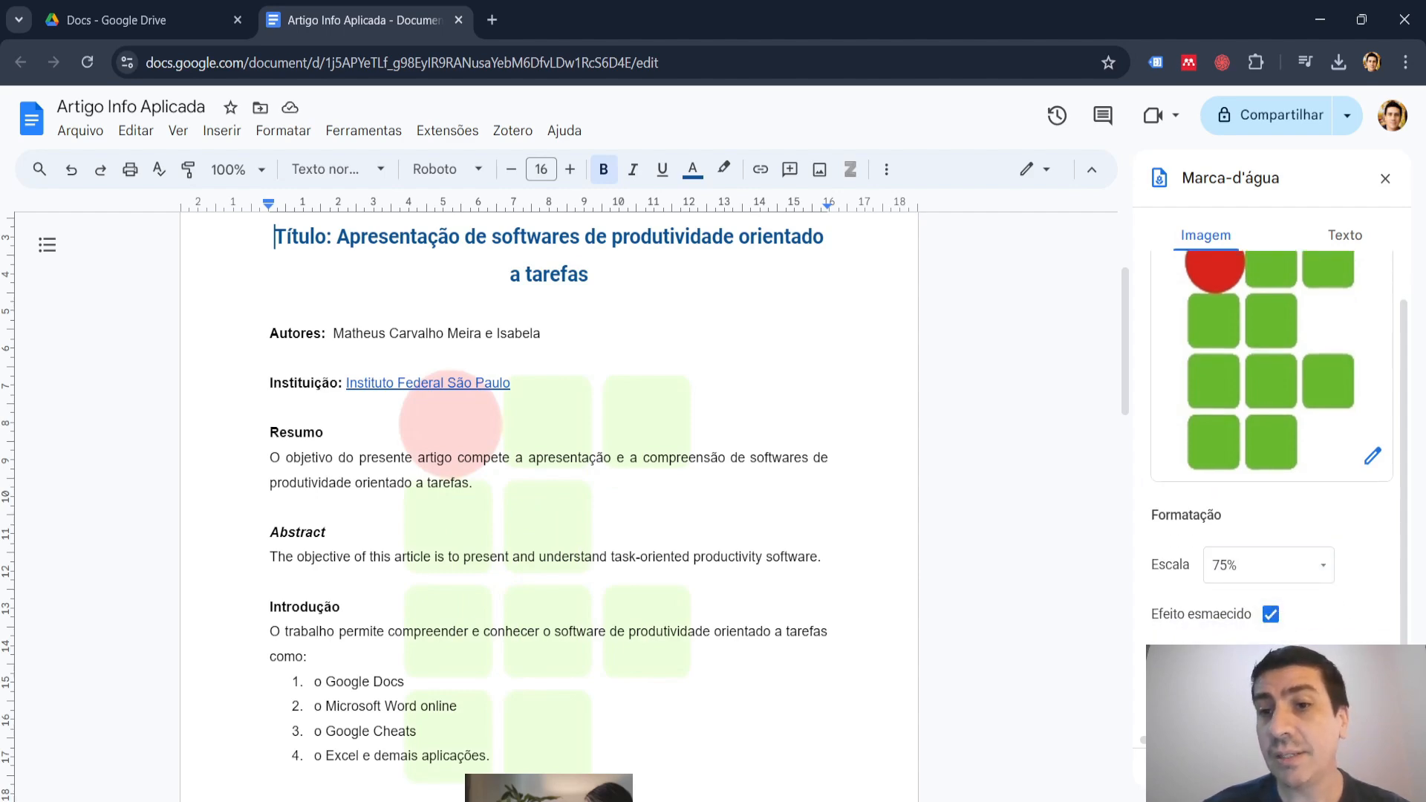
{"action": "left_click", "coordinate": [1248, 663]}
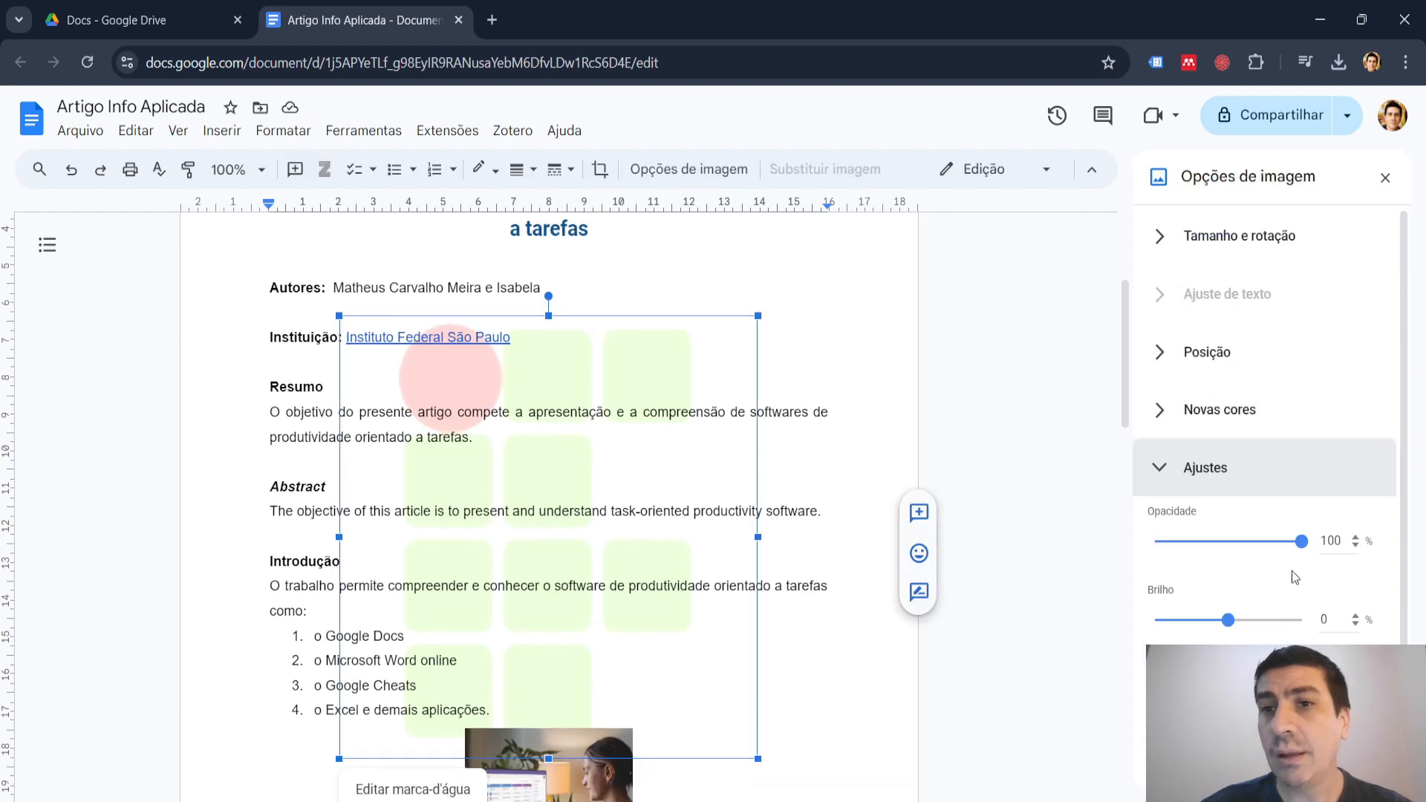
{"action": "left_click_drag", "start_coordinate": [1300, 542], "coordinate": [1242, 555]}
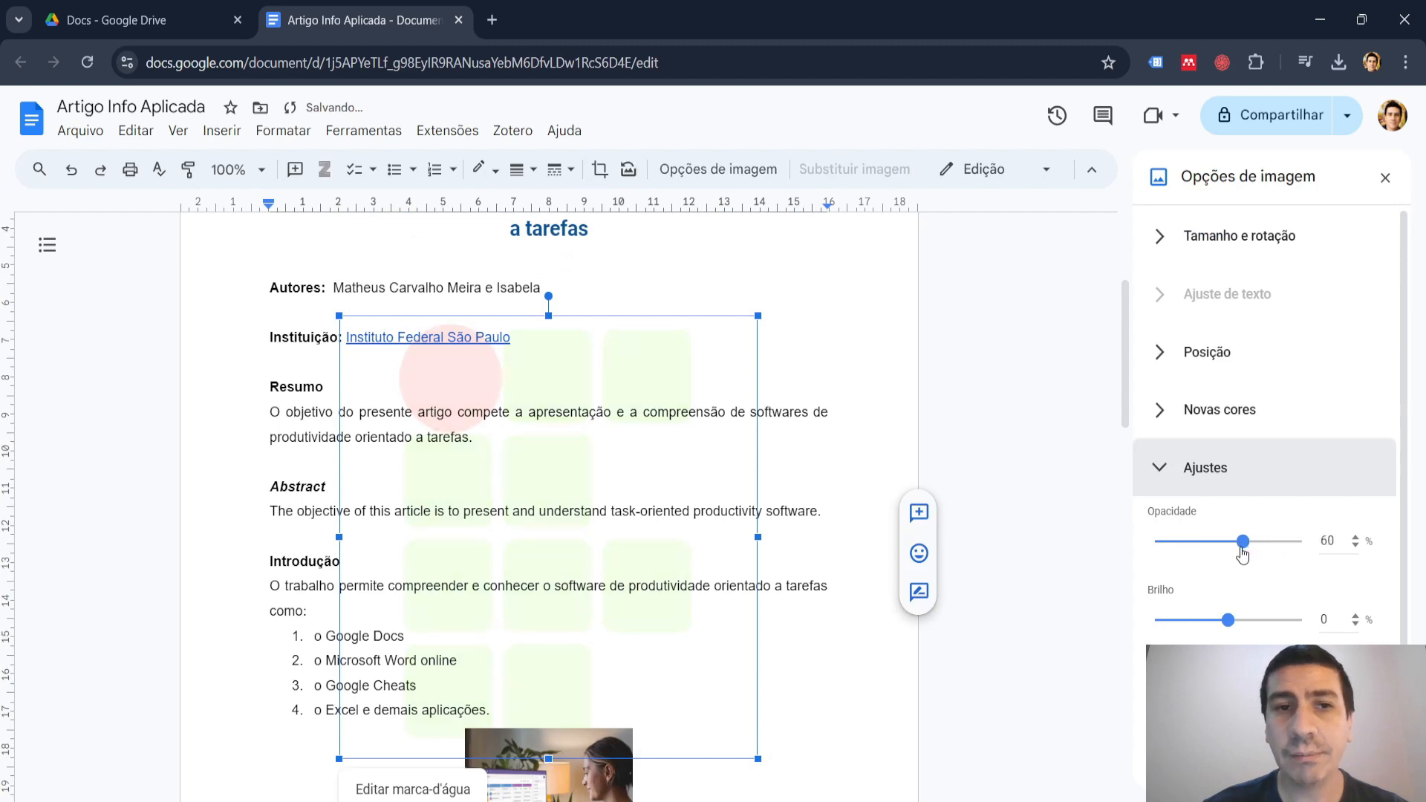
{"action": "left_click", "coordinate": [904, 519]}
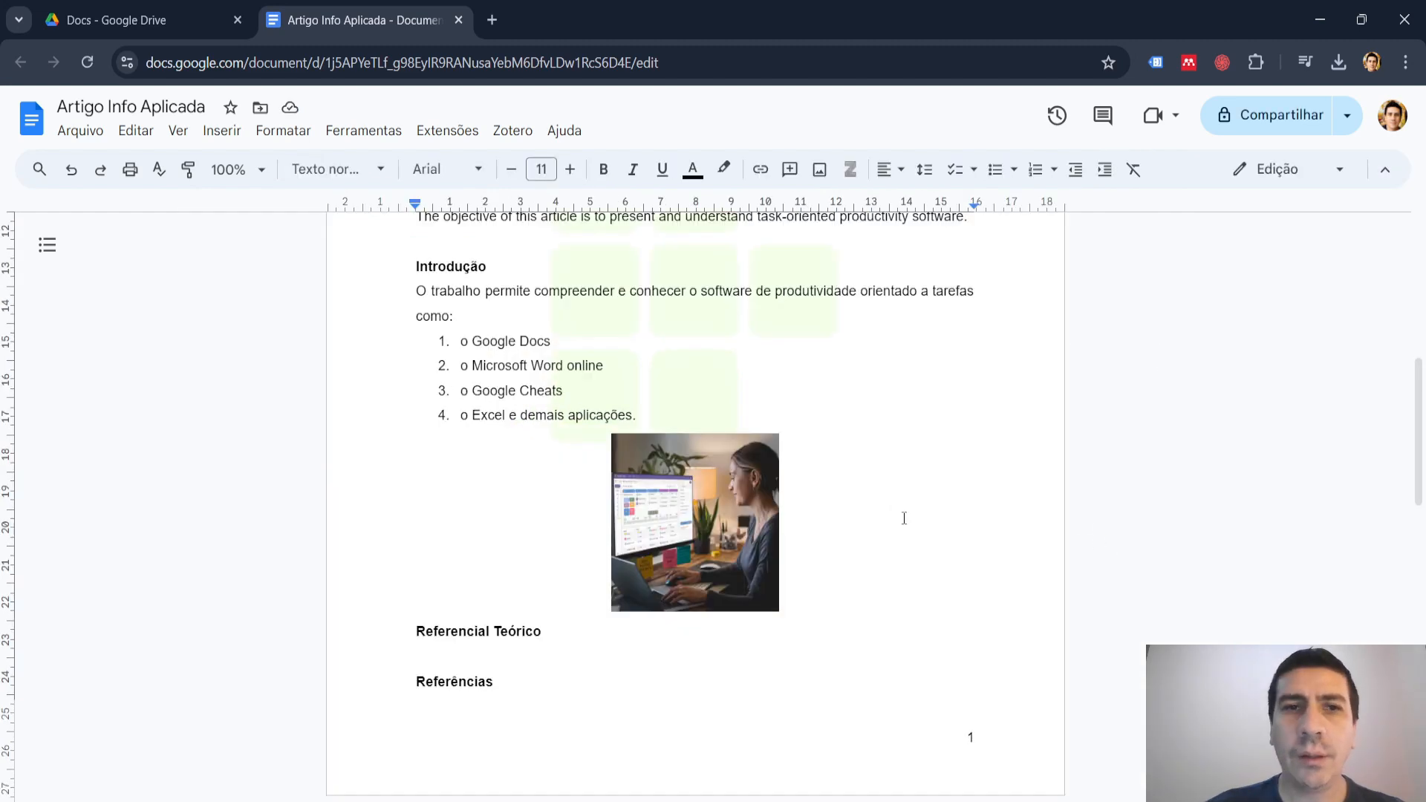
Review the header logo, watermark and footer page numbers across both pages of the article.
{"action": "scroll", "coordinate": [903, 519], "scroll_direction": "down", "scroll_amount": 6}
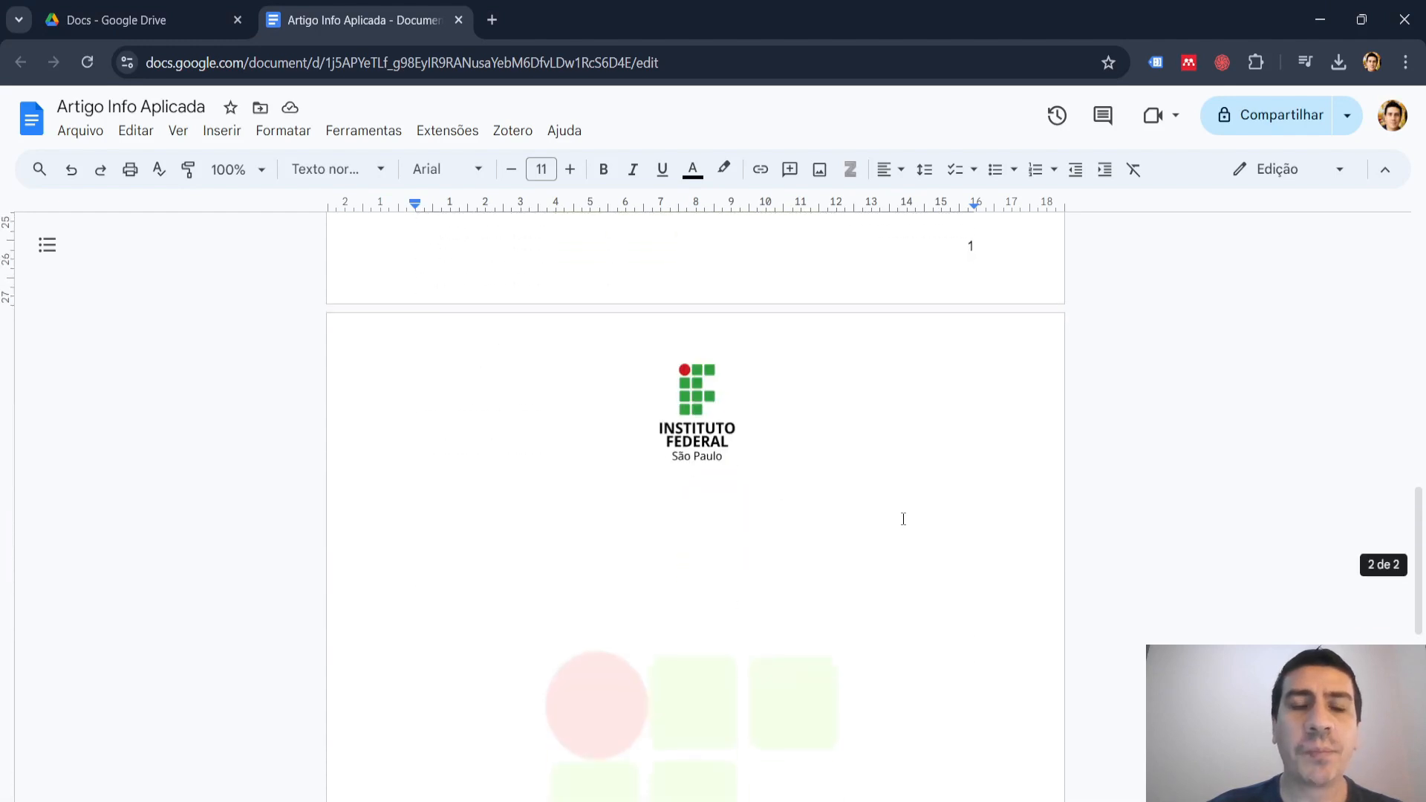
{"action": "scroll", "coordinate": [902, 516], "scroll_direction": "down", "scroll_amount": 1}
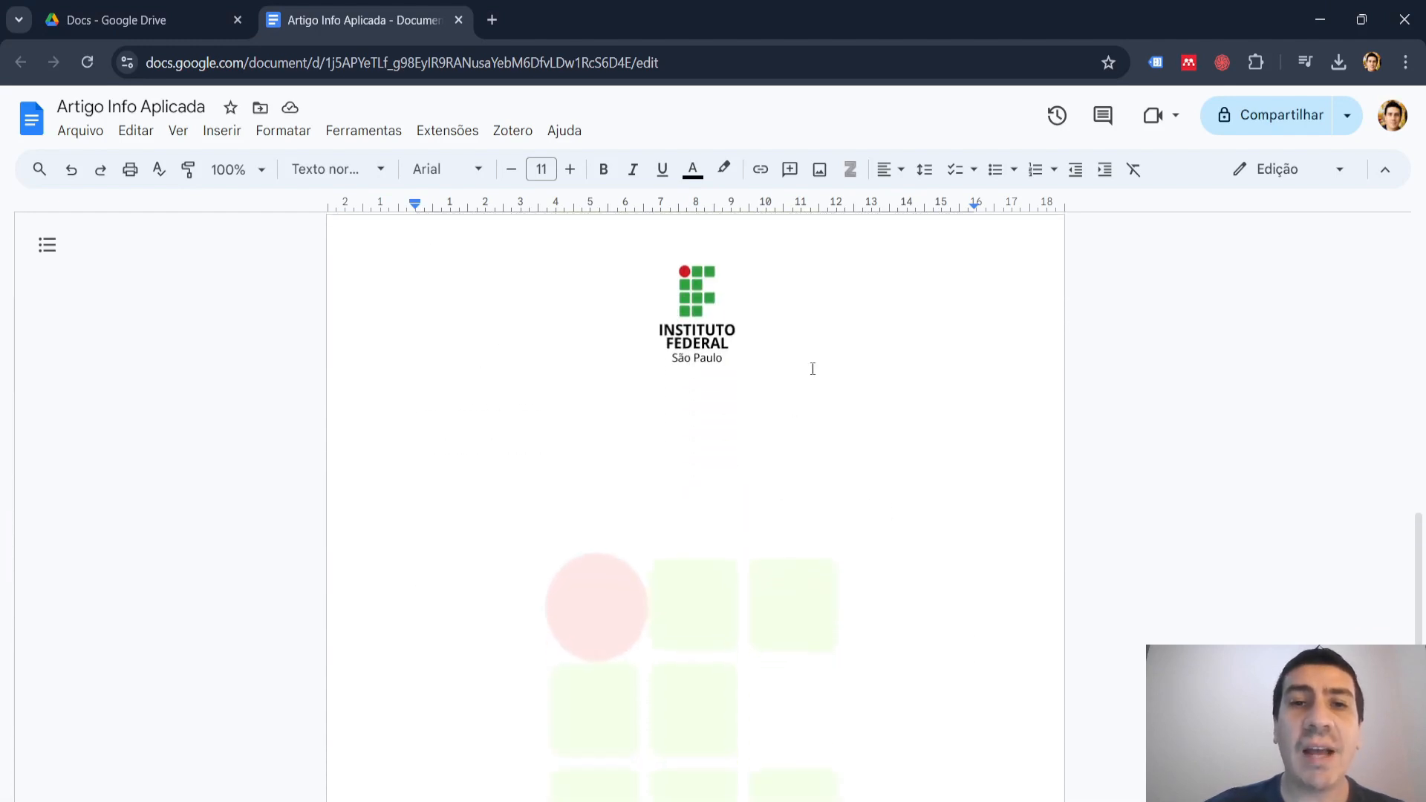
{"action": "scroll", "coordinate": [813, 369], "scroll_direction": "down", "scroll_amount": 4}
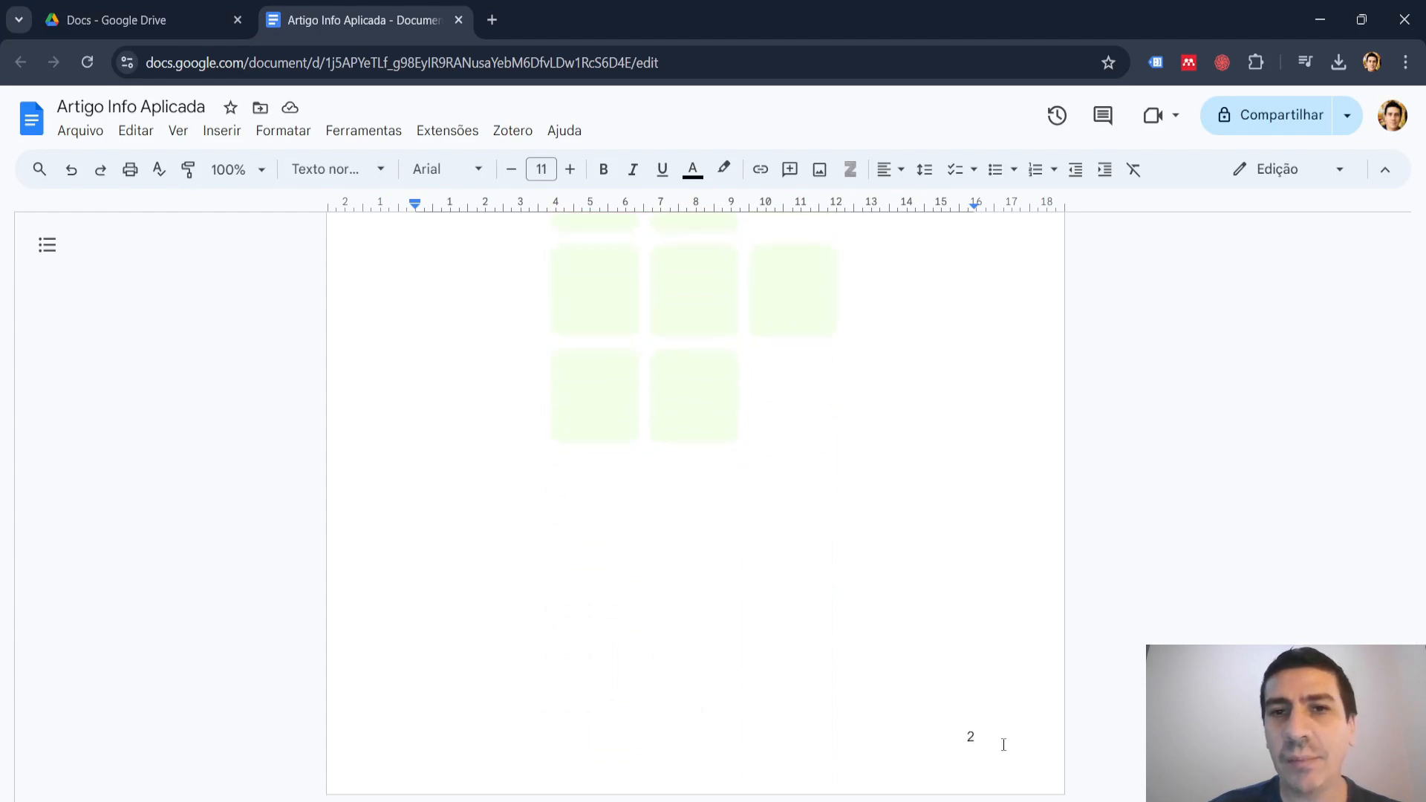
{"action": "scroll", "coordinate": [1003, 744], "scroll_direction": "up", "scroll_amount": 8}
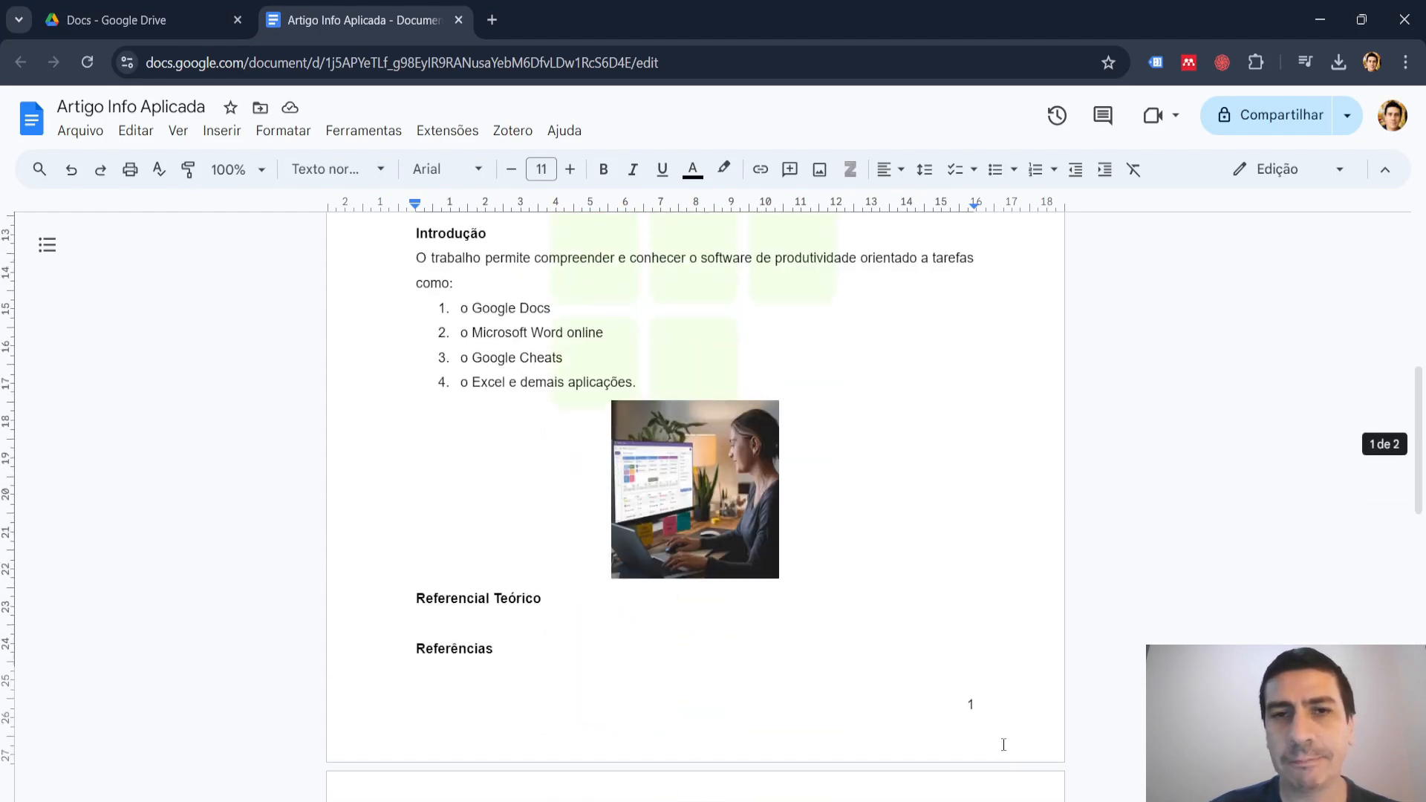
{"action": "scroll", "coordinate": [1003, 744], "scroll_direction": "up", "scroll_amount": 4}
{"action": "scroll", "coordinate": [1003, 744], "scroll_direction": "down", "scroll_amount": 6}
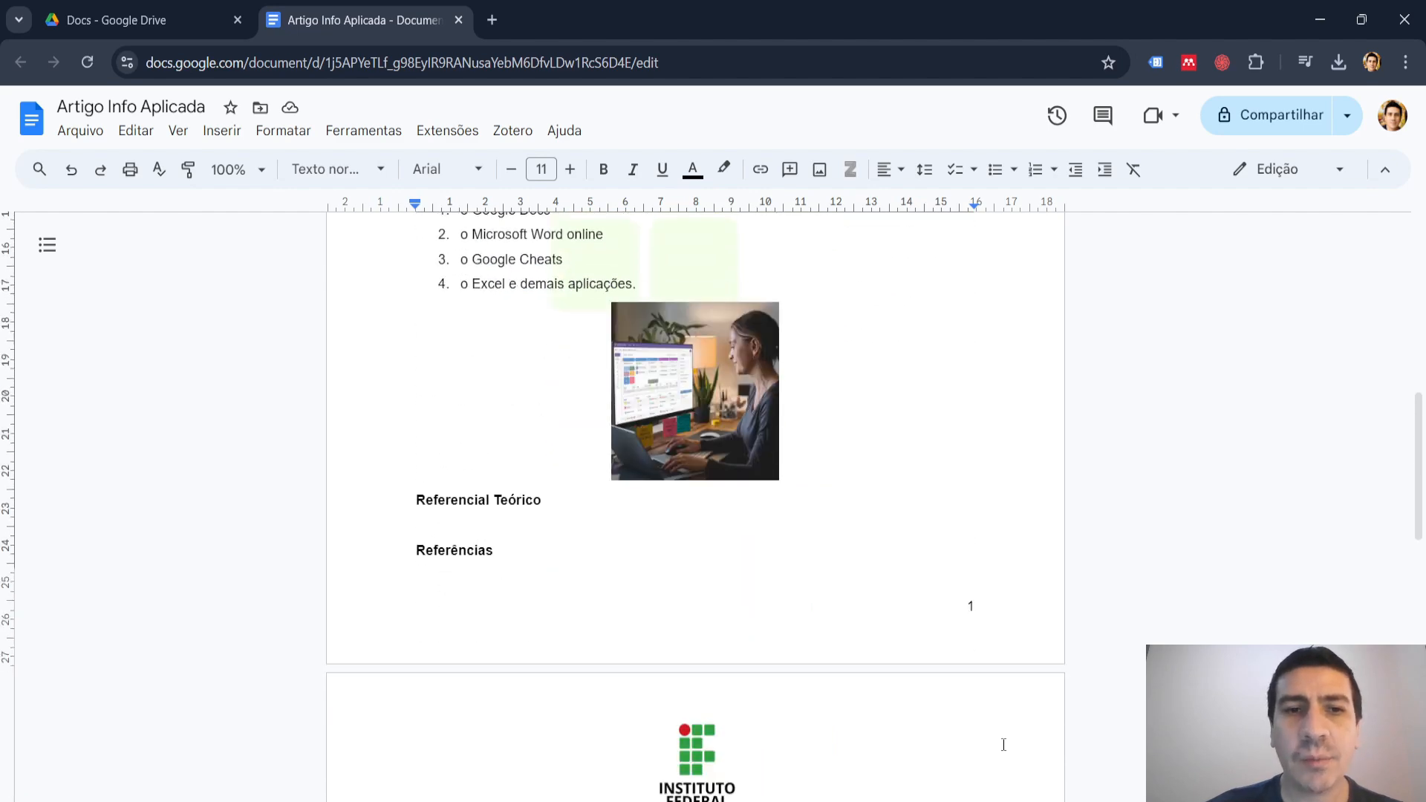
{"action": "scroll", "coordinate": [1003, 744], "scroll_direction": "down", "scroll_amount": 1}
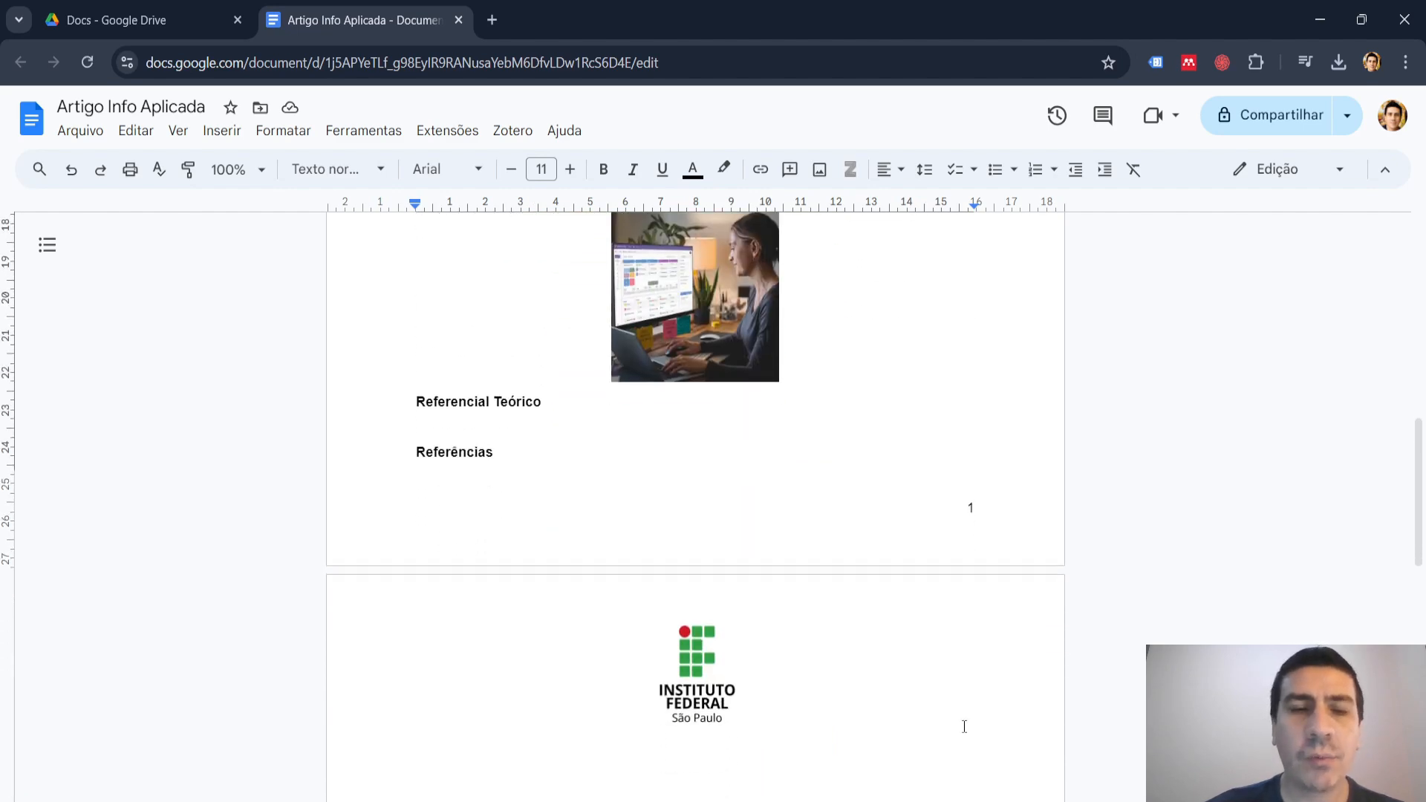
Insert a page break after the "Referências" heading.
{"action": "left_click", "coordinate": [537, 463]}
{"action": "key", "text": "ctrl+Return"}
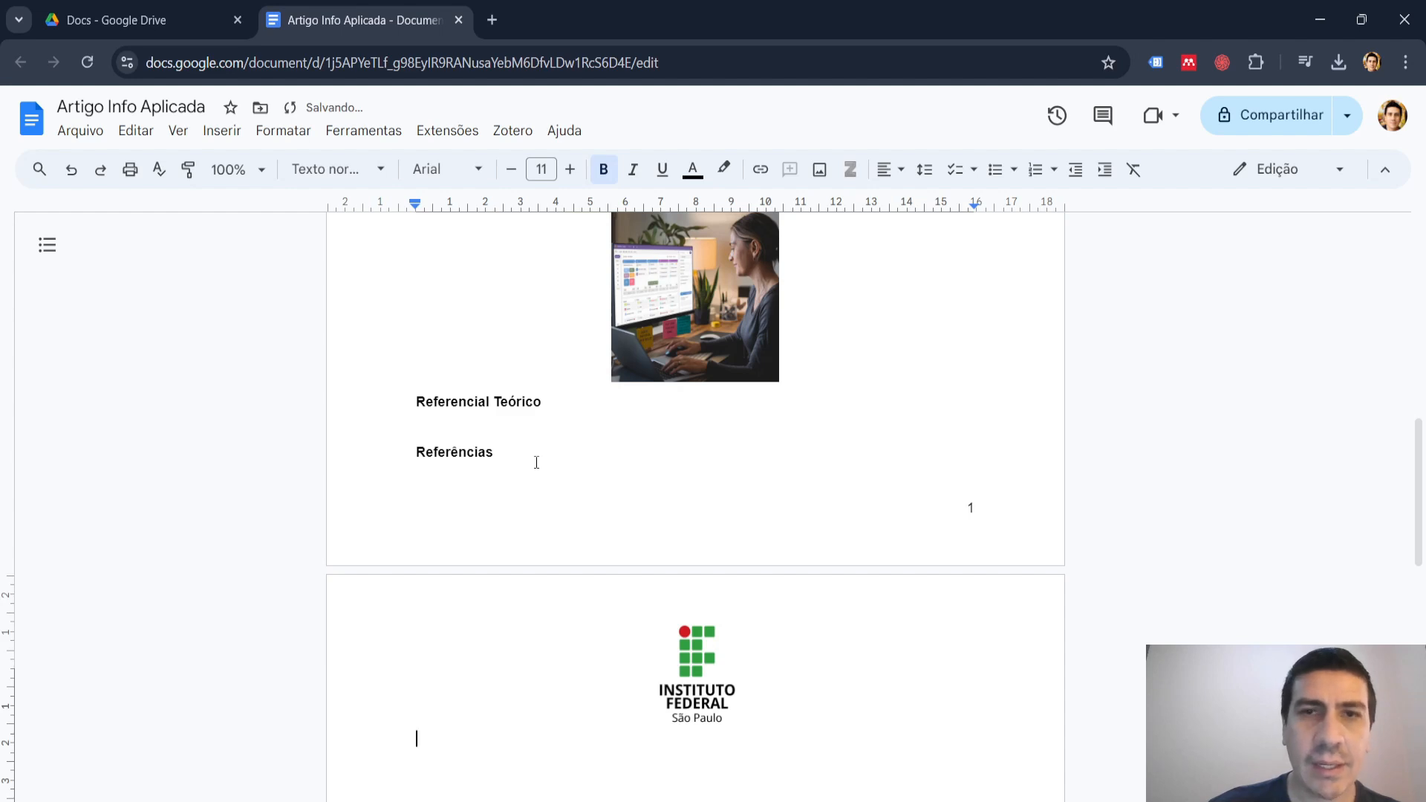
{"action": "scroll", "coordinate": [933, 460], "scroll_direction": "down", "scroll_amount": 3}
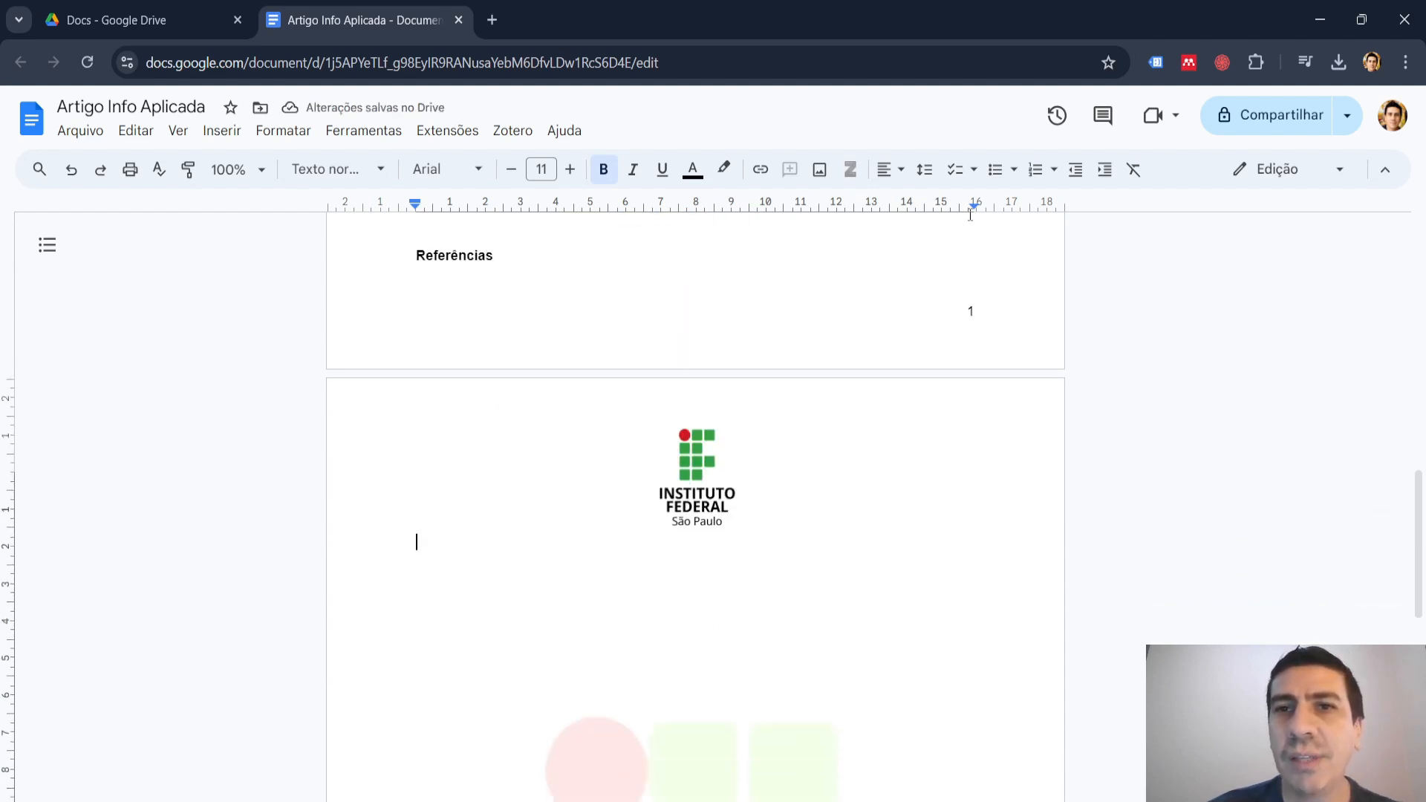
{"action": "left_click", "coordinate": [956, 170]}
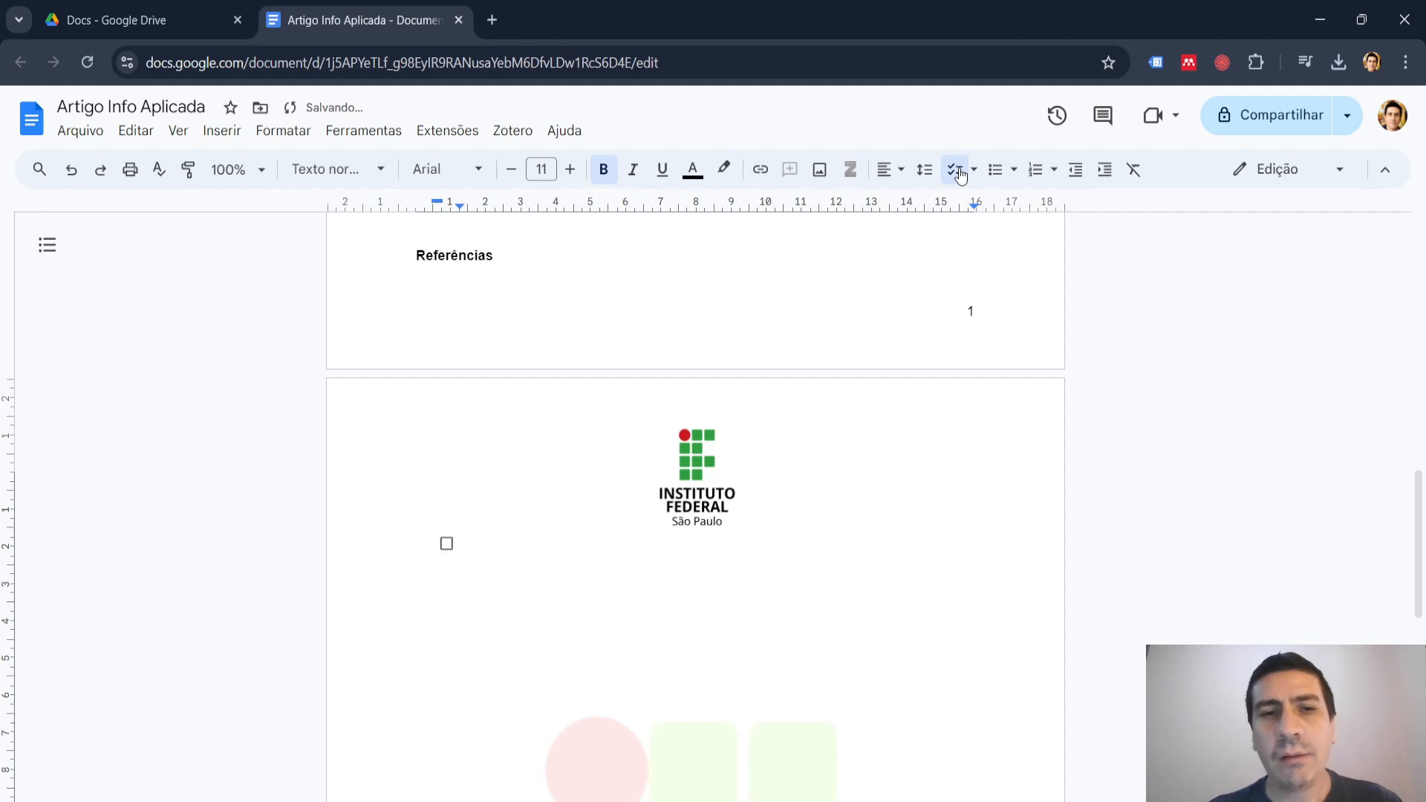
{"action": "key", "text": "BackSpace"}
{"action": "key", "text": "BackSpace"}
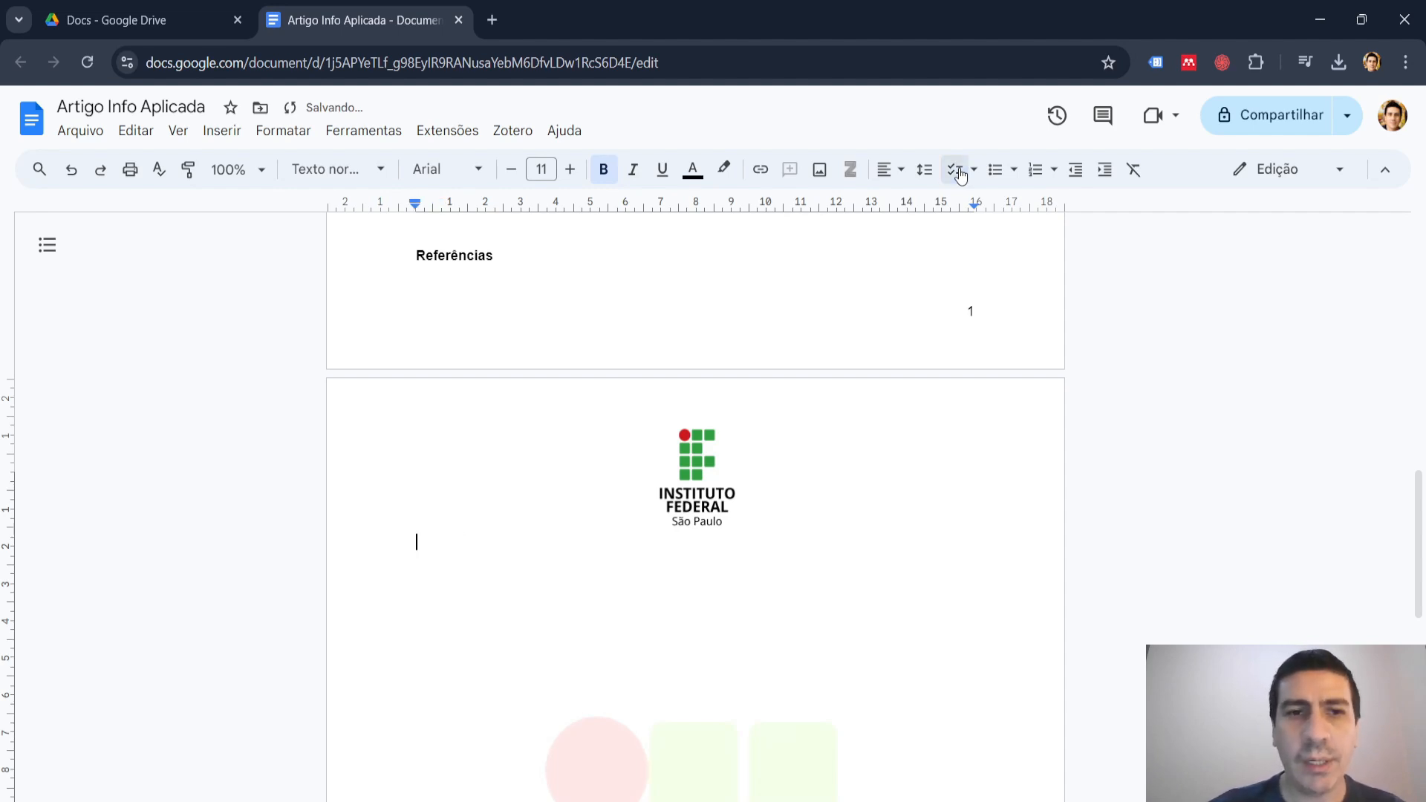
Write the bold heading "Próximas Atividades no Google Docs" at the start of the second page, followed by a new line.
{"action": "type", "text": "Próxi"}
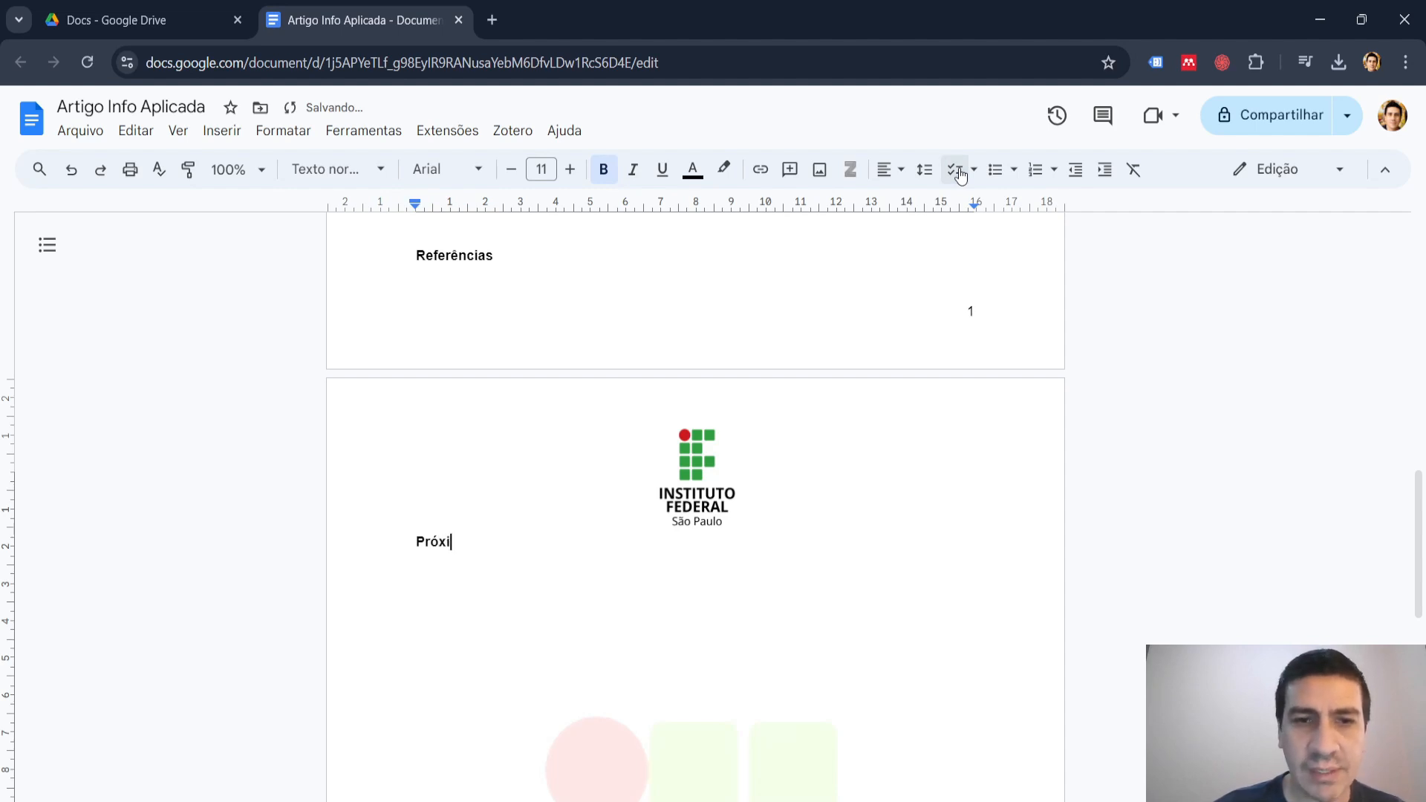
{"action": "type", "text": "mas"}
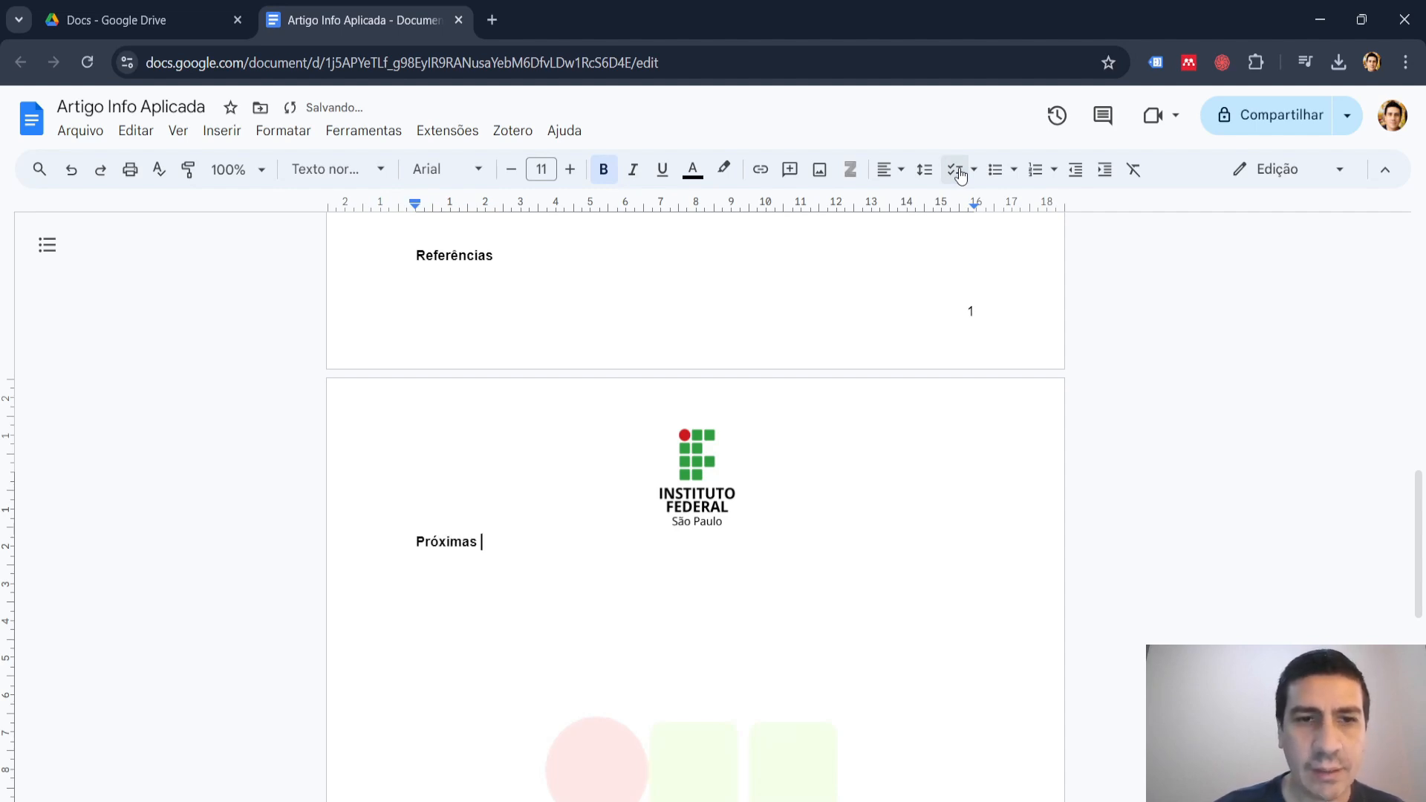
{"action": "type", "text": " Atividade"}
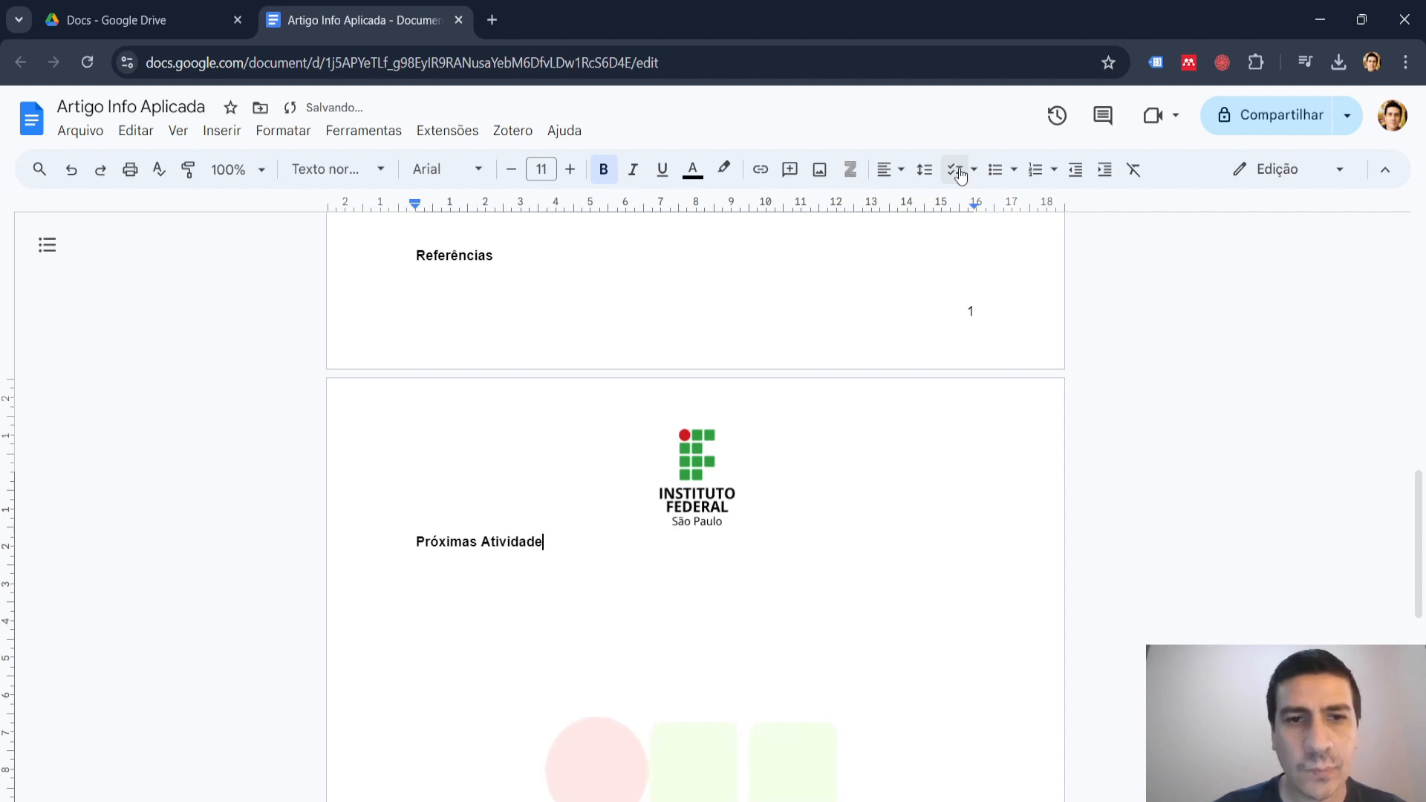
{"action": "type", "text": "s no"}
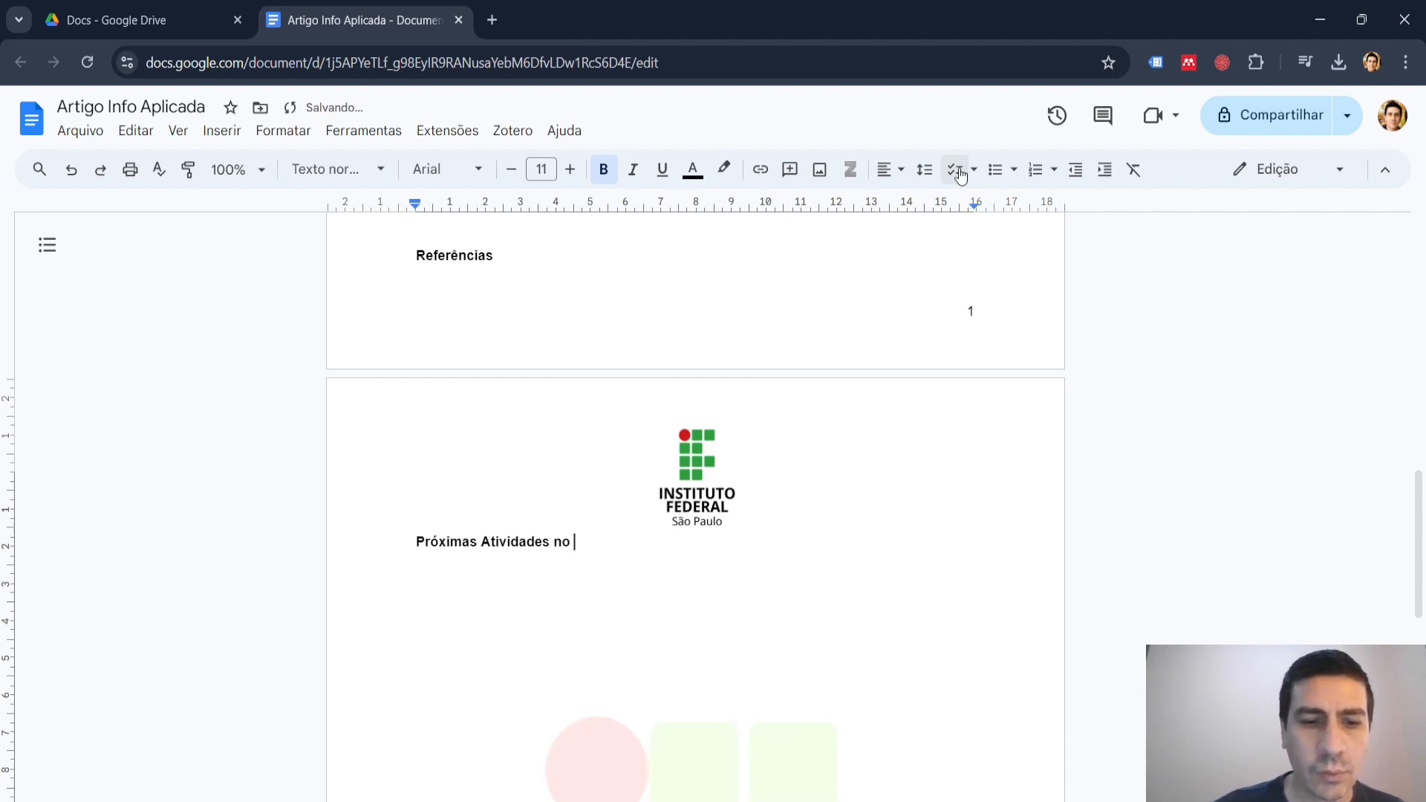
{"action": "type", "text": " Google Docs"}
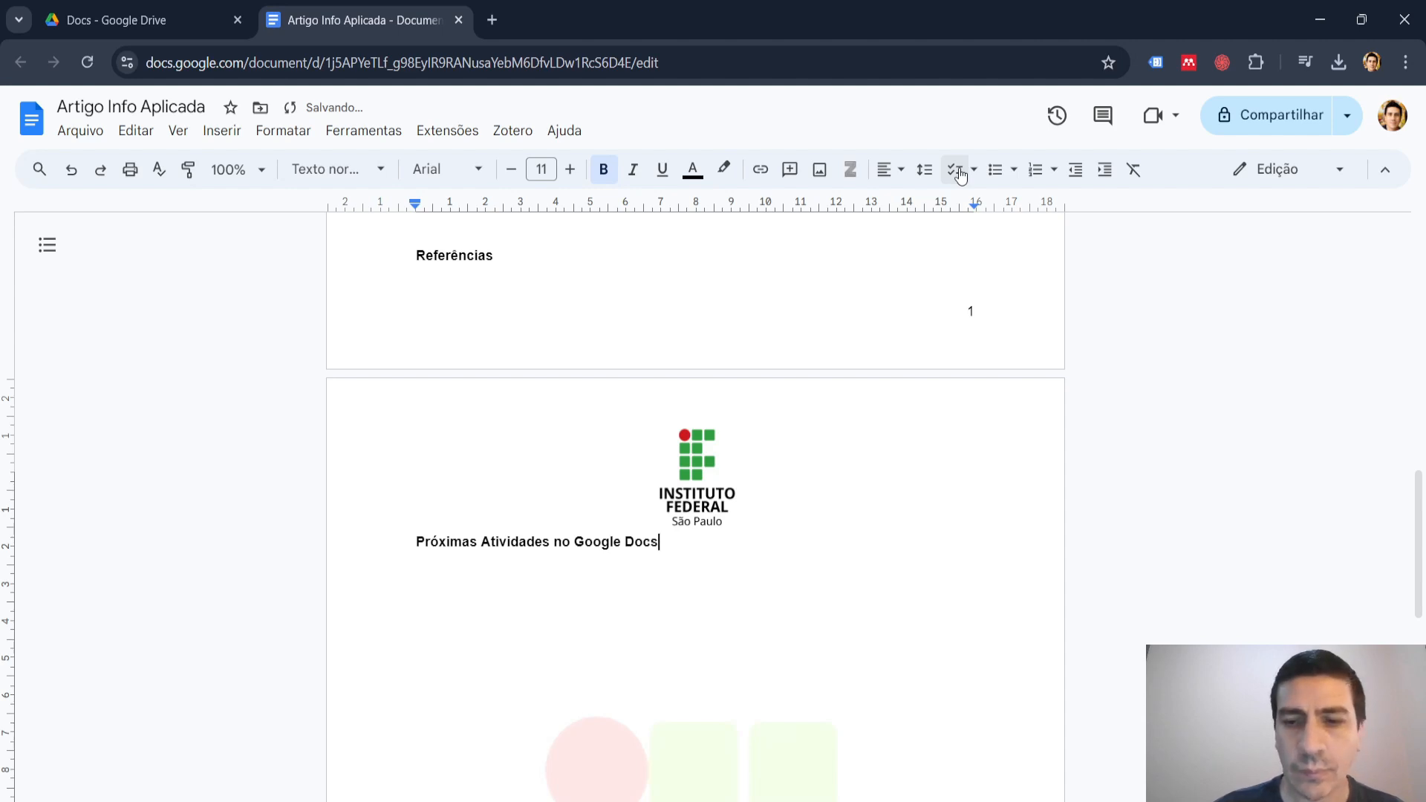
{"action": "key", "text": "Return"}
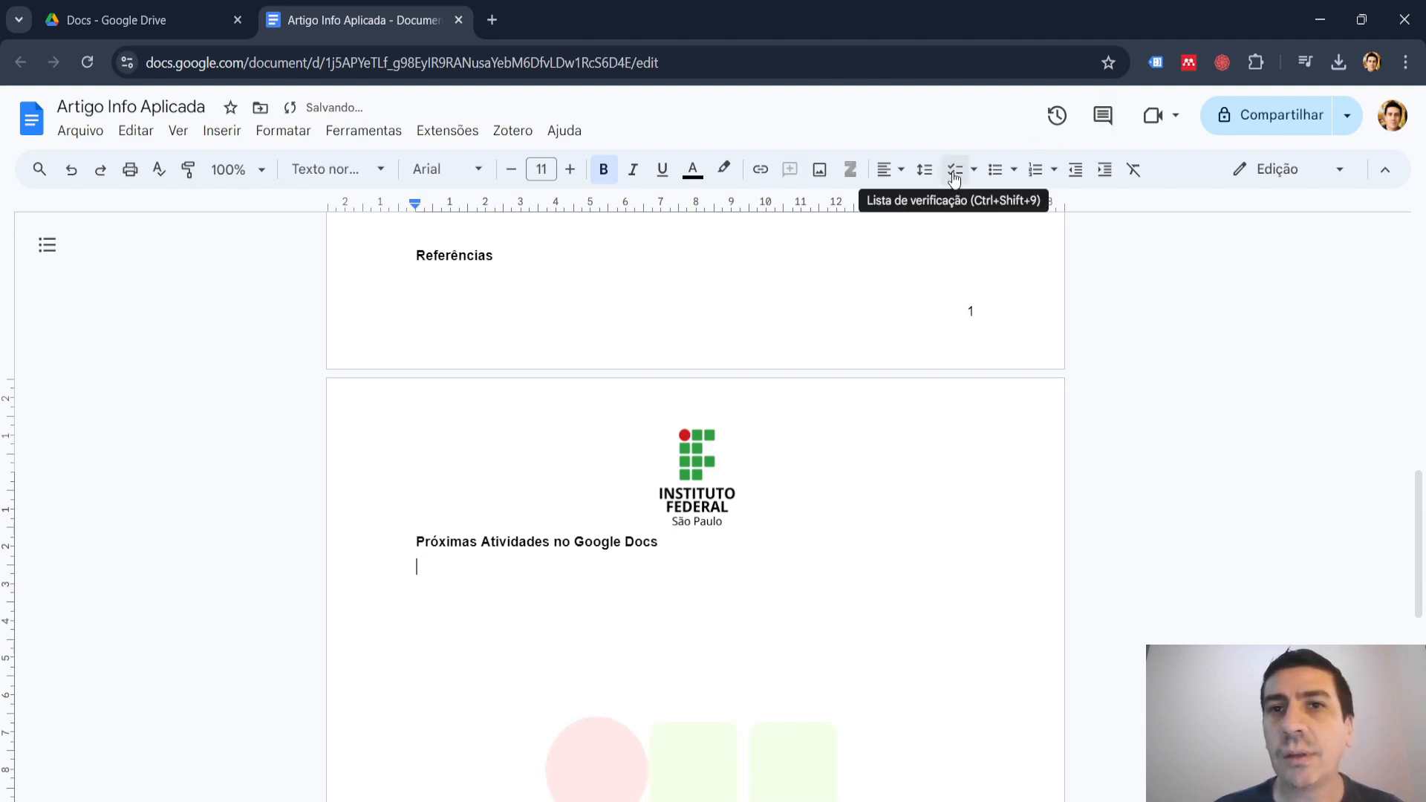
Start a checklist under the "Próximas Atividades no Google Docs" heading with the bold item "Smart Canvas", followed by a new item.
{"action": "left_click", "coordinate": [955, 178]}
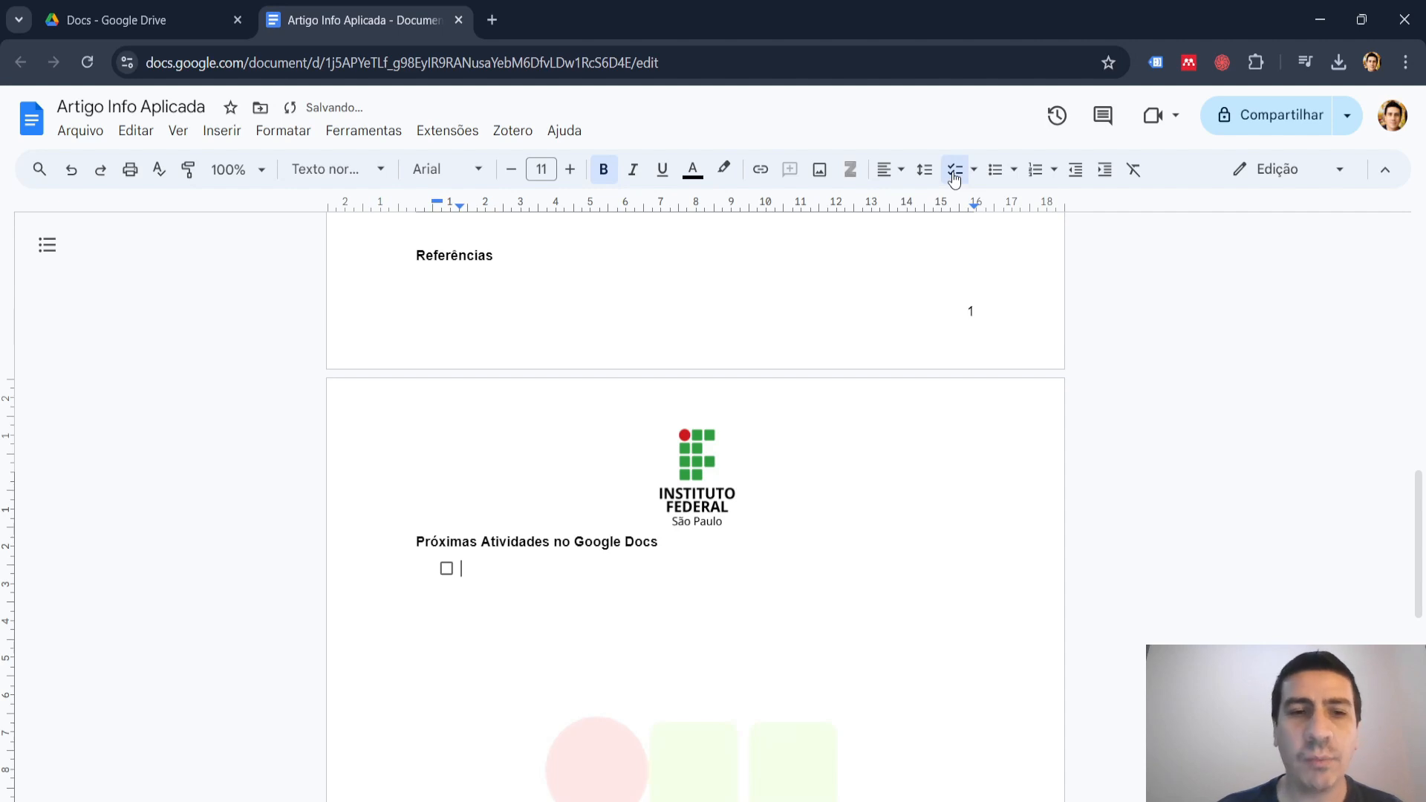
{"action": "type", "text": "Smart"}
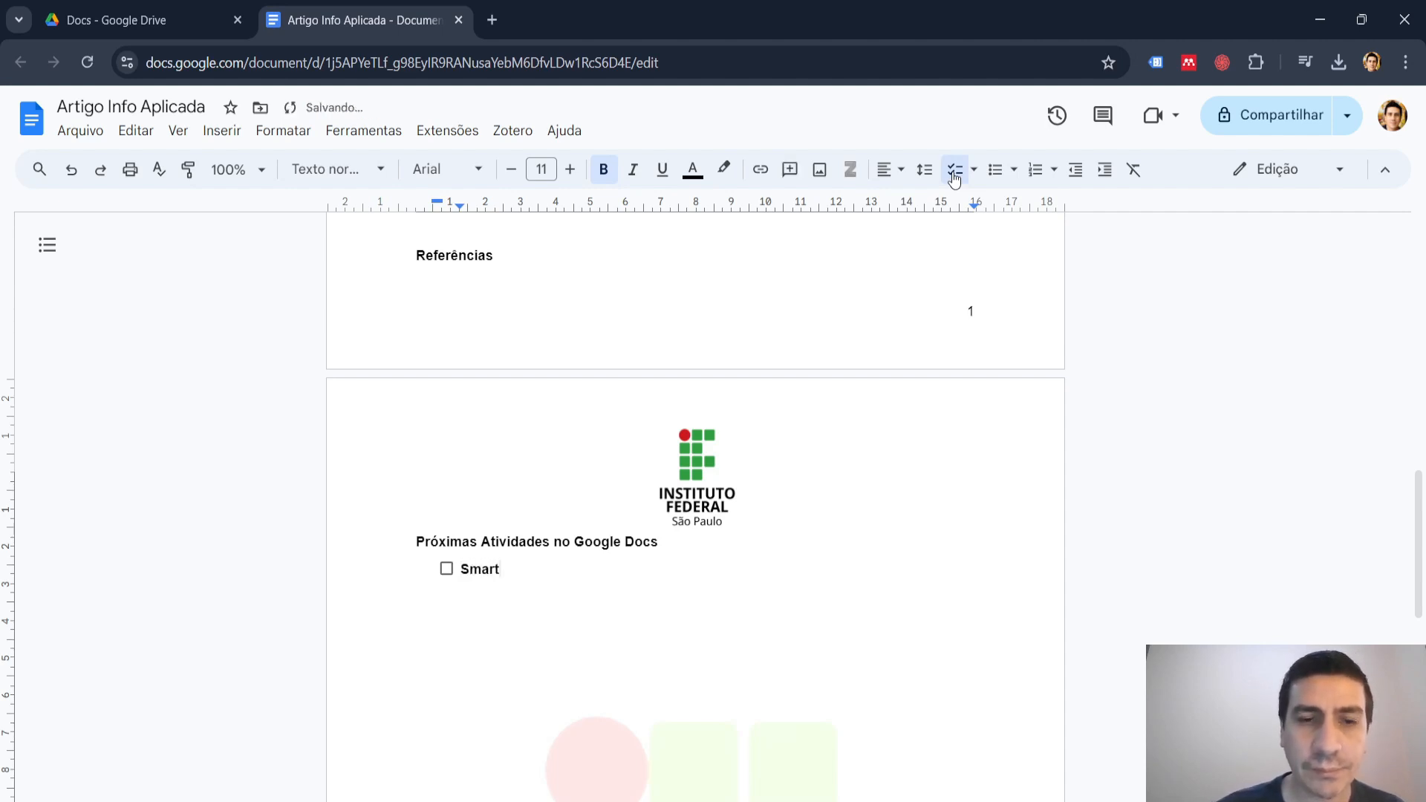
{"action": "type", "text": " Canvas"}
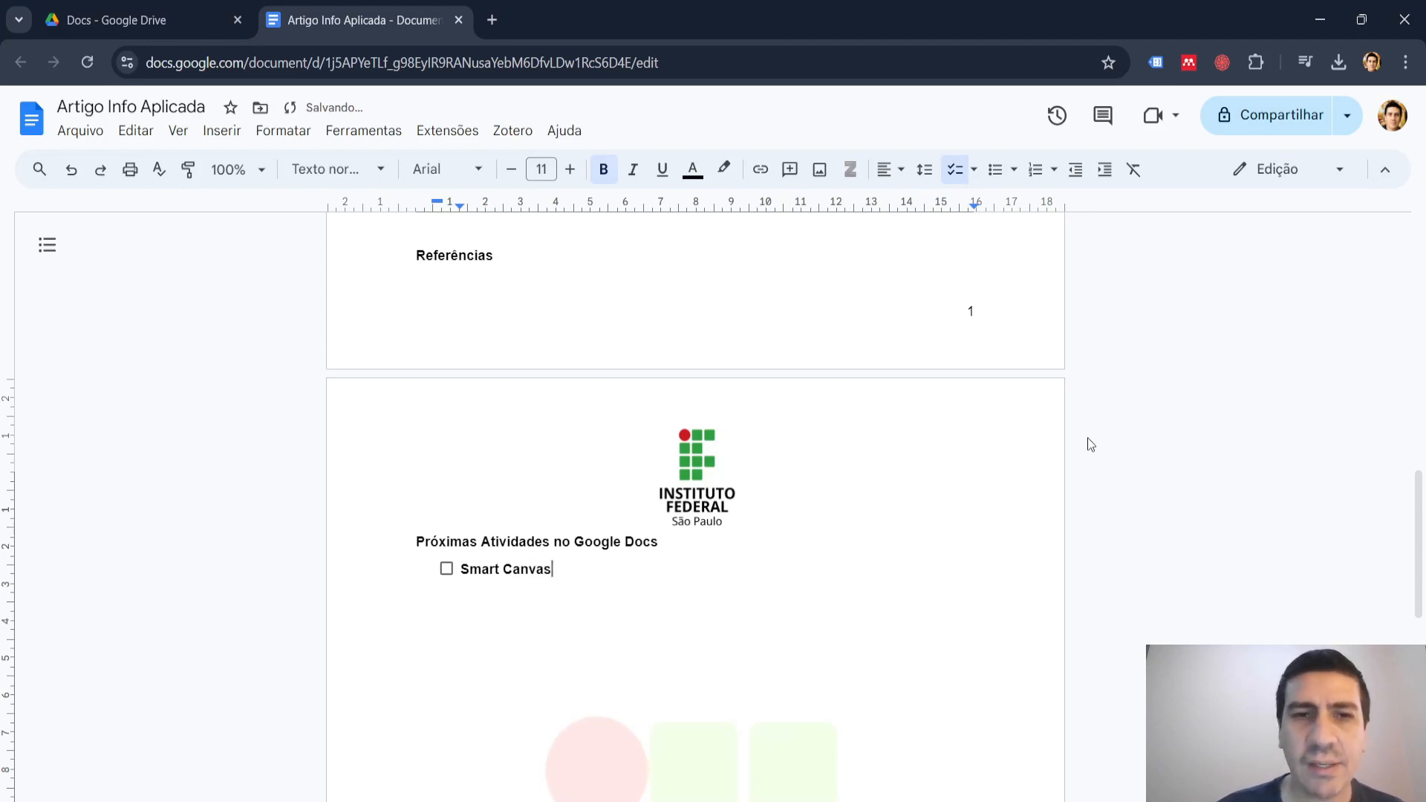
{"action": "key", "text": "Return"}
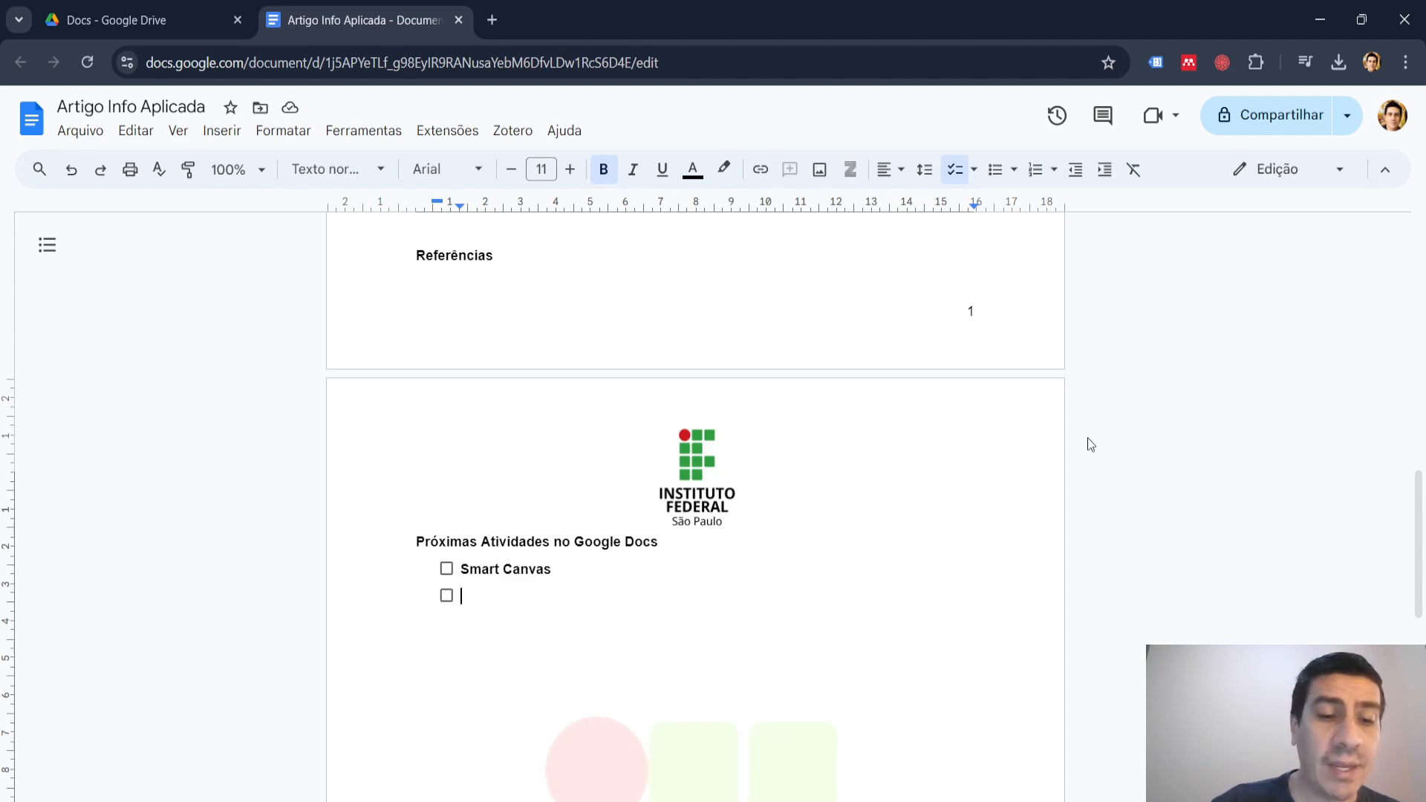
Write "Citações e Referências em Documentos (Artigos)" as the second checklist item.
{"action": "type", "text": "Refencias"}
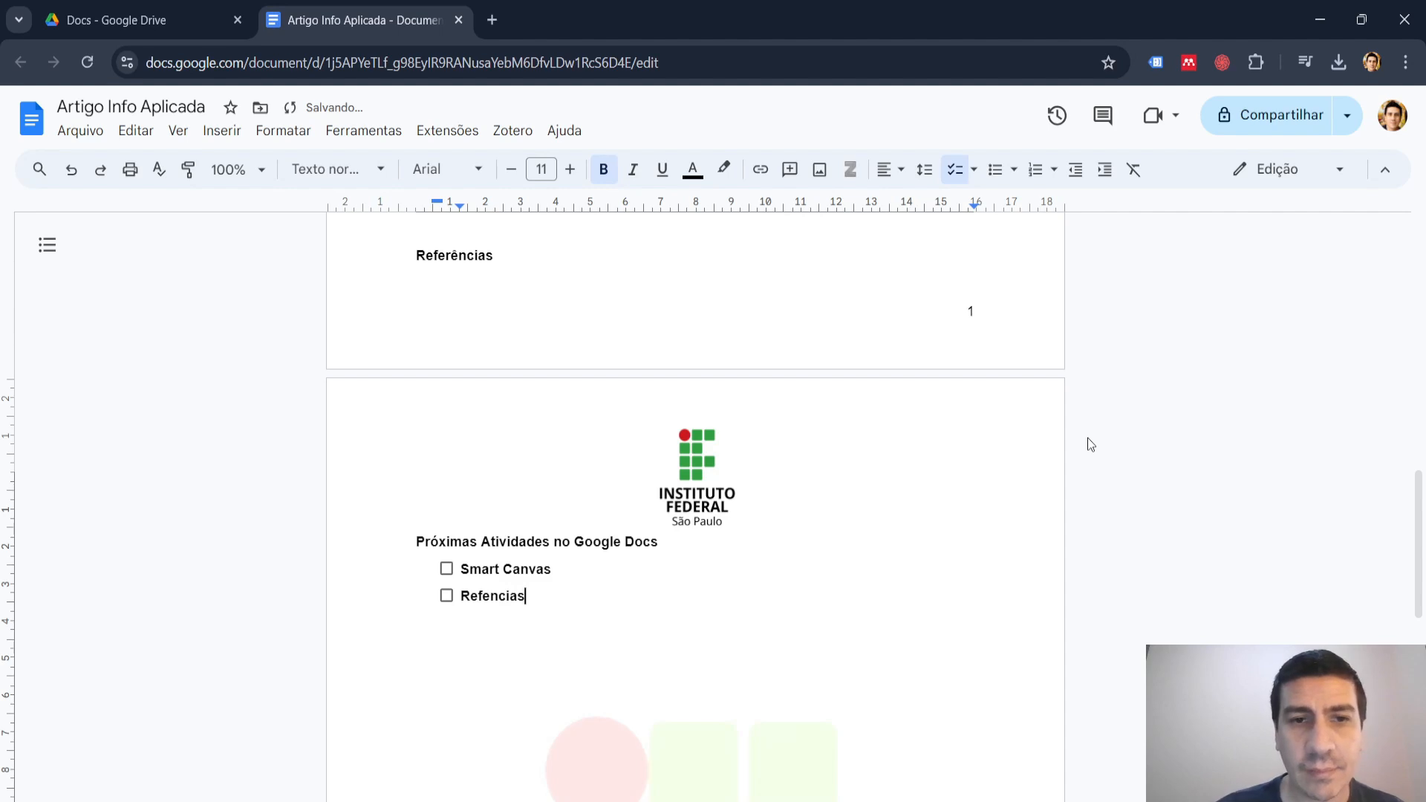
{"action": "key", "text": "BackSpace"}
{"action": "key", "text": "BackSpace"}
{"action": "key", "text": "BackSpace"}
{"action": "key", "text": "BackSpace"}
{"action": "key", "text": "BackSpace"}
{"action": "key", "text": "BackSpace"}
{"action": "key", "text": "BackSpace"}
{"action": "key", "text": "BackSpace"}
{"action": "key", "text": "BackSpace"}
{"action": "type", "text": "C"}
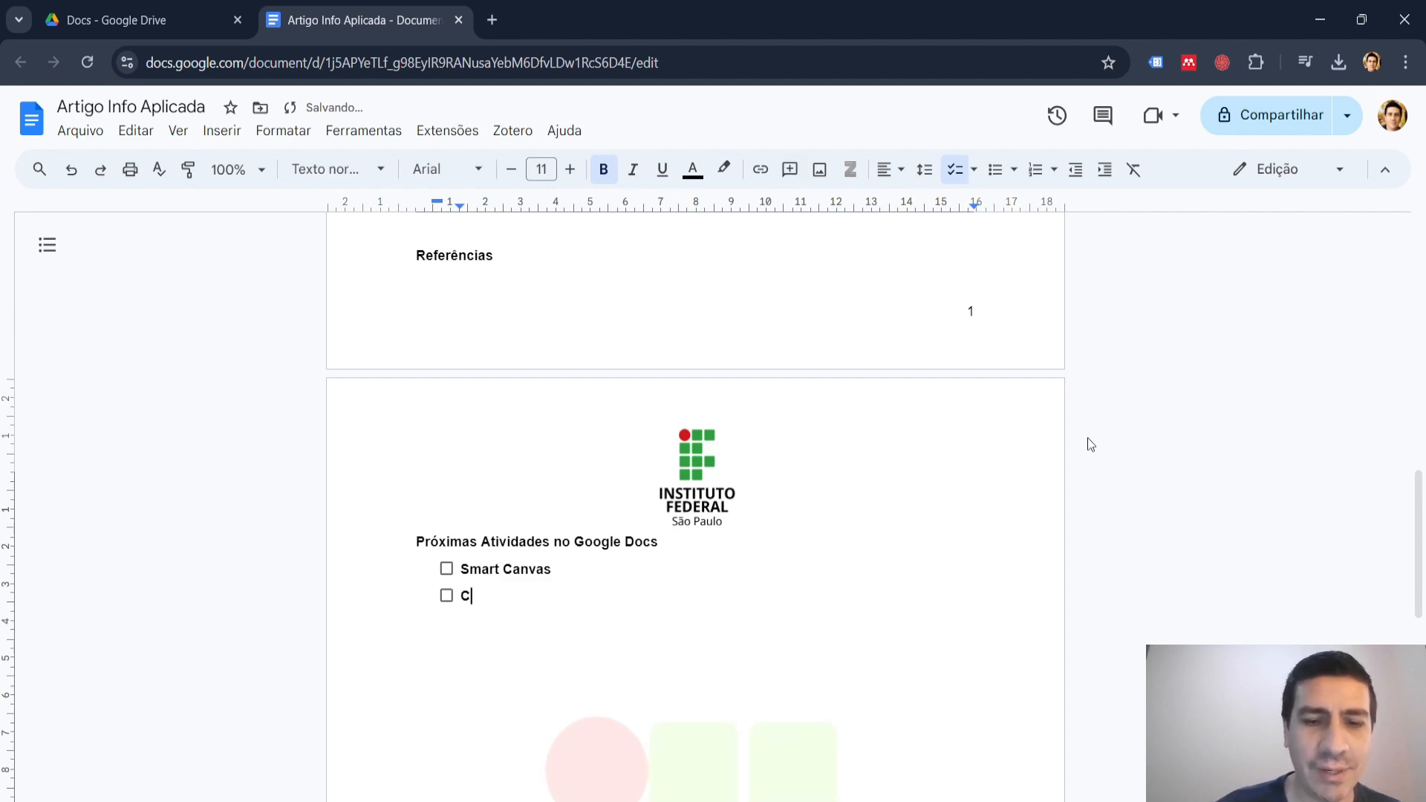
{"action": "type", "text": "itações e "}
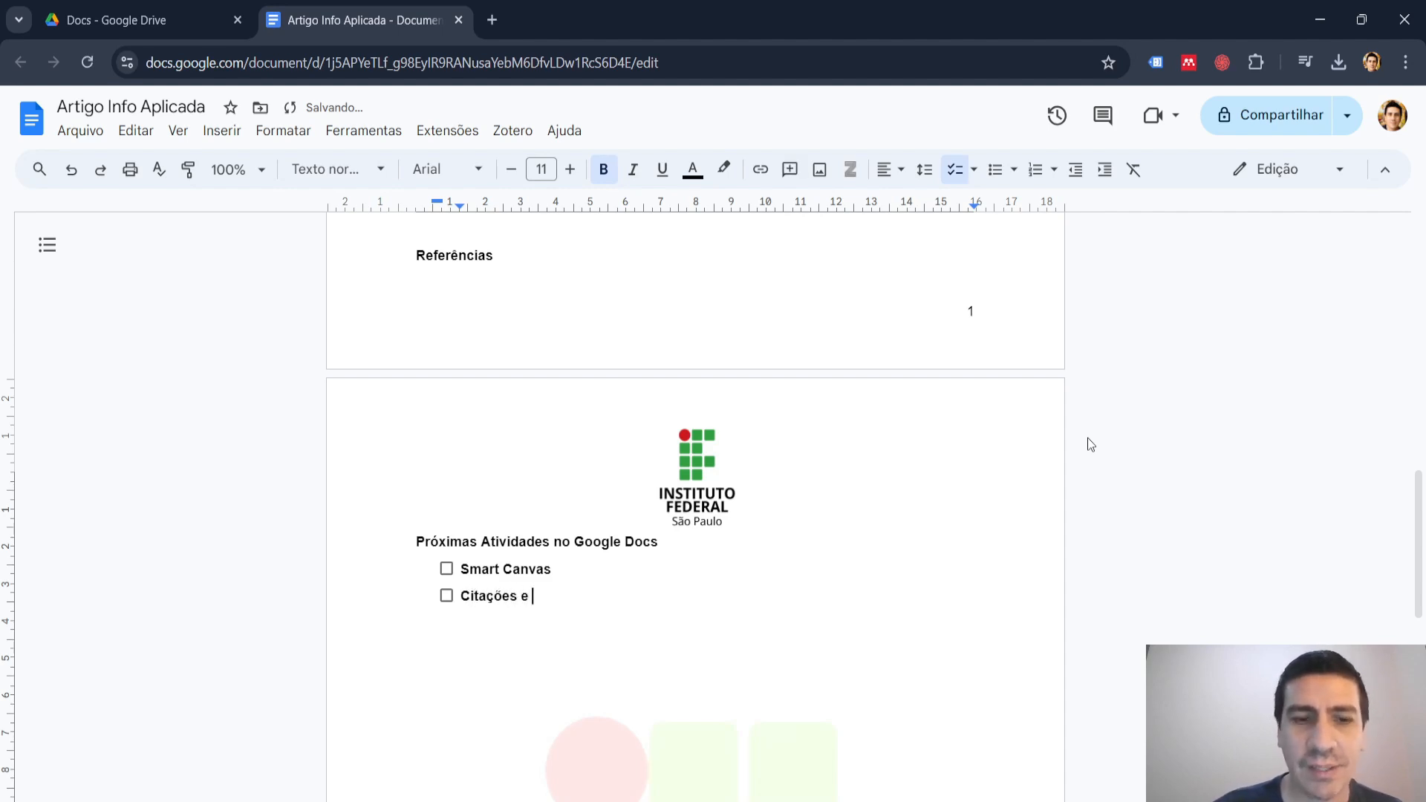
{"action": "type", "text": "Refe"}
{"action": "key", "text": "Tab"}
{"action": "type", "text": "e"}
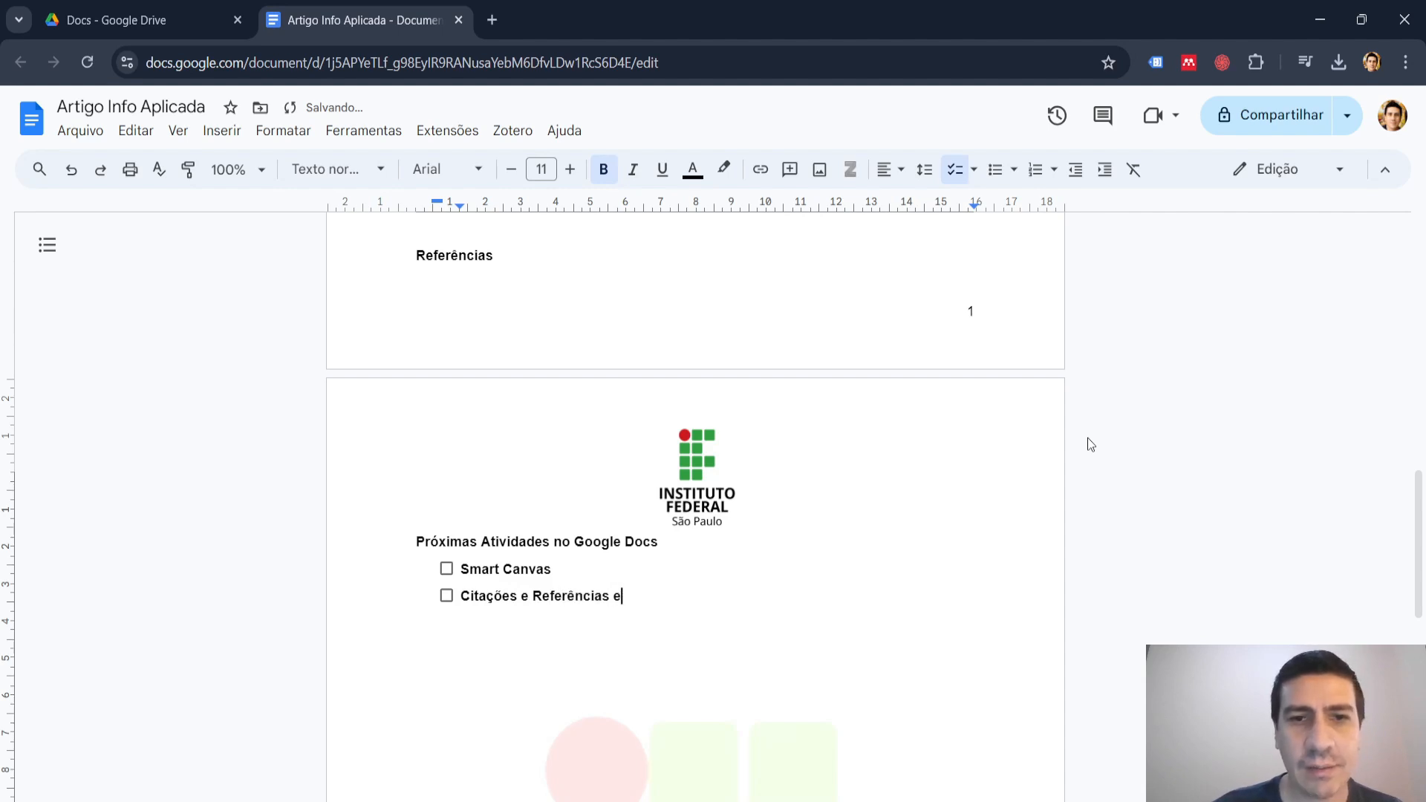
{"action": "type", "text": "m Docu"}
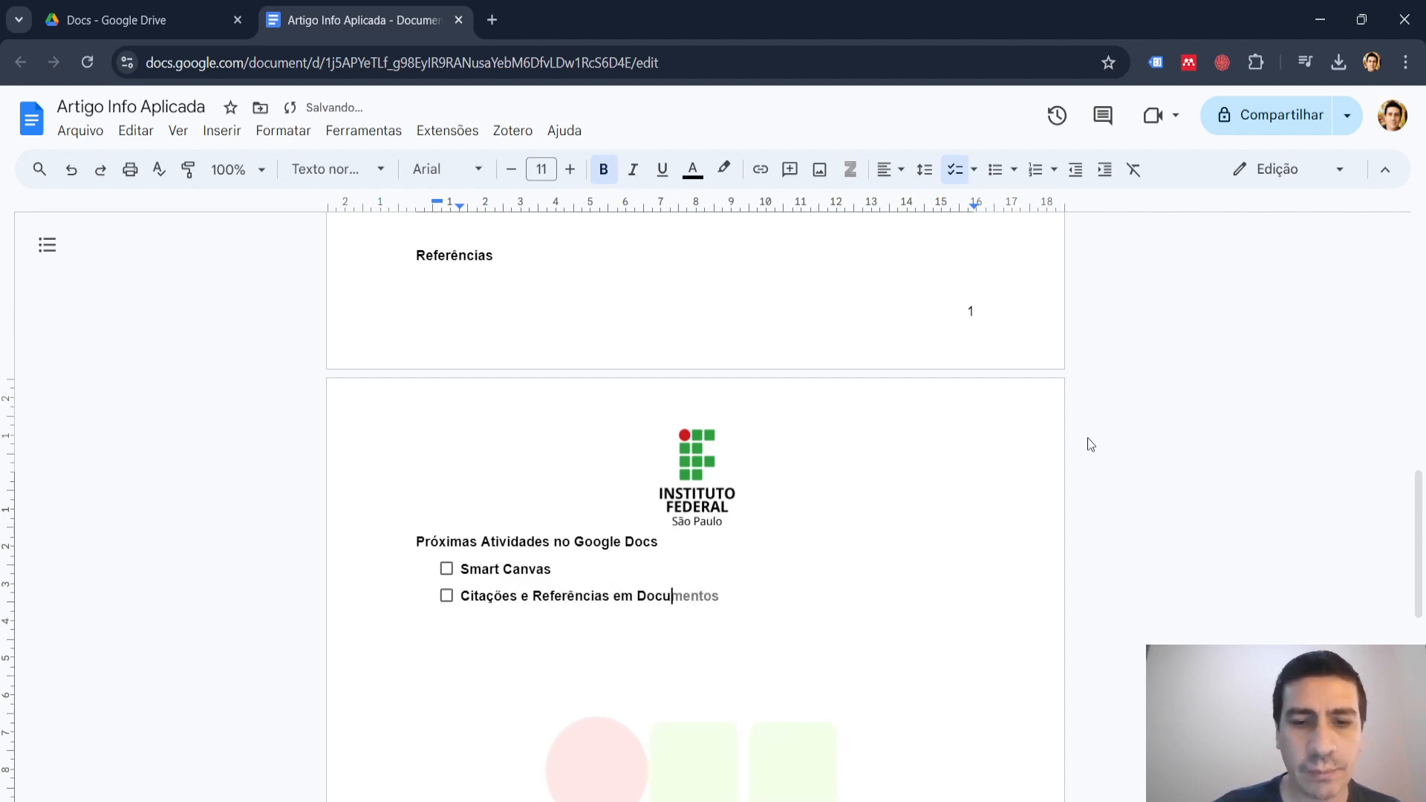
{"action": "type", "text": "m"}
{"action": "key", "text": "Tab"}
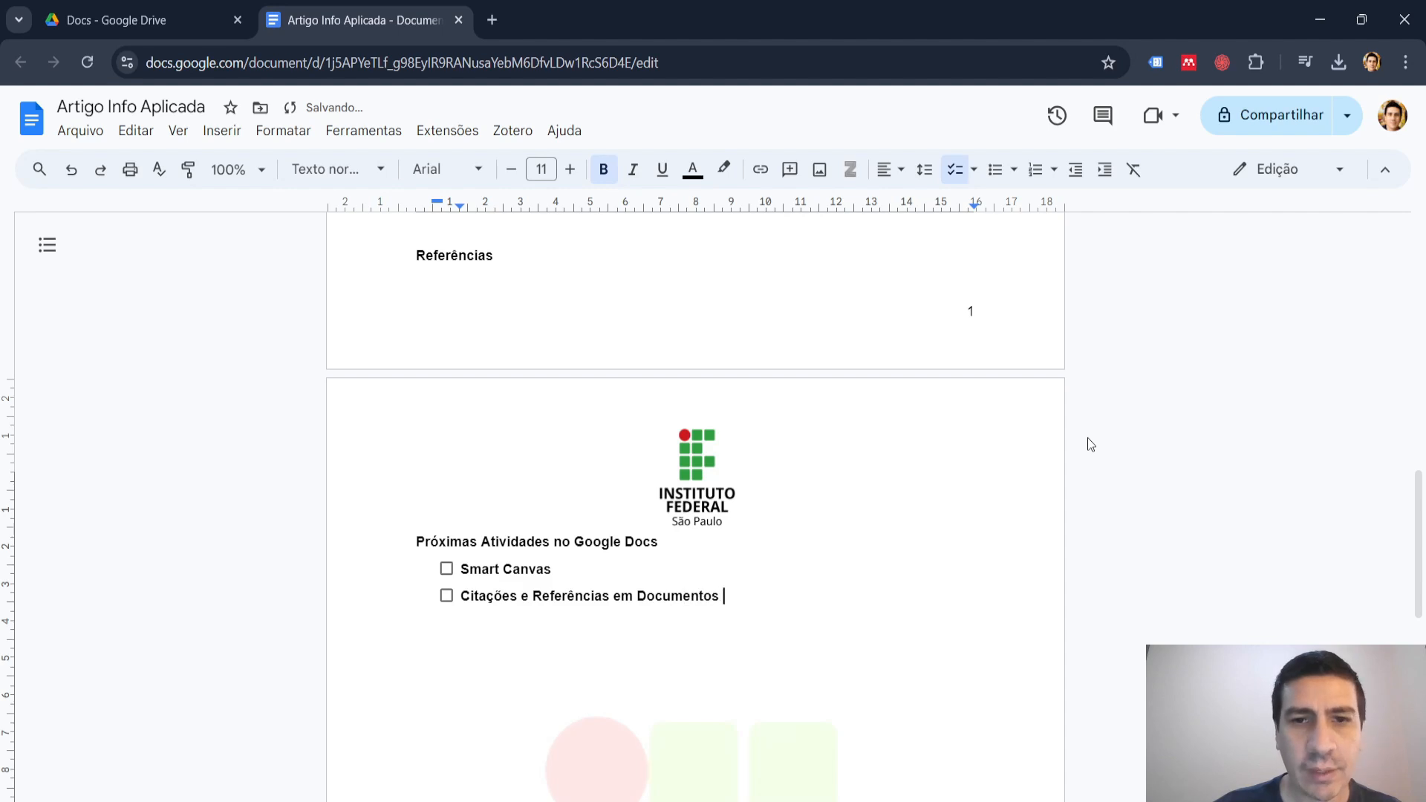
{"action": "type", "text": "(Arti"}
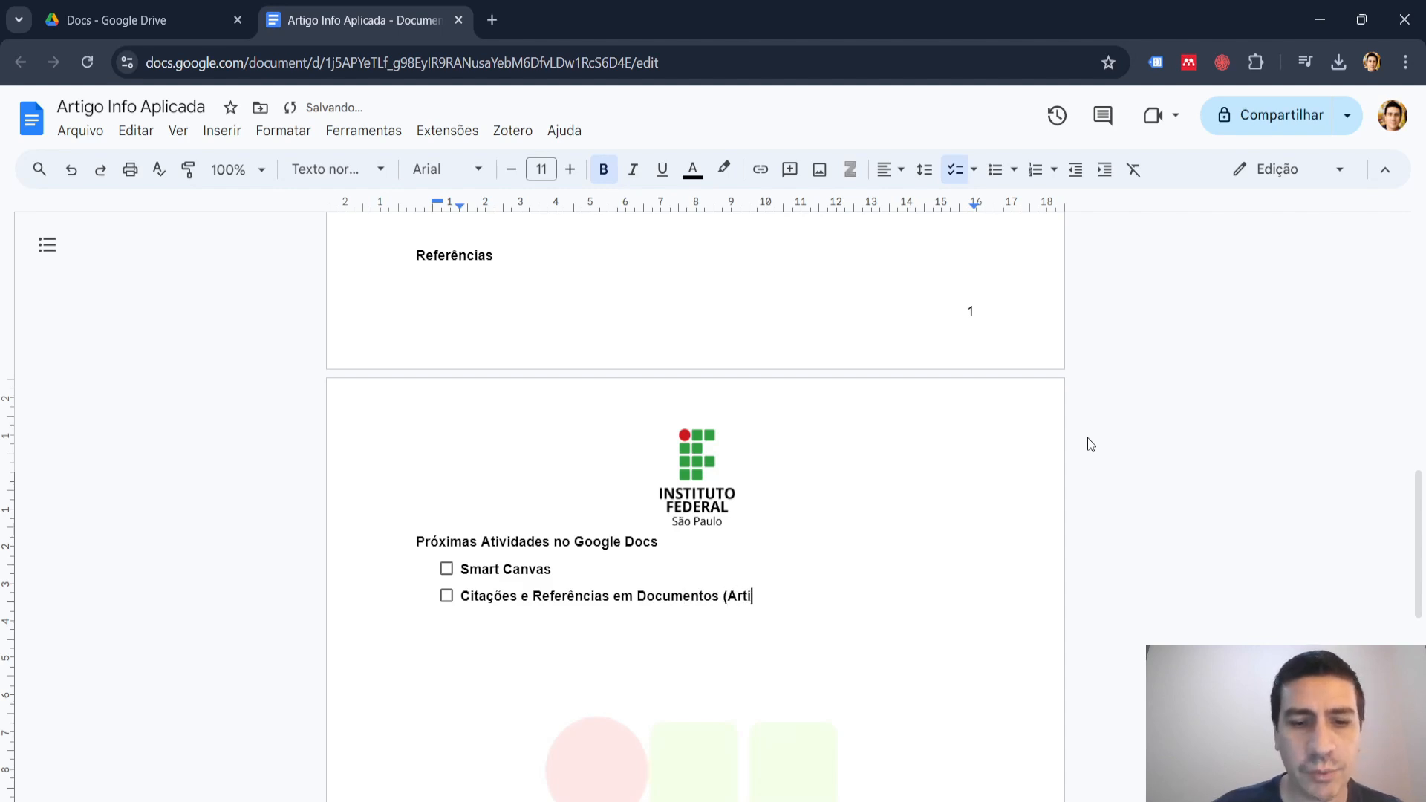
{"action": "type", "text": "gos)"}
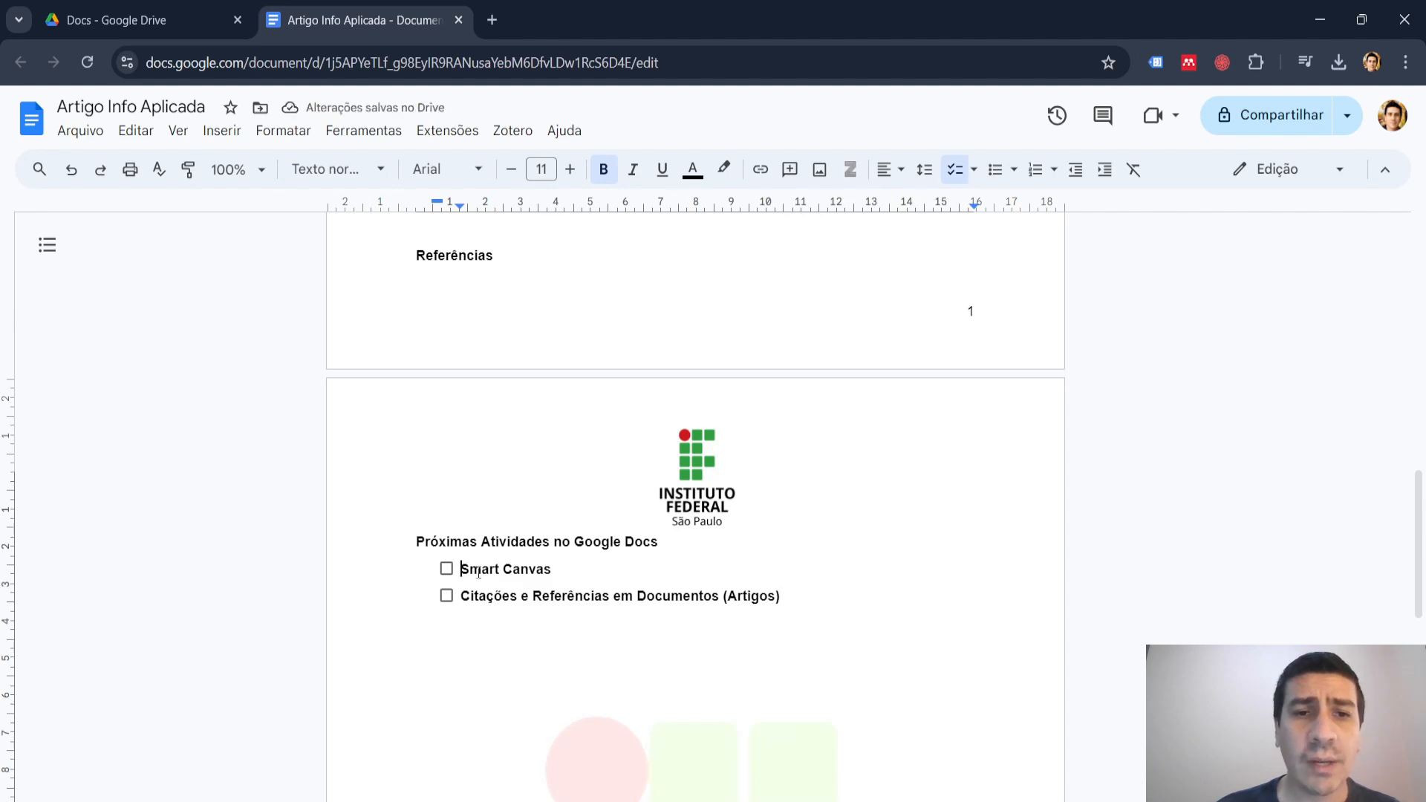
Insert the item "Inserção de Imagens" above "Smart Canvas" in the checklist and mark it as completed.
{"action": "key", "text": "Return"}
{"action": "key", "text": "Up"}
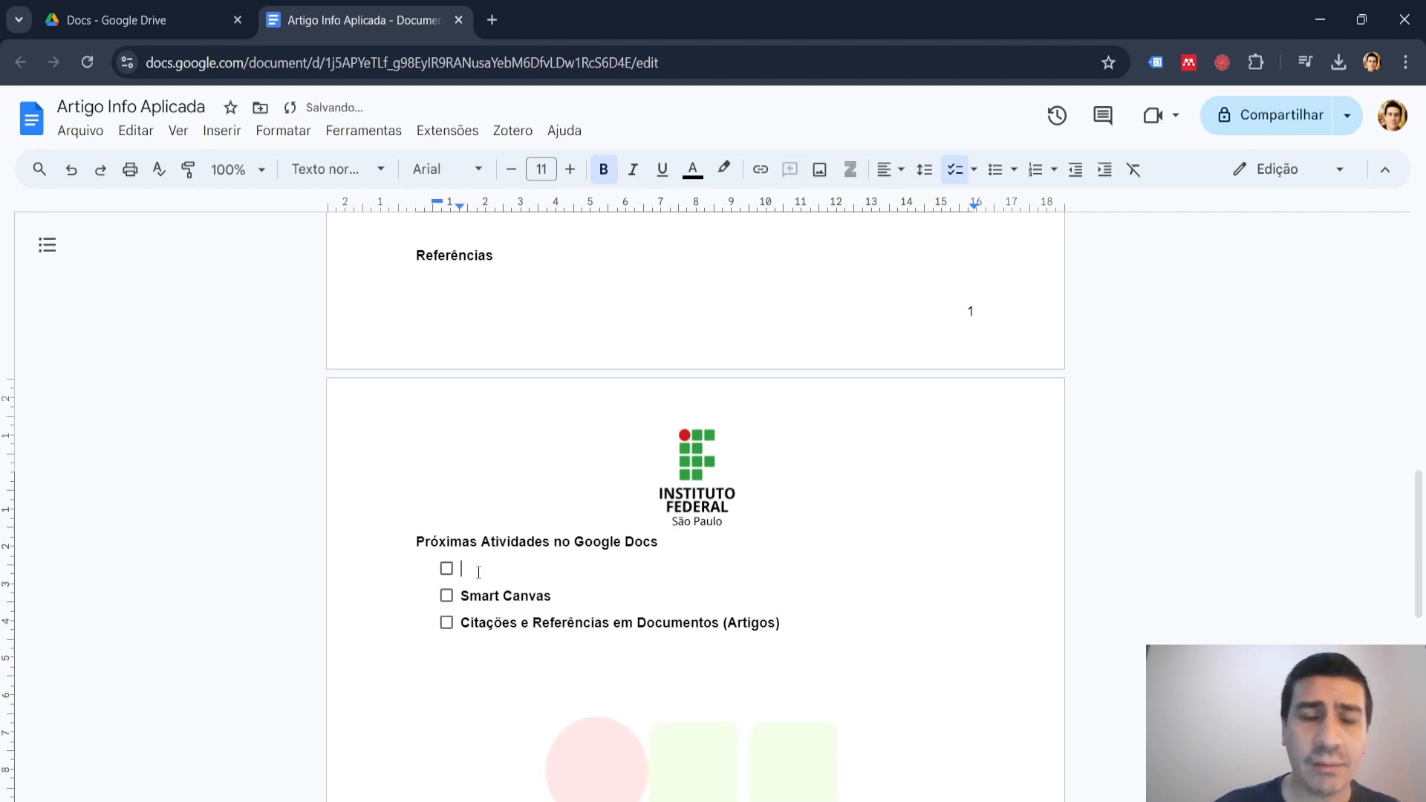
{"action": "type", "text": "Inser"}
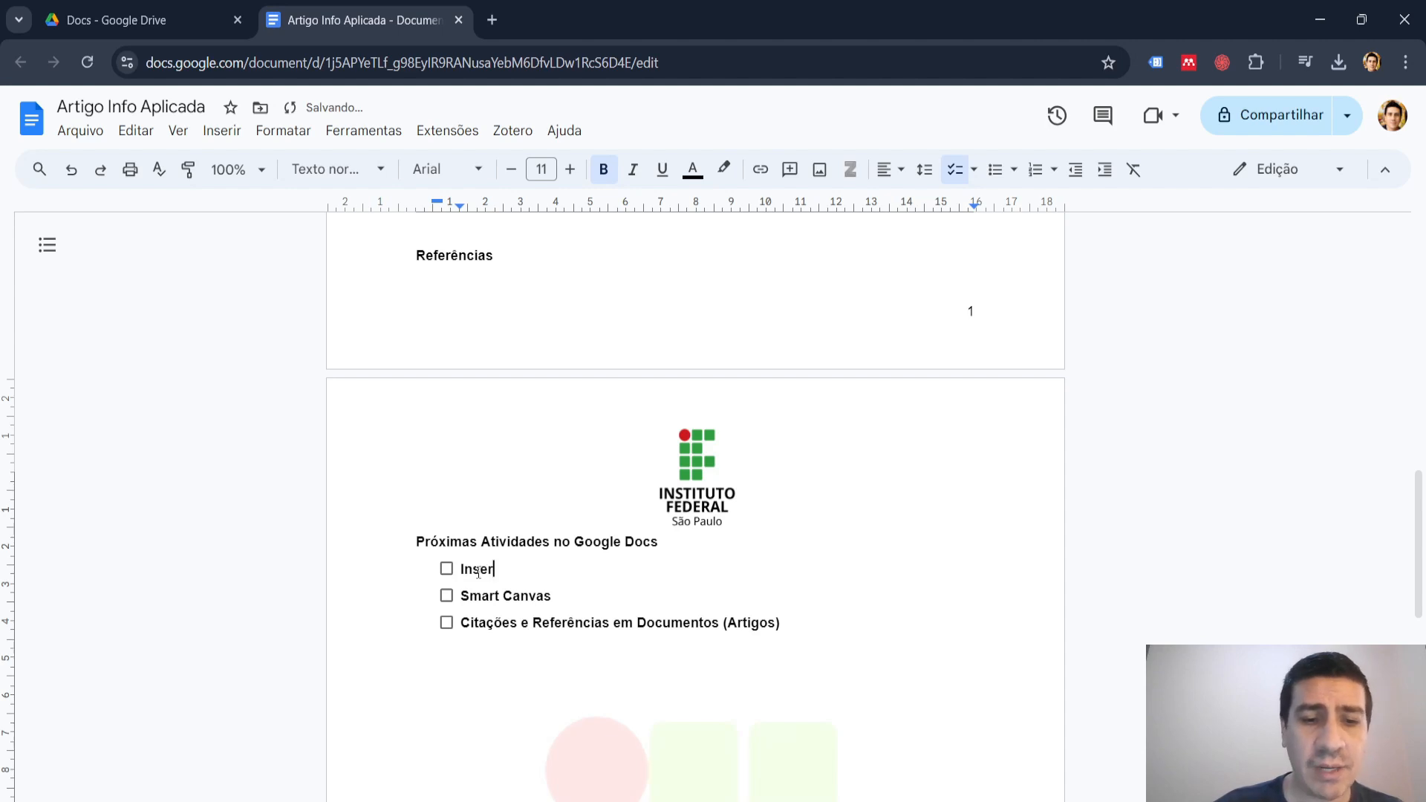
{"action": "type", "text": "ção de "}
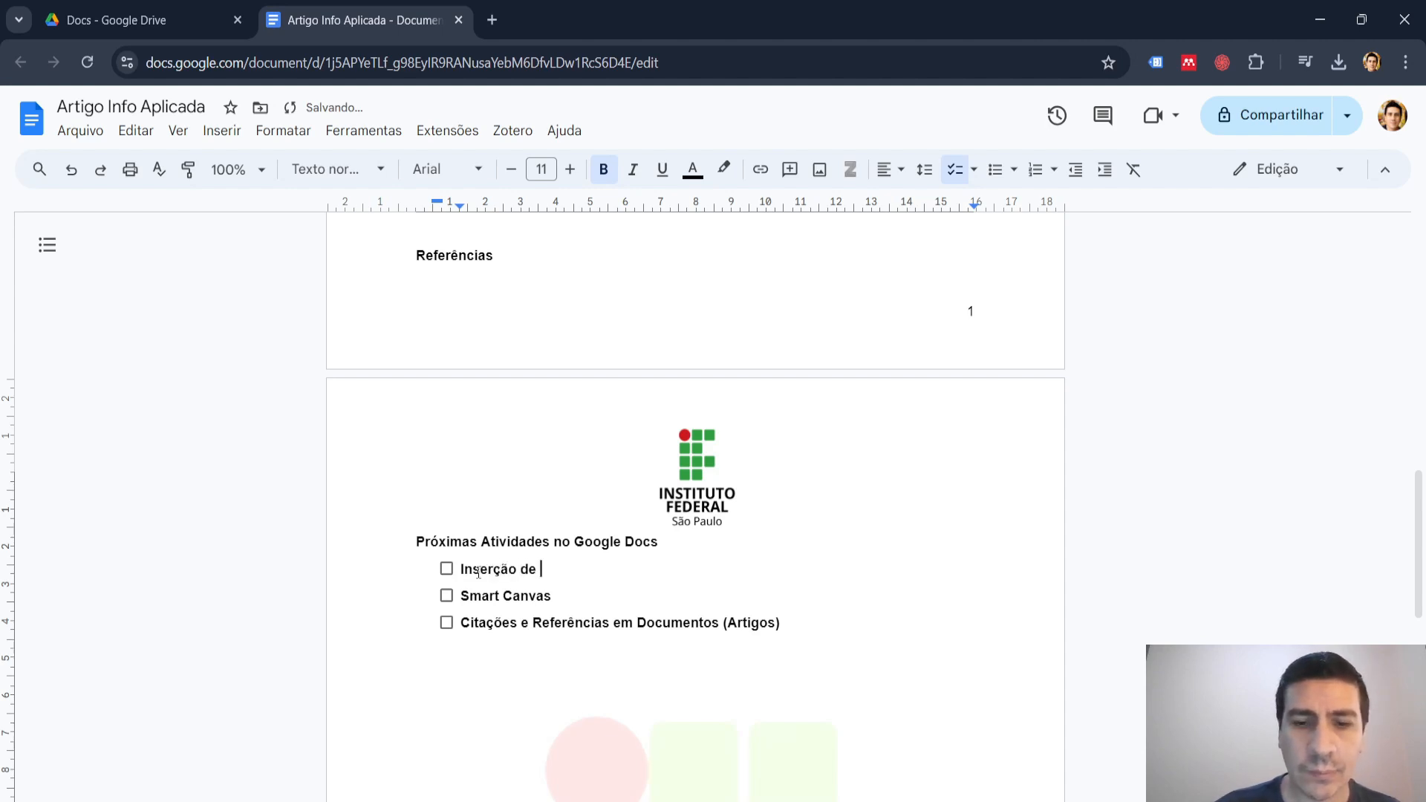
{"action": "type", "text": "Imagens"}
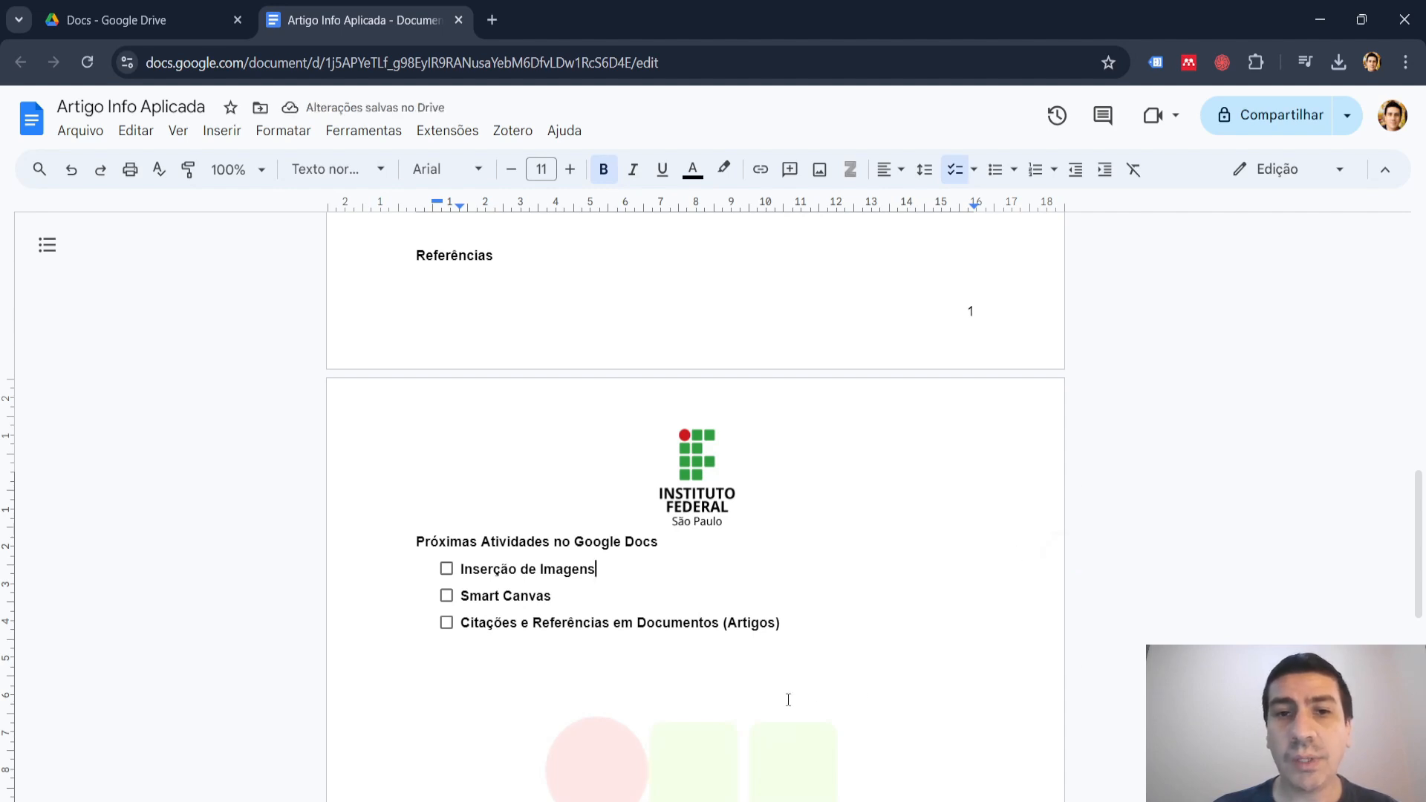
{"action": "left_click", "coordinate": [733, 689]}
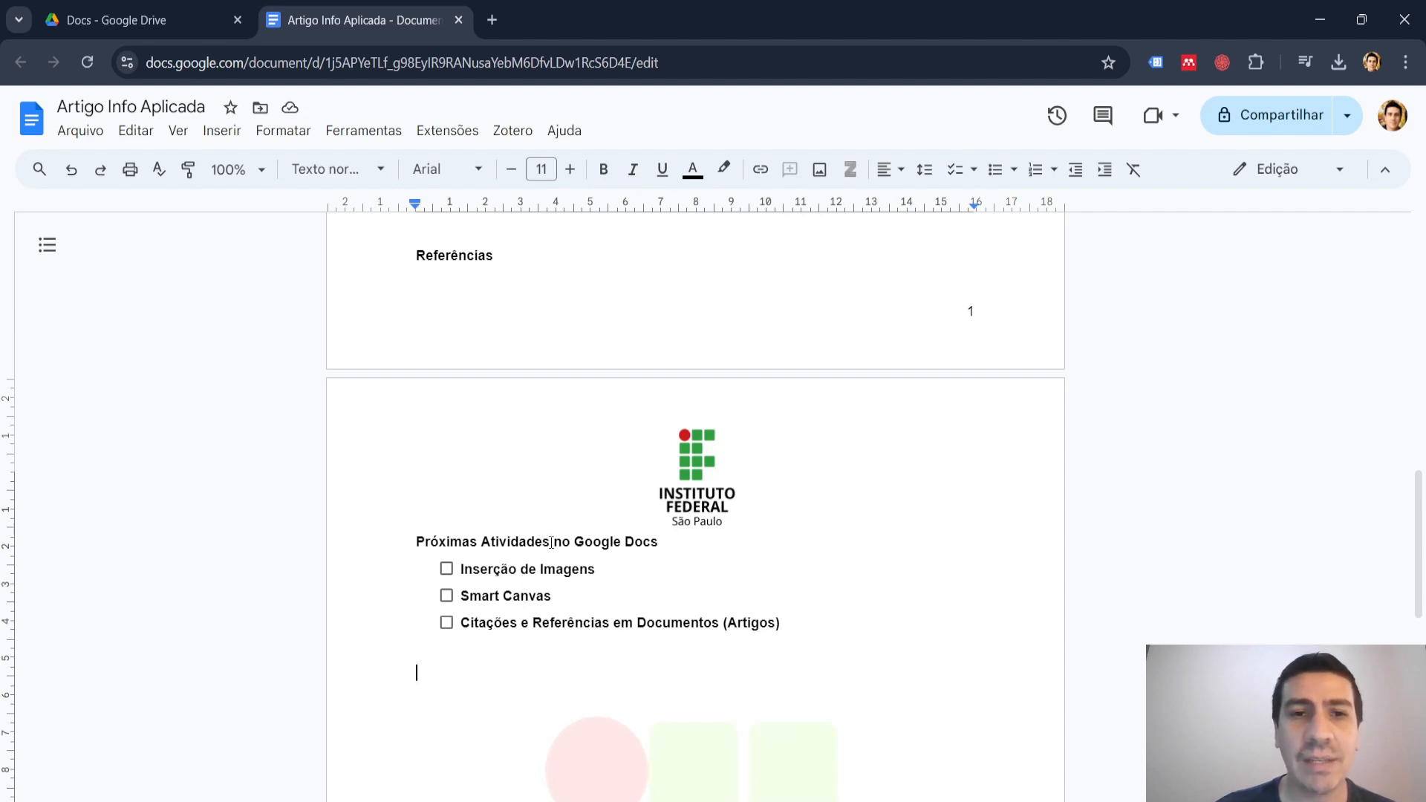
{"action": "left_click", "coordinate": [446, 569]}
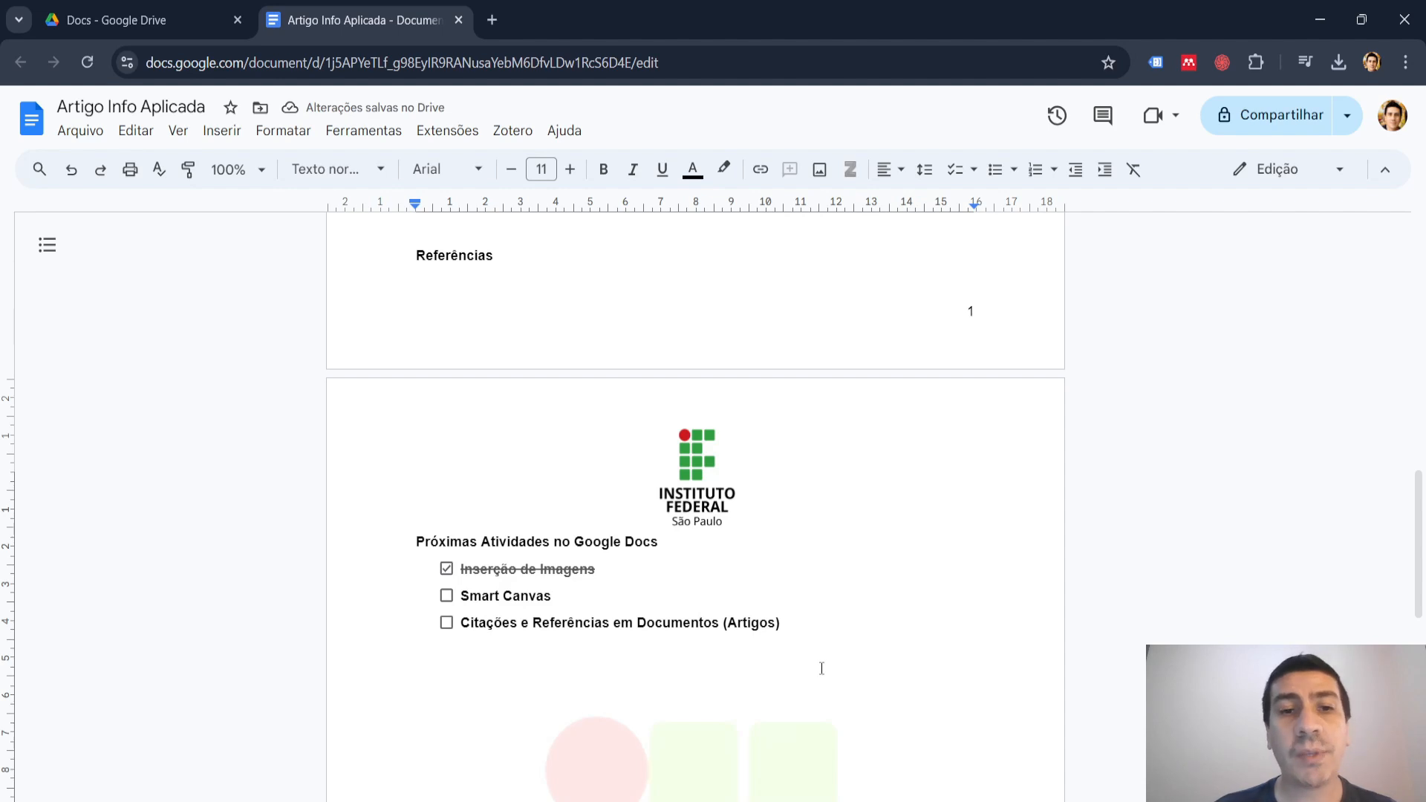
Try applying the predefined "Título" paragraph style to the article's title on the first page and undo it.
{"action": "scroll", "coordinate": [859, 649], "scroll_direction": "down", "scroll_amount": 1}
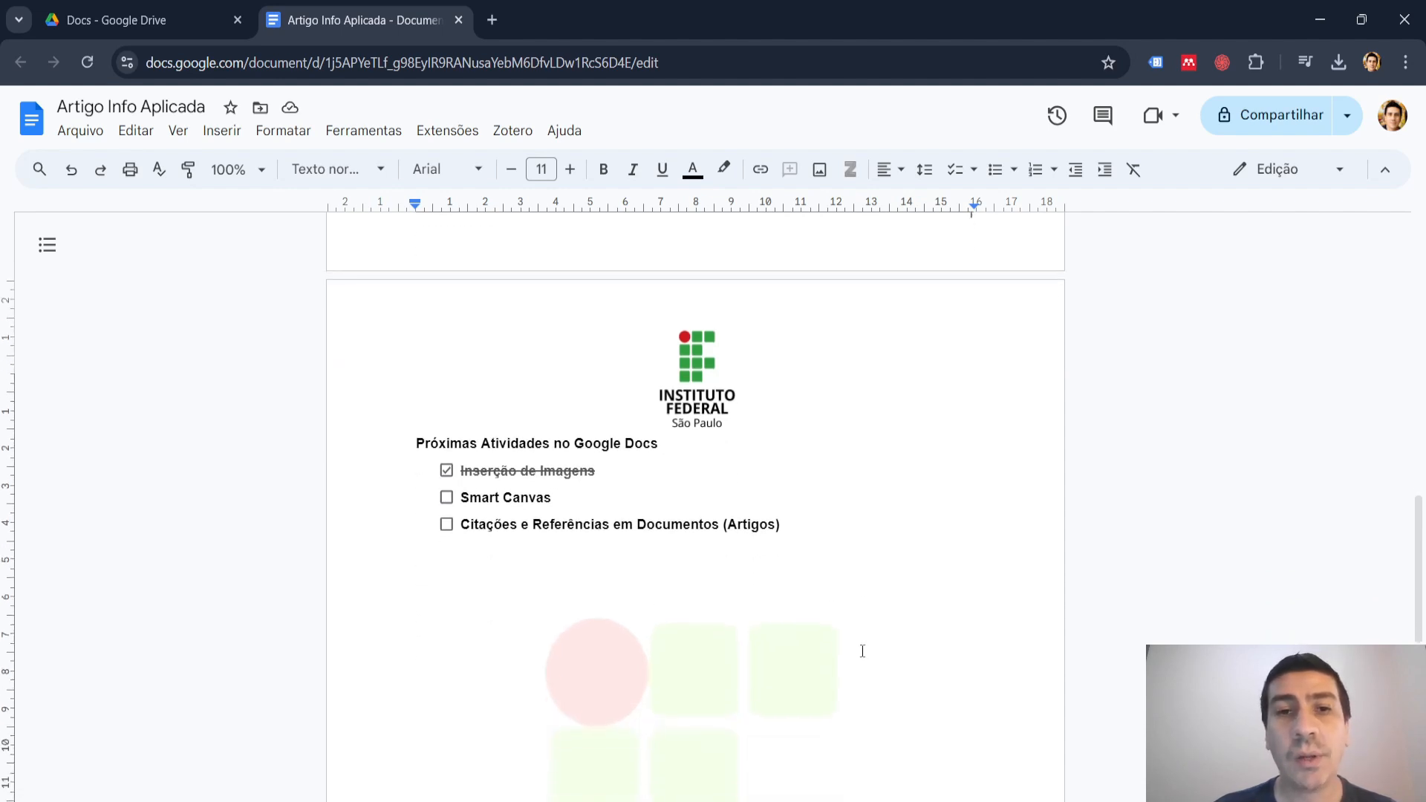
{"action": "scroll", "coordinate": [862, 651], "scroll_direction": "down", "scroll_amount": 1}
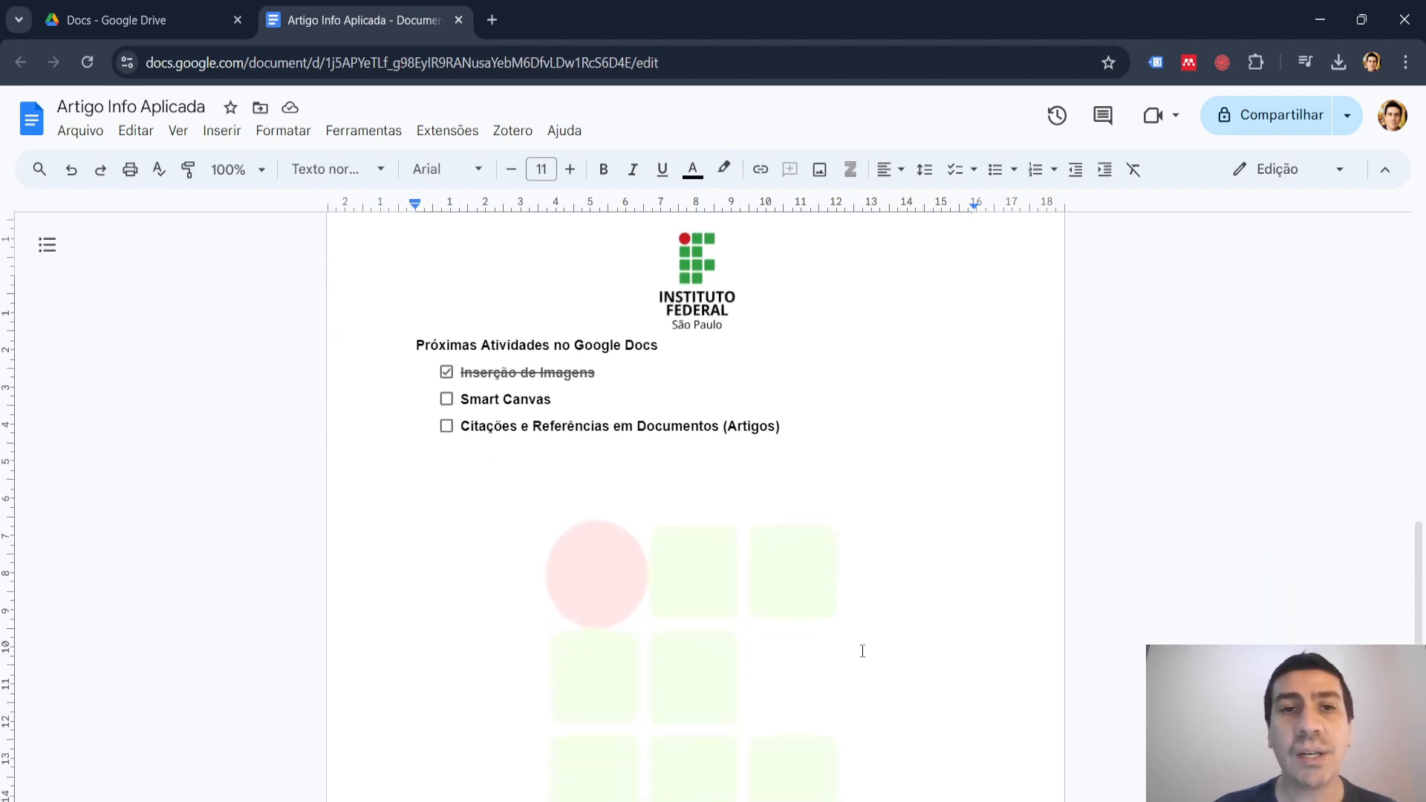
{"action": "scroll", "coordinate": [862, 652], "scroll_direction": "down", "scroll_amount": 1}
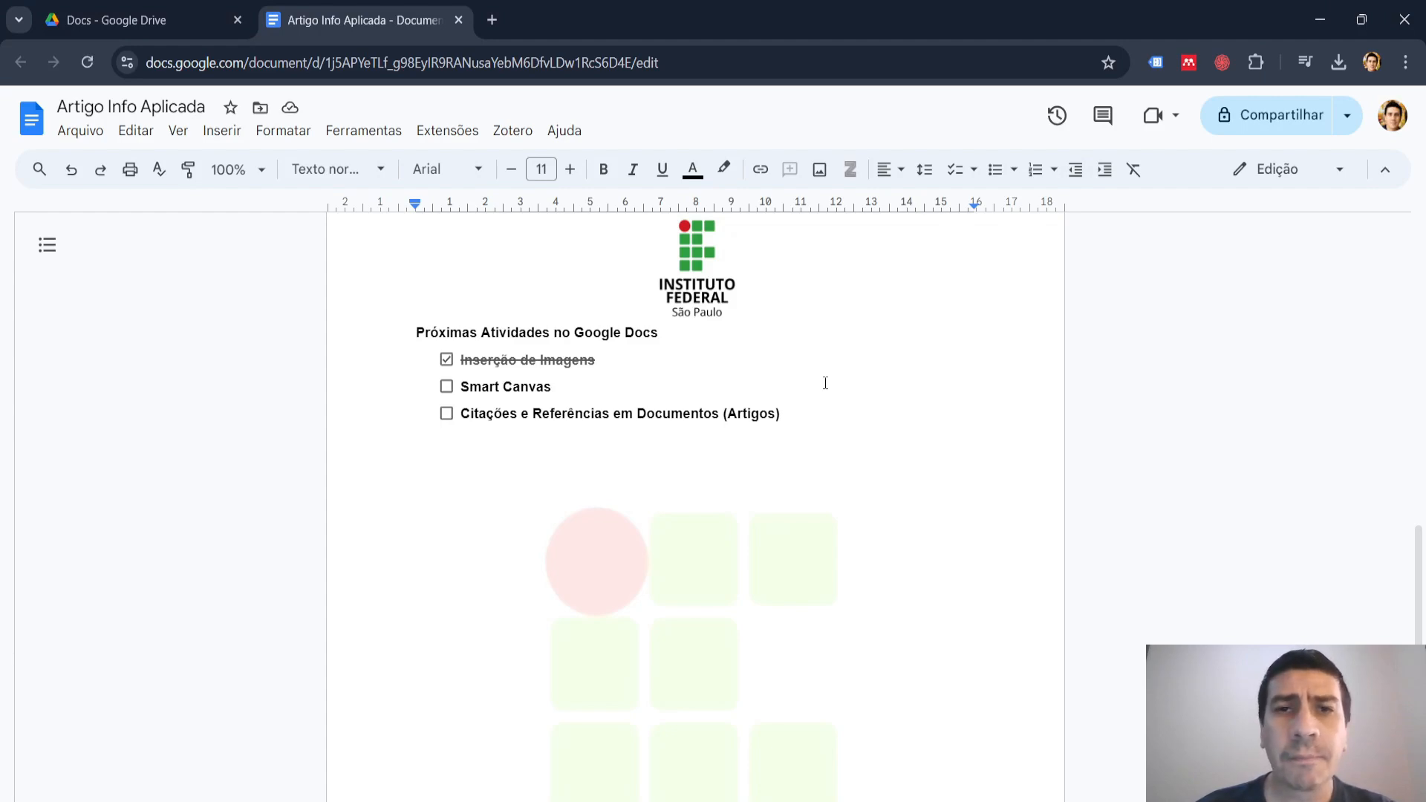
{"action": "scroll", "coordinate": [825, 384], "scroll_direction": "up", "scroll_amount": 15}
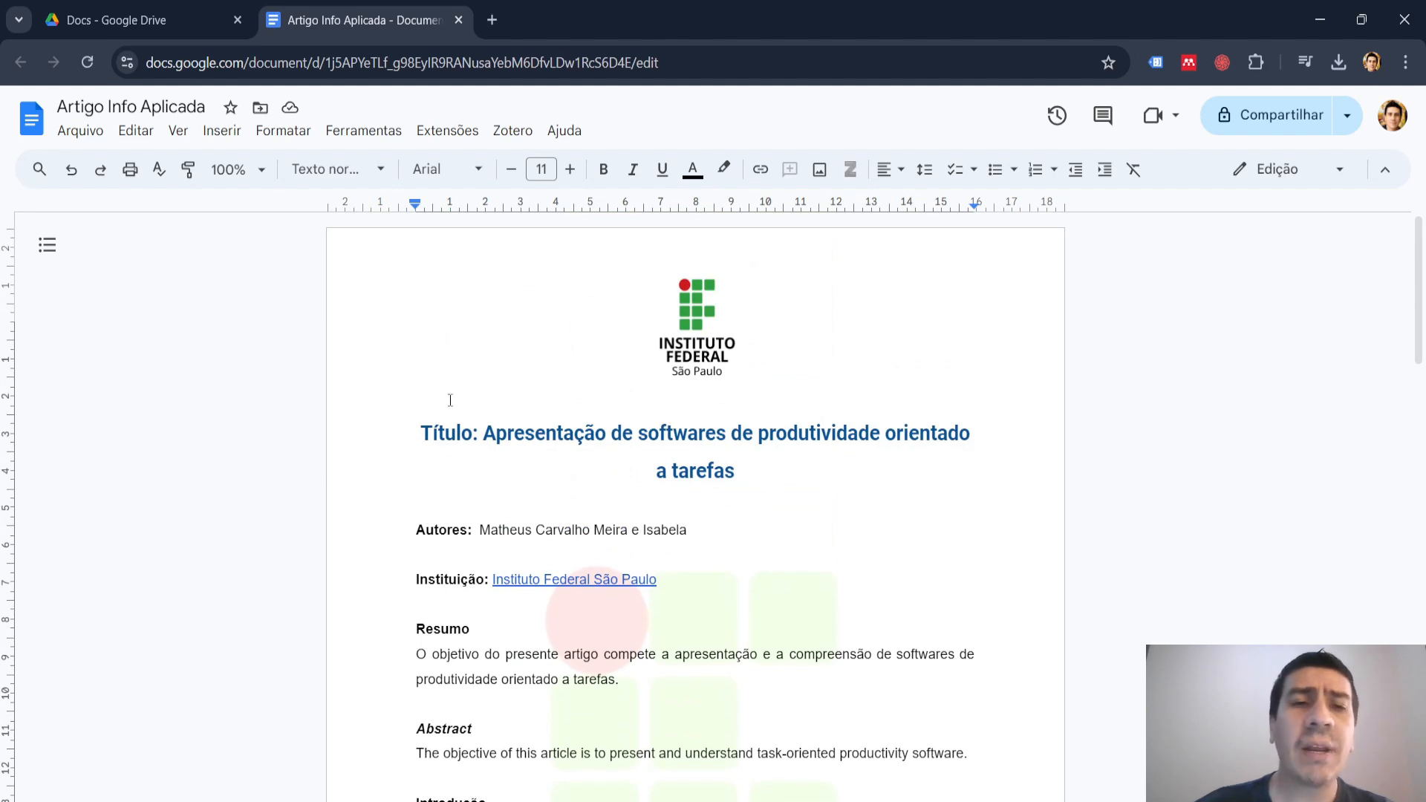
{"action": "left_click_drag", "start_coordinate": [420, 434], "coordinate": [716, 474]}
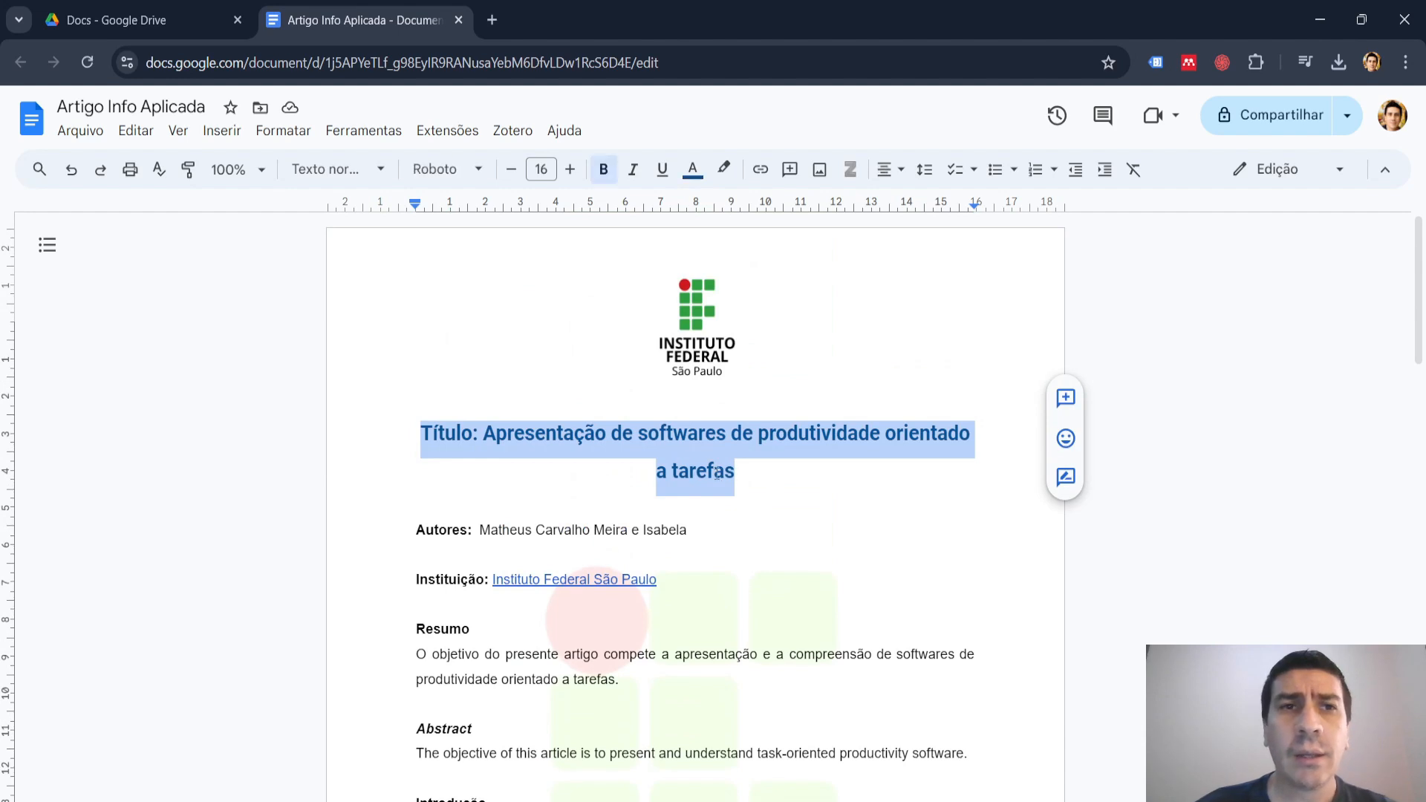
{"action": "left_click", "coordinate": [382, 173]}
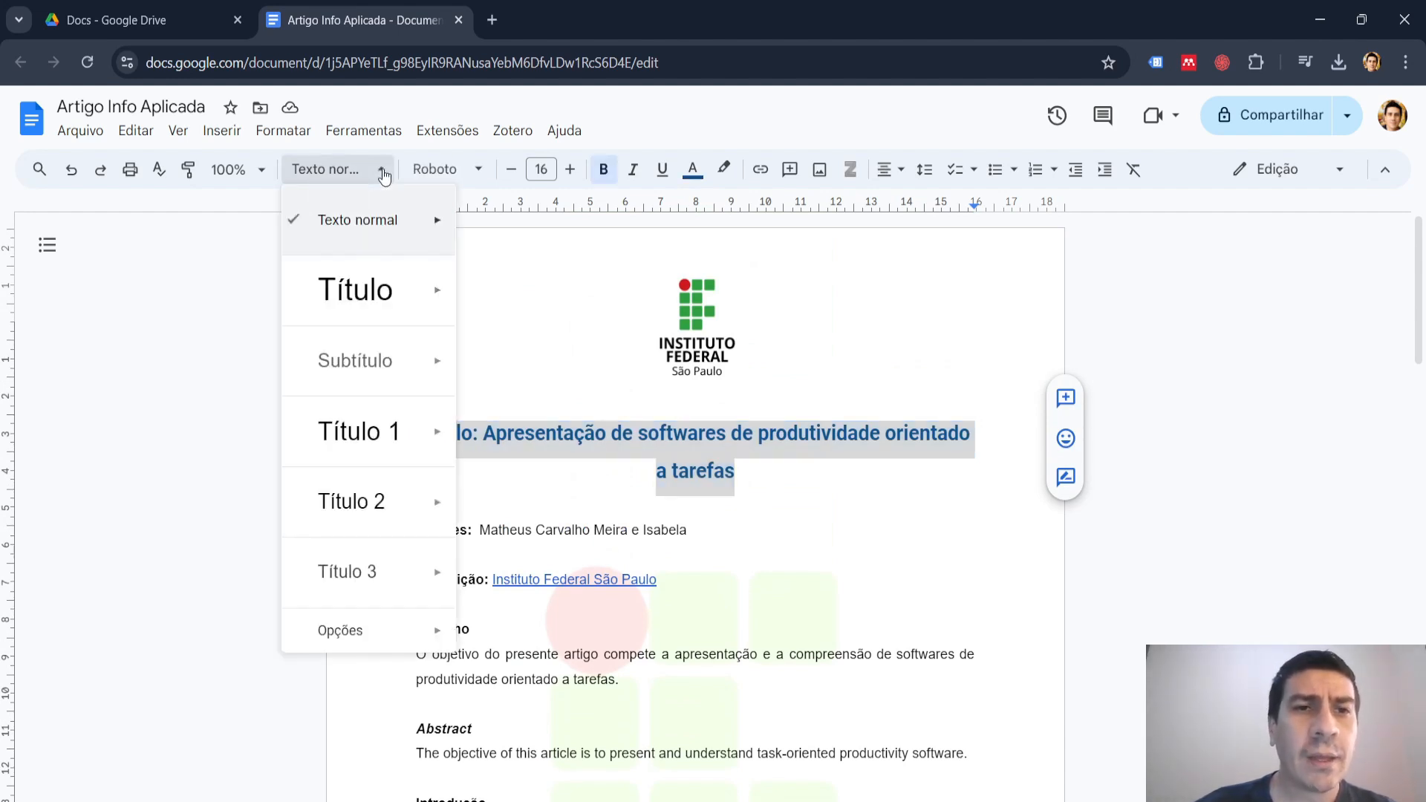
{"action": "mouse_move", "coordinate": [374, 290]}
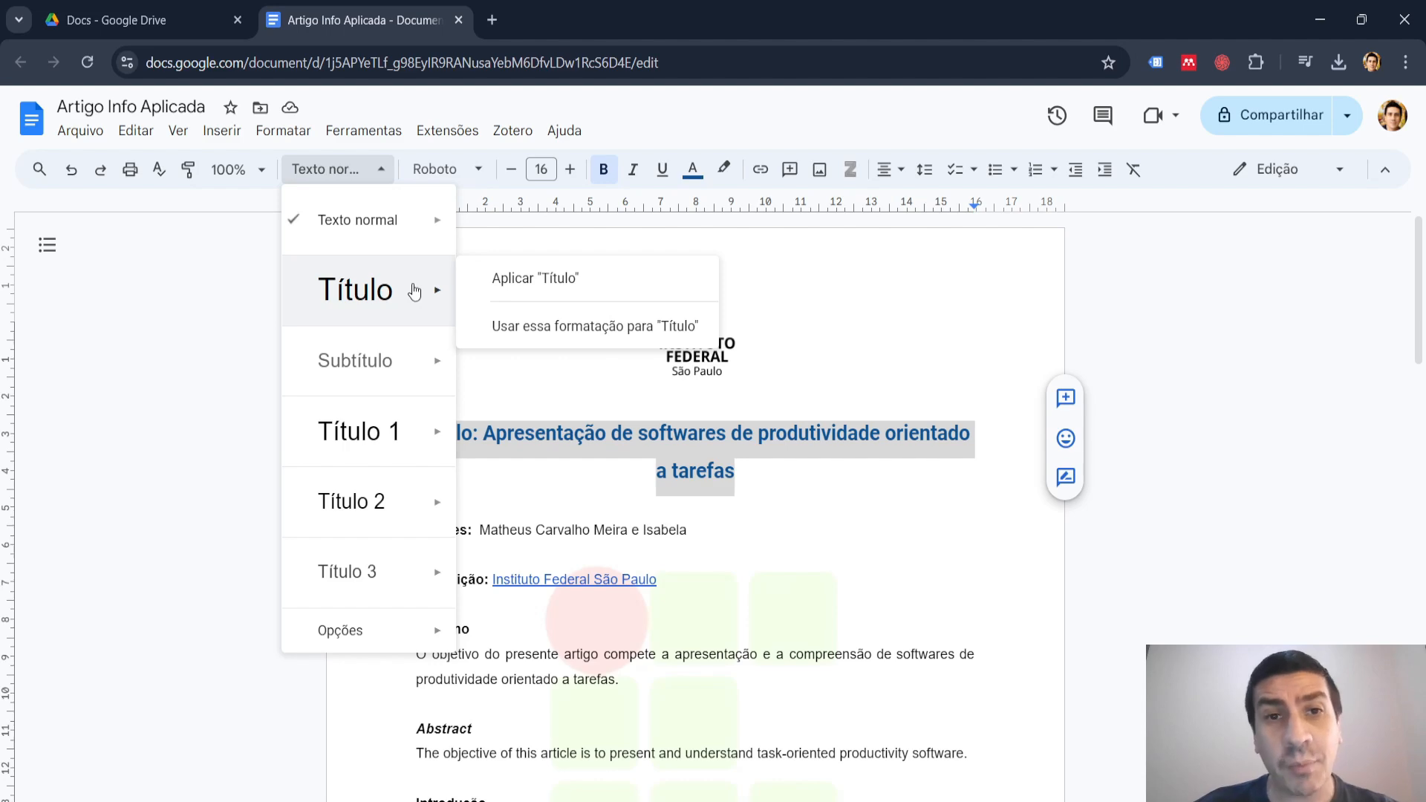
{"action": "left_click", "coordinate": [543, 282]}
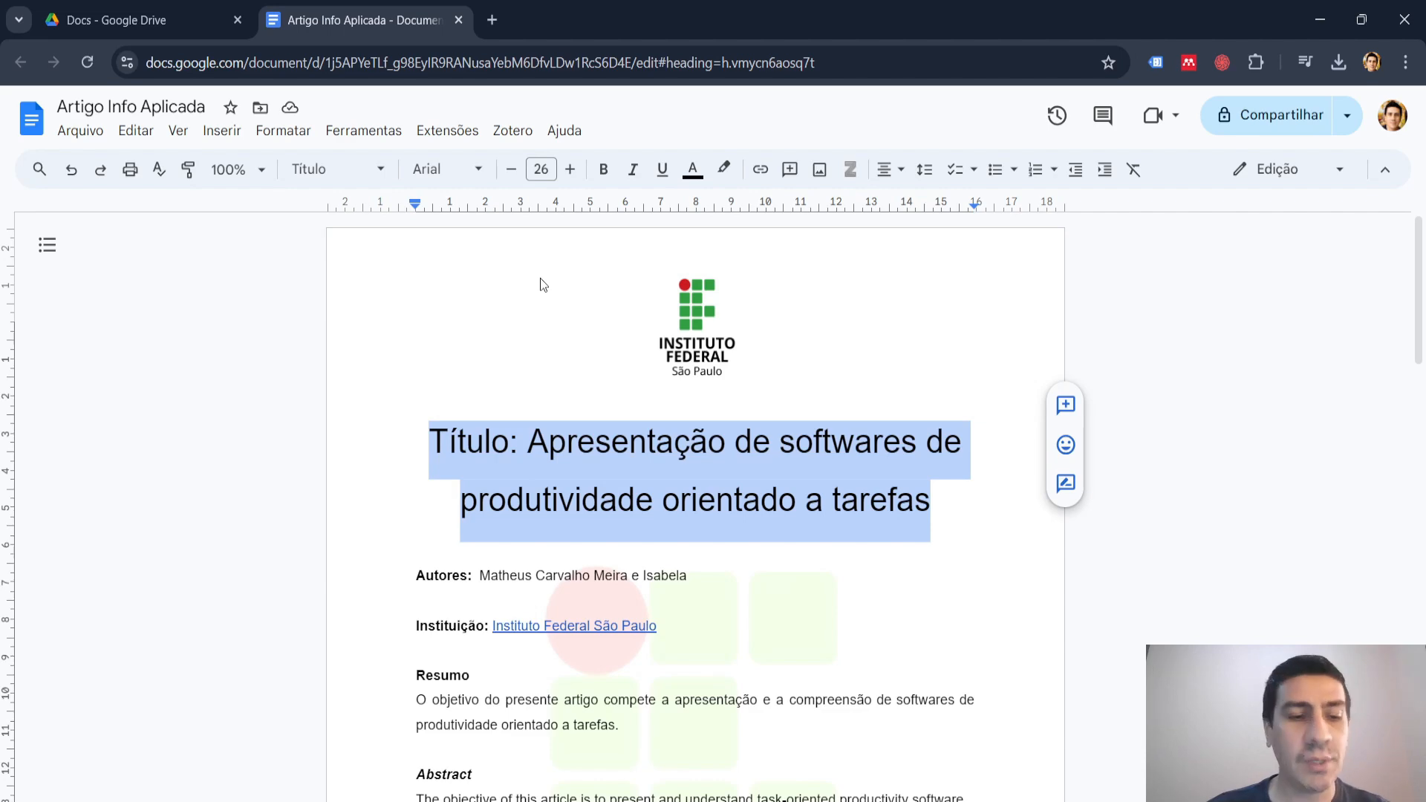
{"action": "key", "text": "ctrl+z"}
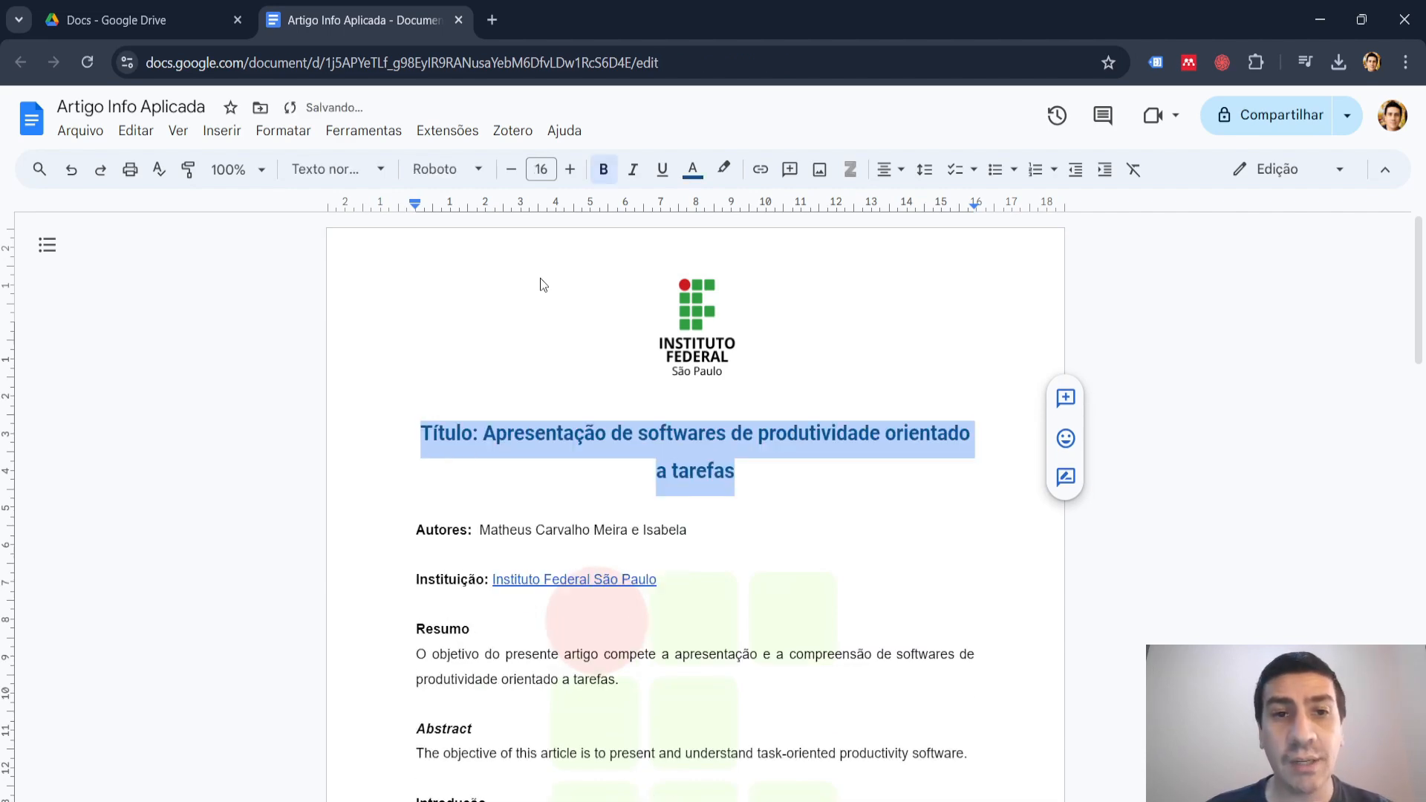
Redefine the "Título" paragraph style to match the selected article title's formatting and deselect the title.
{"action": "left_click", "coordinate": [380, 170]}
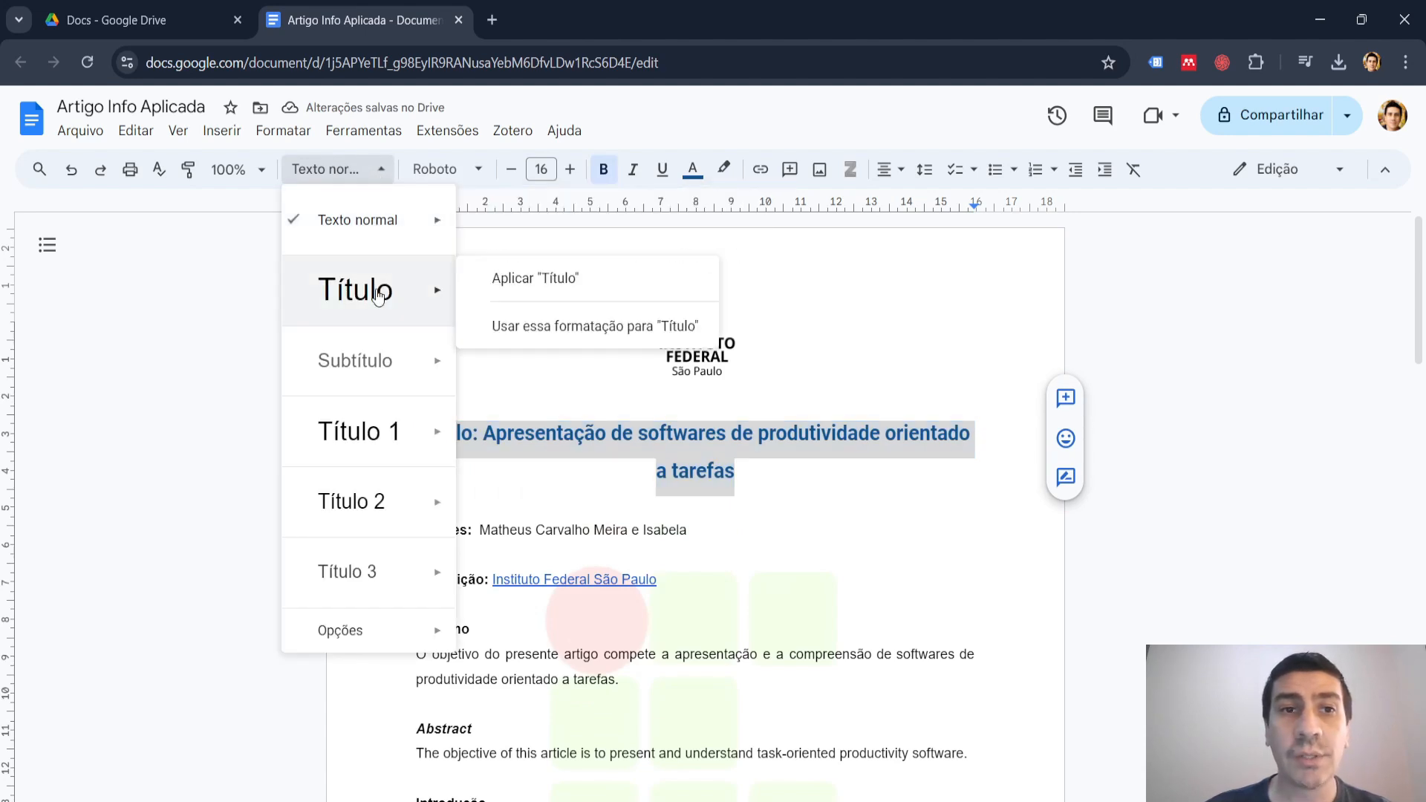
{"action": "left_click", "coordinate": [590, 327]}
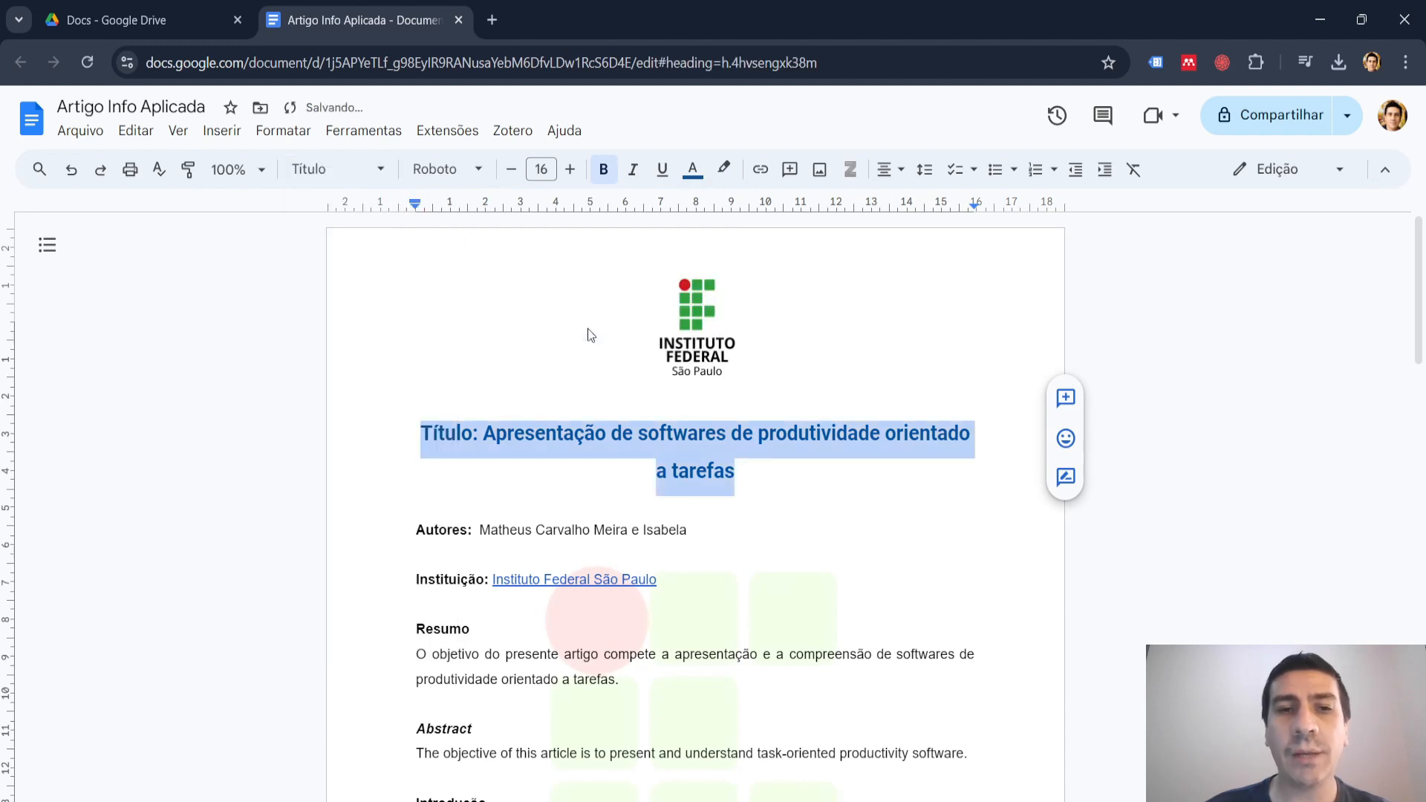
{"action": "left_click", "coordinate": [507, 505]}
Redefine the "Título 1" paragraph style to match the formatting of the "Resumo" heading.
{"action": "scroll", "coordinate": [511, 509], "scroll_direction": "down", "scroll_amount": 3}
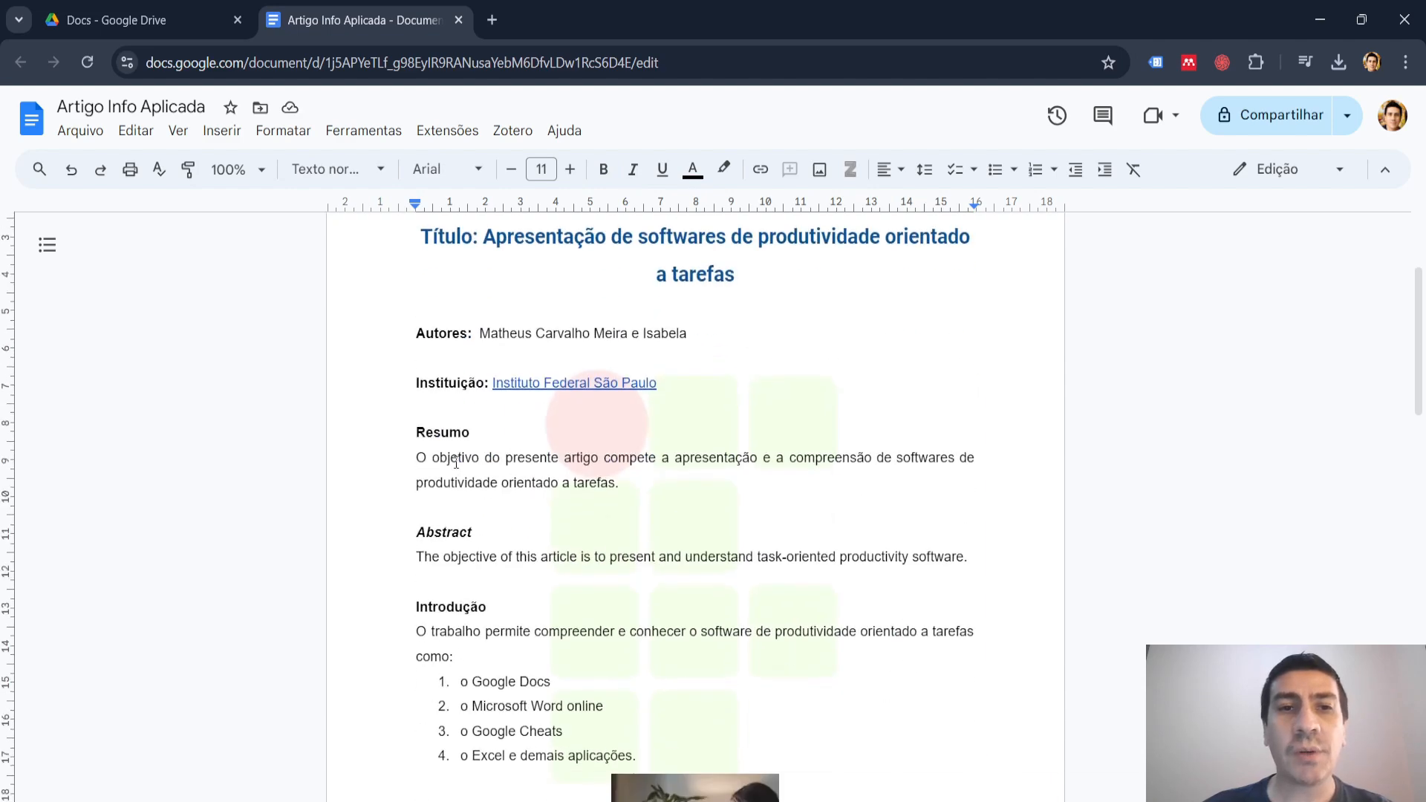
{"action": "left_click_drag", "start_coordinate": [471, 433], "coordinate": [421, 431]}
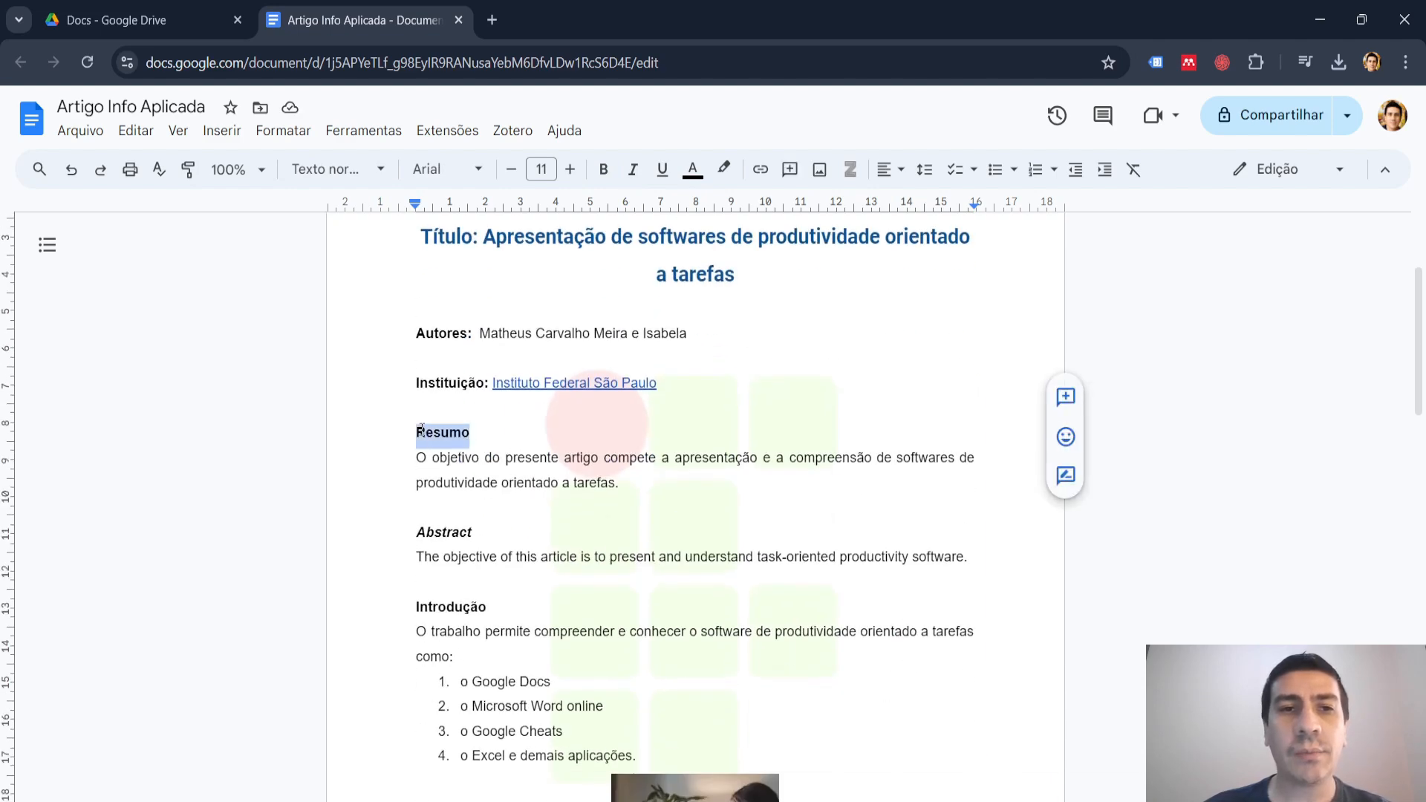
{"action": "left_click", "coordinate": [383, 170]}
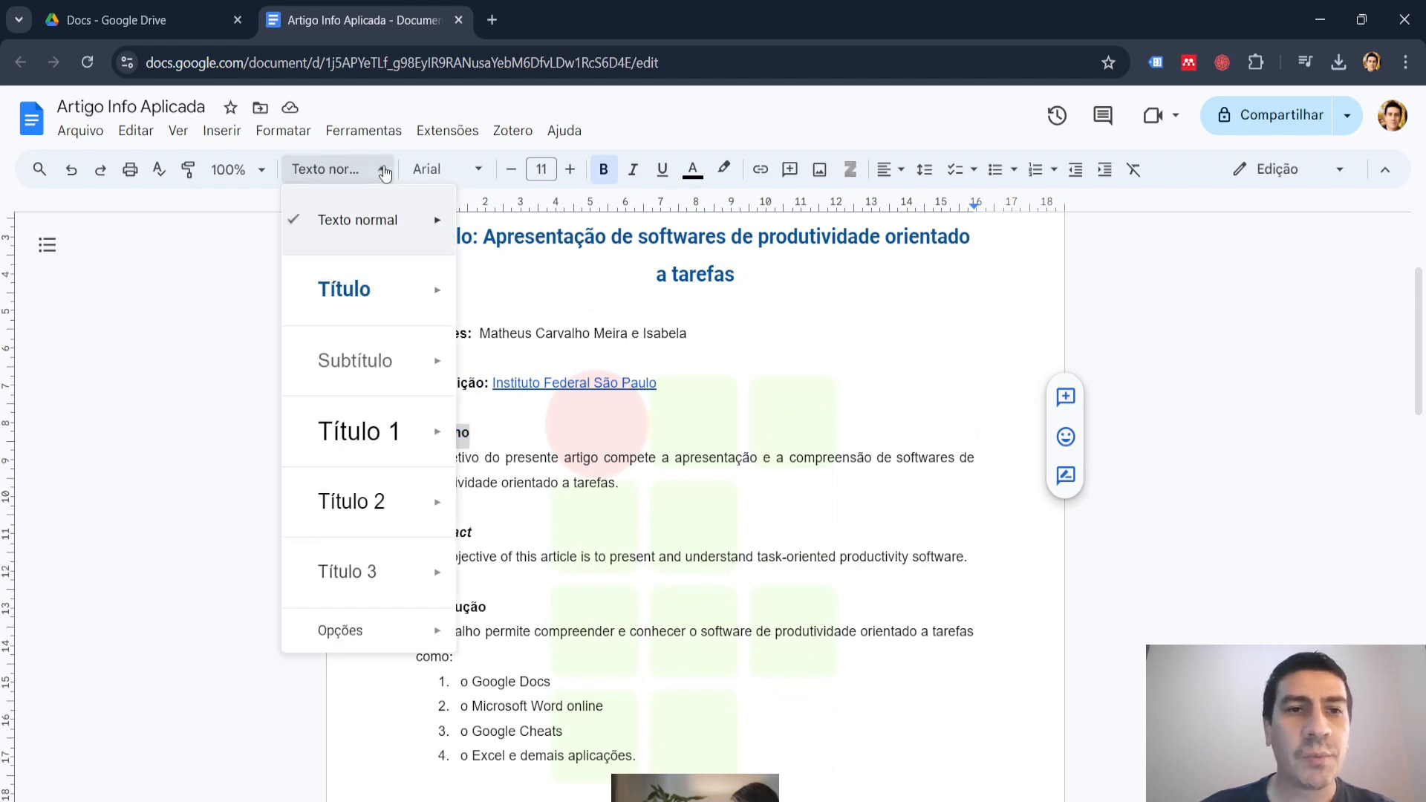
{"action": "mouse_move", "coordinate": [358, 427]}
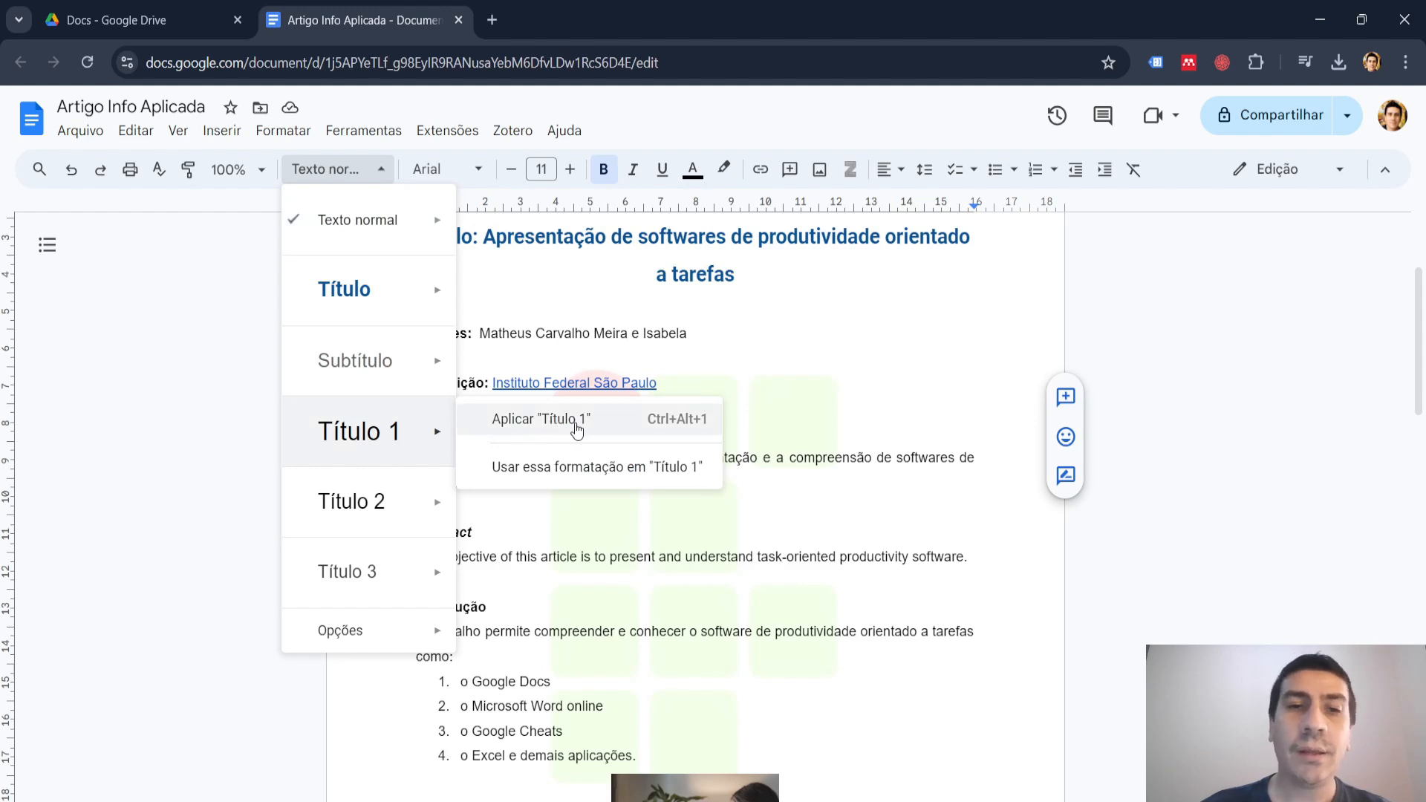
{"action": "left_click", "coordinate": [589, 475]}
Select the "Abstract" heading and open the paragraph style choices for it.
{"action": "scroll", "coordinate": [588, 473], "scroll_direction": "down", "scroll_amount": 1}
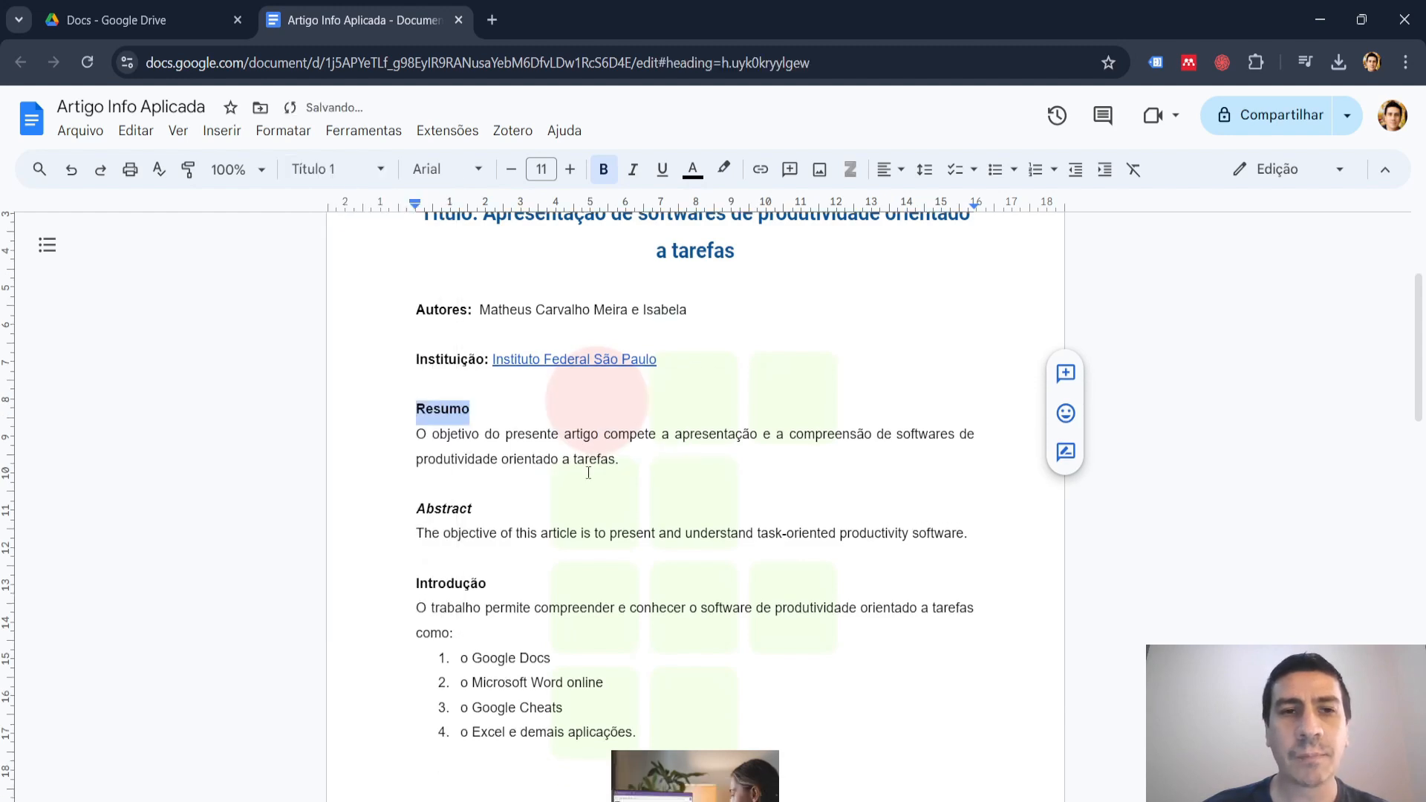
{"action": "left_click_drag", "start_coordinate": [475, 434], "coordinate": [414, 434]}
{"action": "left_click", "coordinate": [375, 173]}
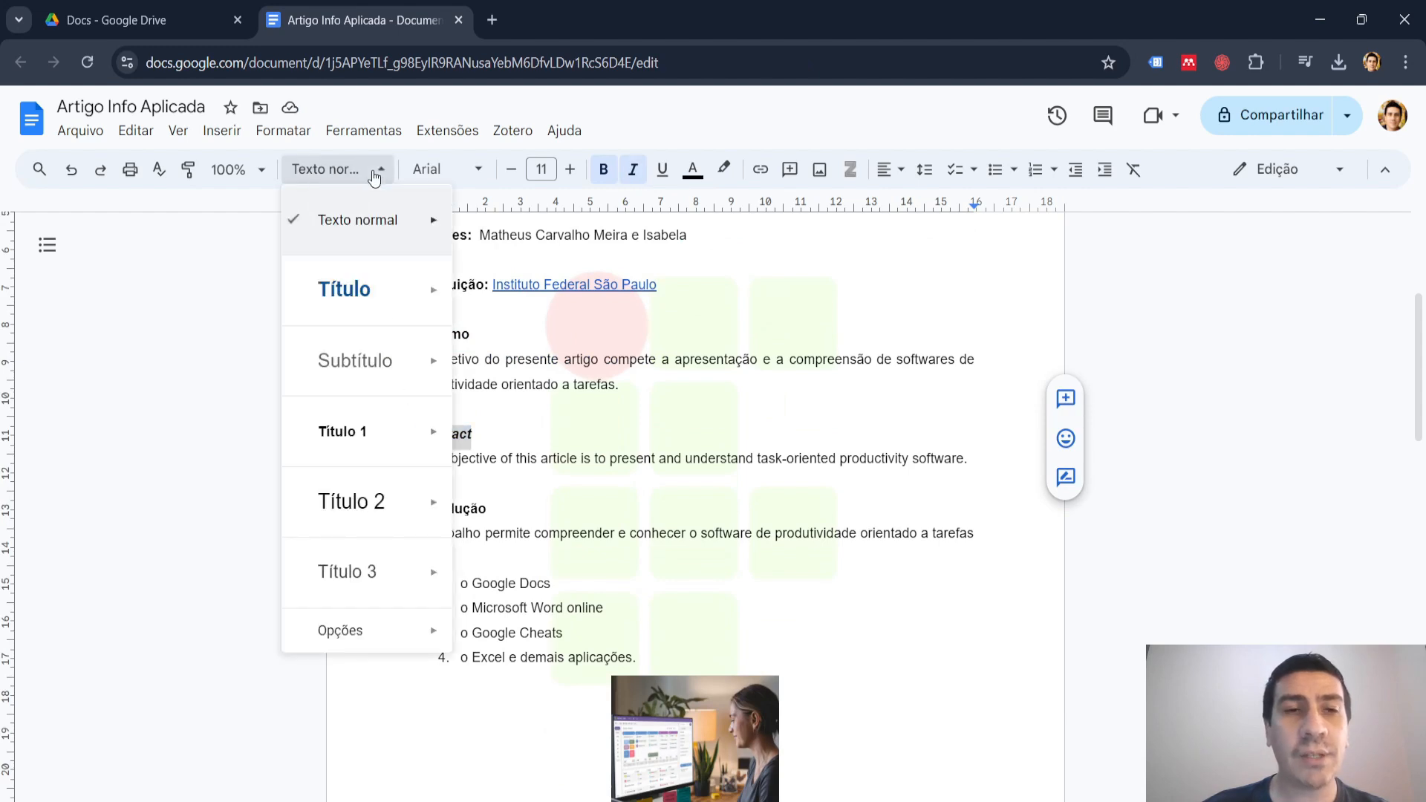
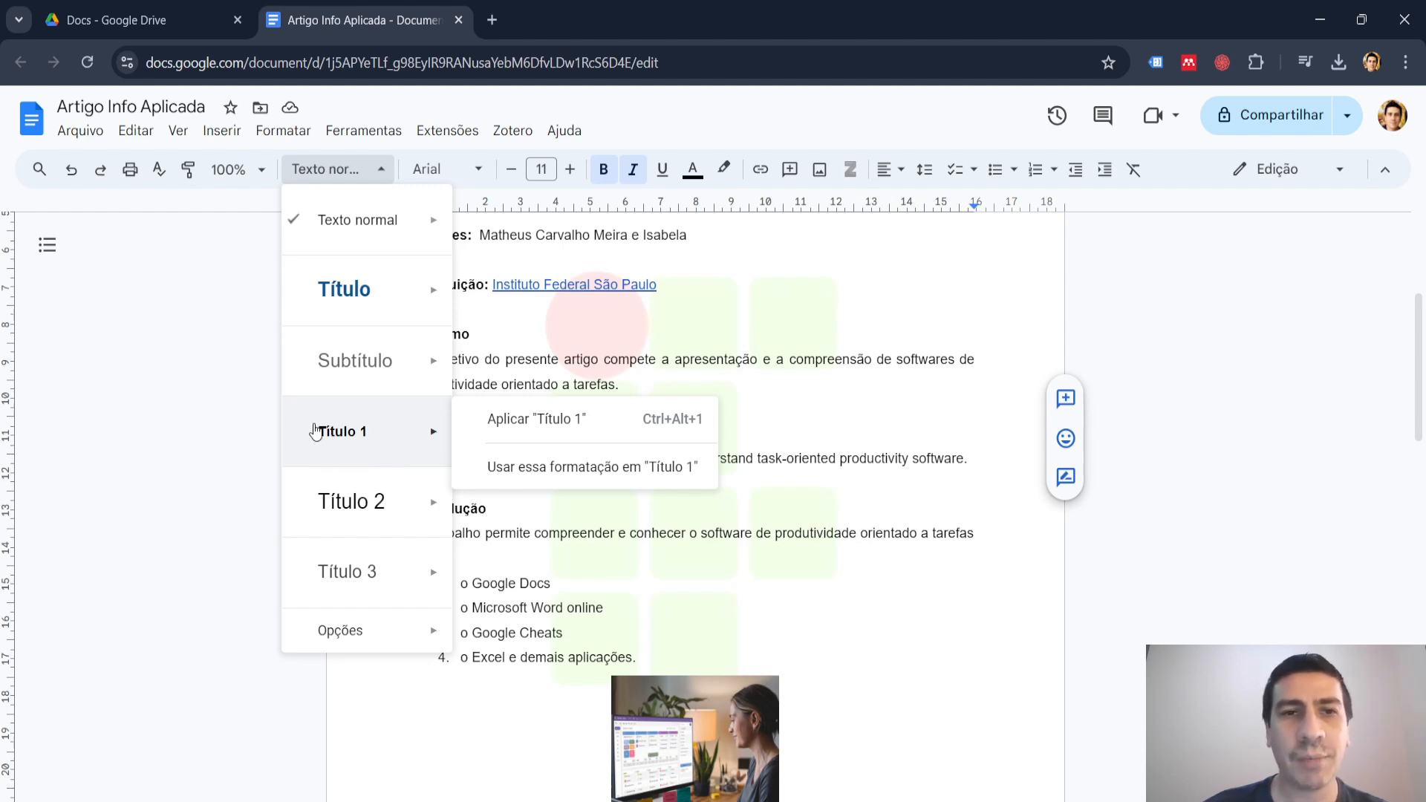
Dismiss the style choices for "Abstract" and undo the redefinition of the "Título 1" style on the "Resumo" heading.
{"action": "mouse_move", "coordinate": [438, 375]}
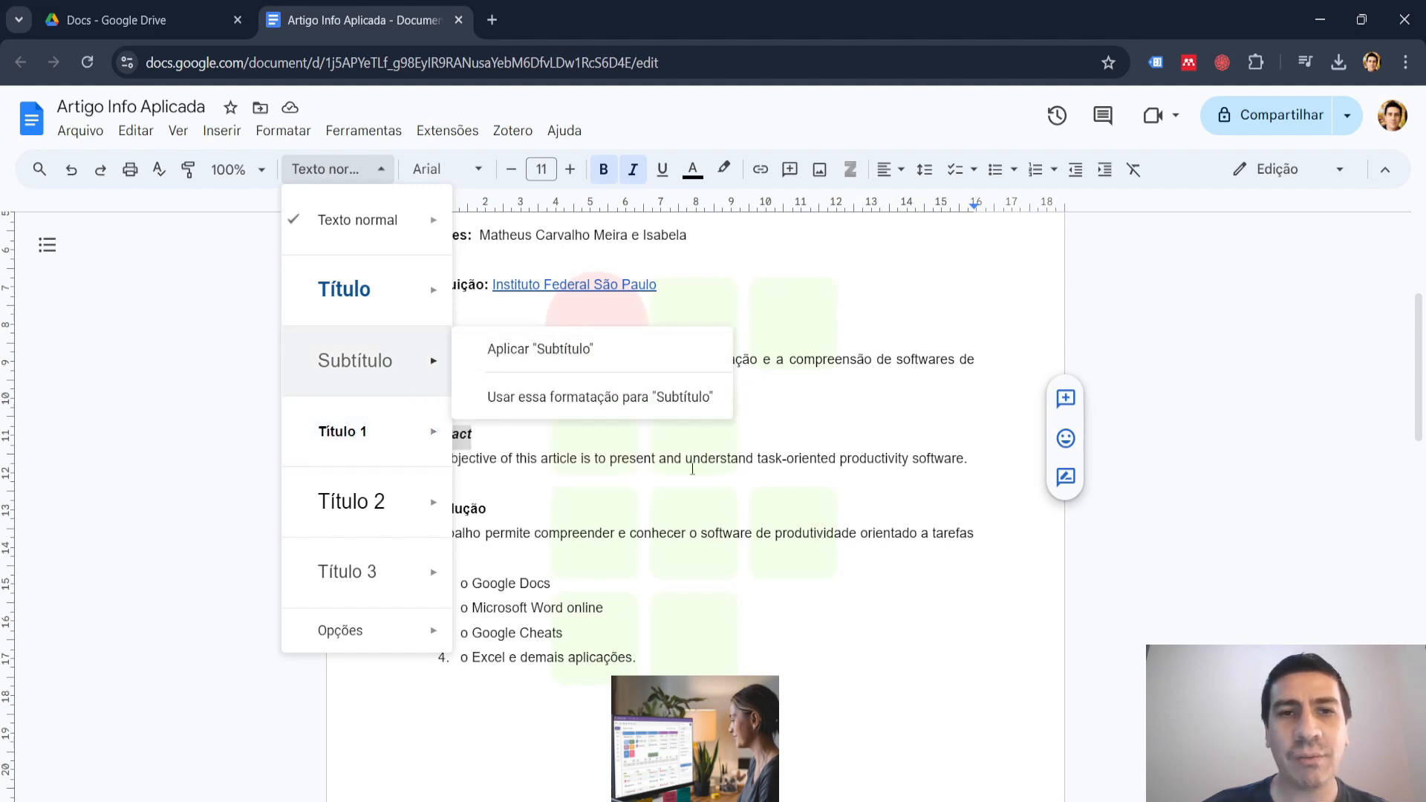
{"action": "left_click", "coordinate": [665, 489]}
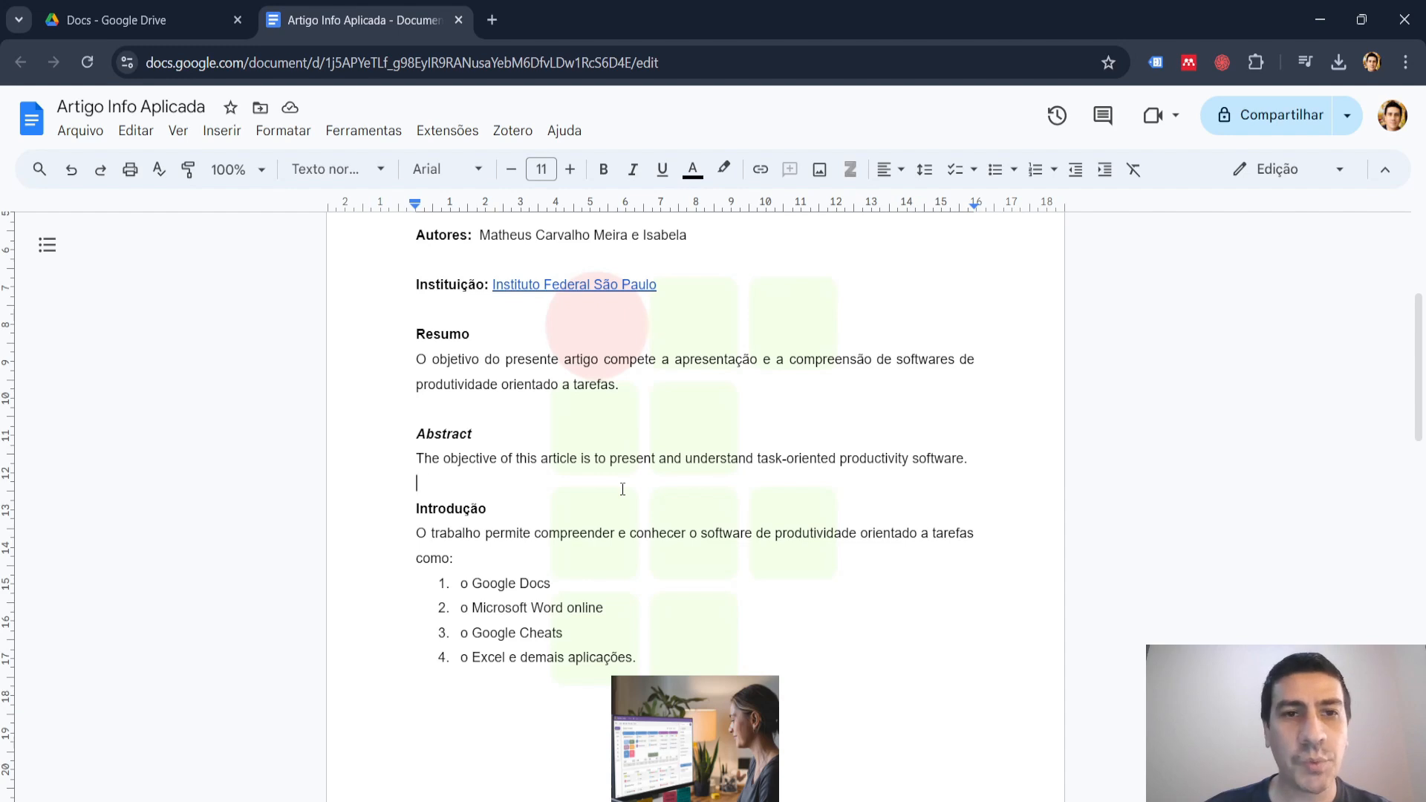
{"action": "key", "text": "ctrl+z"}
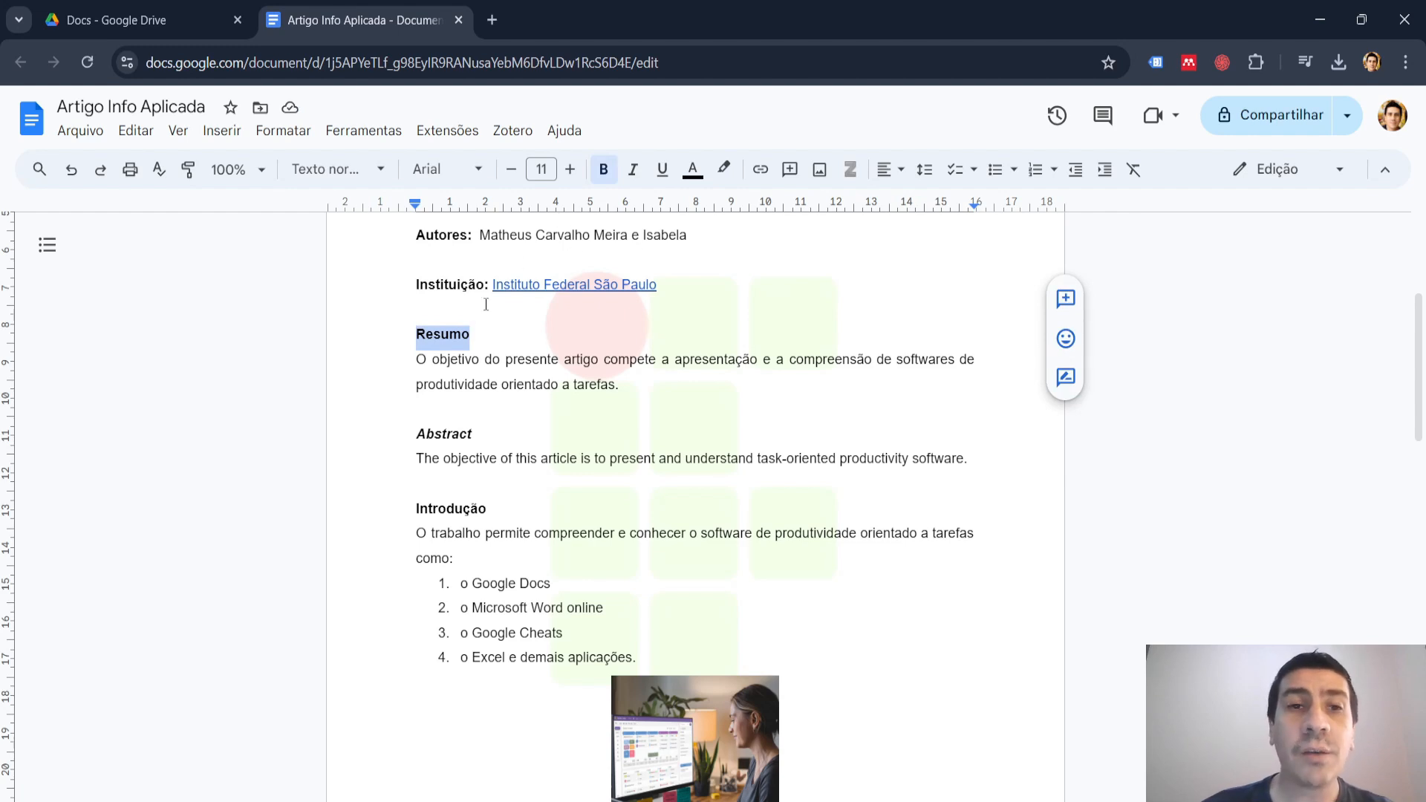
Set the "Resumo" heading's font size to 14 and redefine the "Título 1" style to match its formatting.
{"action": "left_click", "coordinate": [573, 171]}
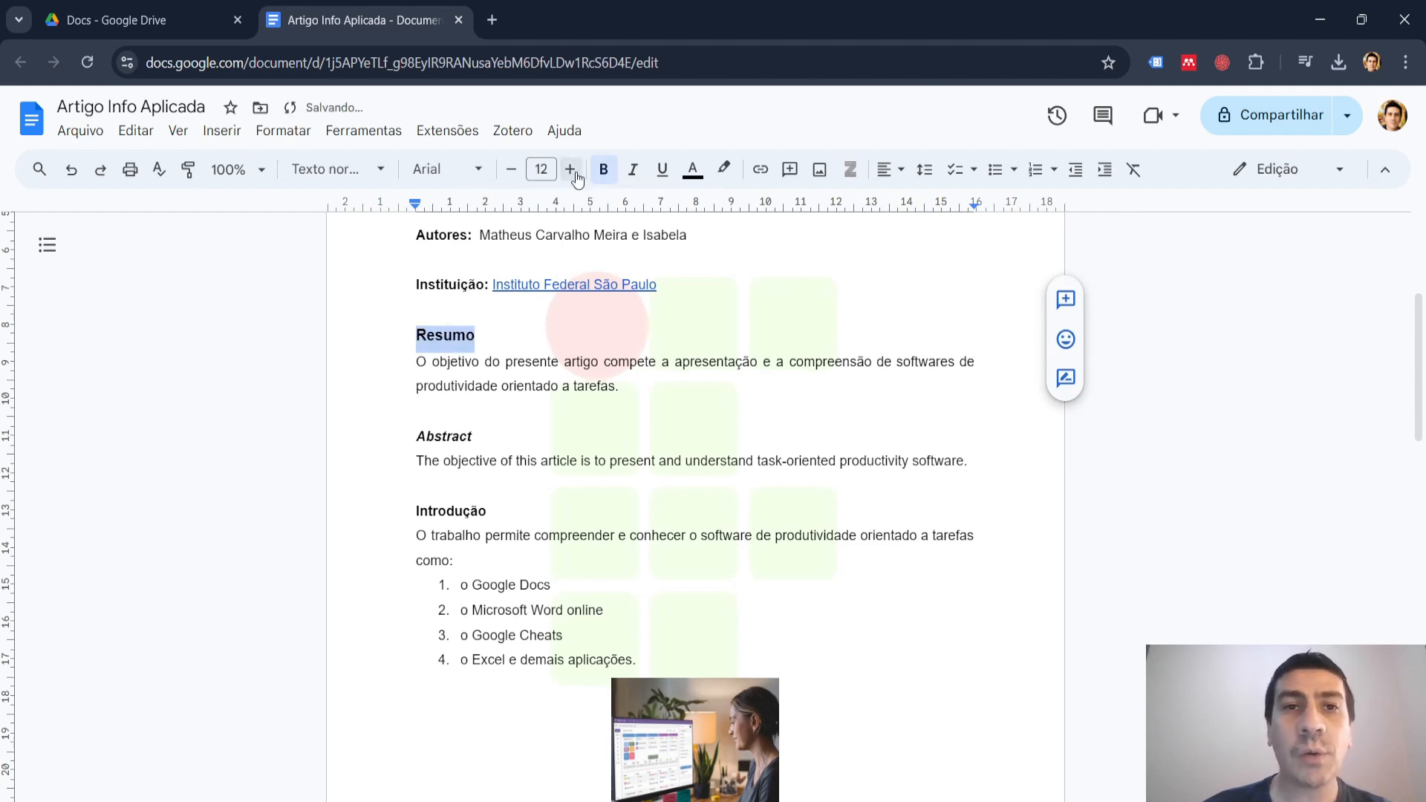
{"action": "left_click", "coordinate": [574, 171]}
{"action": "left_click", "coordinate": [571, 170]}
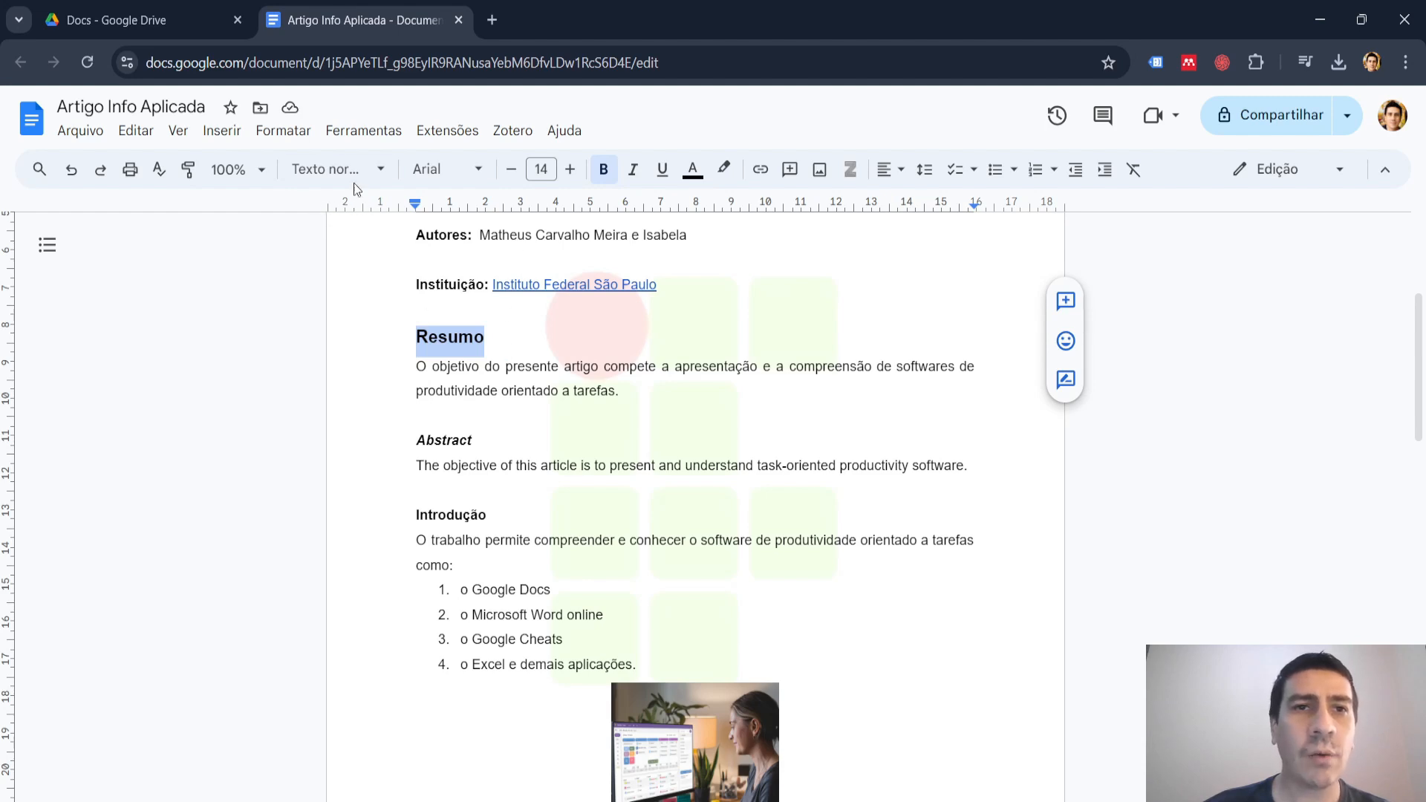
{"action": "left_click", "coordinate": [368, 169]}
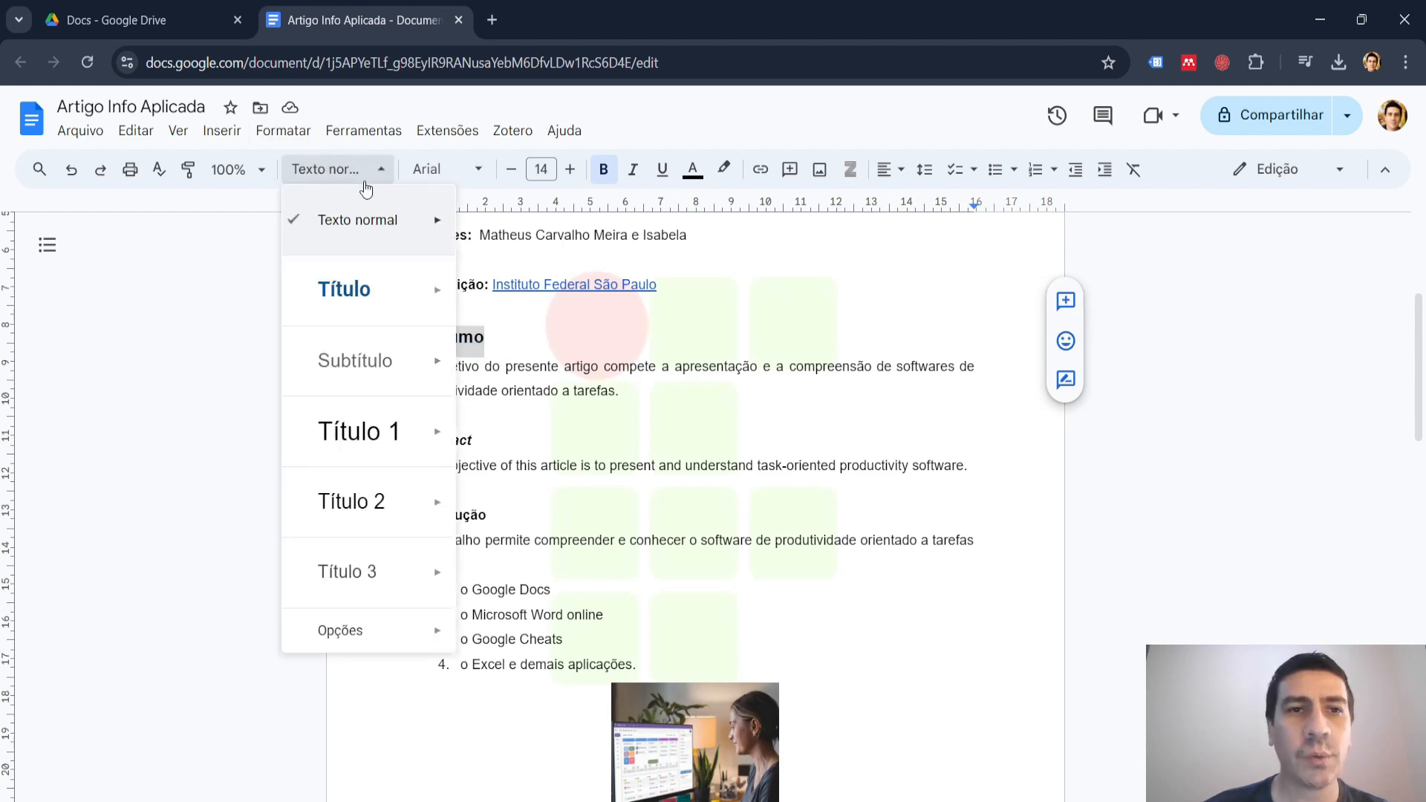
{"action": "mouse_move", "coordinate": [376, 288]}
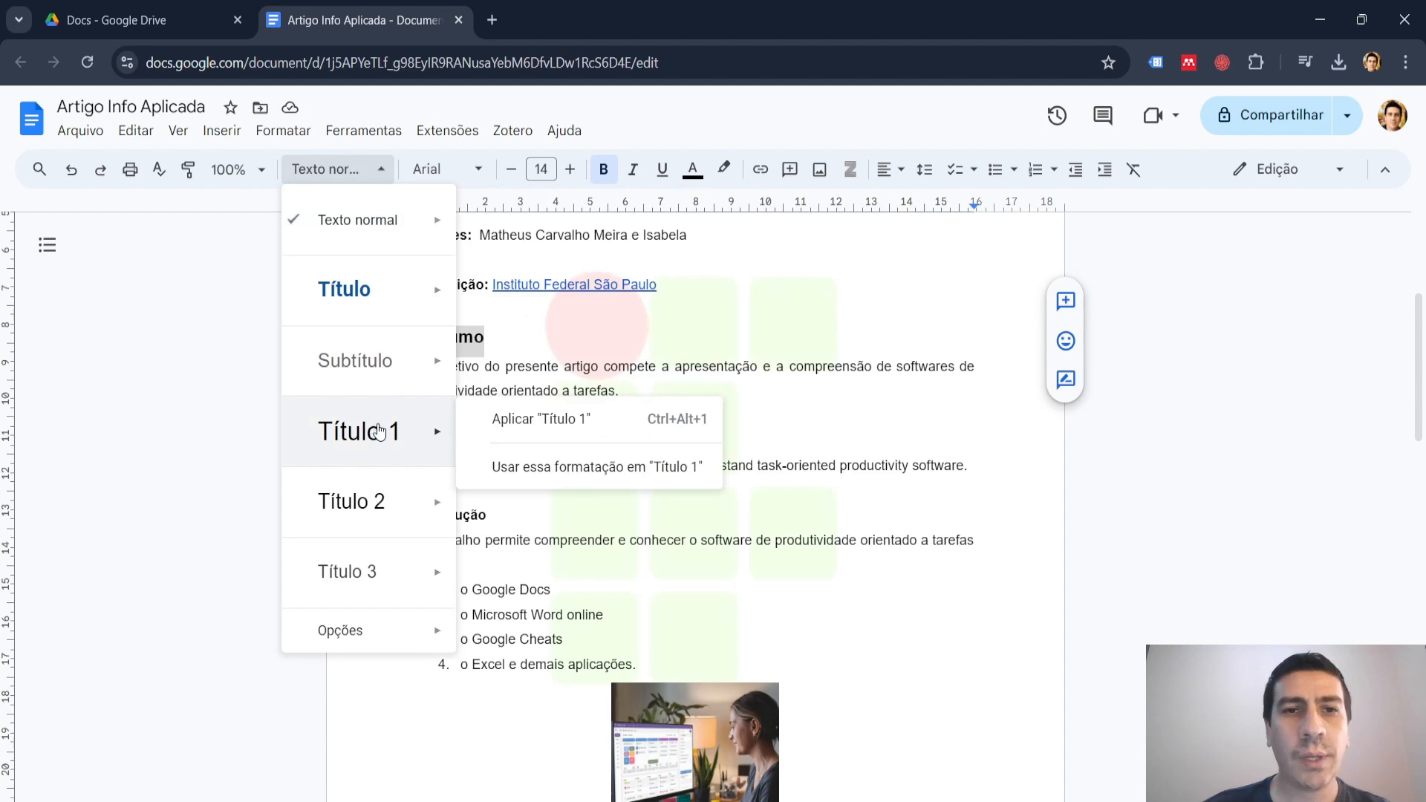
{"action": "left_click", "coordinate": [559, 466]}
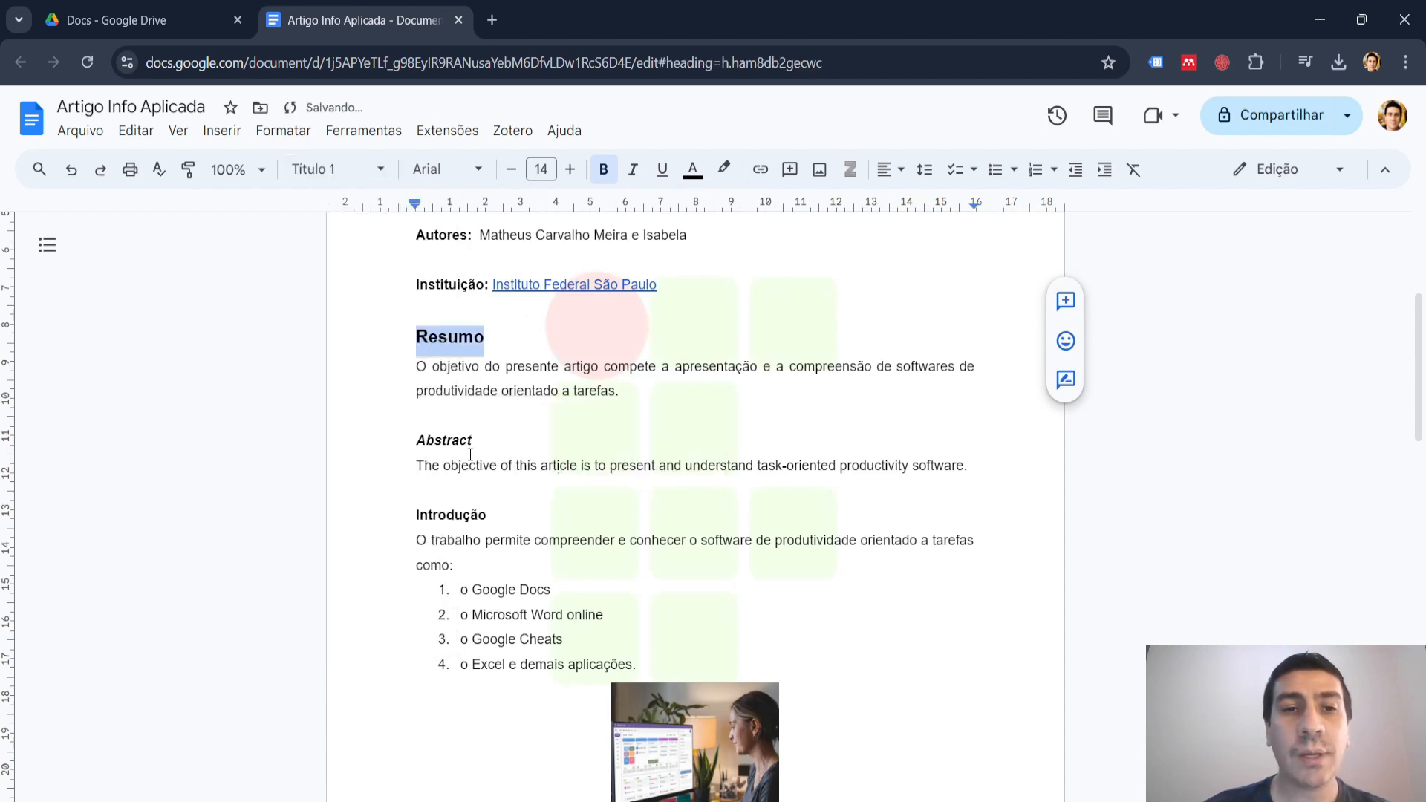
Apply the "Título 1" style to the "Abstract" heading and make it italic.
{"action": "double_click", "coordinate": [444, 440]}
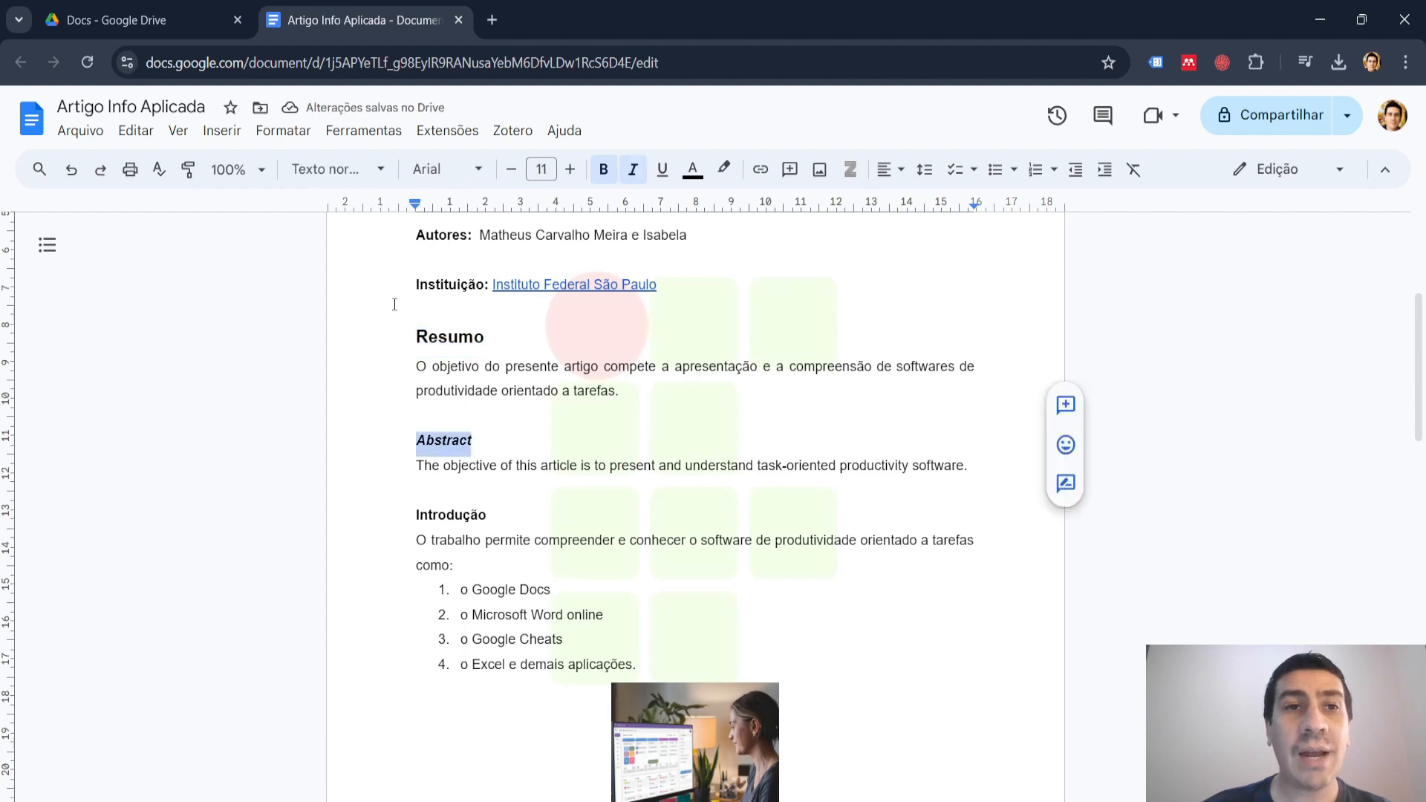
{"action": "left_click", "coordinate": [377, 170]}
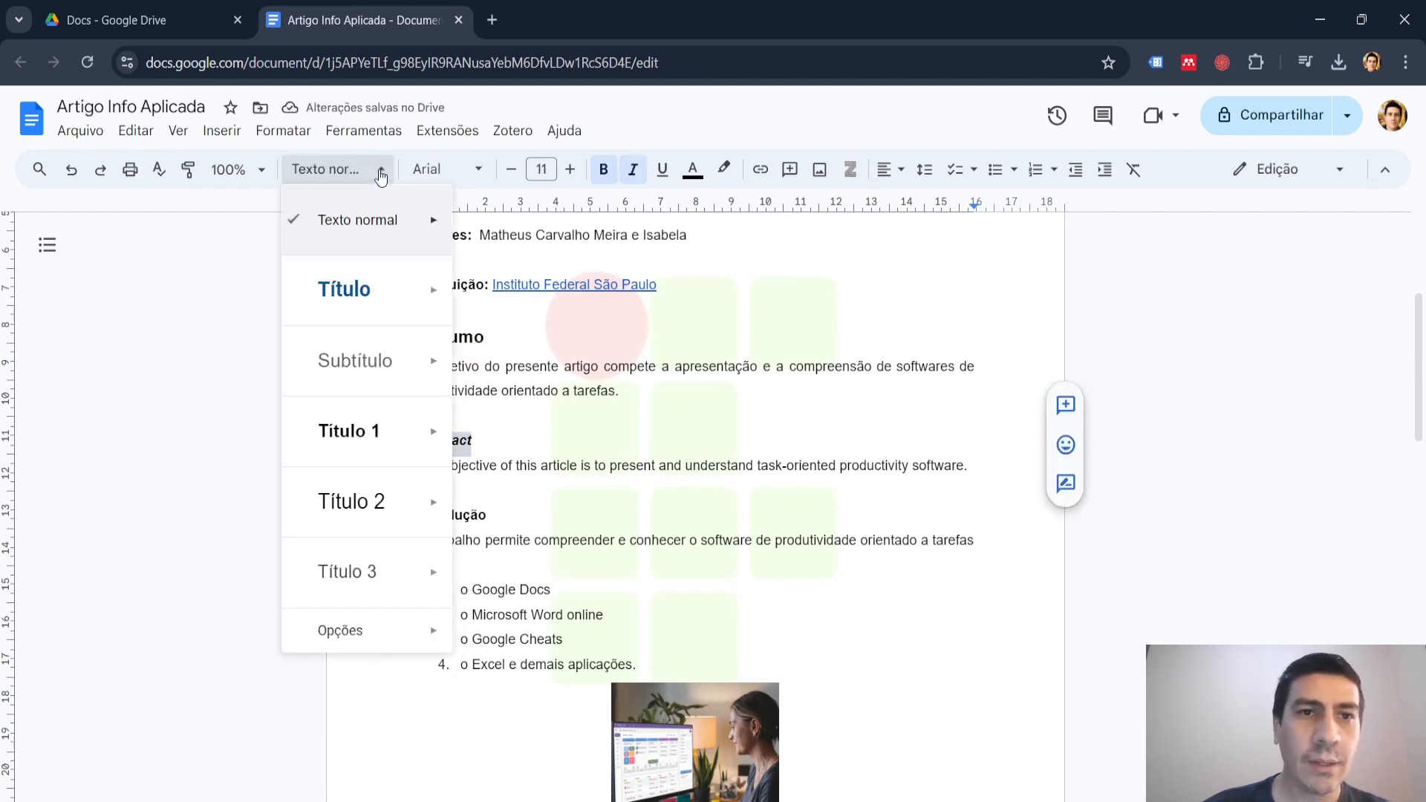
{"action": "mouse_move", "coordinate": [374, 290]}
{"action": "mouse_move", "coordinate": [372, 431]}
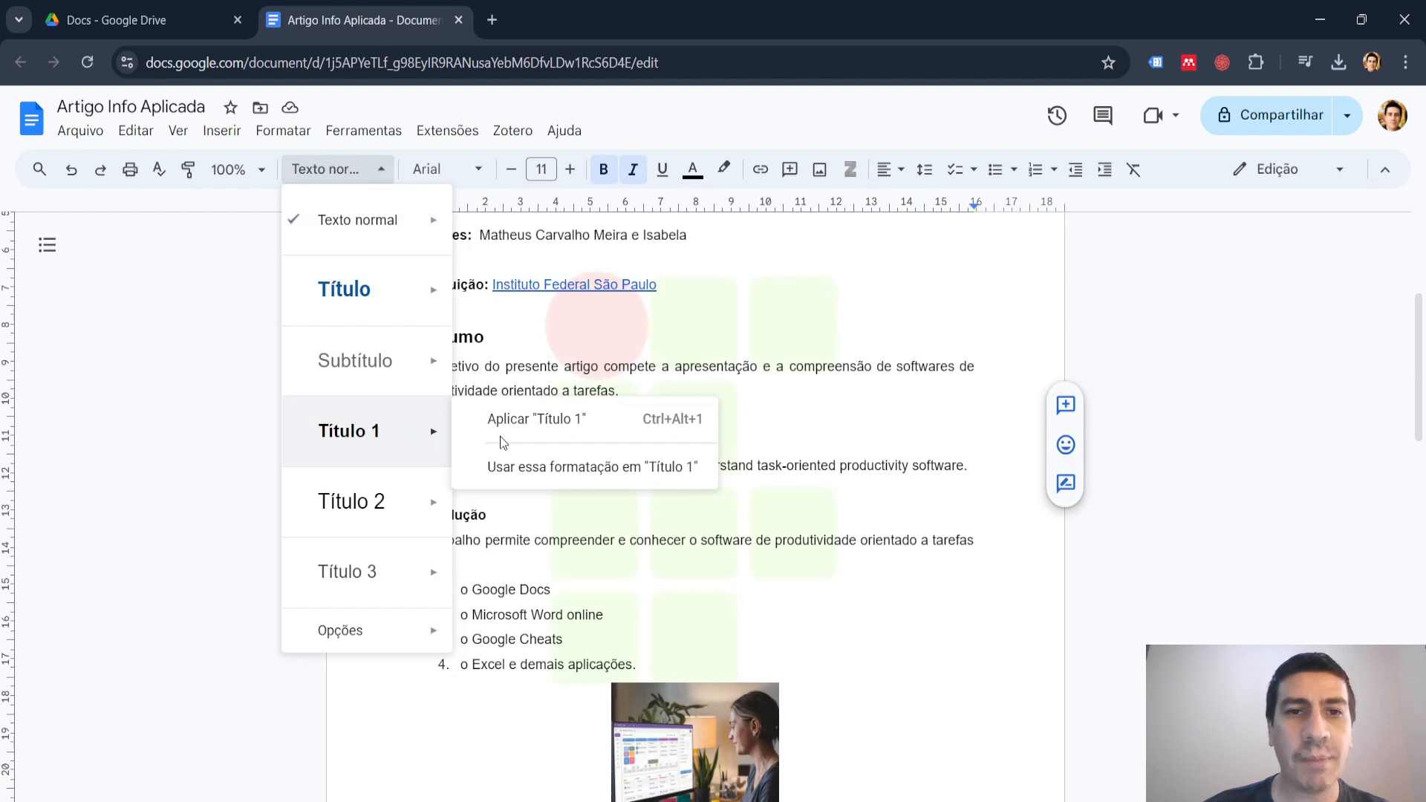
{"action": "left_click", "coordinate": [526, 420]}
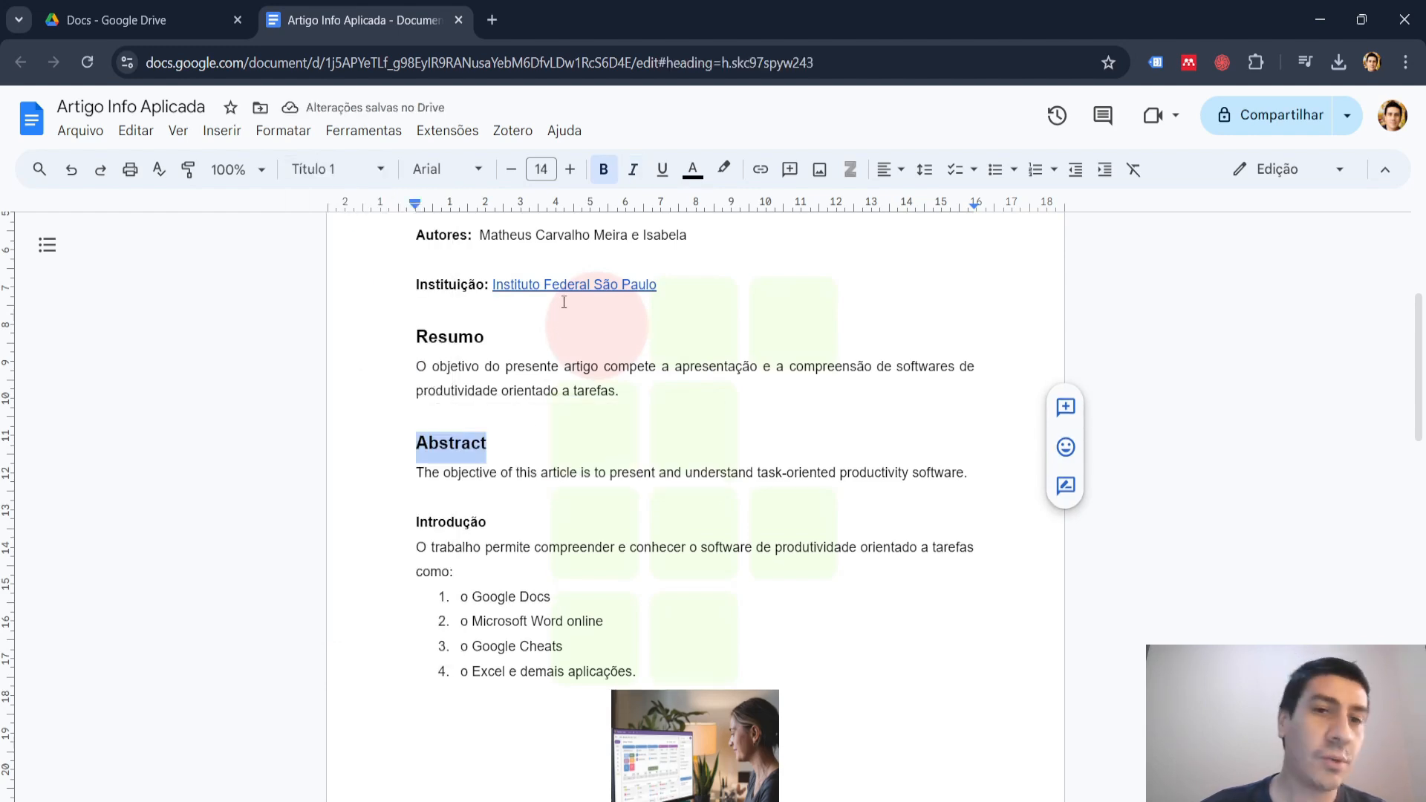
{"action": "key", "text": "ctrl+i"}
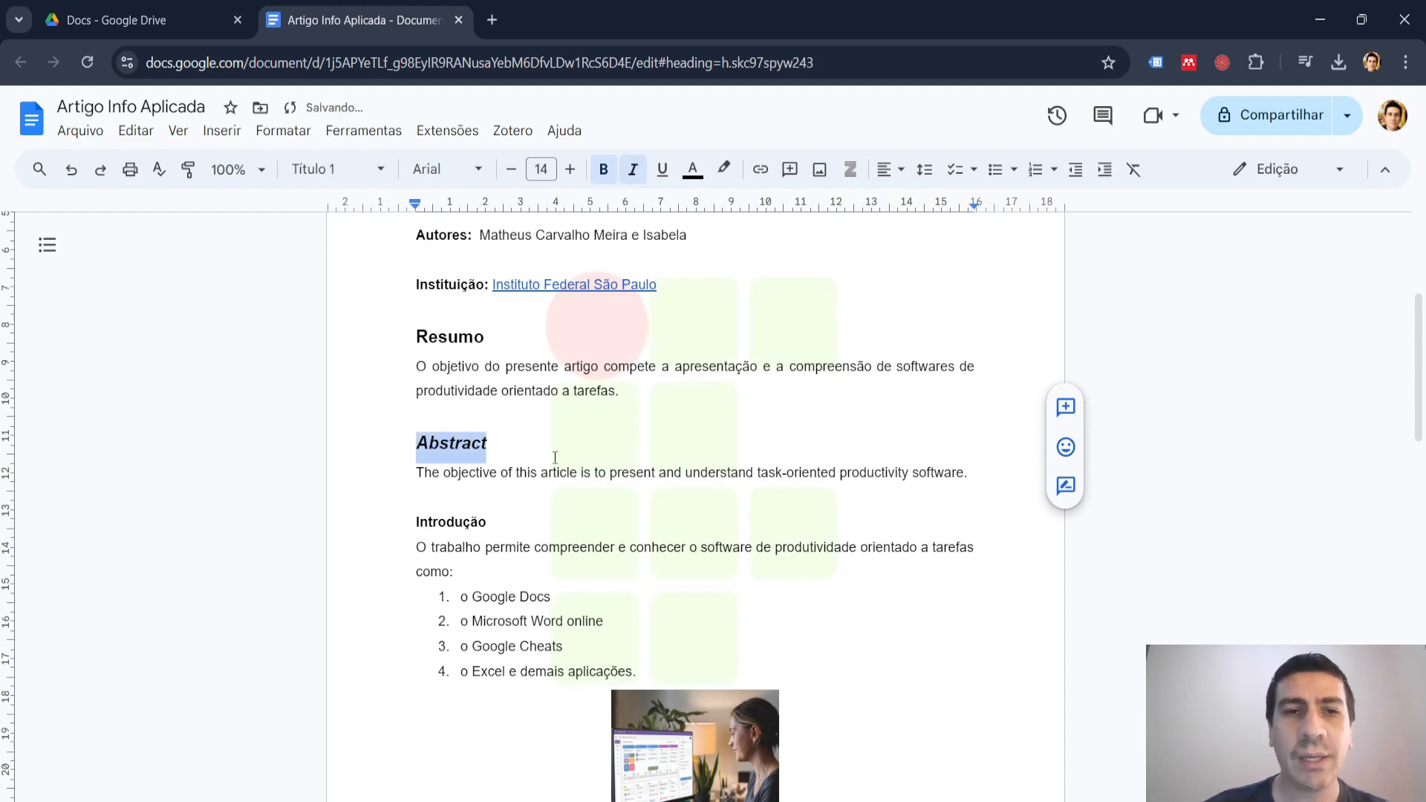
{"action": "left_click", "coordinate": [486, 443]}
Apply the "Título 1" style to the "Introdução" heading.
{"action": "double_click", "coordinate": [454, 524]}
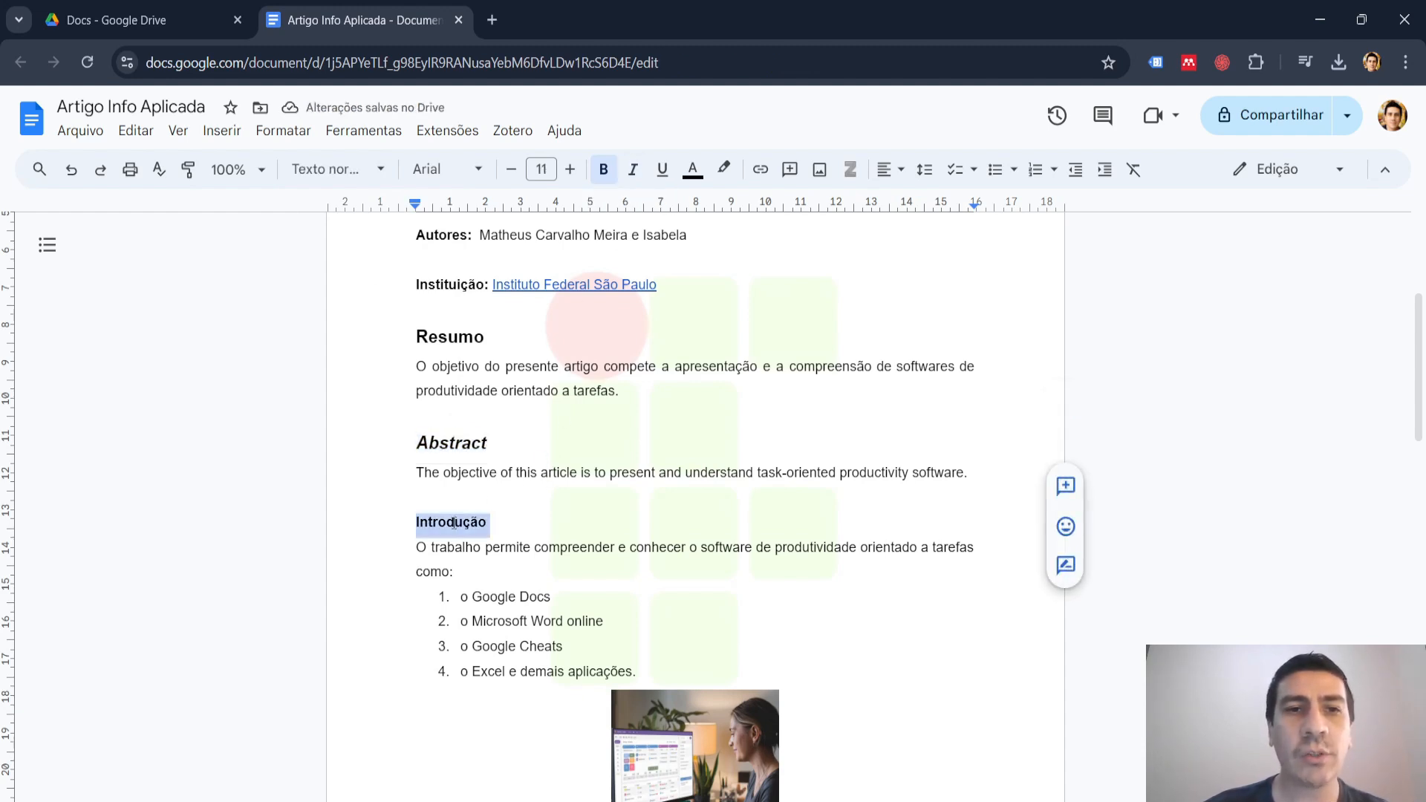
{"action": "left_click", "coordinate": [380, 170]}
{"action": "mouse_move", "coordinate": [376, 430]}
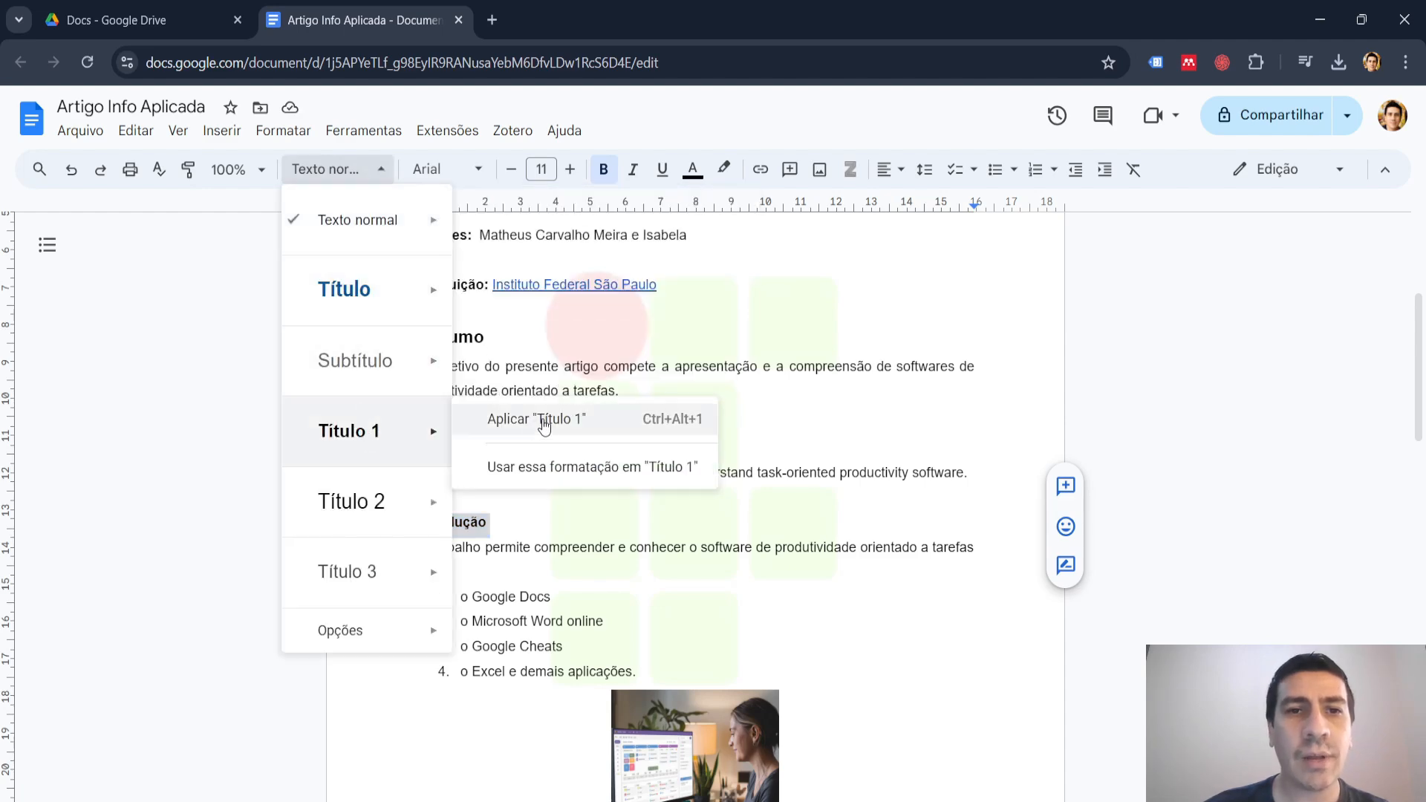
{"action": "left_click", "coordinate": [544, 417]}
Apply the "Título 1" style to the "Referencial Teórico" heading at the end of the first page.
{"action": "scroll", "coordinate": [522, 503], "scroll_direction": "down", "scroll_amount": 5}
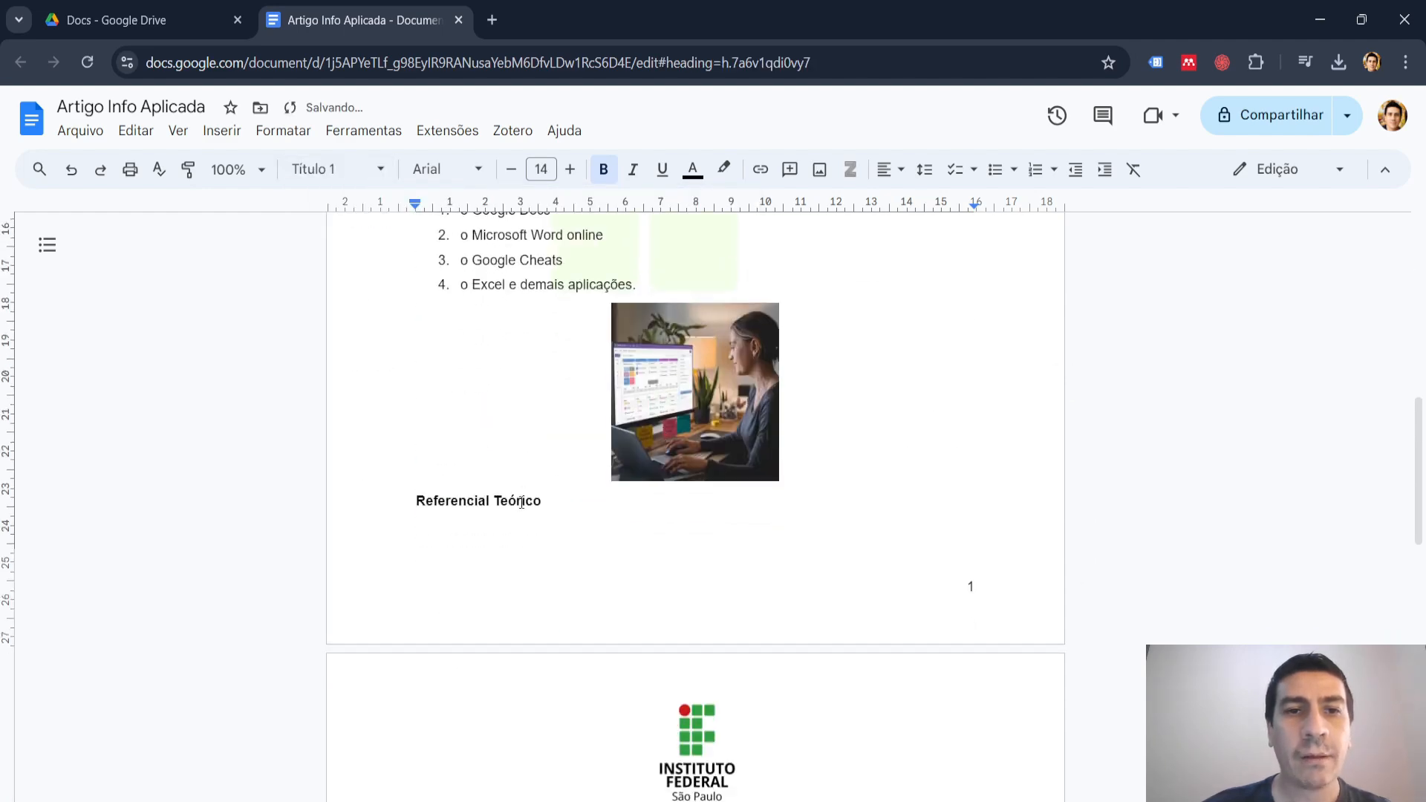
{"action": "left_click_drag", "start_coordinate": [542, 502], "coordinate": [410, 507]}
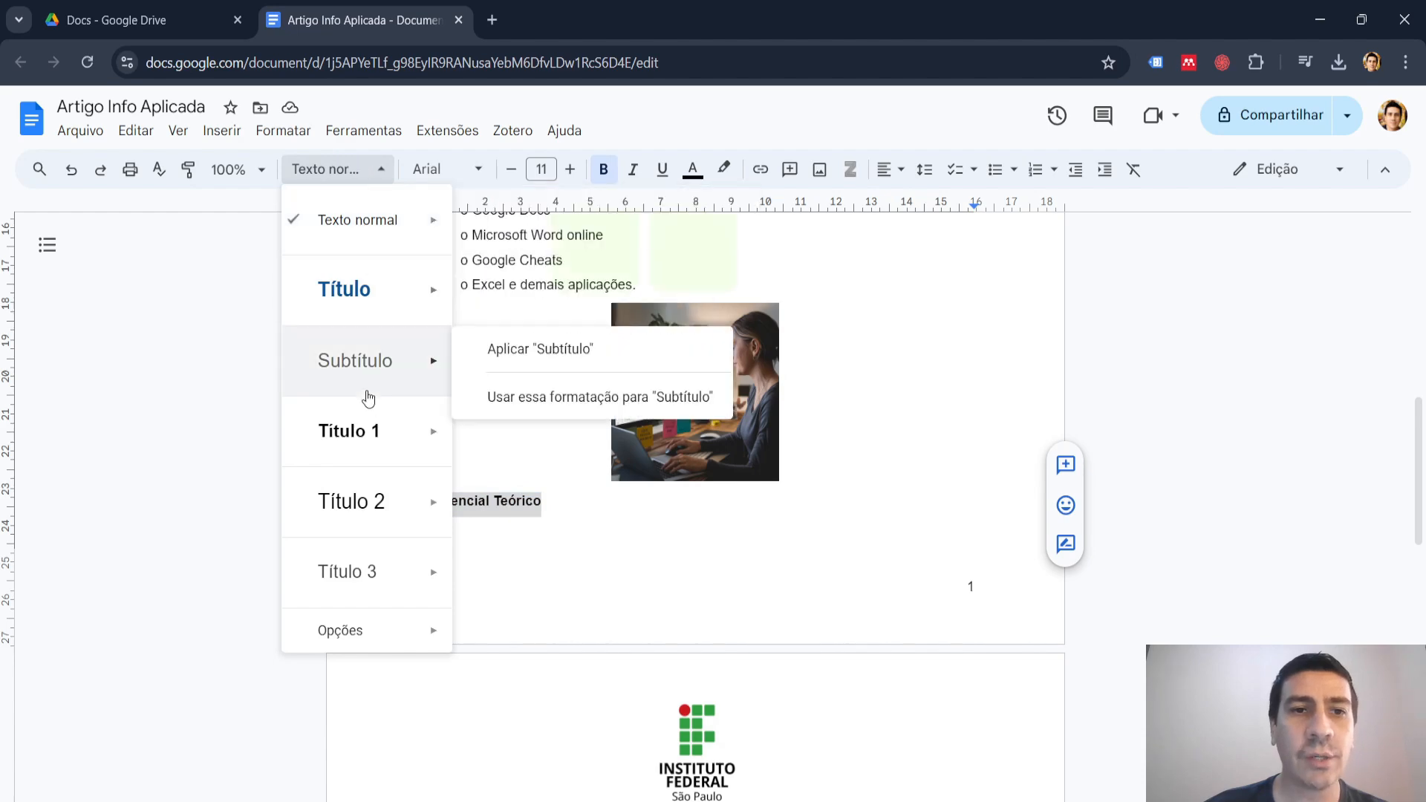
{"action": "left_click", "coordinate": [364, 432]}
Add a blank line after the "Referências" heading on page 2 and apply the "Título 1" style to that heading.
{"action": "scroll", "coordinate": [629, 467], "scroll_direction": "down", "scroll_amount": 5}
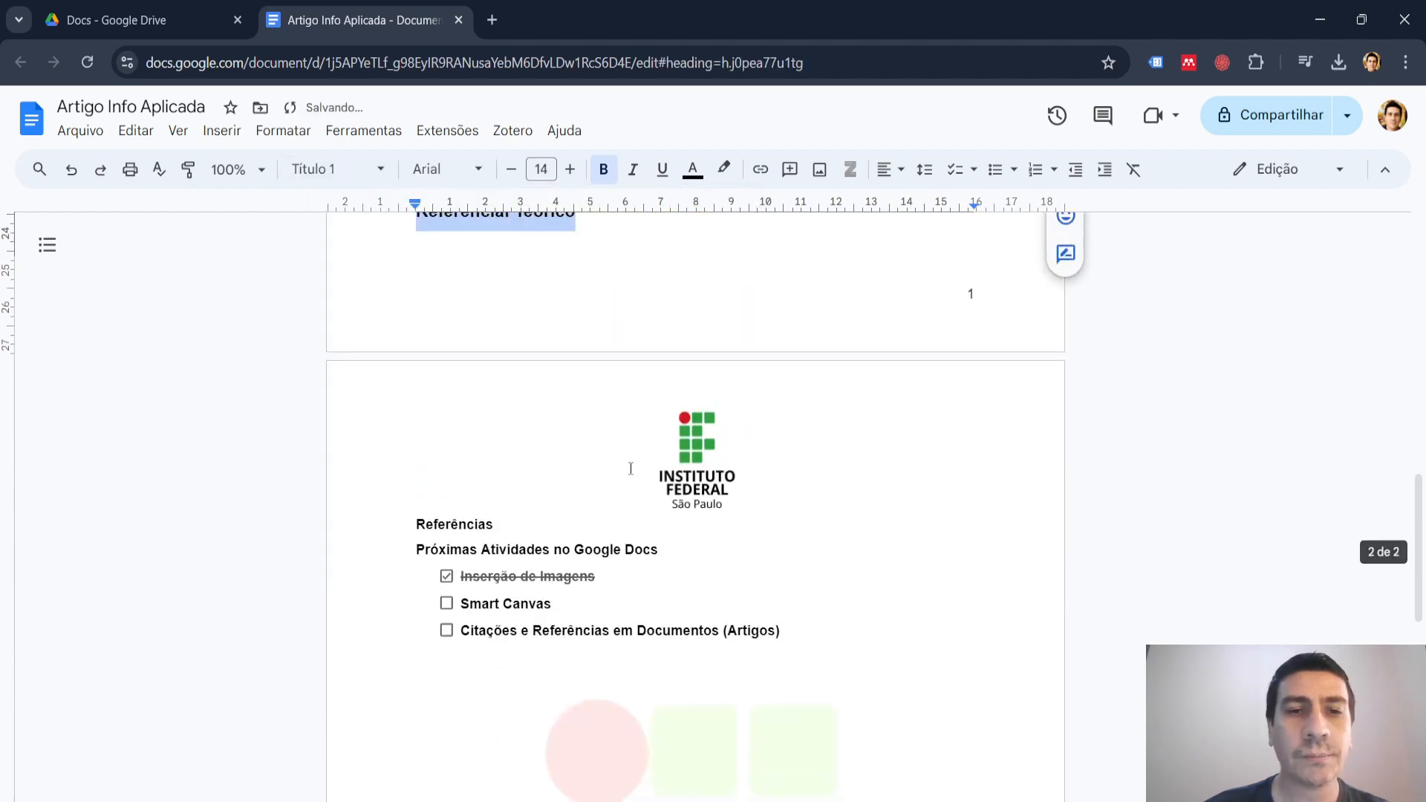
{"action": "left_click", "coordinate": [496, 425]}
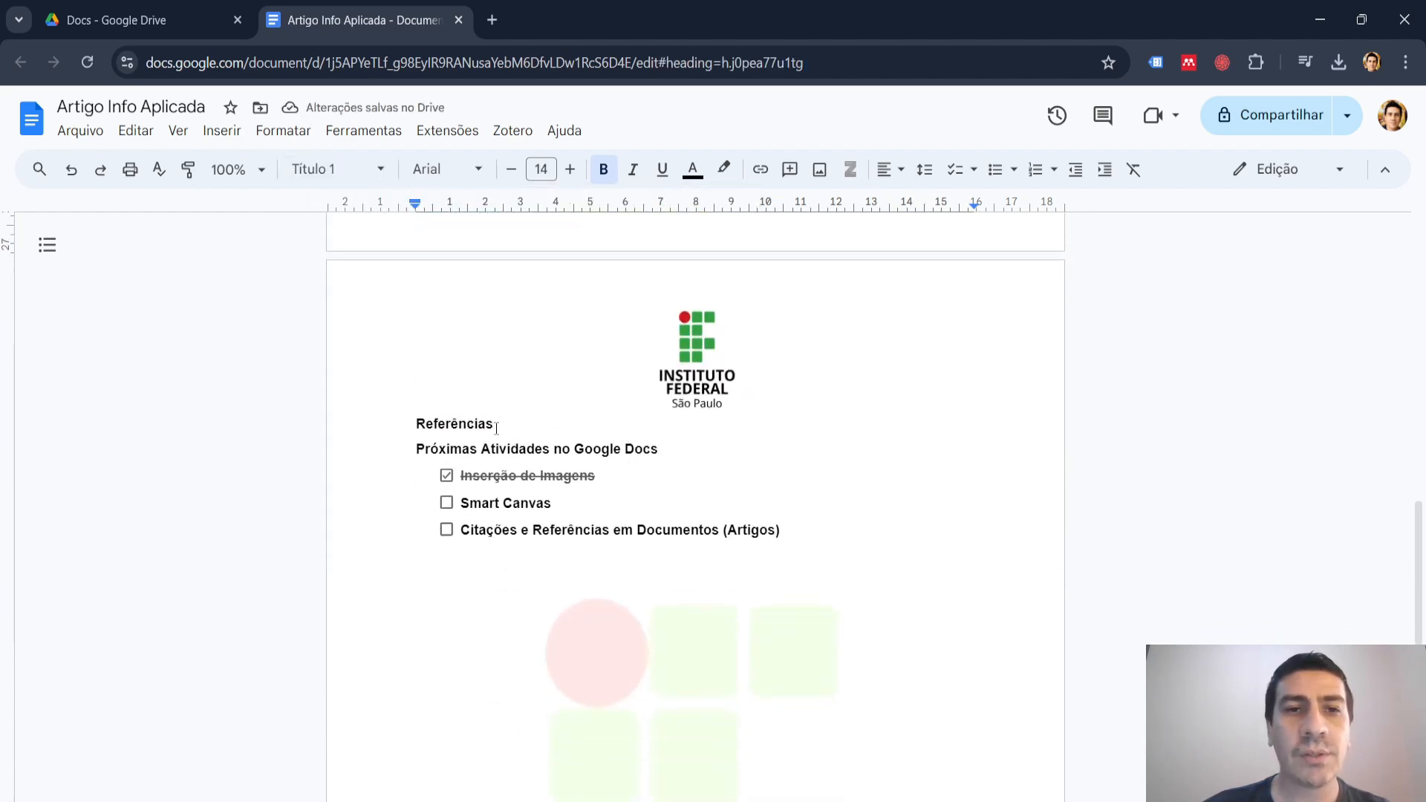
{"action": "key", "text": "Return"}
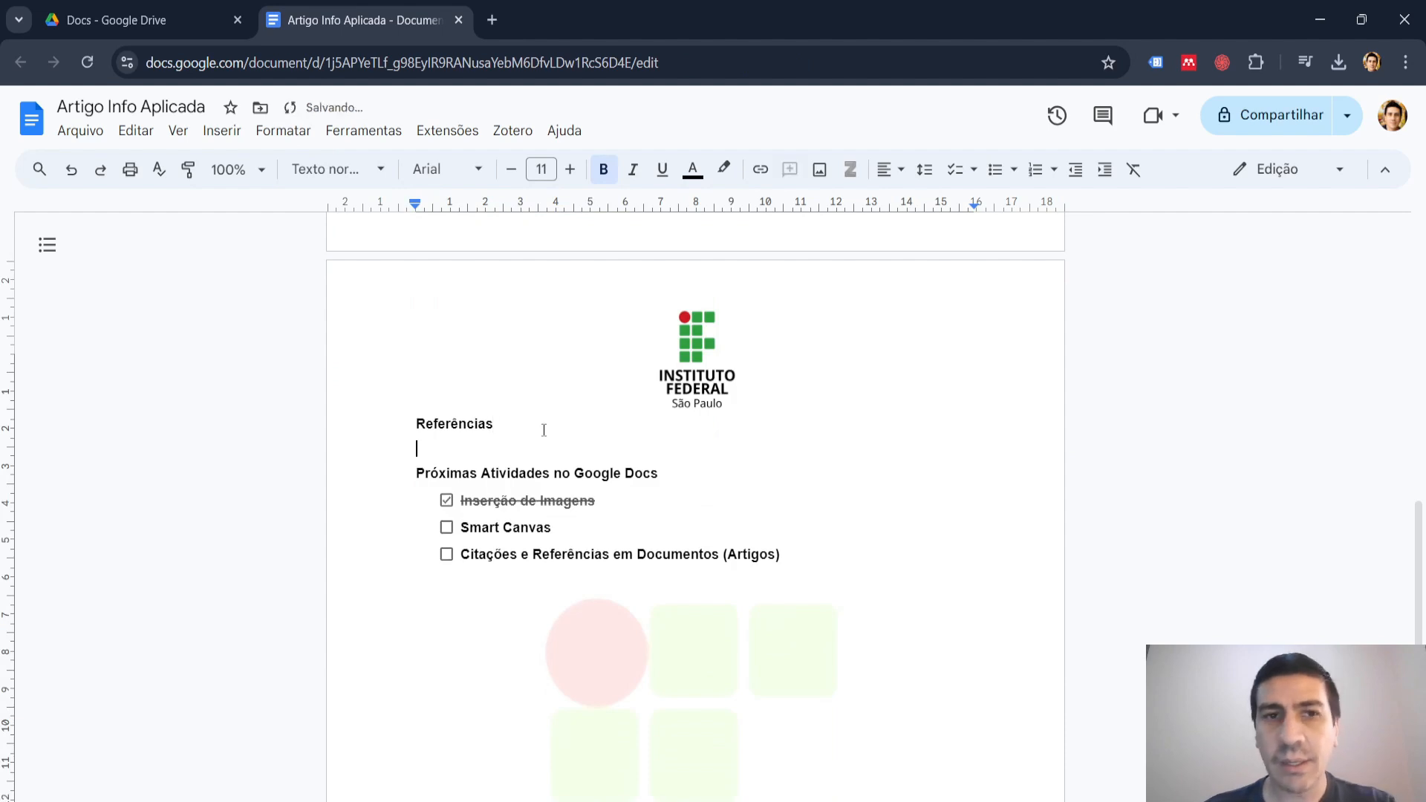
{"action": "double_click", "coordinate": [458, 427]}
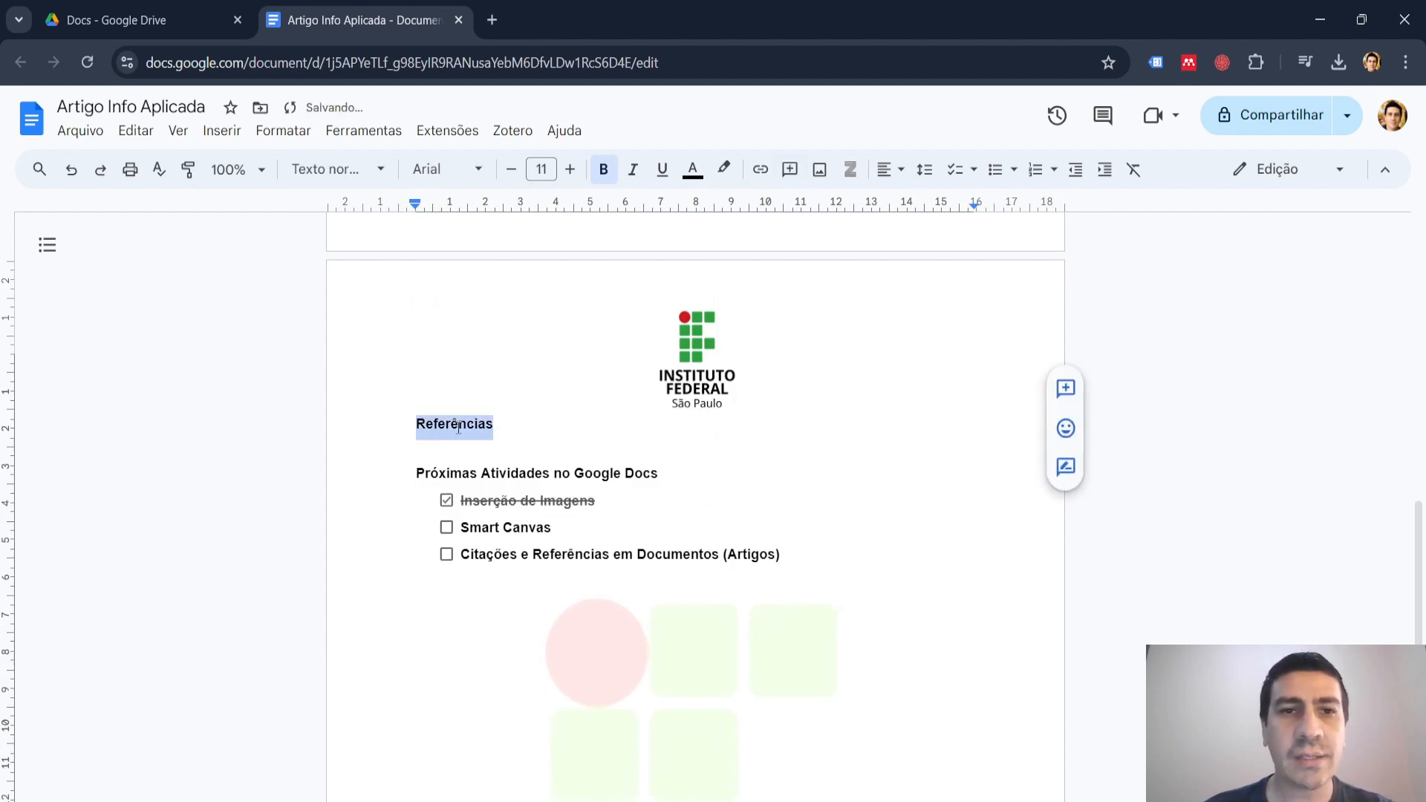
{"action": "left_click", "coordinate": [380, 171]}
{"action": "left_click", "coordinate": [368, 429]}
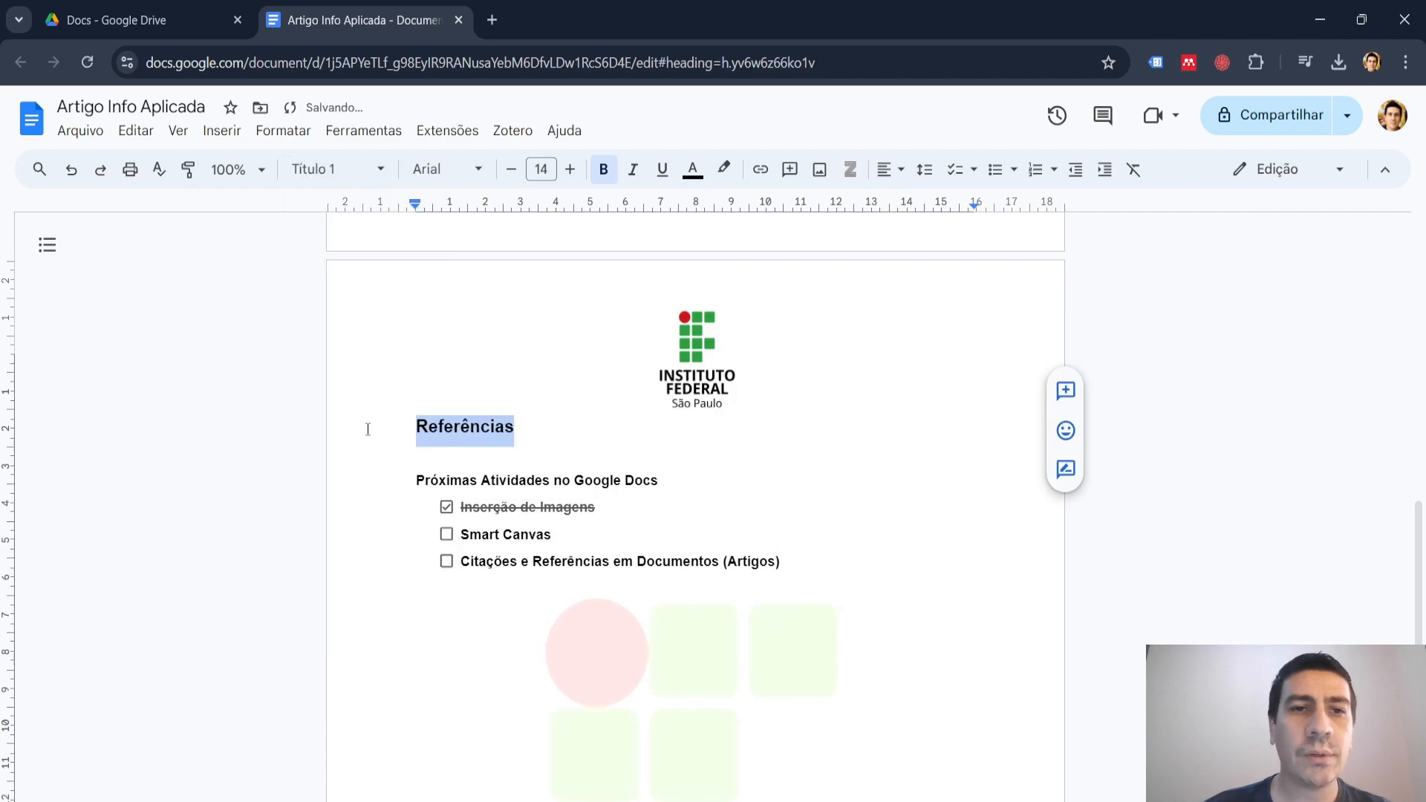
{"action": "left_click", "coordinate": [532, 431]}
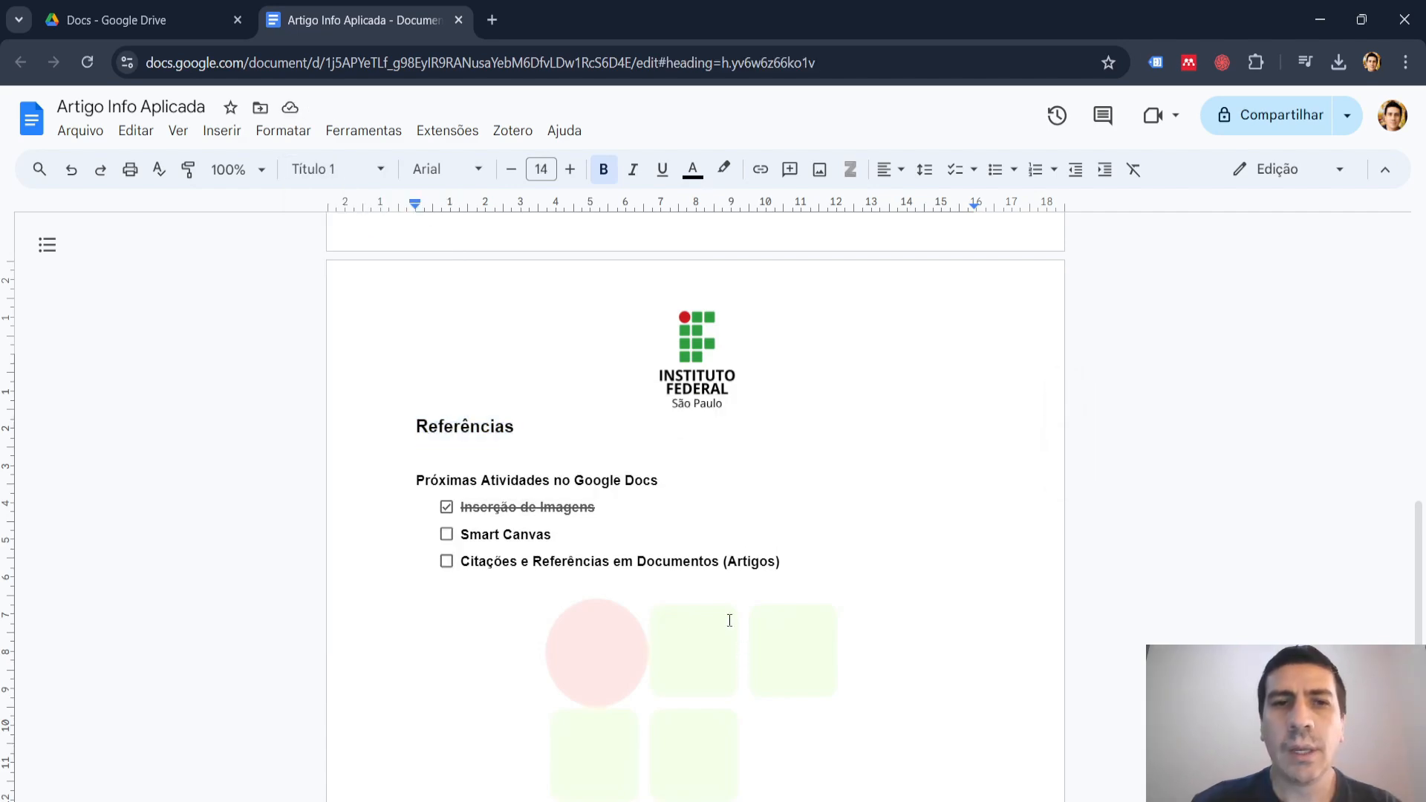
Insert a "Sumário" line between the article title and the "Autores" line, with an empty line below it.
{"action": "scroll", "coordinate": [729, 619], "scroll_direction": "up", "scroll_amount": 12}
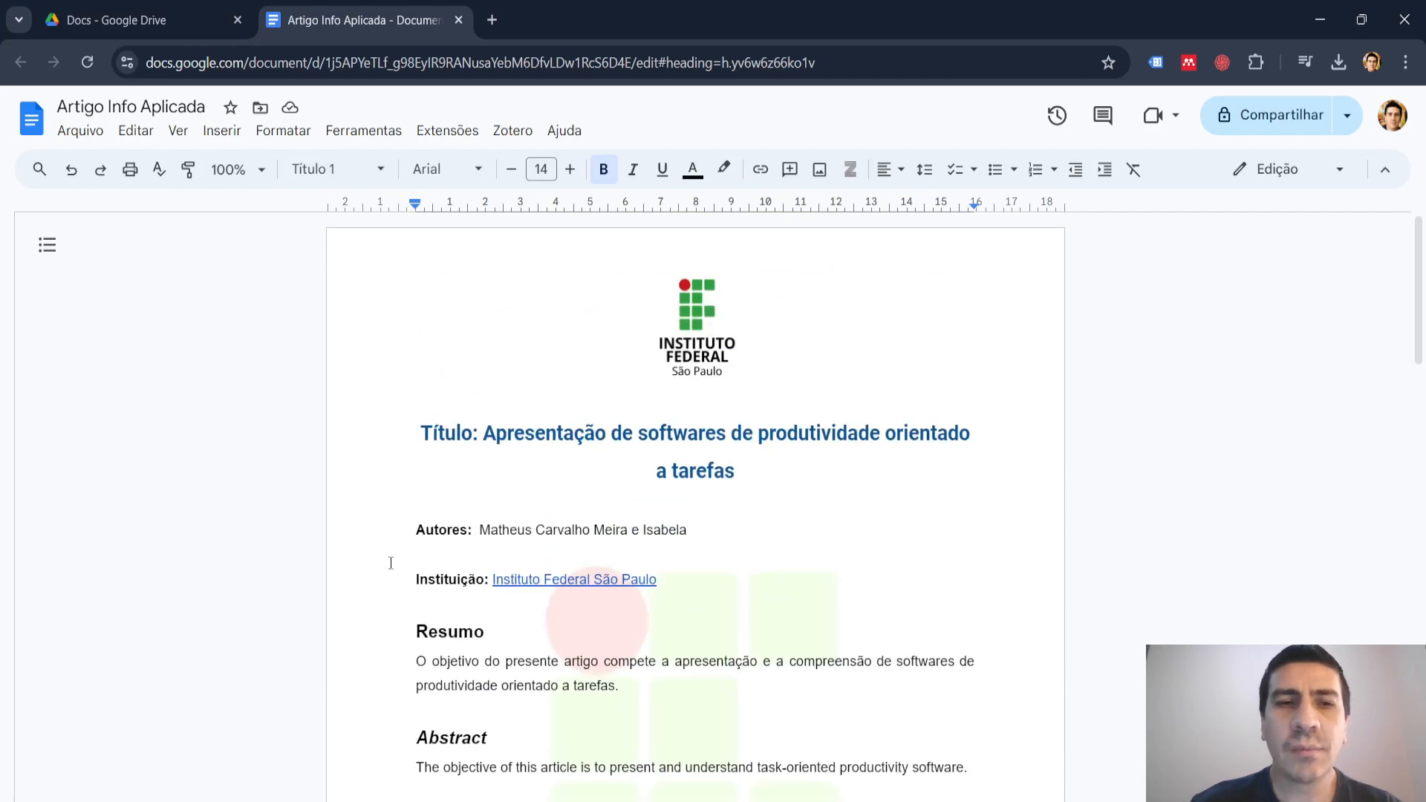
{"action": "left_click", "coordinate": [402, 530]}
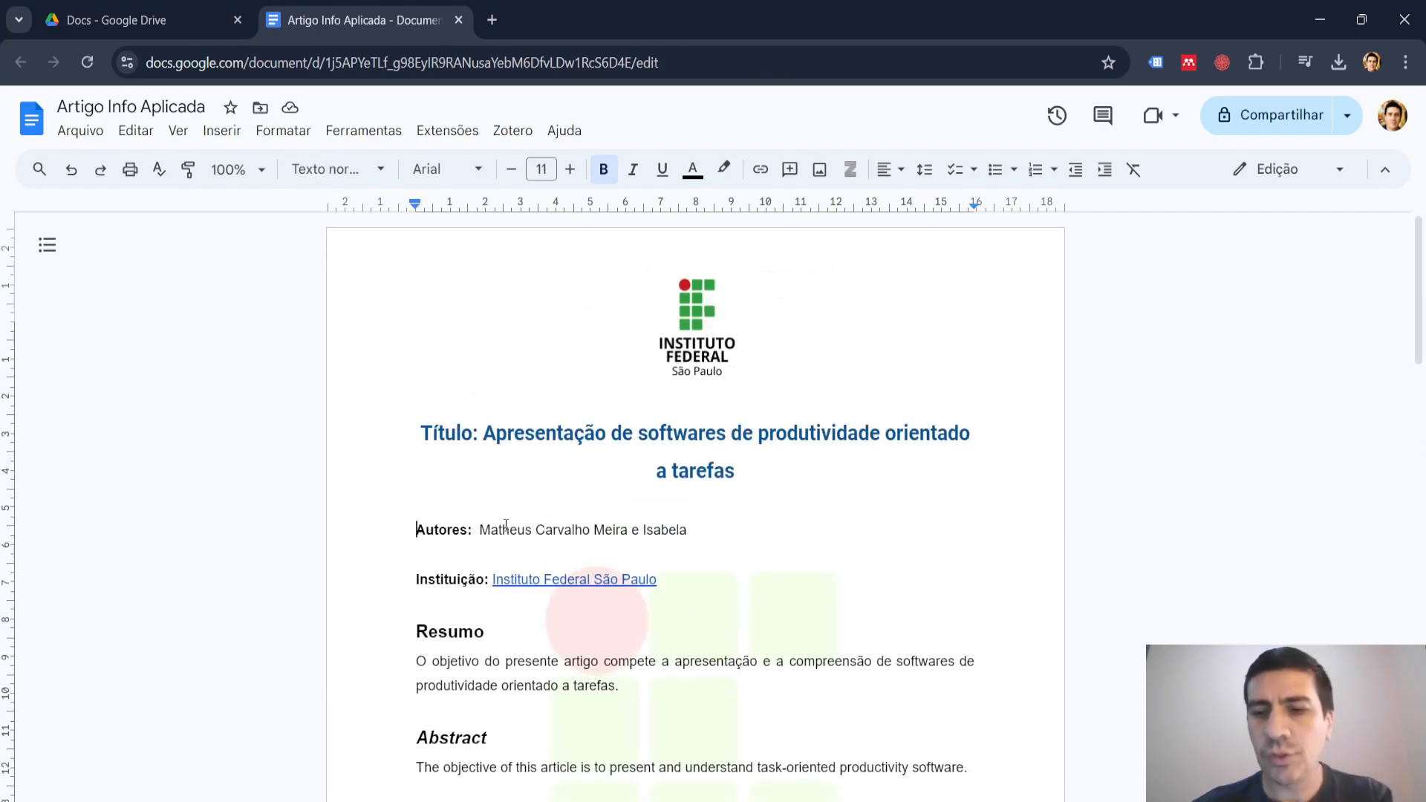
{"action": "key", "text": "Return"}
{"action": "key", "text": "Return"}
{"action": "left_click", "coordinate": [447, 524]}
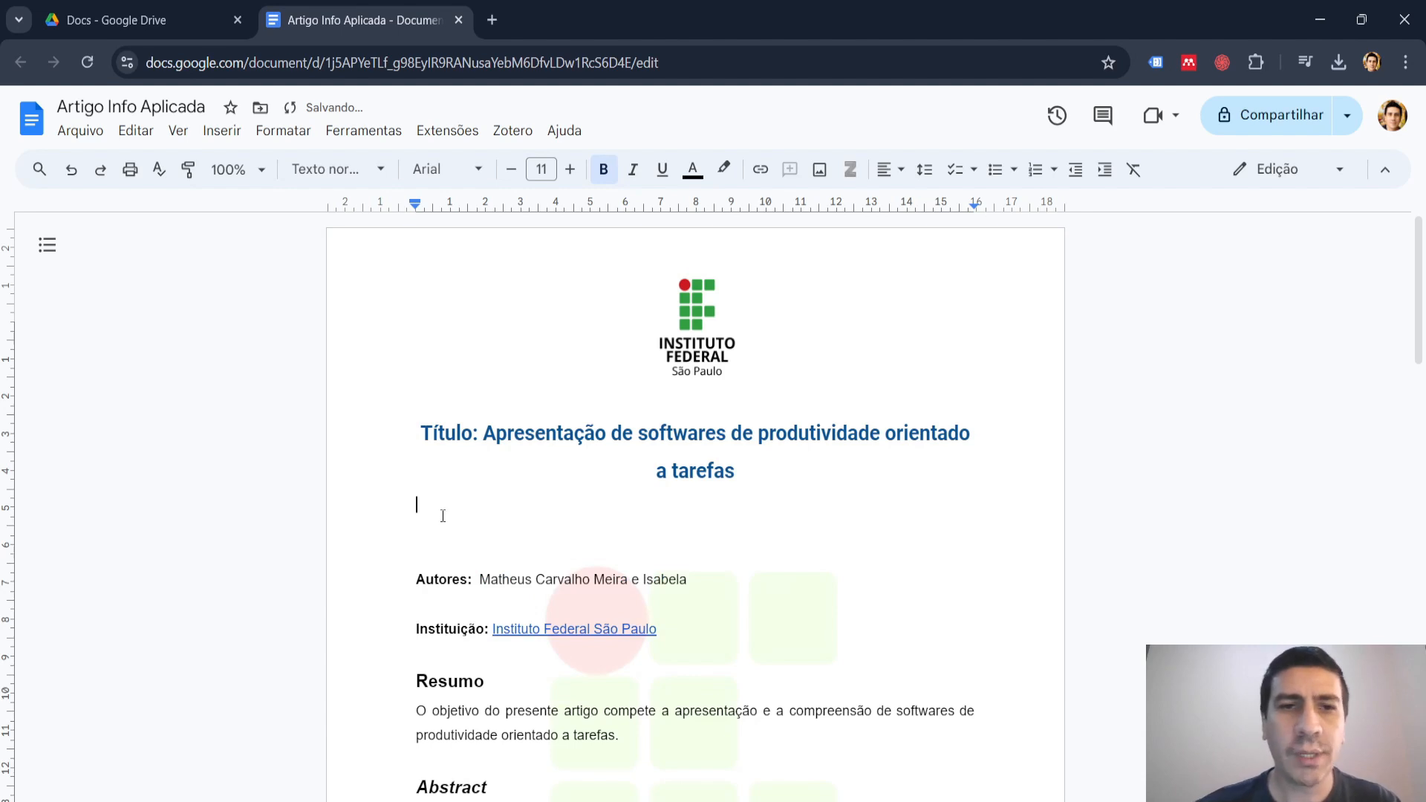
{"action": "type", "text": "Sum"}
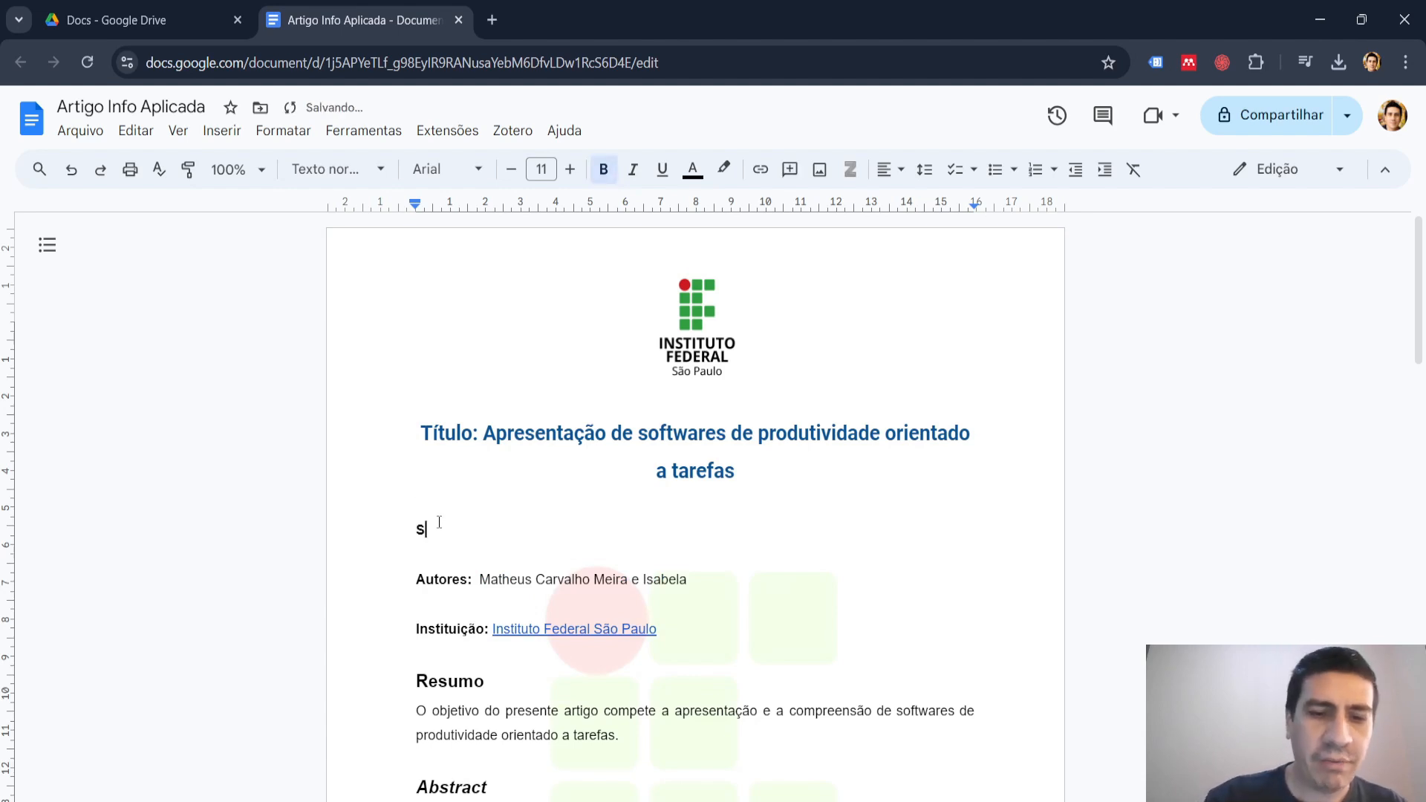
{"action": "type", "text": "ário"}
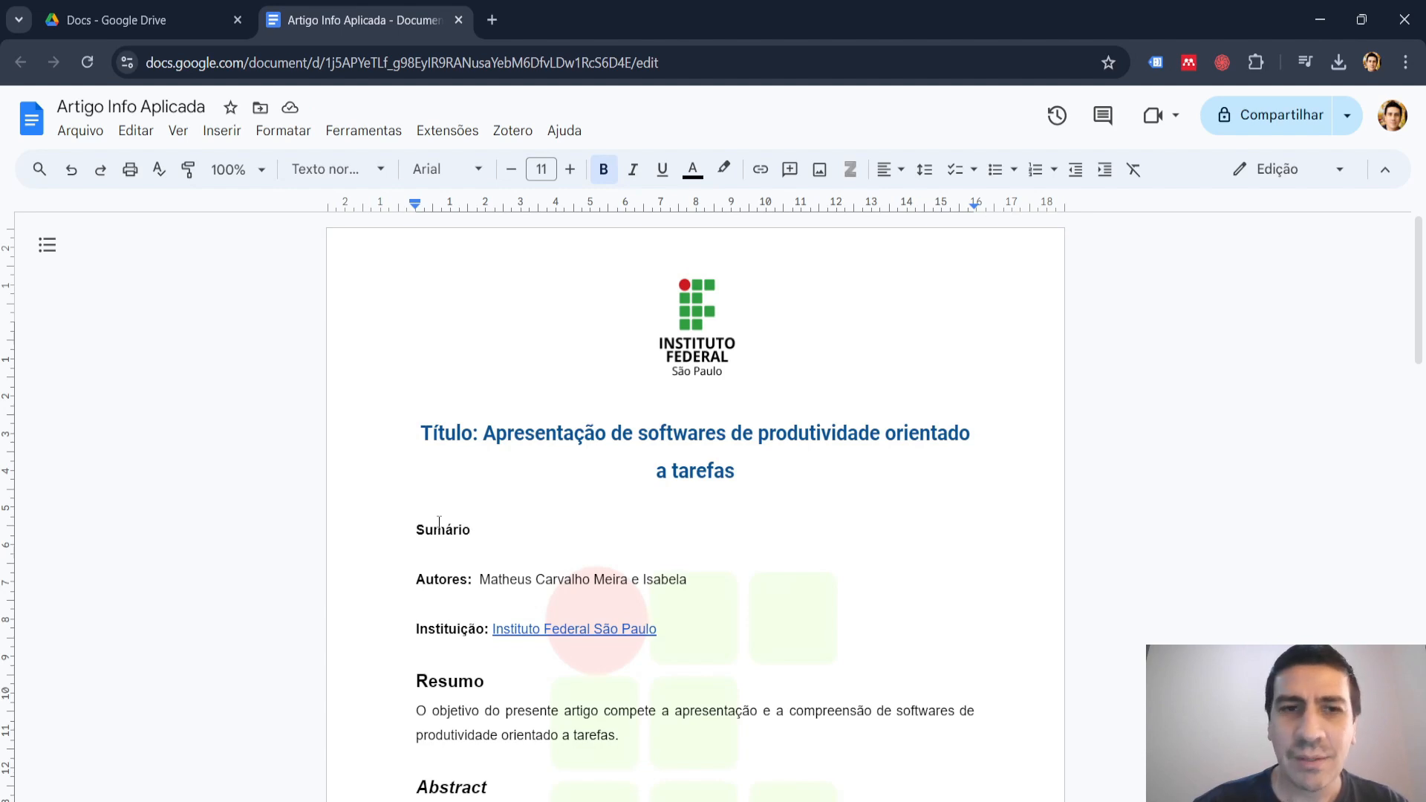
{"action": "key", "text": "Return"}
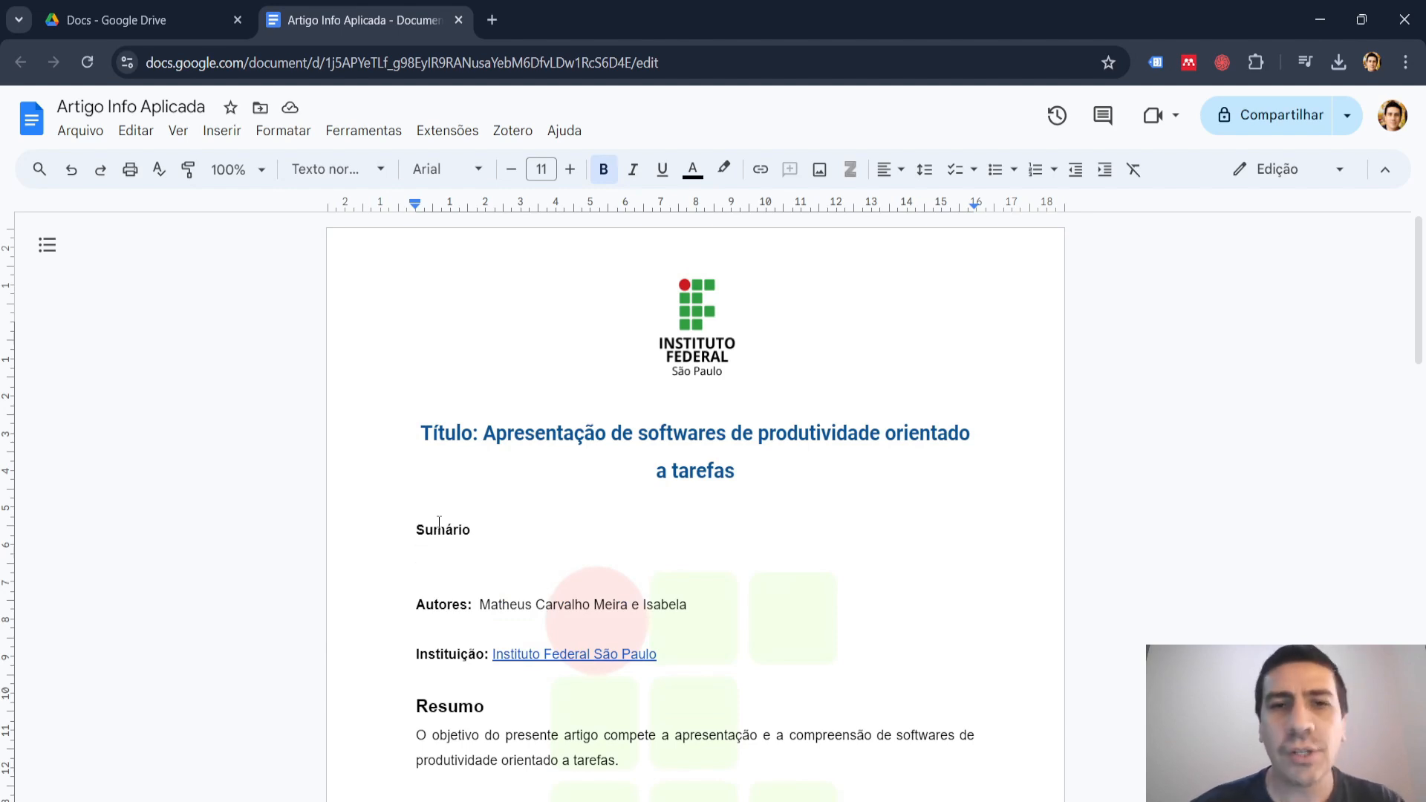
Try inserting a plain-text table of contents below "Sumário" and undo it.
{"action": "left_click", "coordinate": [226, 138]}
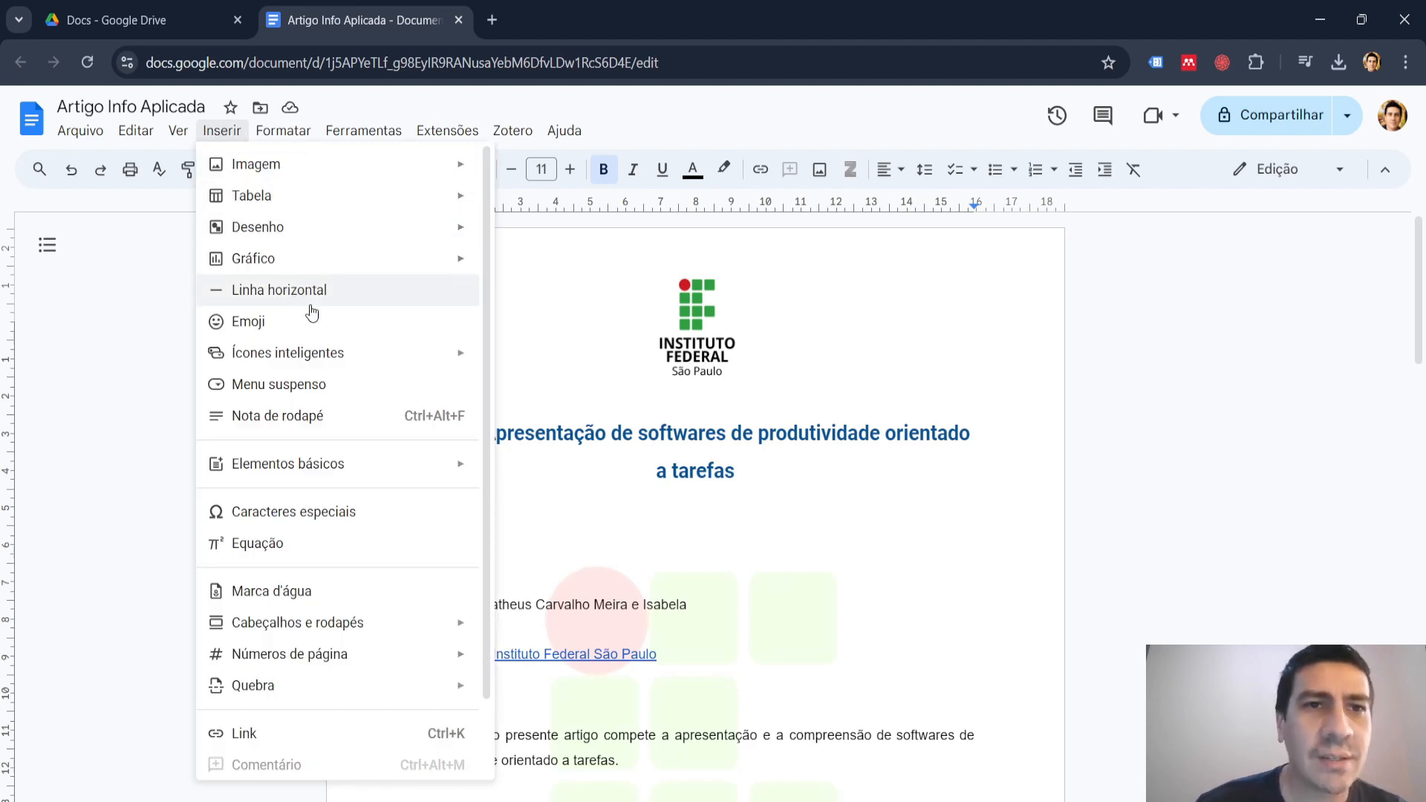
{"action": "scroll", "coordinate": [282, 335], "scroll_direction": "down", "scroll_amount": 2}
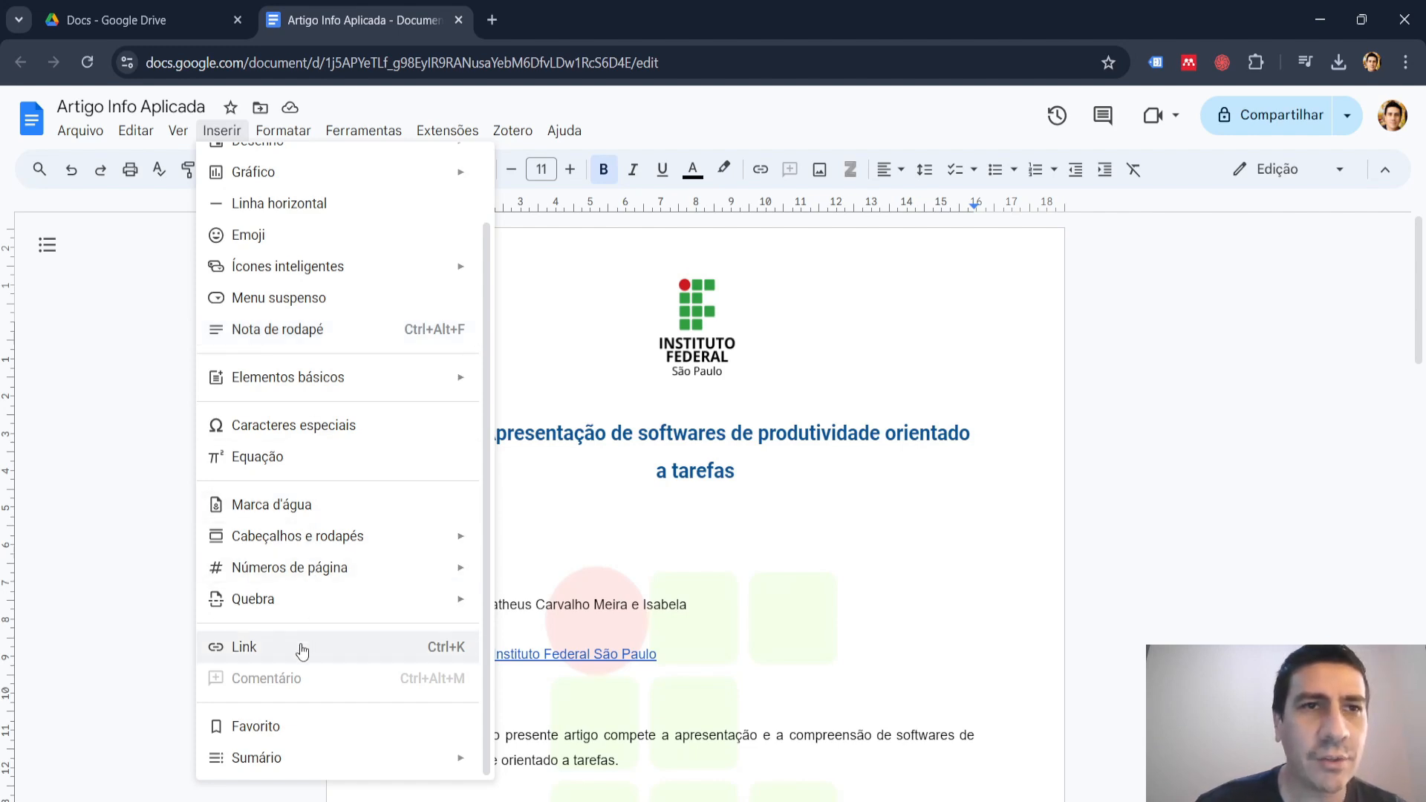
{"action": "mouse_move", "coordinate": [271, 761]}
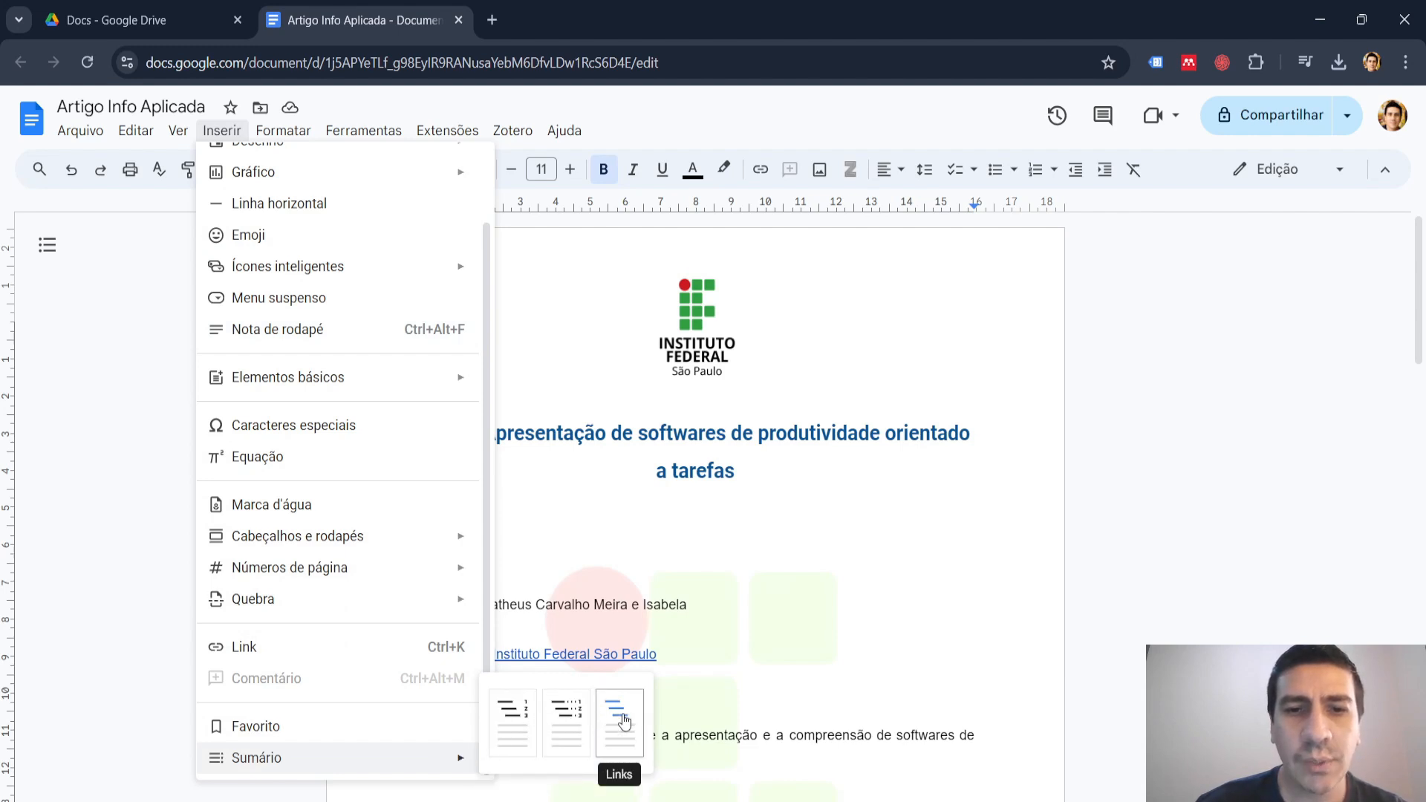
{"action": "left_click", "coordinate": [523, 718]}
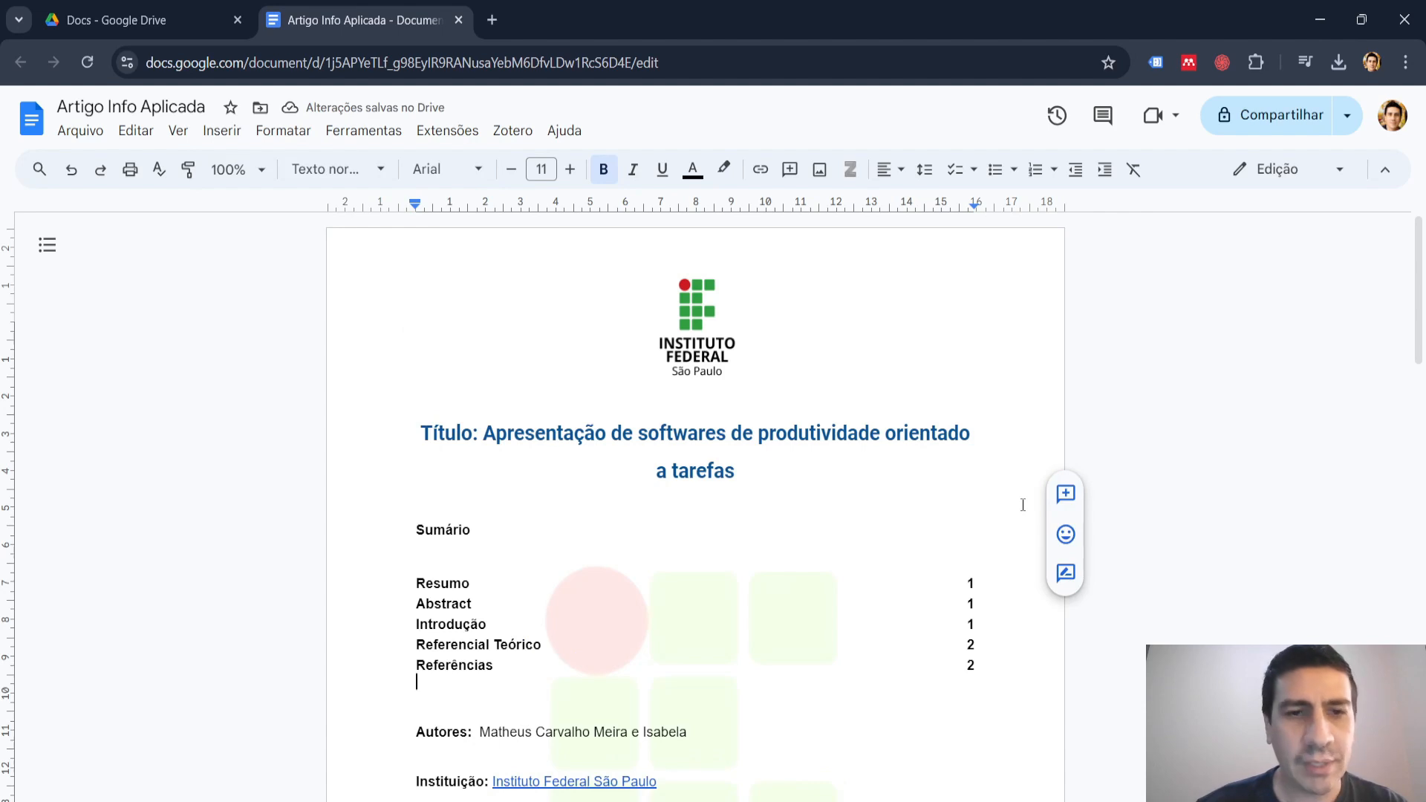
{"action": "key", "text": "ctrl+z"}
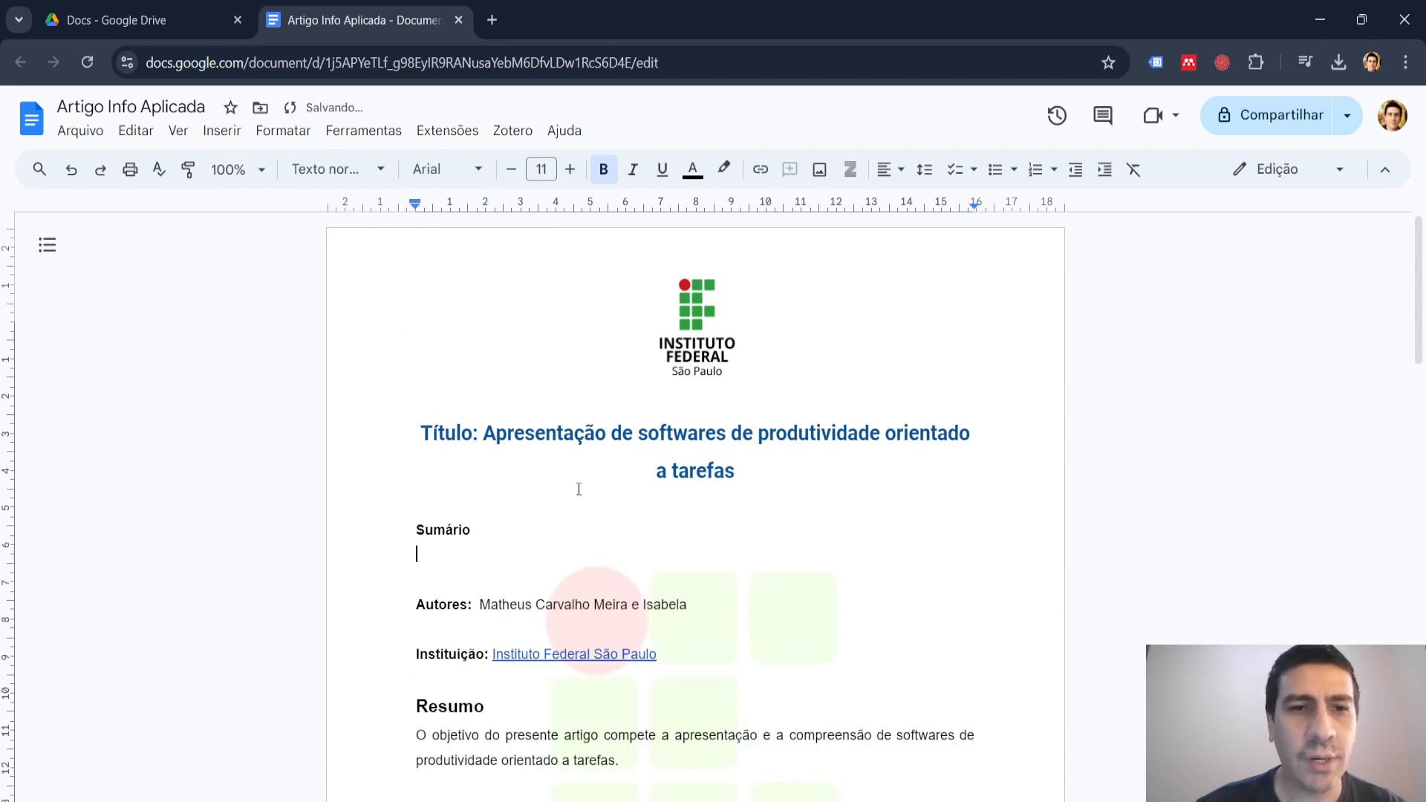
Try inserting a dotted table of contents ("Pontilhado") below "Sumário" and undo it.
{"action": "left_click", "coordinate": [207, 133]}
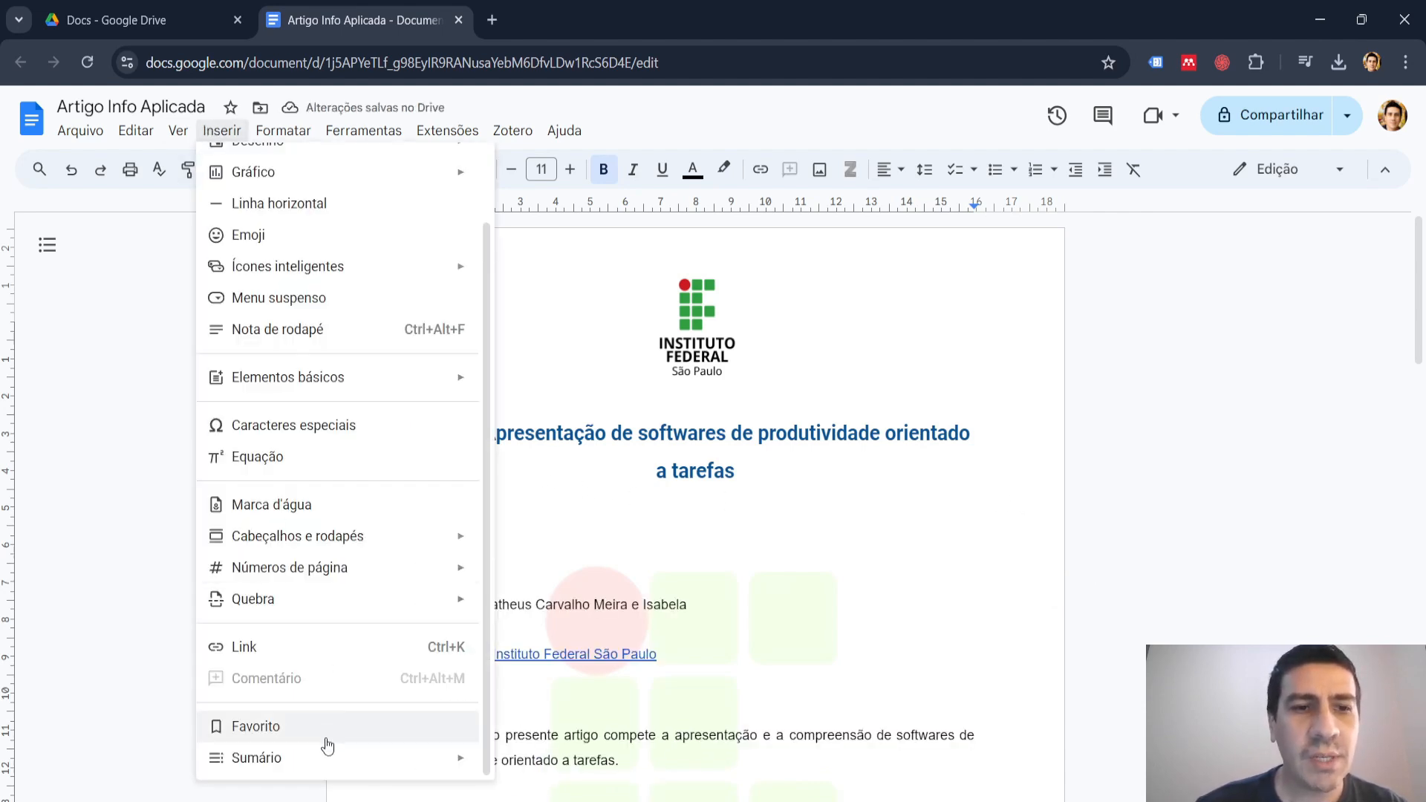
{"action": "mouse_move", "coordinate": [321, 758]}
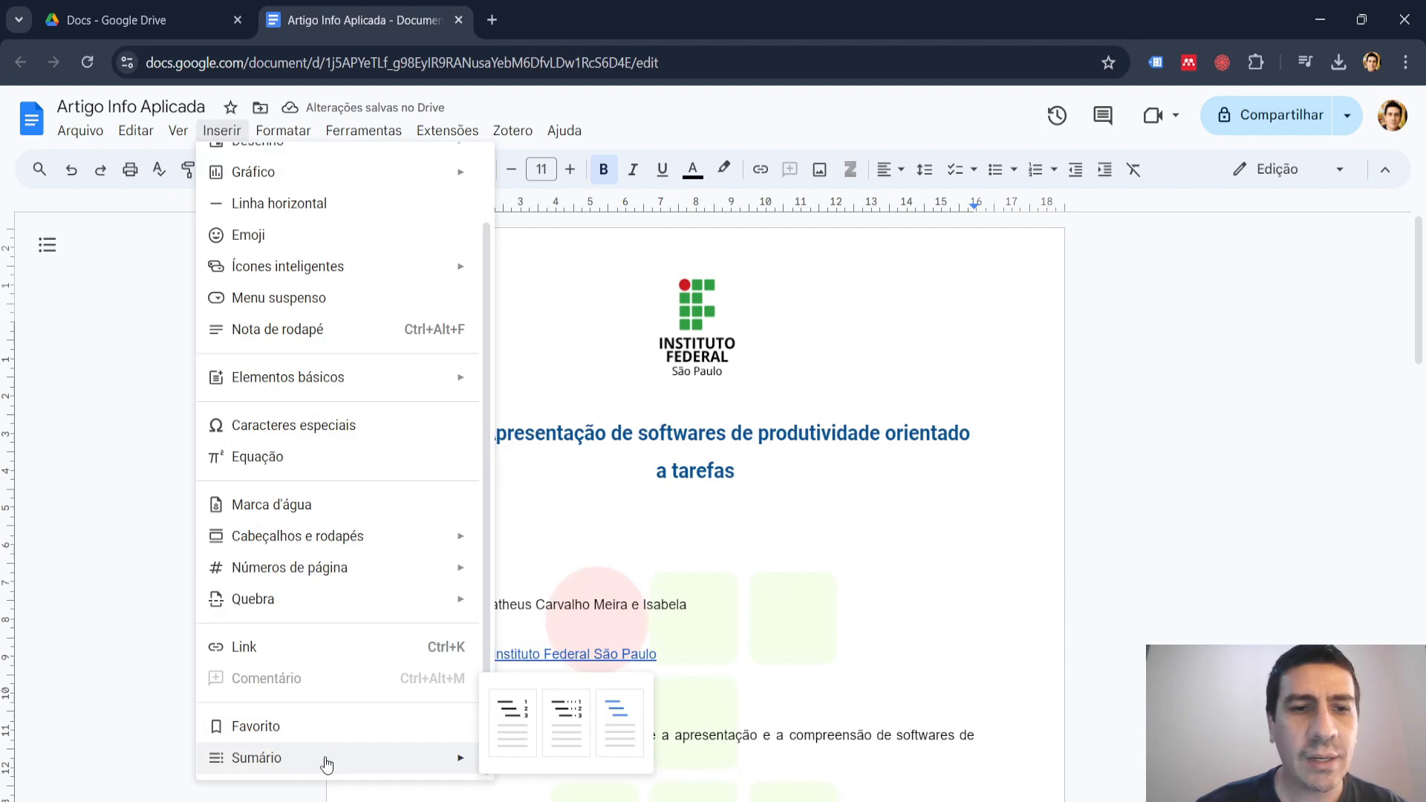
{"action": "left_click", "coordinate": [565, 719]}
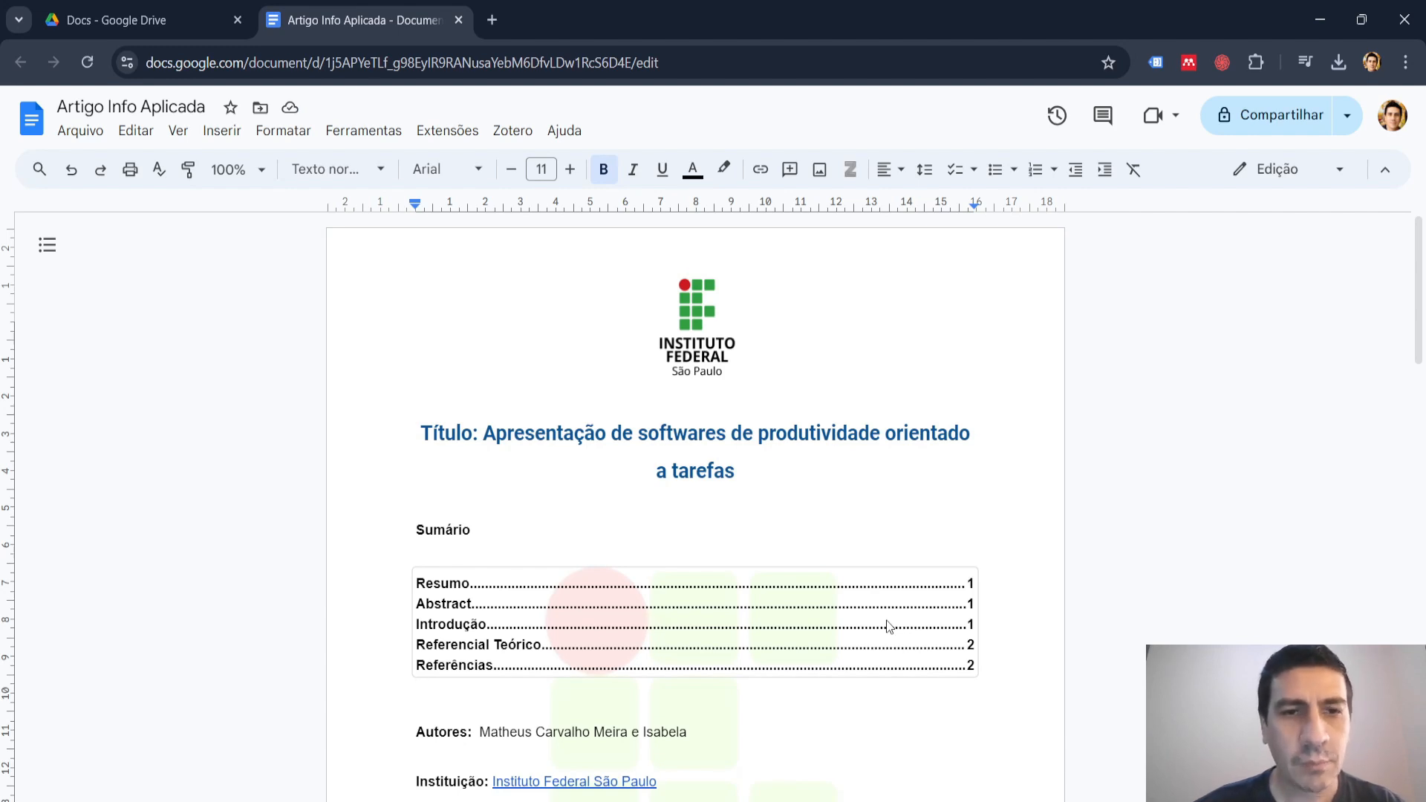
{"action": "key", "text": "ctrl+z"}
Insert a table of contents in the "Links" format on the empty line below "Sumário".
{"action": "left_click", "coordinate": [223, 132]}
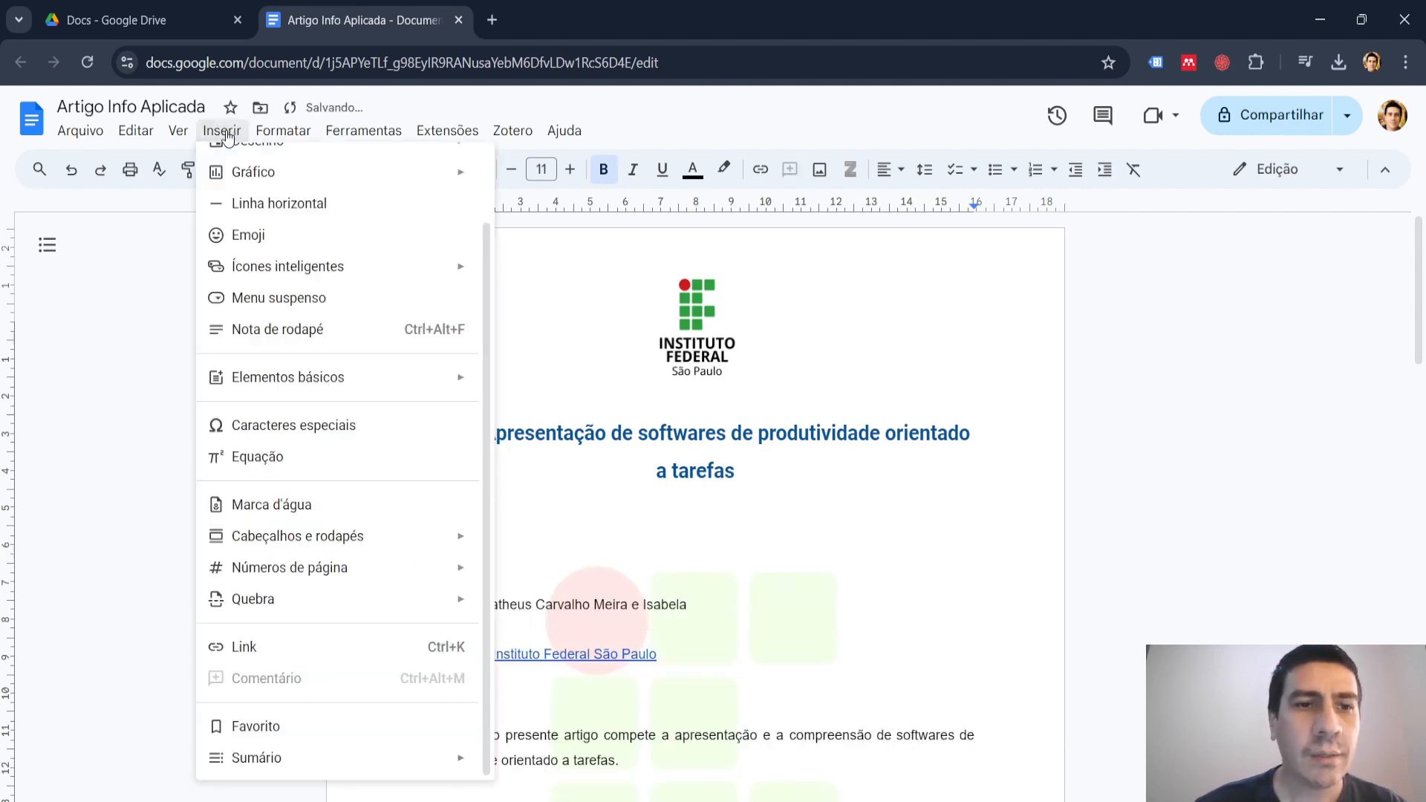
{"action": "mouse_move", "coordinate": [287, 755]}
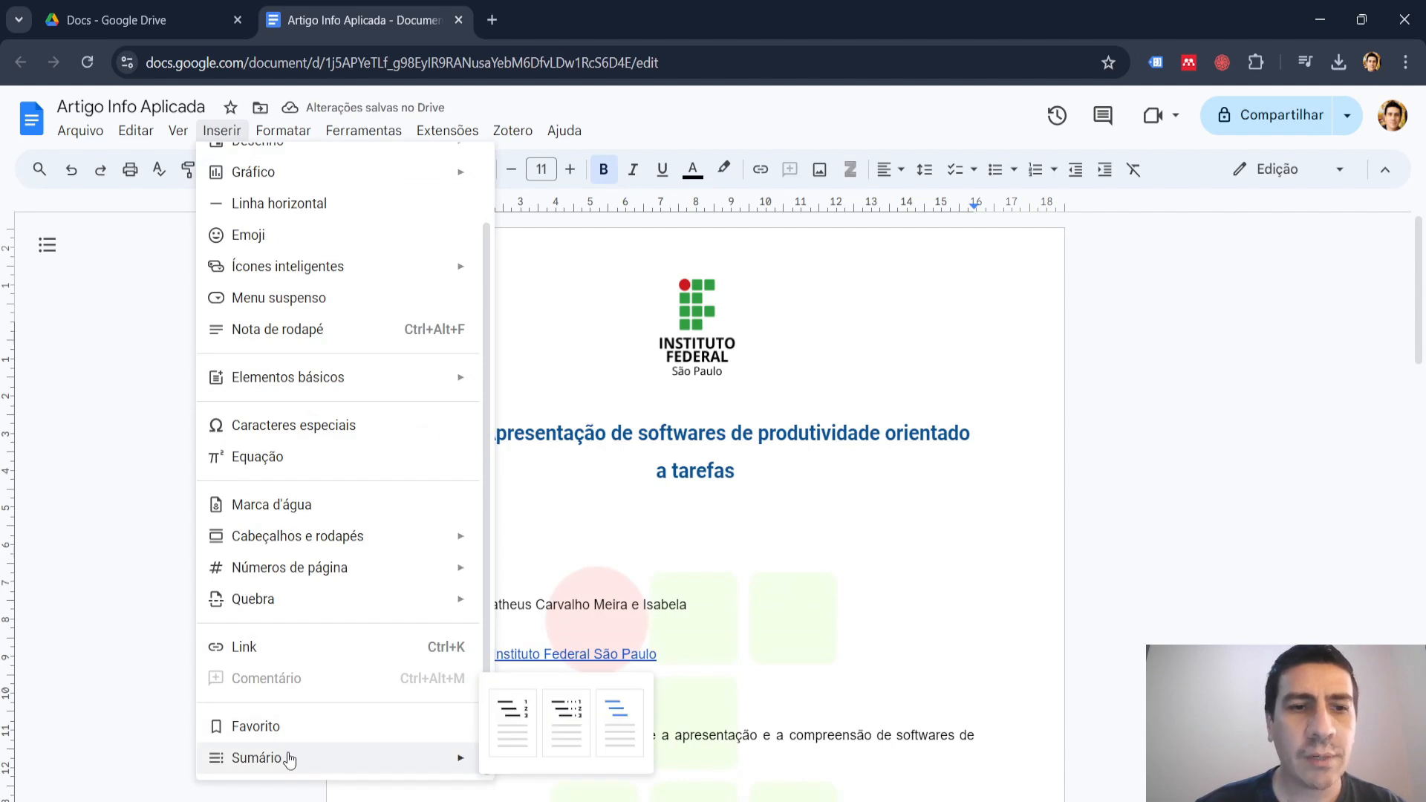
{"action": "left_click", "coordinate": [616, 723]}
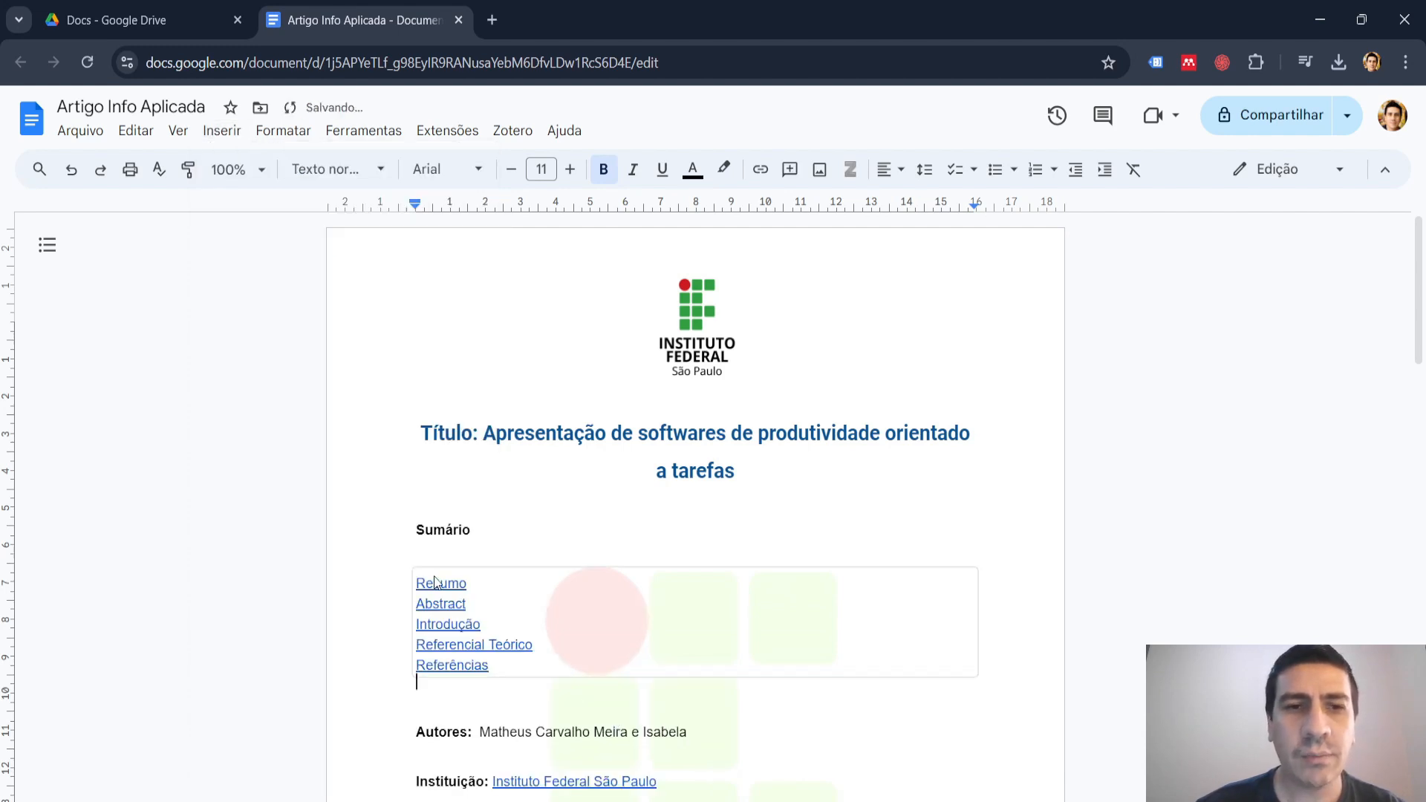
Follow the "Introdução" entry of the table of contents to check its target, and return to the contents list.
{"action": "scroll", "coordinate": [675, 633], "scroll_direction": "down", "scroll_amount": 3}
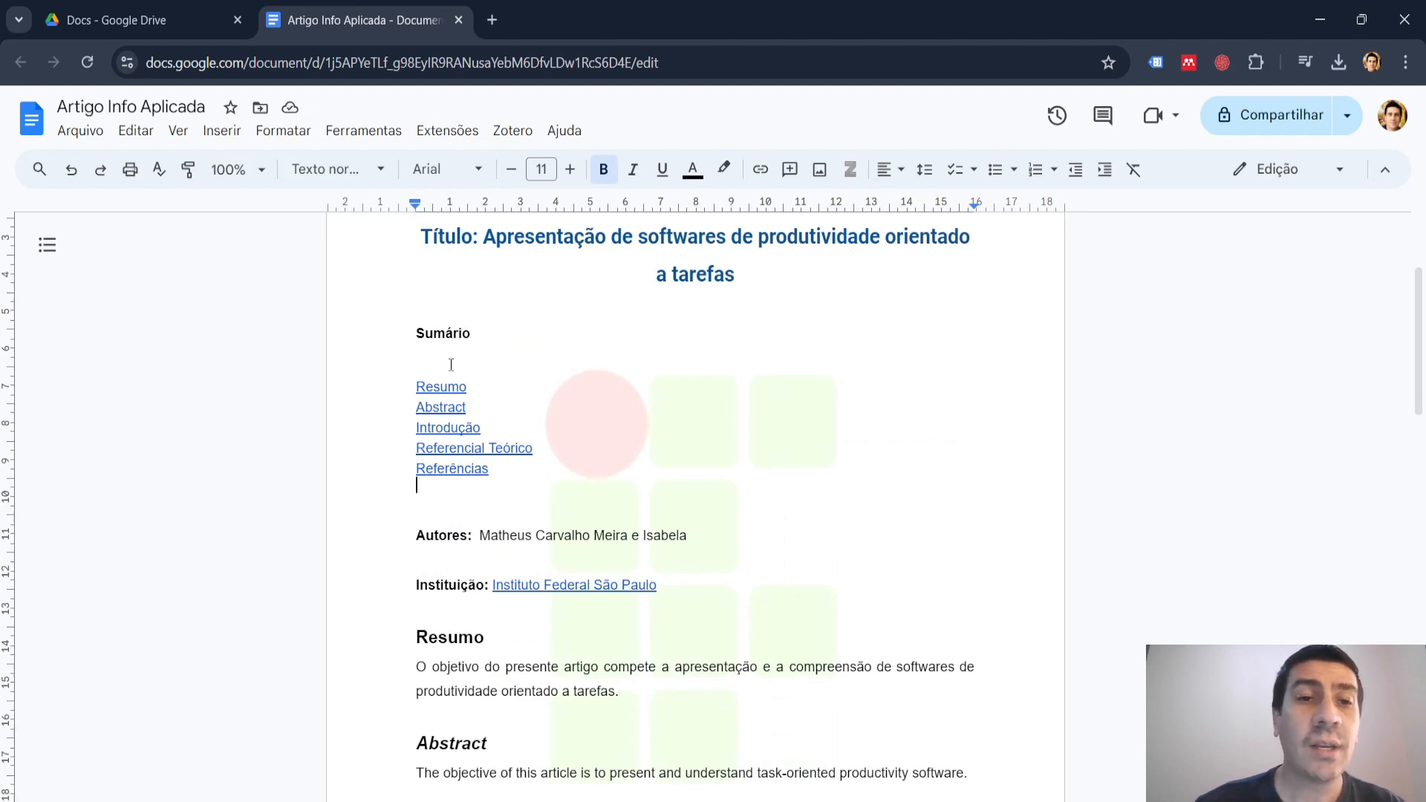
{"action": "left_click", "coordinate": [444, 430]}
{"action": "left_click", "coordinate": [483, 458]}
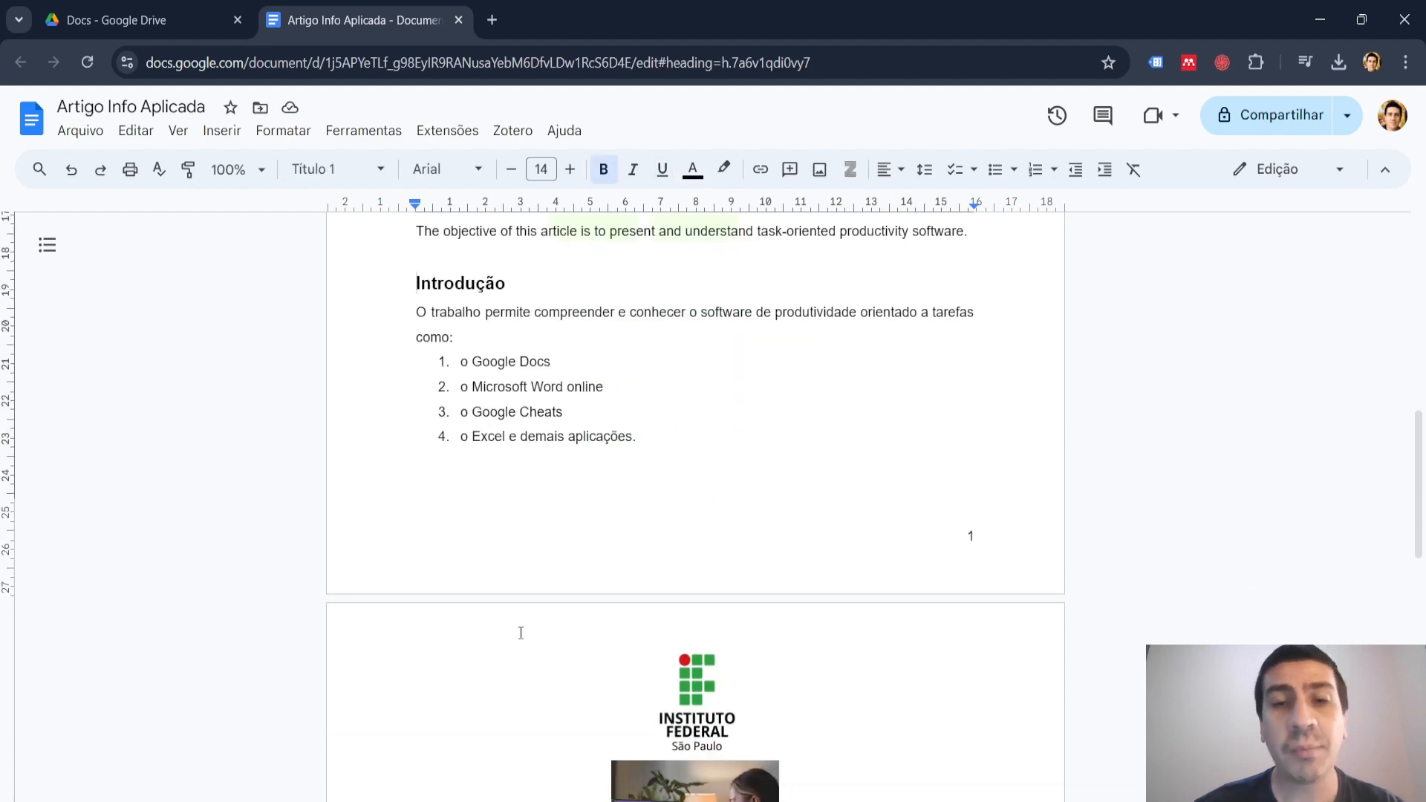
{"action": "scroll", "coordinate": [520, 633], "scroll_direction": "up", "scroll_amount": 7}
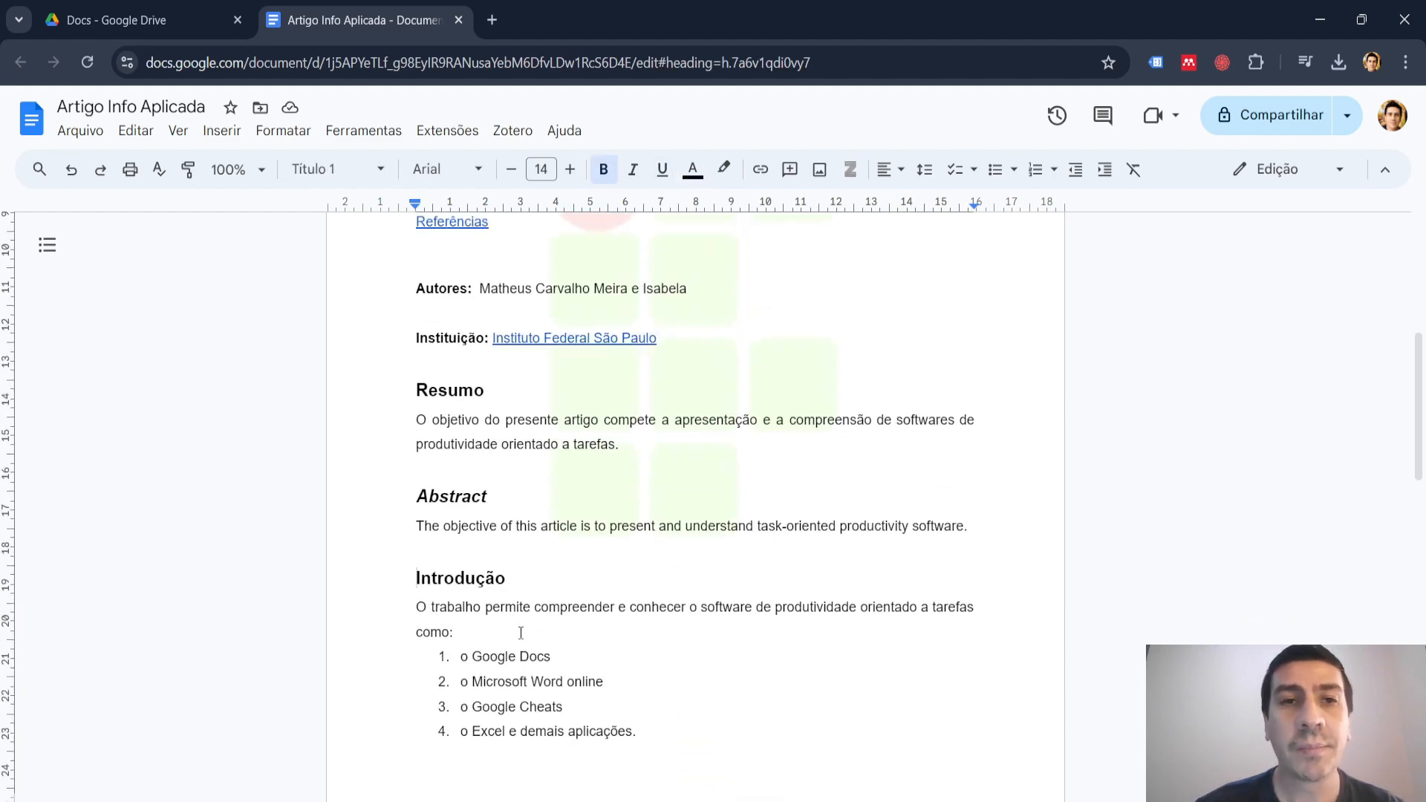
{"action": "scroll", "coordinate": [521, 633], "scroll_direction": "up", "scroll_amount": 3}
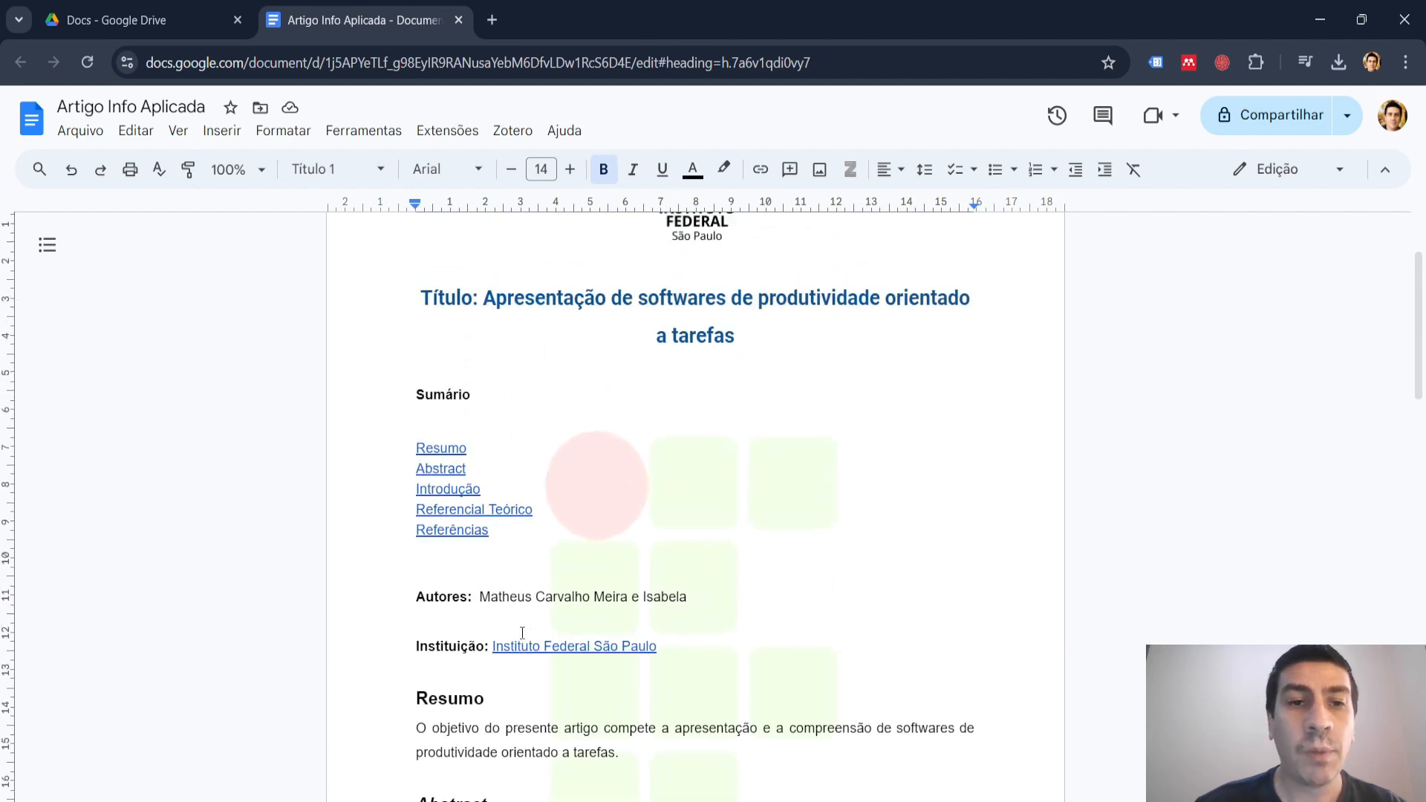
Delete the blank line above the table of contents and one blank line between it and the "Autores" line.
{"action": "left_click", "coordinate": [431, 497]}
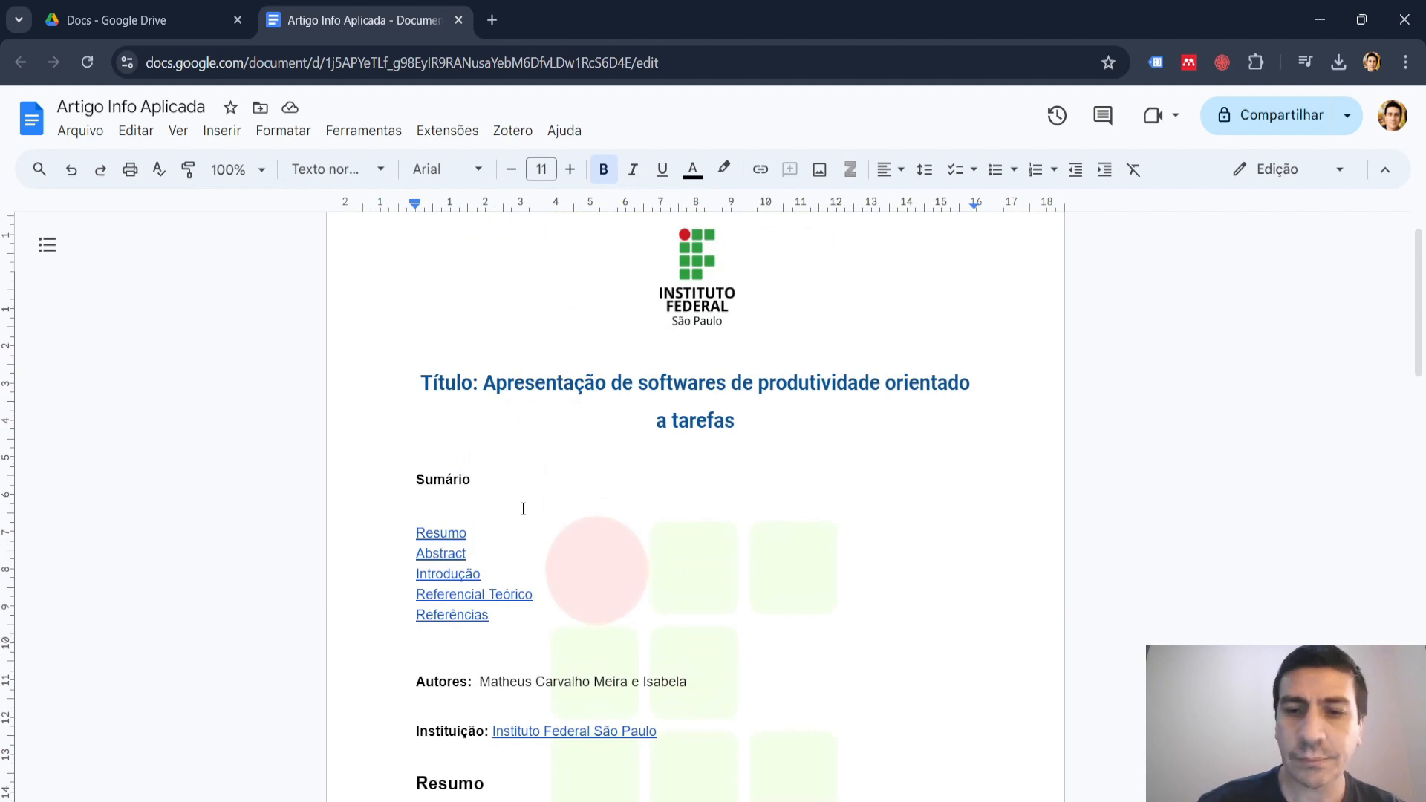
{"action": "key", "text": "BackSpace"}
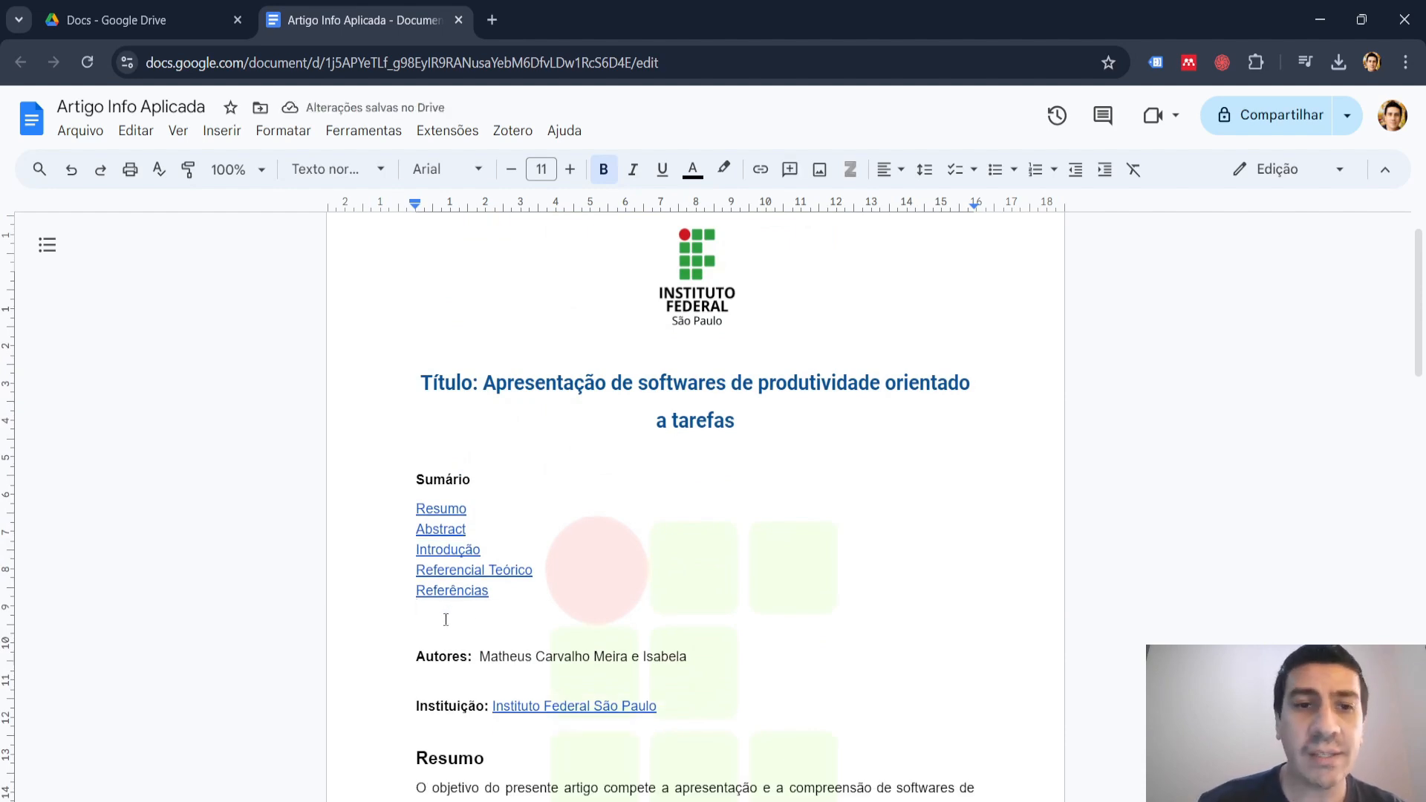
{"action": "left_click", "coordinate": [445, 620]}
{"action": "key", "text": "BackSpace"}
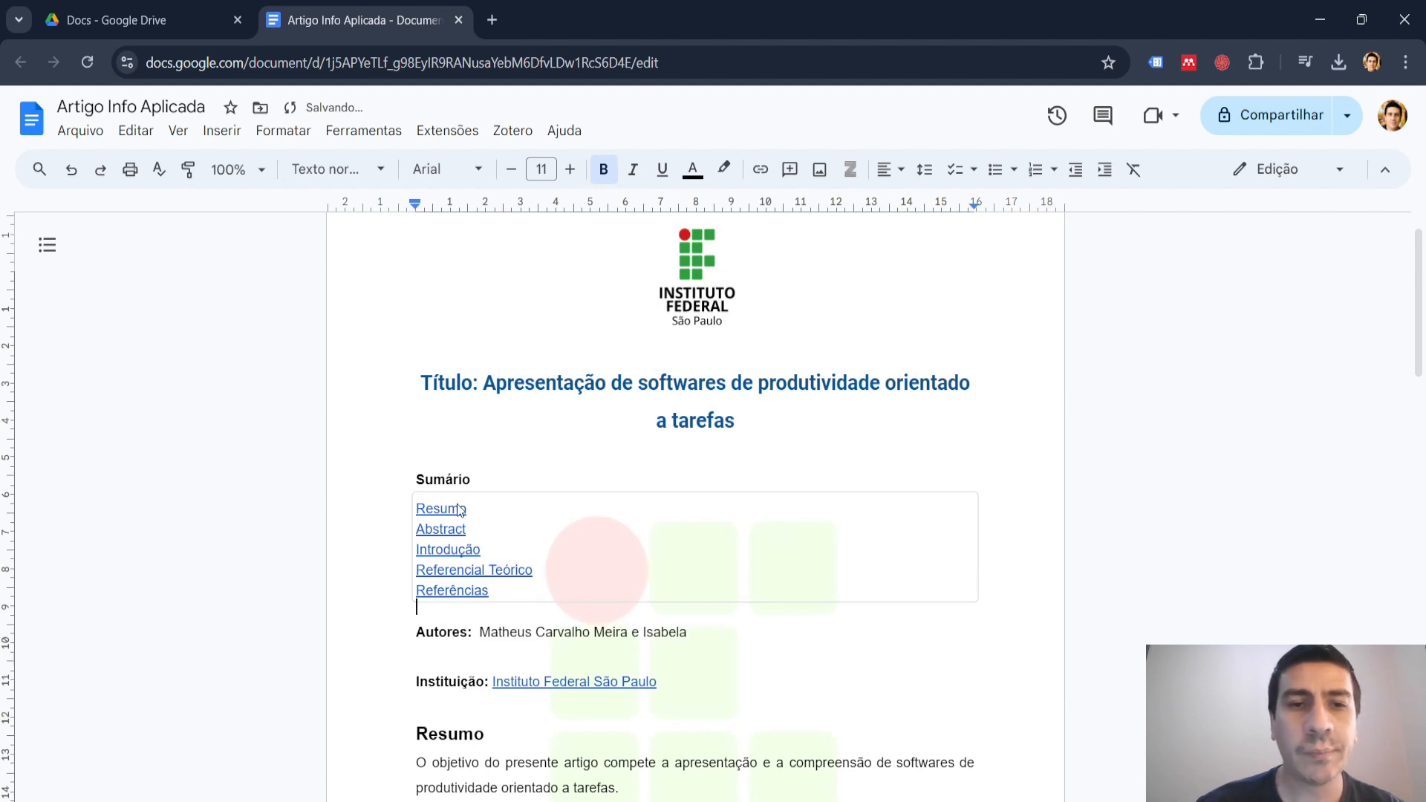
Increase the font size of the "Sumário" heading text to 14.
{"action": "double_click", "coordinate": [450, 478]}
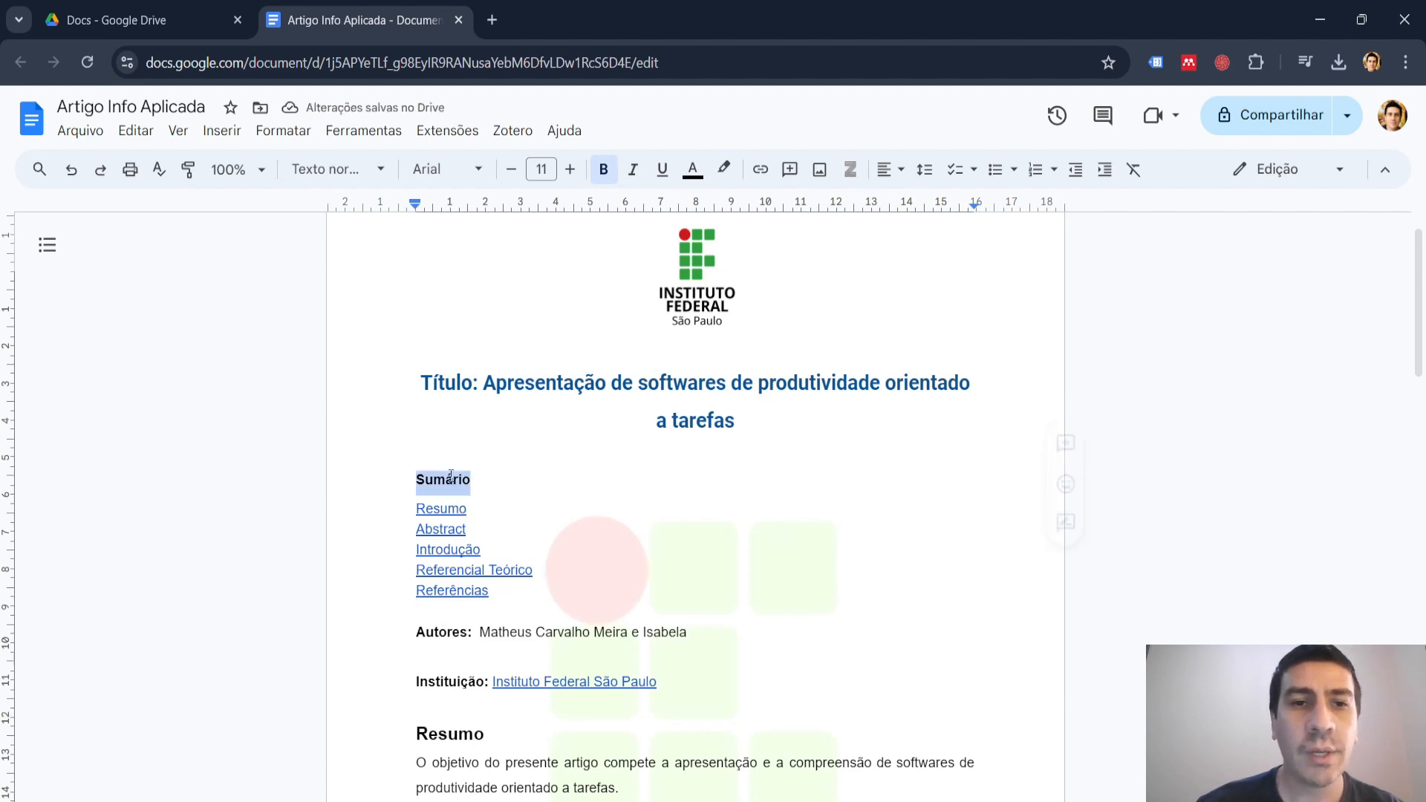
{"action": "left_click", "coordinate": [572, 169]}
{"action": "left_click", "coordinate": [576, 173]}
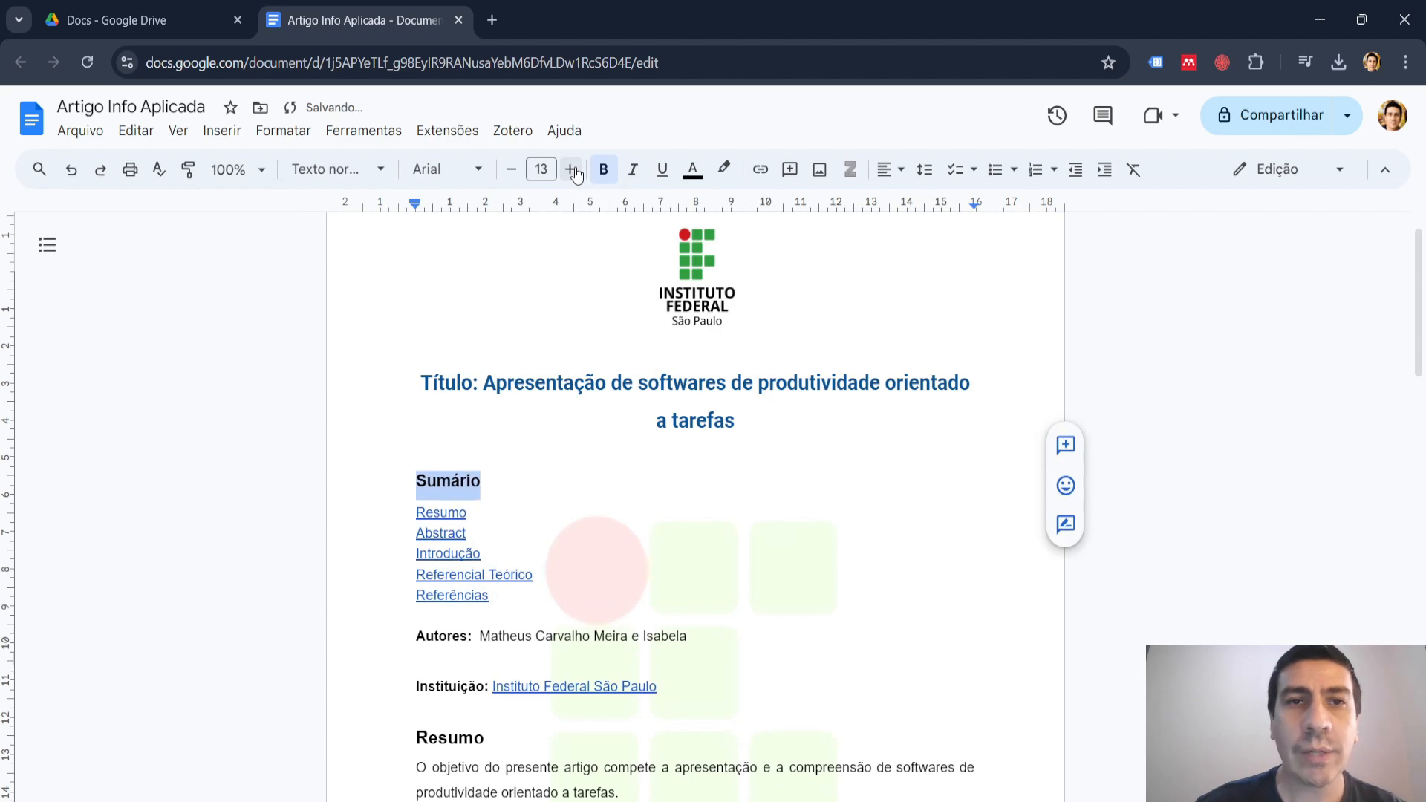
{"action": "left_click", "coordinate": [575, 173]}
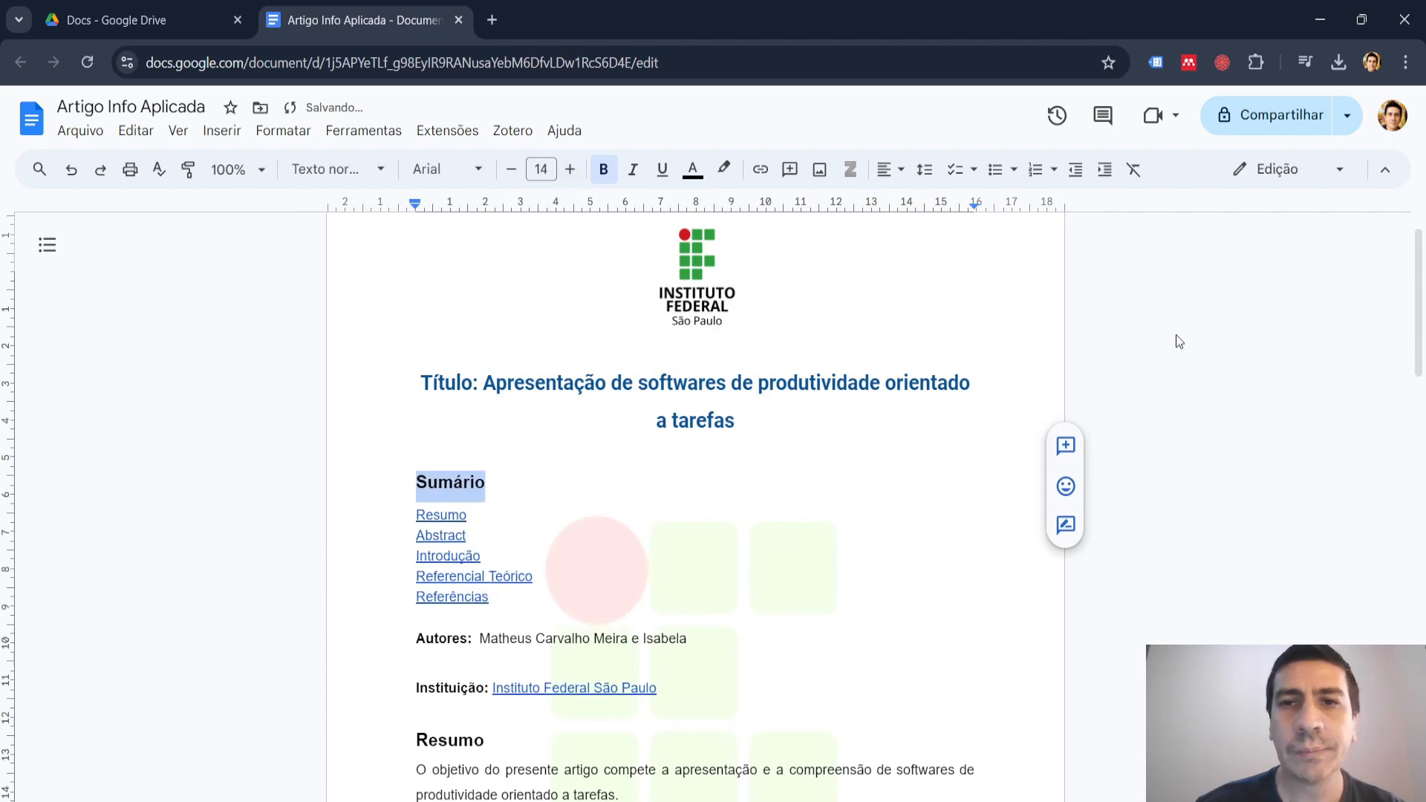
{"action": "left_click", "coordinate": [1196, 332]}
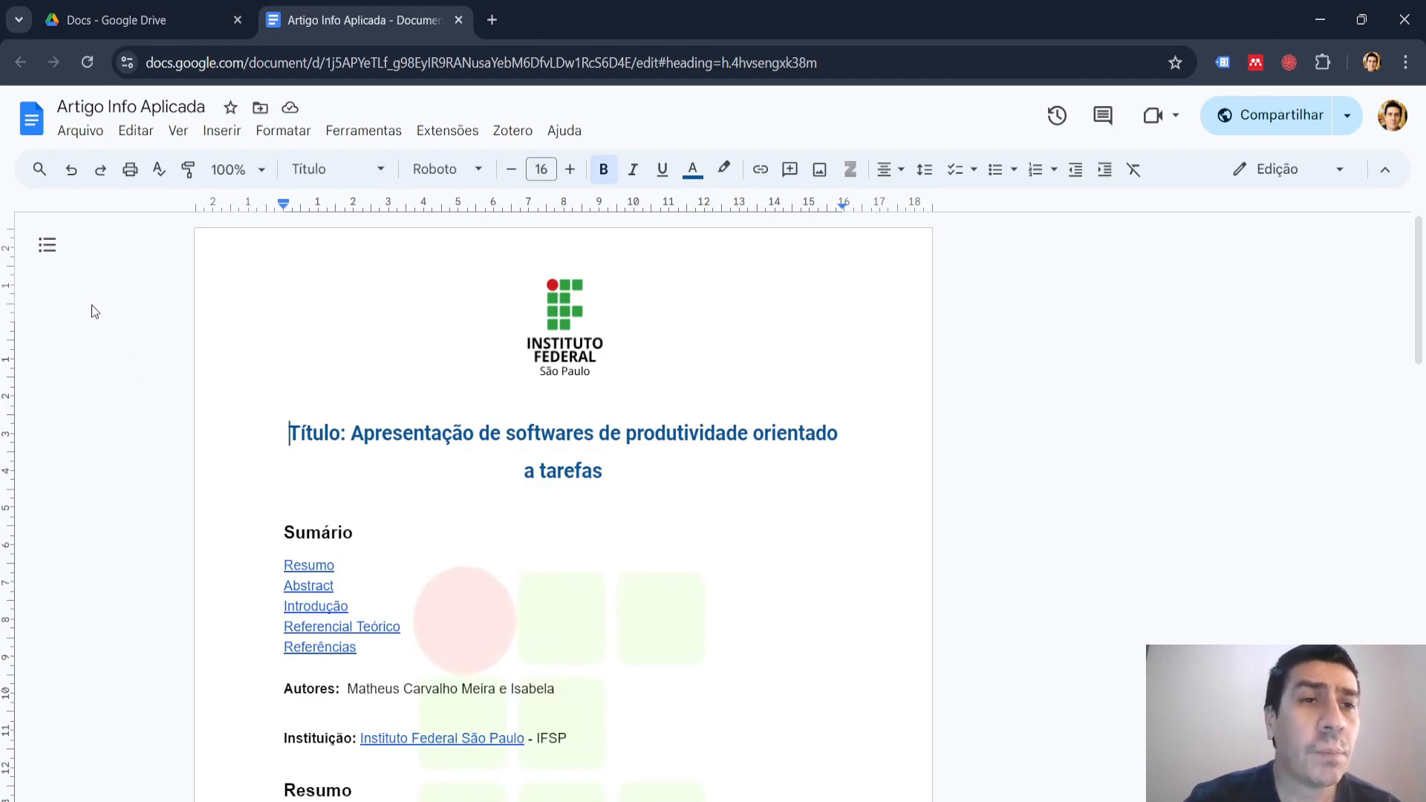
Show the document outline and download the article as a PDF document.
{"action": "left_click", "coordinate": [49, 254]}
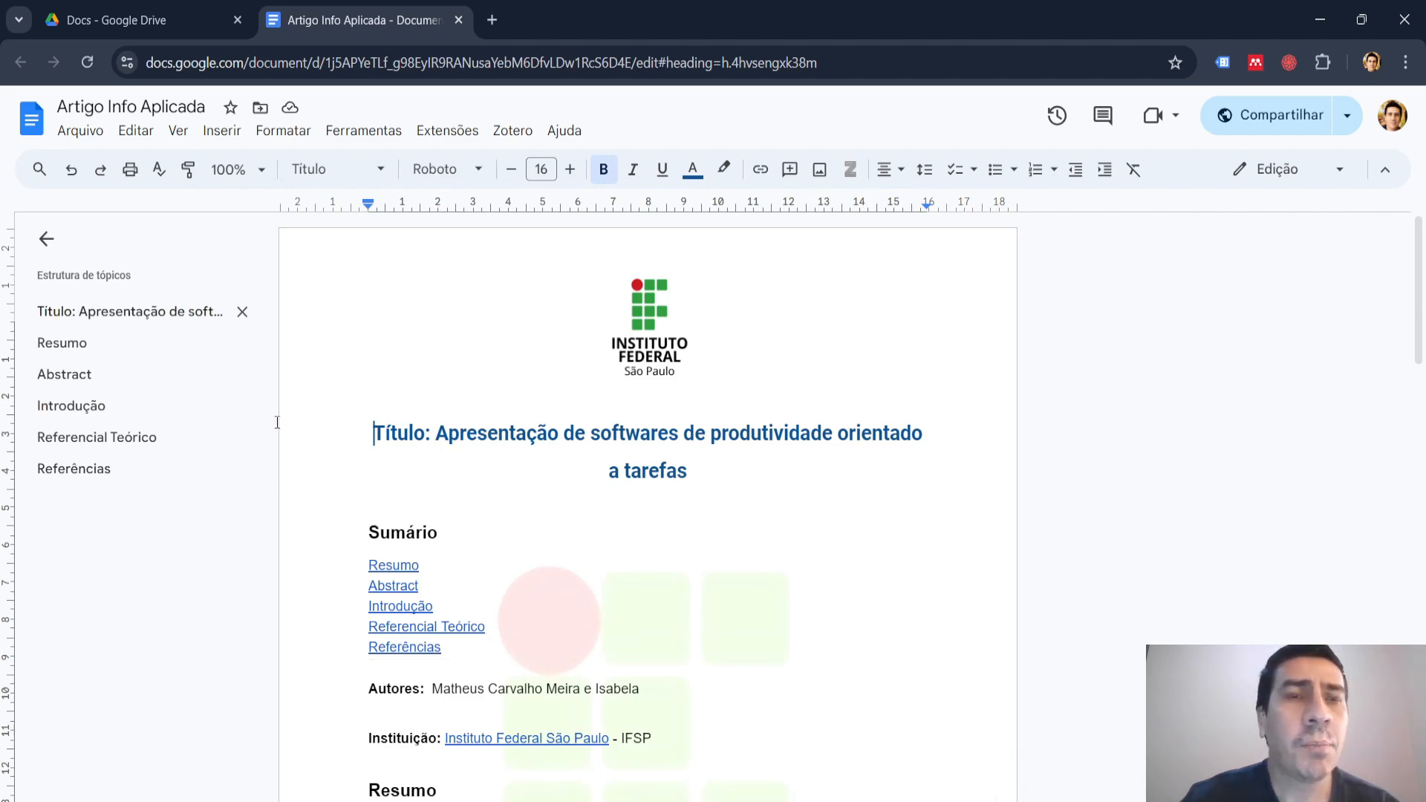
{"action": "left_click", "coordinate": [81, 138]}
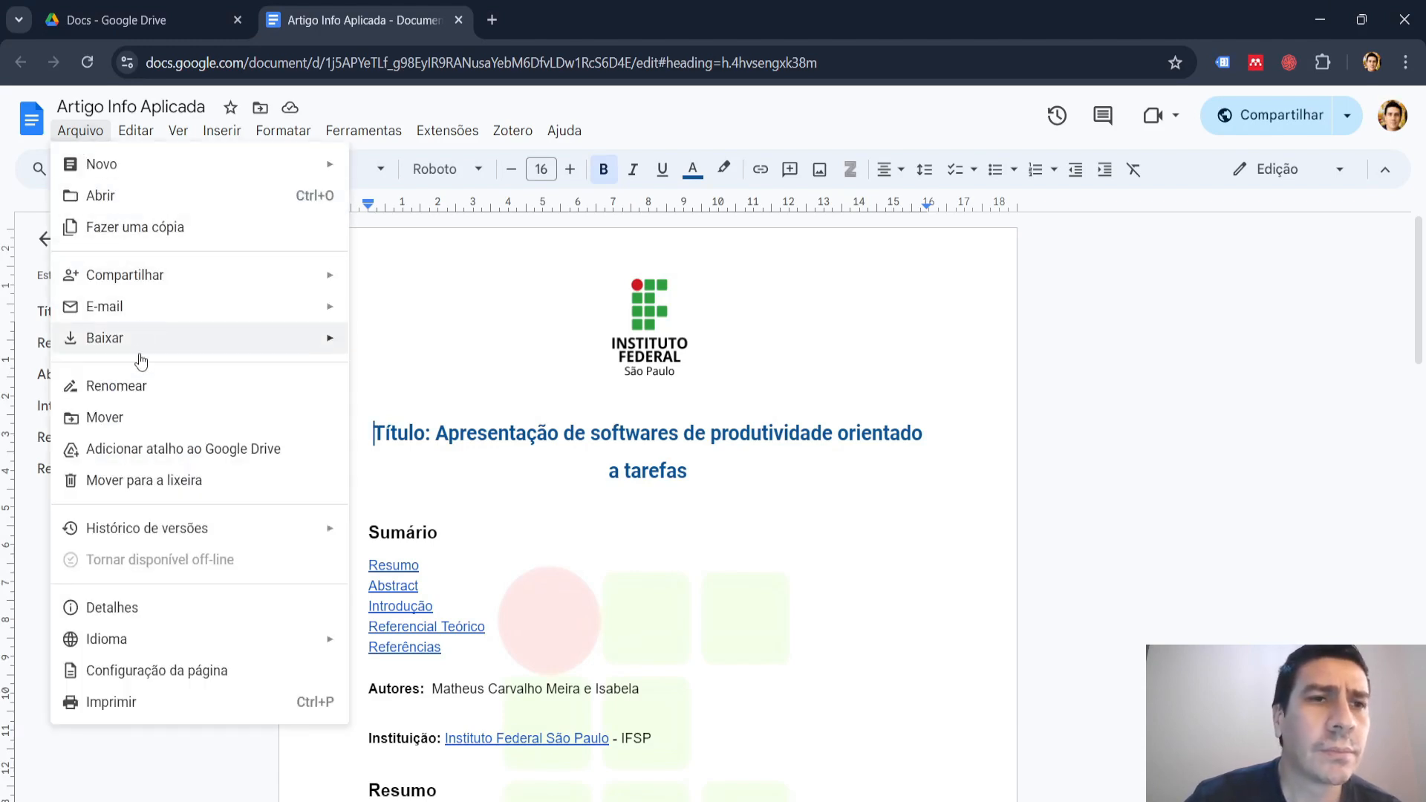
{"action": "mouse_move", "coordinate": [137, 356]}
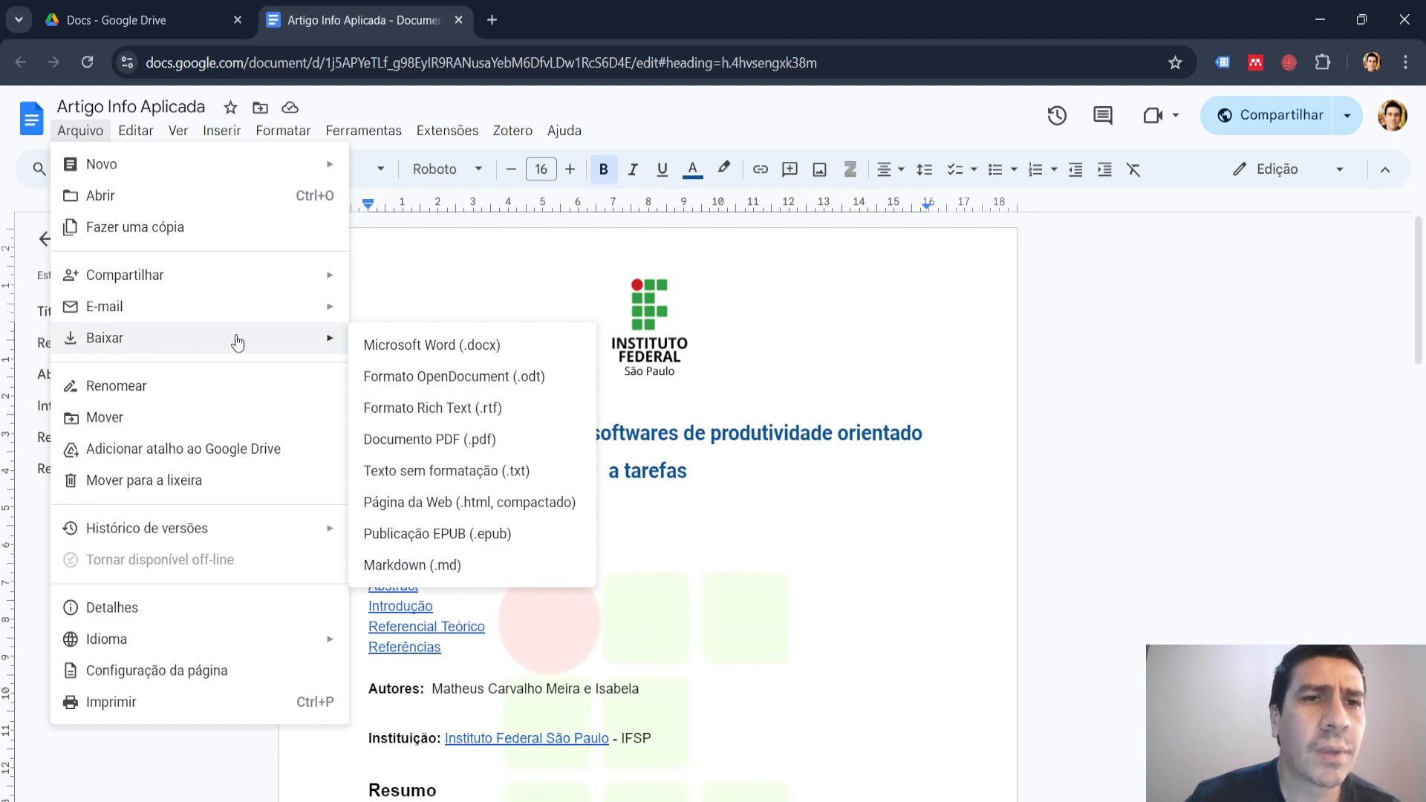
{"action": "left_click", "coordinate": [483, 448]}
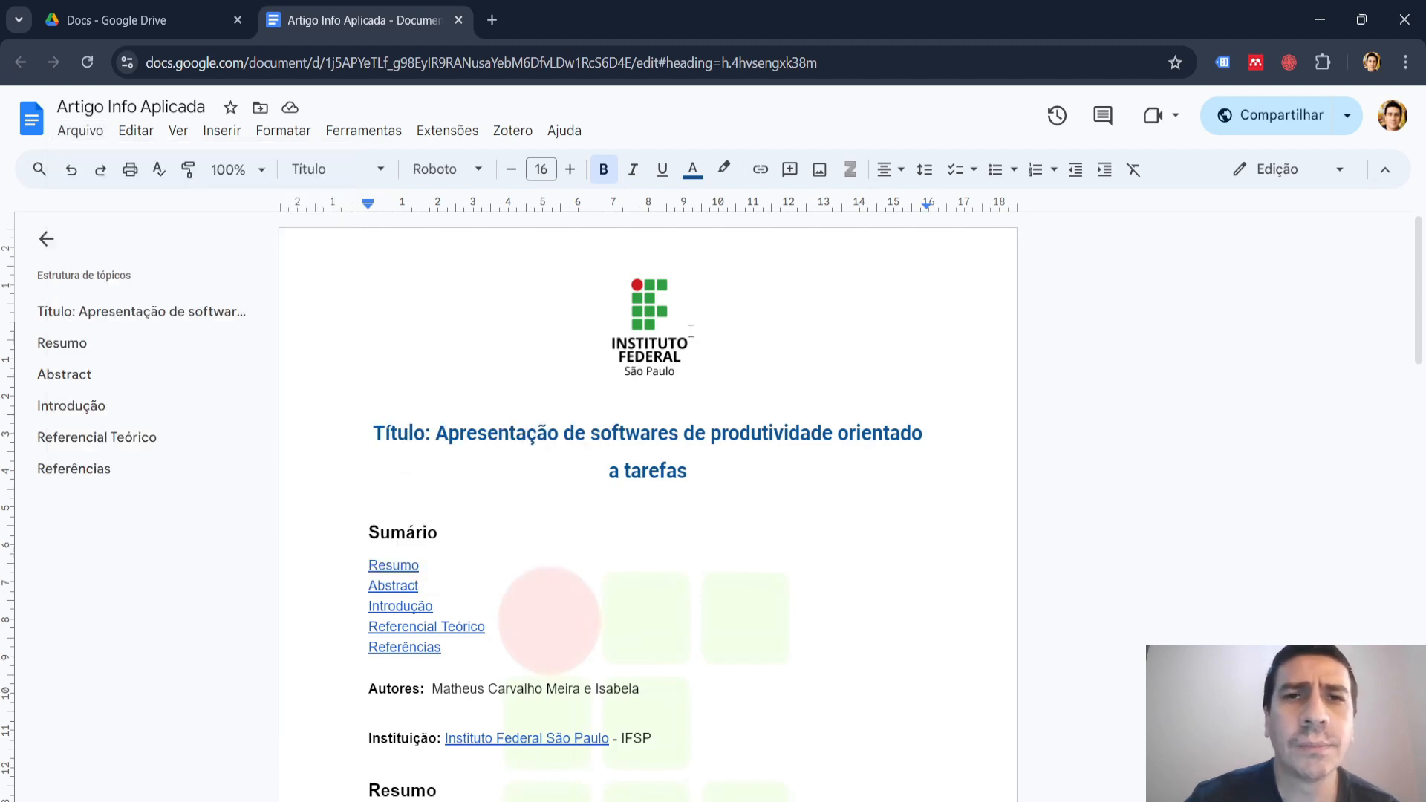
Open the downloaded "Artigo Info Aplicada" PDF and follow its "Introdução" contents link to check it.
{"action": "left_click", "coordinate": [1204, 114]}
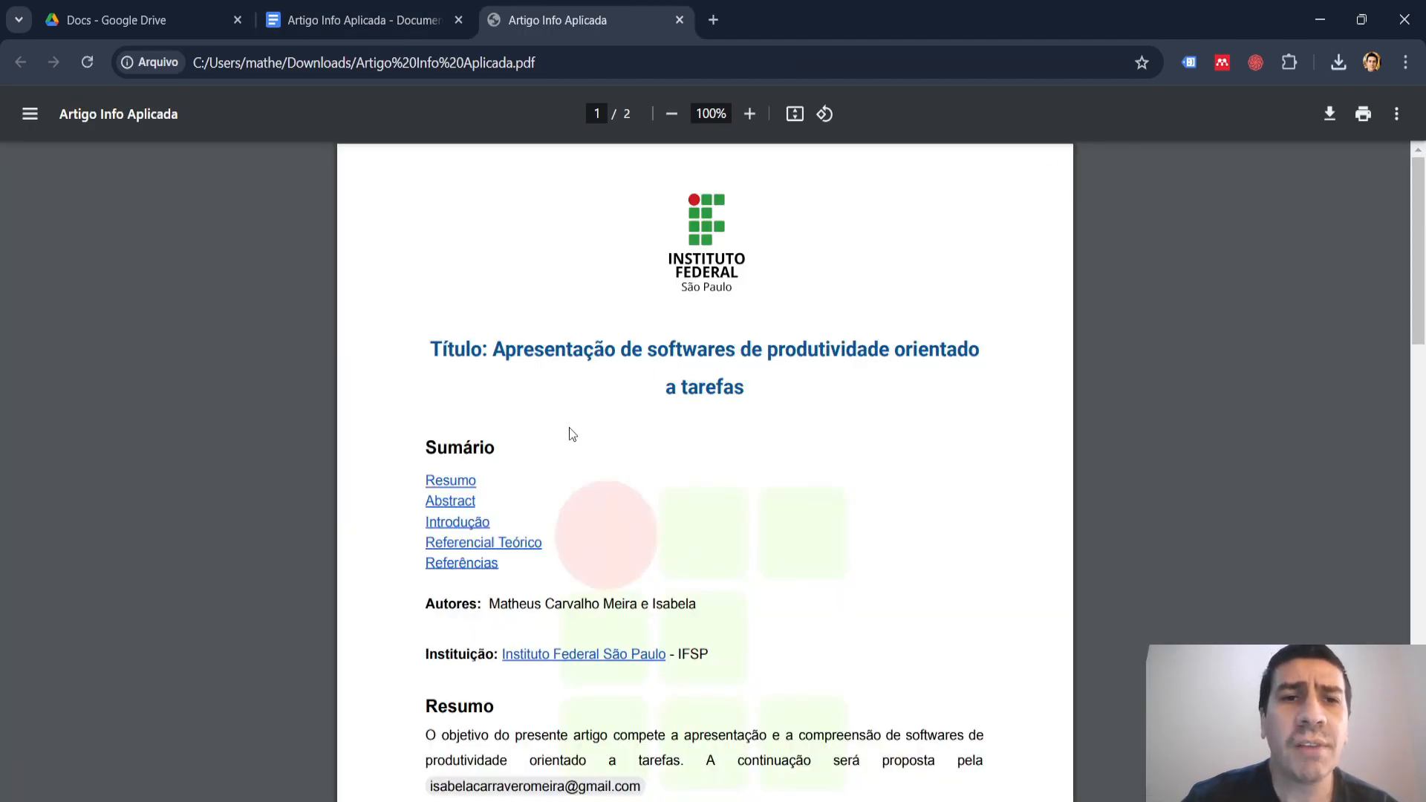
{"action": "left_click", "coordinate": [458, 523]}
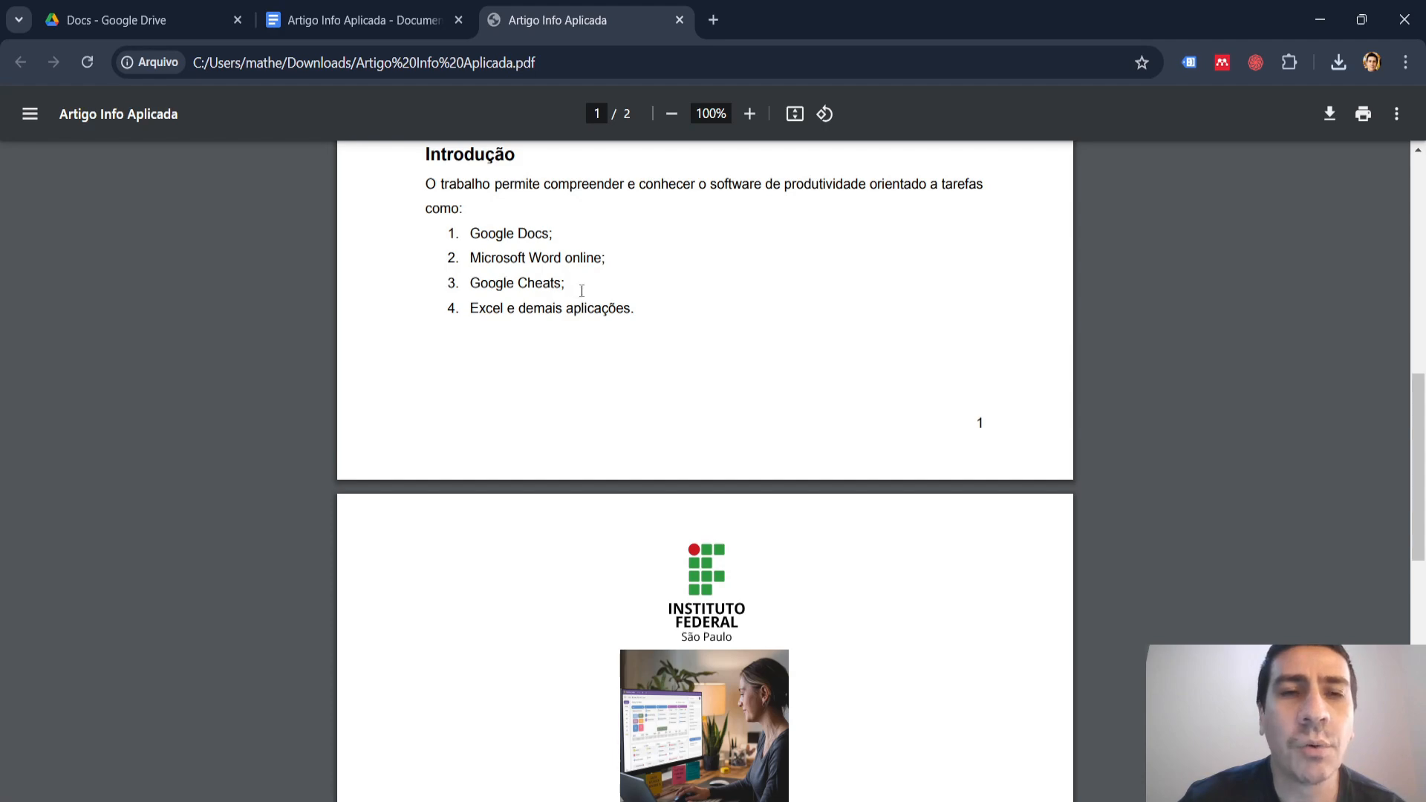
Return to the Google Docs article and correct "Cheats" to "Sheets;" in the third list item under "Introdução".
{"action": "left_click", "coordinate": [356, 20]}
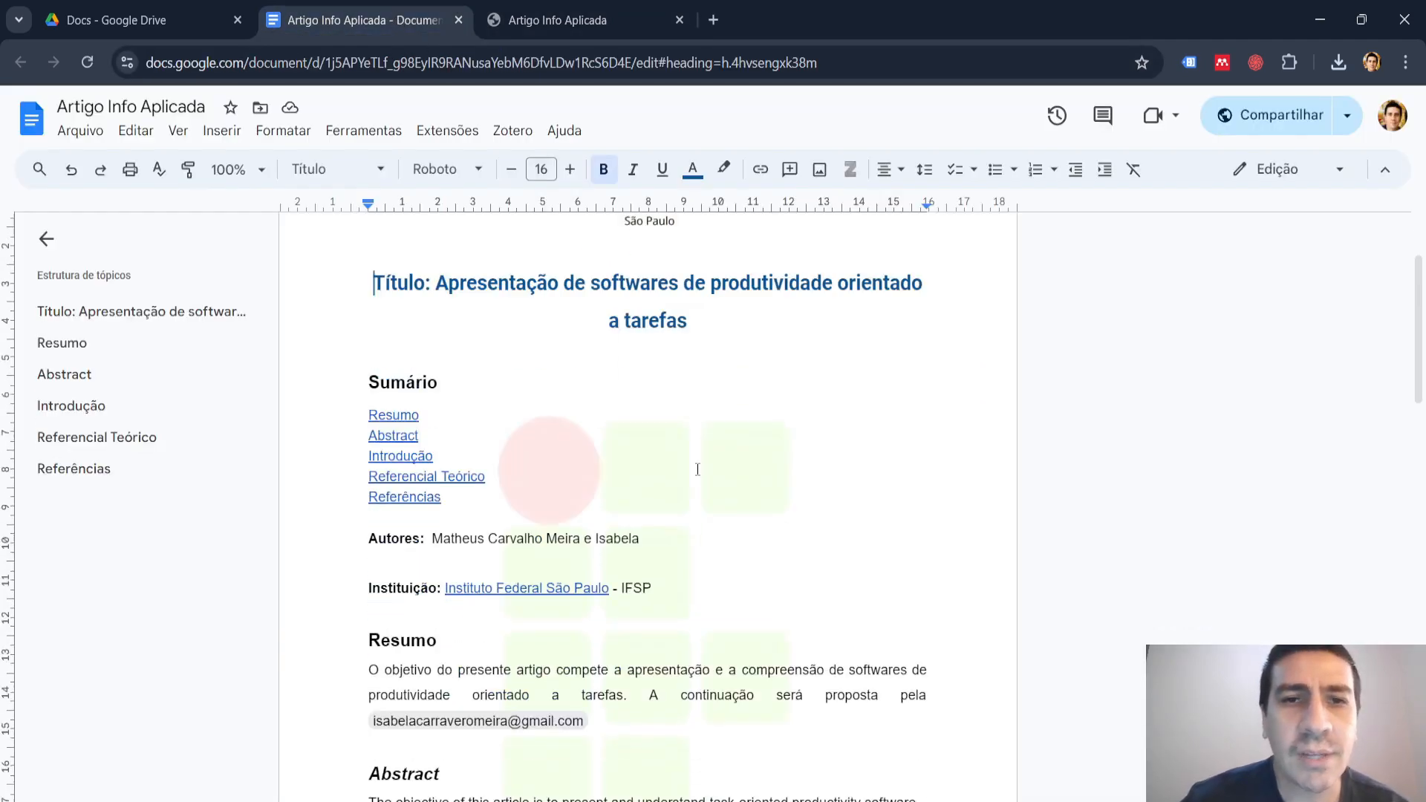
{"action": "scroll", "coordinate": [697, 470], "scroll_direction": "down", "scroll_amount": 6}
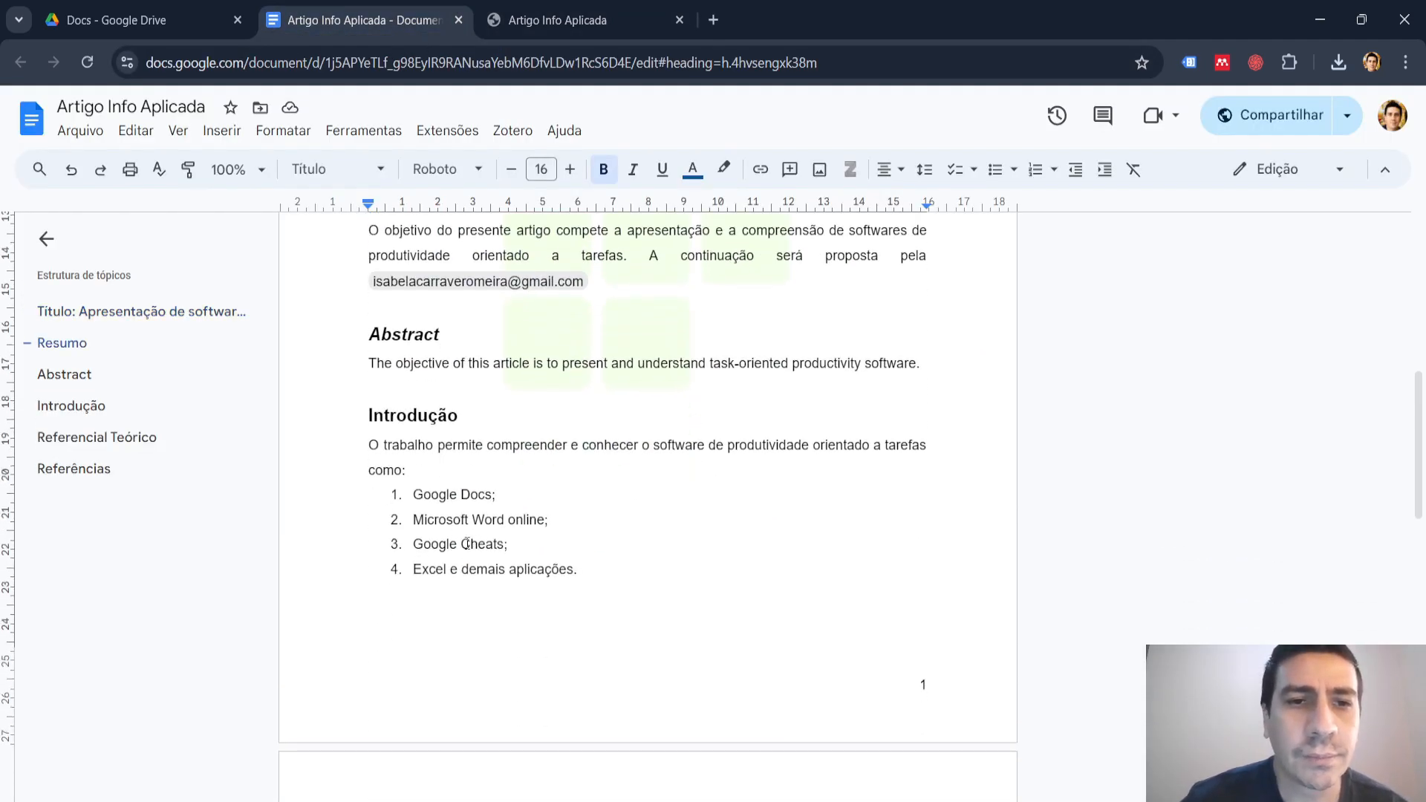
{"action": "left_click_drag", "start_coordinate": [461, 546], "coordinate": [506, 548]}
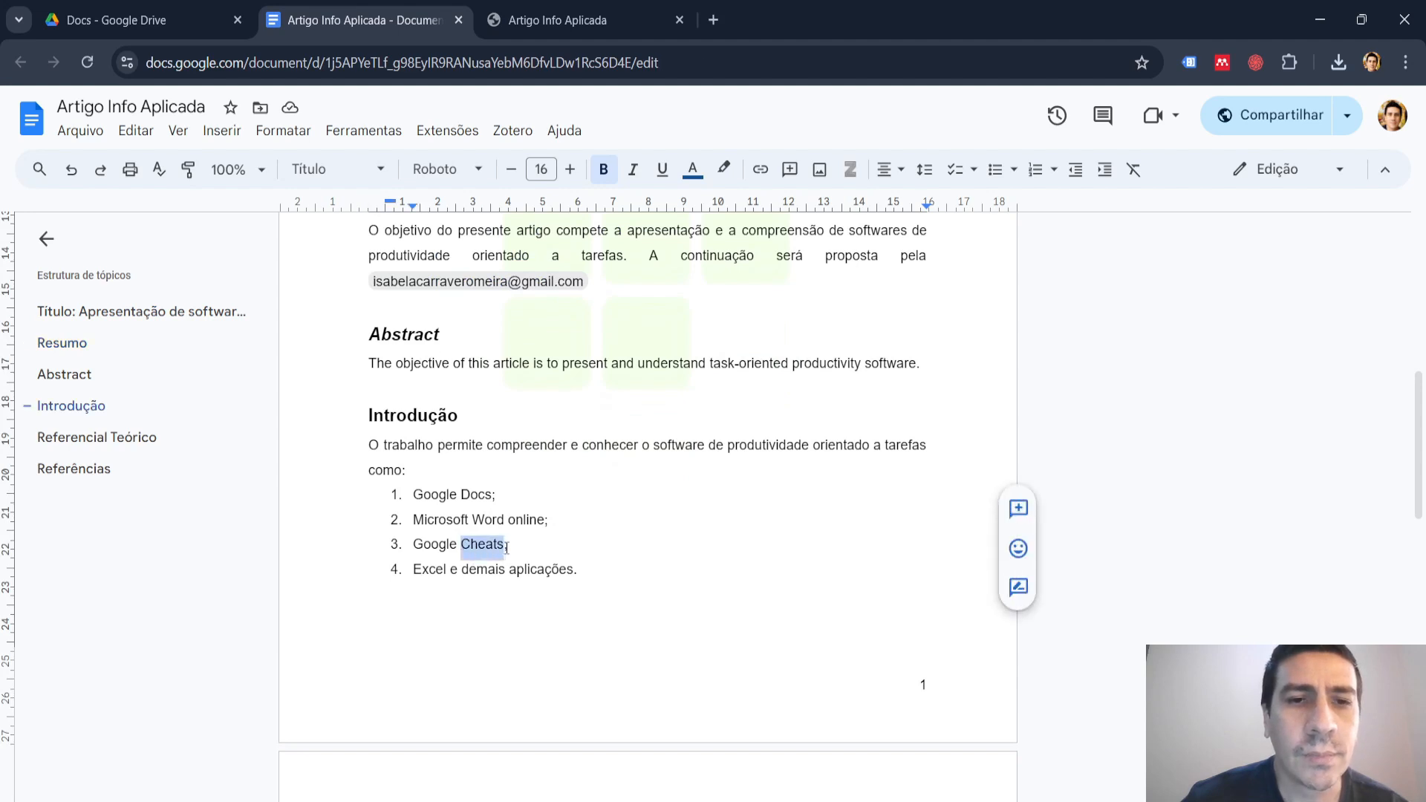
{"action": "type", "text": "Shee"}
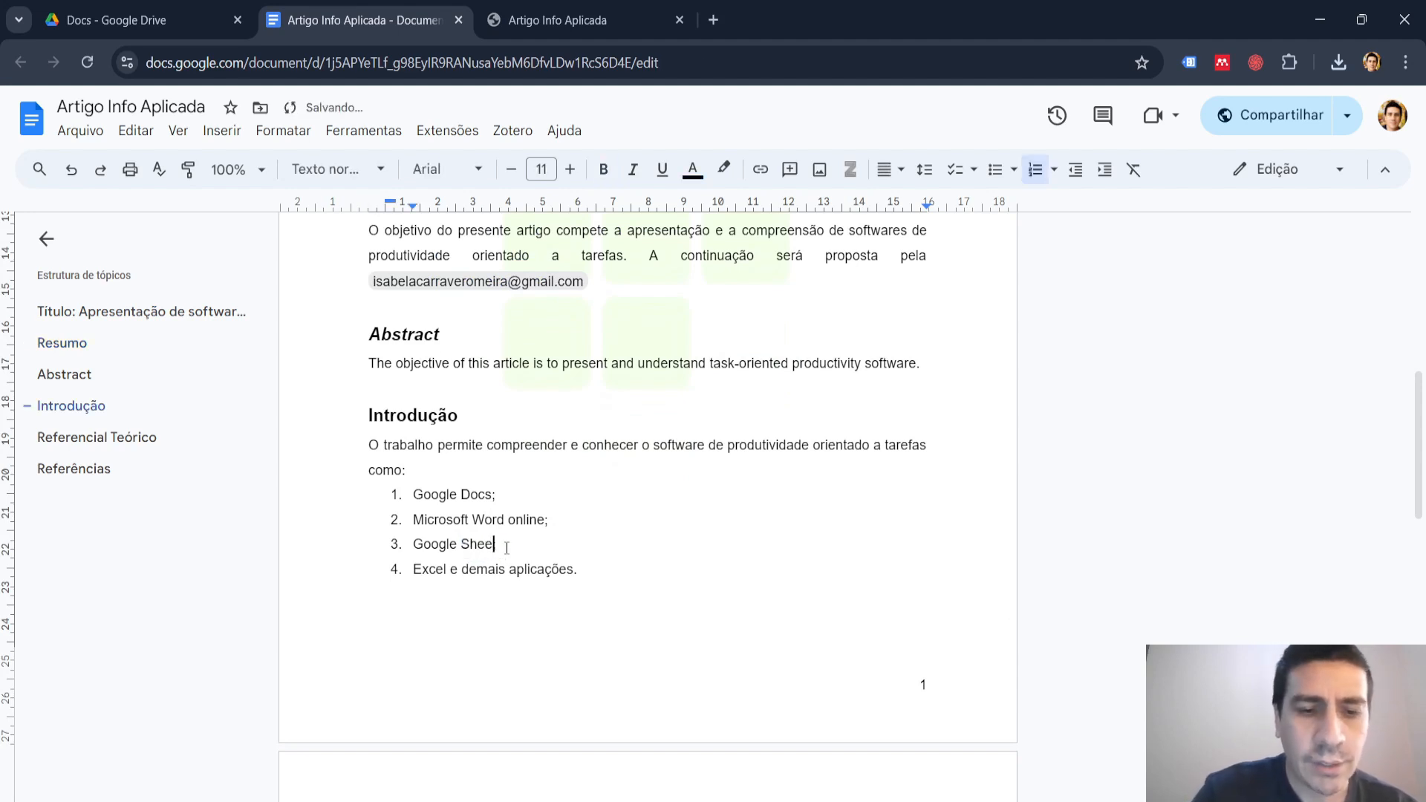
{"action": "type", "text": "ts;"}
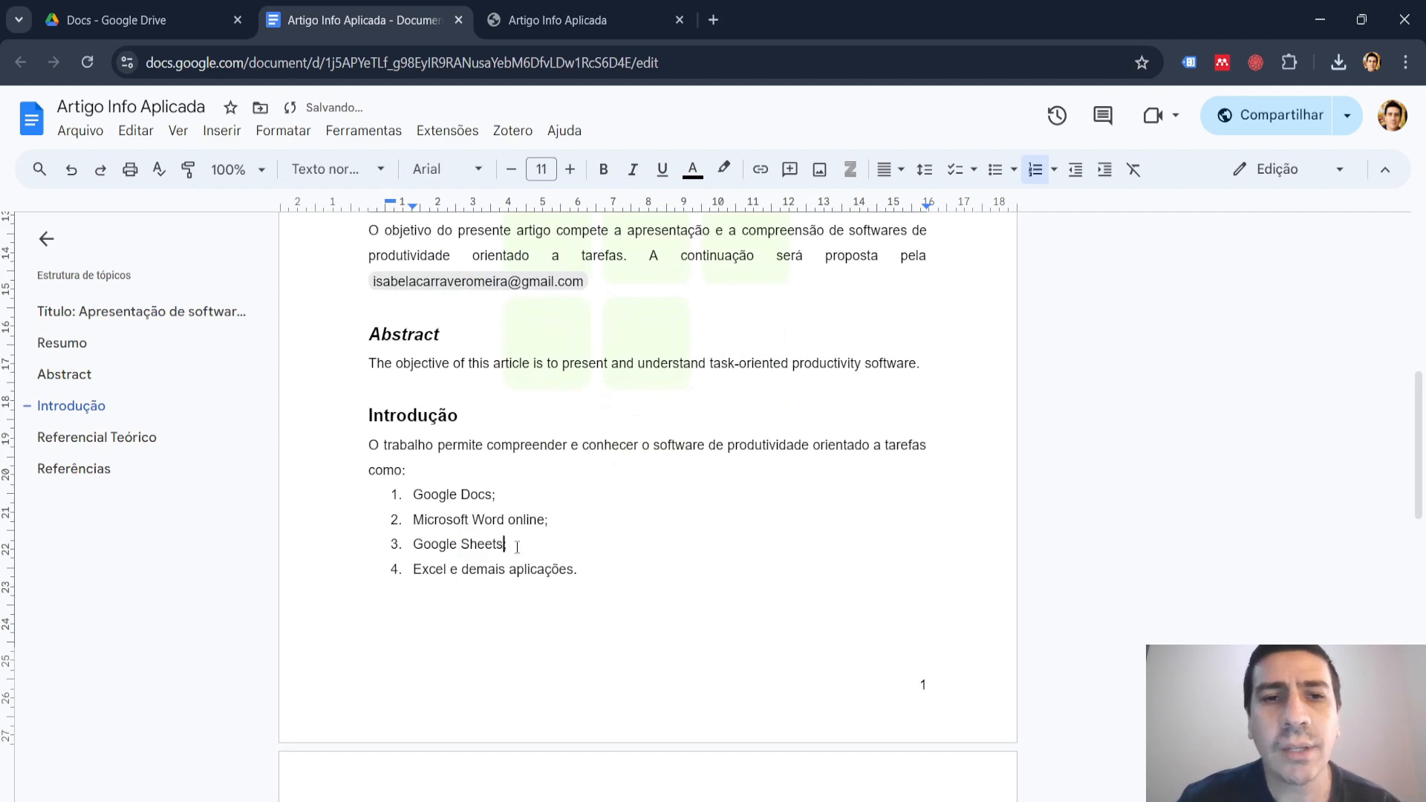